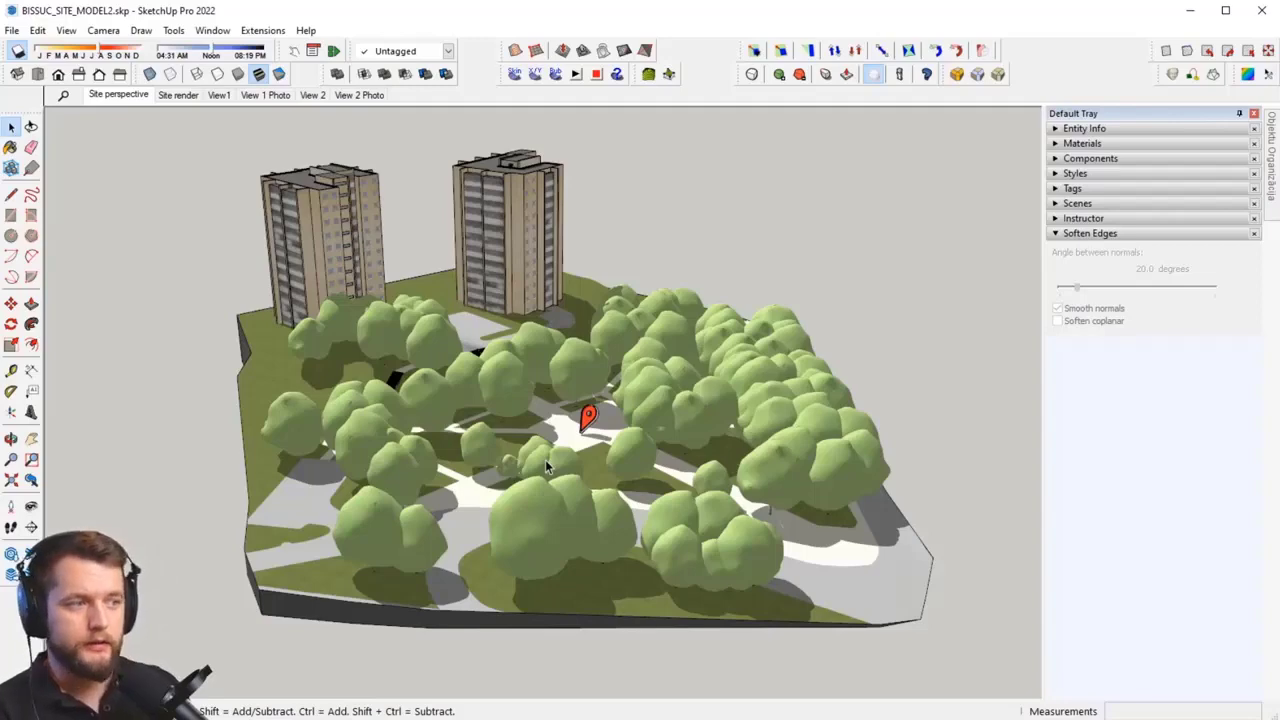
Step: Open the site model's terrain group, examine the bare ground surface and paths on their own, and leave the group
middle_drag(545, 459, 562, 576)
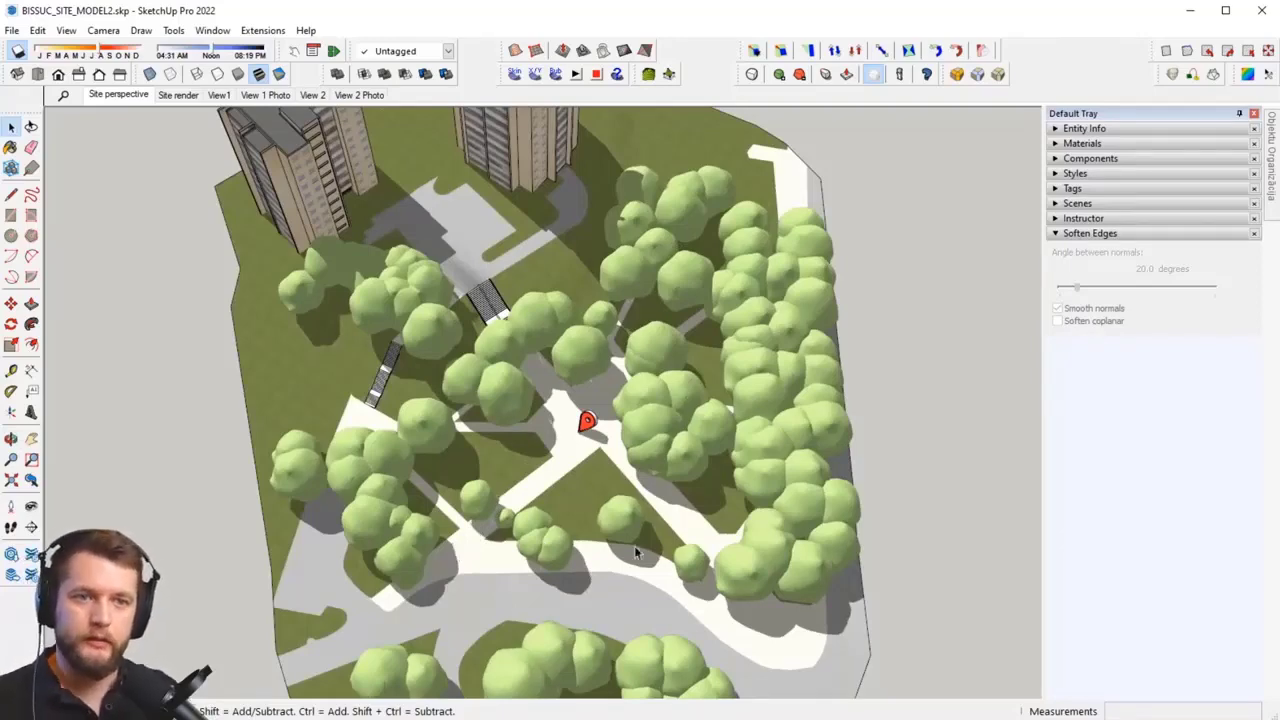
middle_drag(710, 465, 579, 462)
triple_click(579, 466)
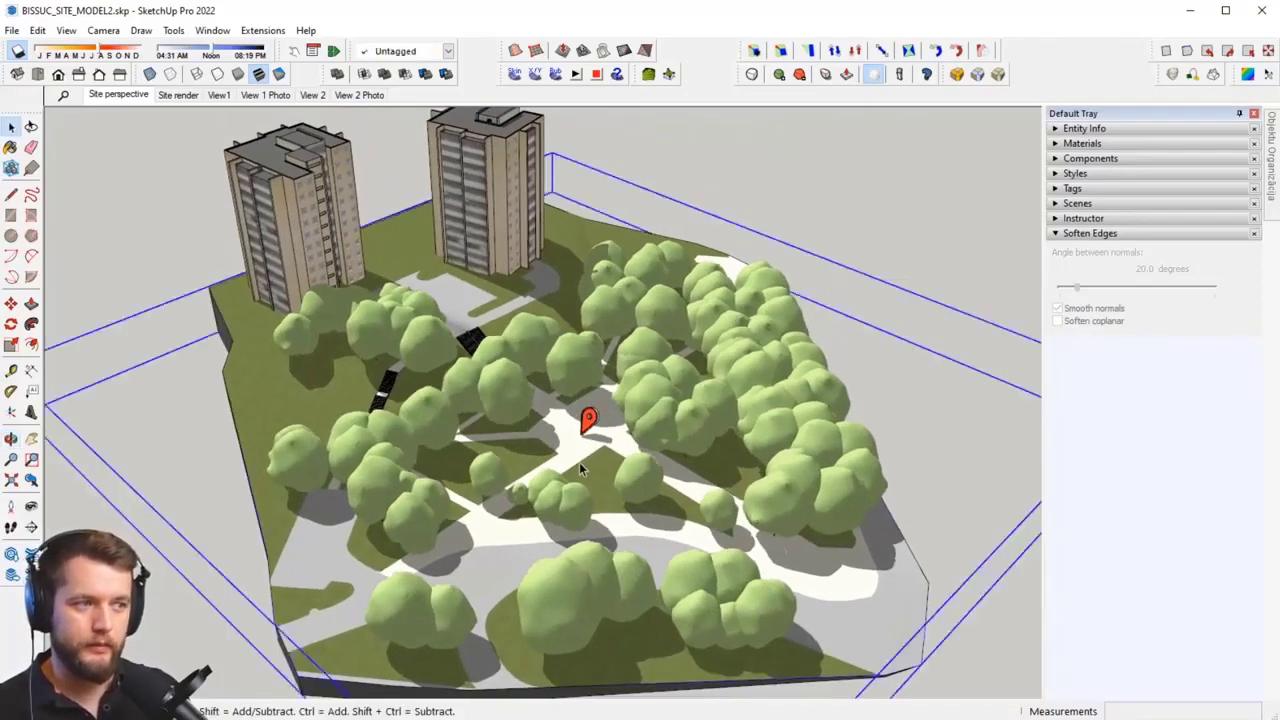
click(906, 371)
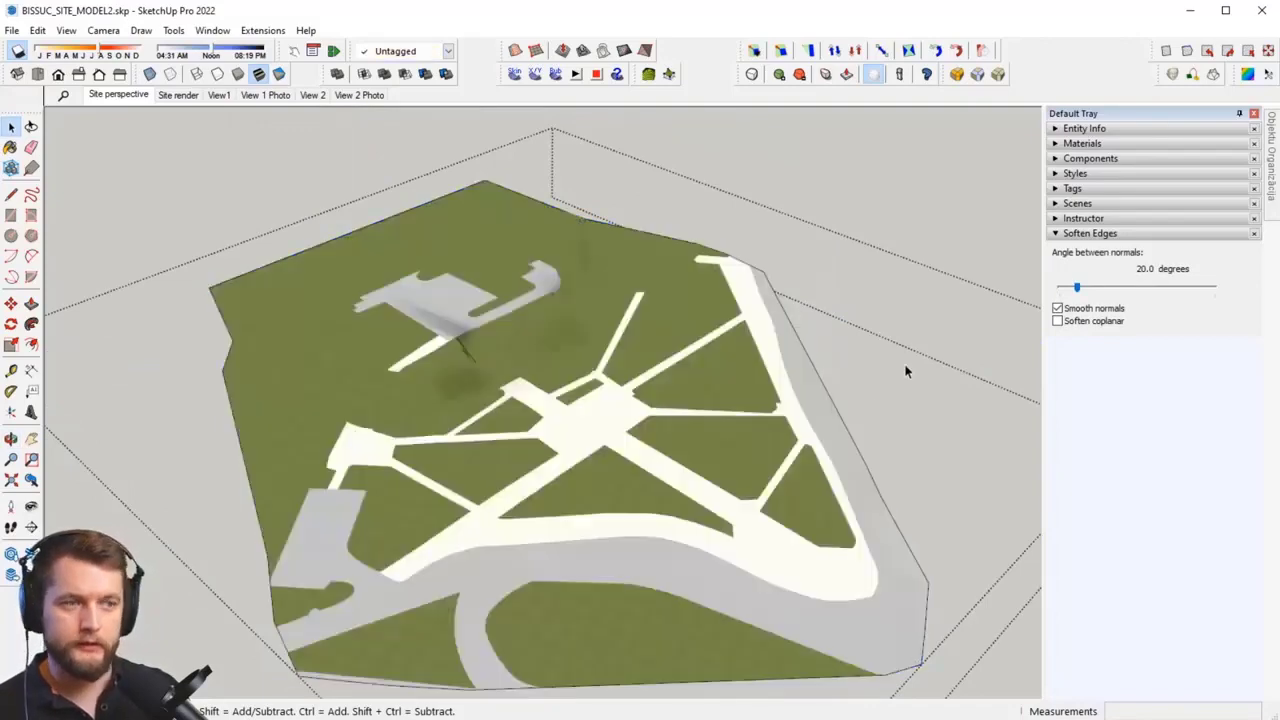
scroll(714, 411, down, 2)
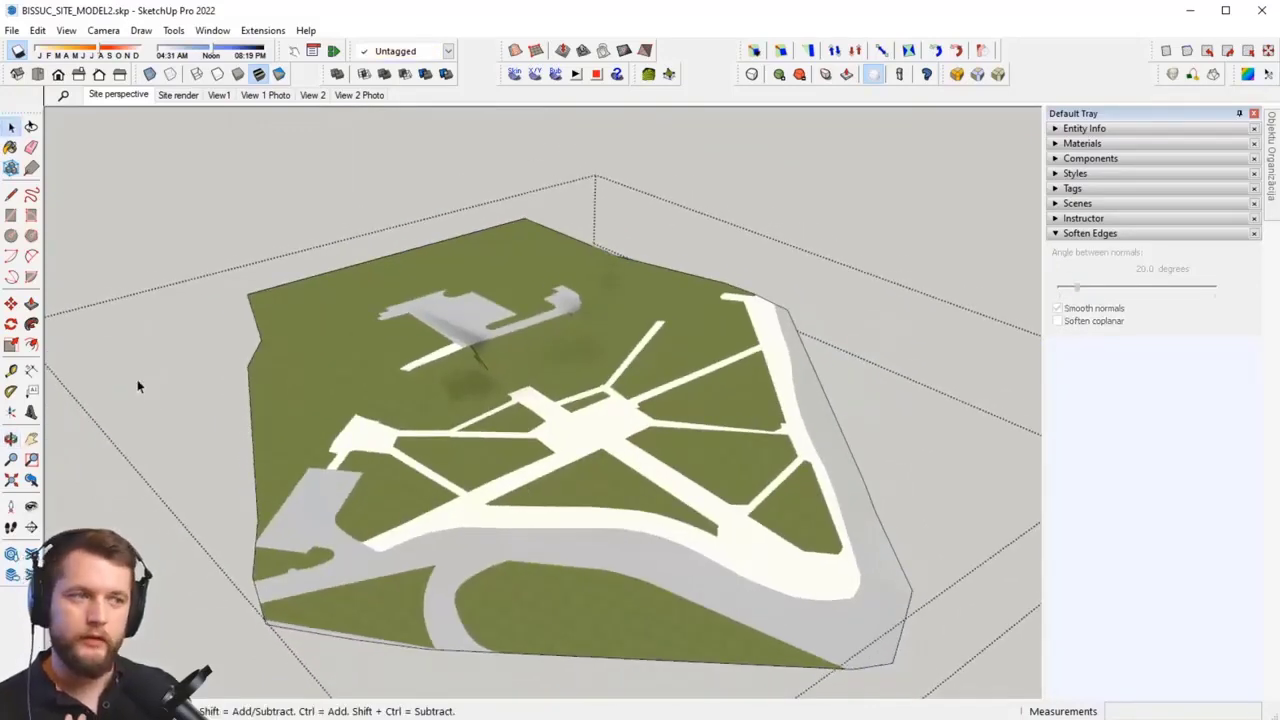
click(128, 248)
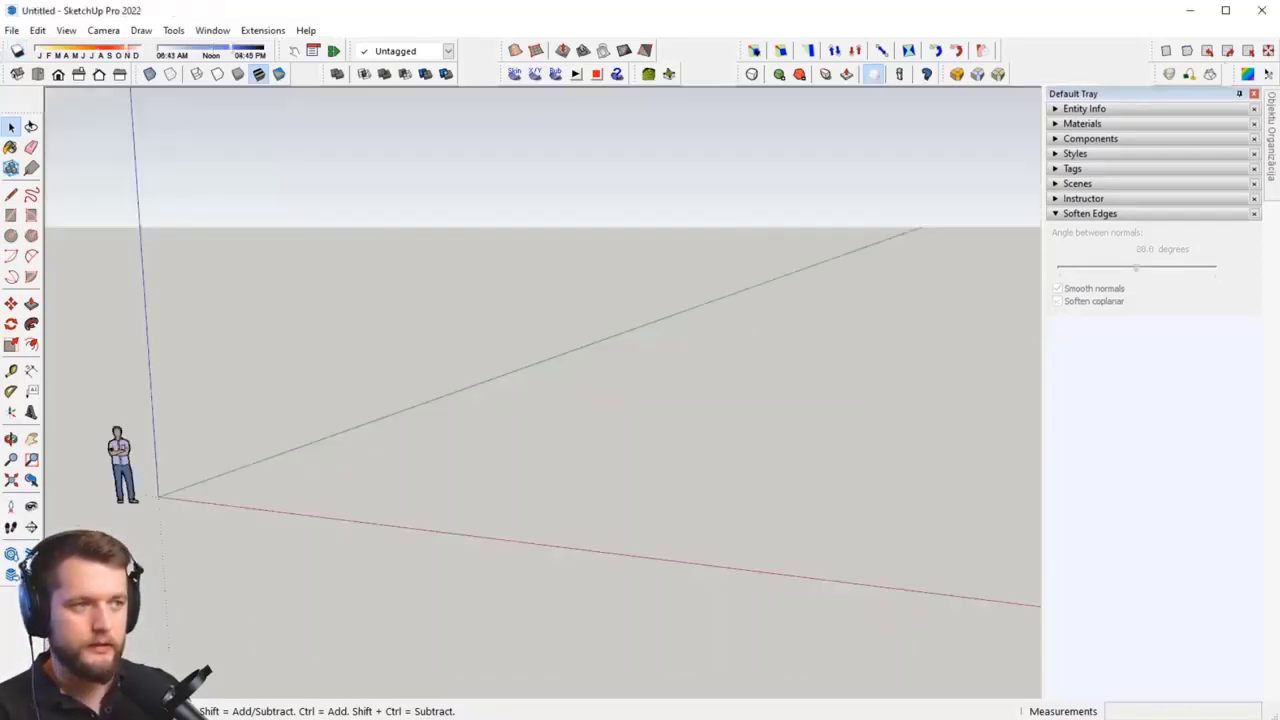
Step: Check the Sandbox entry in the list of available toolbars
middle_drag(471, 389, 407, 505)
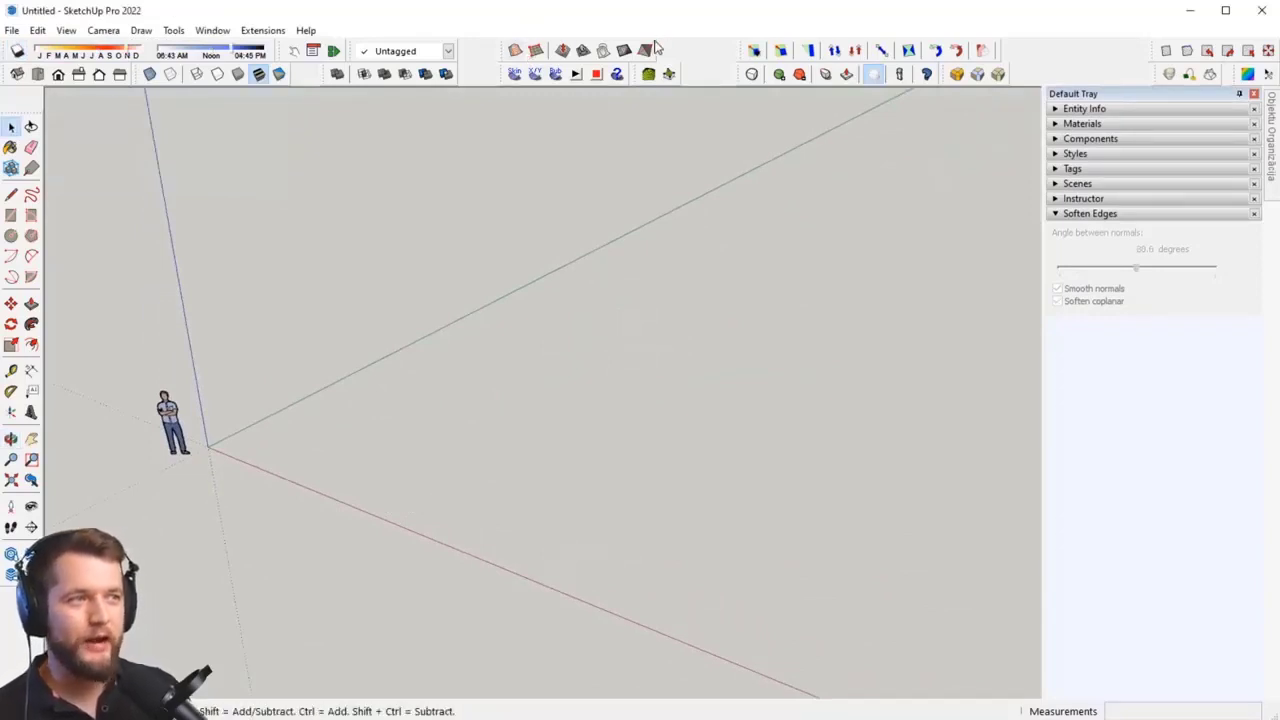
right_click(530, 52)
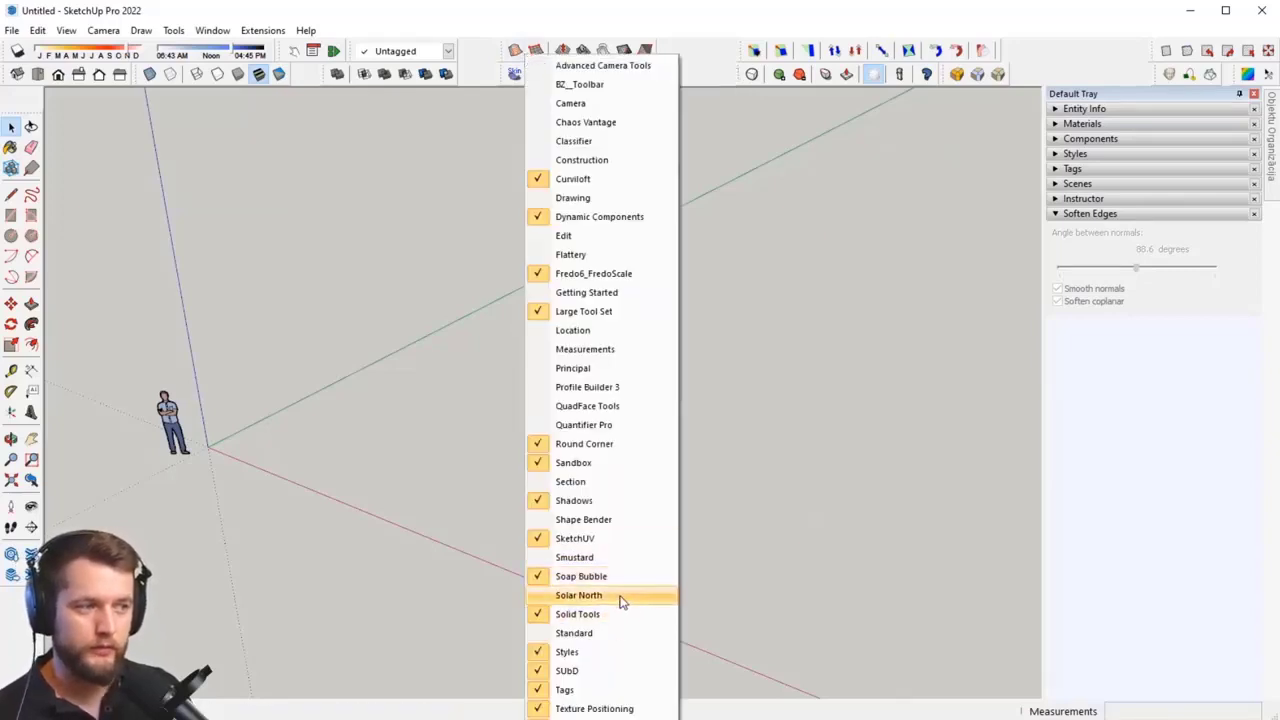
right_click(505, 55)
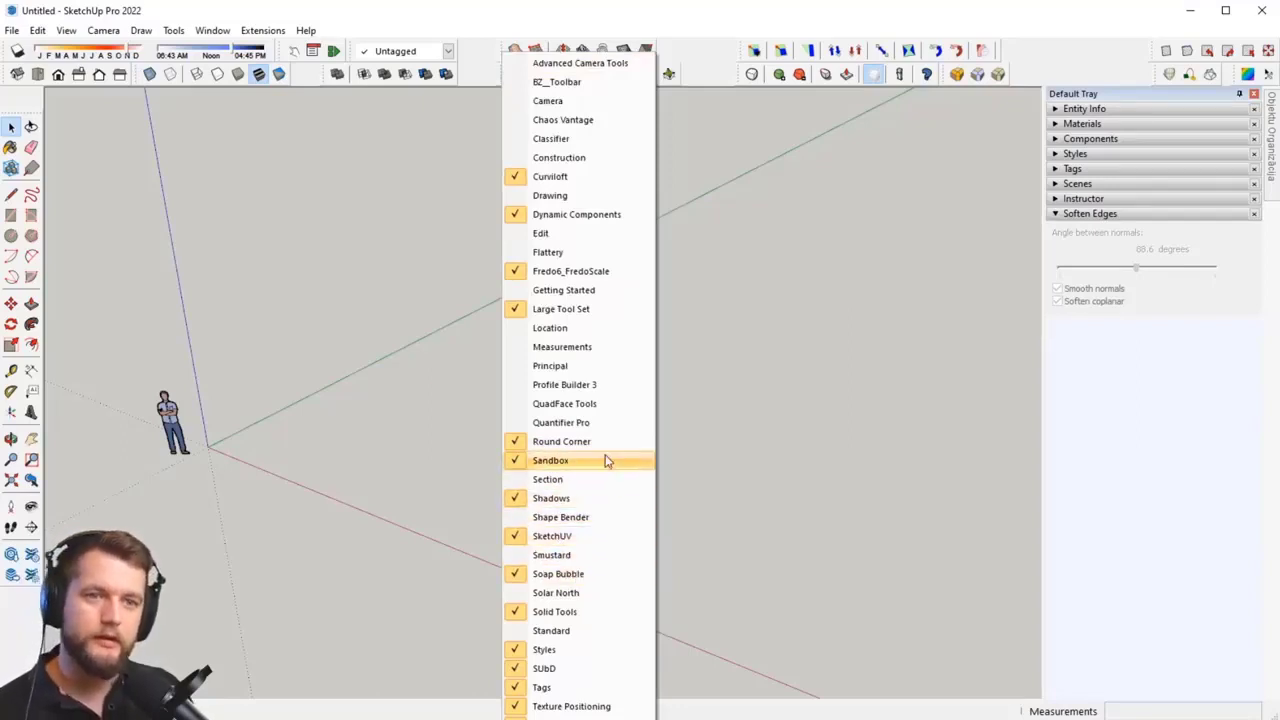
click(695, 154)
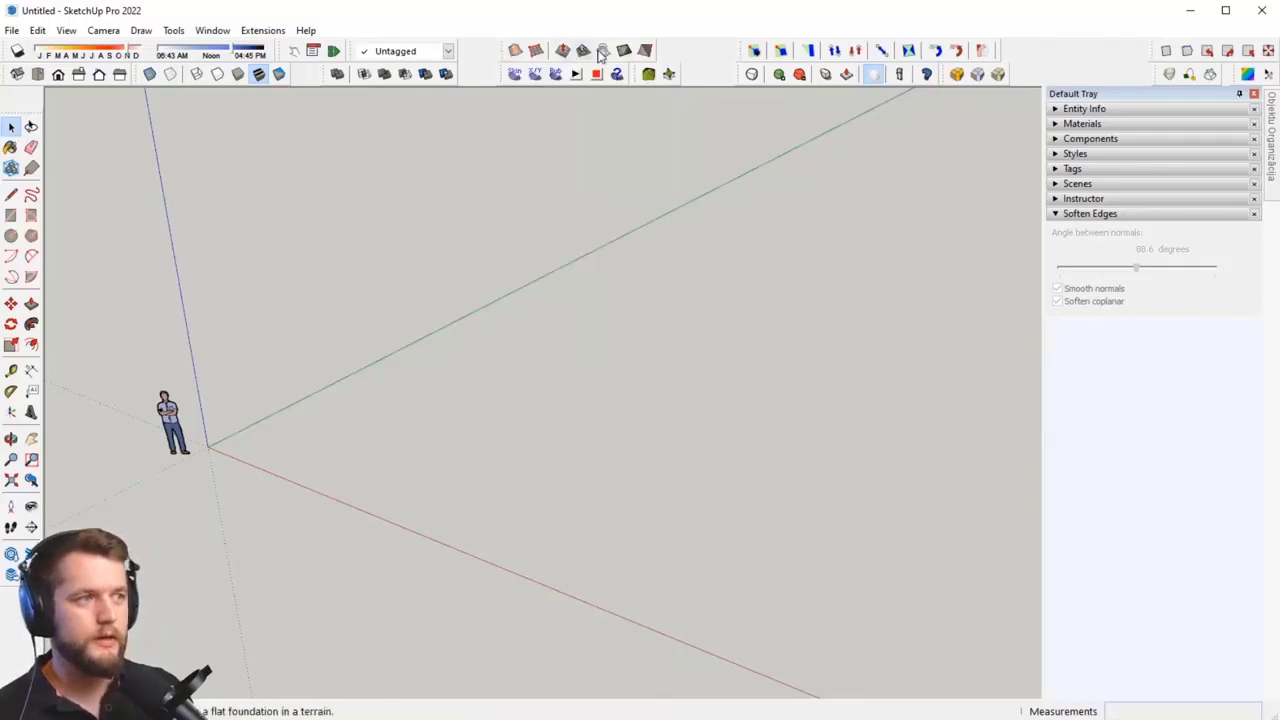
Step: Sketch four roughly parallel wavy freehand contour curves on the ground near the origin, each longer than the previous one
scroll(434, 389, down, 4)
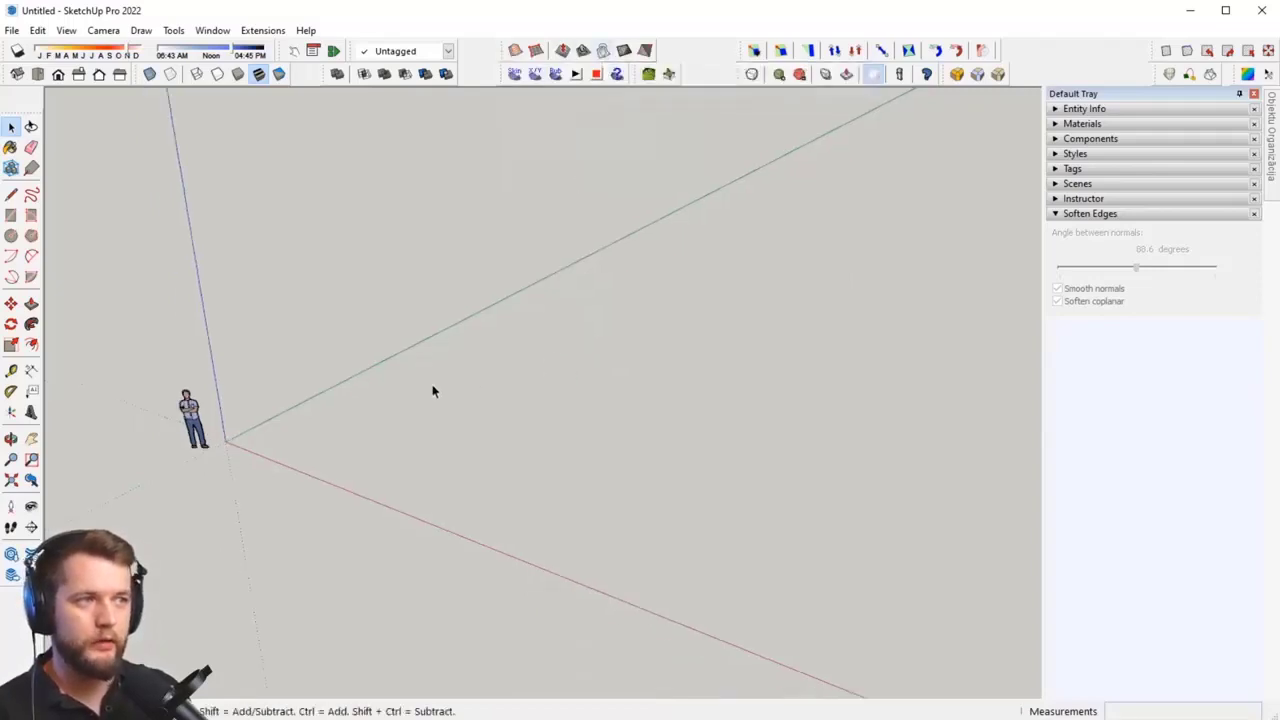
shift+middle_drag(518, 388, 350, 395)
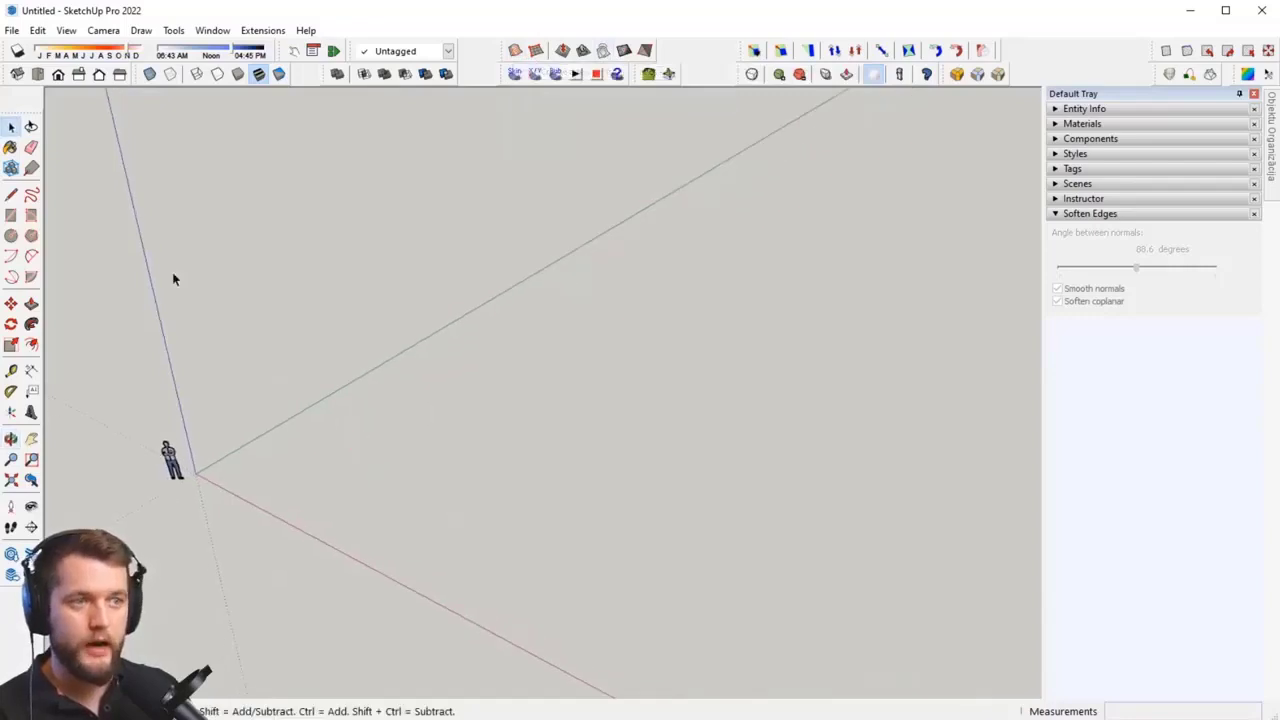
click(33, 197)
mouse_move(340, 320)
middle_down()
mouse_move(363, 331)
mouse_move(260, 431)
middle_up()
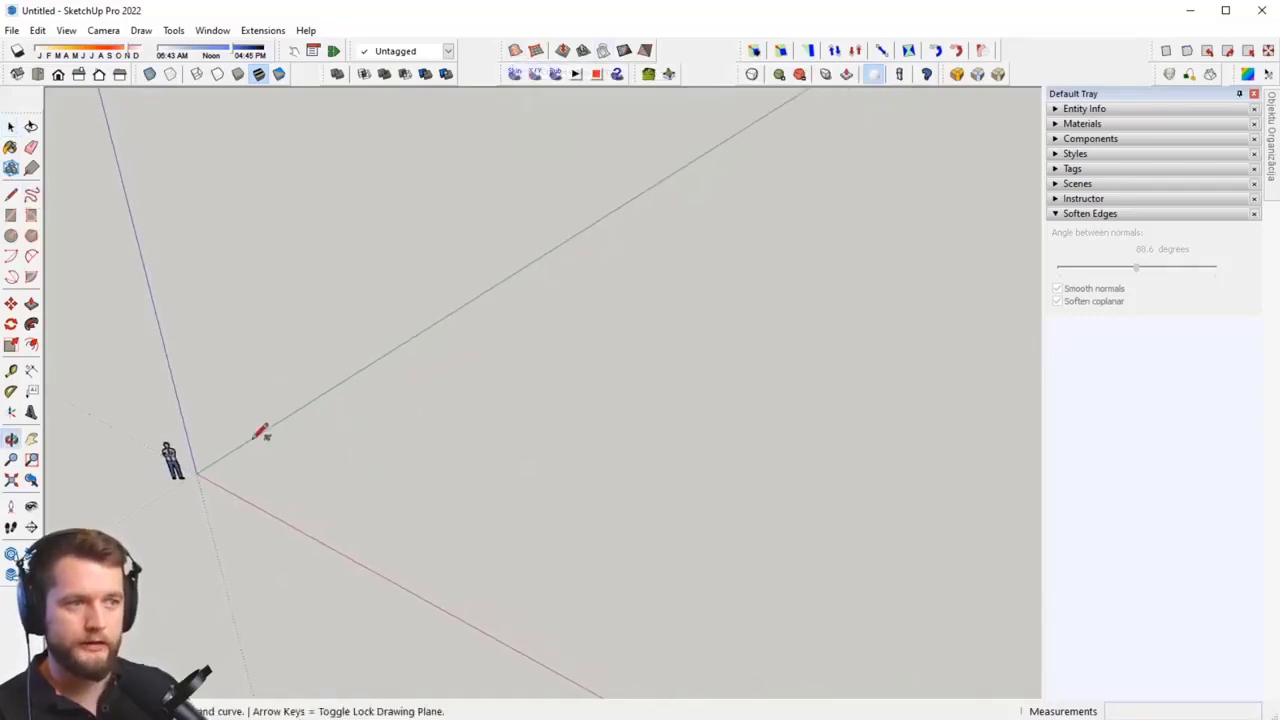
drag(231, 428, 525, 637)
mouse_move(236, 394)
mouse_down()
mouse_move(268, 375)
mouse_move(642, 665)
mouse_up()
mouse_move(270, 340)
mouse_down()
mouse_move(314, 317)
mouse_move(820, 603)
mouse_move(842, 636)
mouse_up()
mouse_move(310, 291)
mouse_down()
mouse_move(535, 288)
mouse_move(1000, 552)
mouse_up()
Step: Raise the three contour curves farthest from the red axis by 1000 mm along the blue axis
mouse_move(1000, 552)
middle_down()
mouse_move(731, 414)
mouse_move(983, 366)
mouse_move(649, 401)
mouse_move(494, 480)
mouse_move(530, 483)
middle_up()
key(space)
drag(537, 560, 537, 558)
middle_drag(537, 558, 634, 449)
key(m)
click(661, 387)
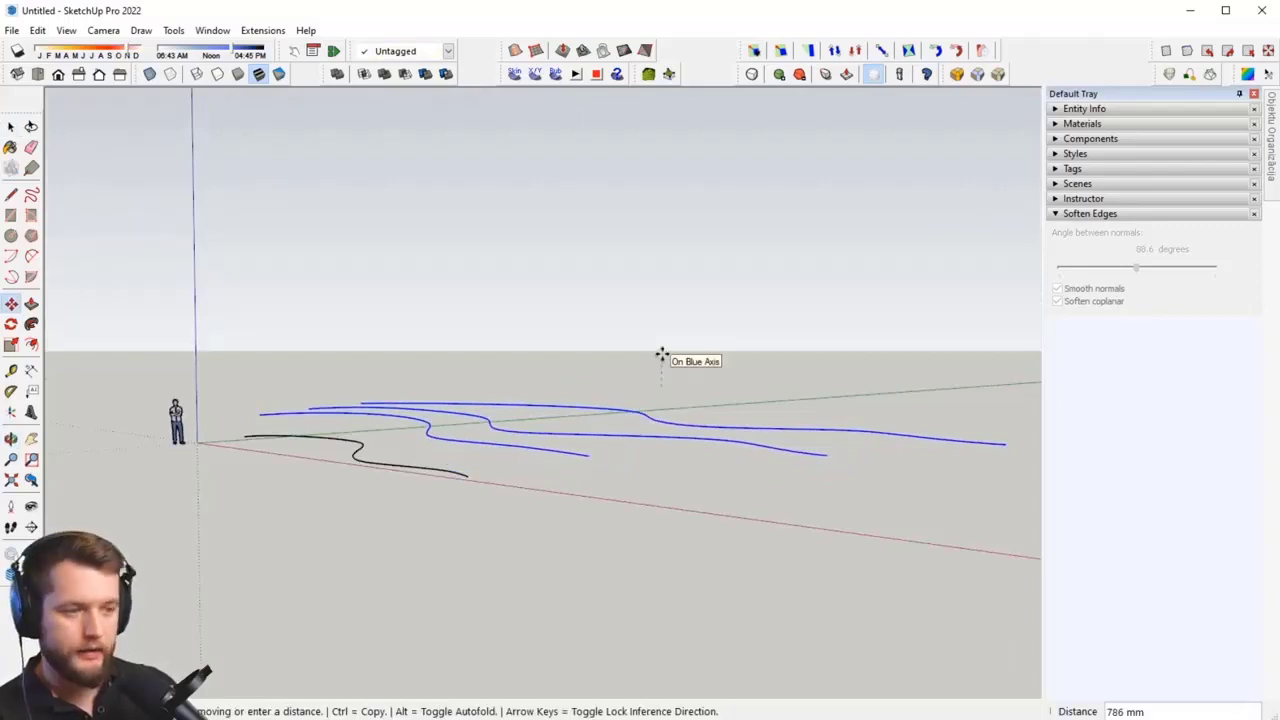
text(1000)
key(Return)
Step: Raise the two farthest contour curves by another 1 m along the blue axis
key(space)
drag(844, 337, 705, 466)
key(m)
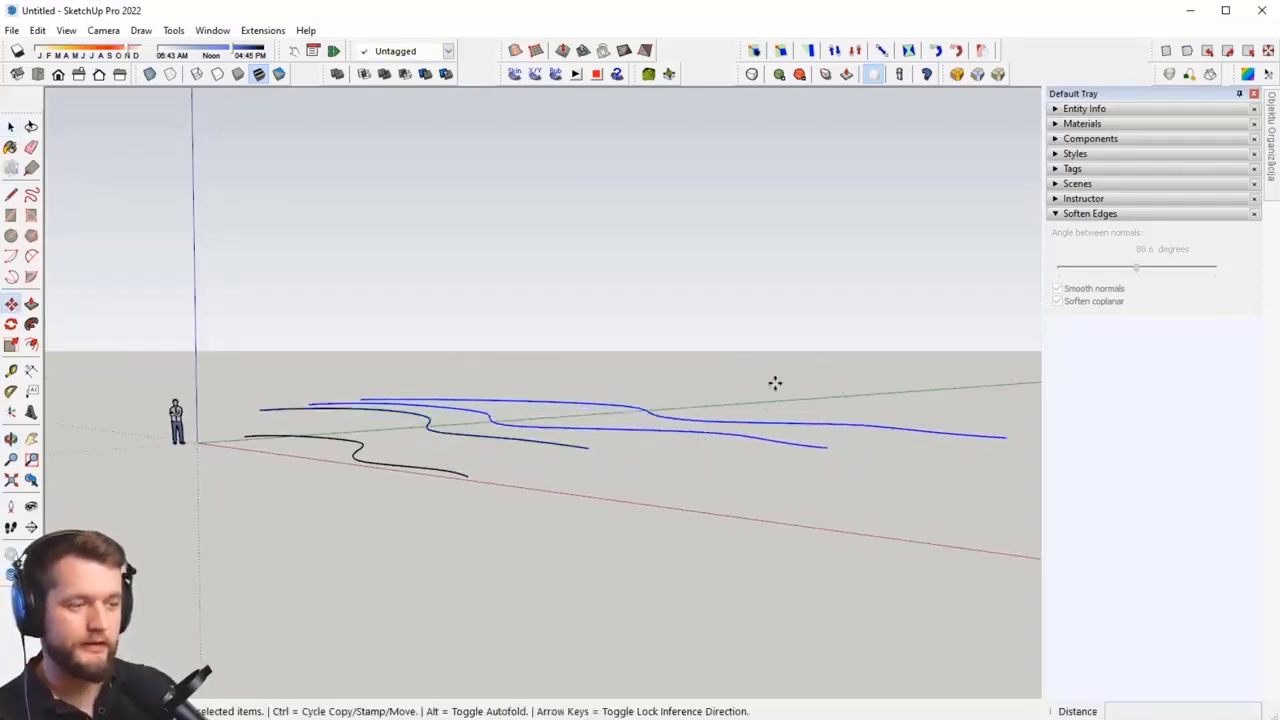
click(775, 383)
text(1m)
key(Return)
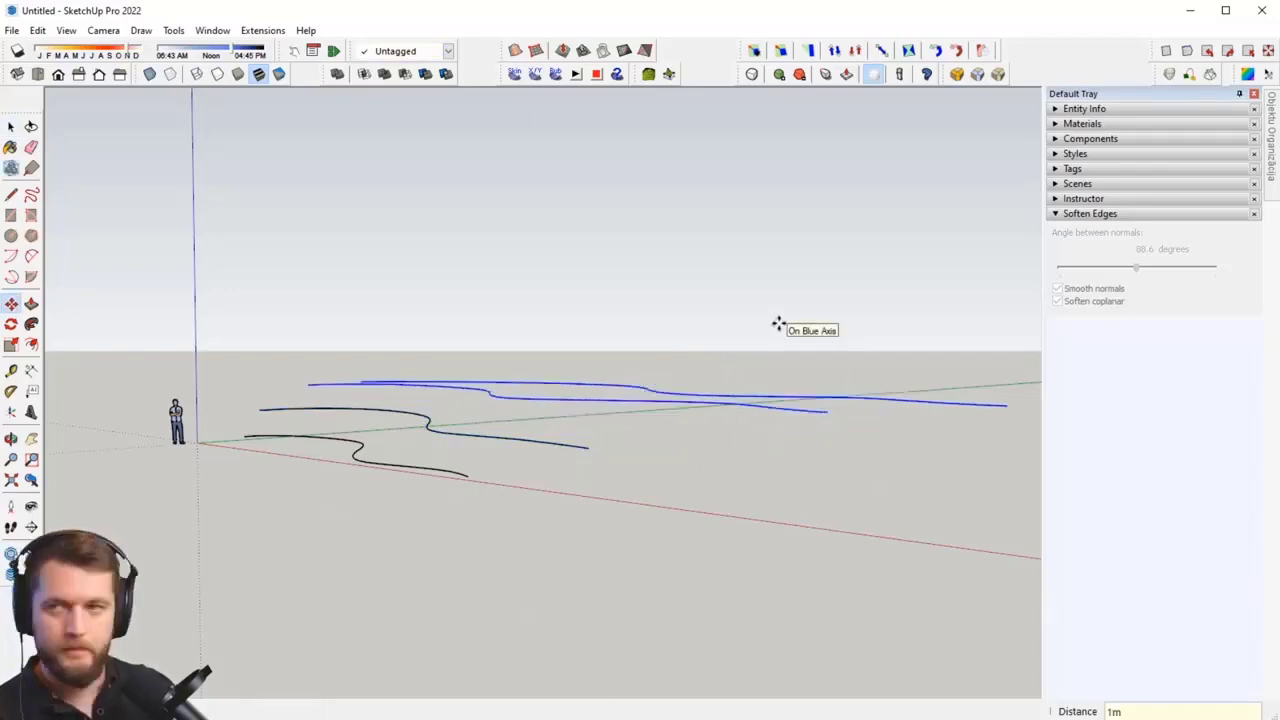
Step: Raise only the farthest contour curve one more level along the blue axis
middle_drag(777, 337, 803, 363)
click(800, 362)
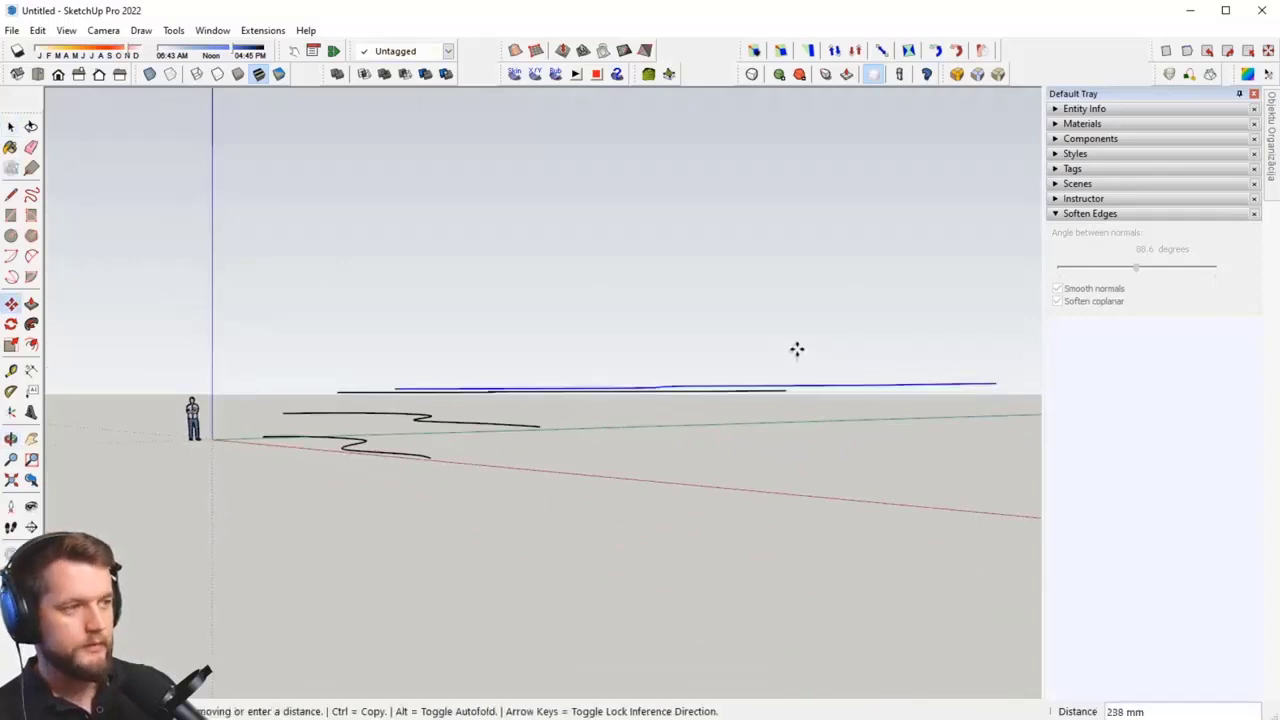
click(803, 306)
key(space)
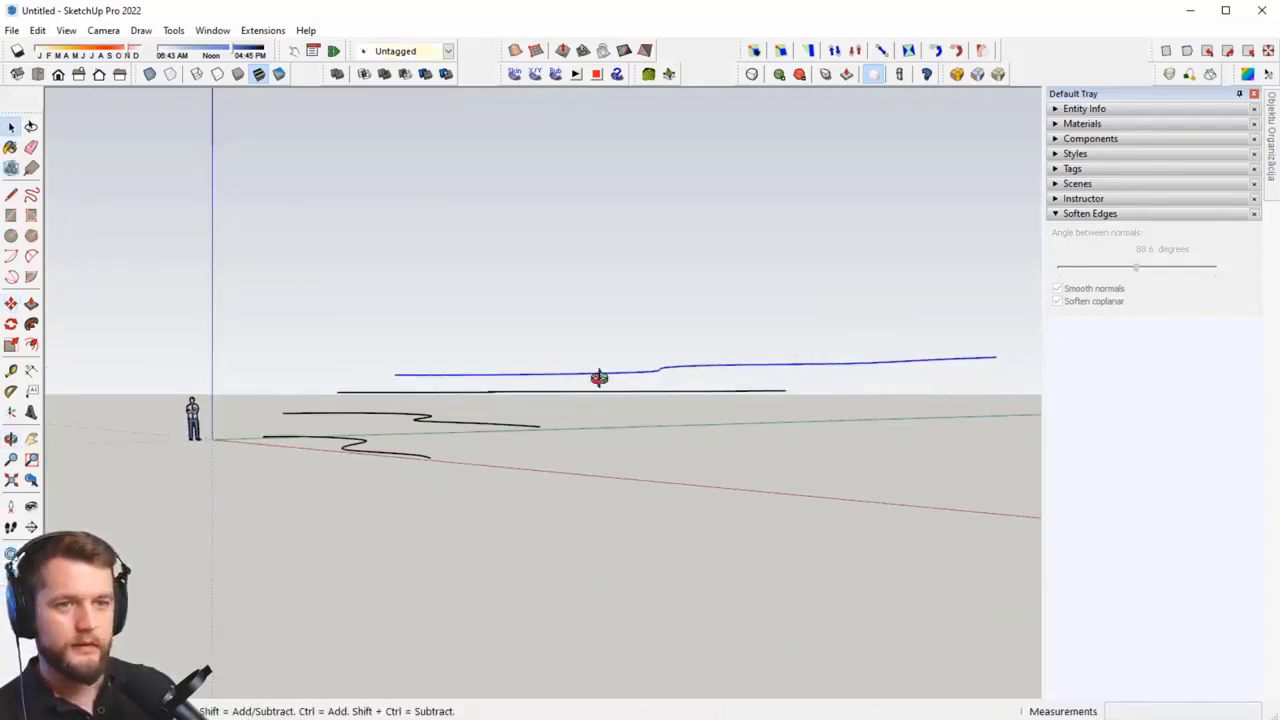
Step: Create a terrain surface from all four contour curves with the Sandbox From Contours tool
middle_drag(600, 377, 757, 306)
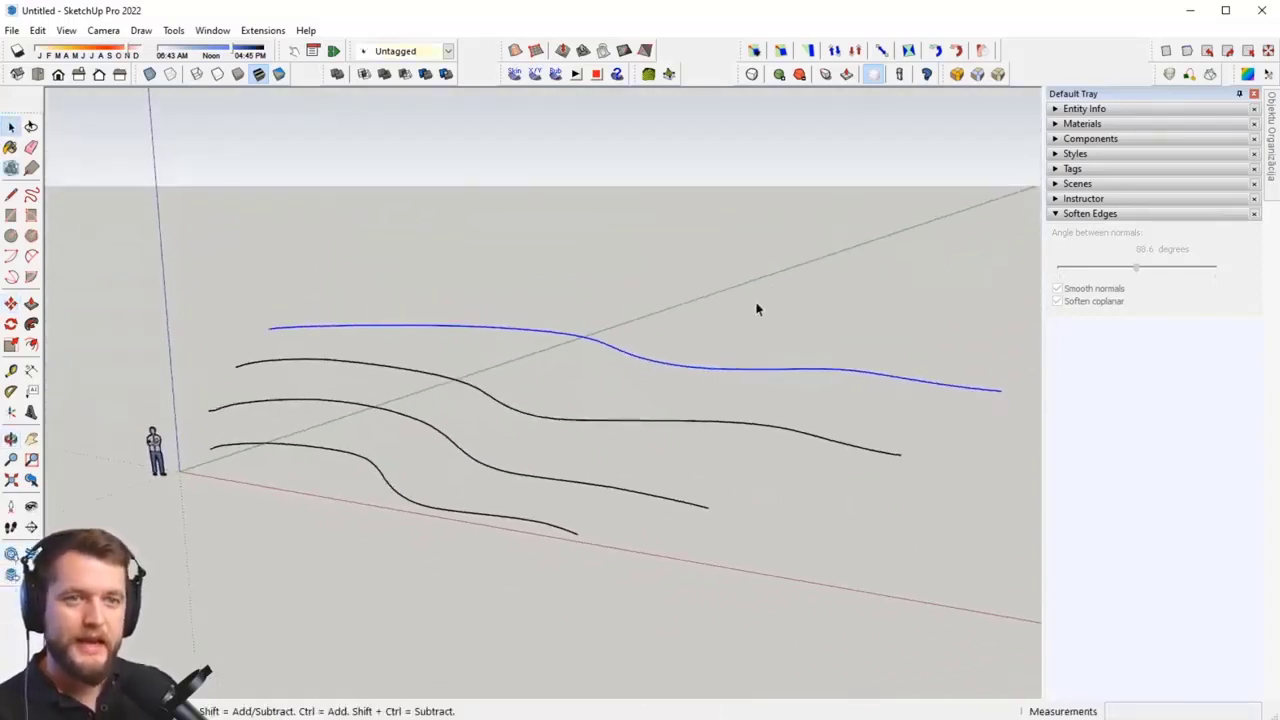
drag(786, 260, 389, 532)
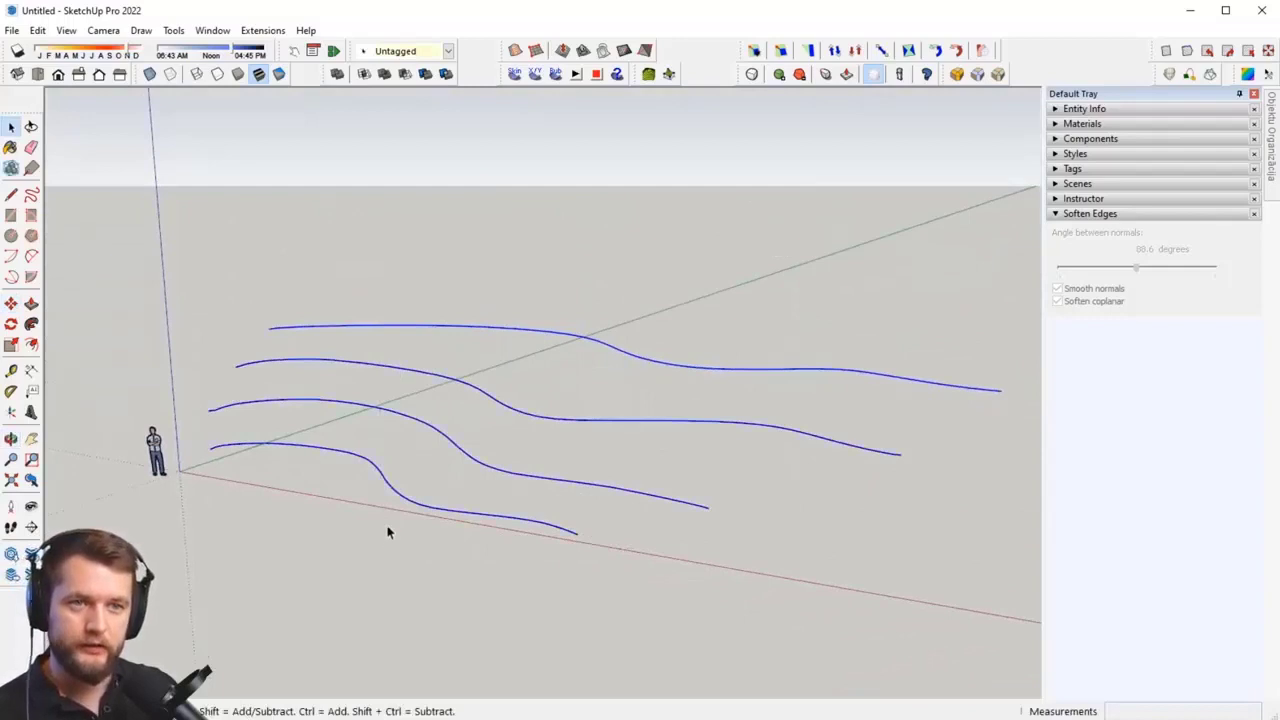
click(515, 52)
middle_drag(483, 569, 326, 408)
key(space)
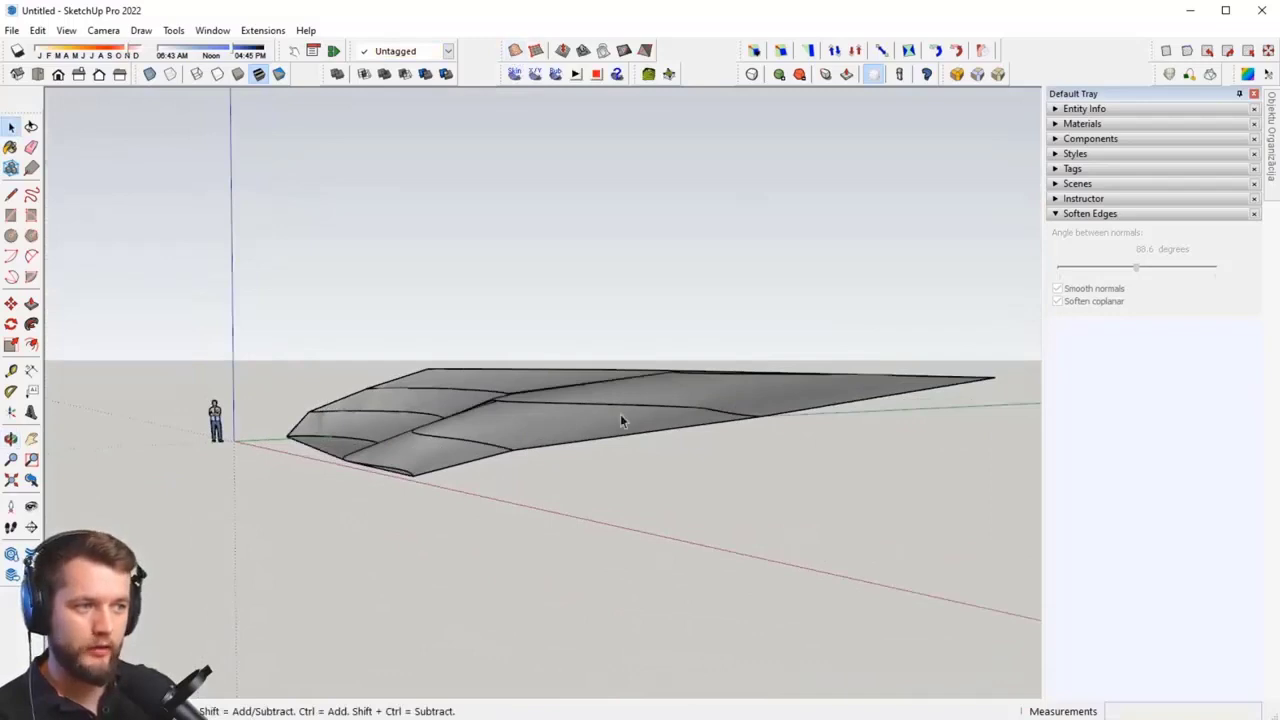
scroll(620, 420, up, 2)
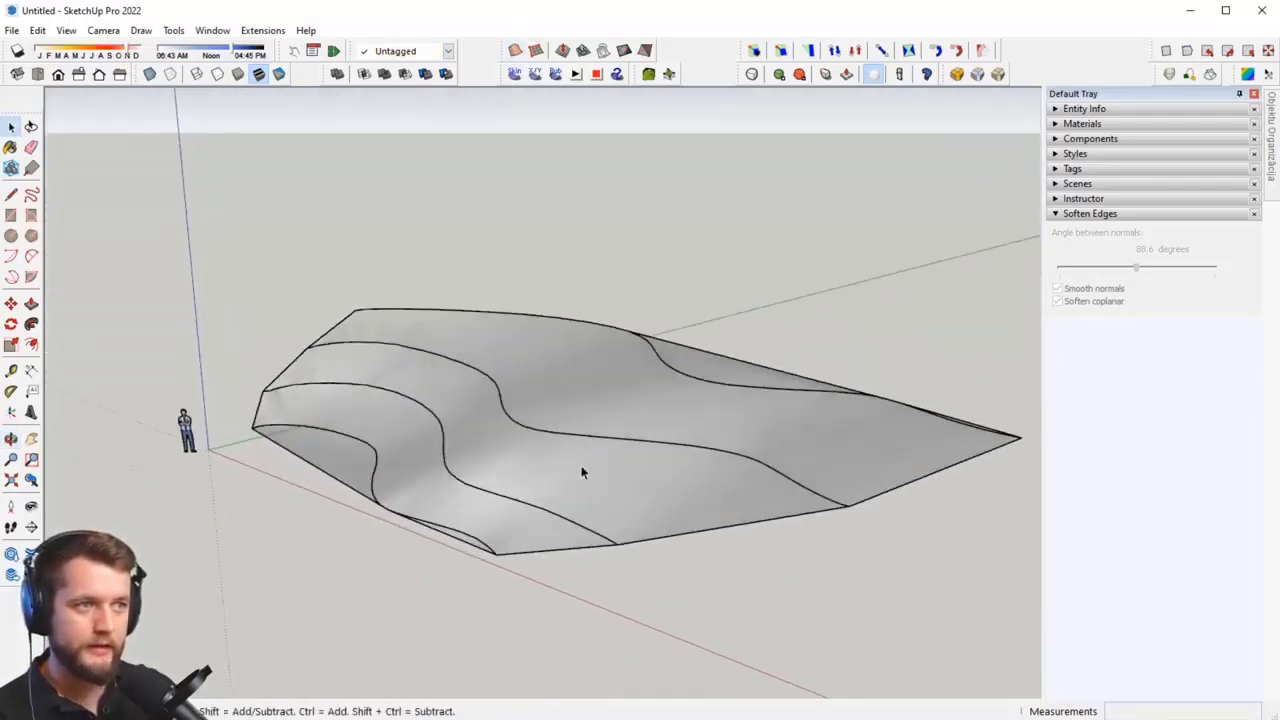
Step: Show hidden geometry and examine the triangulation of the terrain surface between the contours
click(67, 32)
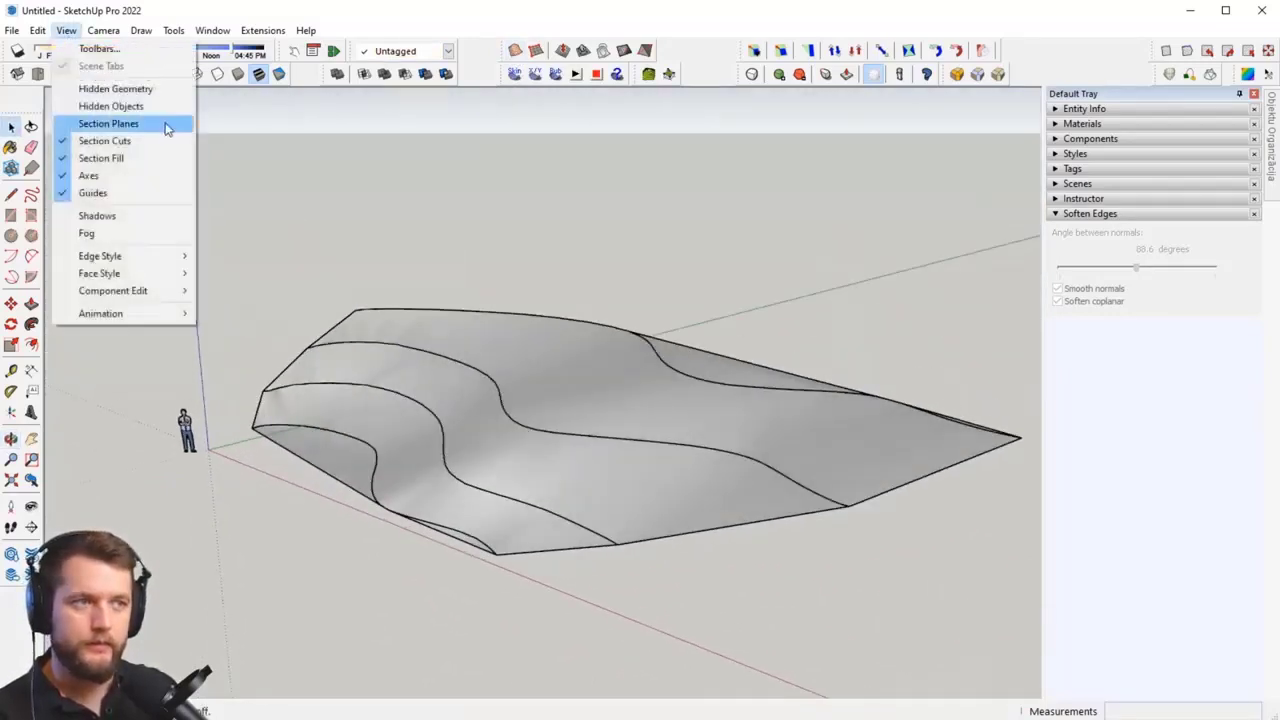
click(116, 89)
scroll(731, 520, up, 5)
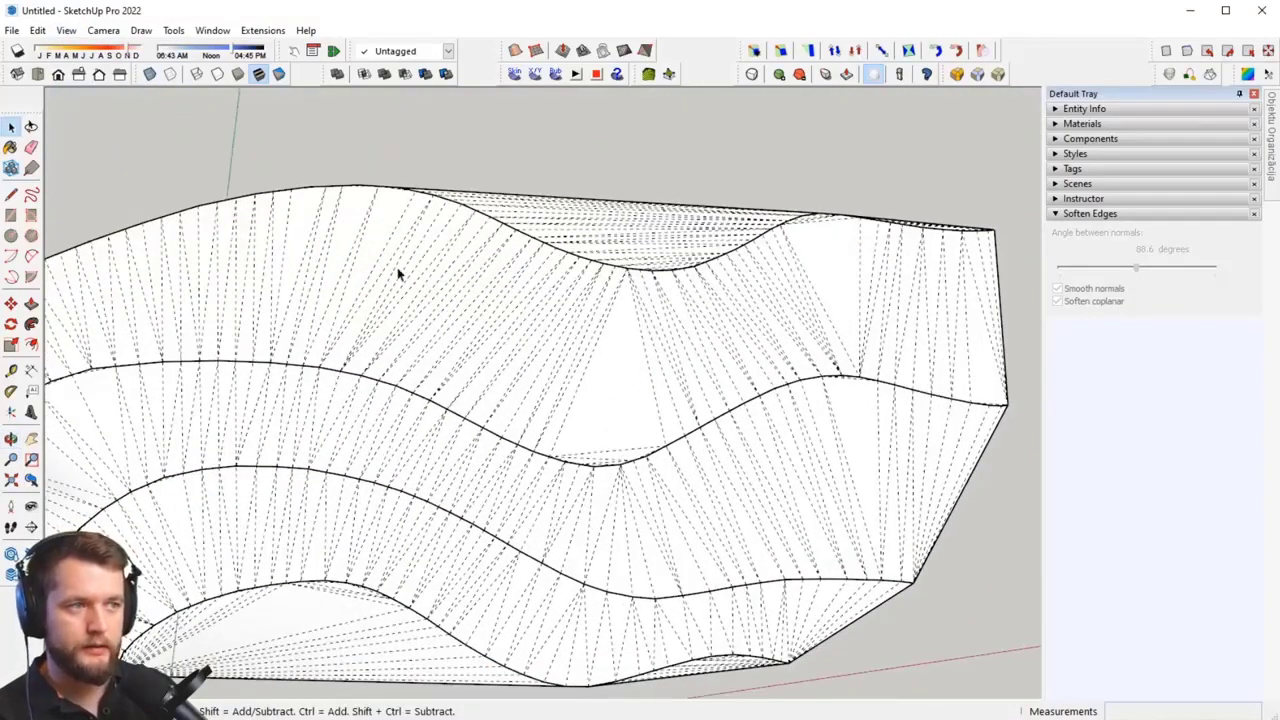
middle_drag(360, 190, 197, 223)
middle_drag(668, 313, 760, 513)
scroll(624, 472, down, 3)
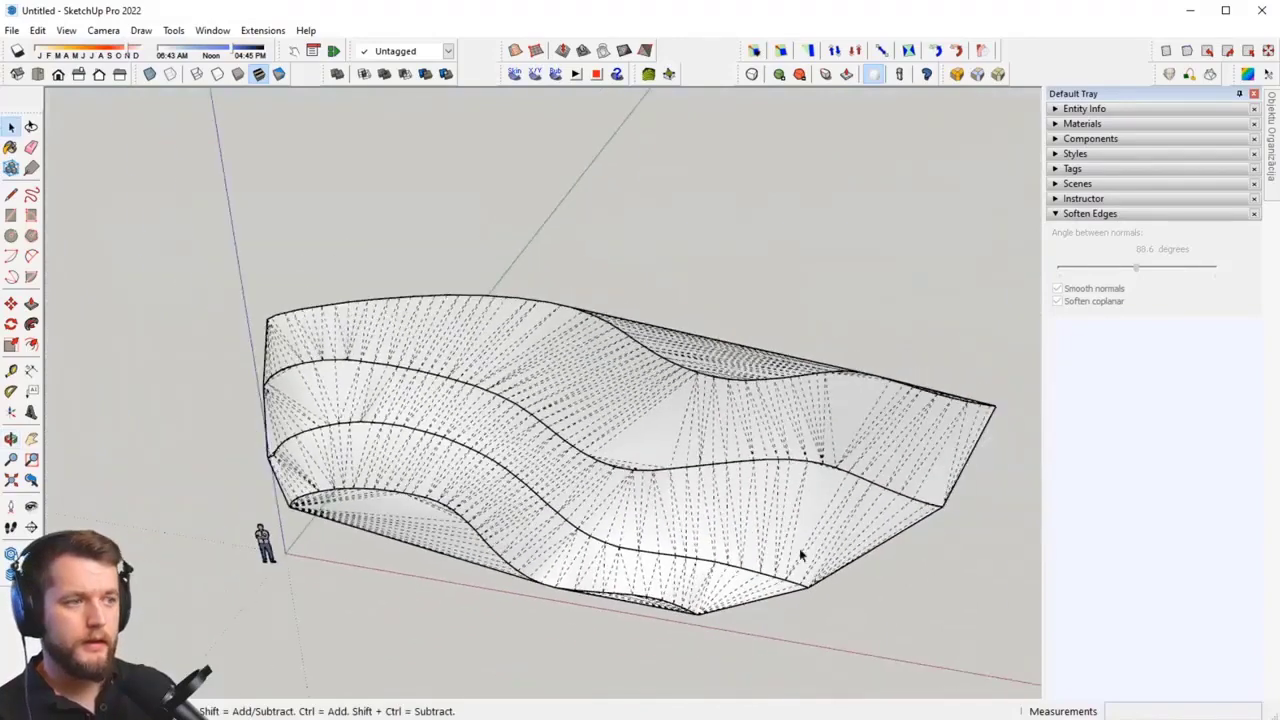
middle_drag(809, 563, 646, 514)
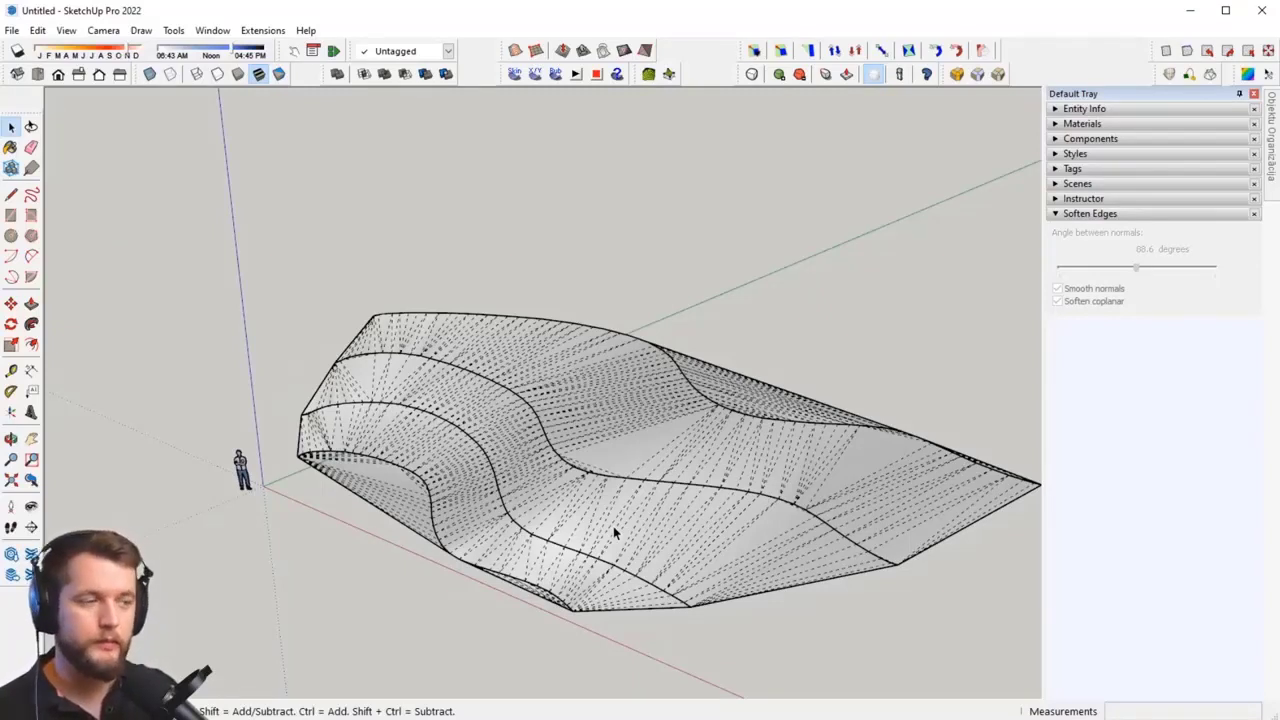
Step: Delete the generated terrain surface and keep the four contour curves
click(613, 526)
key(Delete)
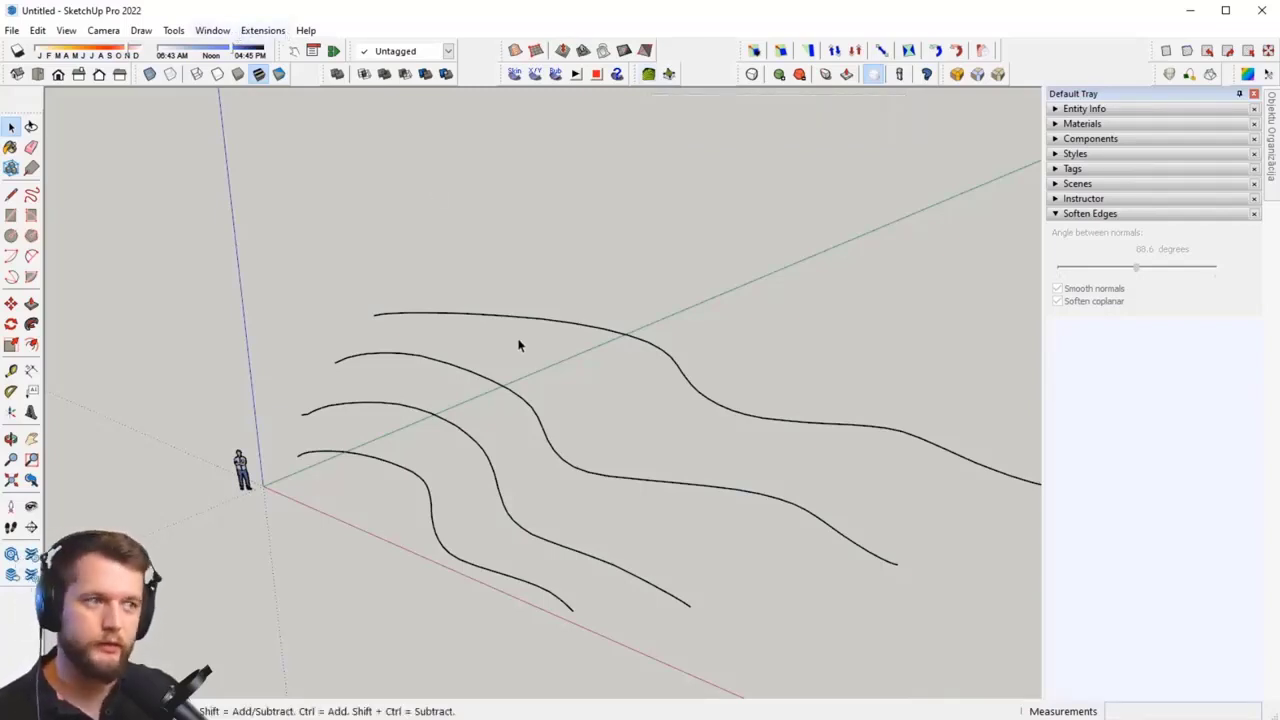
Step: Try to generate a terrain from the four contour curves with the TopoShaper extension, and dismiss its dialog
scroll(518, 345, down, 3)
drag(860, 323, 388, 583)
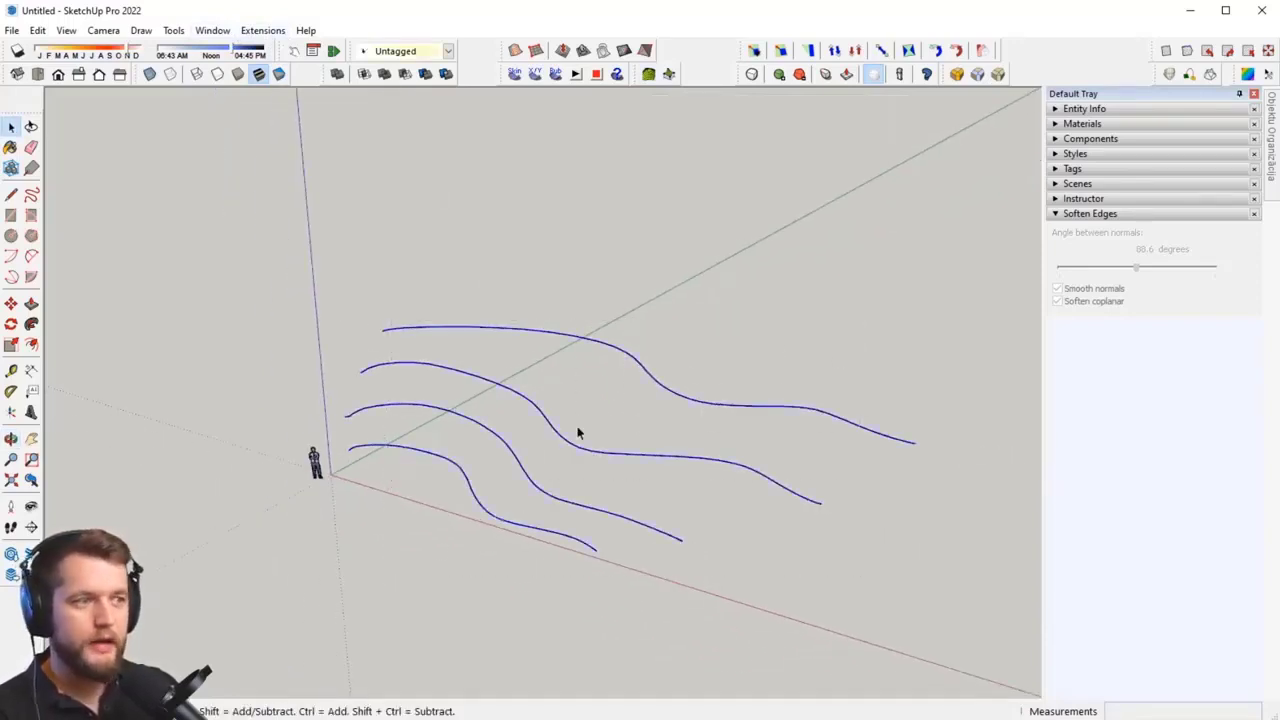
click(648, 78)
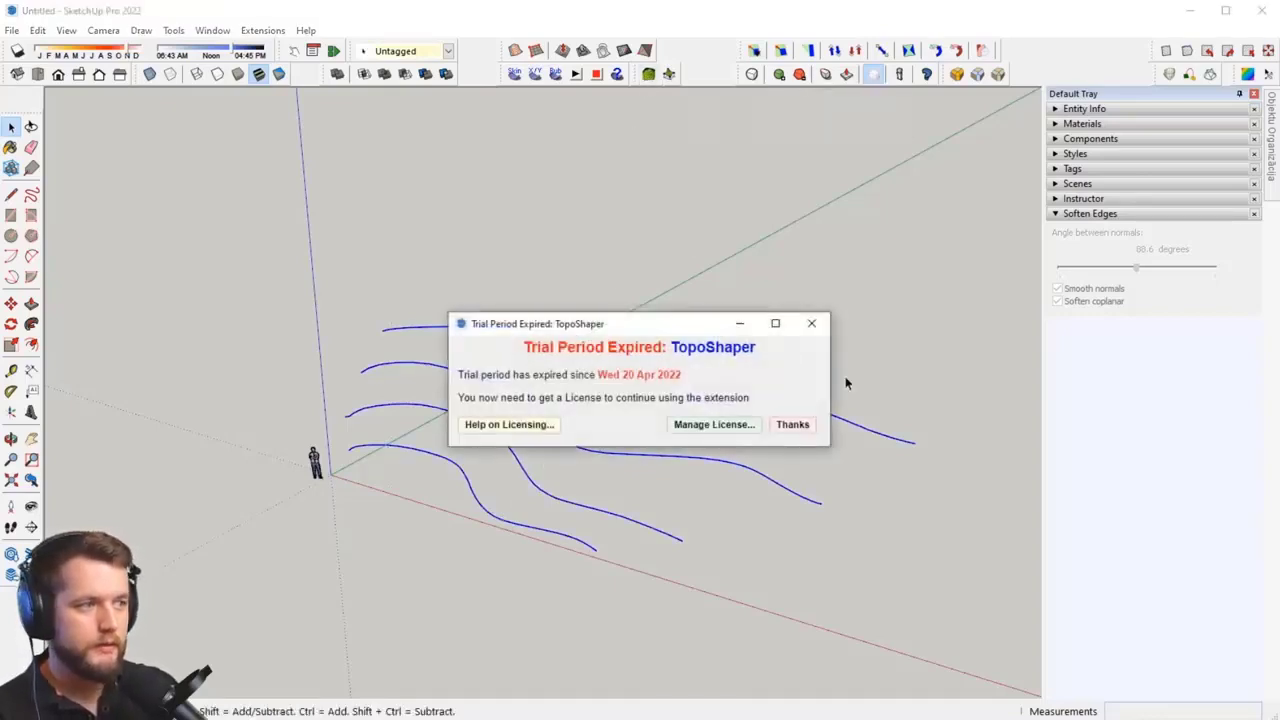
click(812, 324)
middle_drag(790, 330, 680, 300)
click(648, 74)
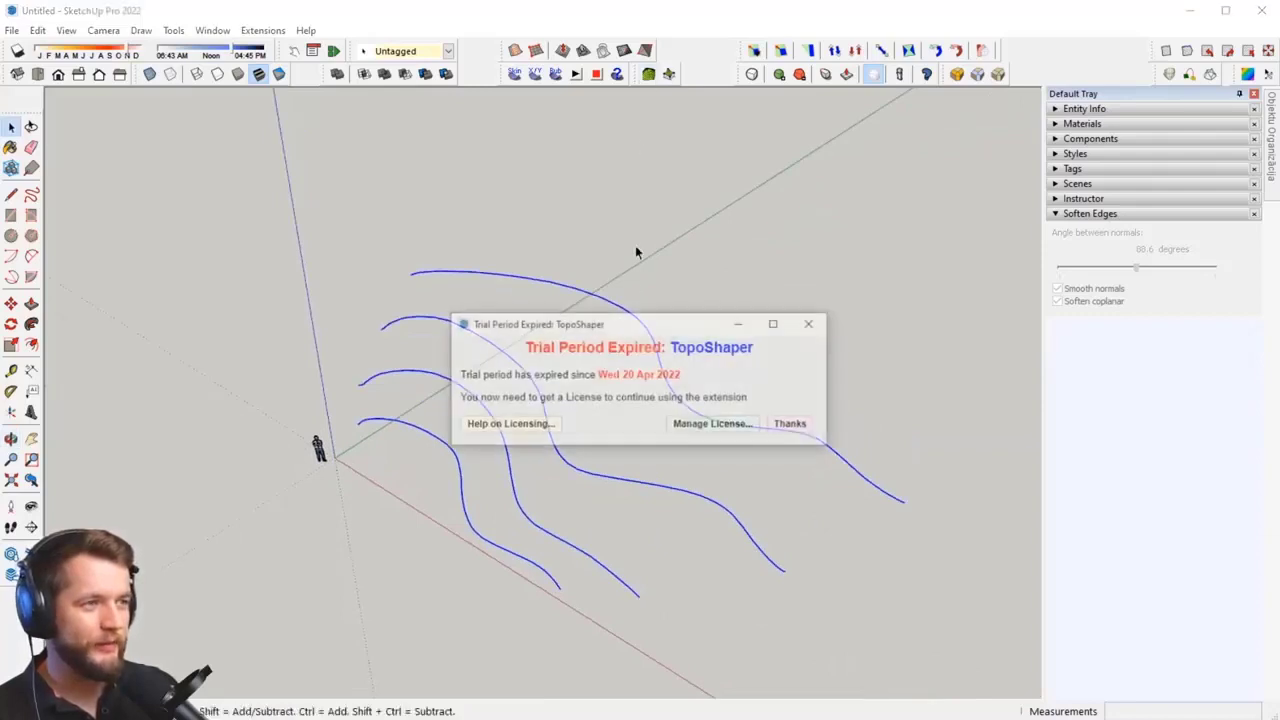
click(816, 325)
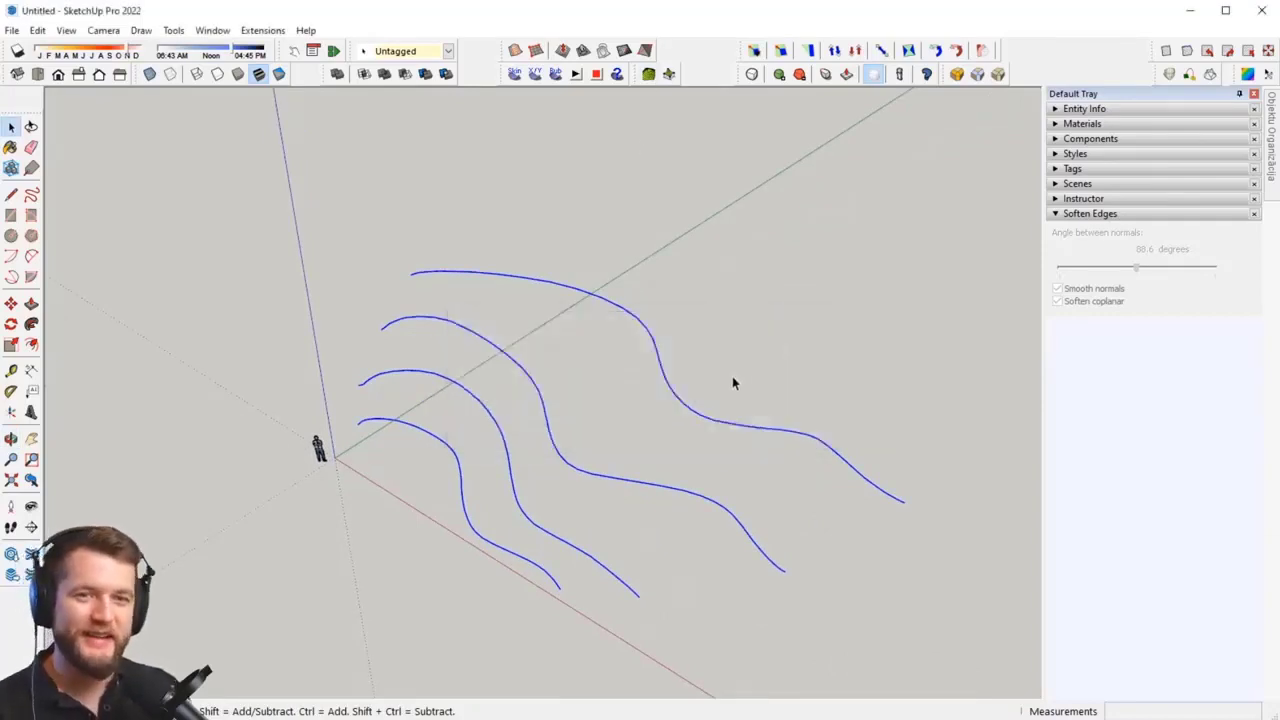
click(683, 508)
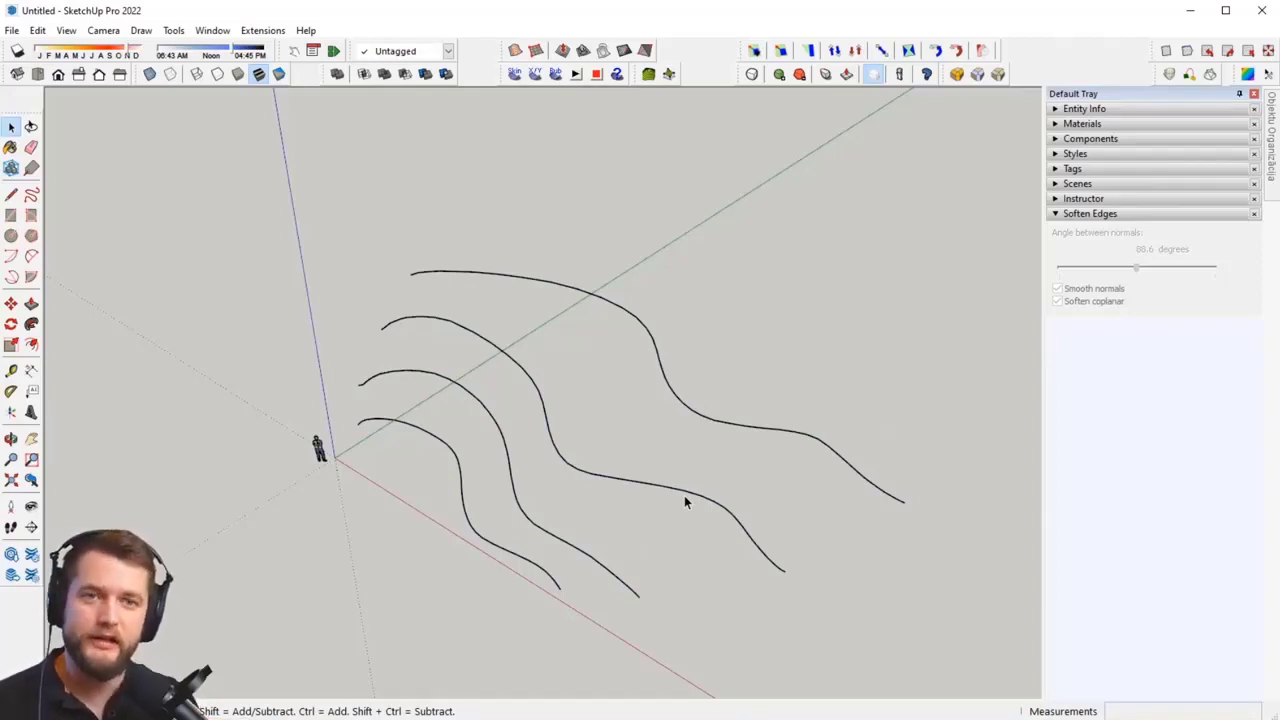
Step: Delete all four contour curves from the model
middle_drag(684, 495, 690, 433)
drag(743, 264, 450, 549)
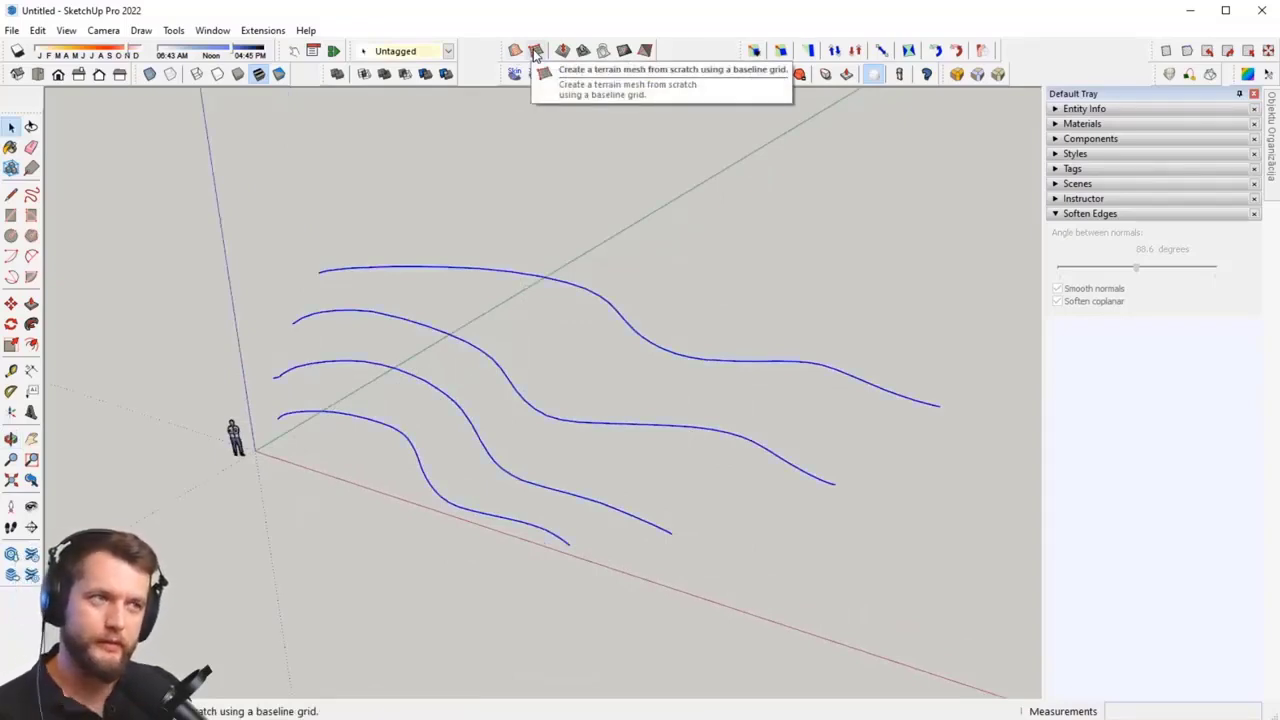
key(Delete)
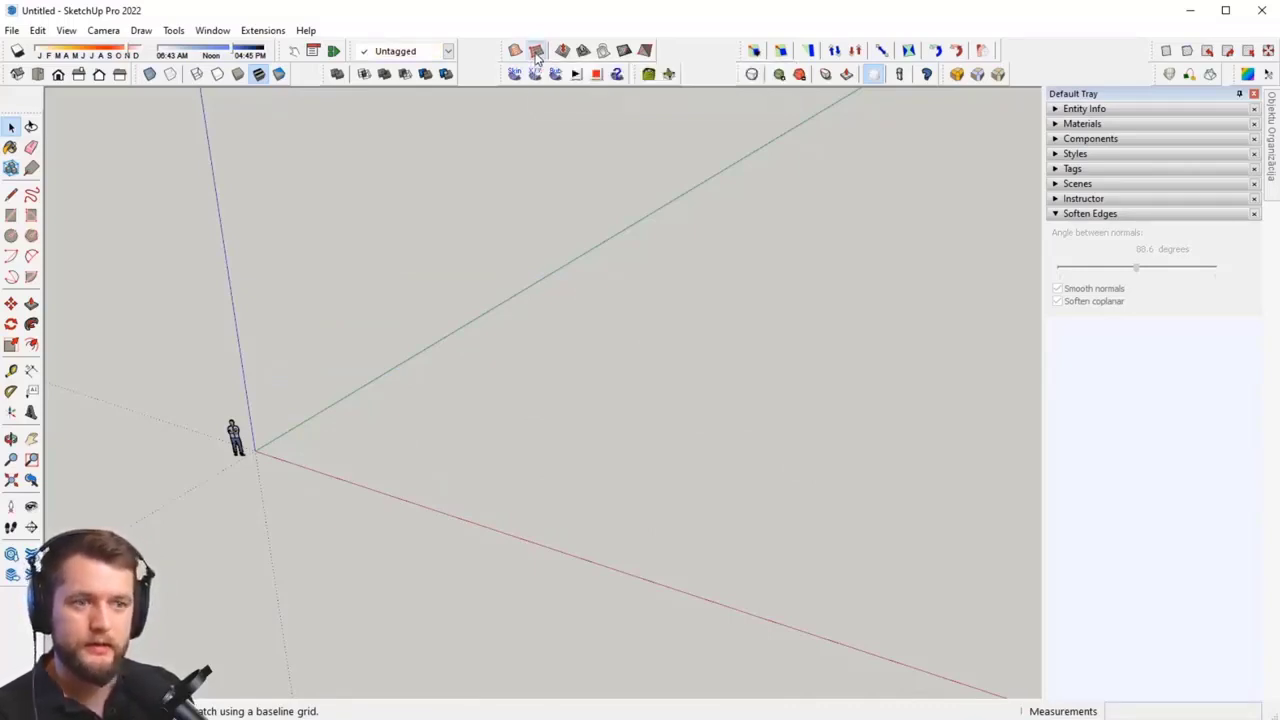
Step: Draw a From Scratch sandbox grid with 3000 mm spacing, starting at the origin and running along the red axis
click(537, 57)
middle_drag(626, 474, 603, 529)
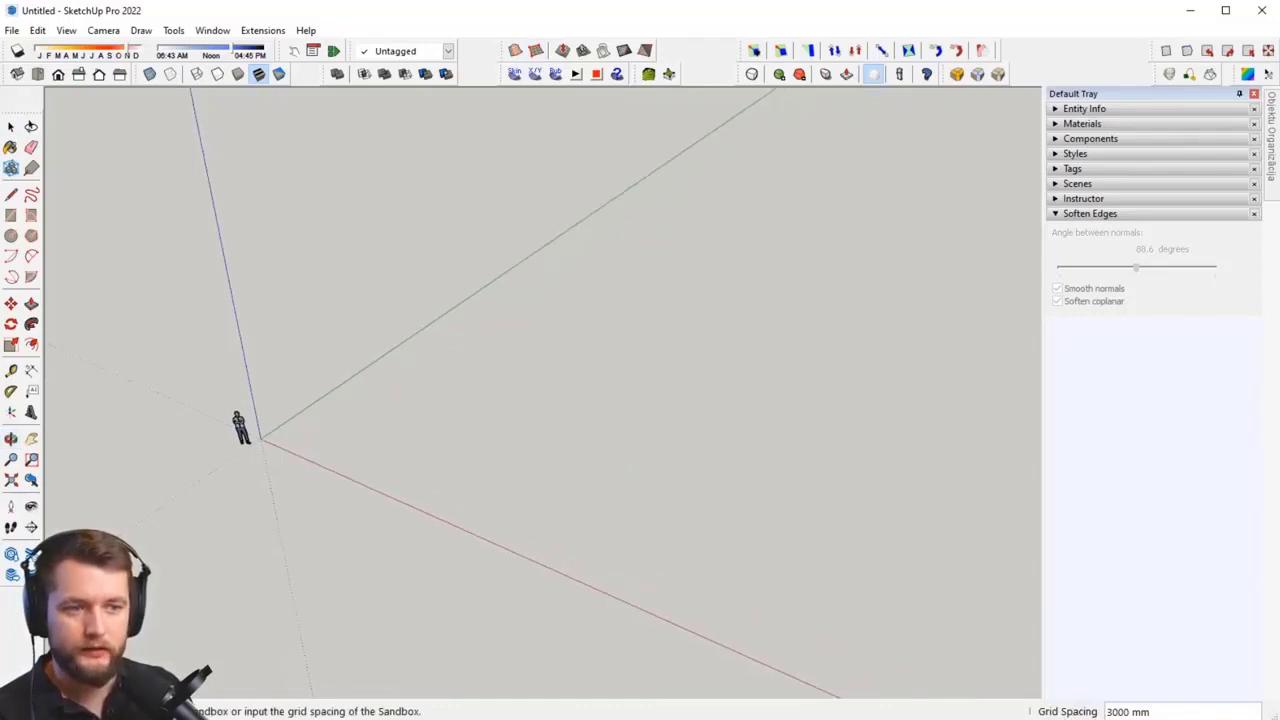
scroll(630, 510, down, 1)
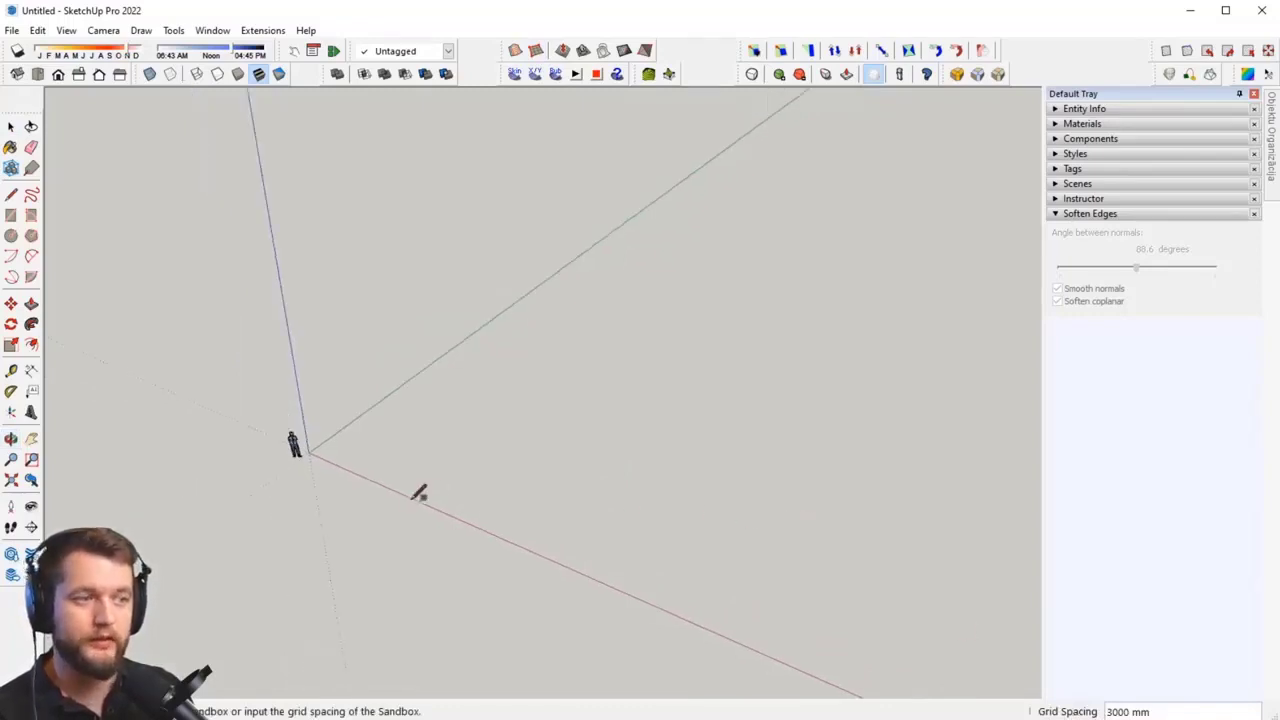
click(318, 452)
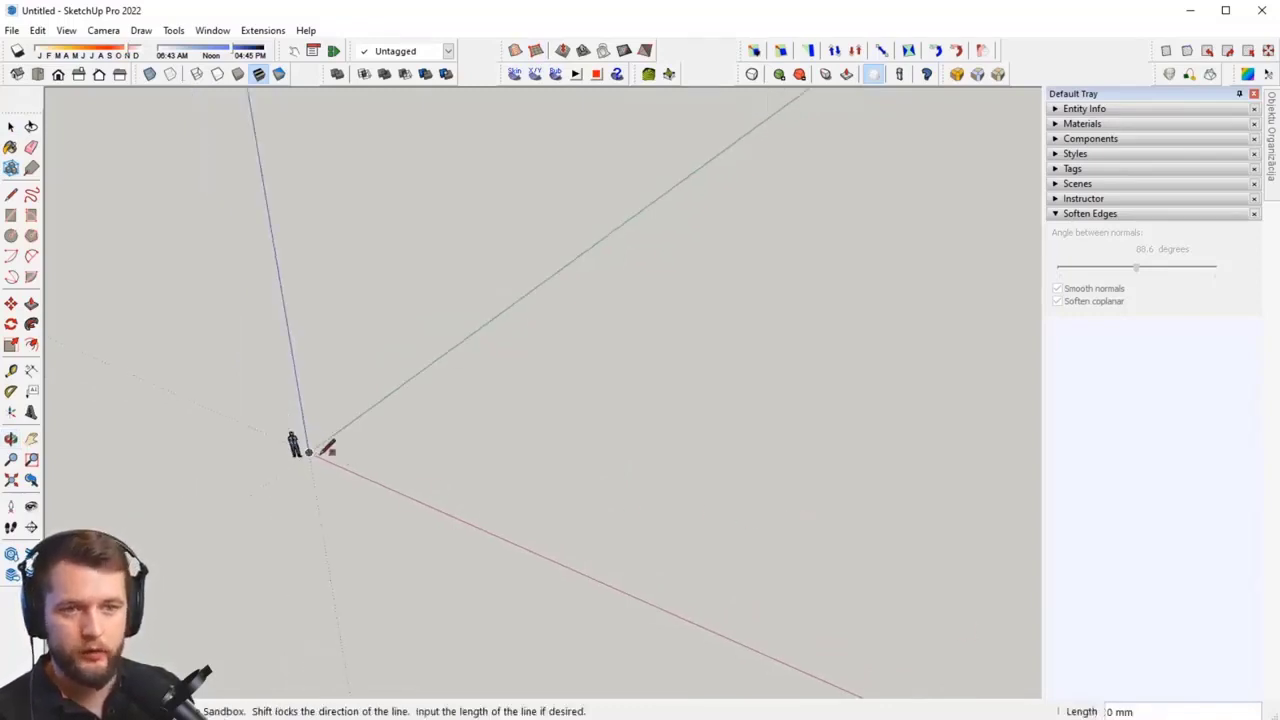
click(764, 650)
click(929, 306)
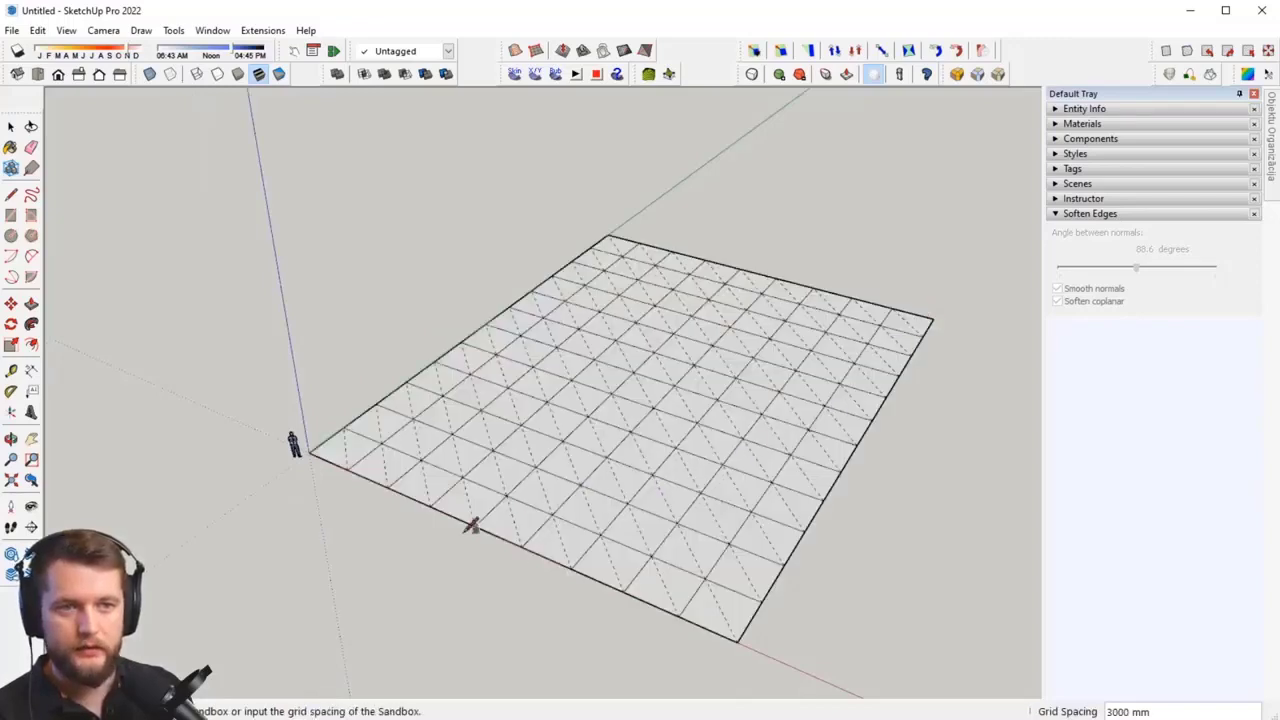
scroll(620, 578, up, 1)
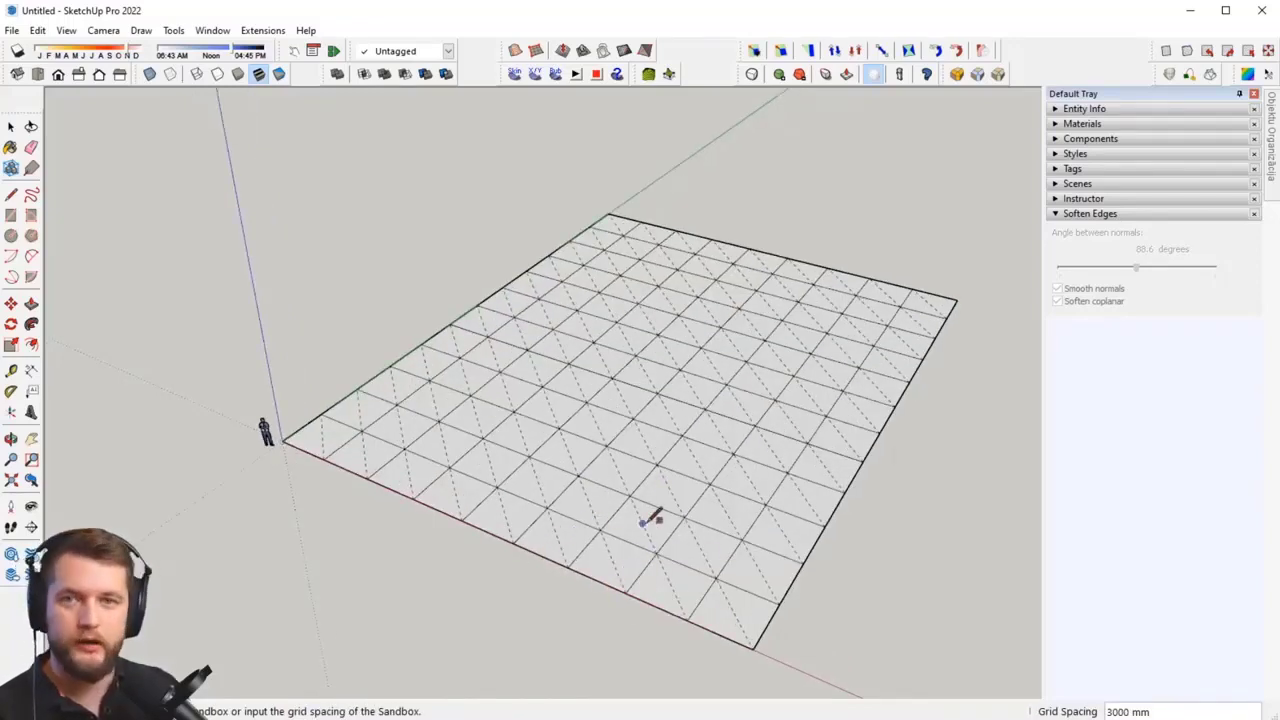
middle_drag(642, 521, 640, 464)
key(space)
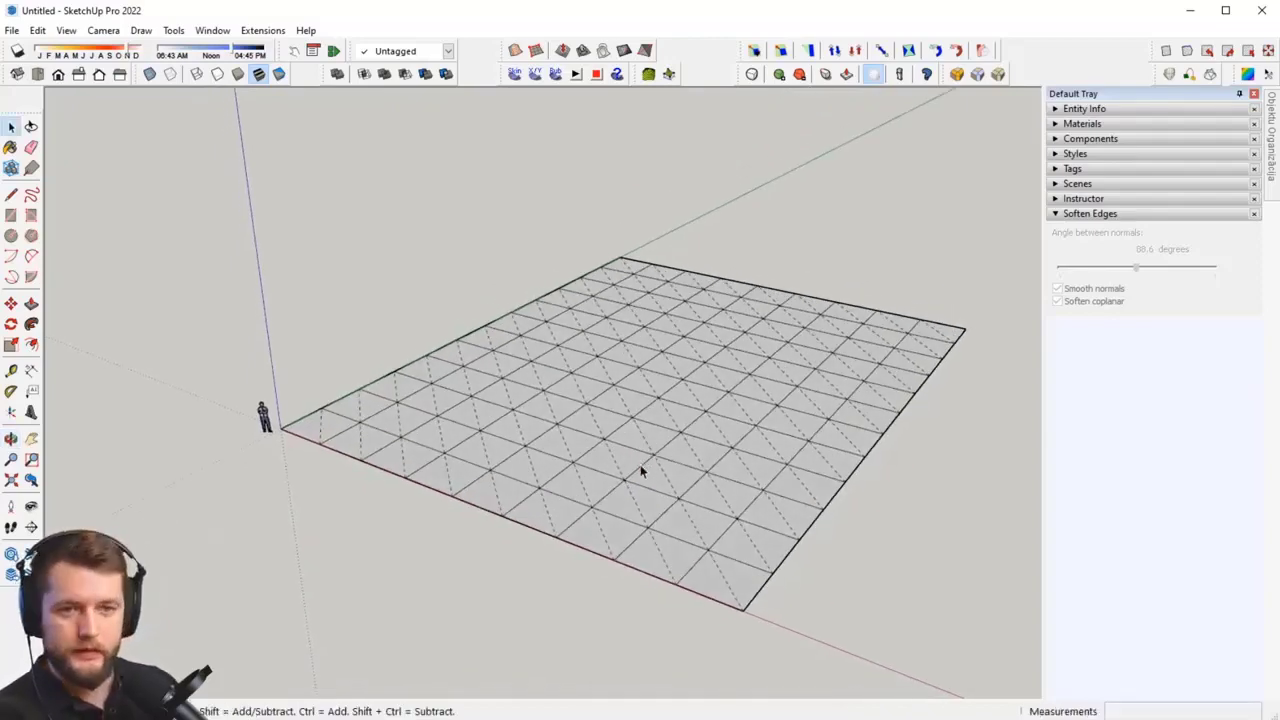
Step: Delete the sandbox grid with the 3000 mm spacing
middle_drag(675, 510, 542, 521)
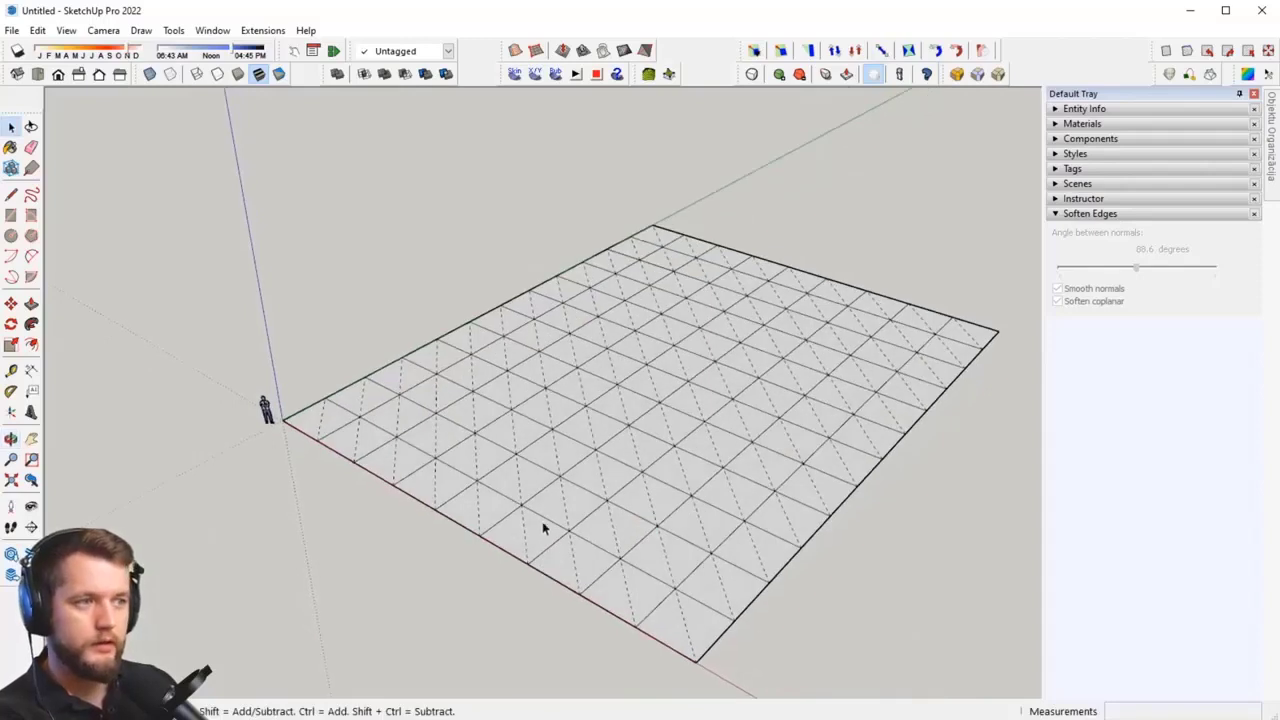
click(561, 313)
key(Delete)
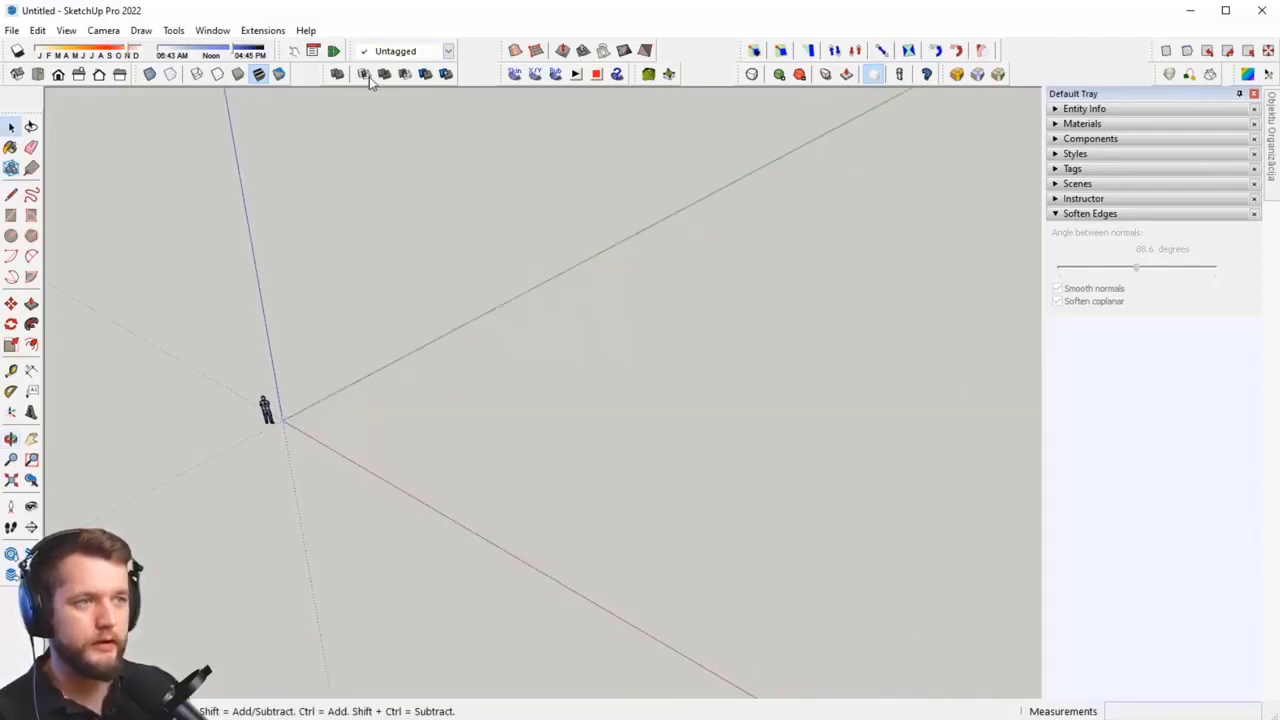
Step: Draw a From Scratch grid with 1 m spacing from the origin, about 23 m along the red axis and about 26 m across
click(535, 50)
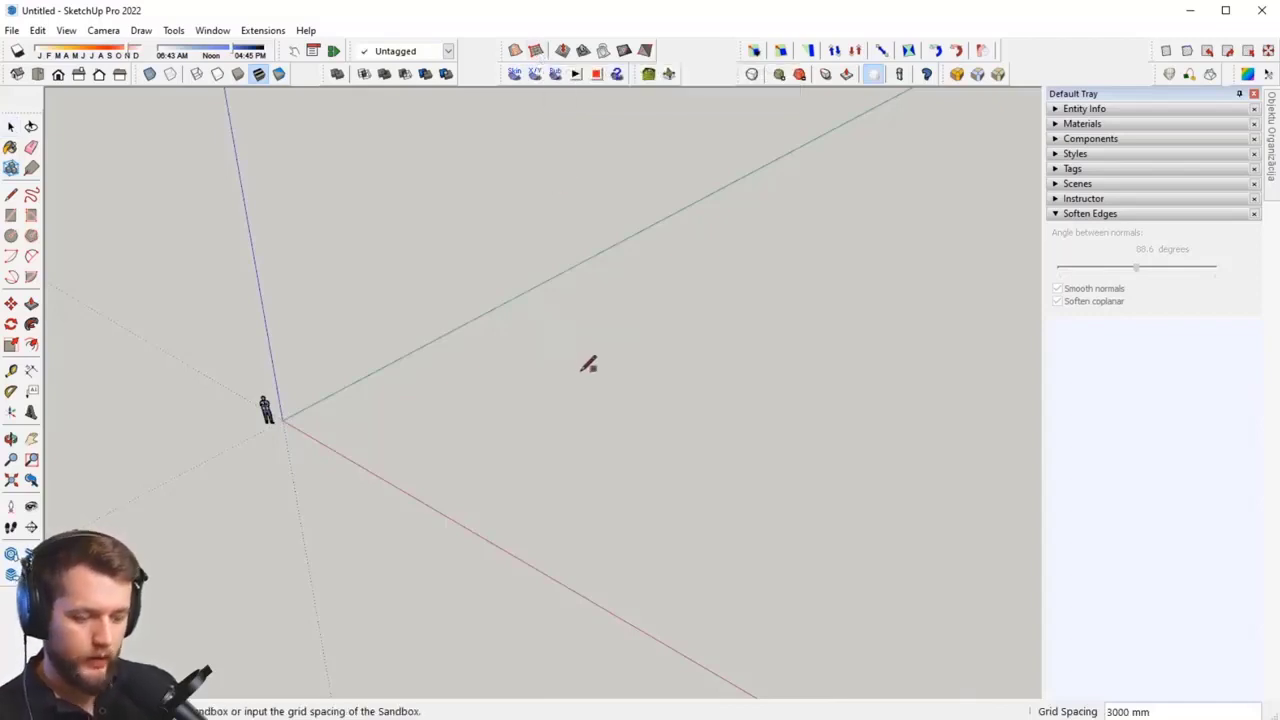
text(1m)
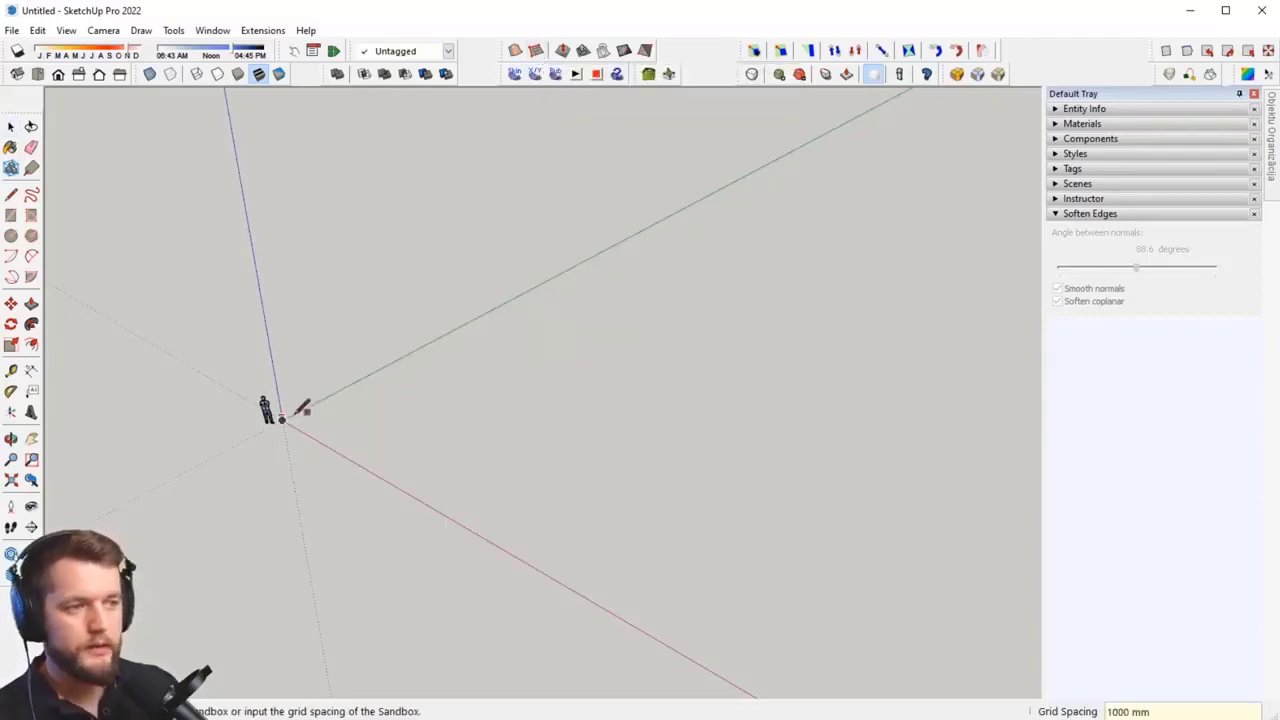
click(286, 417)
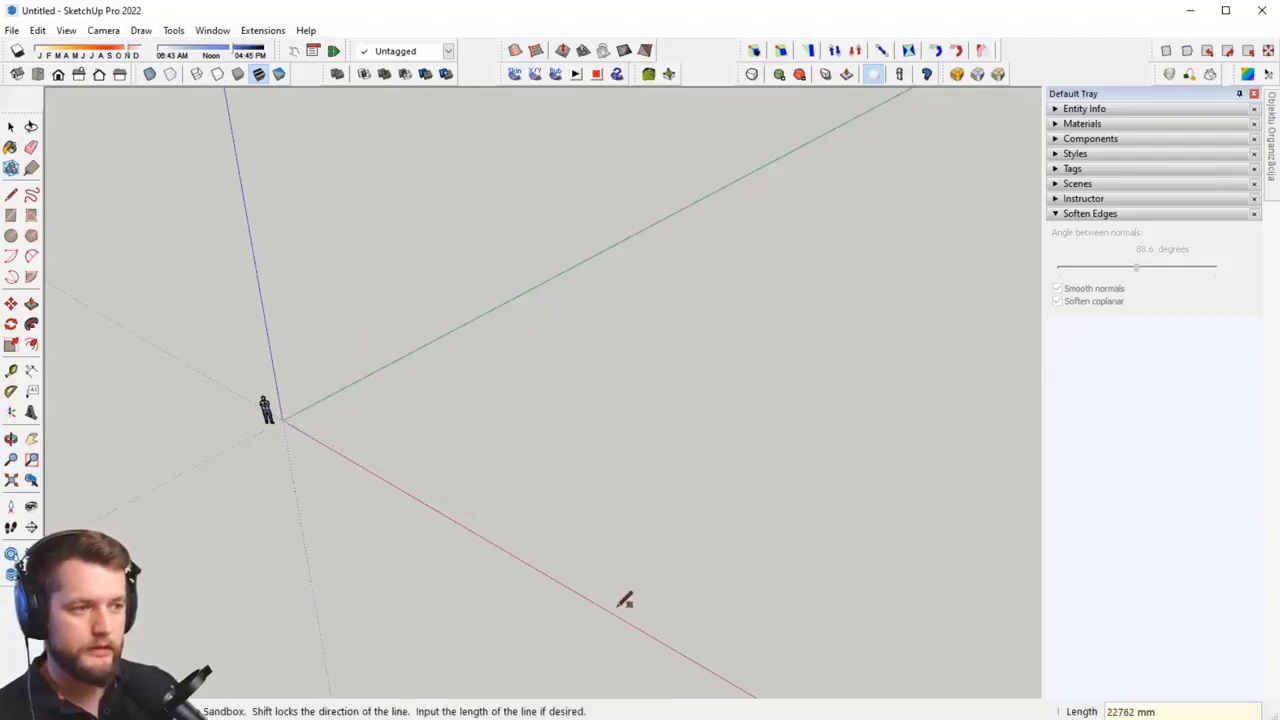
click(625, 597)
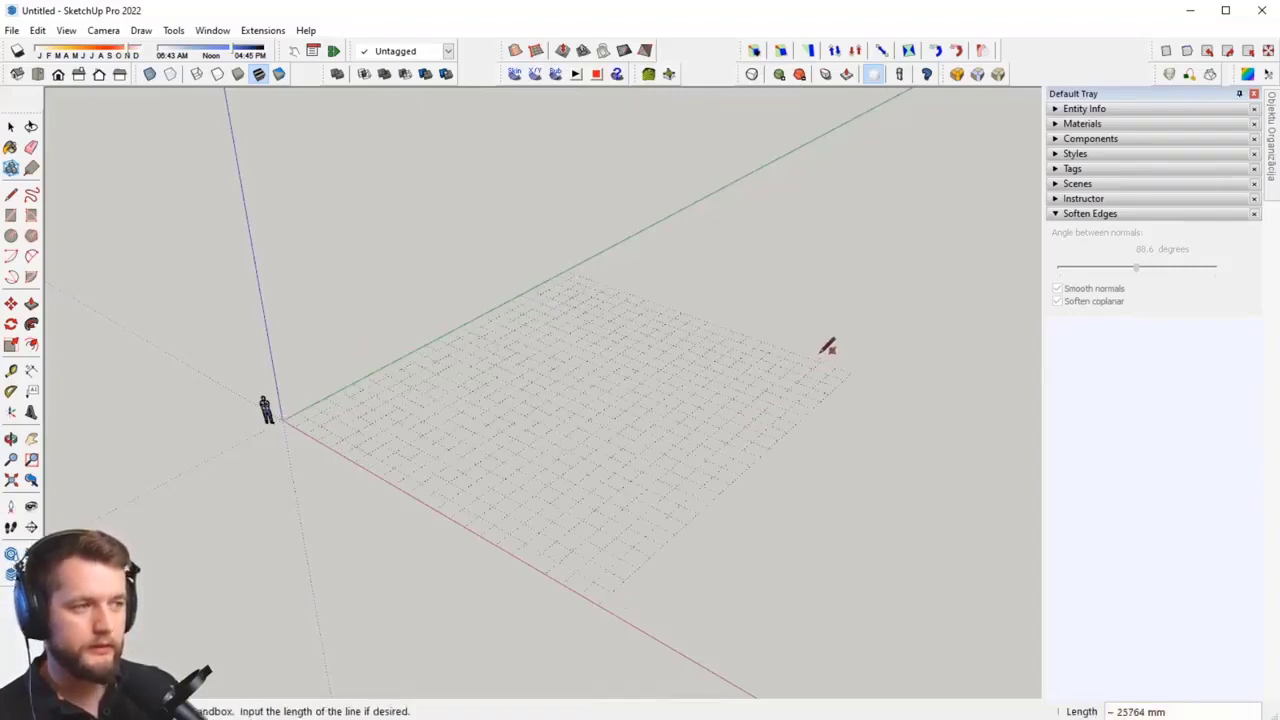
click(828, 346)
scroll(606, 530, up, 3)
mouse_move(606, 517)
middle_down()
mouse_move(575, 443)
mouse_move(929, 472)
mouse_move(741, 486)
mouse_move(587, 517)
middle_up()
scroll(628, 328, down, 1)
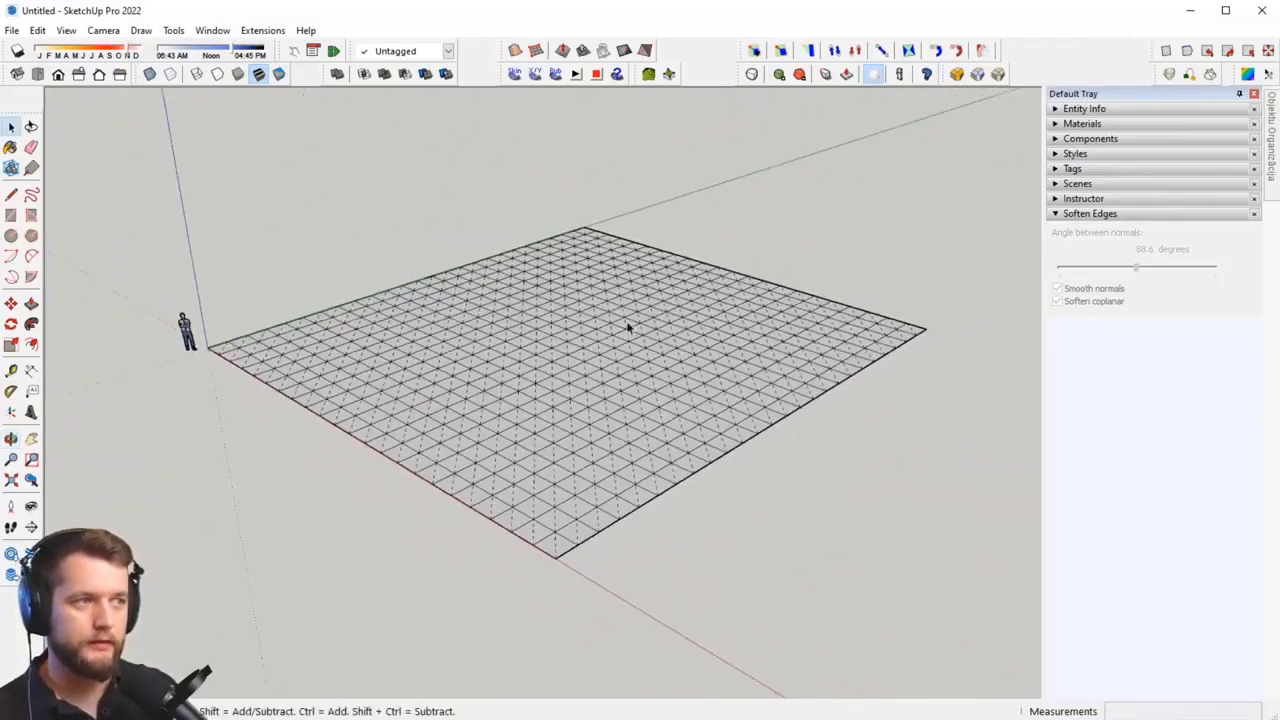
middle_drag(628, 328, 530, 404)
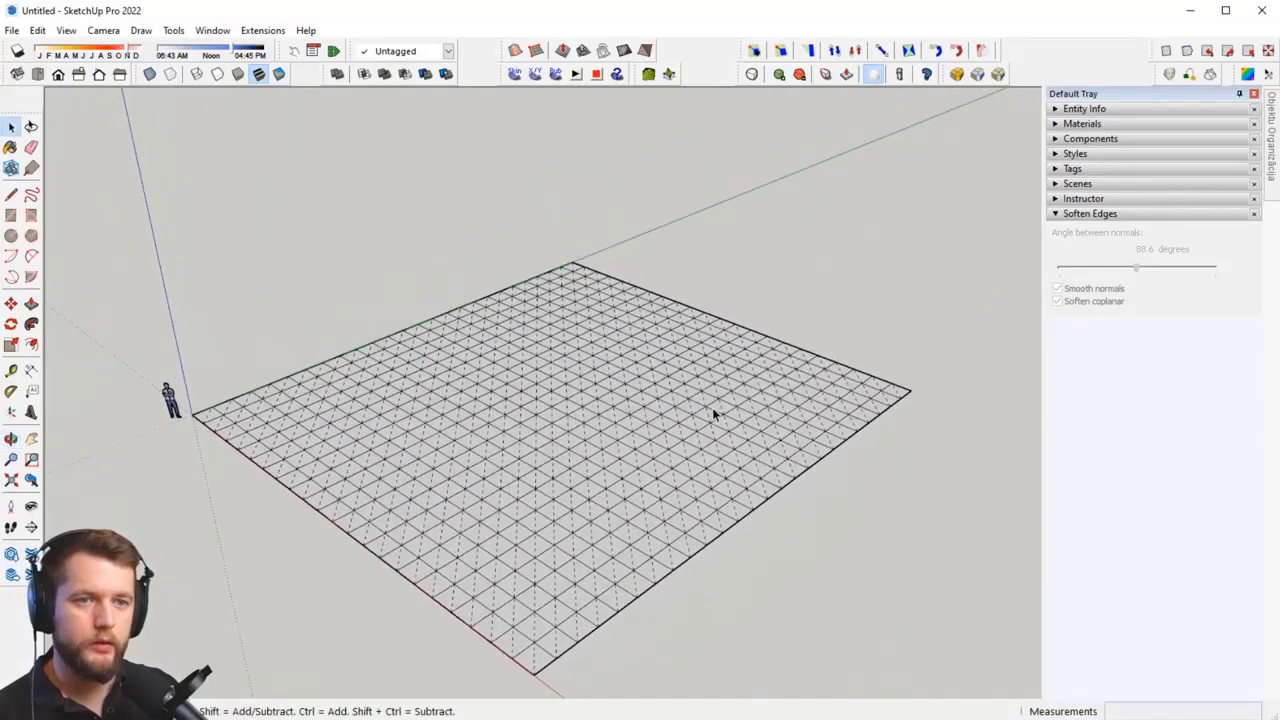
Step: Open the grid group for editing and try a Smoove with a 10000 mm radius on the part nearer the origin
double_click(760, 468)
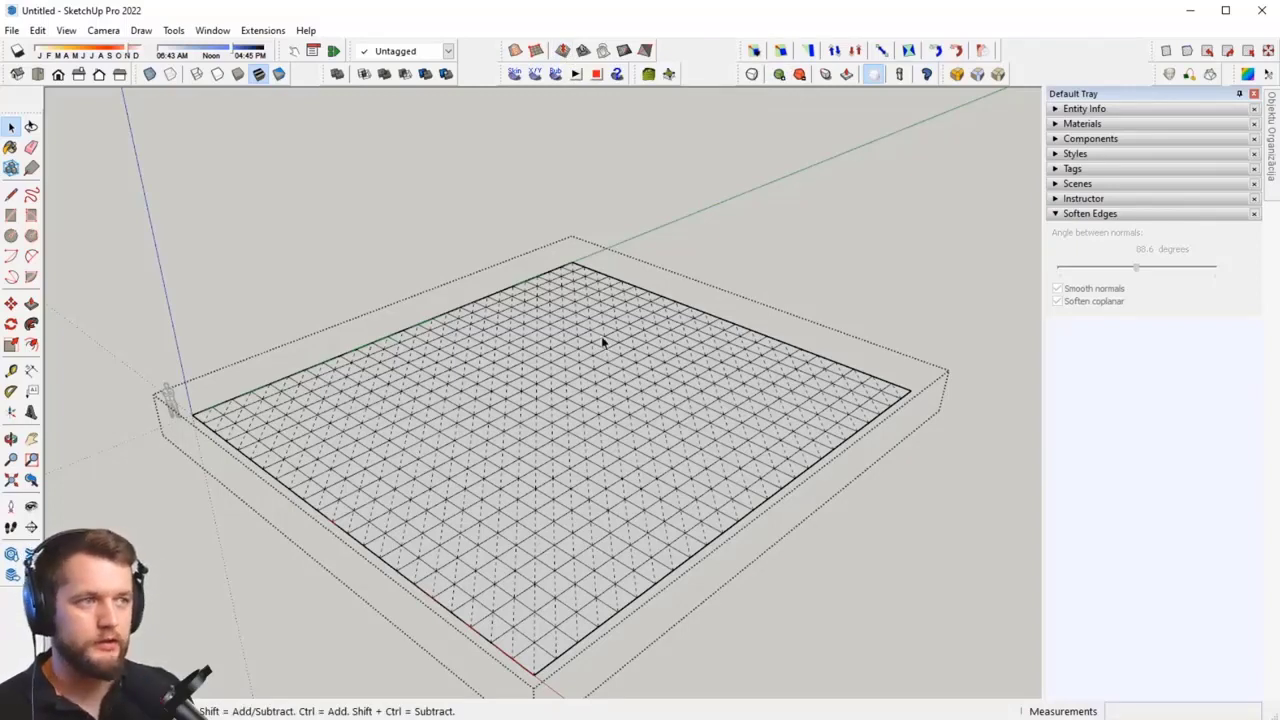
click(562, 50)
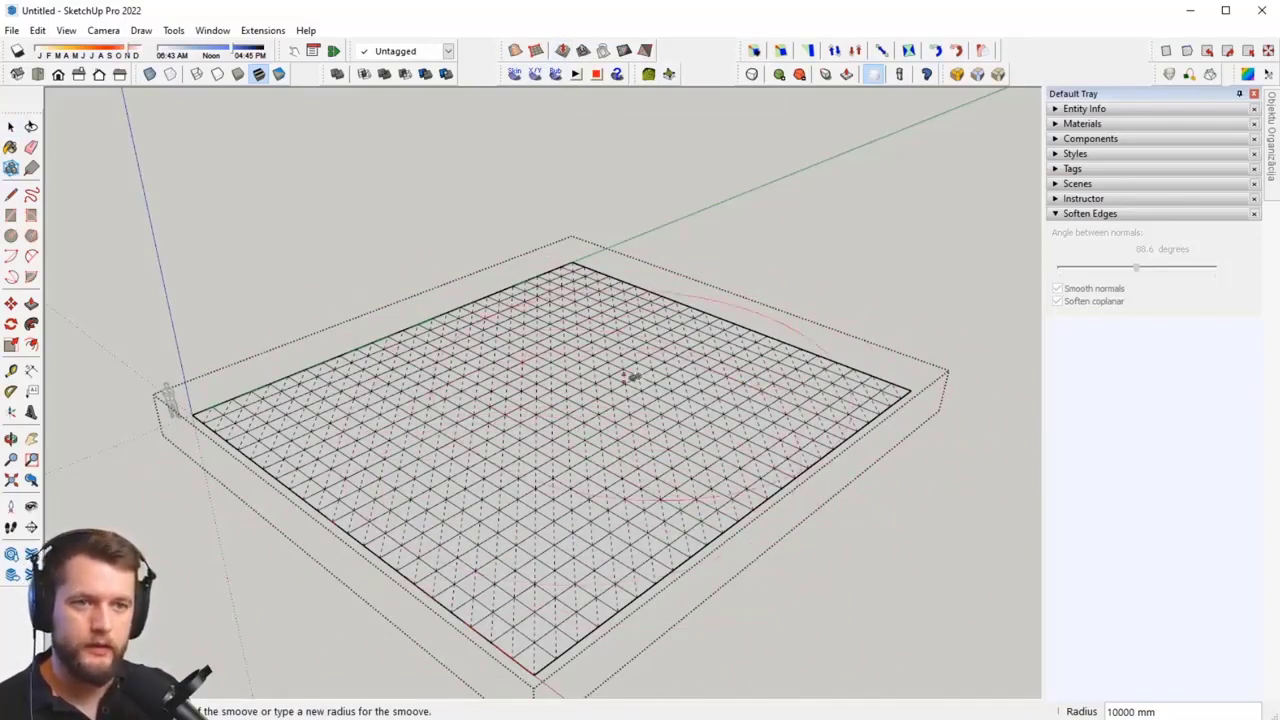
click(434, 423)
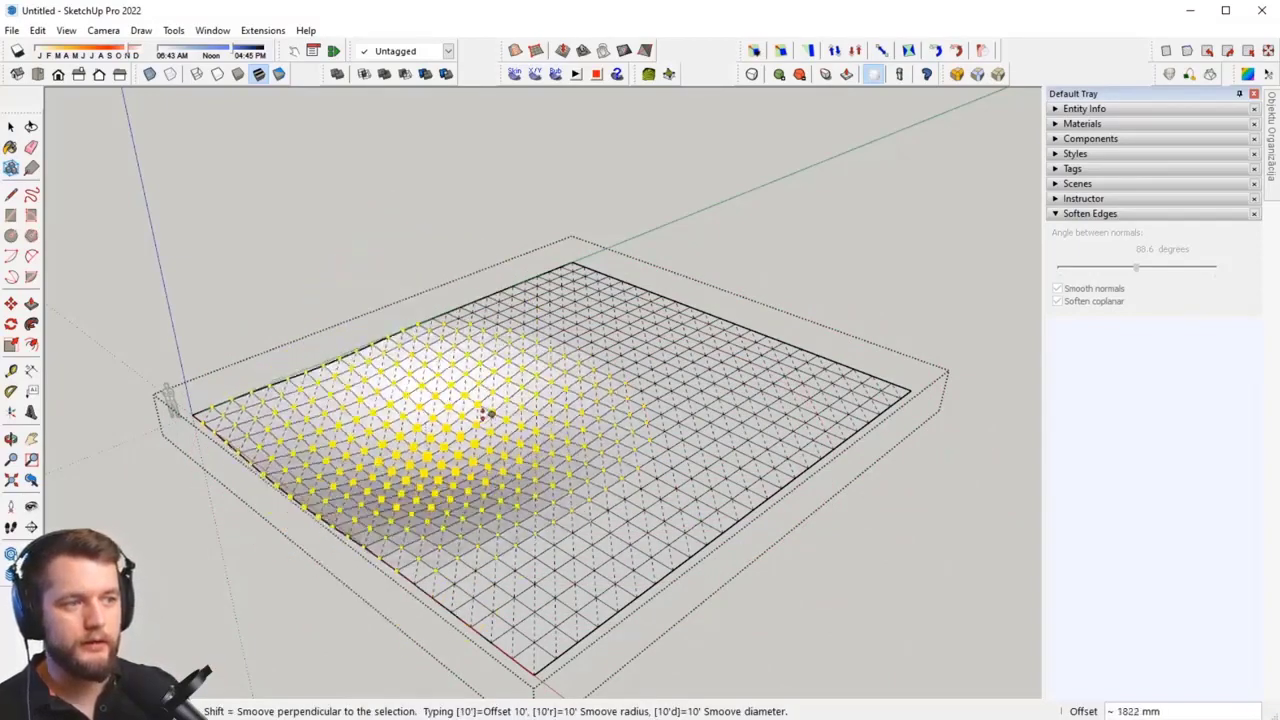
click(477, 449)
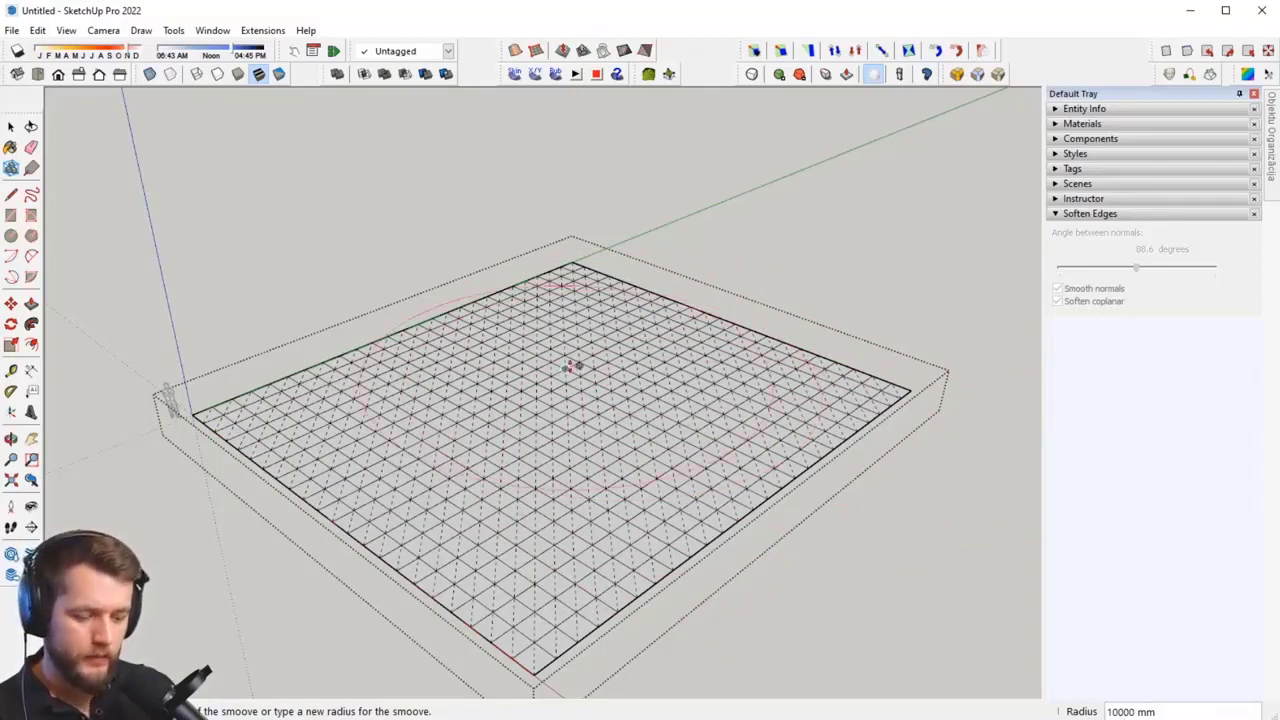
Step: Set the Smoove radius to 30000 mm and raise the terrain near the corner diagonally opposite the origin
text(3)
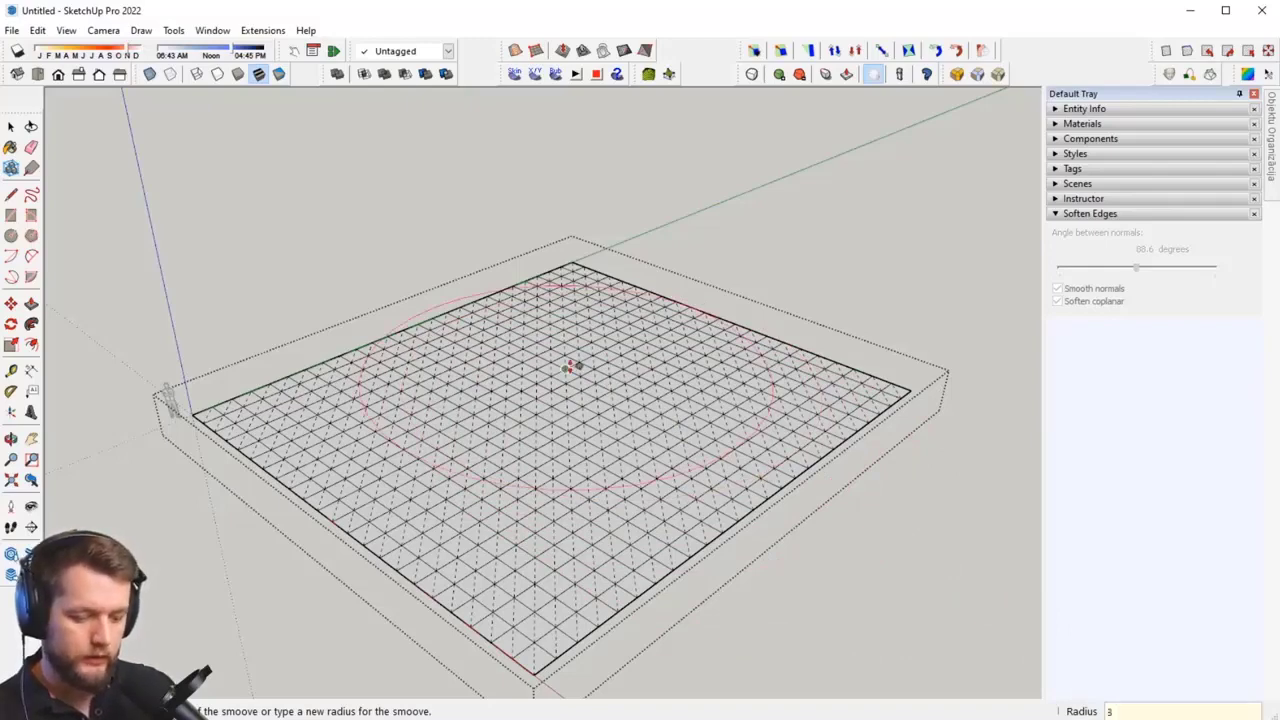
text(0000 m)
key(Return)
scroll(686, 366, down, 3)
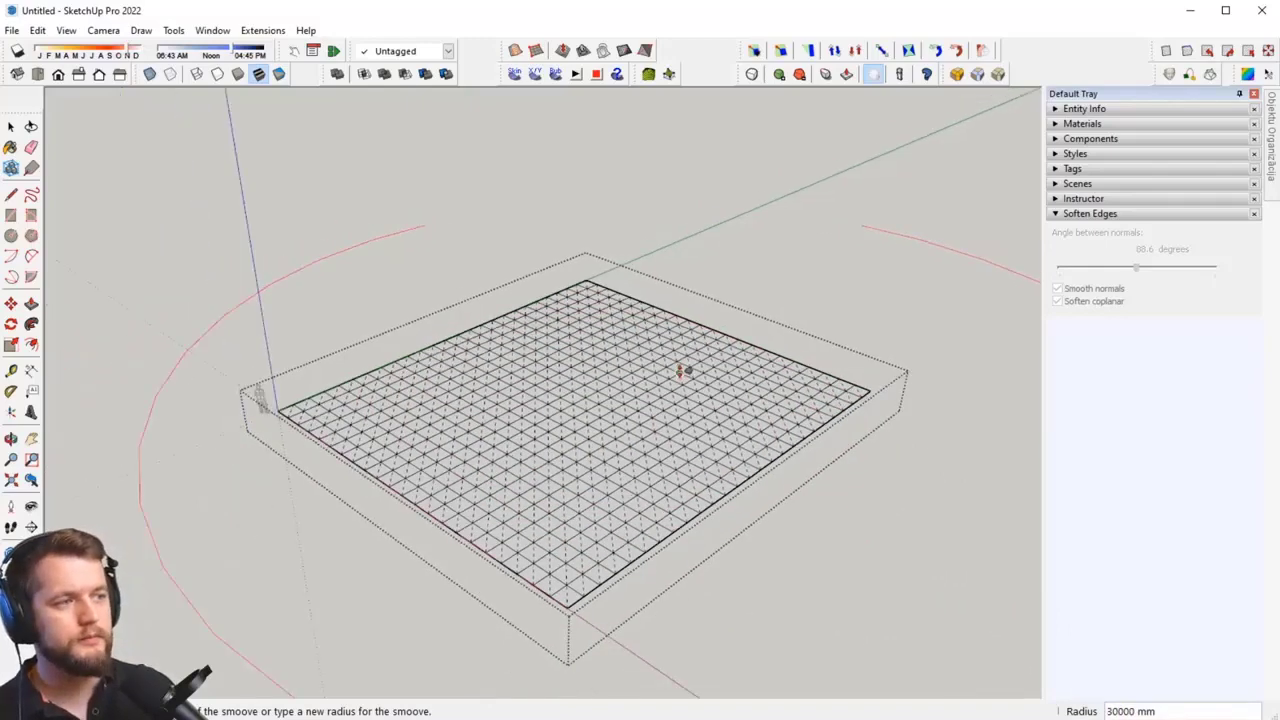
click(830, 390)
click(808, 326)
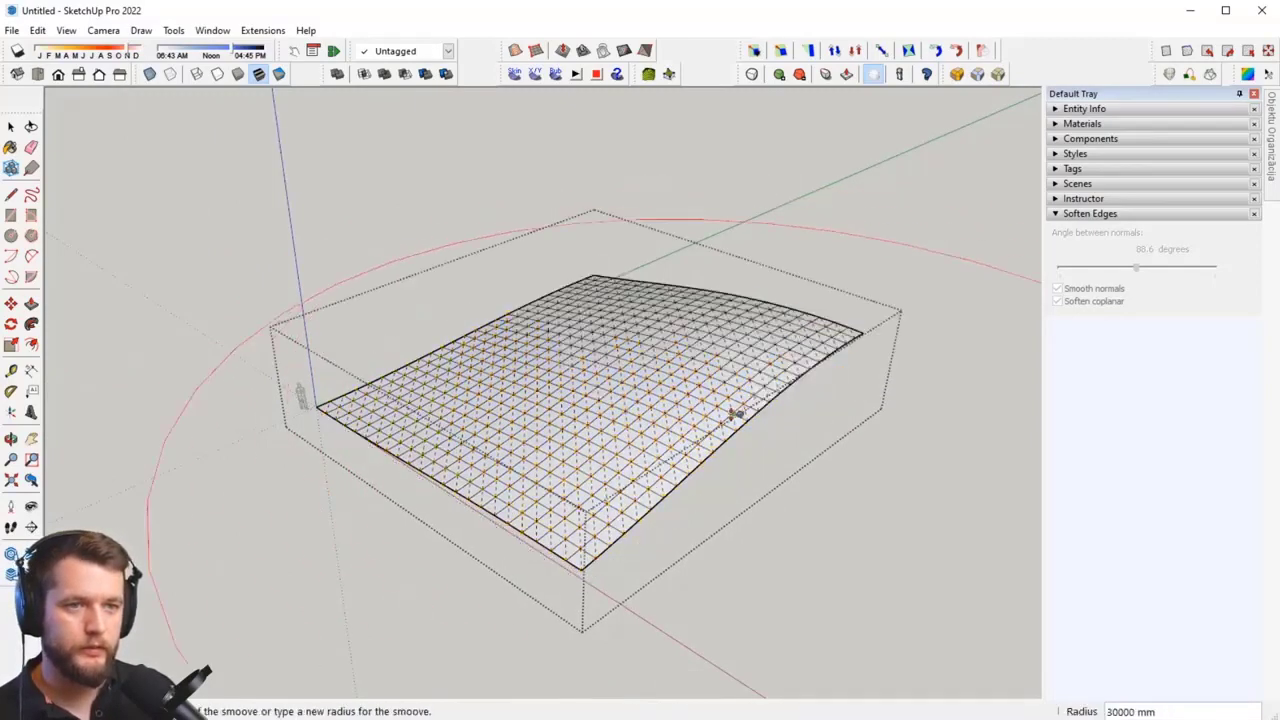
Step: Set the Smoove radius to 5 m
middle_drag(731, 414, 585, 447)
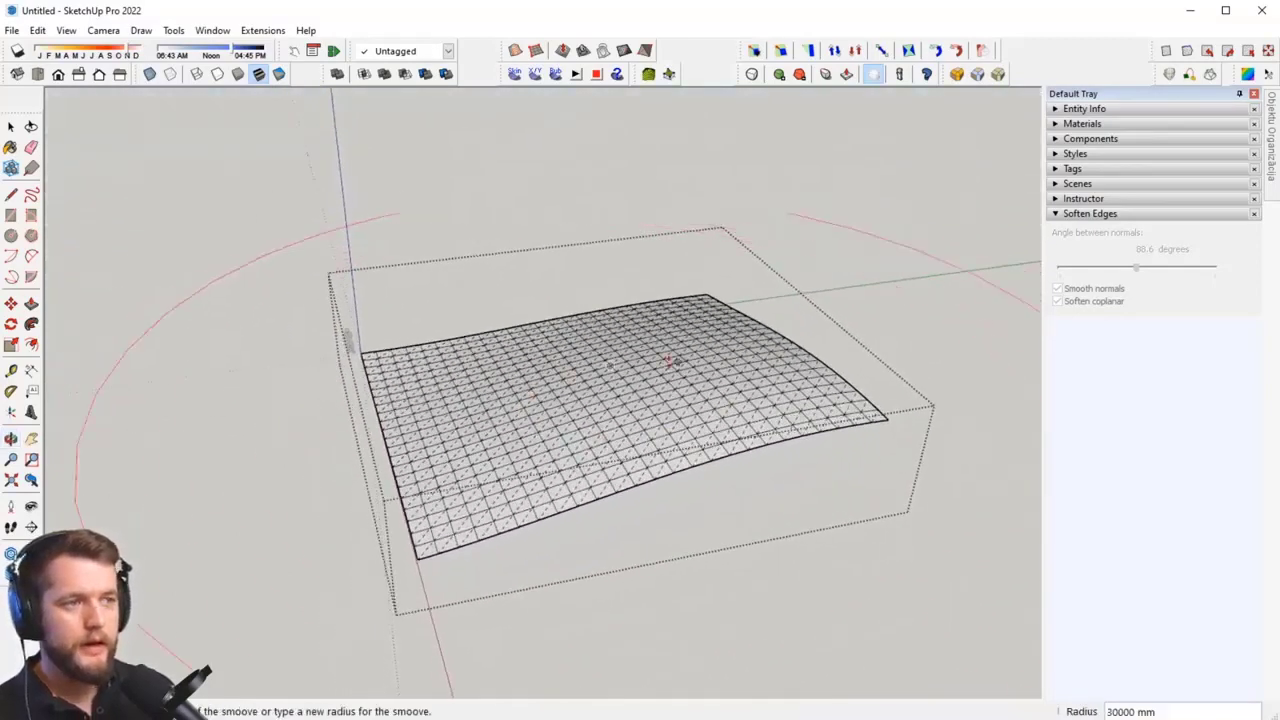
middle_drag(856, 231, 663, 409)
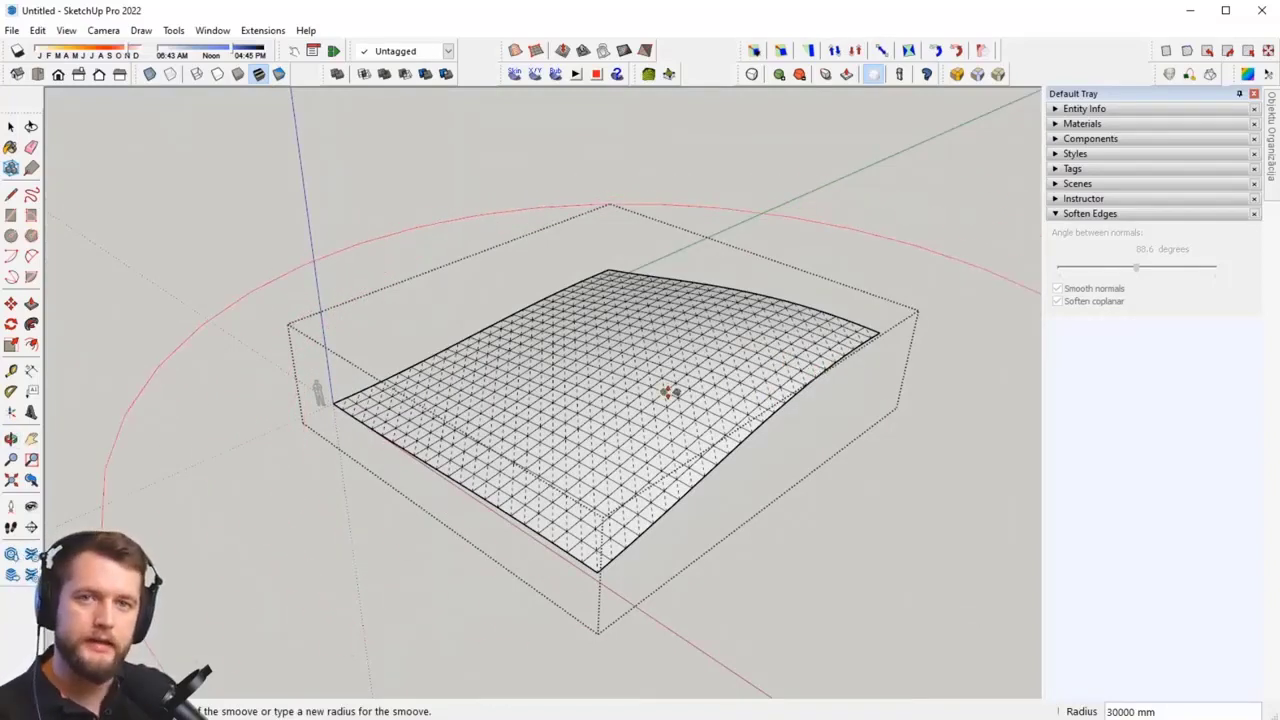
middle_drag(666, 391, 800, 327)
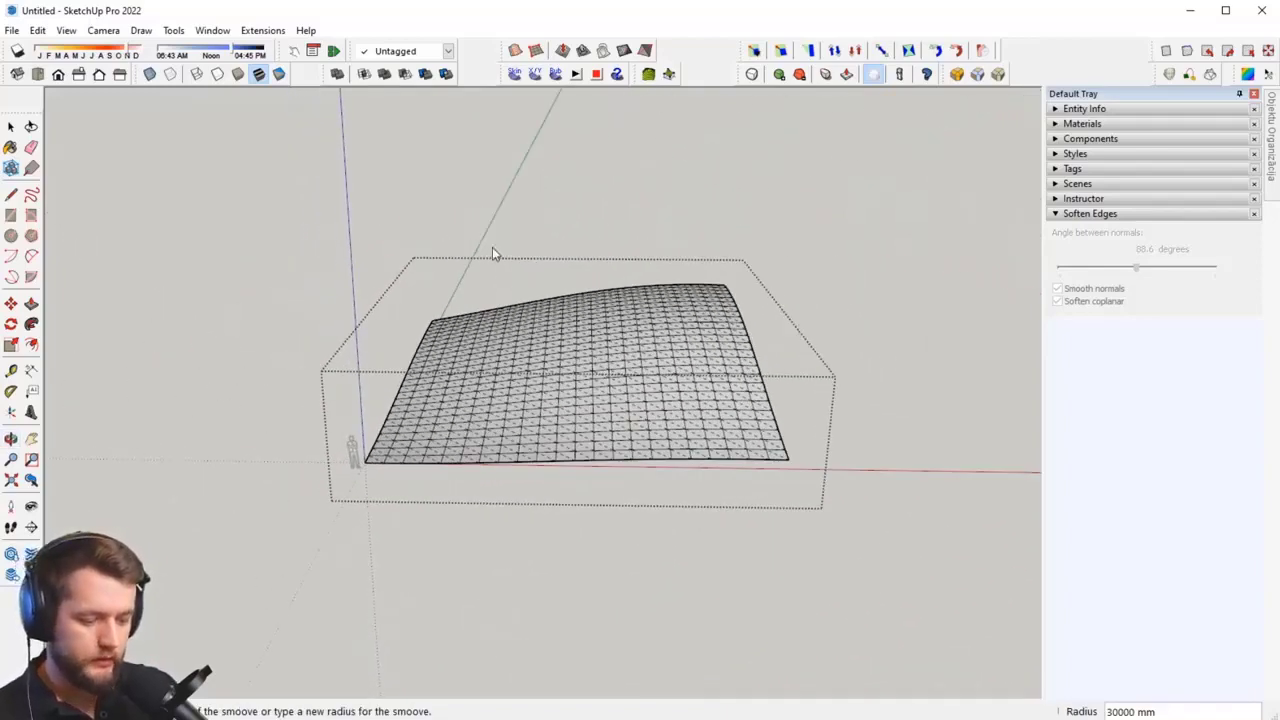
text(5m)
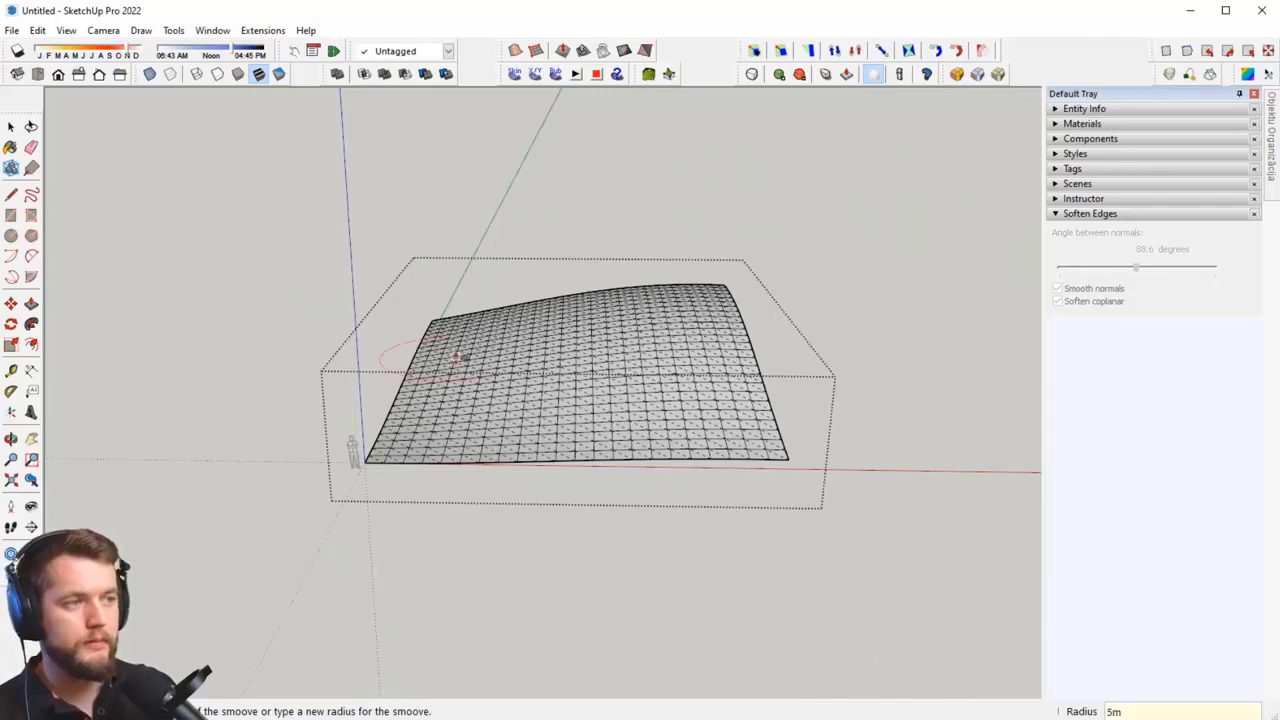
scroll(432, 395, up, 3)
key(Return)
middle_drag(406, 420, 466, 372)
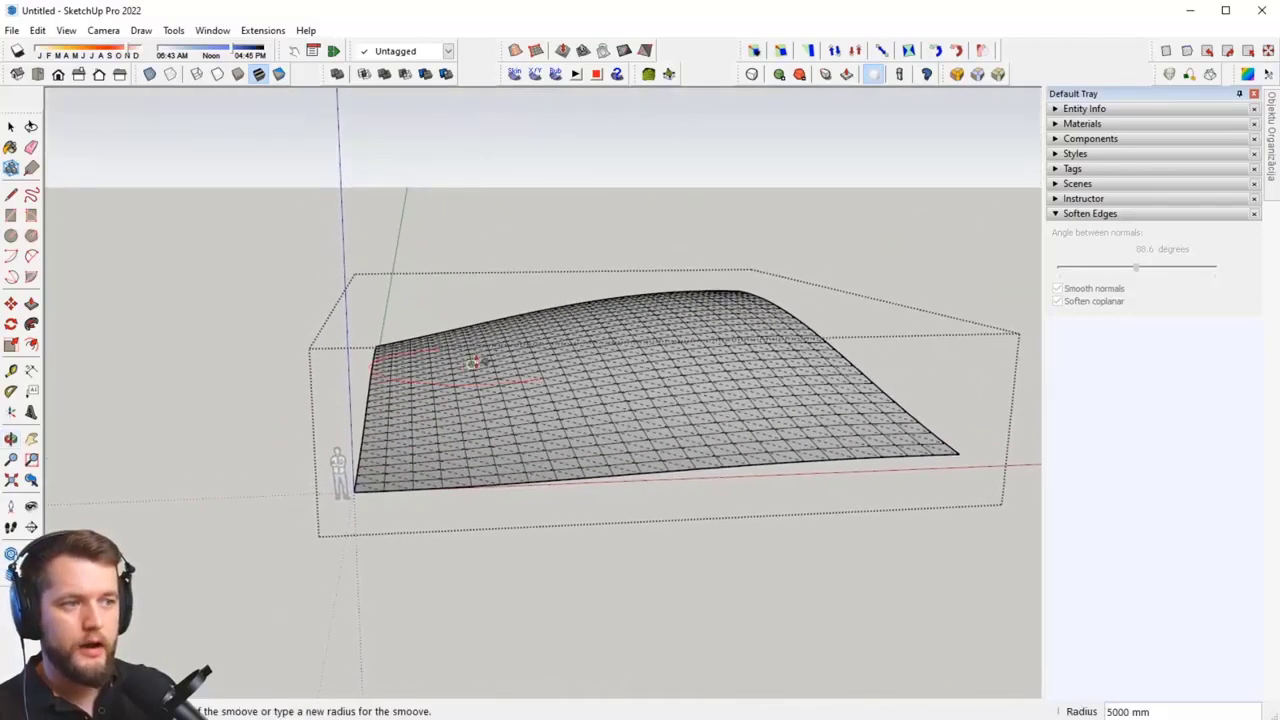
Step: Select the strip of cells along the terrain edge farthest along the red axis and lower it with Smoove
key(space)
middle_drag(746, 433, 362, 443)
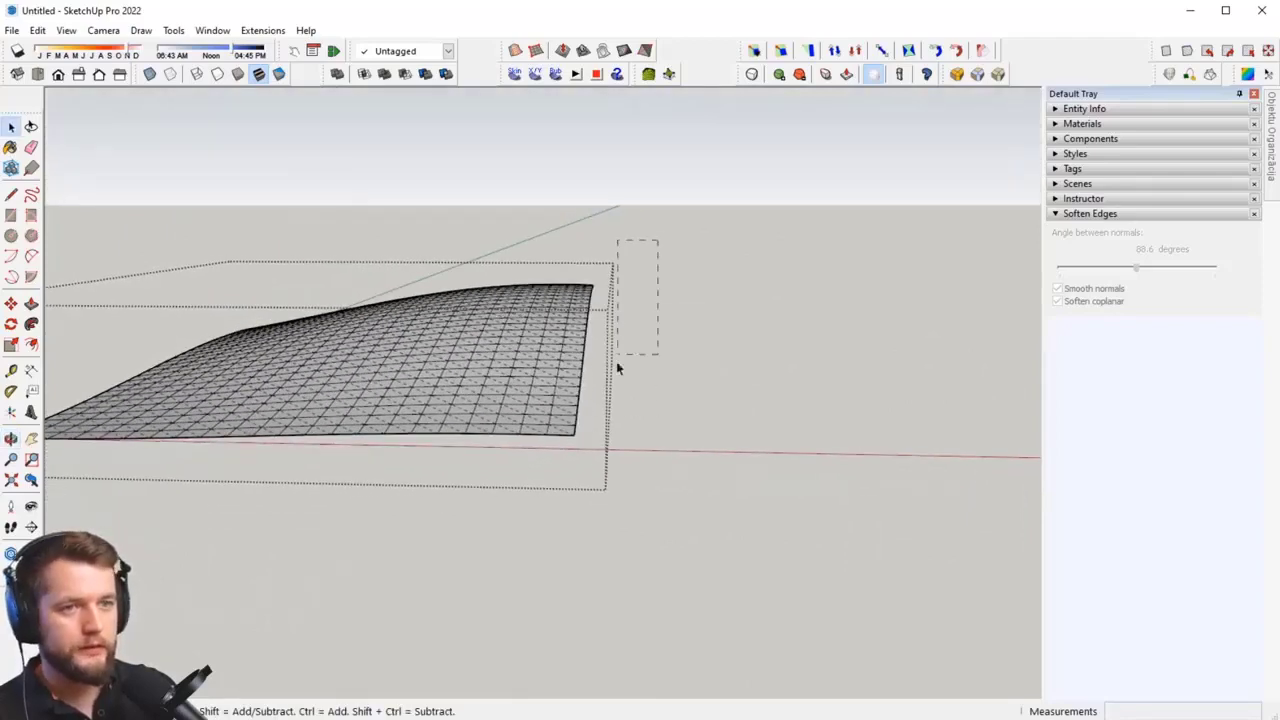
drag(565, 448, 565, 449)
middle_drag(574, 446, 609, 412)
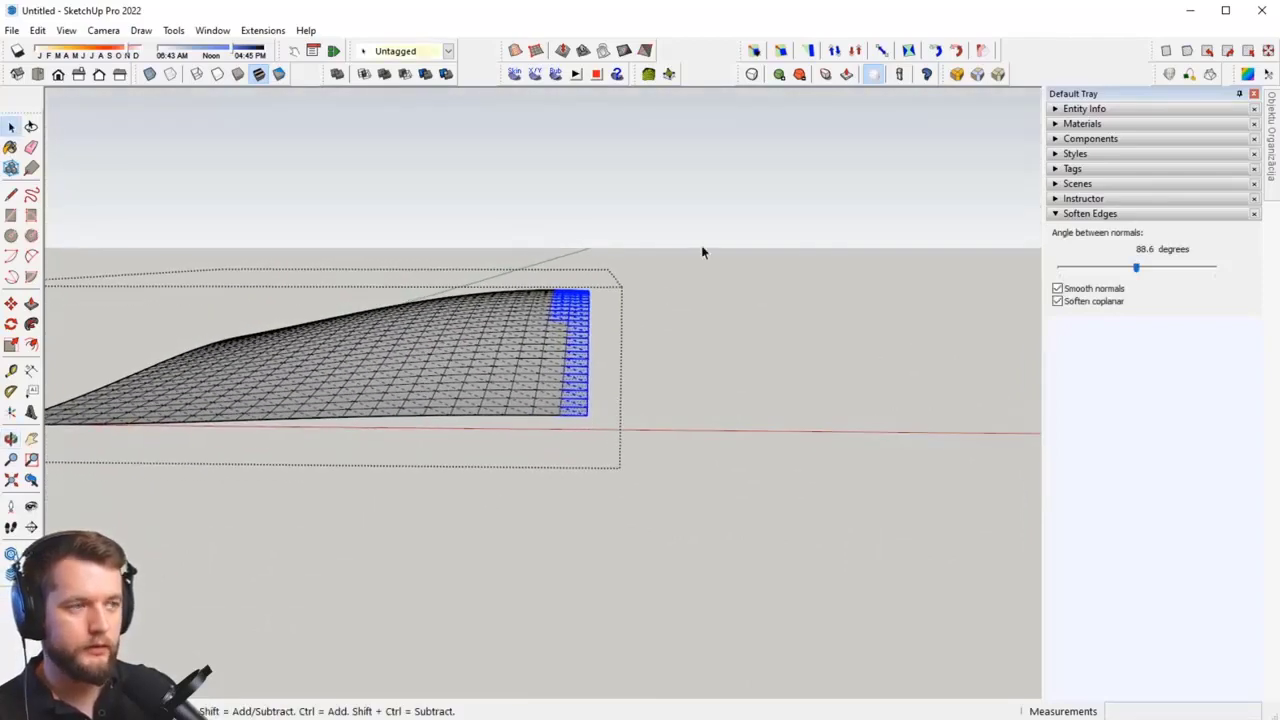
drag(698, 250, 580, 437)
middle_drag(580, 437, 508, 411)
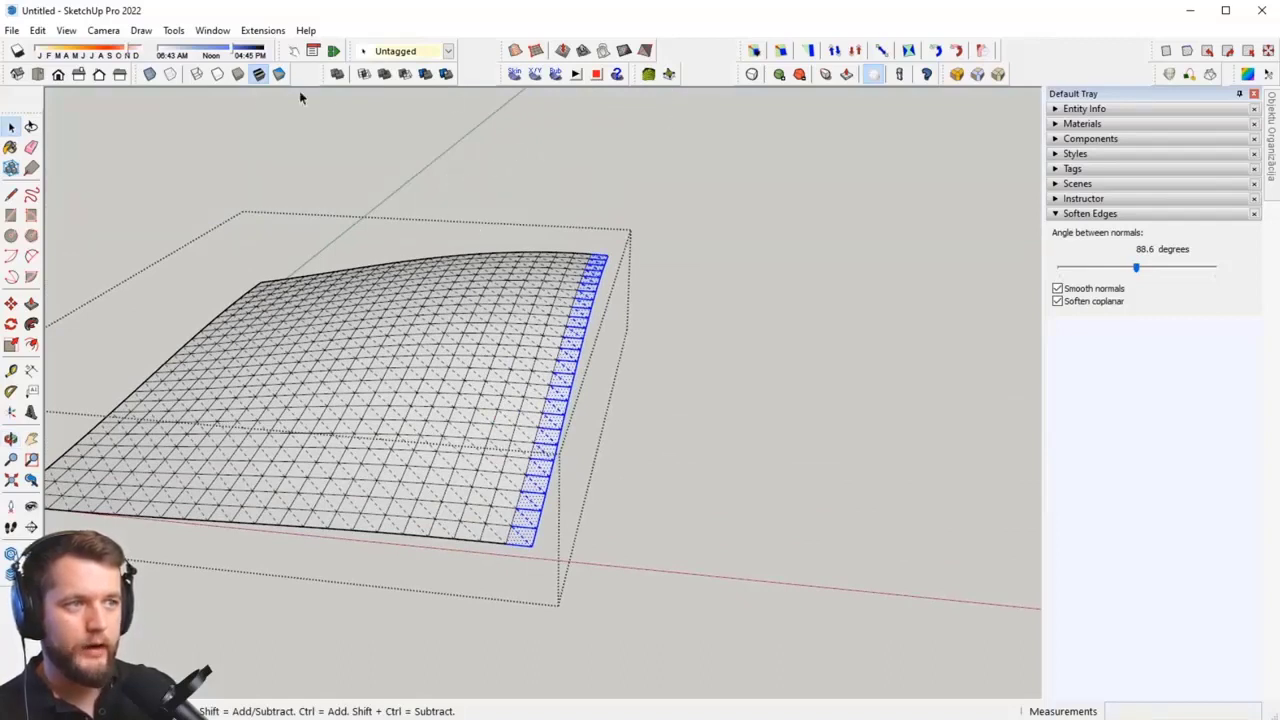
click(566, 51)
click(599, 346)
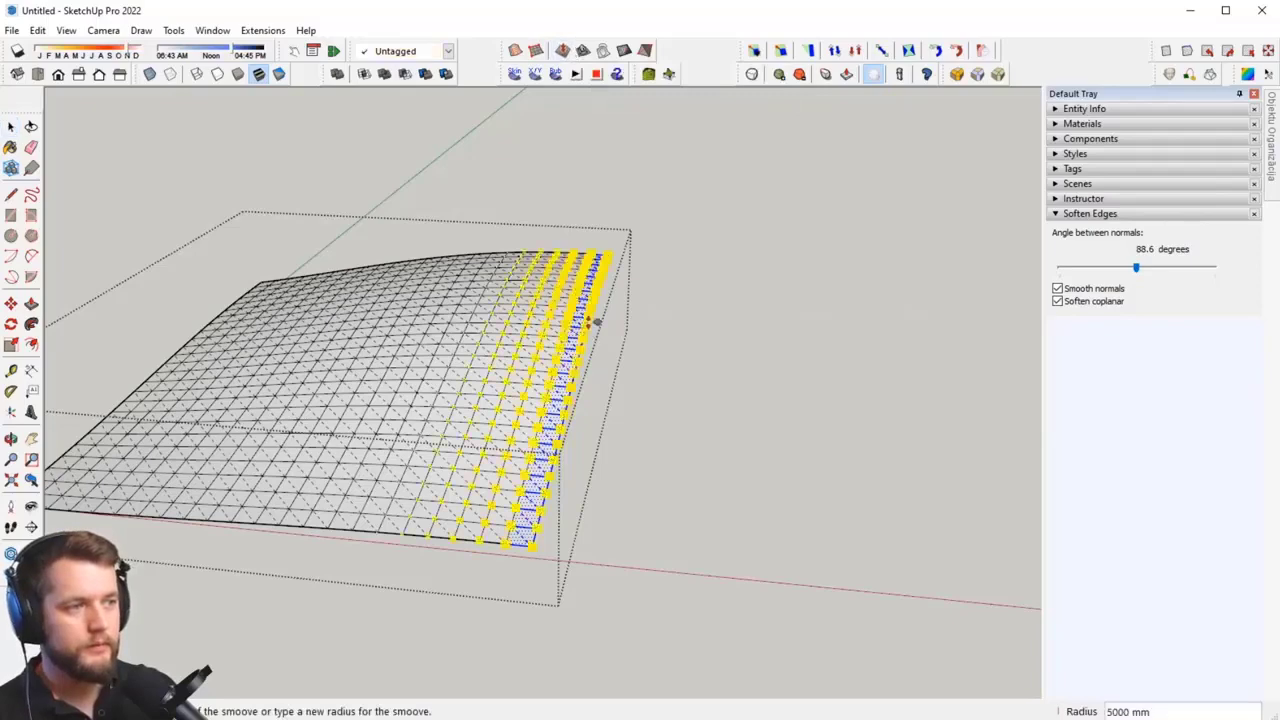
click(586, 372)
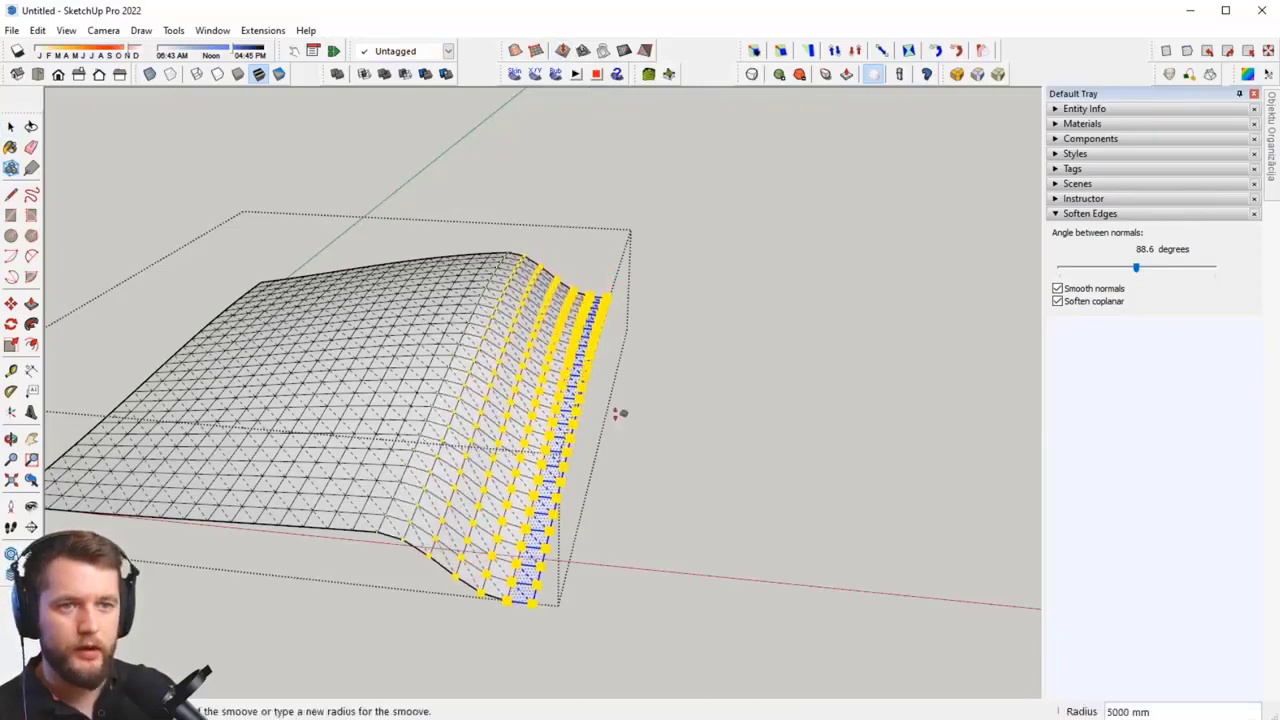
middle_drag(667, 279, 572, 434)
click(573, 379)
click(574, 354)
Step: Leave the Smoove tool and close the terrain group
key(space)
click(683, 420)
middle_drag(683, 420, 638, 468)
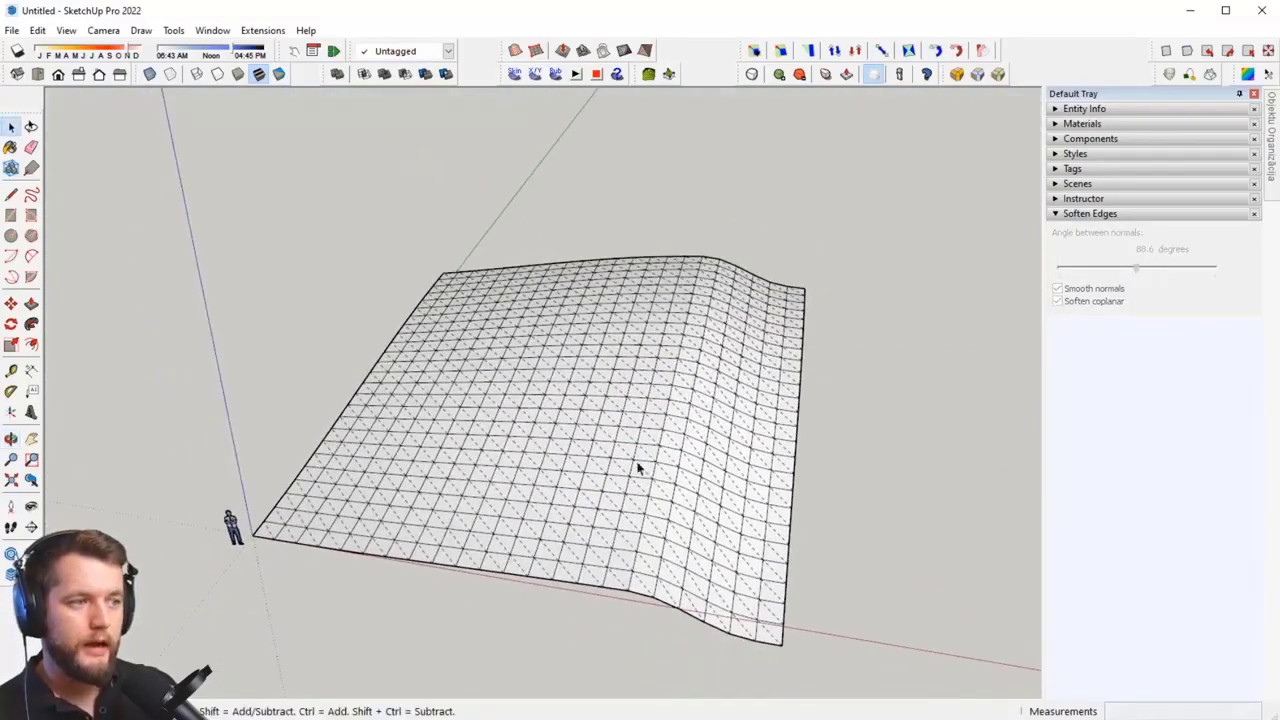
Step: Turn off the display of hidden geometry on the terrain
click(70, 35)
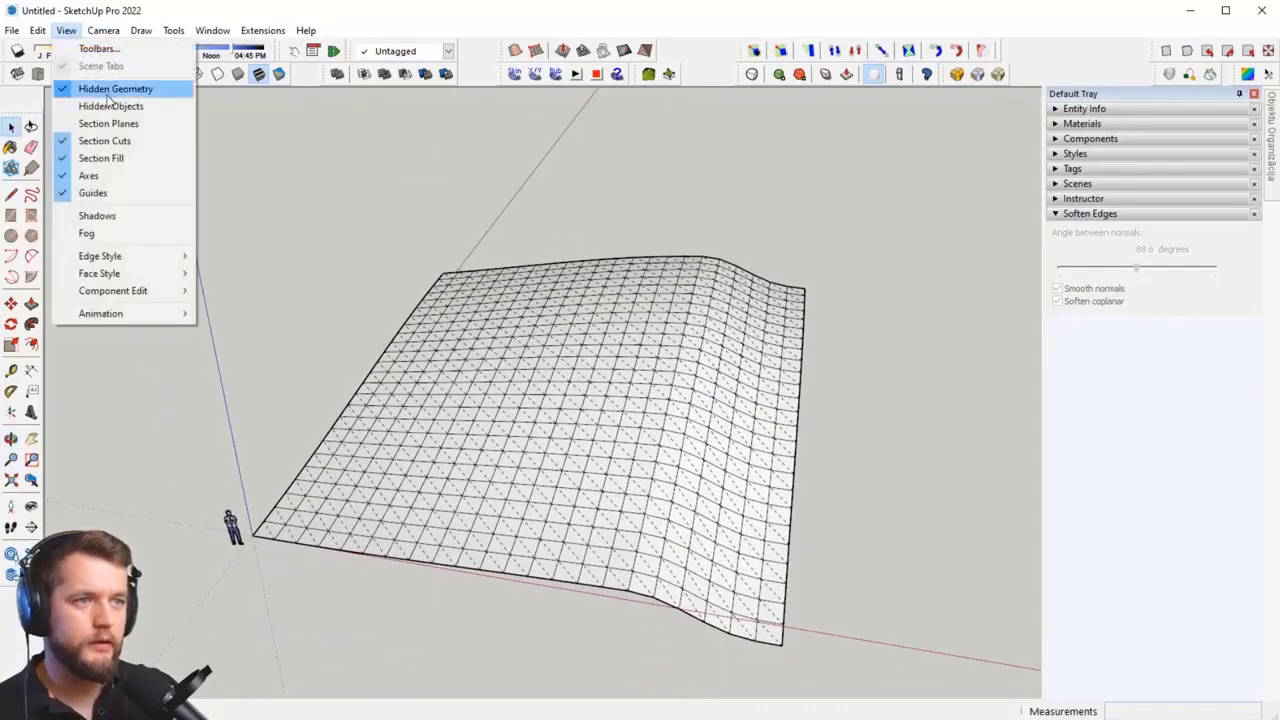
click(110, 90)
middle_drag(630, 400, 527, 258)
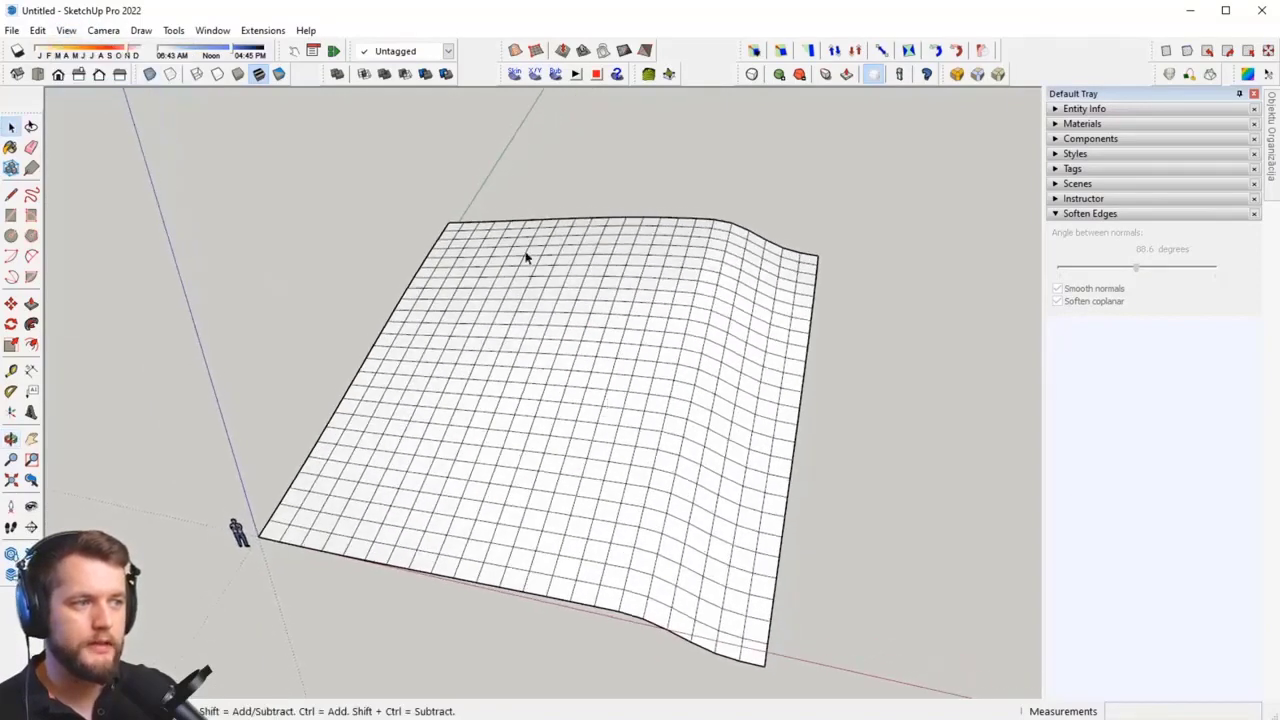
middle_drag(591, 420, 549, 371)
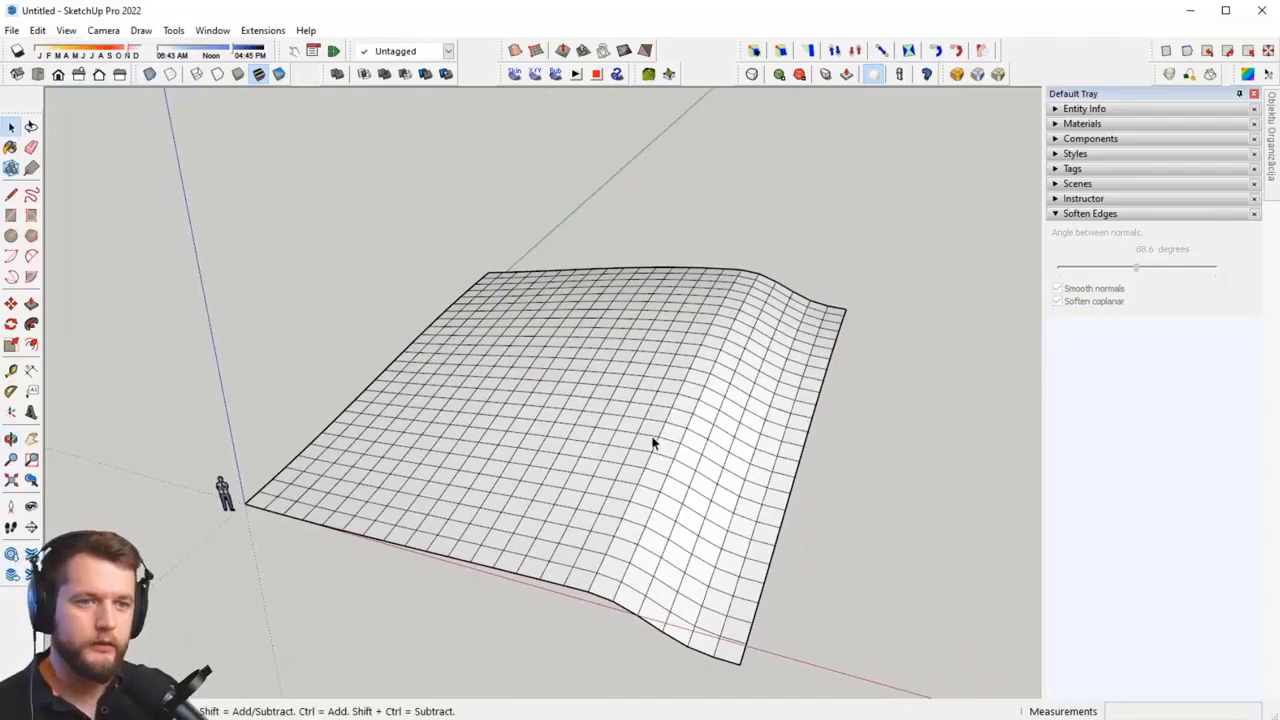
Step: Open the terrain group, select all its geometry and soften its edges with a 9.1 degree angle between normals
middle_drag(652, 443, 726, 356)
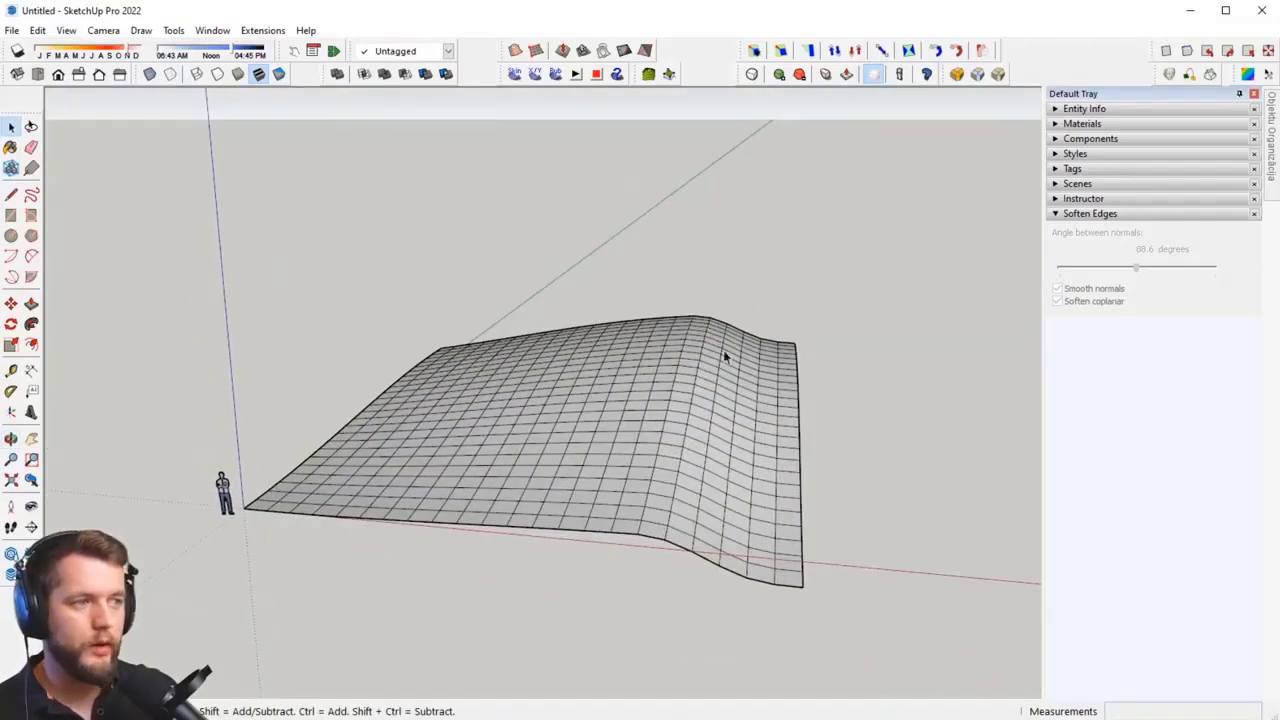
triple_click(612, 368)
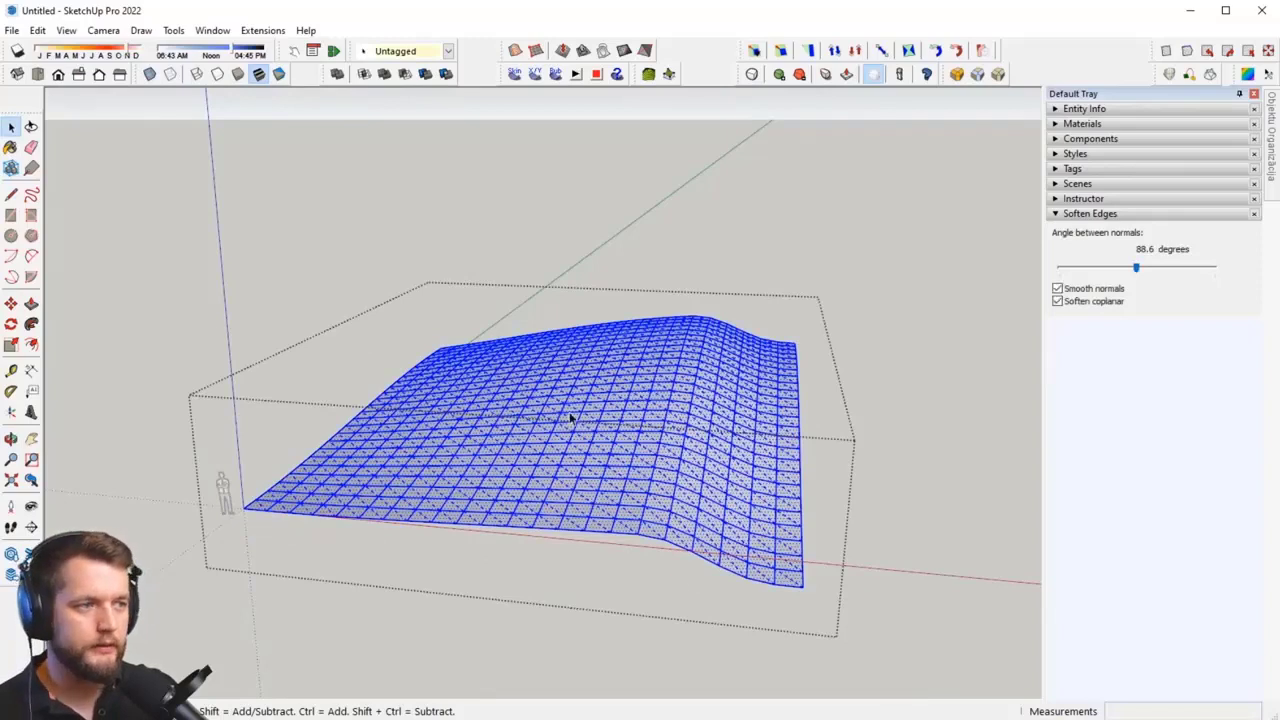
right_click(546, 352)
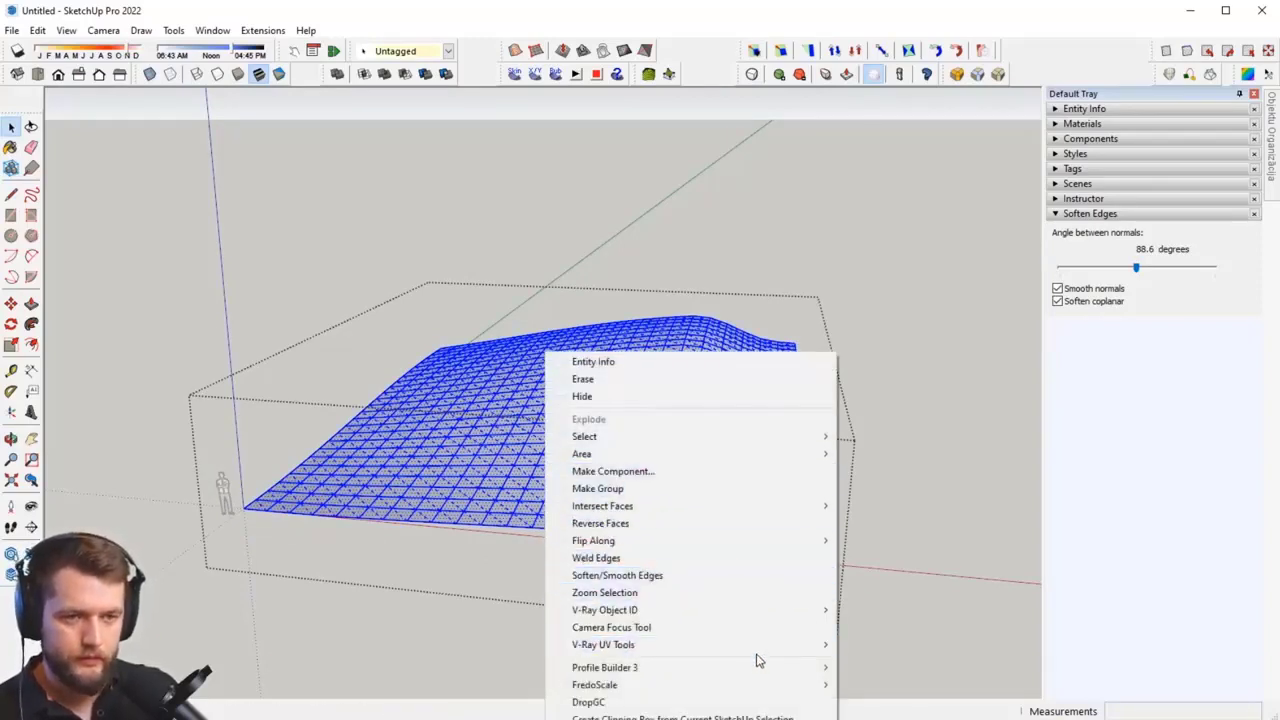
click(753, 578)
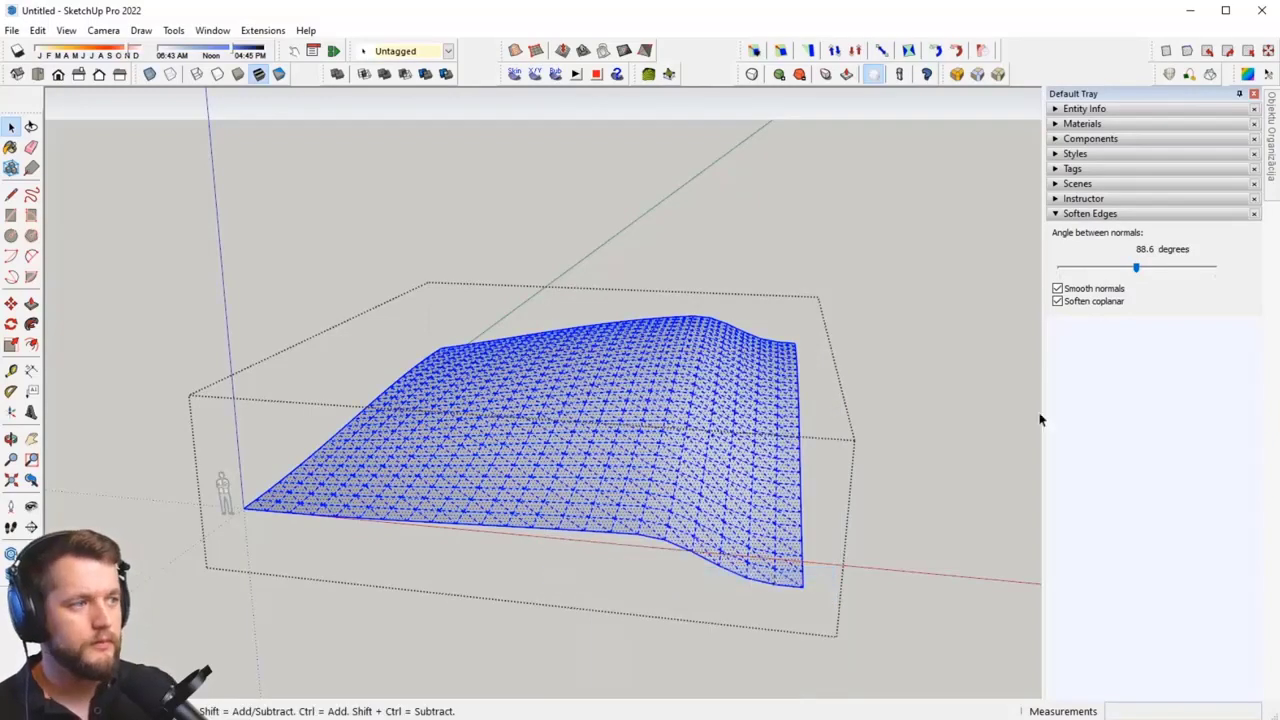
drag(1136, 268, 1069, 284)
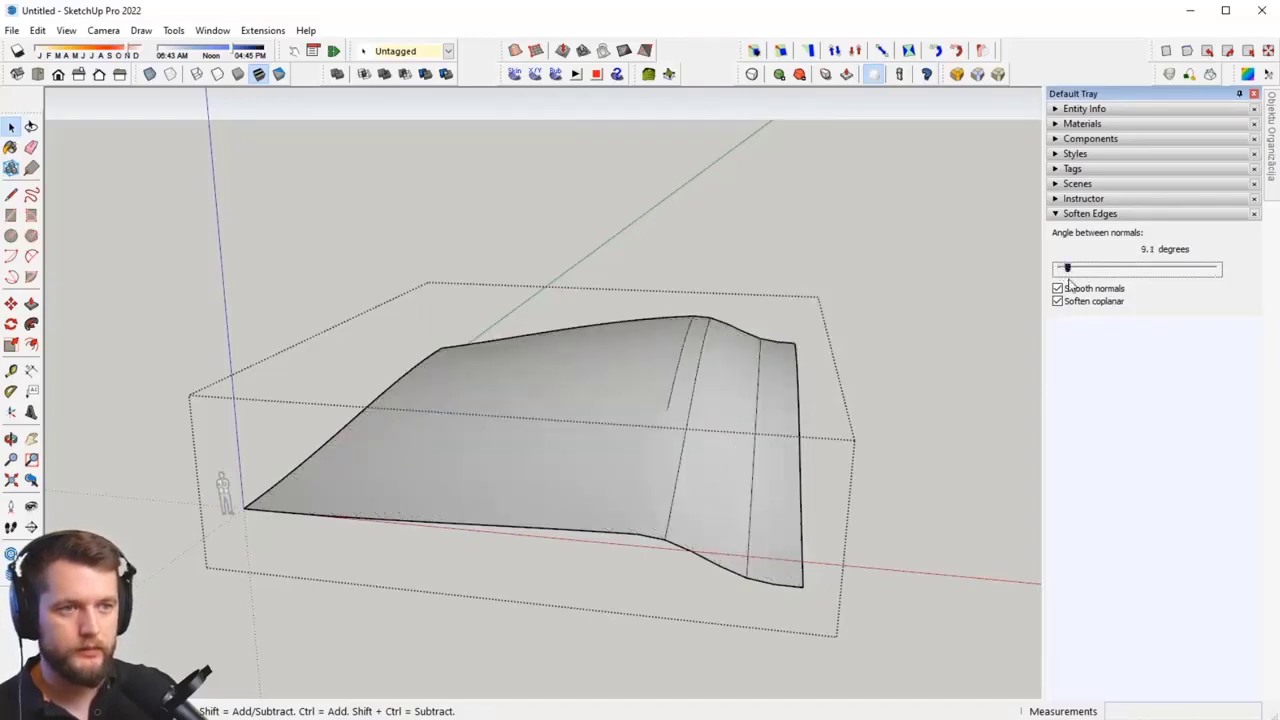
Step: Switch Soften coplanar off and on again to compare its effect on the terrain edges
click(1058, 302)
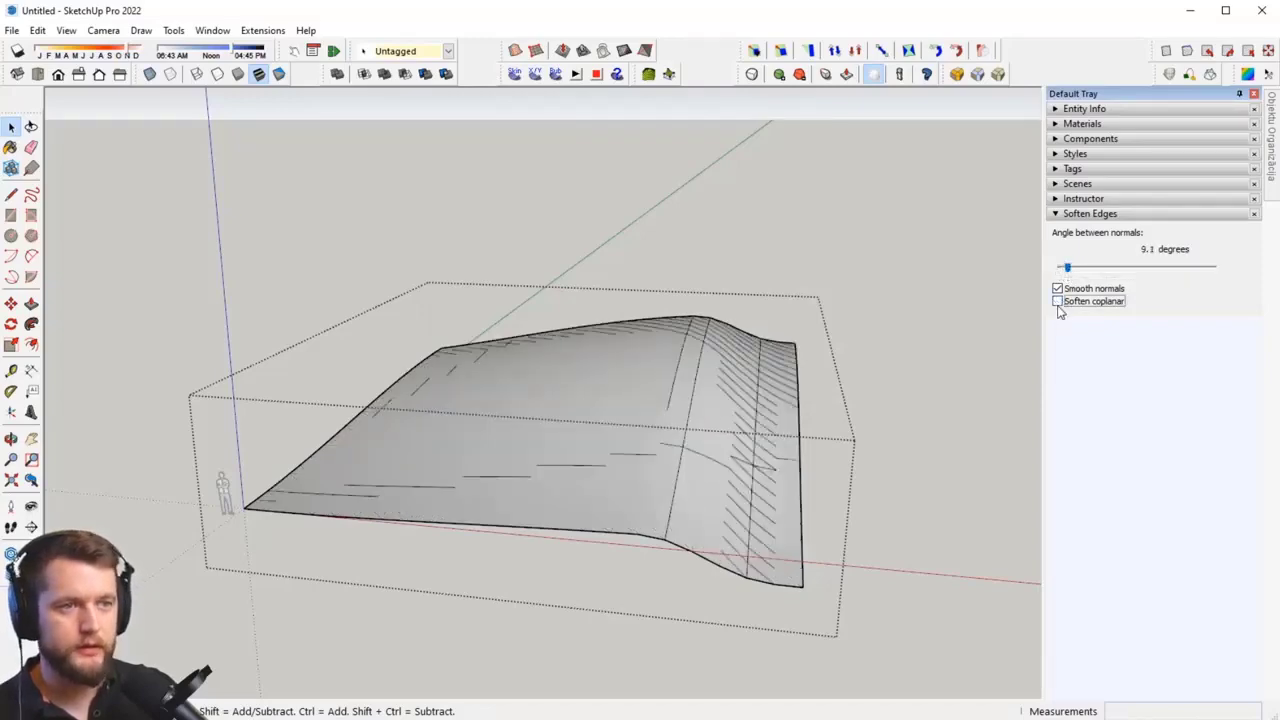
click(1058, 302)
middle_drag(974, 338, 922, 352)
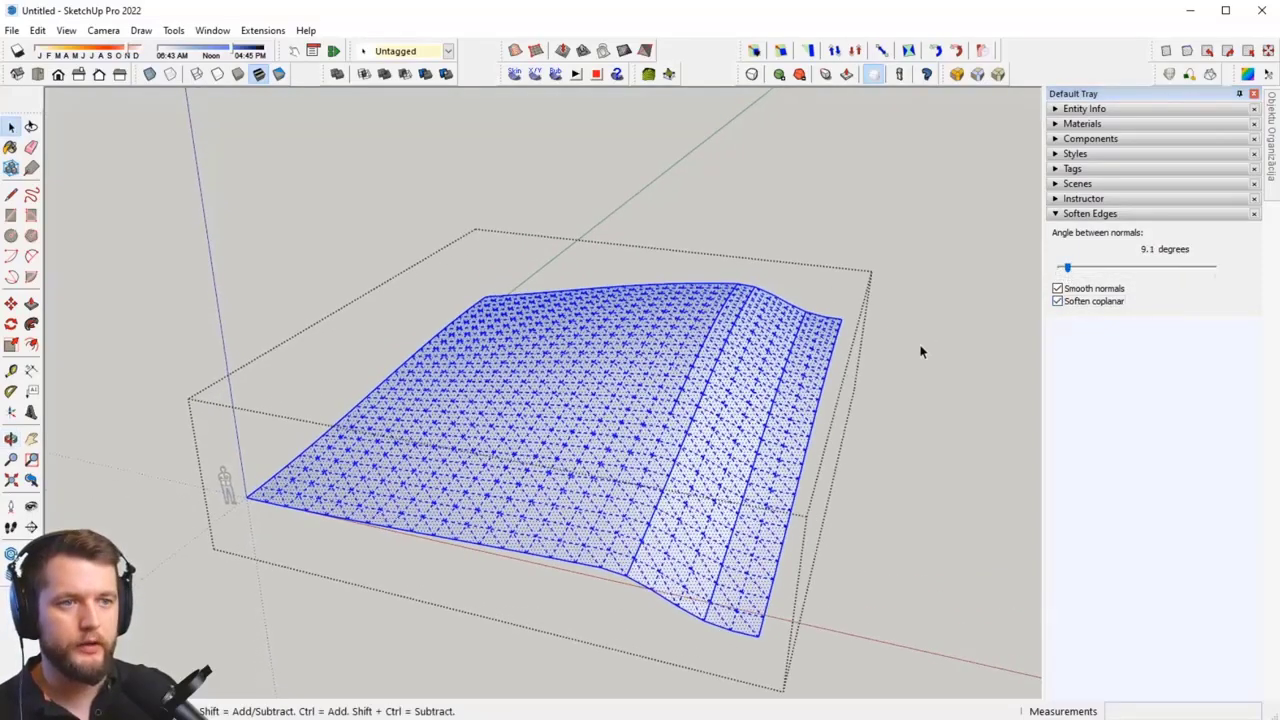
click(1058, 302)
click(1058, 302)
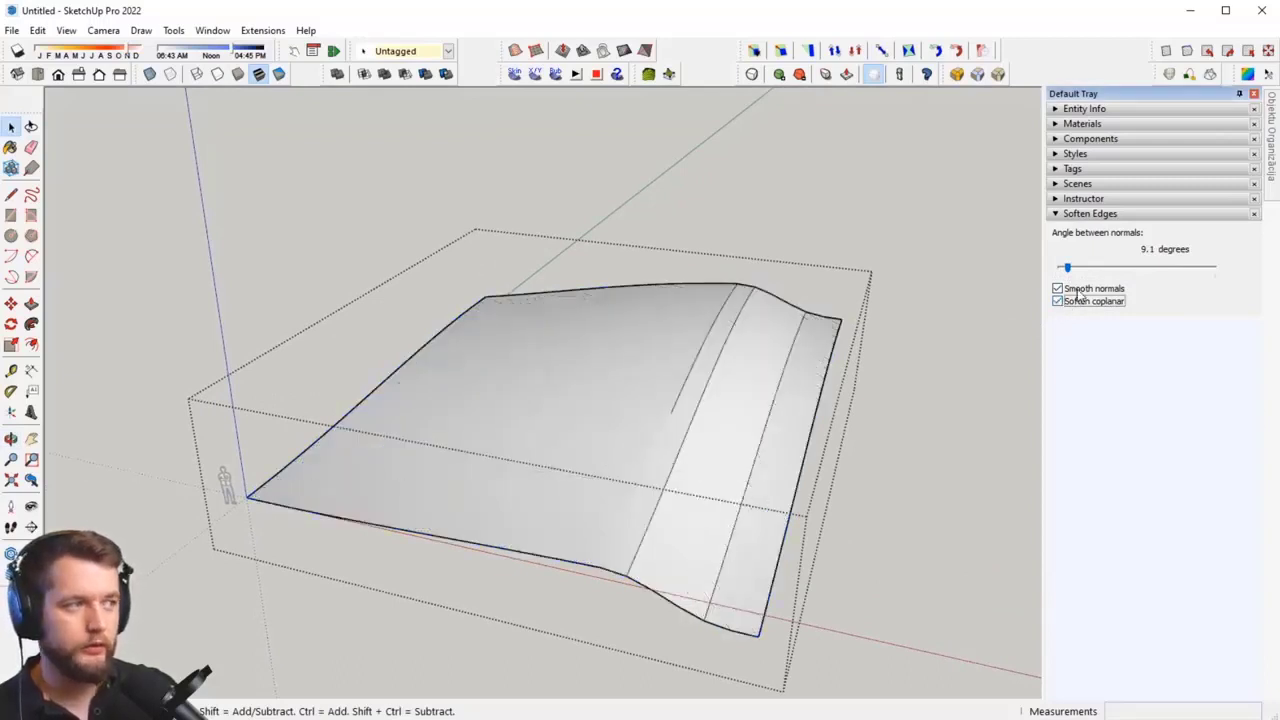
Step: Set the softening angle to 8.2 degrees and select the sloping strip between two remaining edge lines to inspect it
drag(1067, 268, 1068, 278)
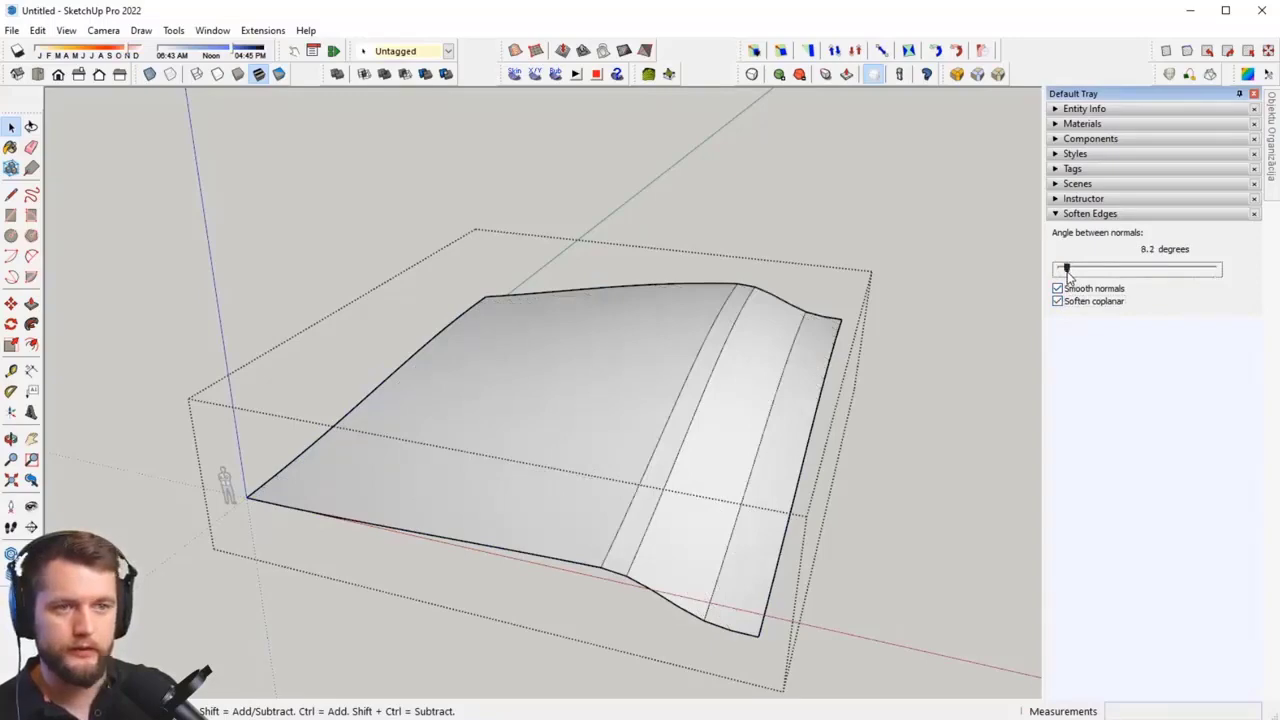
middle_drag(693, 493, 723, 357)
click(735, 471)
middle_drag(674, 443, 630, 497)
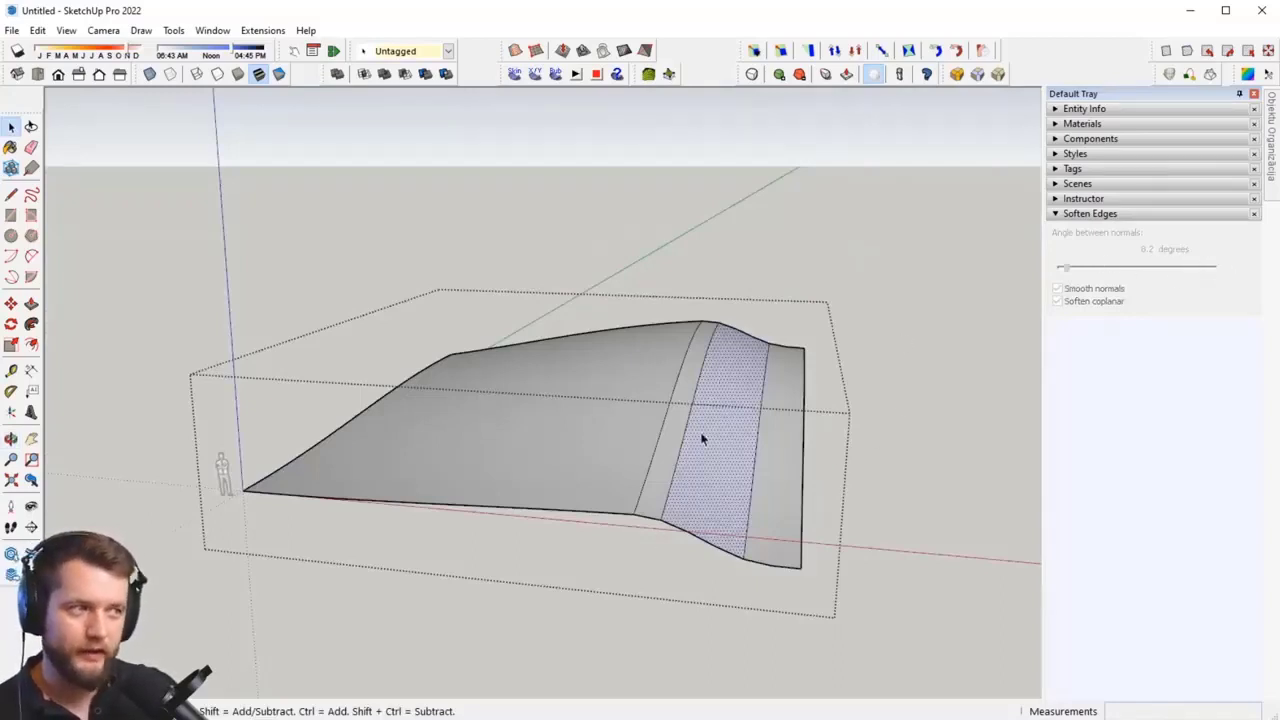
Step: Select all the terrain geometry, soften it with an angle of 35.6 degrees and close the group
triple_click(698, 400)
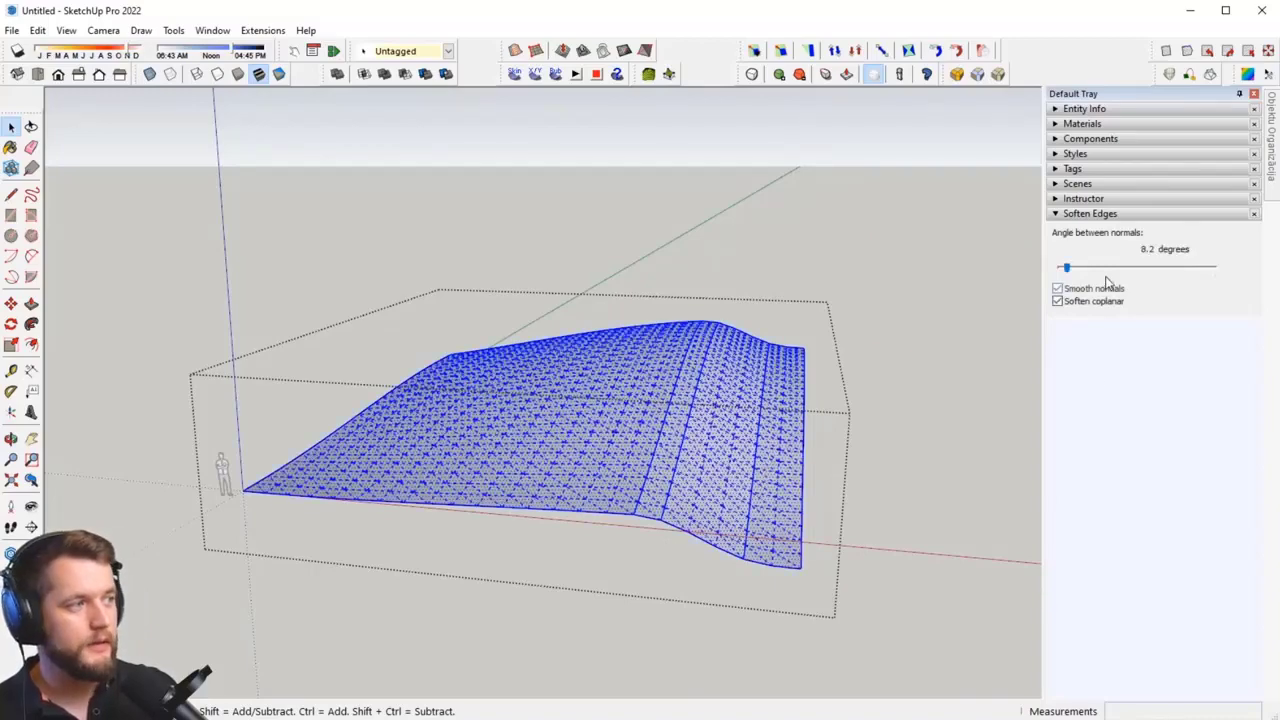
drag(1082, 270, 1090, 268)
middle_drag(856, 396, 694, 457)
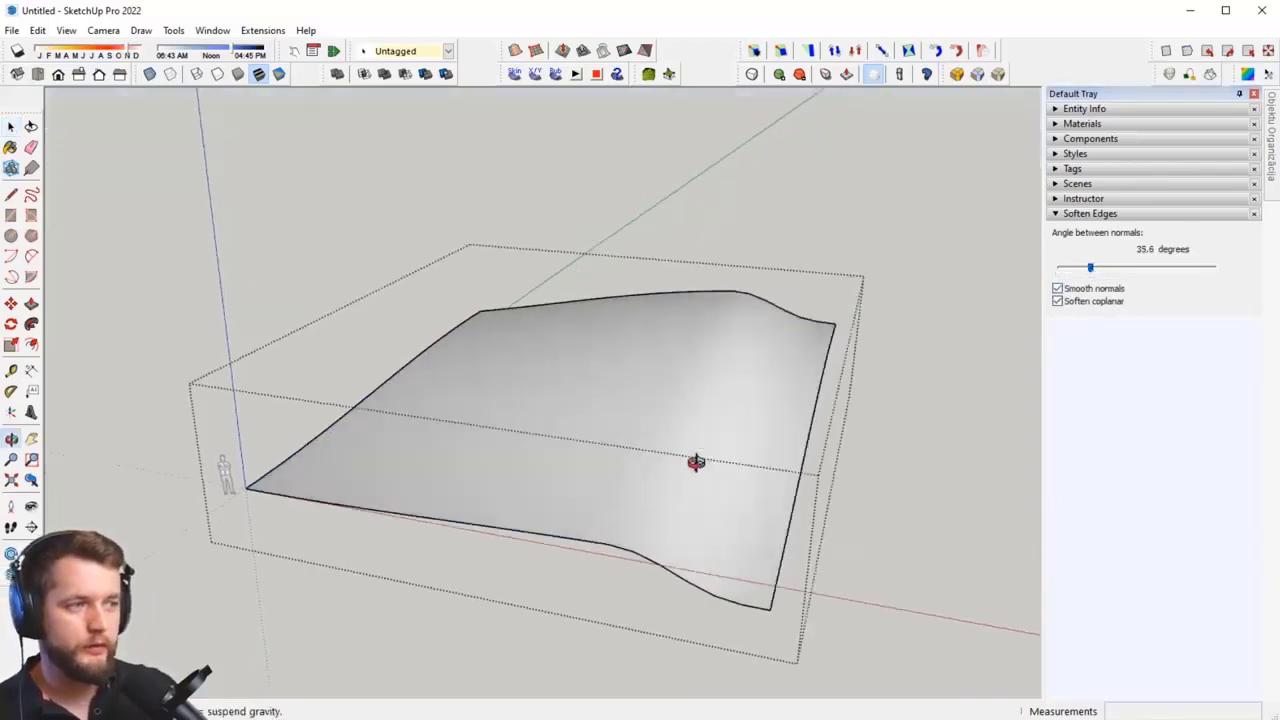
click(902, 516)
middle_drag(672, 410, 590, 512)
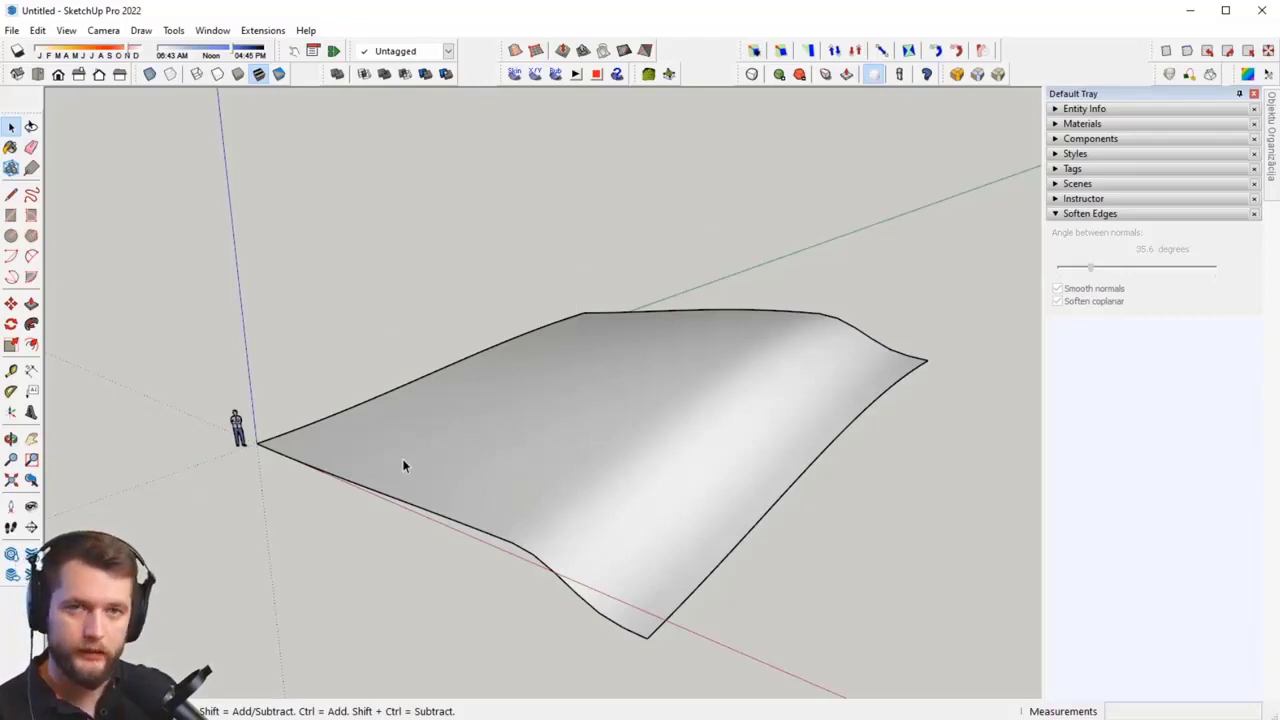
middle_drag(403, 465, 535, 458)
click(537, 457)
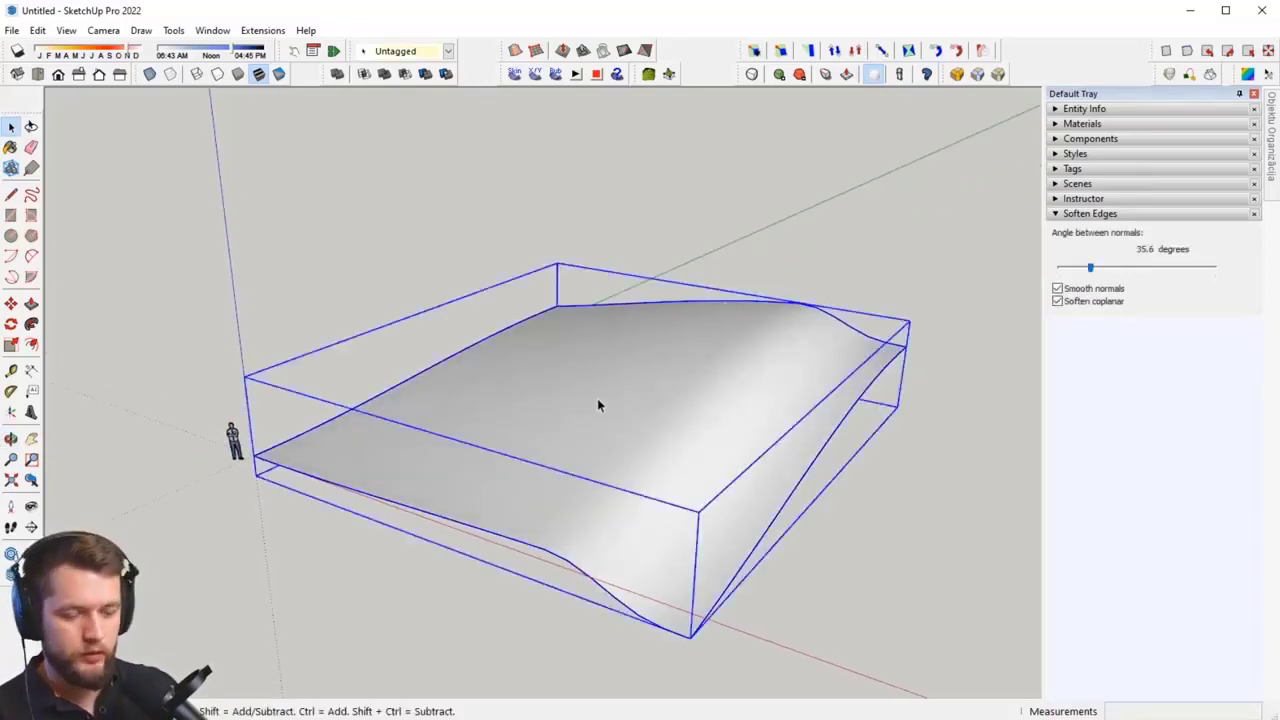
click(540, 217)
Step: Draw a horizontal 22000 by 25000 mm rectangle from the origin, covering the terrain's footprint
key(r)
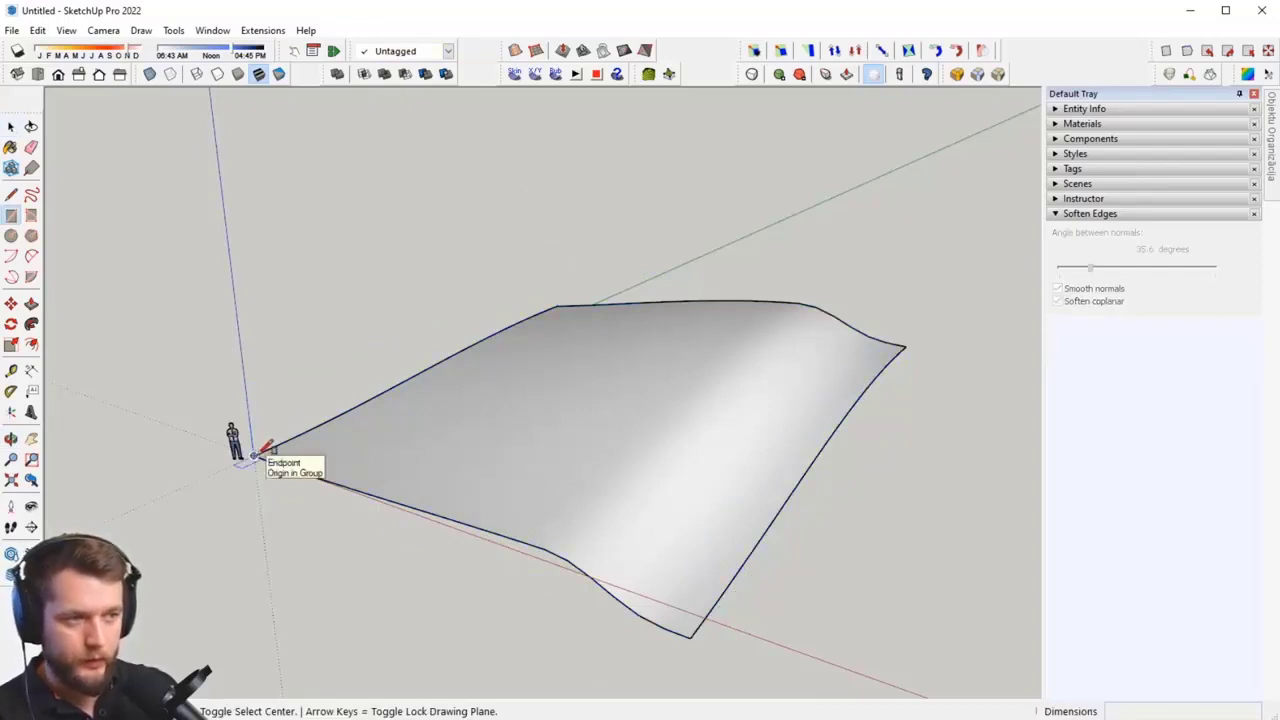
click(256, 455)
mouse_move(971, 414)
middle_down()
mouse_move(917, 434)
mouse_move(735, 435)
mouse_move(826, 514)
mouse_move(982, 532)
middle_up()
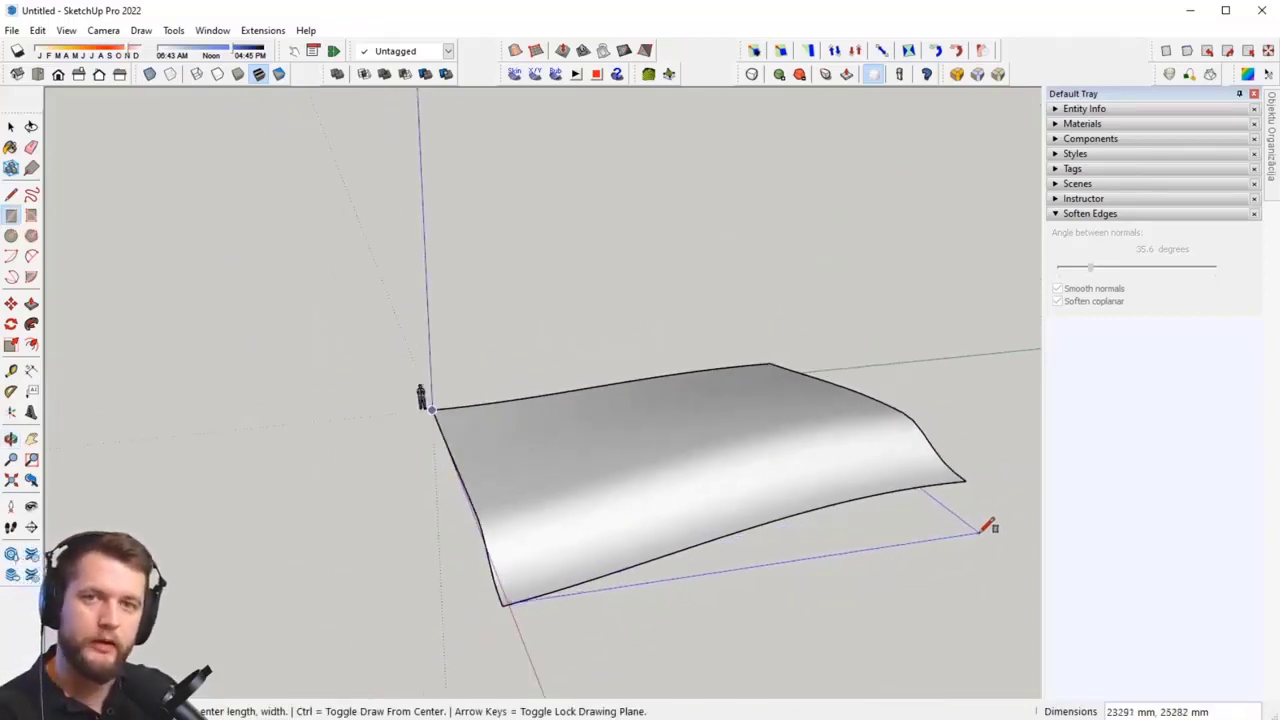
click(966, 480)
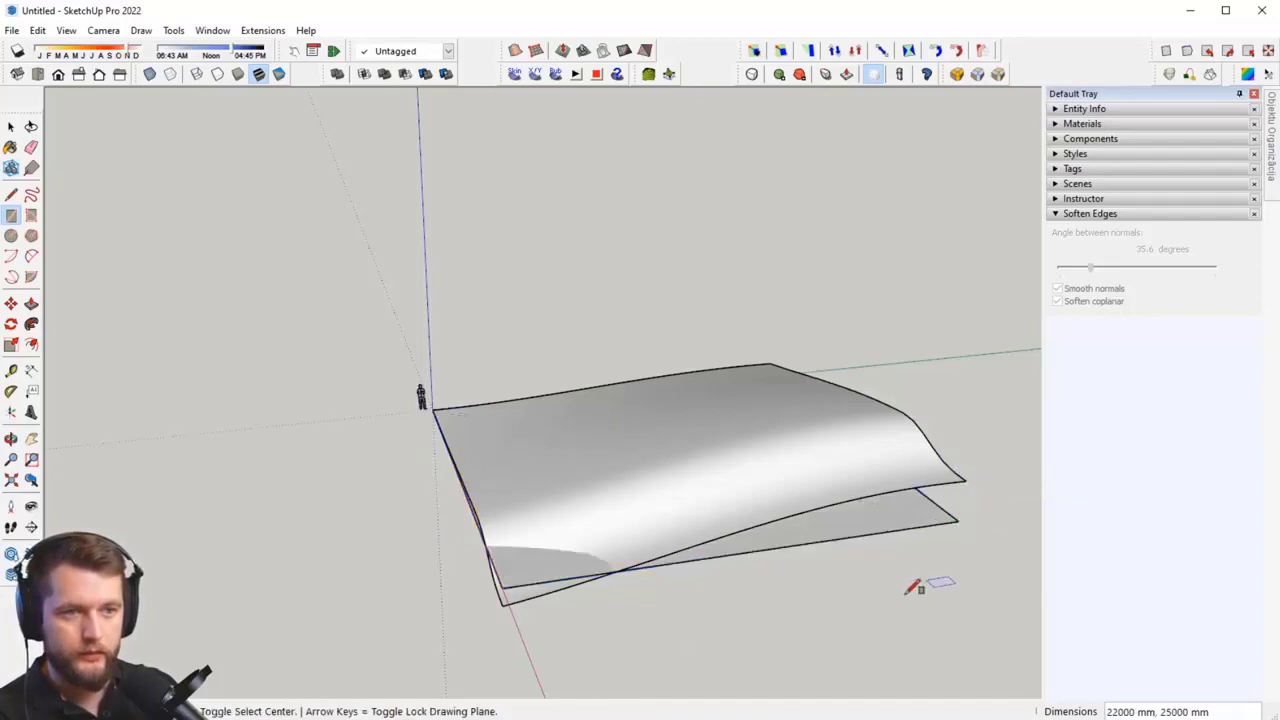
key(space)
Step: Move the rectangle straight up along the blue axis so it floats above the terrain, and deselect it
middle_drag(929, 586, 827, 465)
click(827, 465)
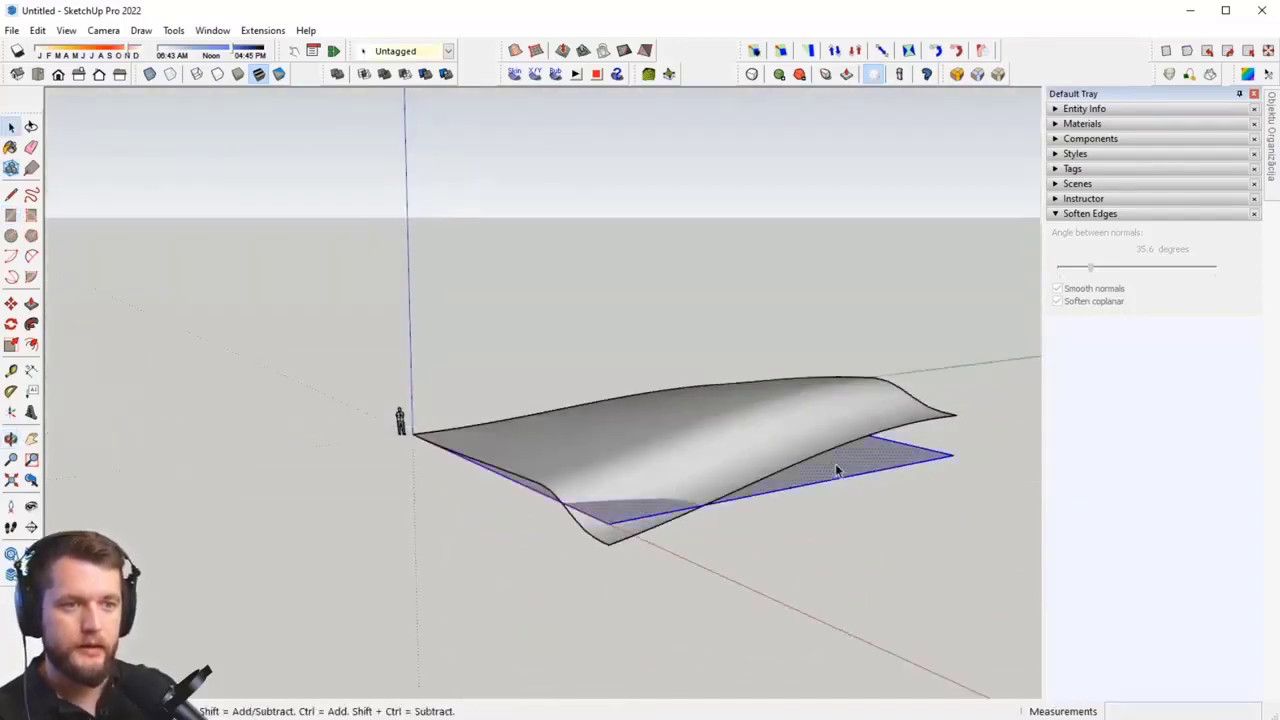
scroll(835, 463, down, 2)
key(m)
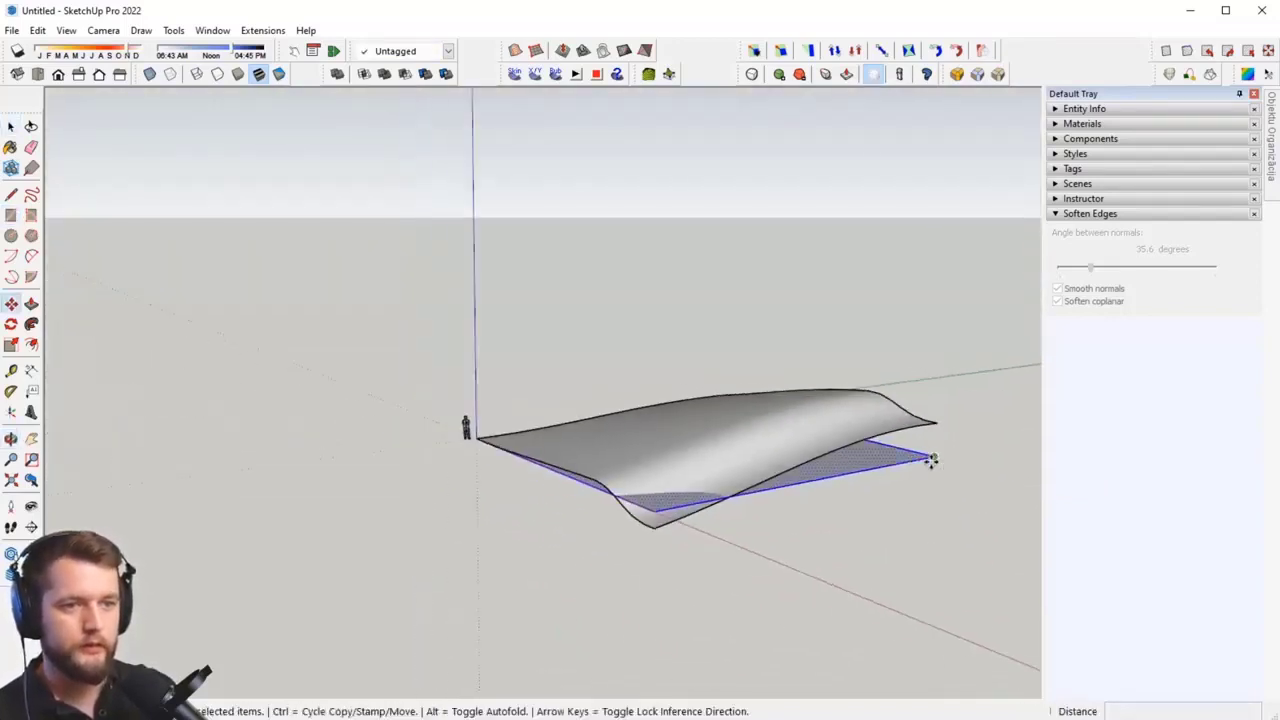
click(930, 460)
click(946, 289)
middle_drag(946, 289, 869, 490)
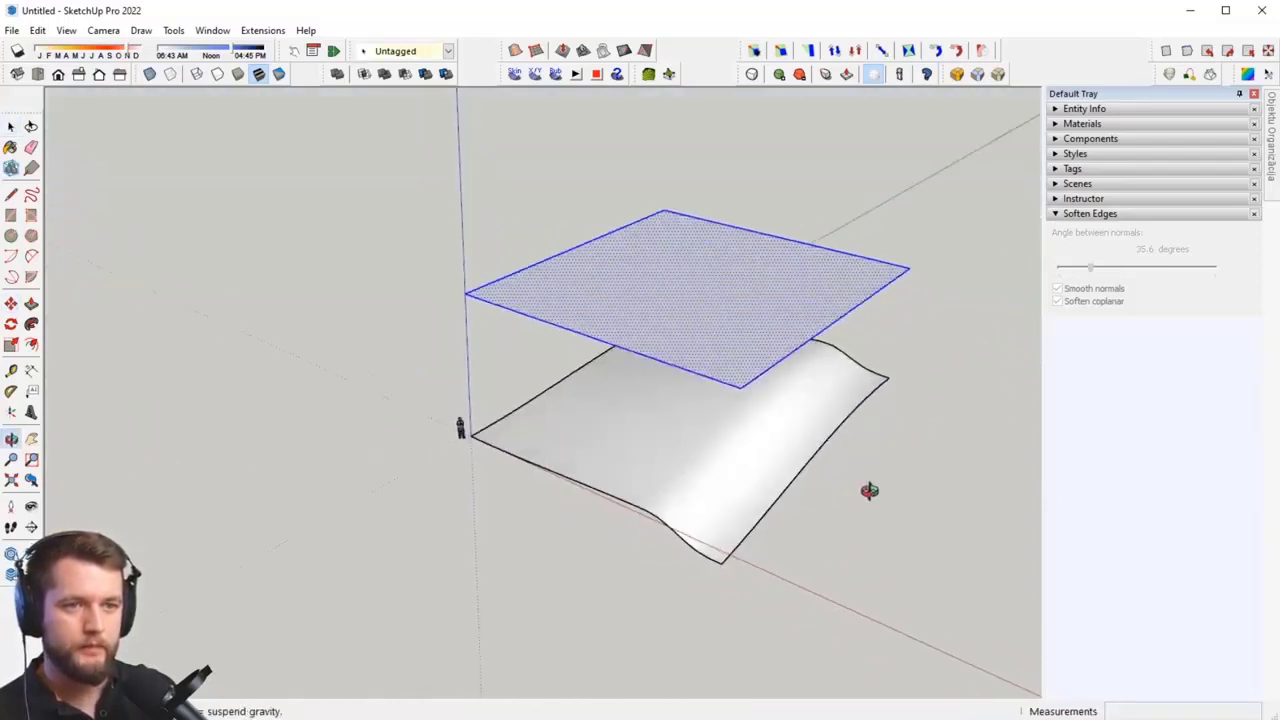
key(space)
click(920, 527)
Step: Draw a building-footprint rectangle of about 10900 by 5100 mm on the far half of the floating plane
middle_drag(734, 346, 772, 461)
middle_drag(699, 382, 726, 397)
key(r)
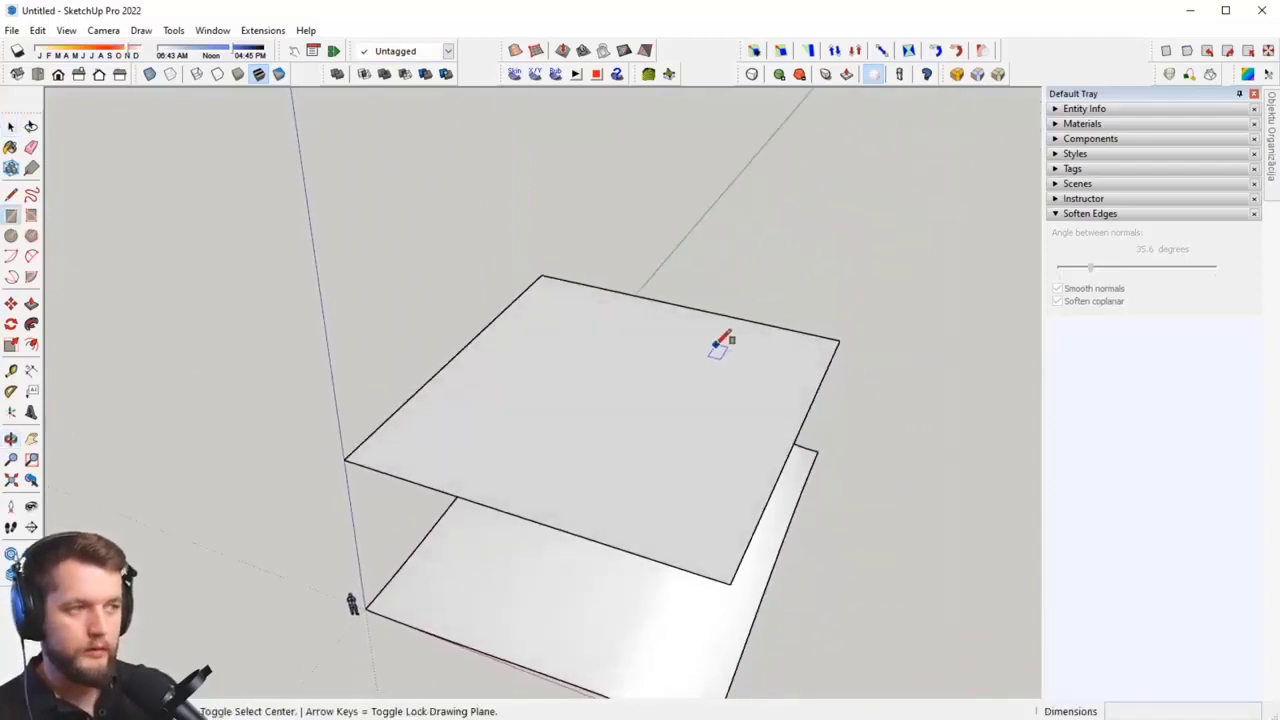
click(683, 342)
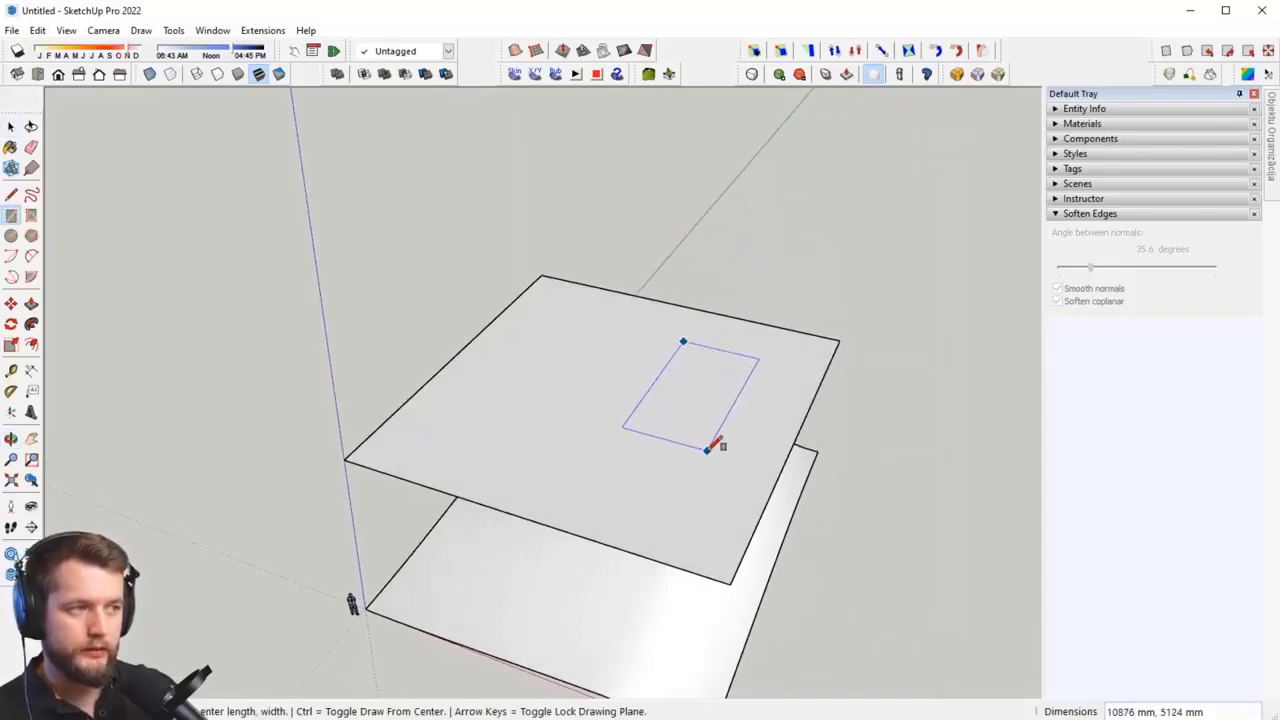
click(707, 449)
key(space)
Step: Draw an arc with a chord of about 11 m from the plane's front edge, near the blue axis, towards its middle
middle_drag(703, 366, 573, 496)
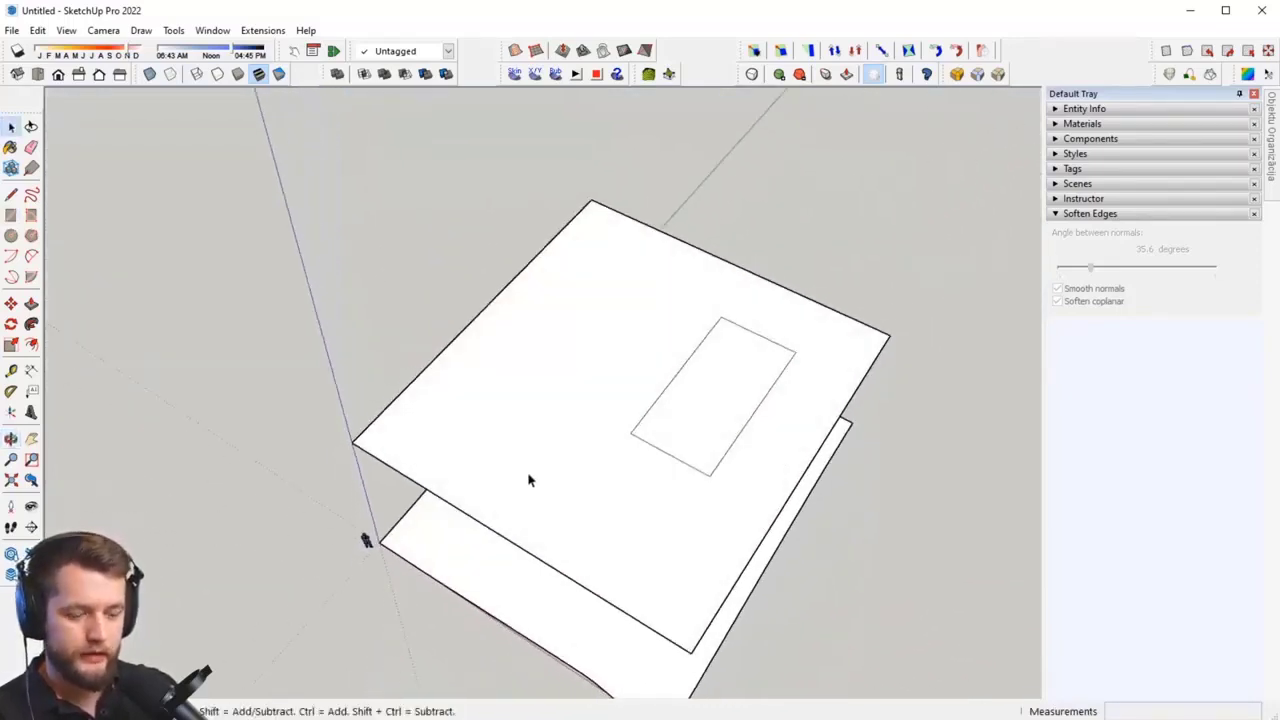
key(a)
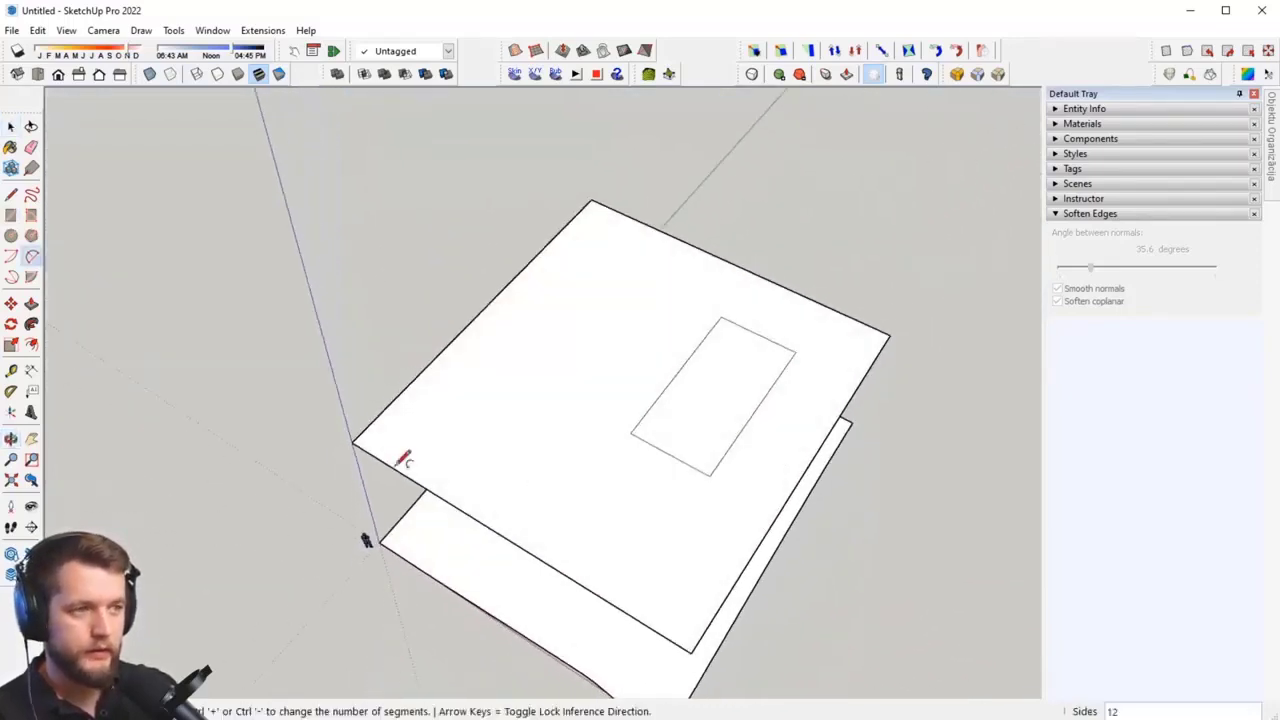
click(400, 473)
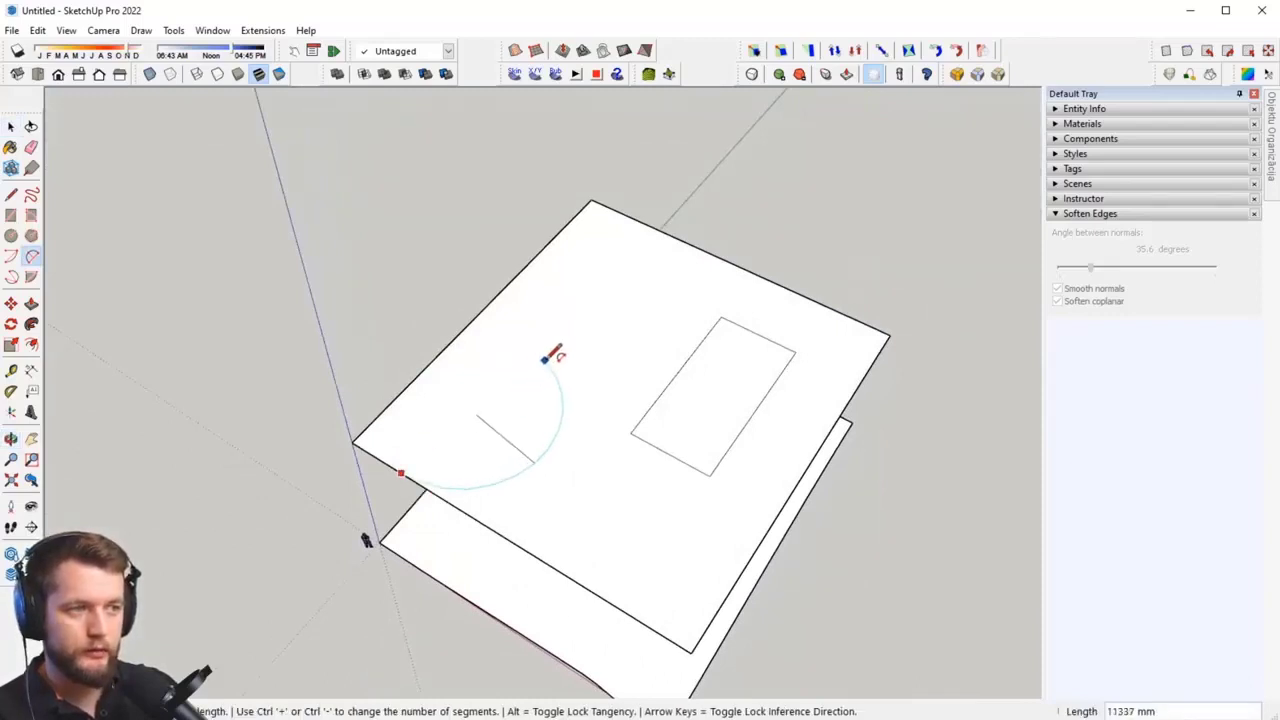
click(552, 357)
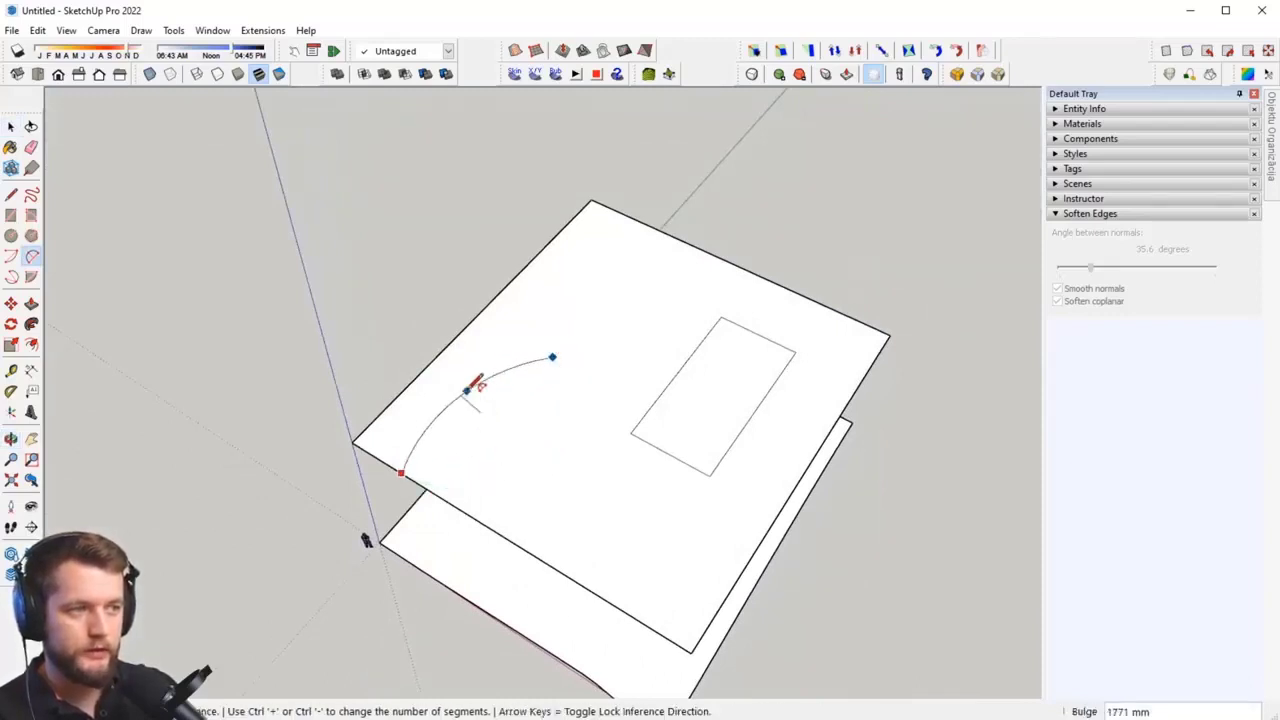
click(478, 375)
middle_drag(478, 375, 550, 362)
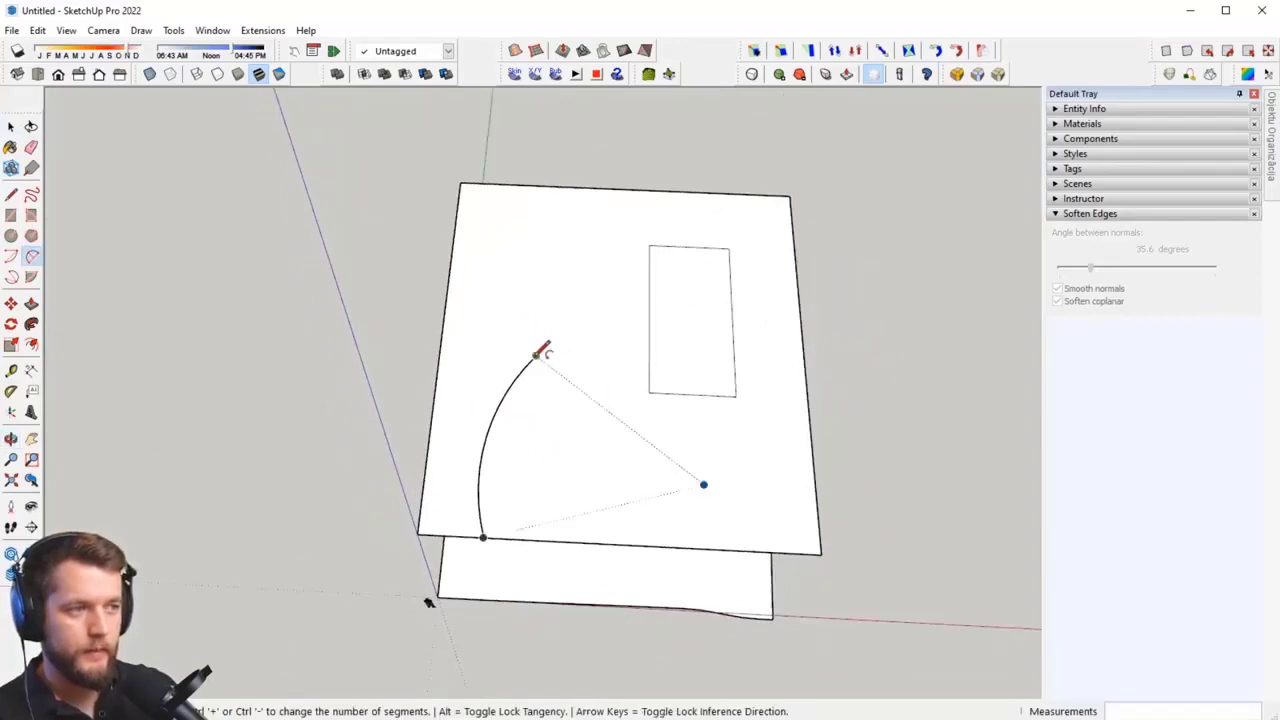
Step: Continue the path with three connected tangent arcs that end at the nearest far corner of the footprint rectangle
click(538, 359)
scroll(563, 292, up, 1)
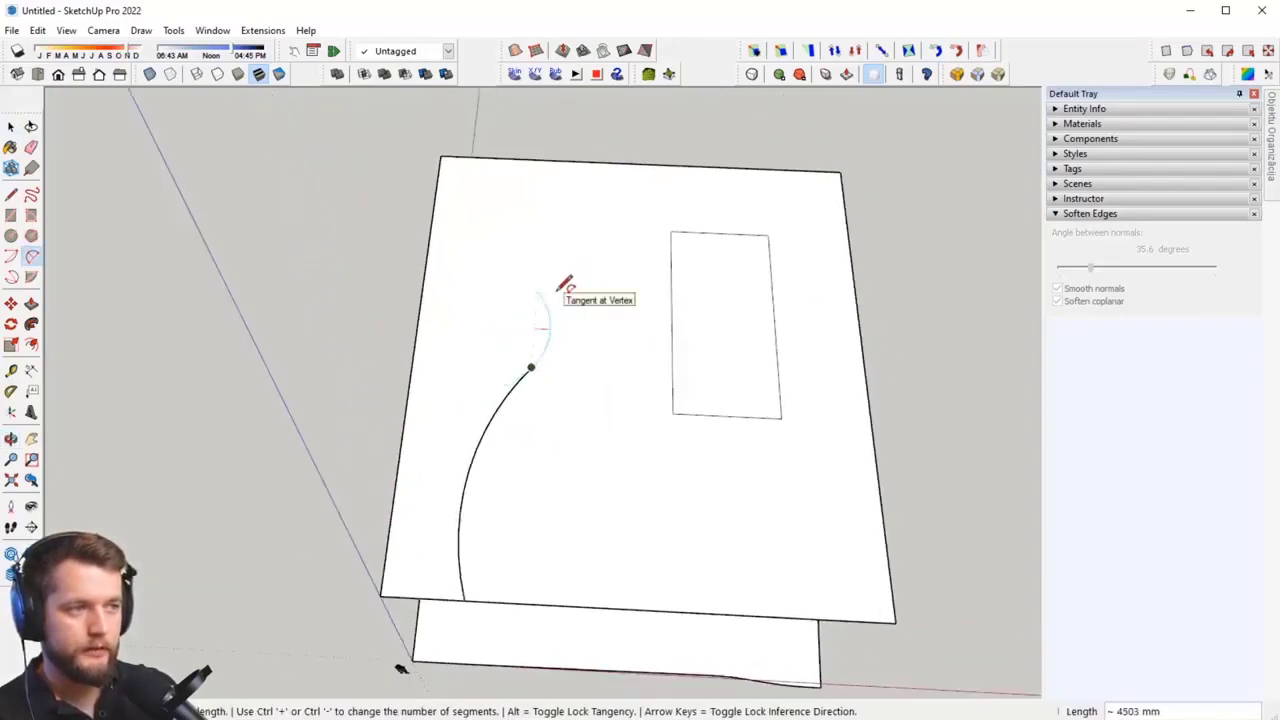
click(561, 291)
double_click(562, 290)
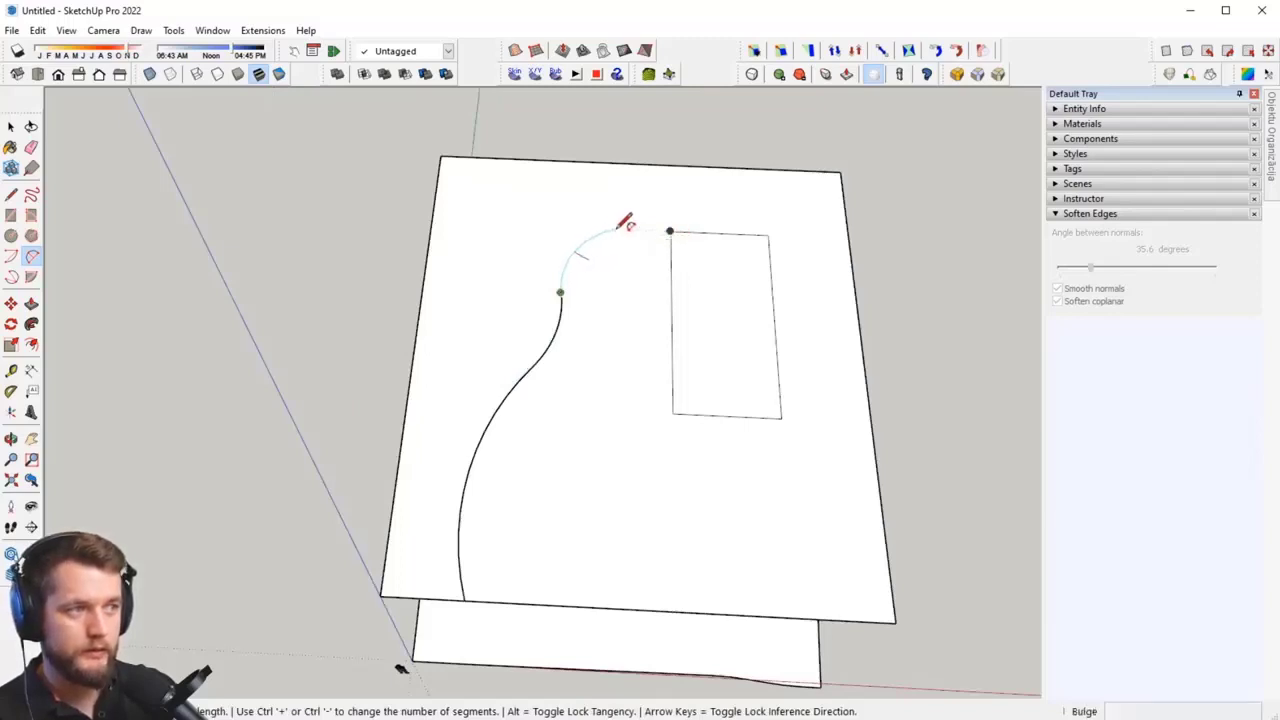
click(616, 229)
double_click(618, 228)
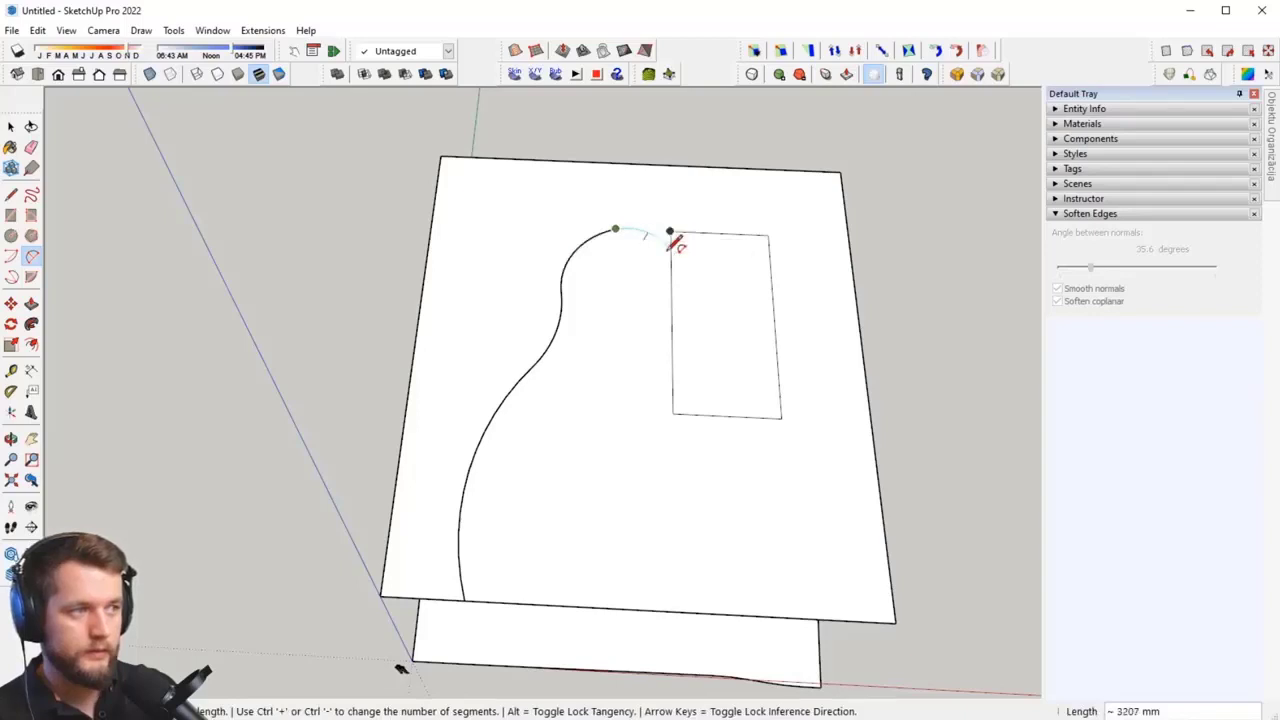
click(671, 232)
click(671, 233)
Step: Select the four connected path arcs and offset them about 2200 mm towards the footprint rectangle
middle_drag(600, 318, 583, 289)
key(space)
click(584, 253)
click(579, 261)
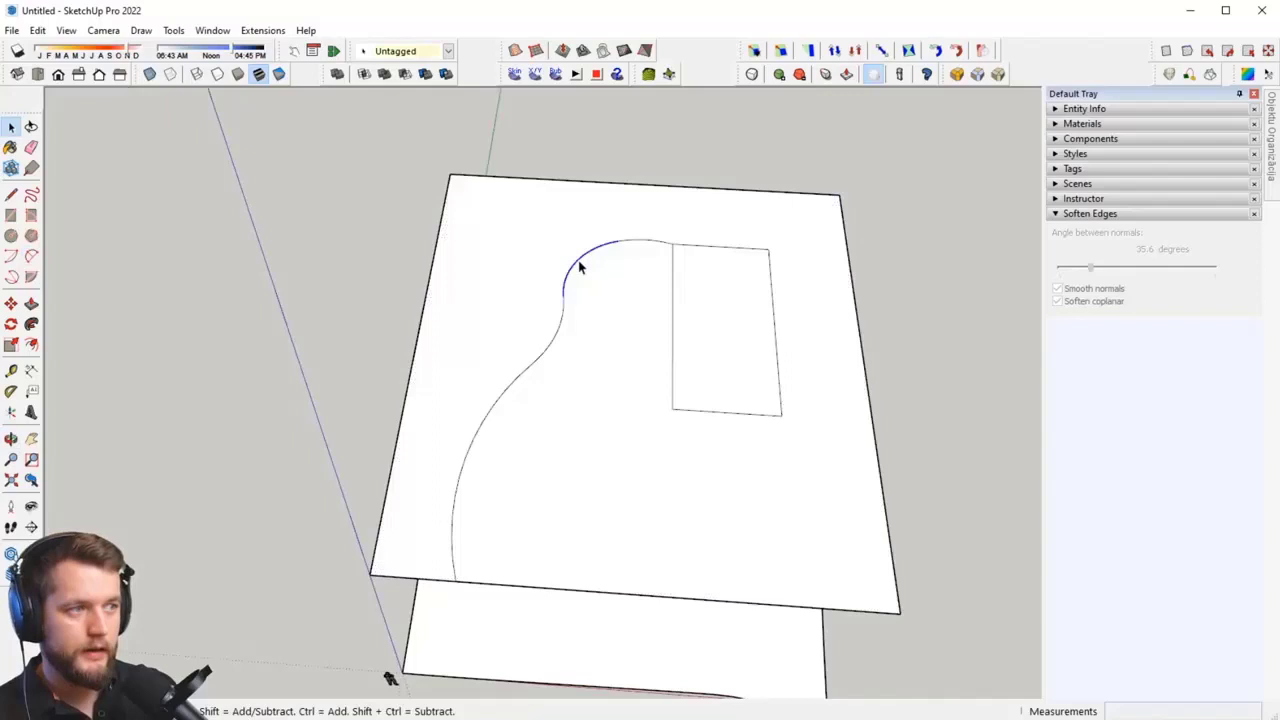
ctrl+click(632, 242)
ctrl+click(541, 362)
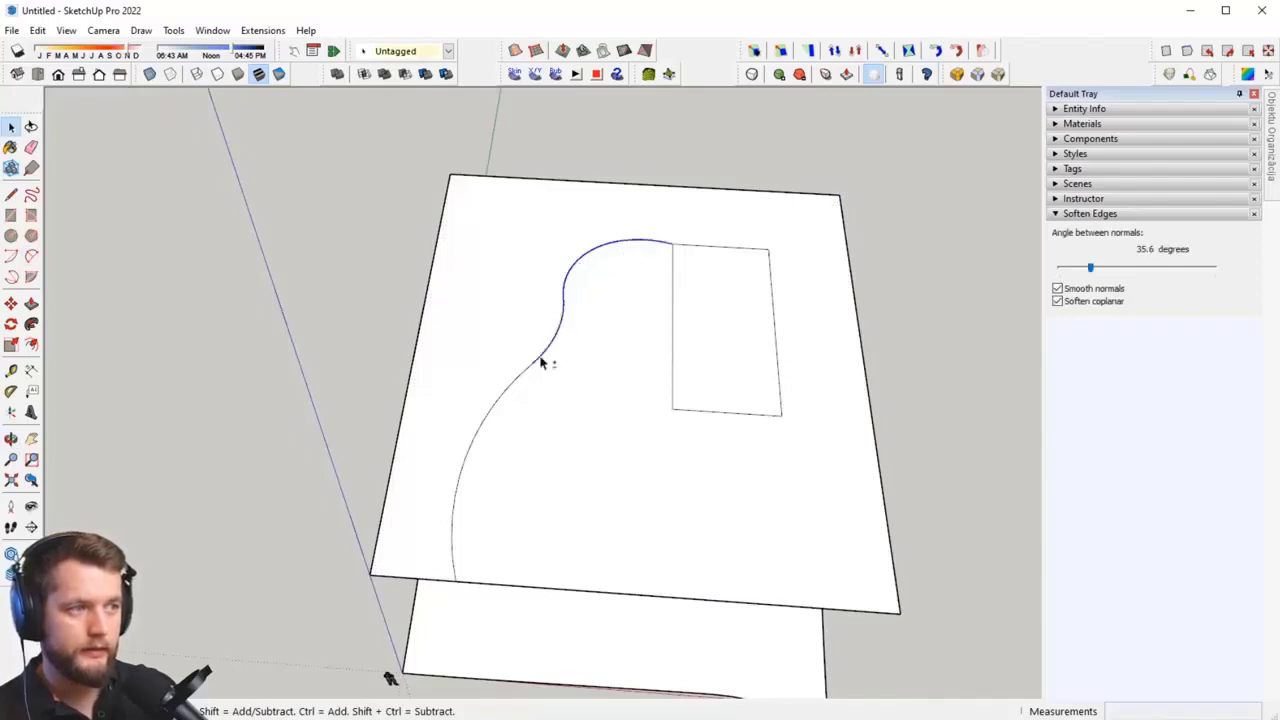
ctrl+click(503, 400)
middle_drag(589, 494, 588, 420)
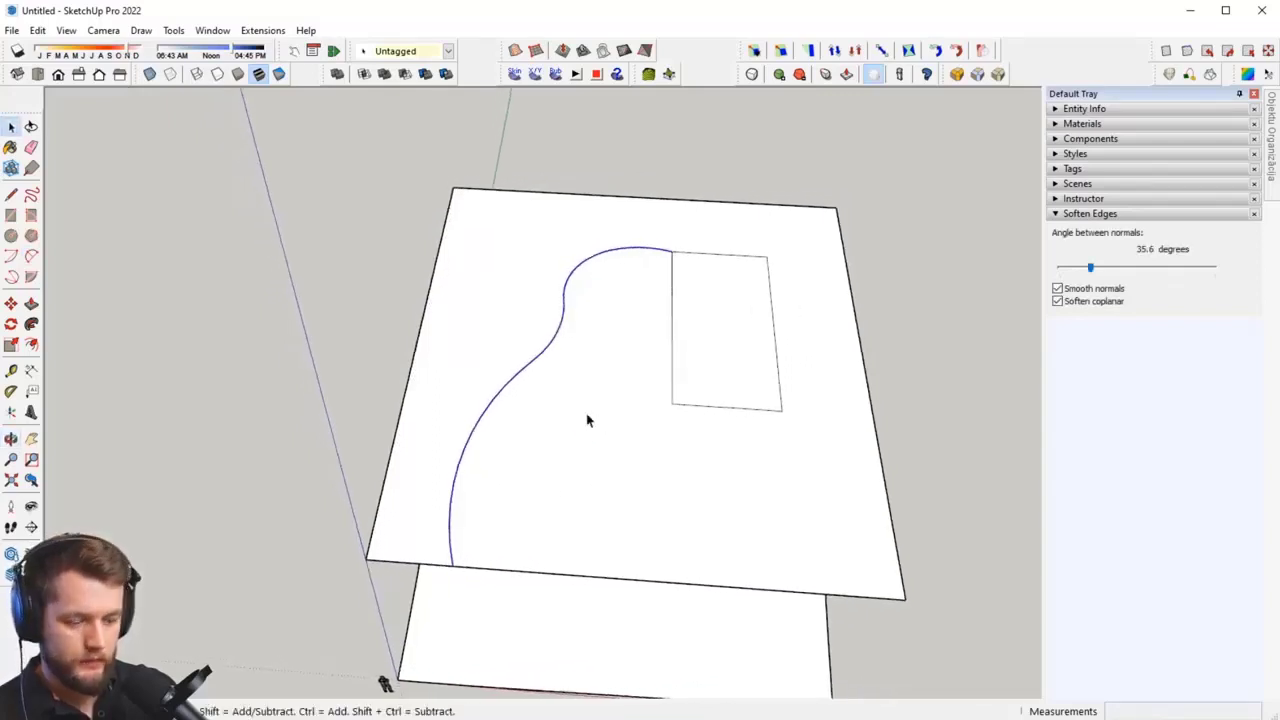
key(f)
click(544, 349)
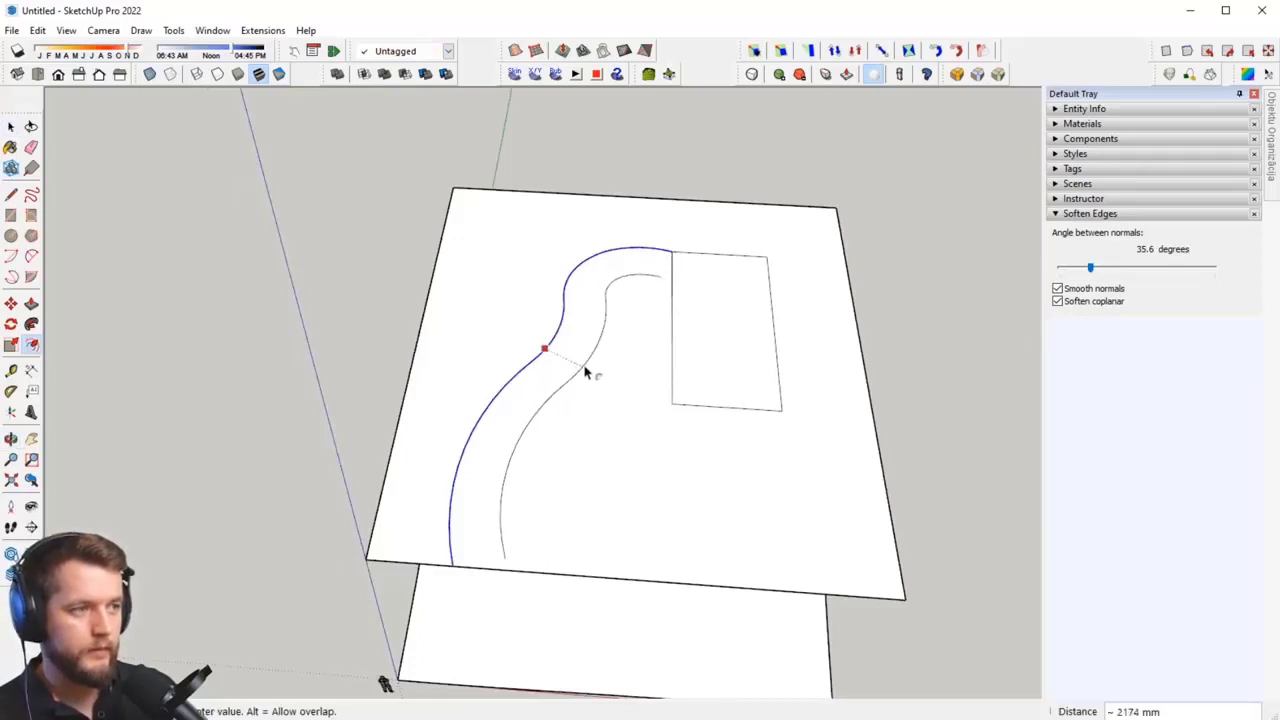
click(587, 373)
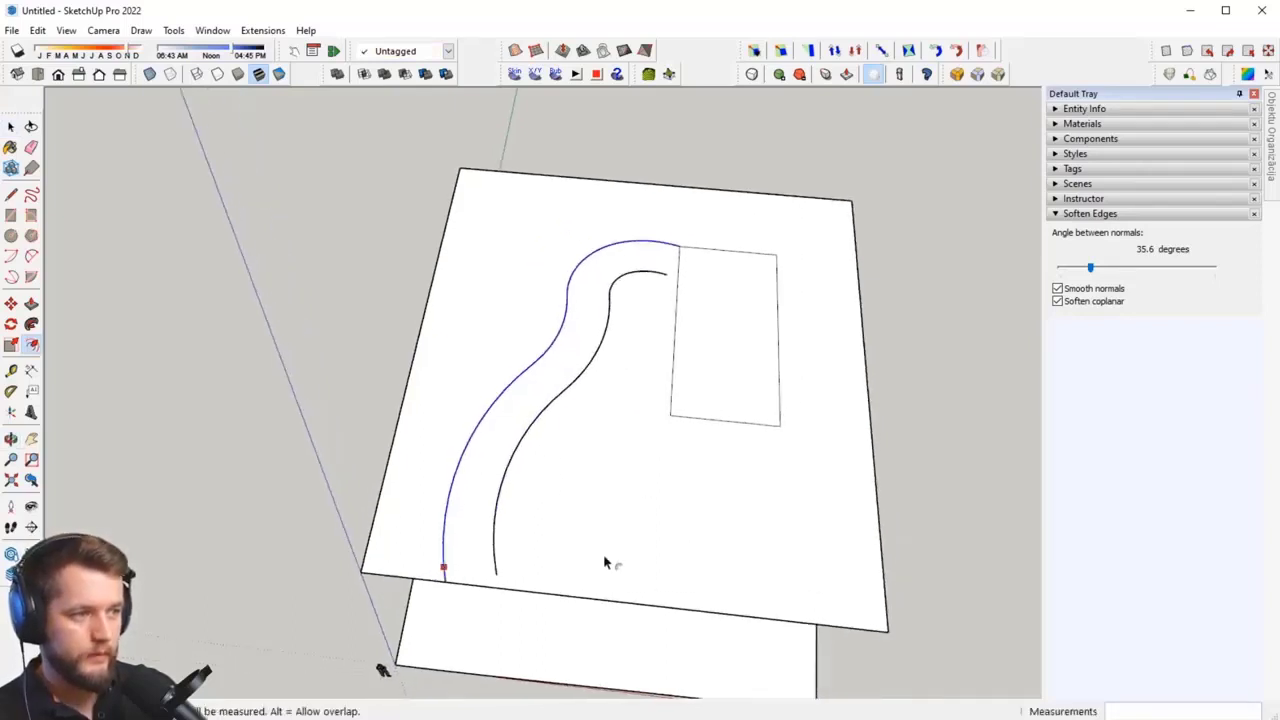
Step: Close the curved path with lines extending the inner curve's ends to the plane's front edge and the footprint rectangle, and clear the selection
key(l)
scroll(534, 594, up, 2)
click(477, 557)
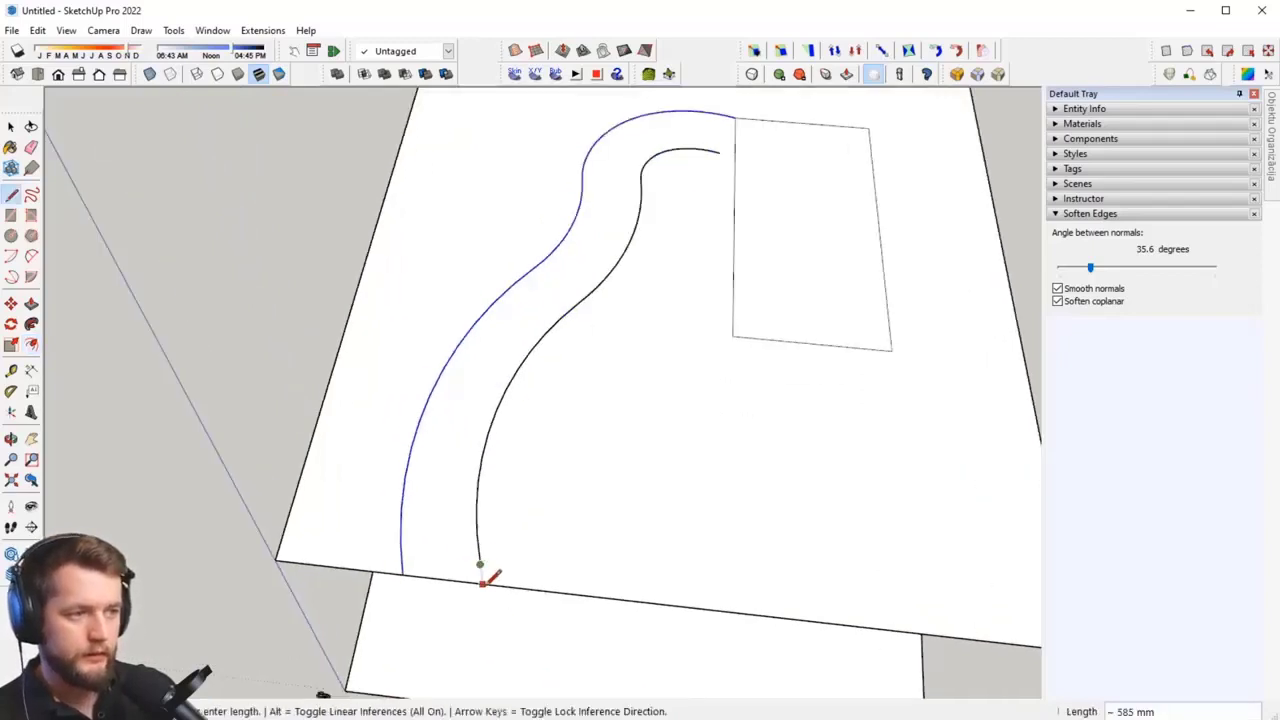
click(481, 581)
key(Escape)
click(720, 153)
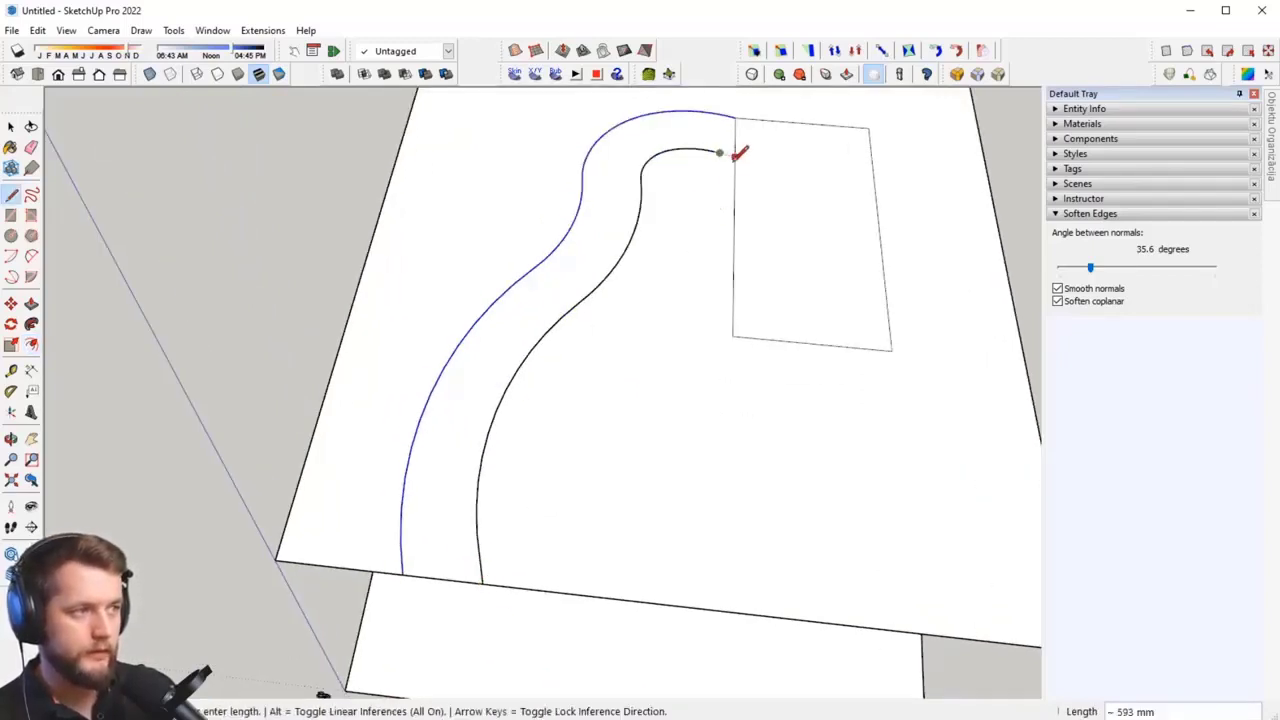
click(735, 158)
key(space)
scroll(567, 250, down, 2)
middle_drag(680, 430, 690, 312)
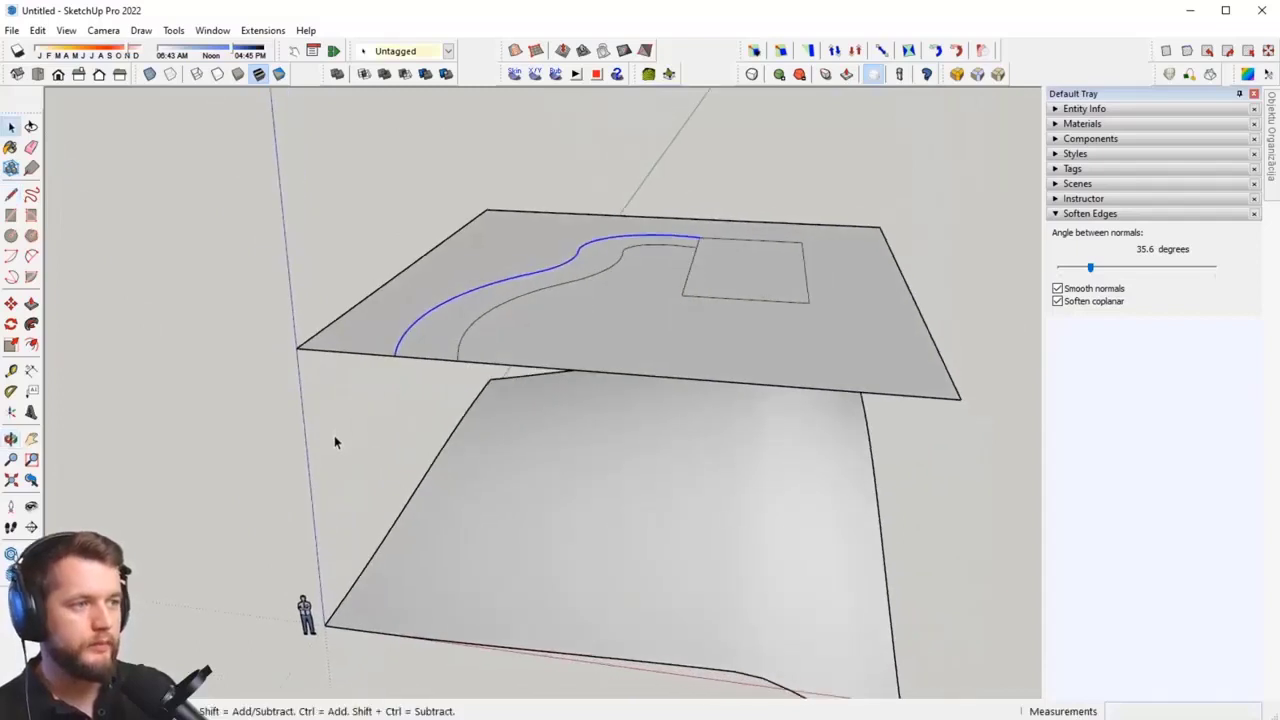
click(335, 436)
Step: Drape the curved path's face from the floating plane onto the terrain below
scroll(338, 435, down, 2)
middle_drag(556, 424, 492, 405)
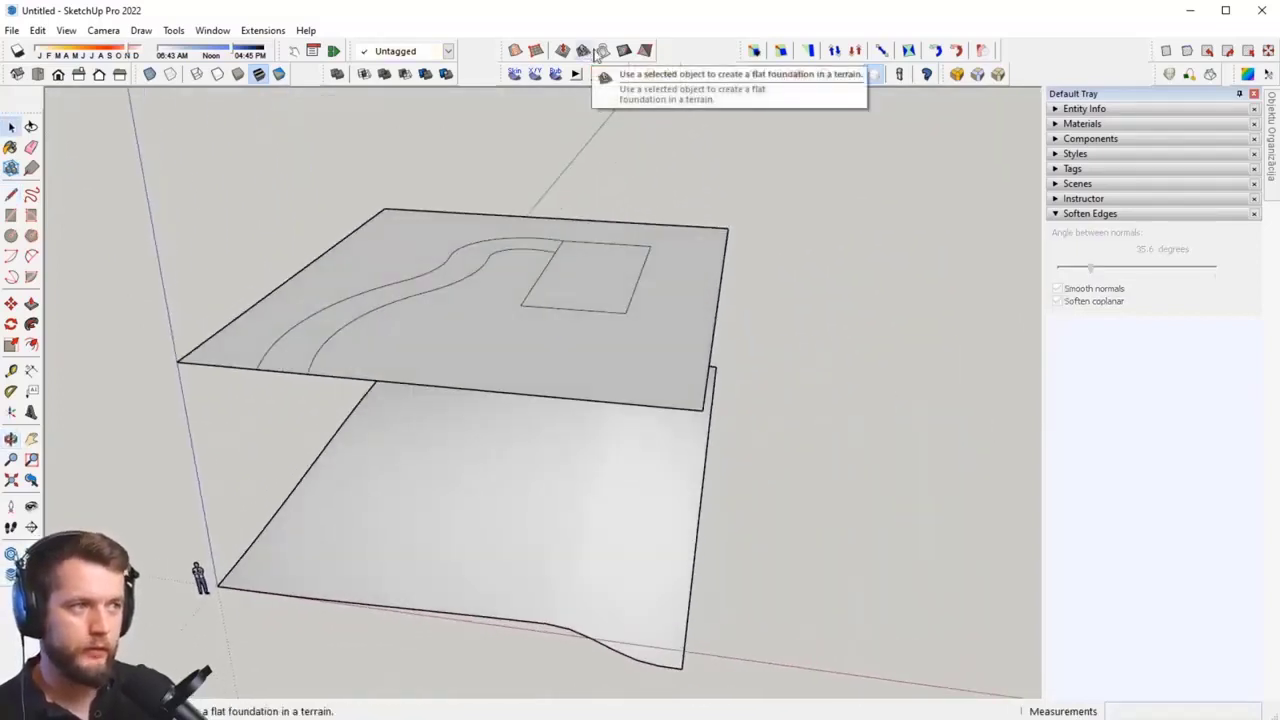
middle_drag(552, 333, 561, 331)
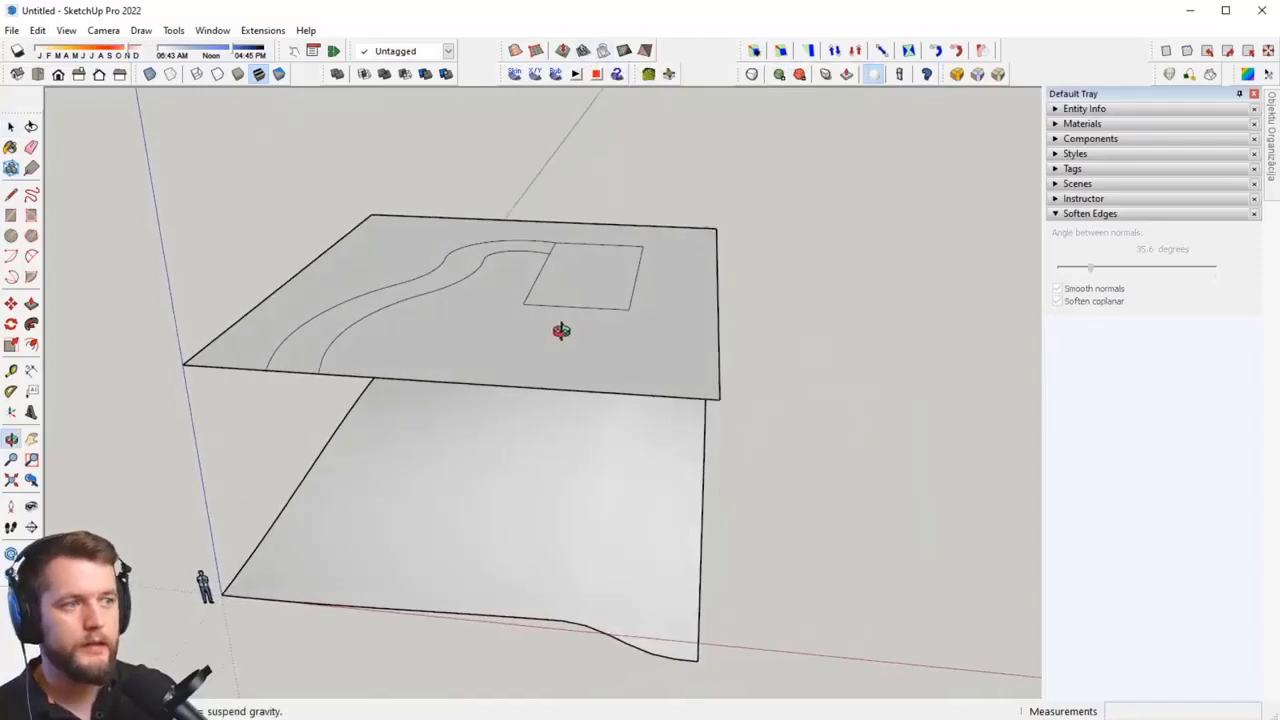
click(436, 280)
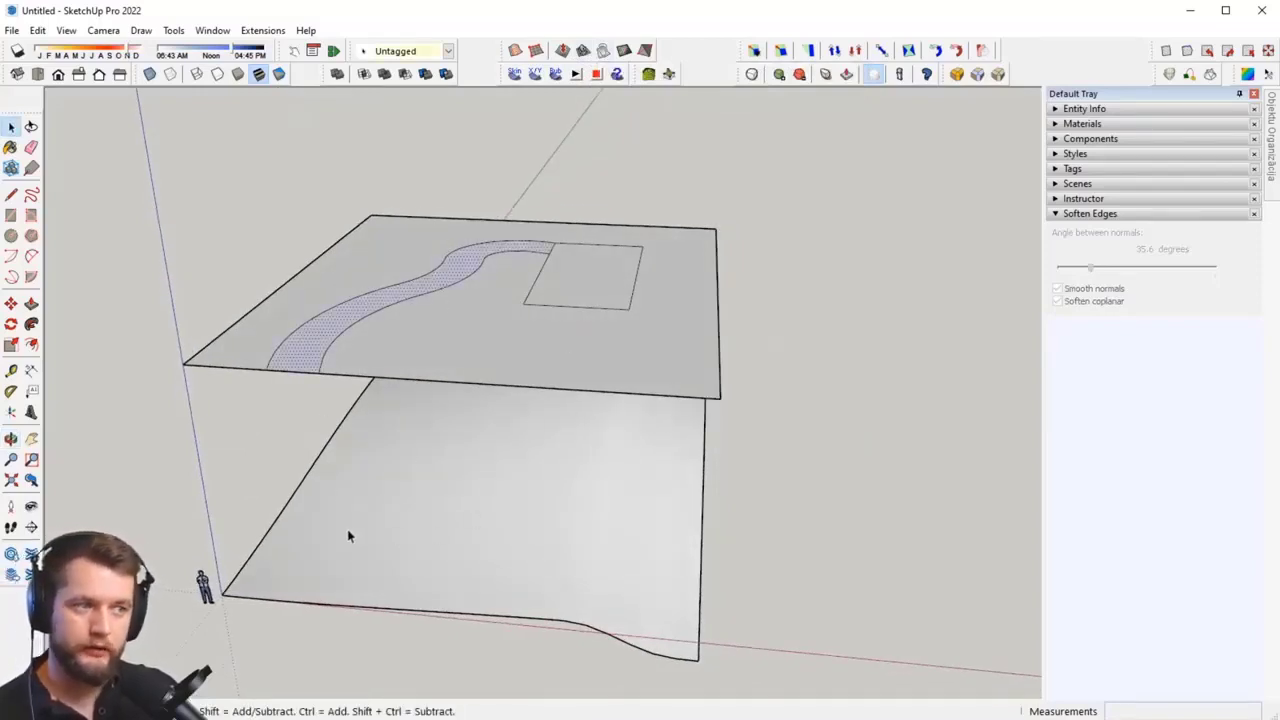
click(604, 52)
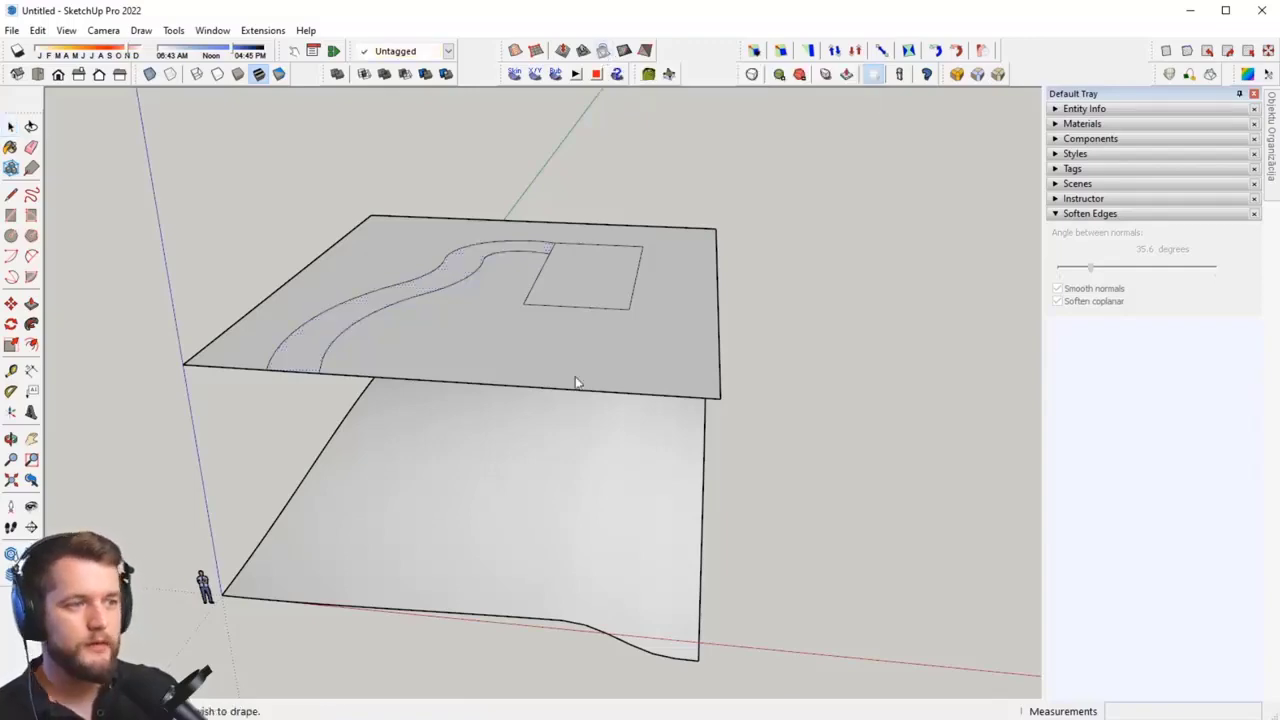
click(453, 472)
middle_drag(449, 477, 626, 537)
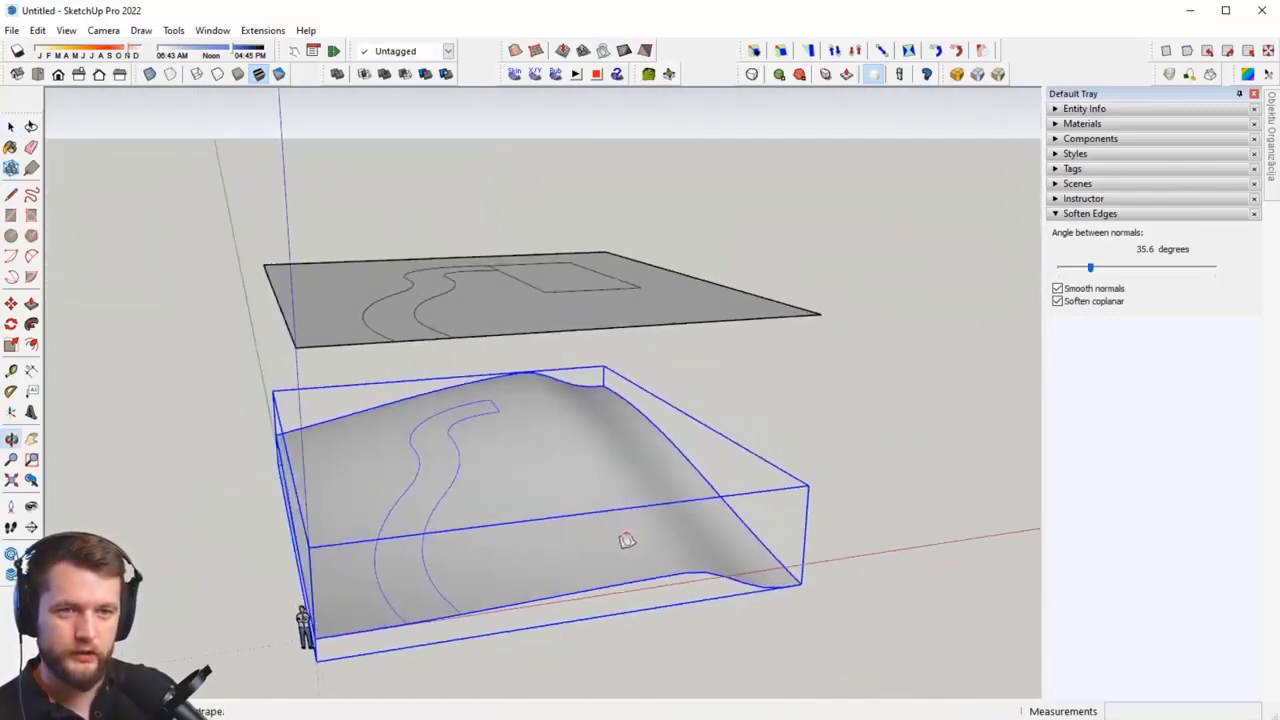
Step: Open the terrain group and paint the draped path with the RAL colour 1015 Lichtivoor
double_click(562, 518)
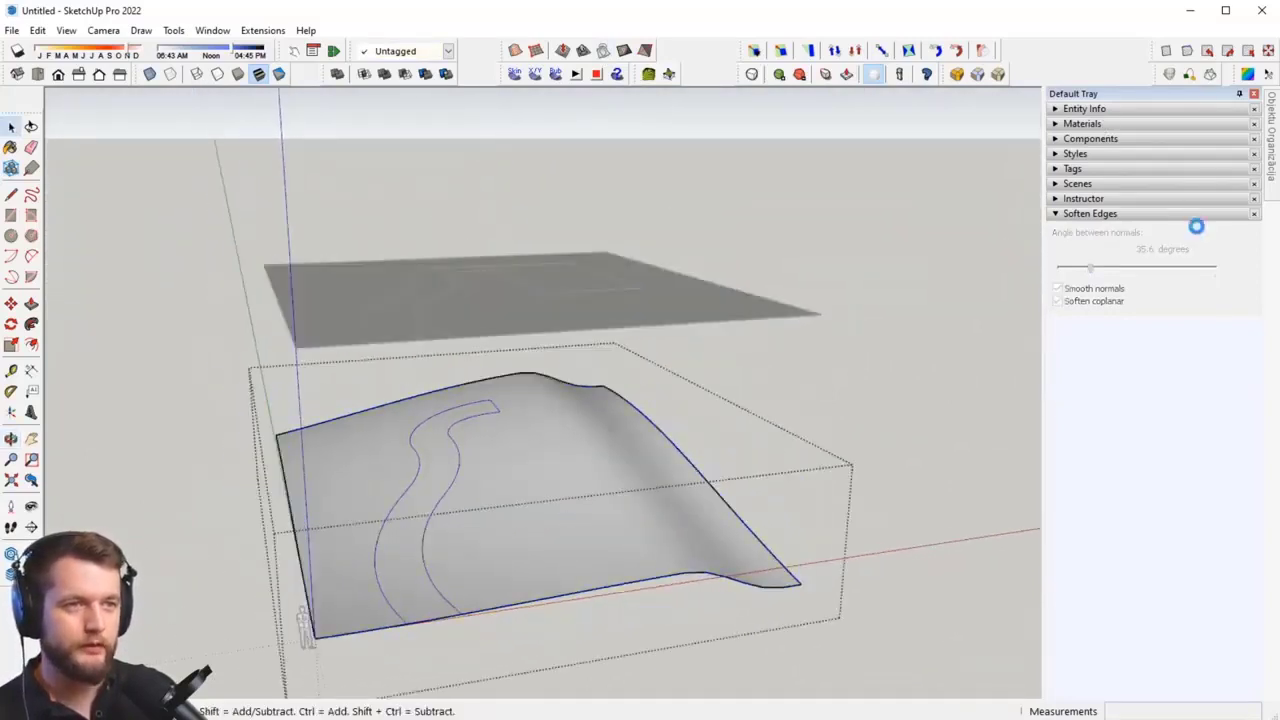
click(1082, 123)
scroll(1132, 316, down, 3)
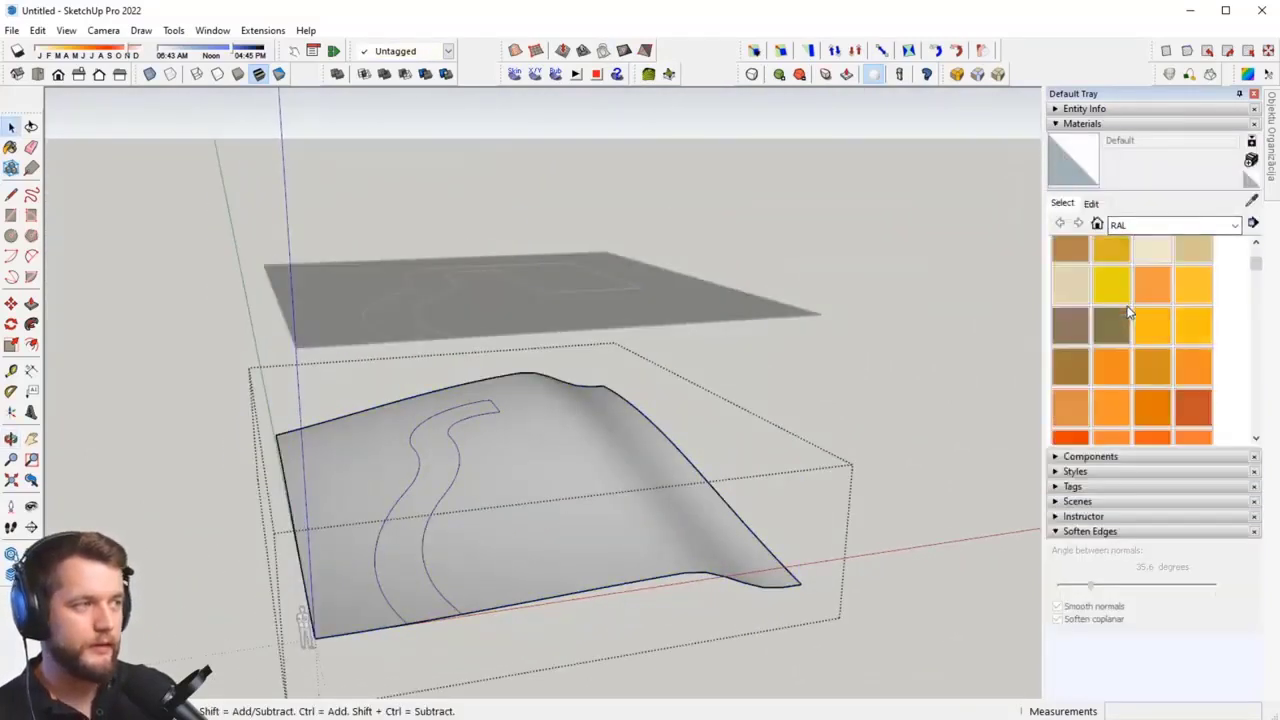
scroll(1130, 320, up, 3)
click(1070, 284)
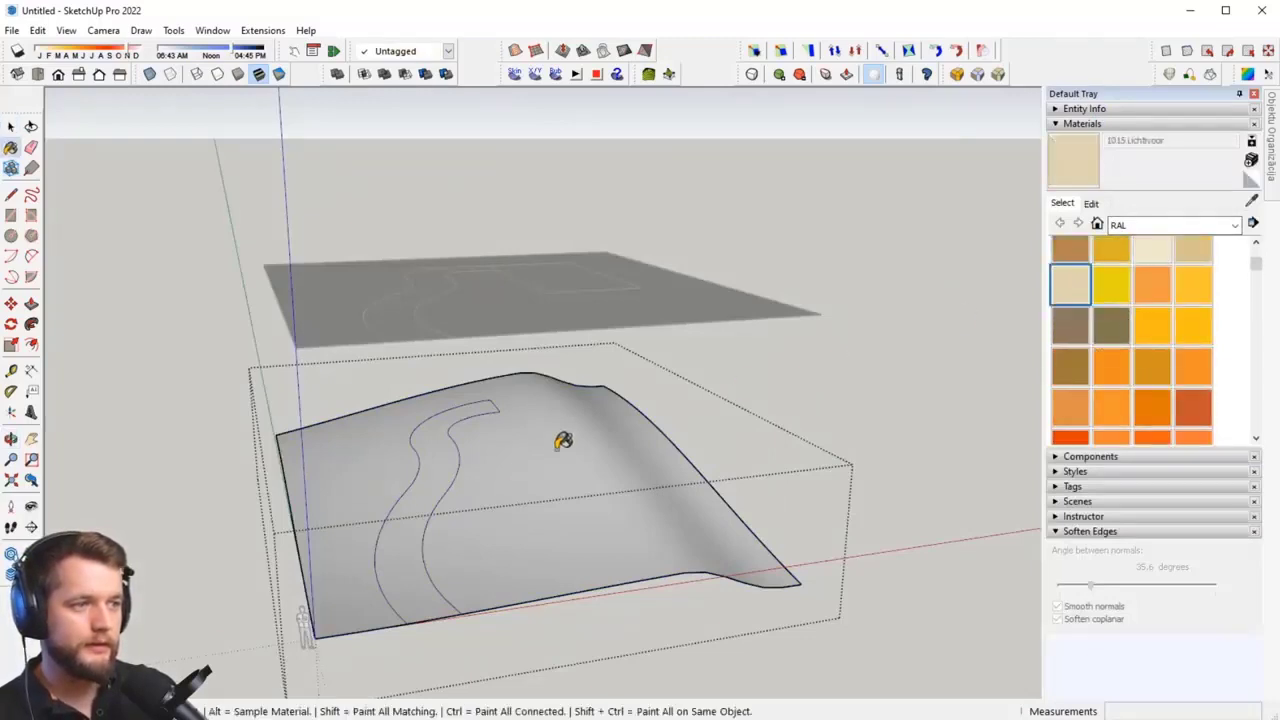
click(430, 499)
Step: Paint the rest of the terrain surface with the RAL colour 6018 Geelgroen and leave the painting tool
scroll(1145, 340, down, 4)
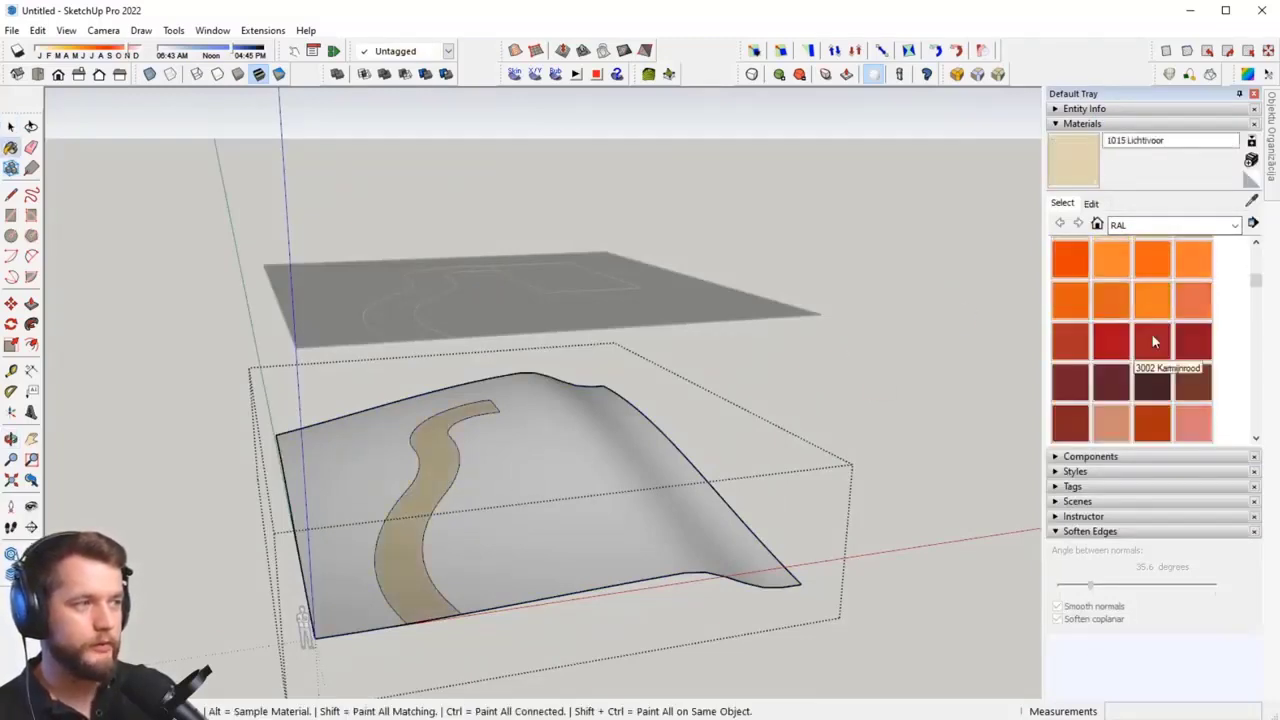
scroll(1148, 357, down, 5)
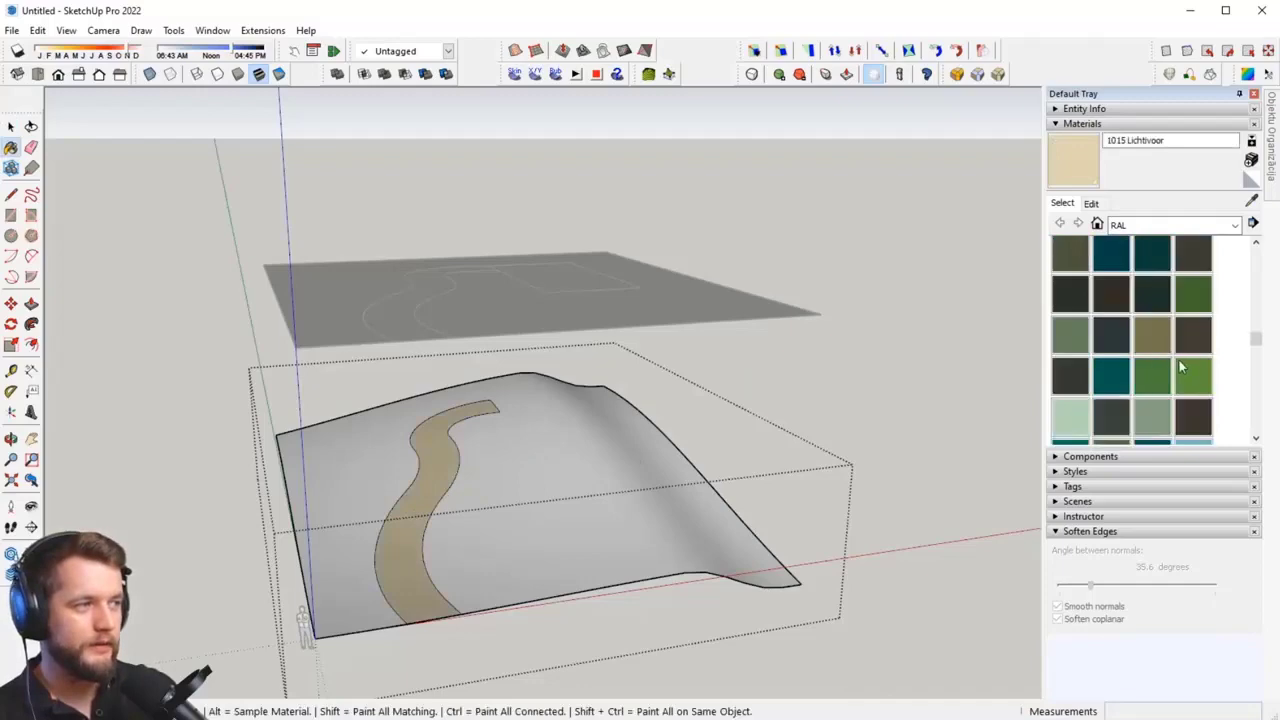
click(1181, 374)
click(672, 506)
middle_drag(529, 497, 726, 517)
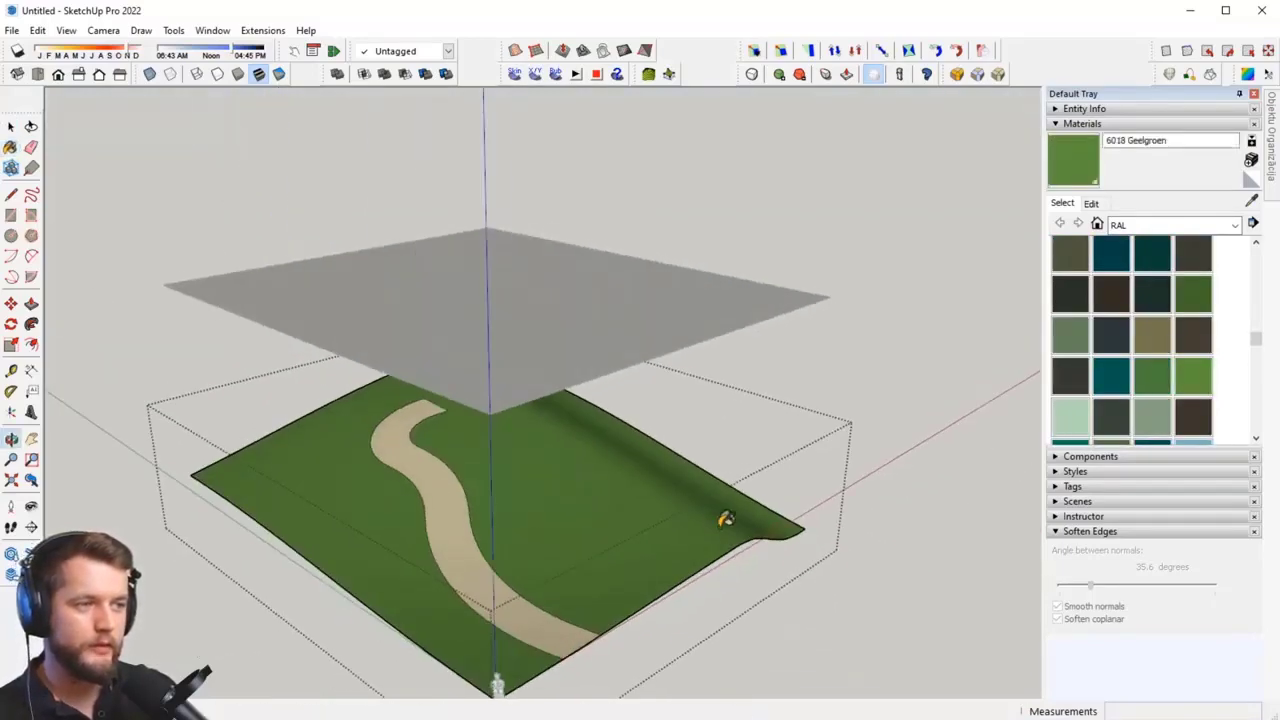
key(space)
middle_drag(623, 530, 343, 549)
scroll(487, 504, down, 2)
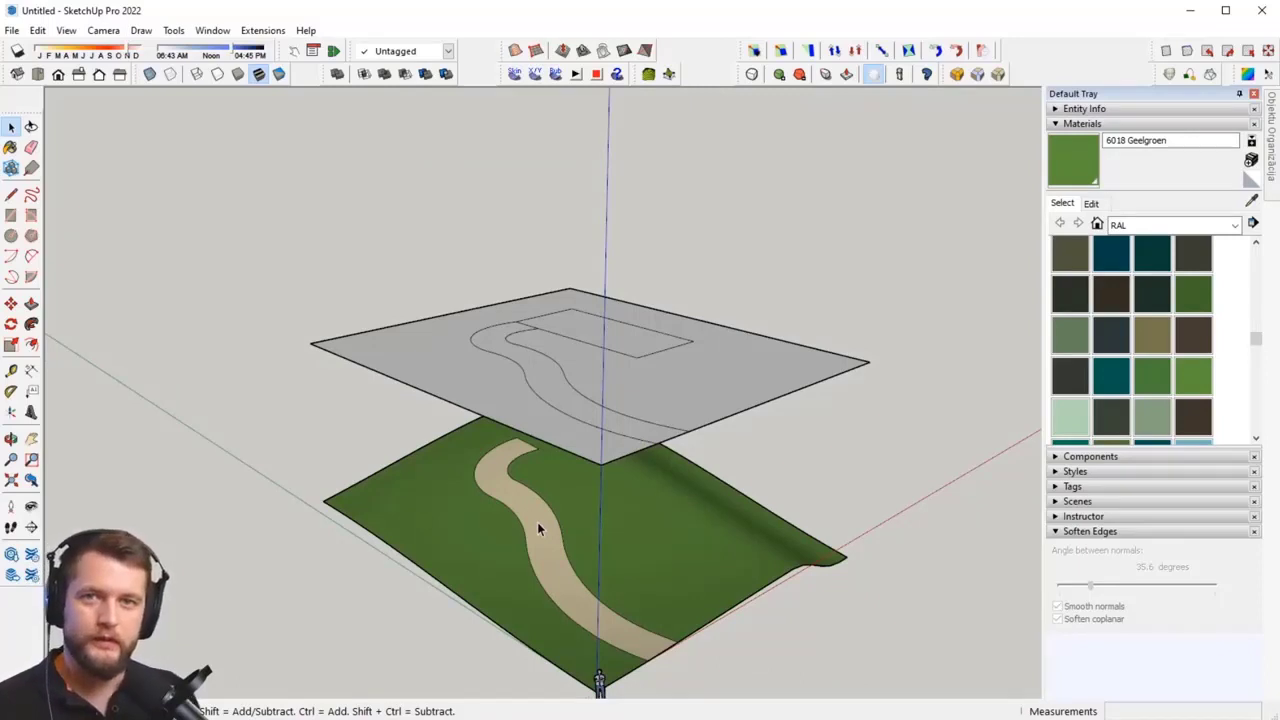
Step: Stamp the footprint rectangle from the floating plane into the terrain with a 1000 mm offset
mouse_move(527, 537)
middle_down()
mouse_move(571, 469)
mouse_move(564, 452)
mouse_move(651, 386)
mouse_move(443, 398)
mouse_move(646, 354)
mouse_move(600, 397)
mouse_move(581, 385)
middle_up()
click(646, 354)
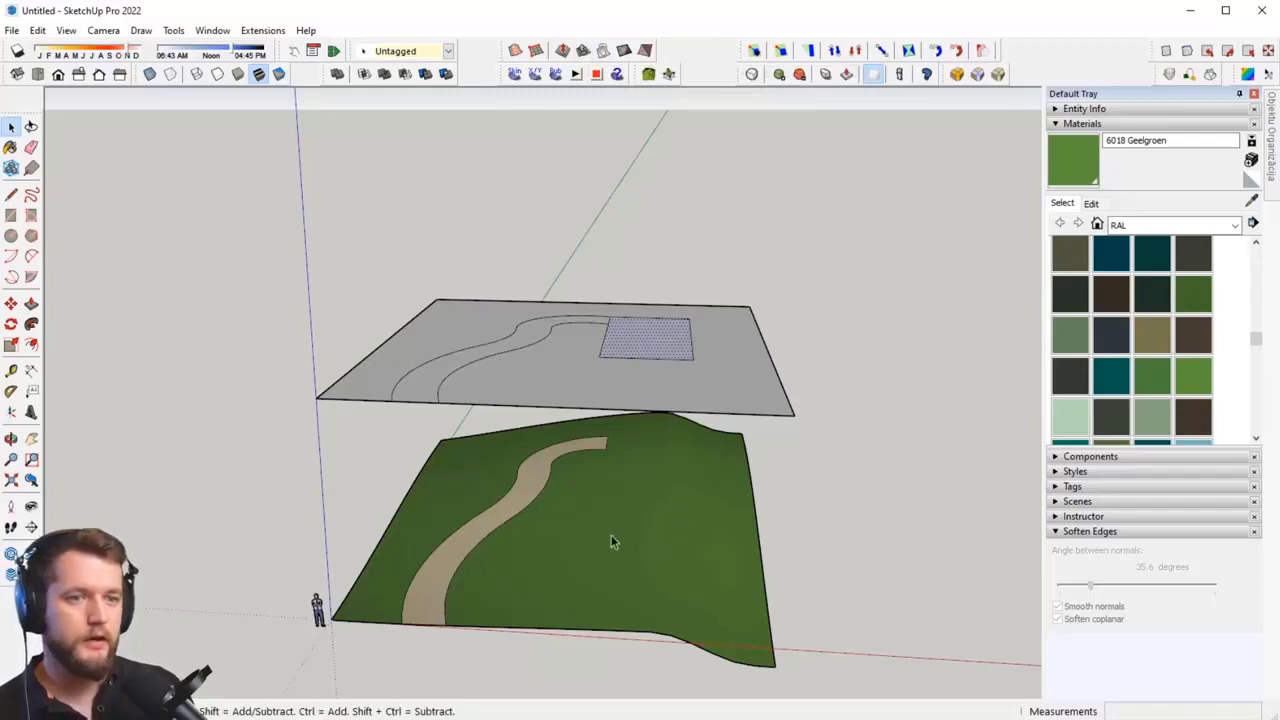
middle_drag(604, 495, 640, 528)
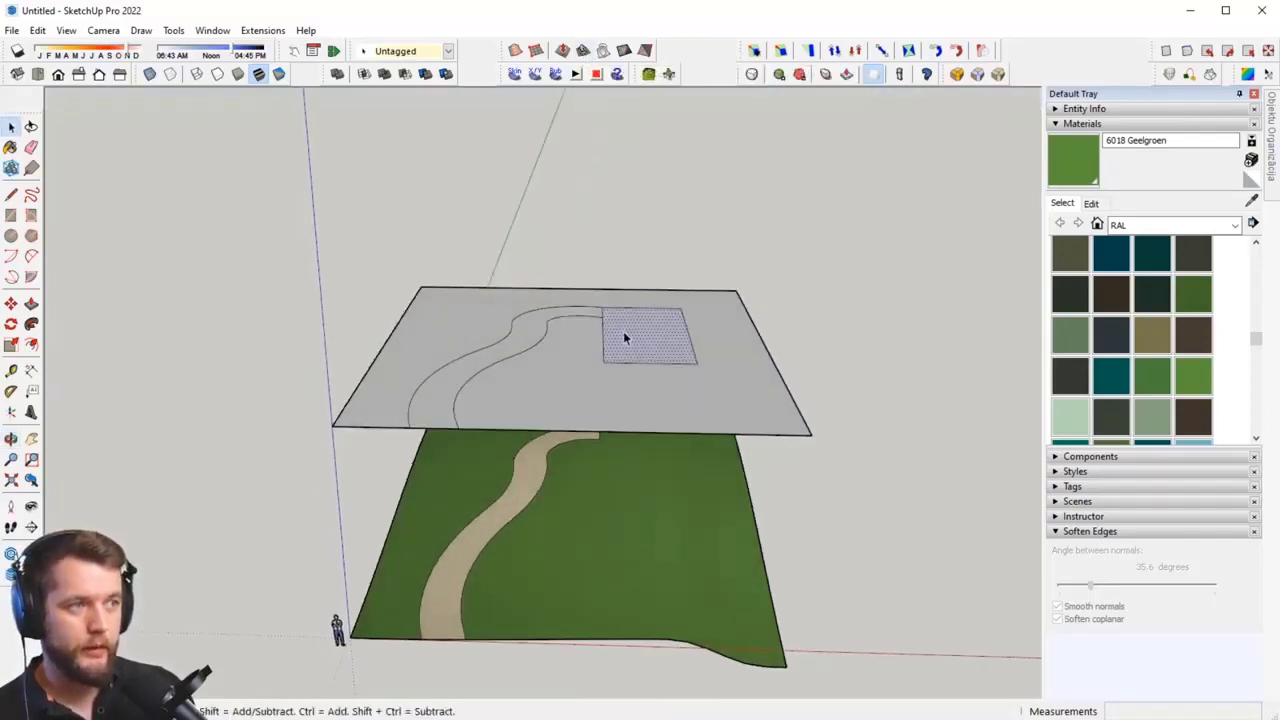
click(583, 54)
middle_drag(717, 493, 646, 543)
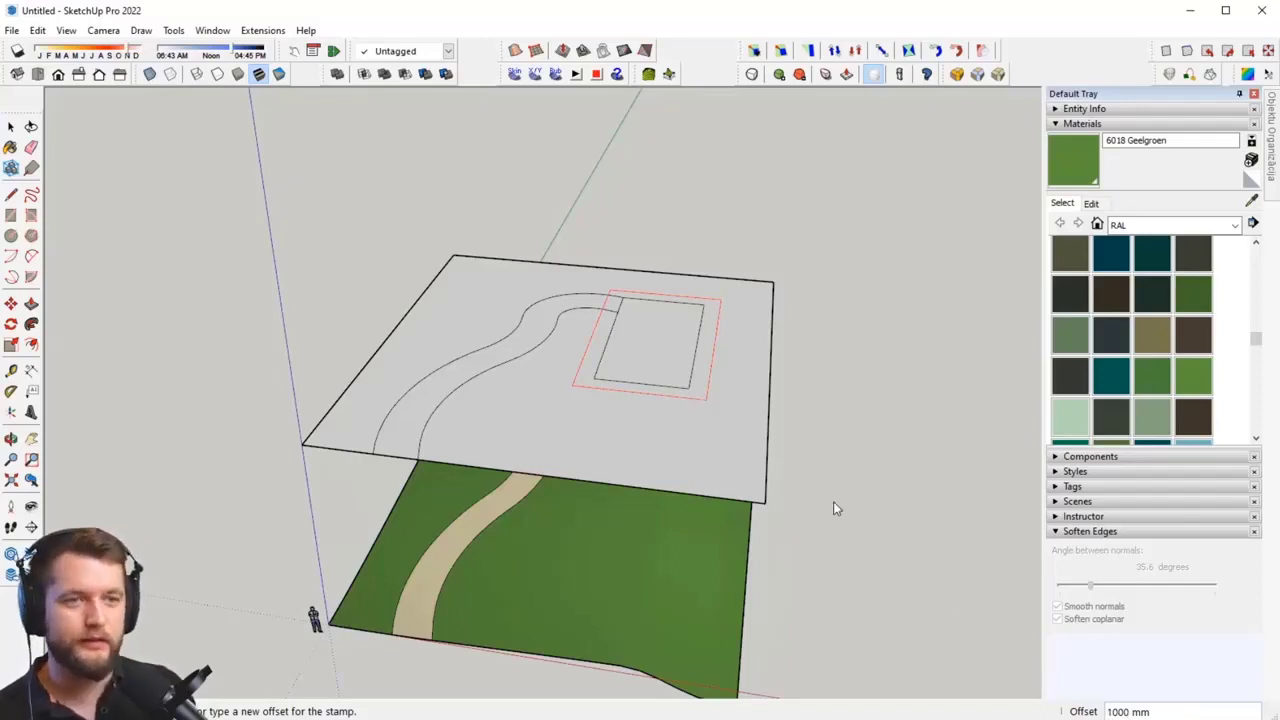
middle_drag(833, 505, 886, 357)
click(667, 487)
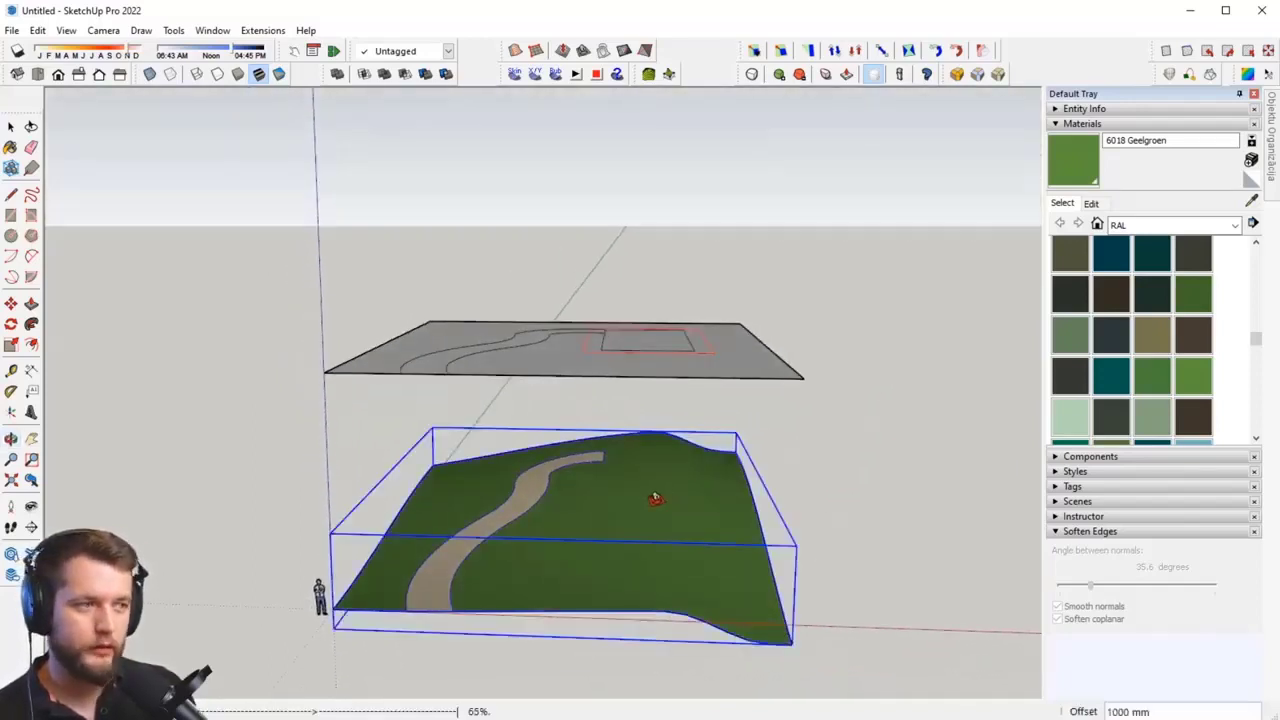
click(660, 497)
scroll(660, 500, up, 3)
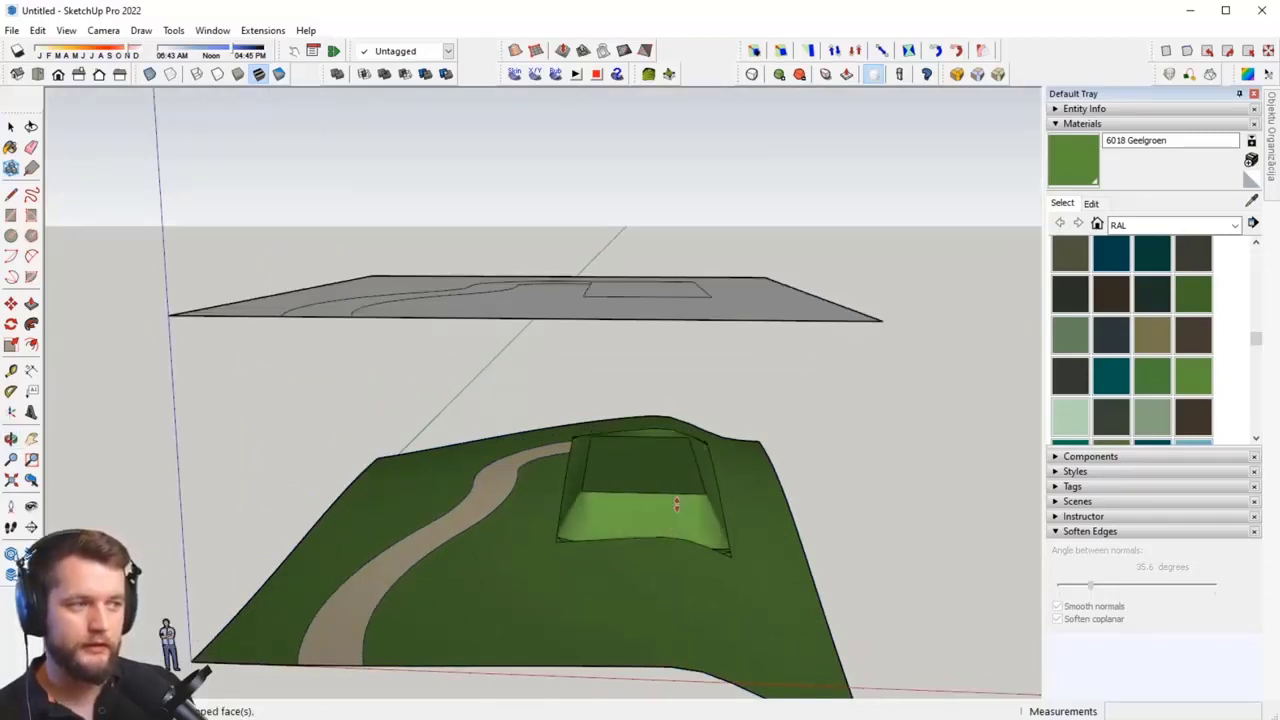
scroll(678, 515, down, 5)
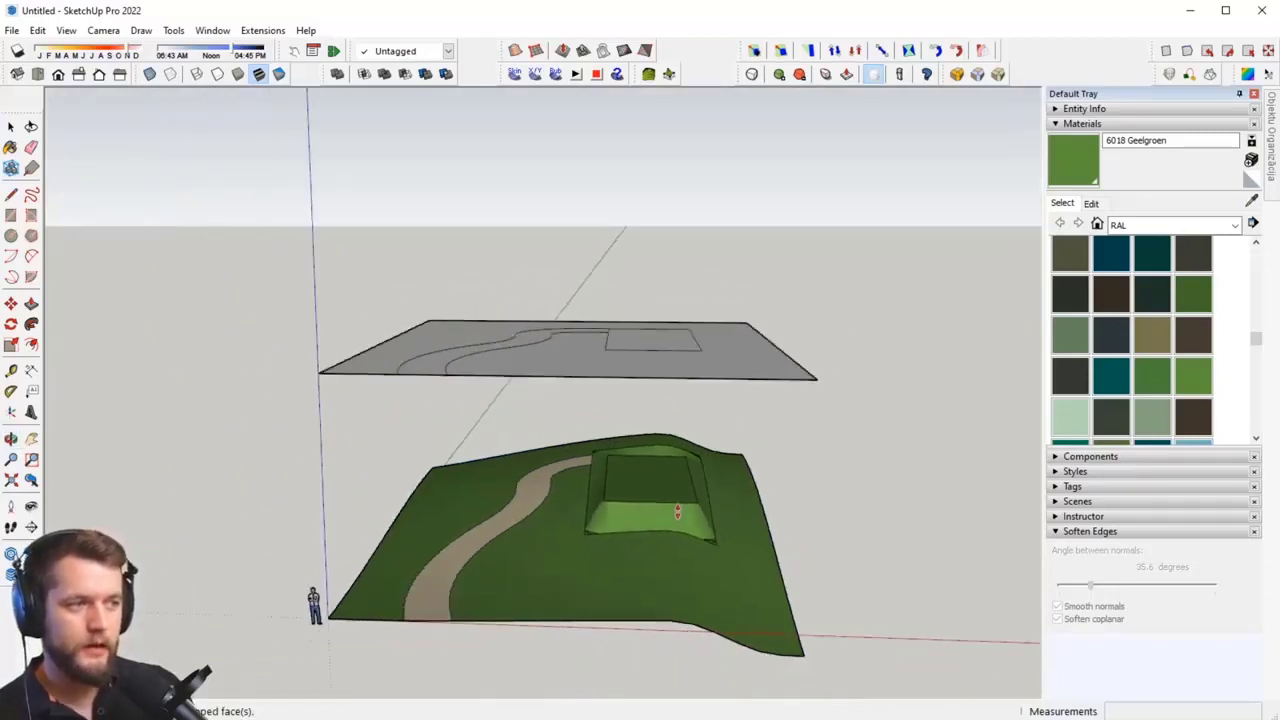
Step: Undo the stamp, reselect the footprint rectangle and set its Stamp offset to 3 m
key(space)
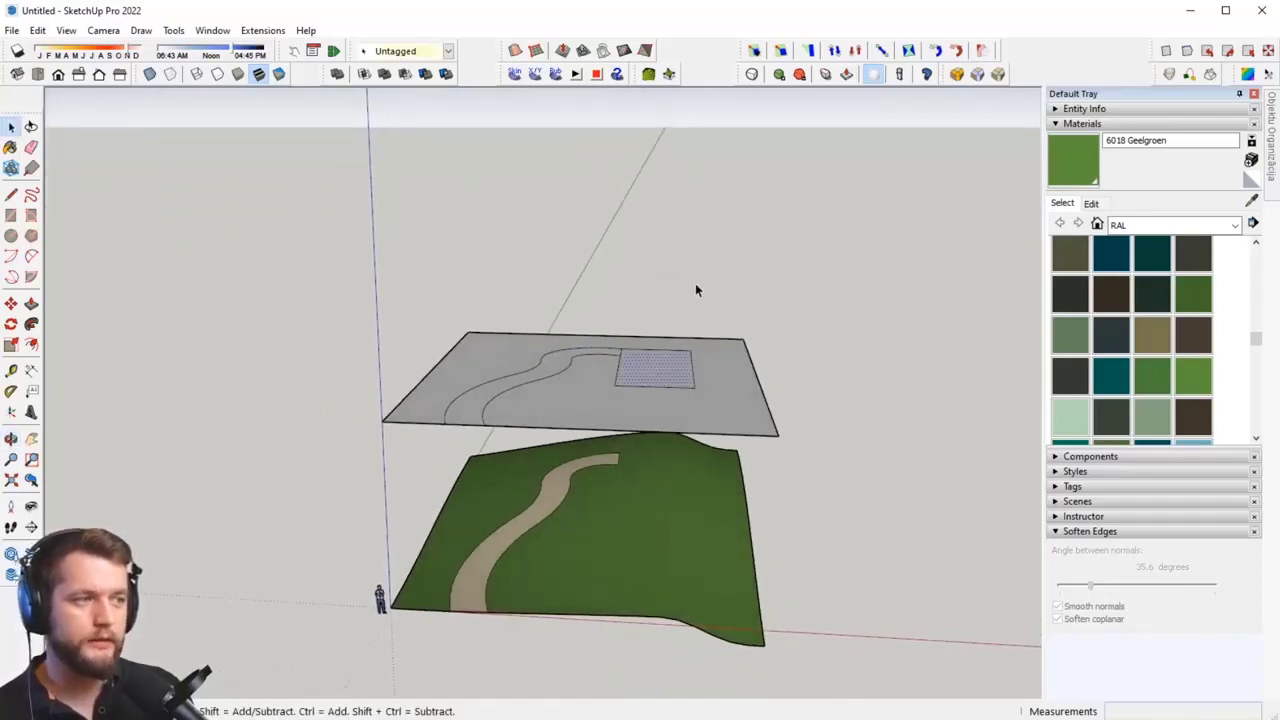
click(703, 226)
click(669, 378)
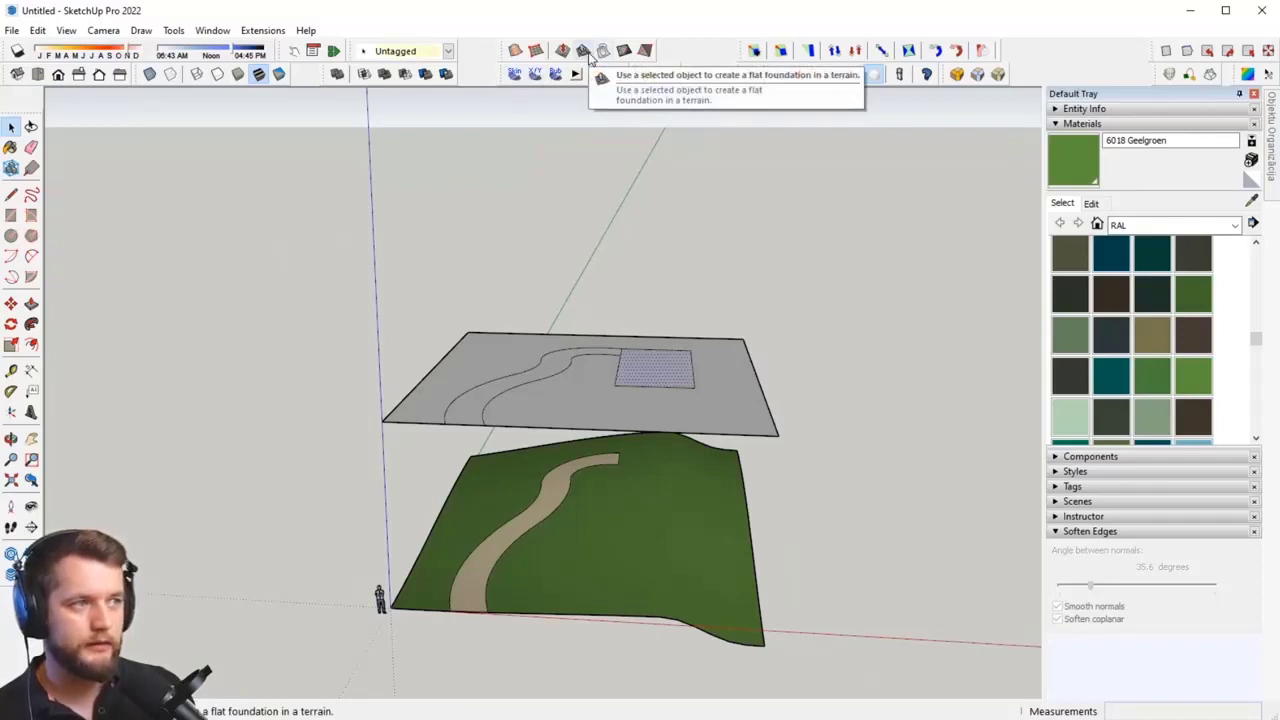
click(585, 52)
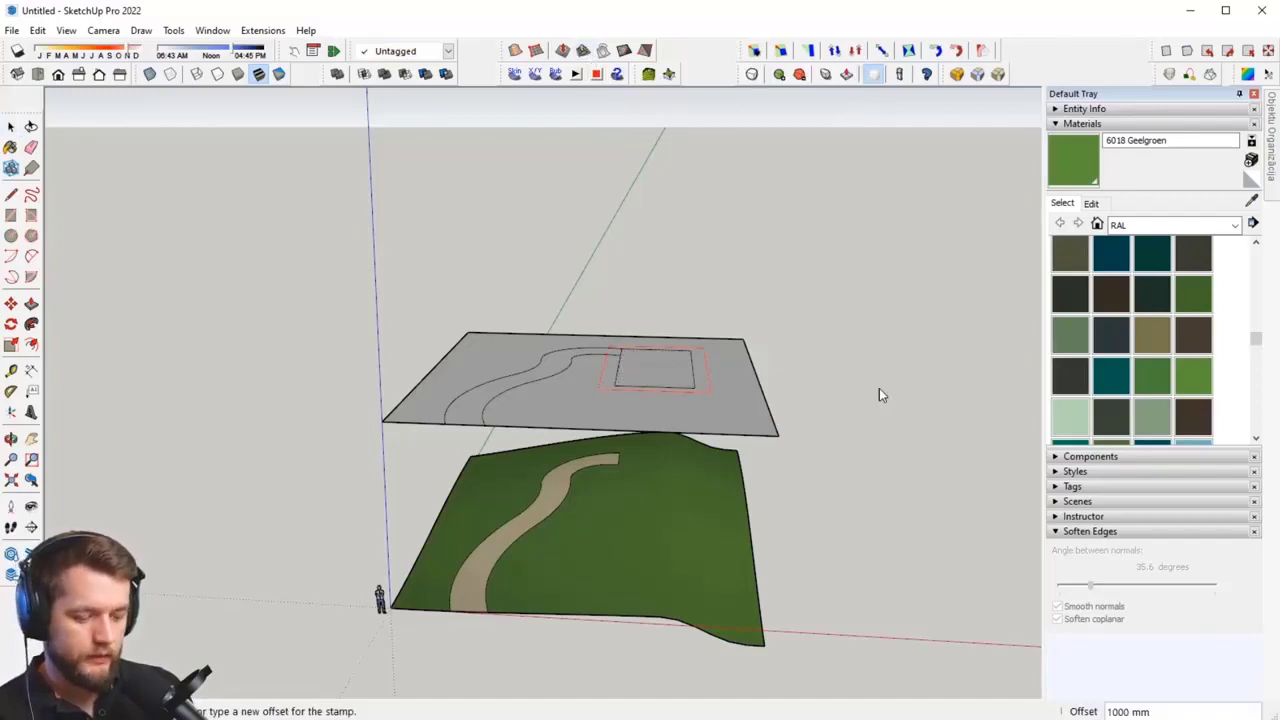
text(3m)
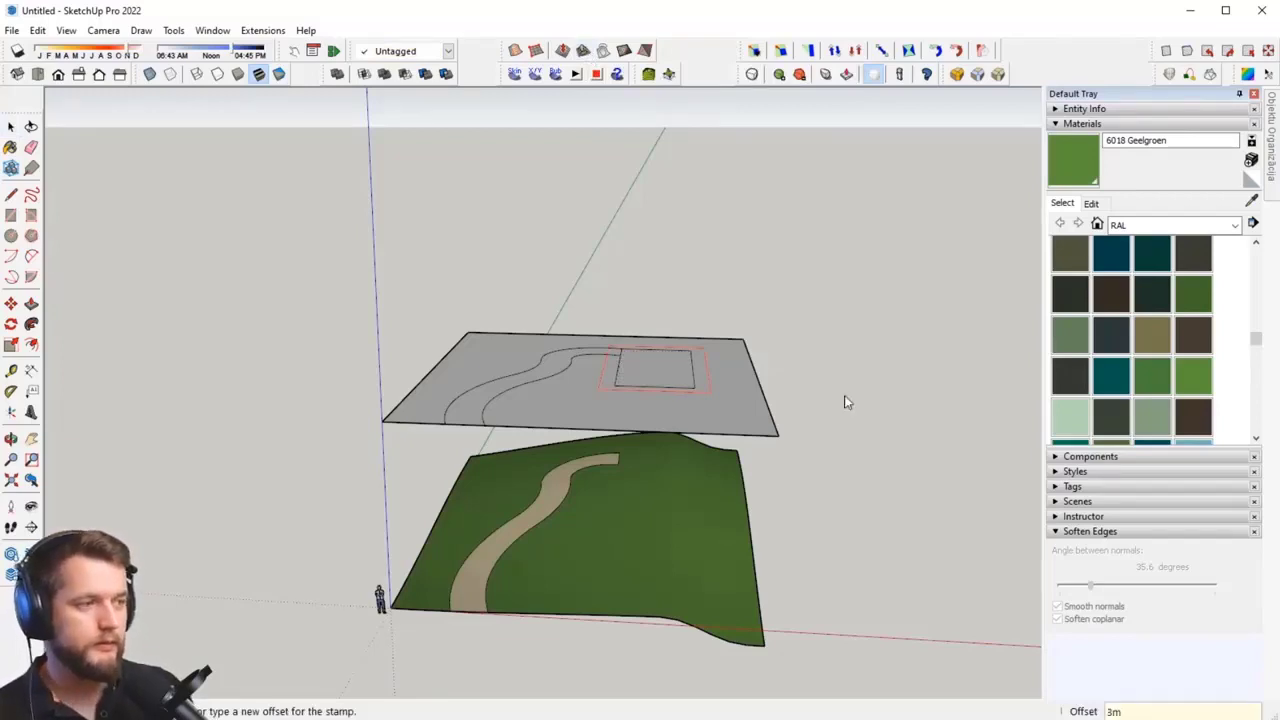
middle_drag(816, 424, 820, 464)
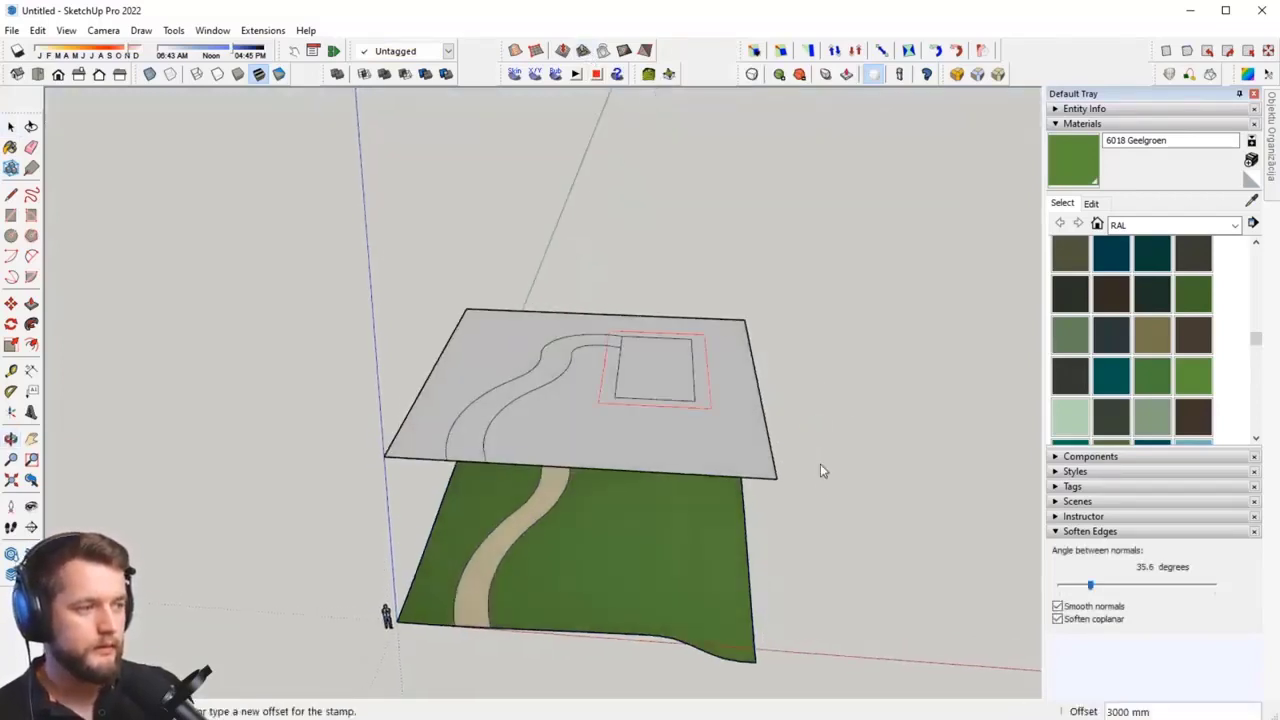
key(space)
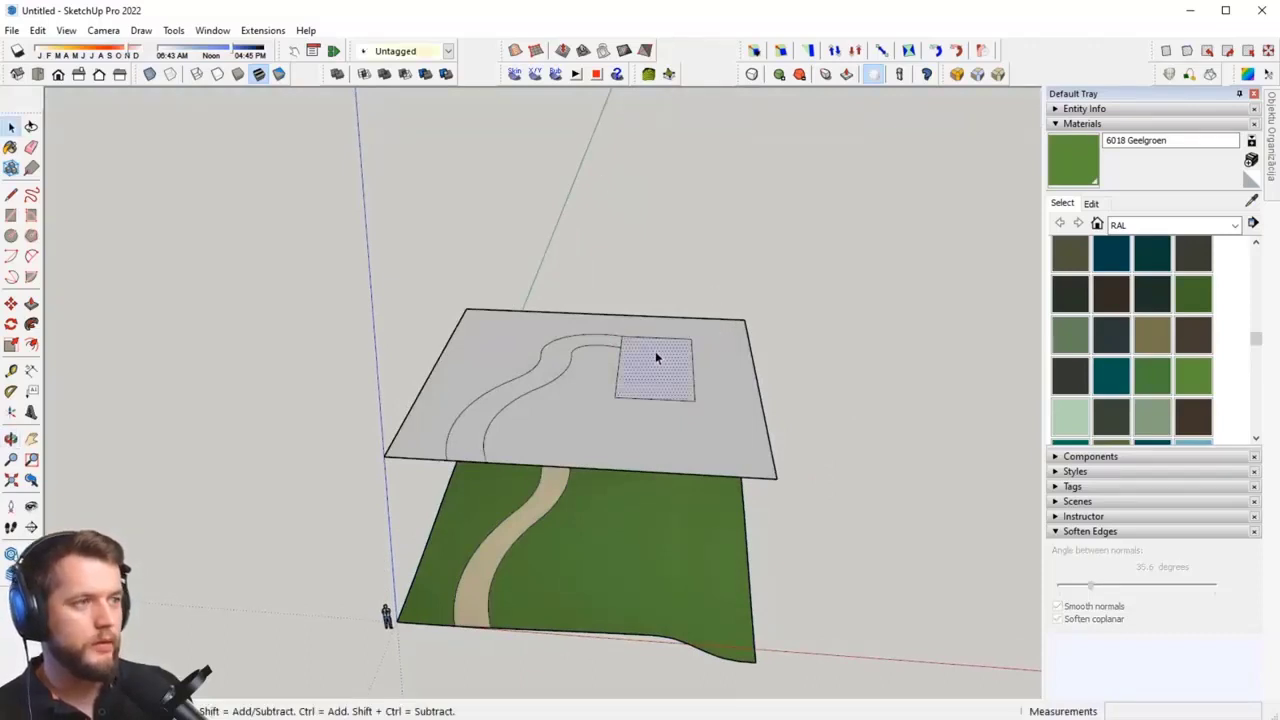
click(583, 50)
middle_drag(819, 335, 665, 410)
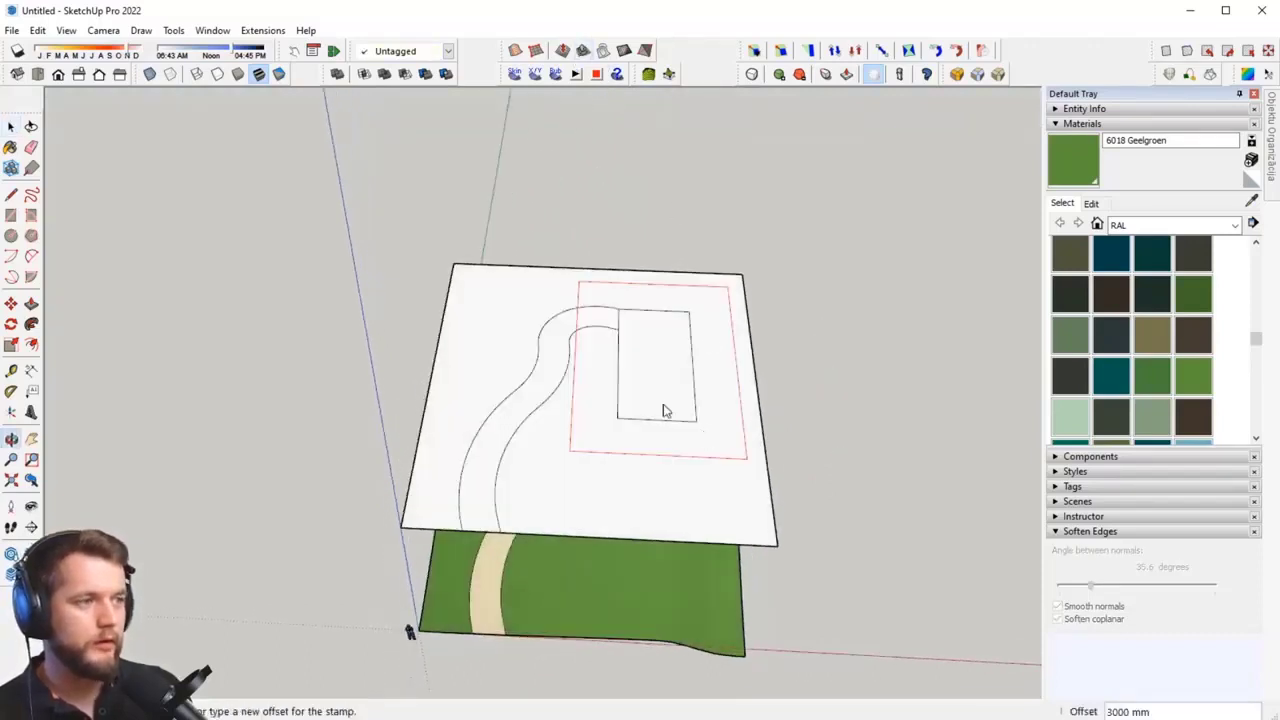
middle_drag(684, 339, 806, 266)
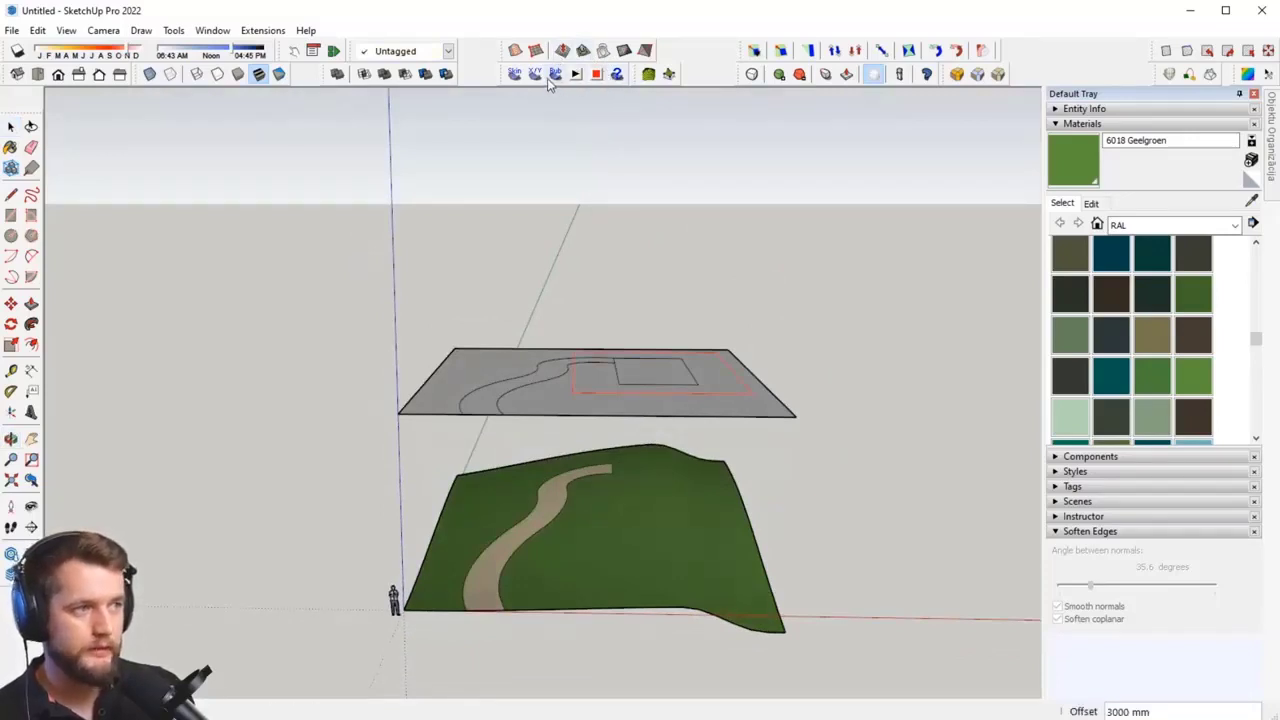
click(583, 50)
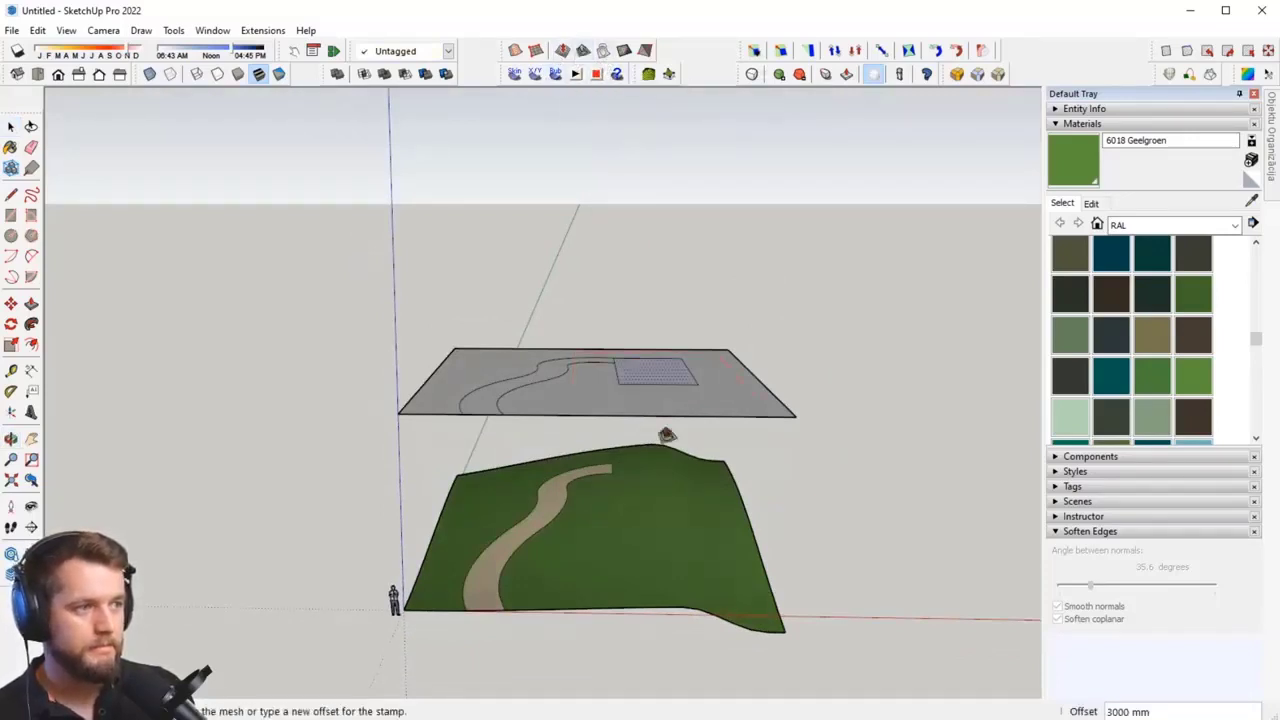
click(677, 512)
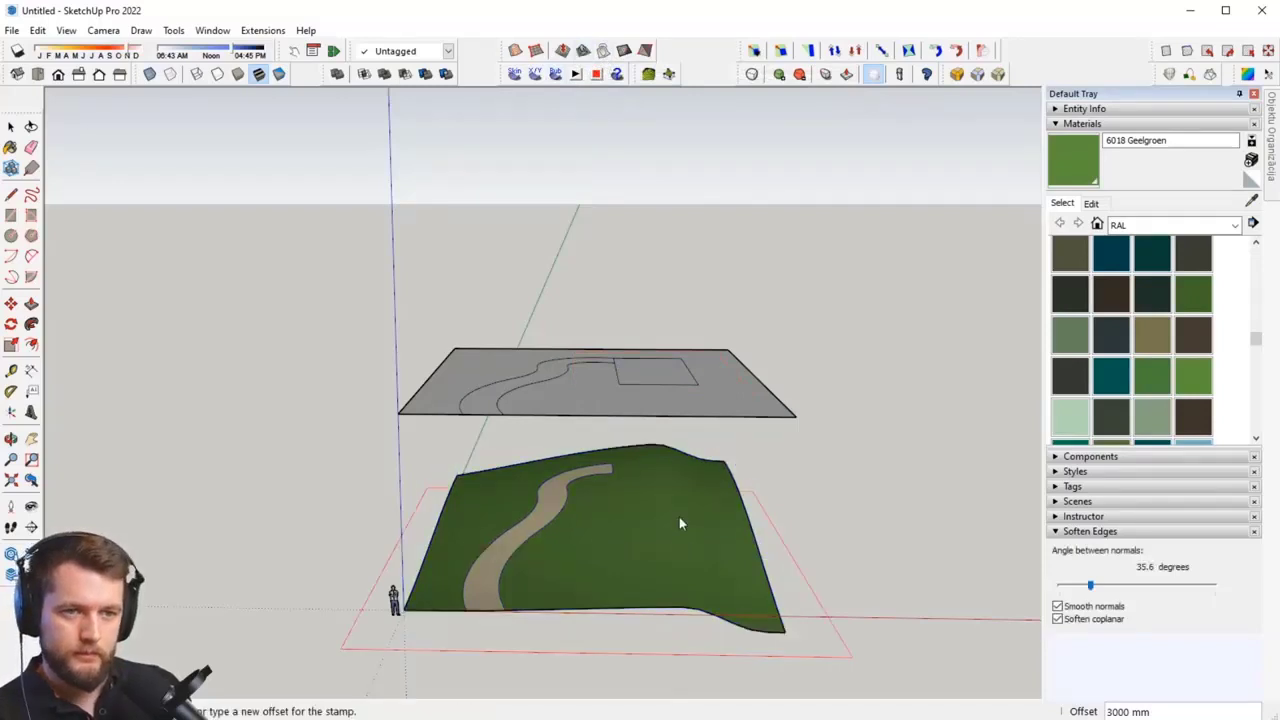
scroll(677, 525, up, 2)
key(space)
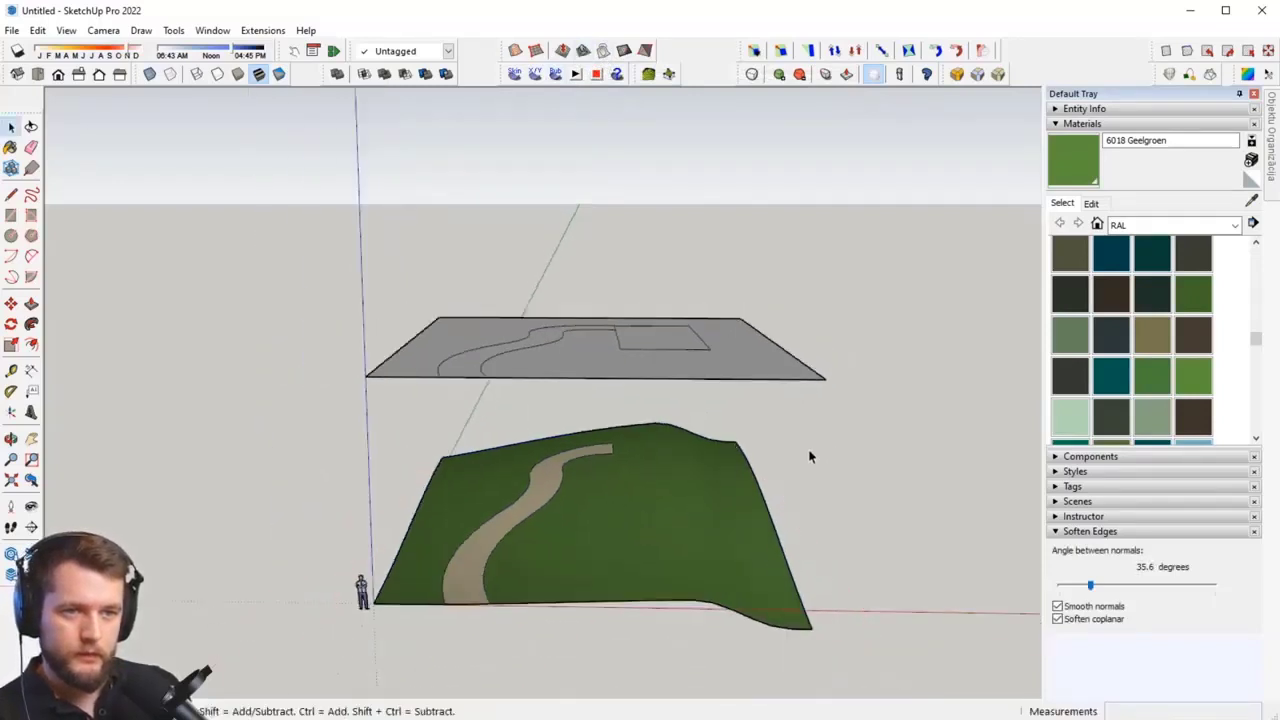
click(809, 455)
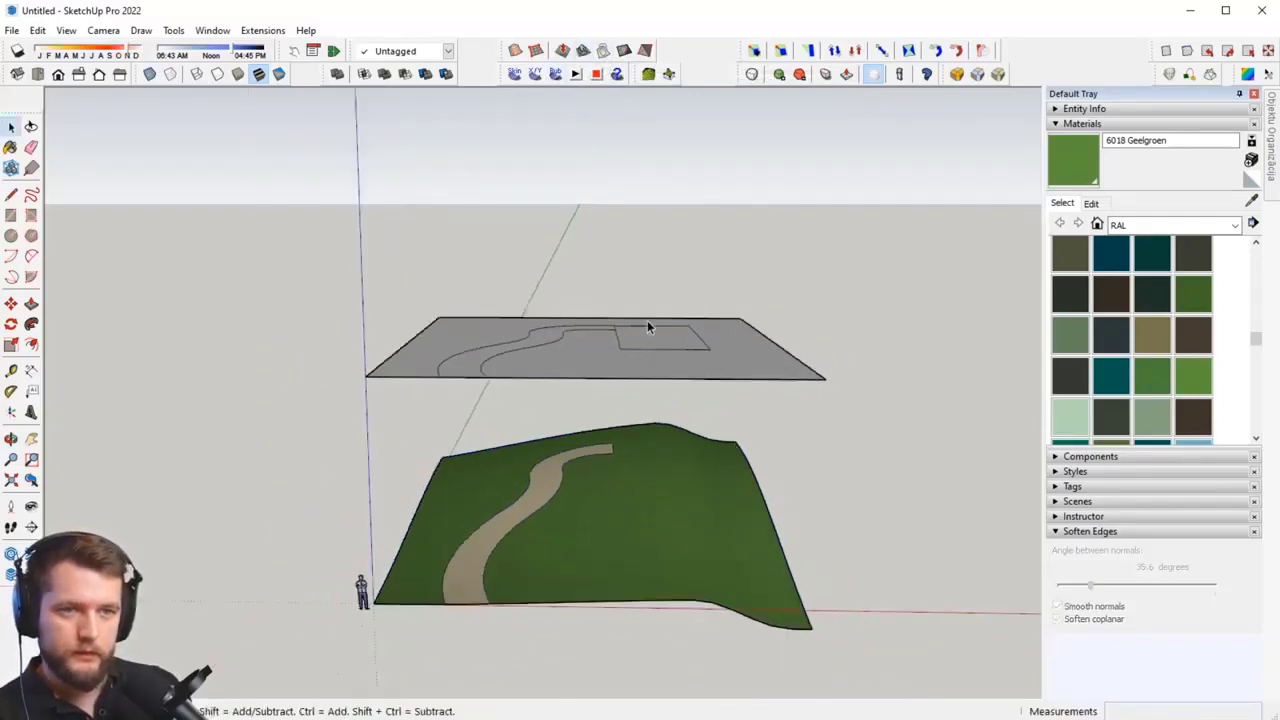
Step: Stamp the footprint rectangle into the terrain with a 3000 mm offset, placing it as a raised building pad
click(592, 52)
click(708, 440)
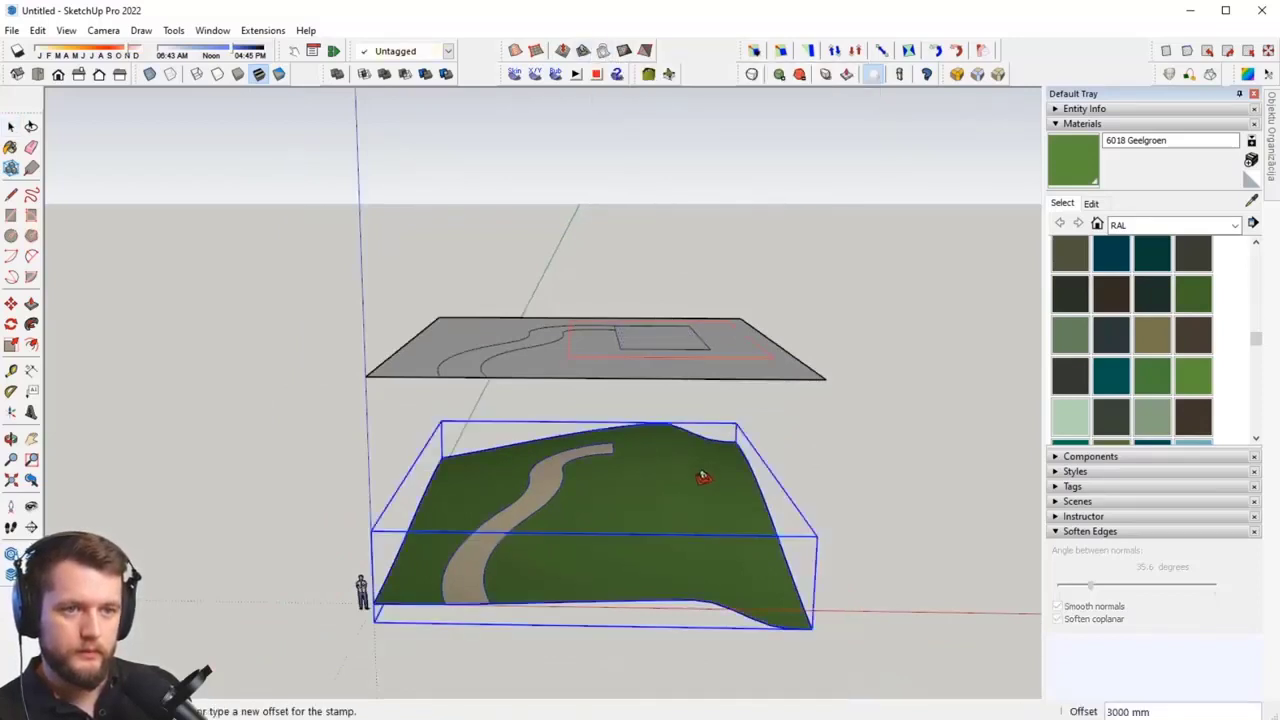
scroll(707, 490, up, 2)
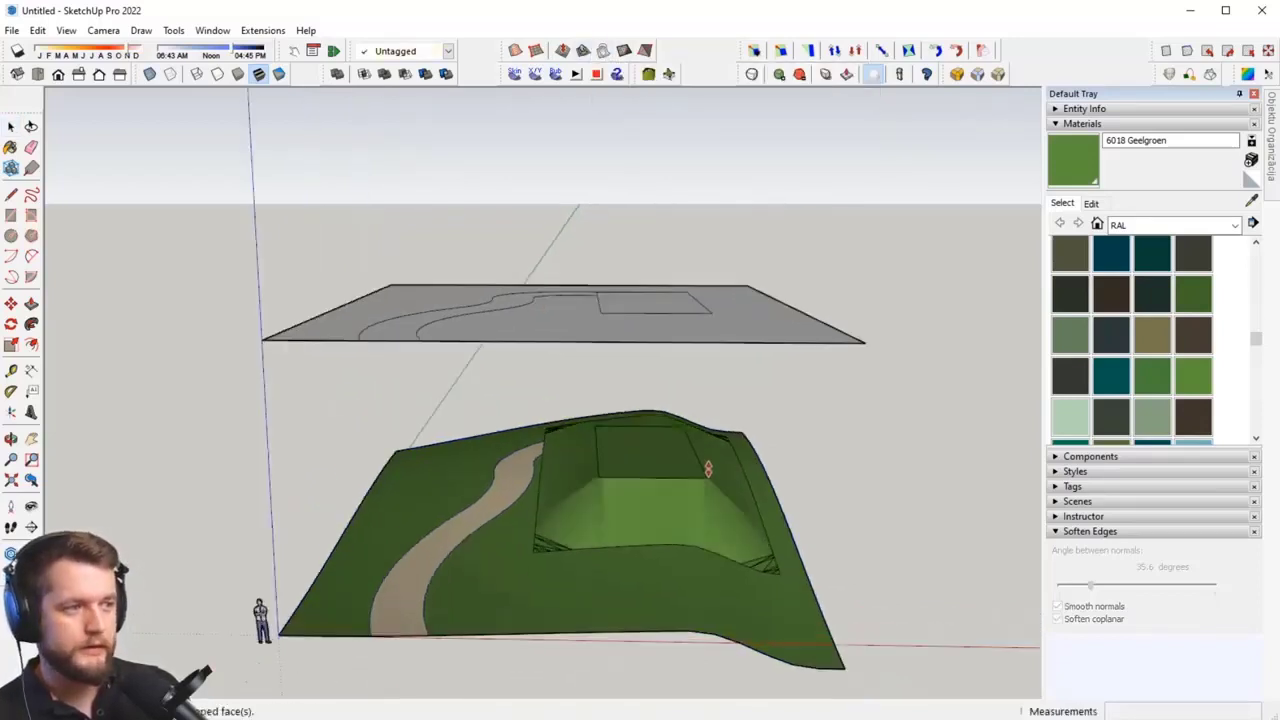
middle_drag(699, 490, 894, 500)
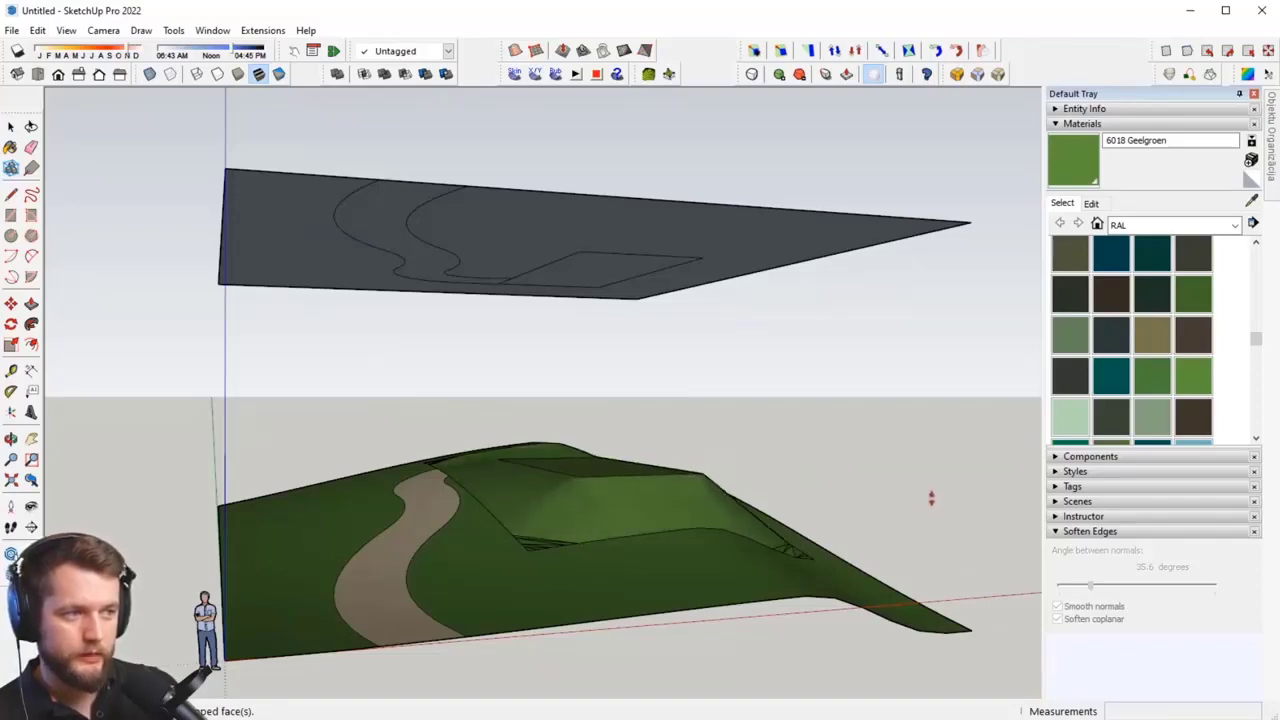
click(931, 498)
Step: Open the terrain group, select all its geometry and soften the edges to about 50.2 degrees between normals
scroll(750, 470, down, 2)
middle_drag(755, 465, 636, 601)
key(space)
click(706, 602)
scroll(702, 575, up, 3)
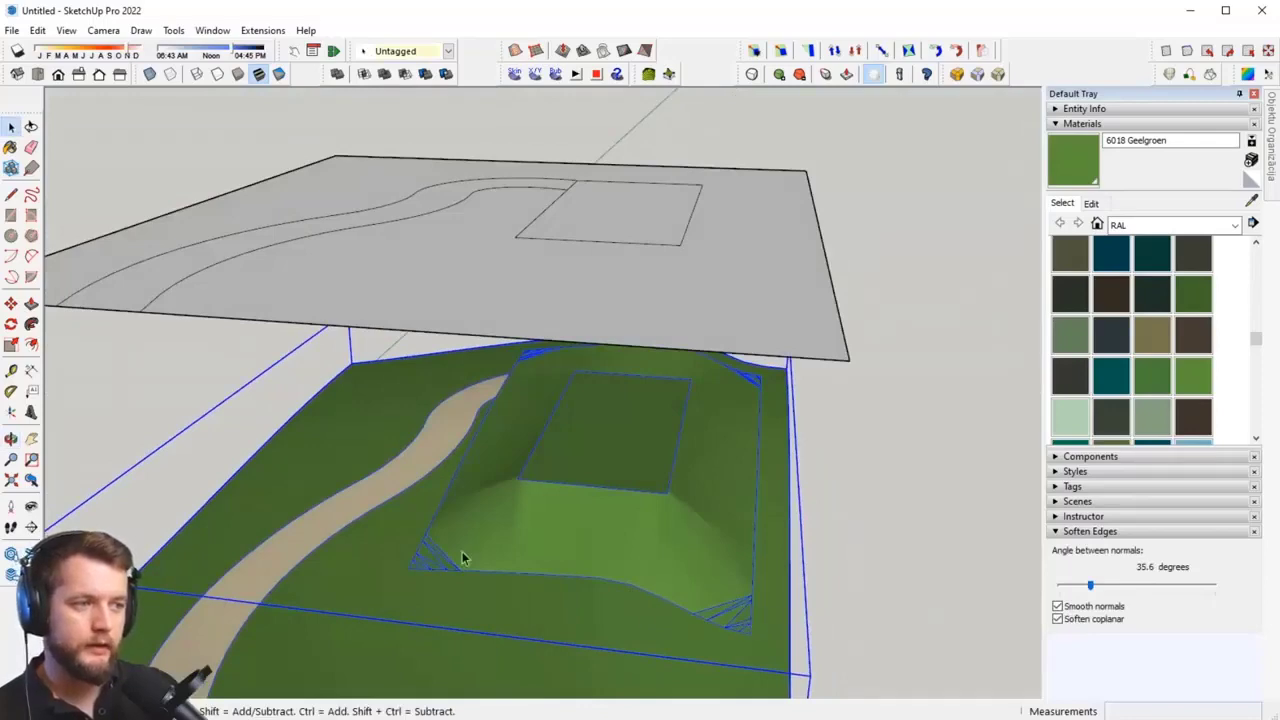
scroll(510, 577, down, 3)
middle_drag(506, 586, 670, 475)
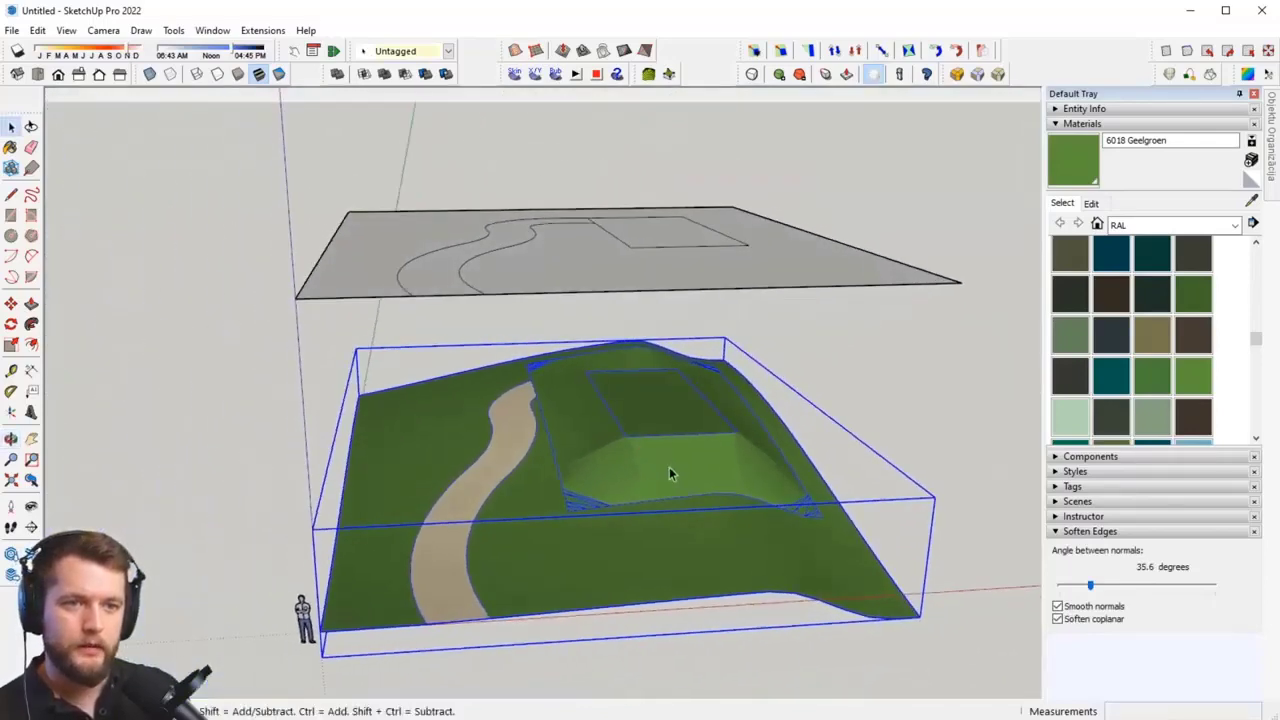
double_click(600, 488)
triple_click(588, 494)
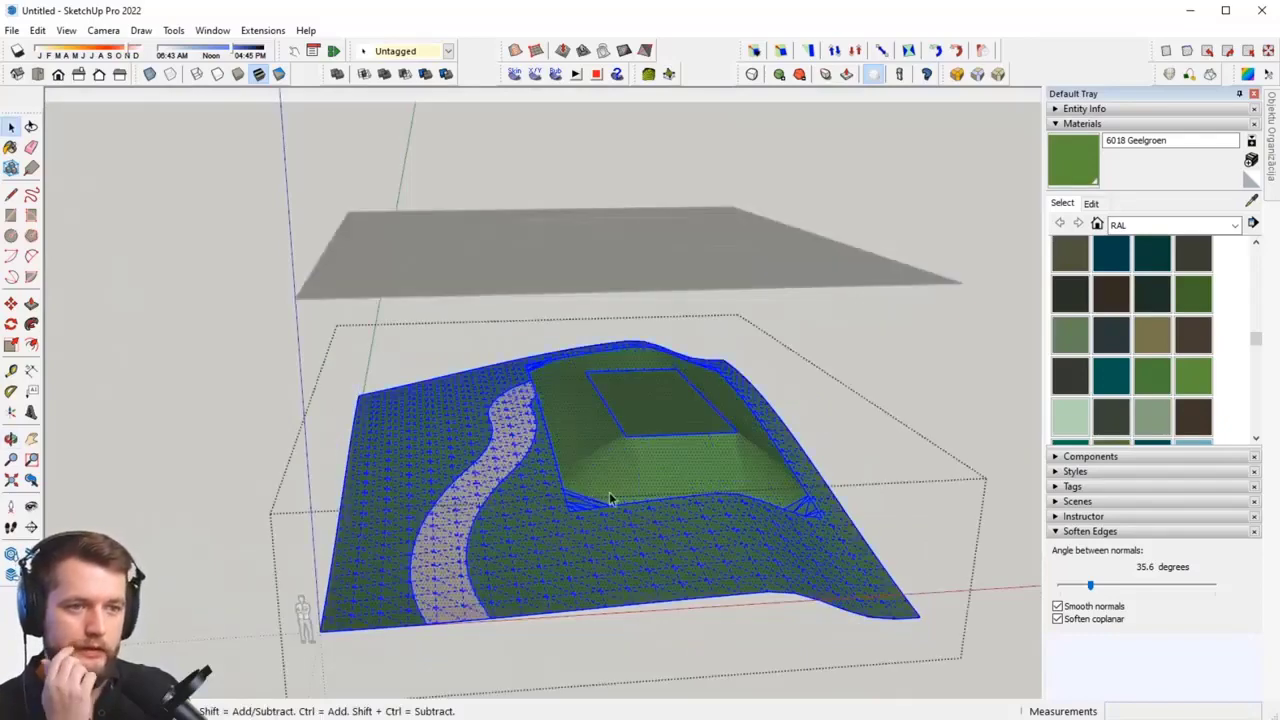
triple_click(613, 496)
drag(1093, 591, 1105, 591)
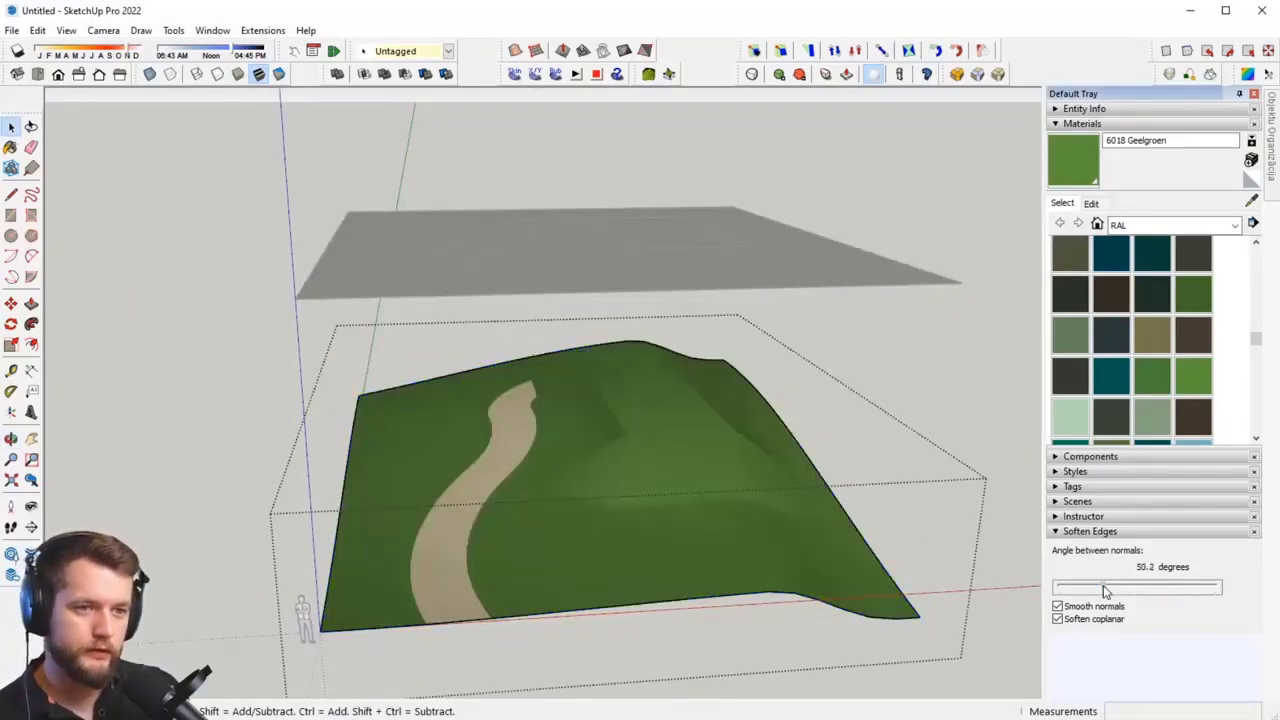
Step: Close the terrain group and drape the path face from the floating plane onto the stamped terrain again
scroll(705, 497, up, 4)
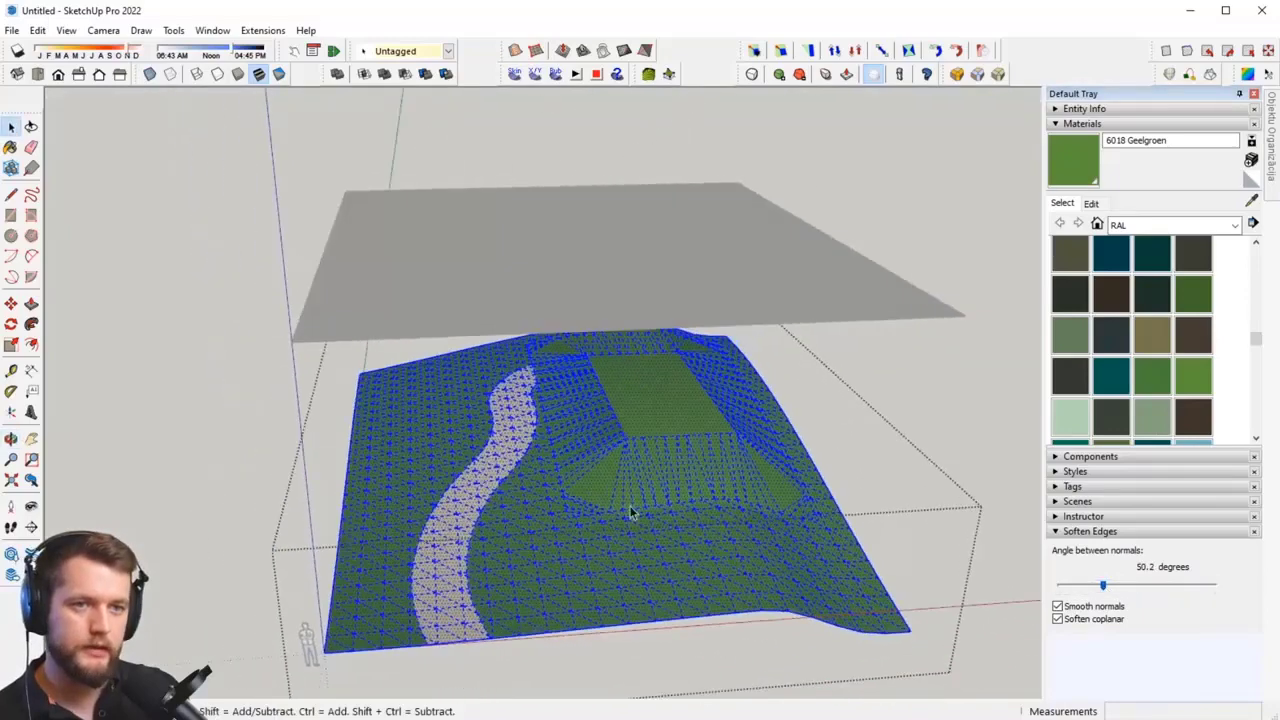
click(569, 491)
scroll(569, 491, up, 4)
scroll(548, 360, up, 2)
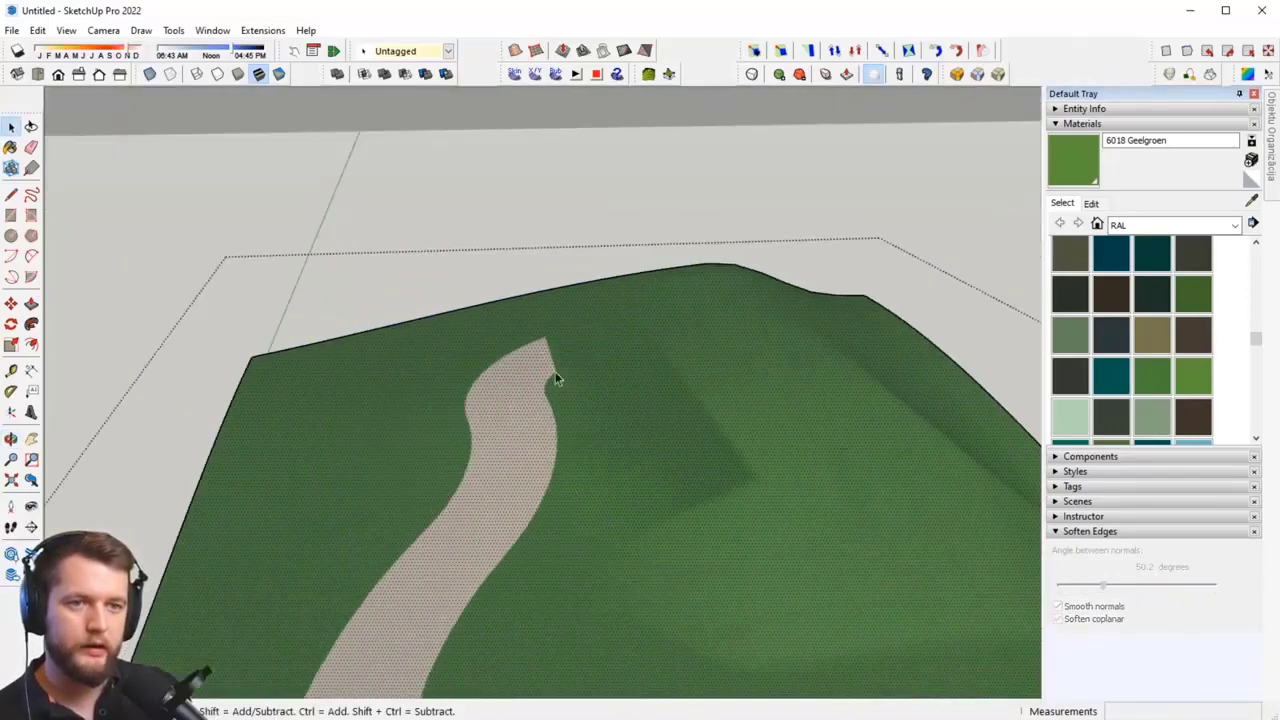
middle_drag(640, 358, 670, 330)
click(877, 160)
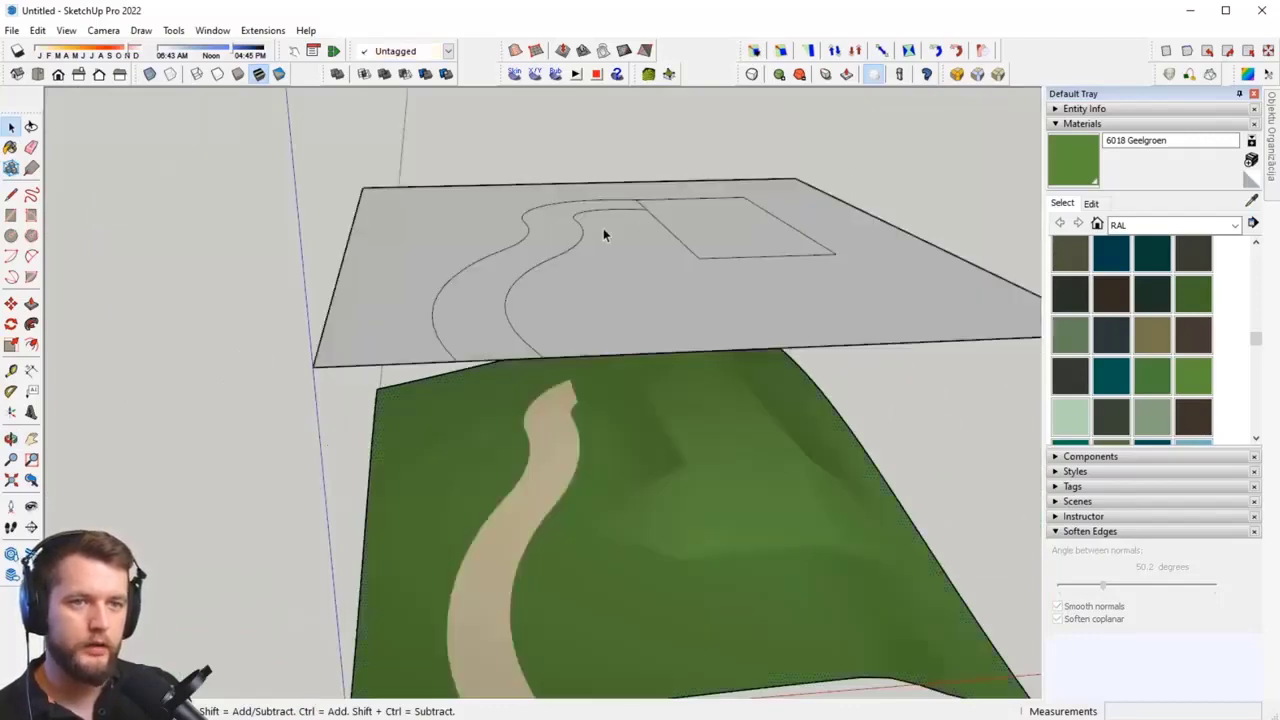
click(565, 245)
middle_drag(574, 240, 531, 229)
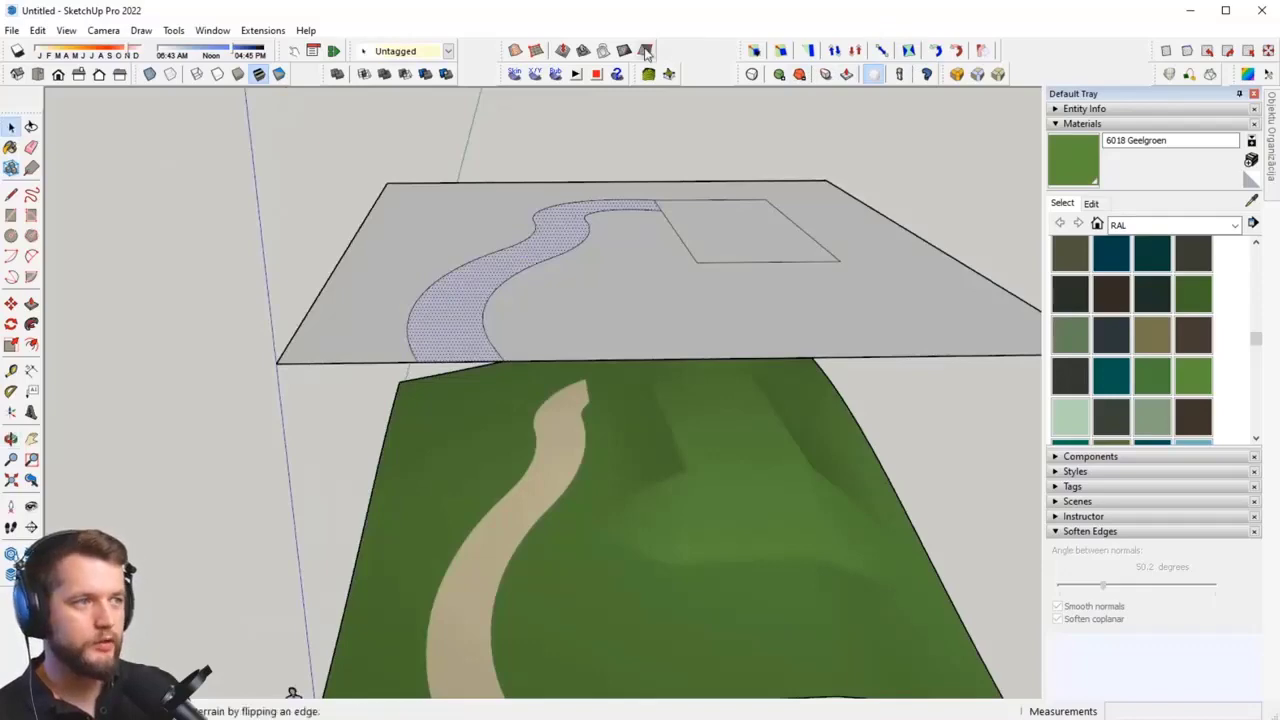
click(606, 53)
click(606, 459)
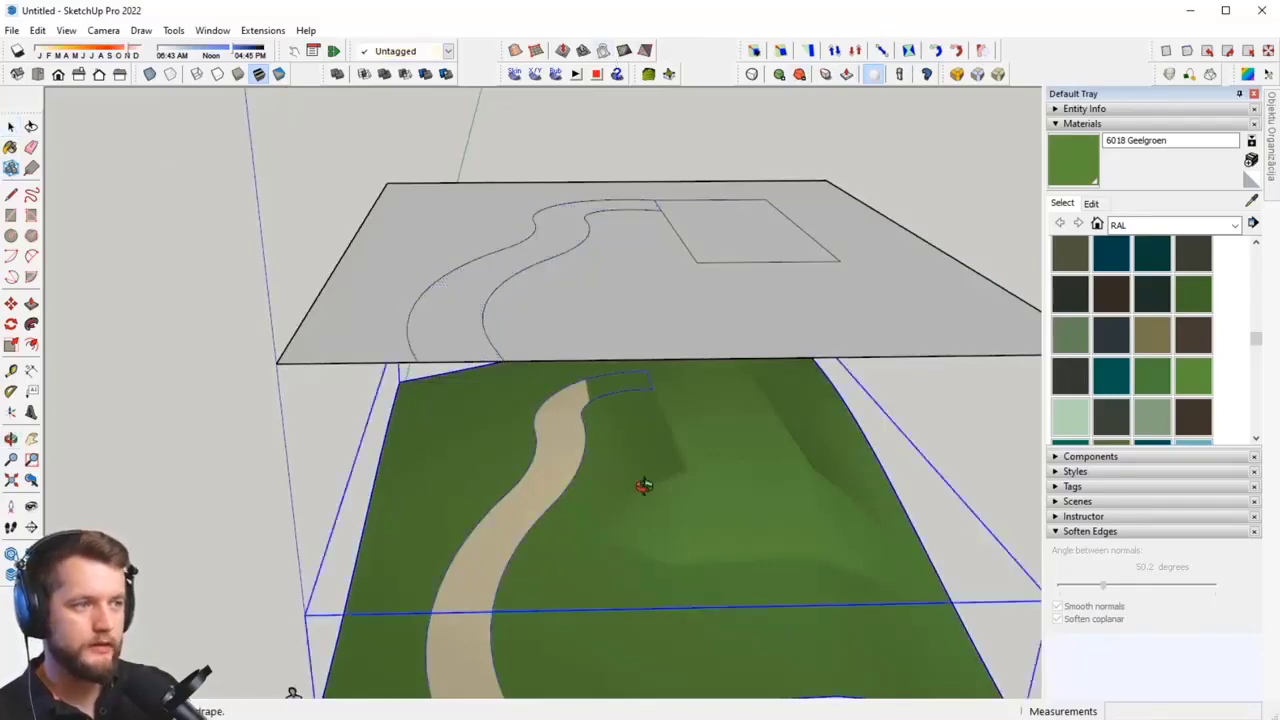
Step: Open the terrain group and paint the missing path end with 1015 Lichtivoor sampled from the existing path
middle_drag(646, 486, 562, 436)
key(space)
double_click(523, 441)
scroll(523, 441, up, 5)
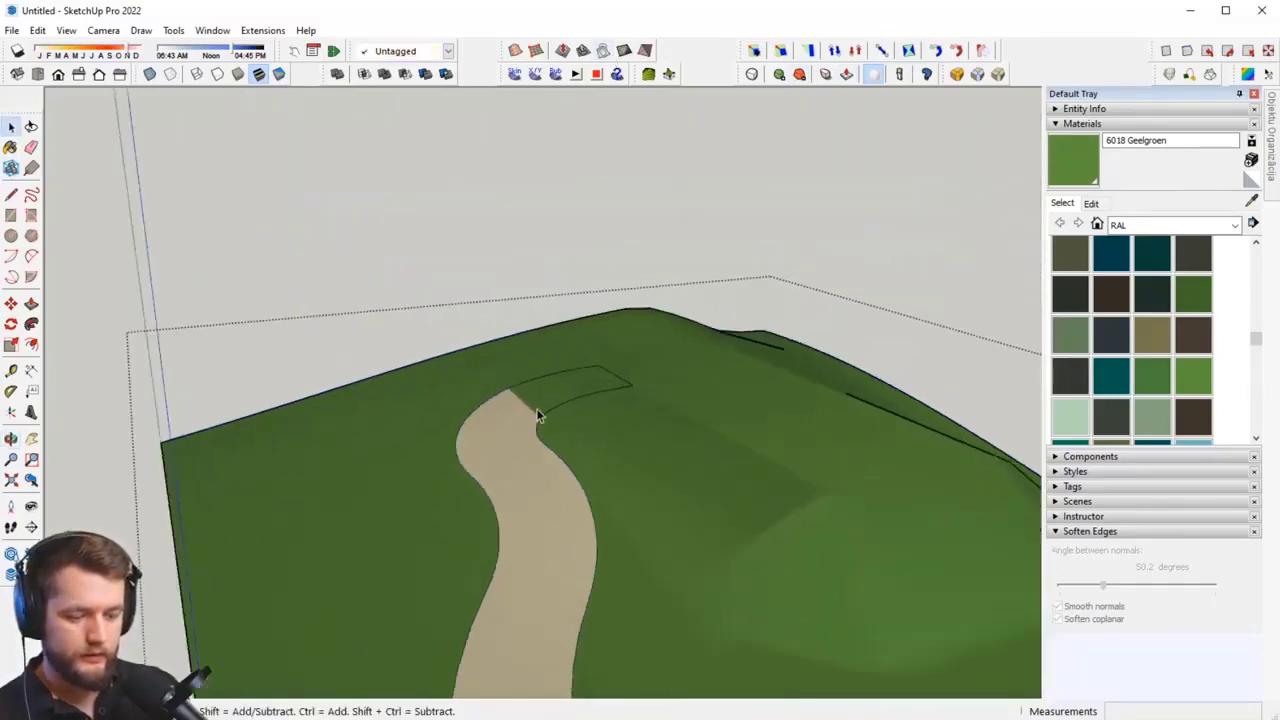
key(b)
alt+click(520, 402)
click(570, 378)
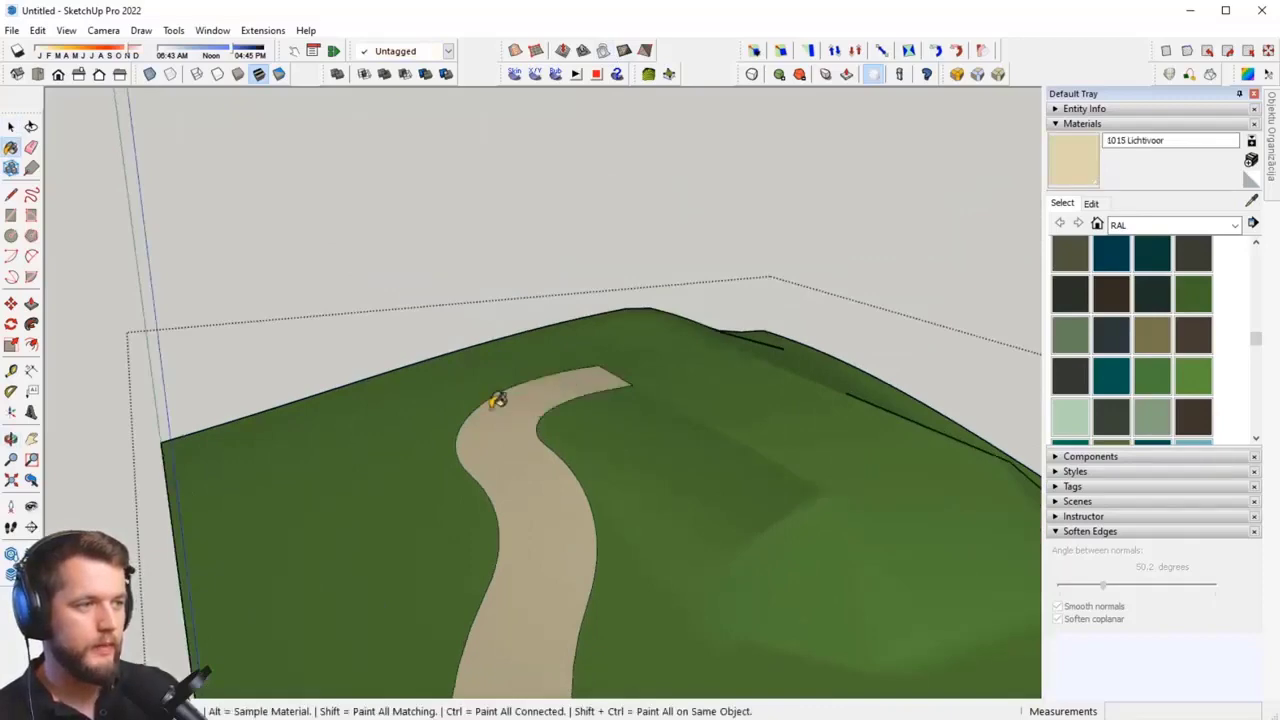
Step: Leave the terrain group and turn the whole floating plane with its path and footprint into a group
key(space)
scroll(662, 425, down, 5)
middle_drag(662, 425, 622, 280)
click(640, 280)
triple_click(547, 299)
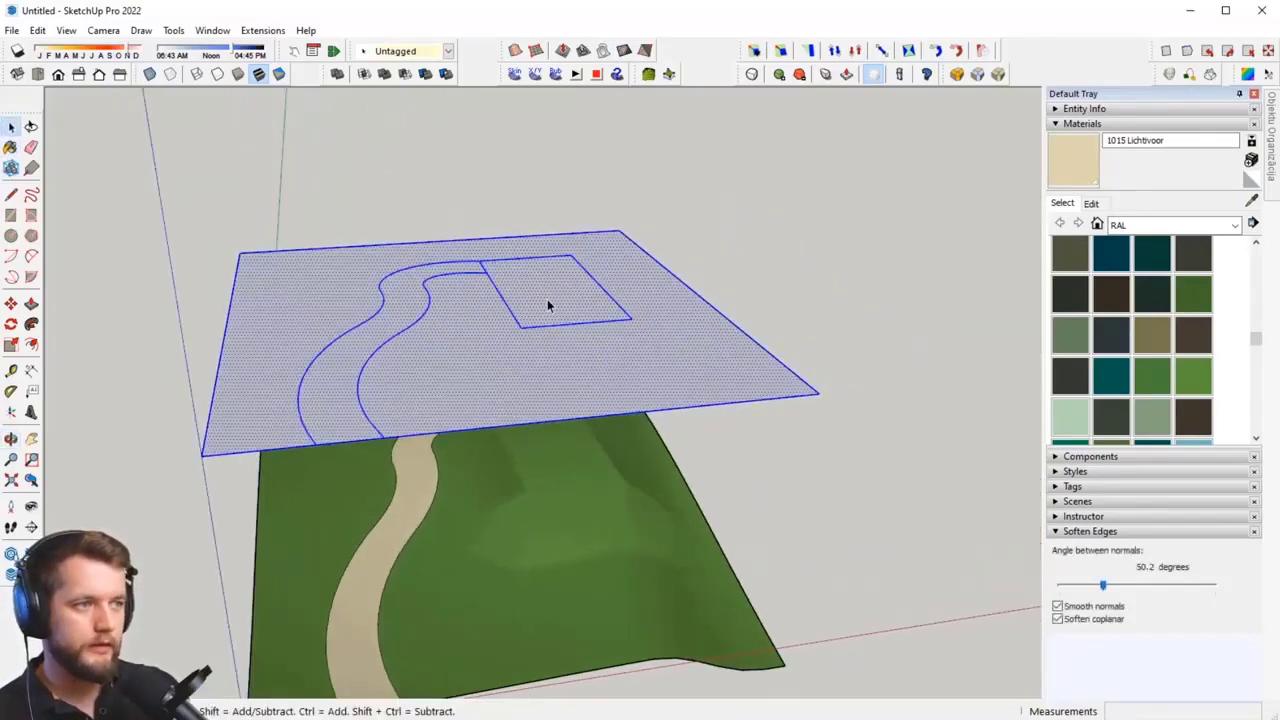
right_click(547, 299)
click(640, 436)
Step: Trace the footprint on the floating plane with a rectangle and extrude it up about 3 m into a block
middle_drag(600, 380, 573, 317)
key(r)
click(482, 248)
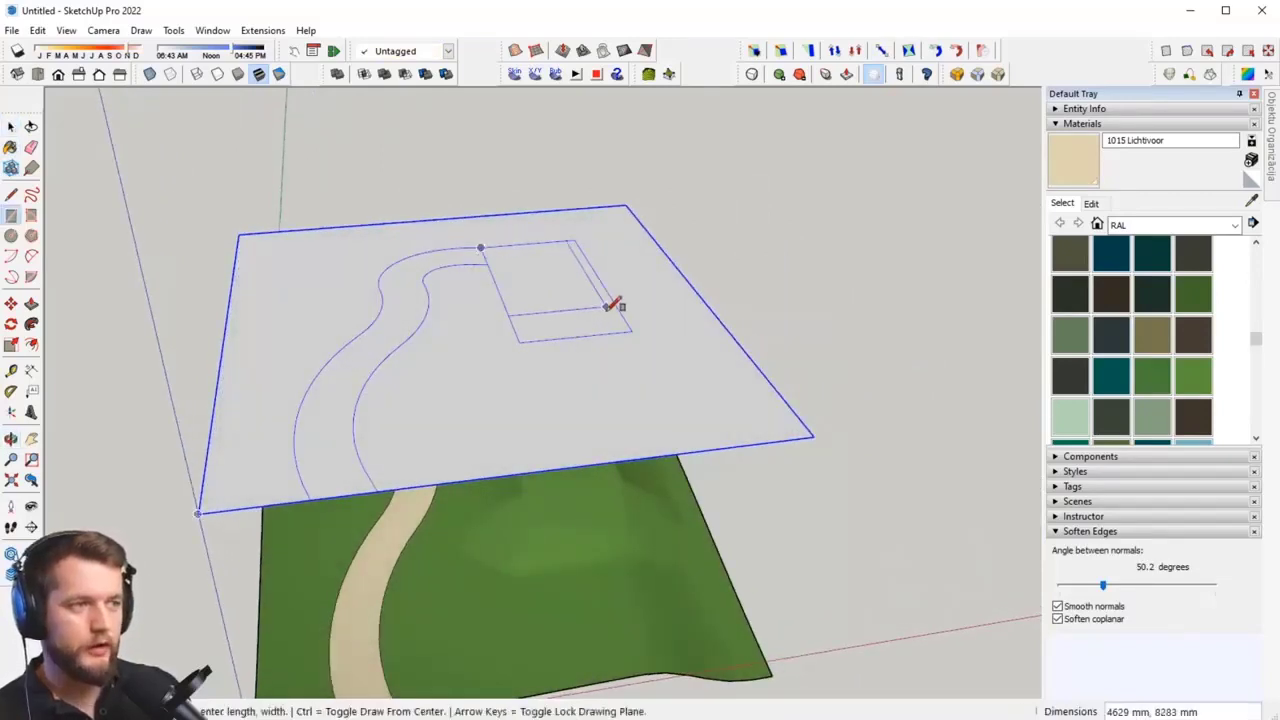
click(631, 330)
middle_drag(605, 325, 602, 294)
key(p)
click(603, 291)
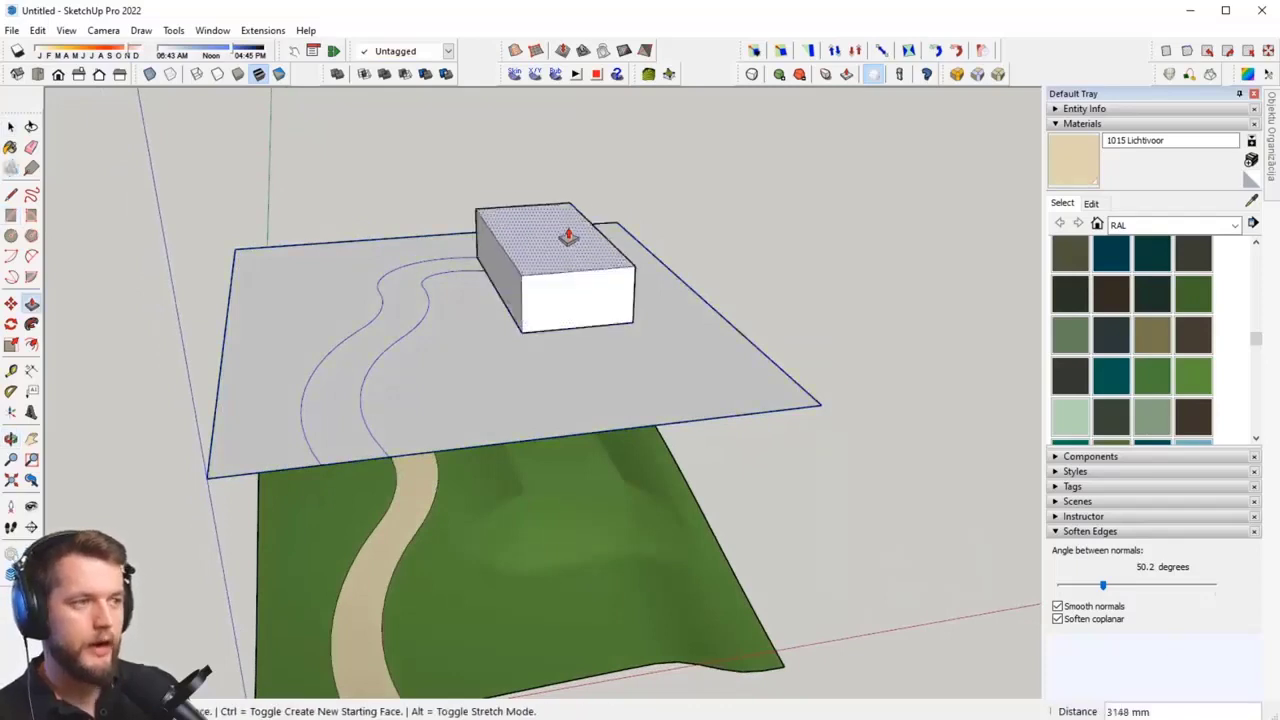
click(571, 251)
Step: Draw a lengthwise centre line between the block's short top edges and move it up to form a gable roof
key(l)
middle_drag(571, 251, 509, 162)
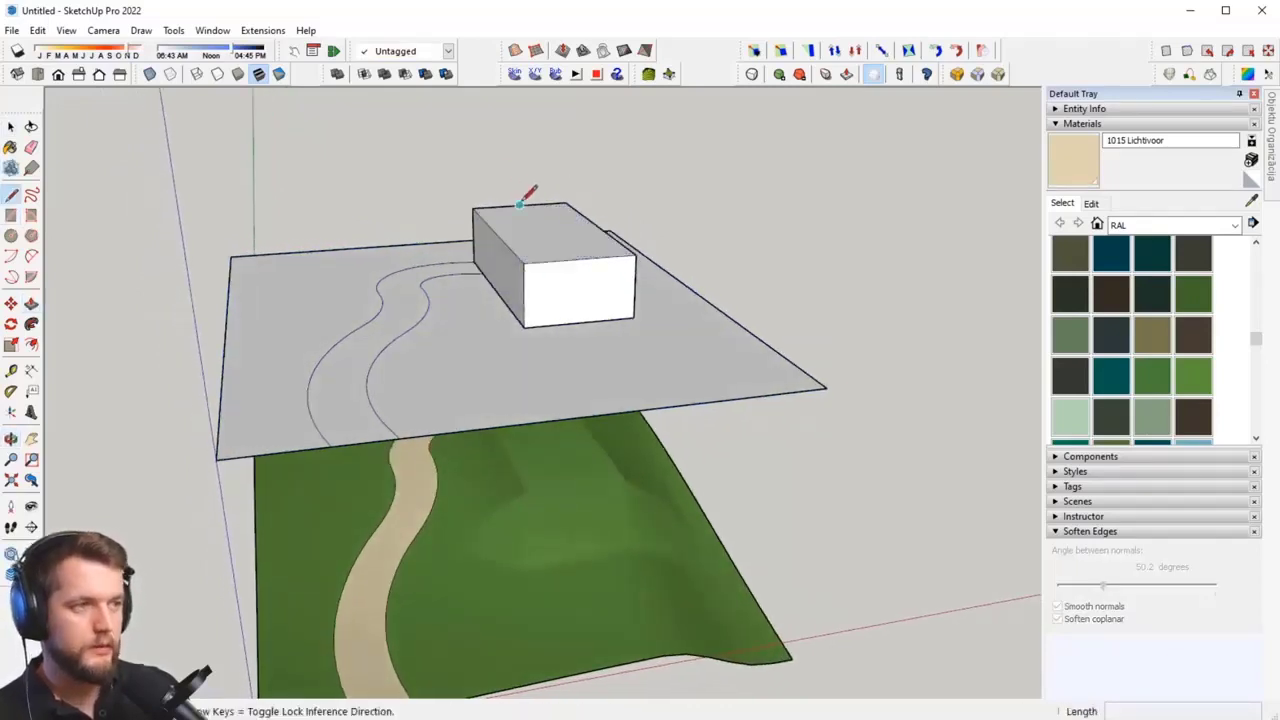
click(519, 204)
click(580, 262)
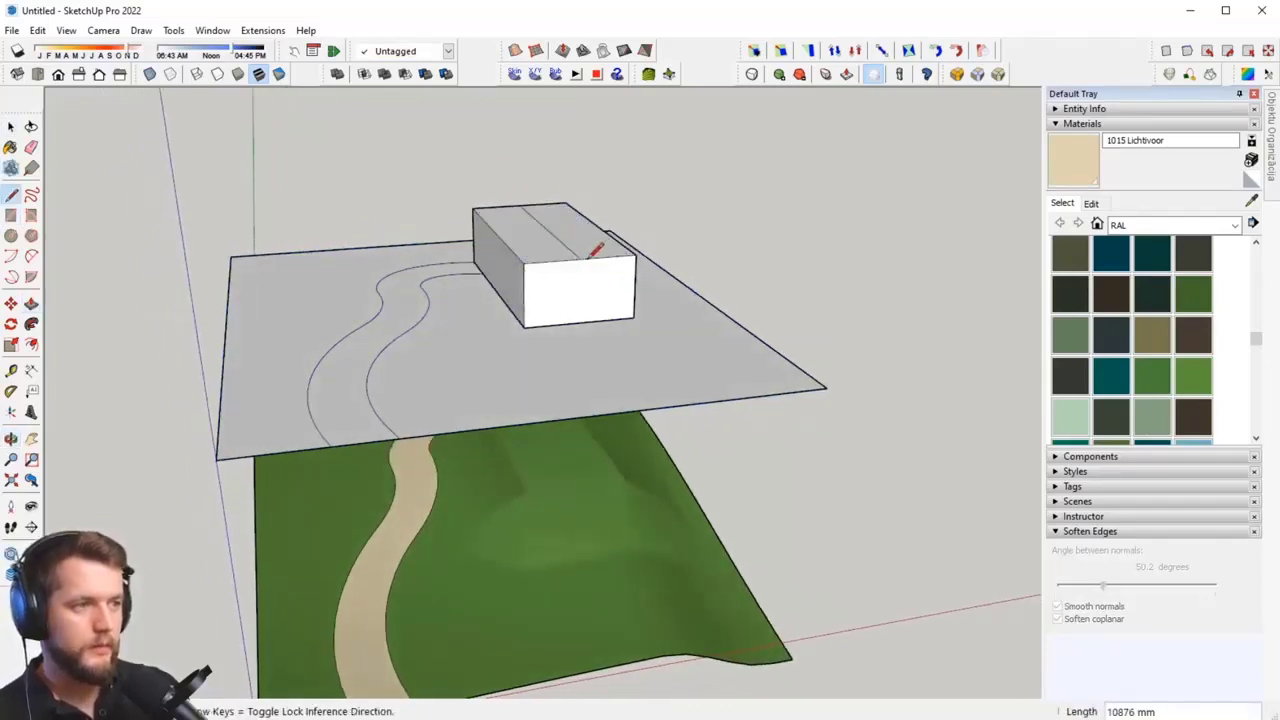
key(space)
middle_drag(587, 290, 586, 257)
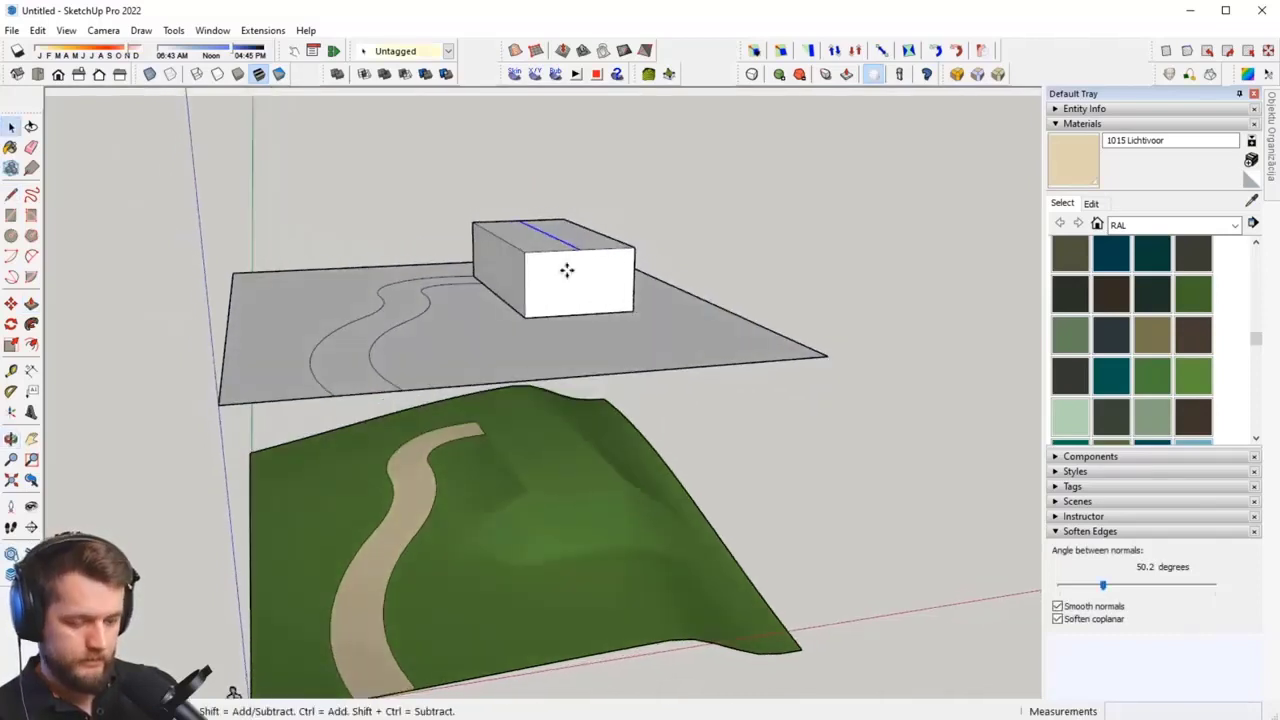
key(m)
click(566, 269)
click(587, 224)
Step: Group the whole house and move it vertically down about 8400 mm onto the stamped pad
key(space)
triple_click(586, 233)
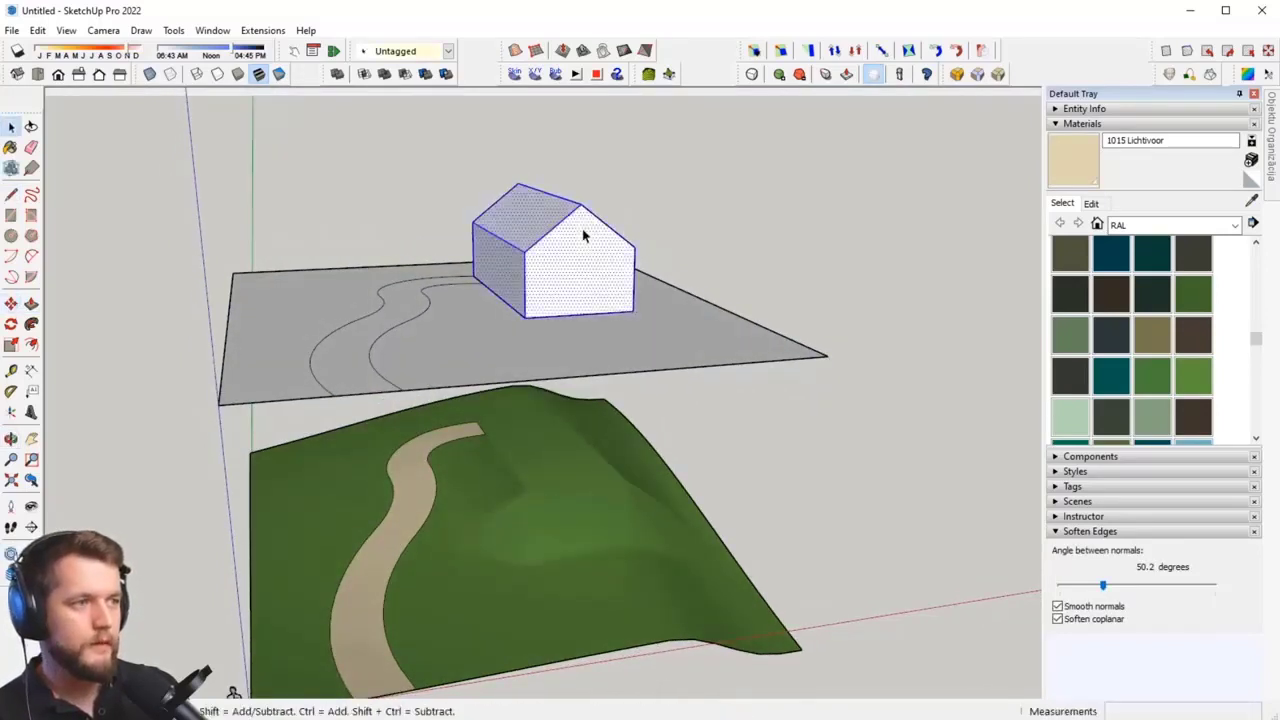
right_click(583, 231)
click(647, 367)
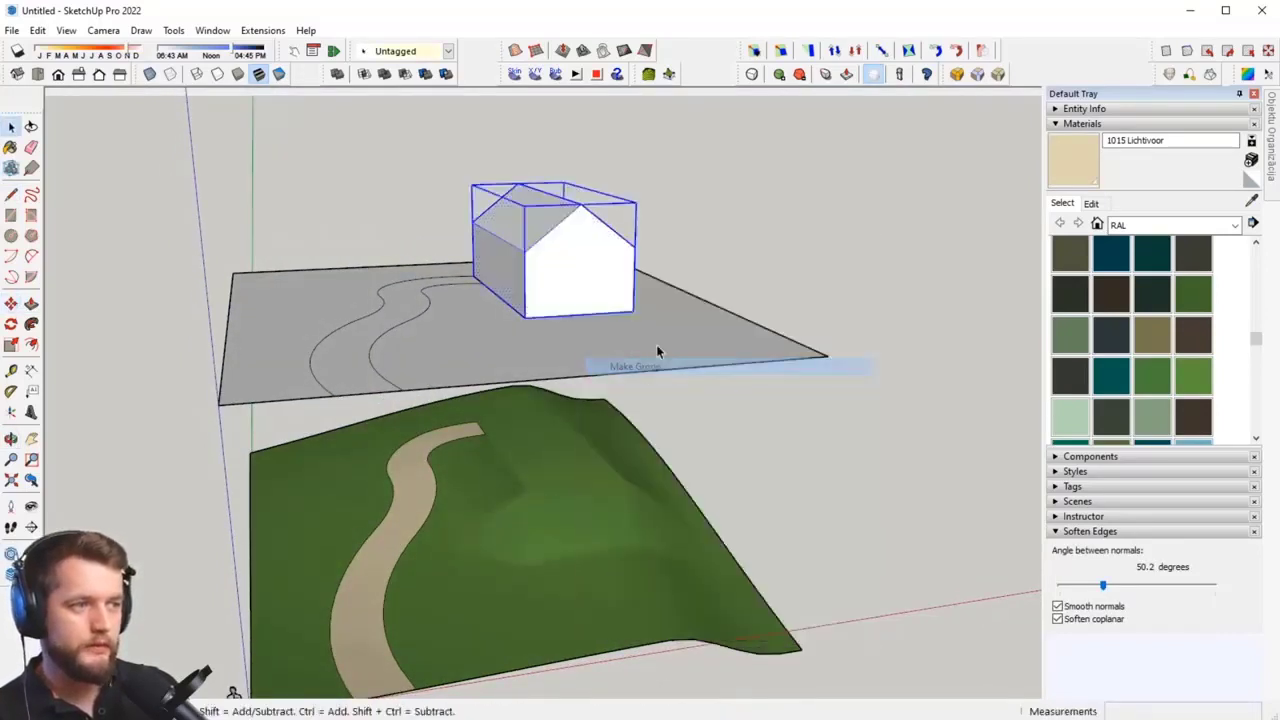
middle_drag(657, 349, 634, 287)
key(m)
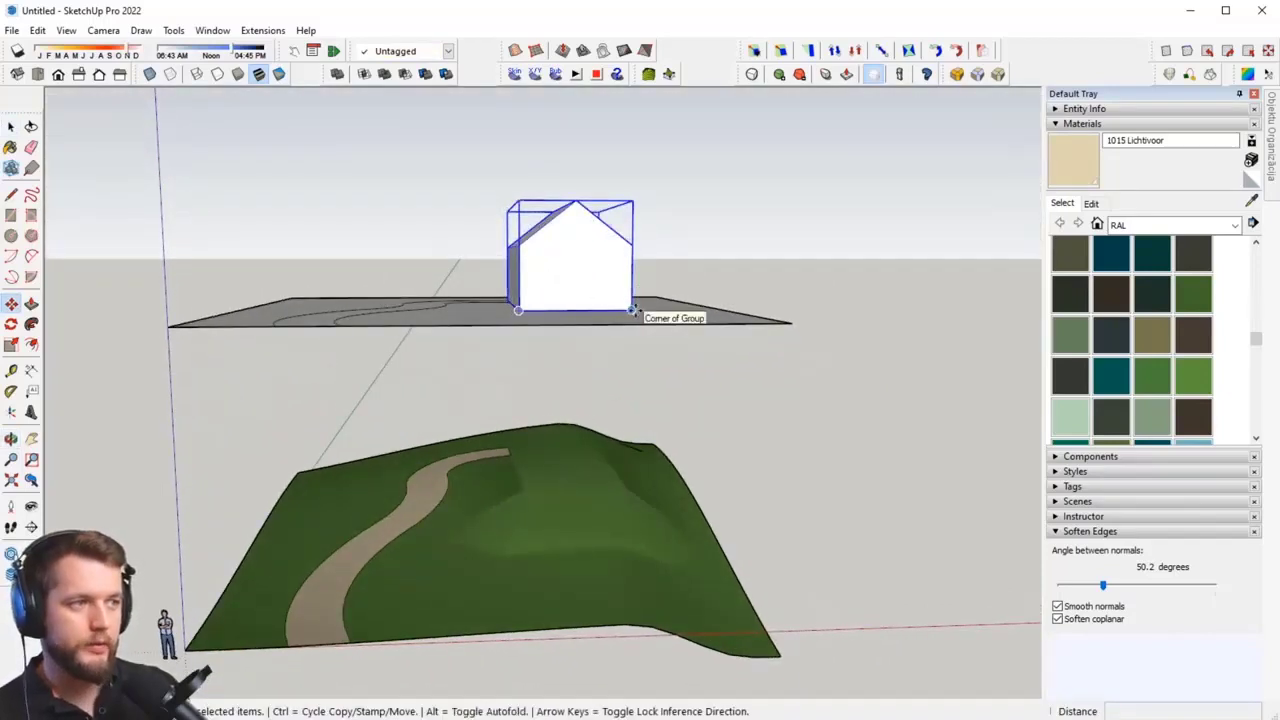
click(631, 309)
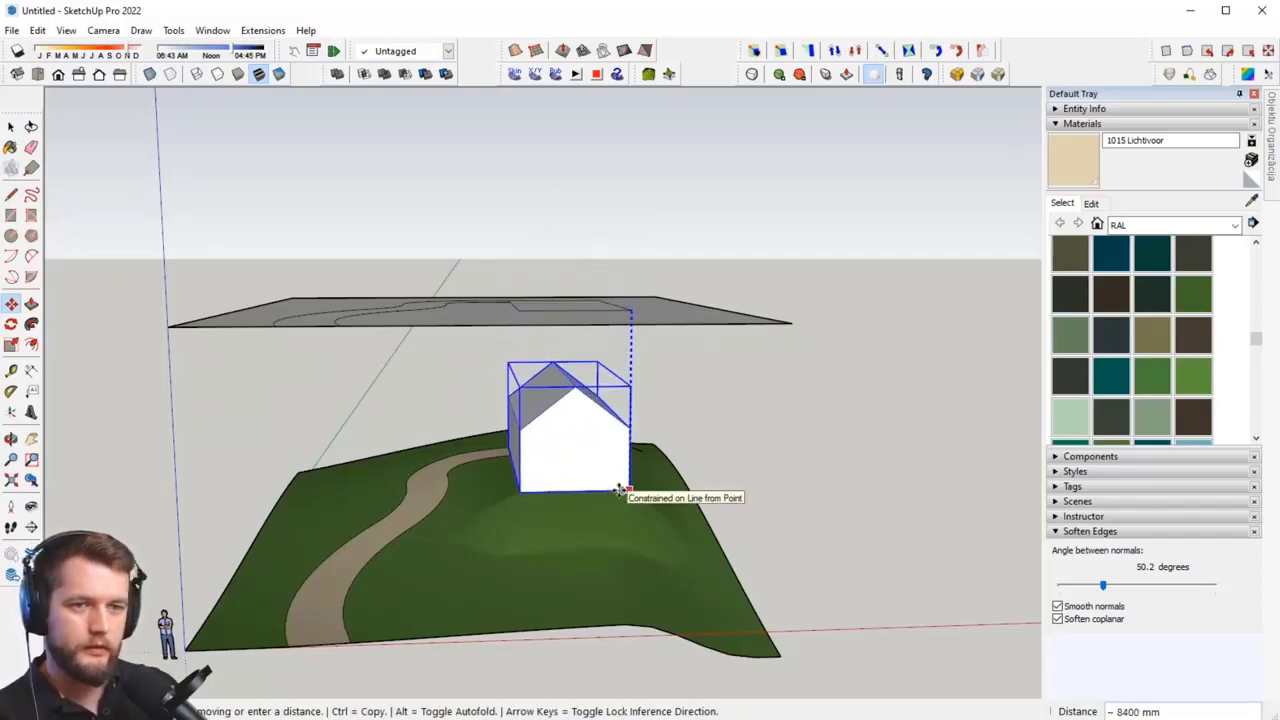
click(620, 490)
Step: Deselect the house, check how it sits on the terrain, and hide the floating plane group
key(space)
click(712, 502)
middle_drag(508, 491, 976, 451)
middle_drag(580, 540, 515, 472)
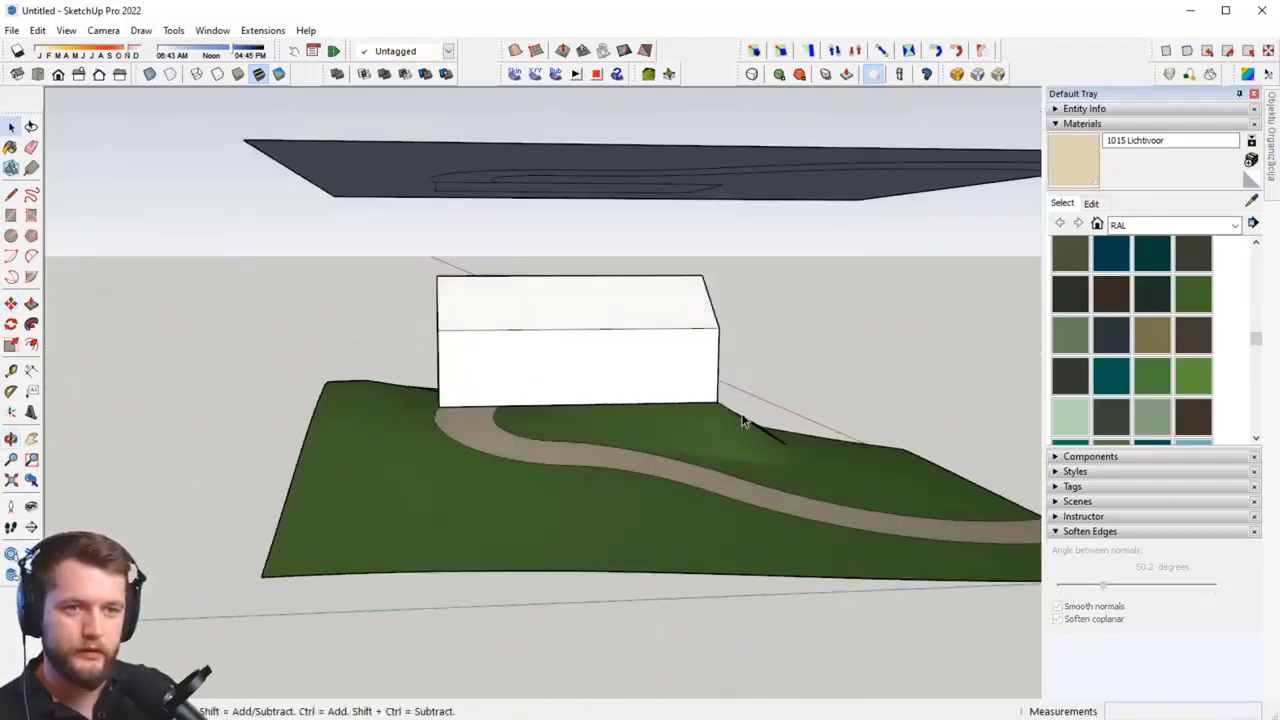
middle_drag(742, 420, 494, 416)
scroll(628, 396, down, 3)
middle_drag(660, 326, 637, 358)
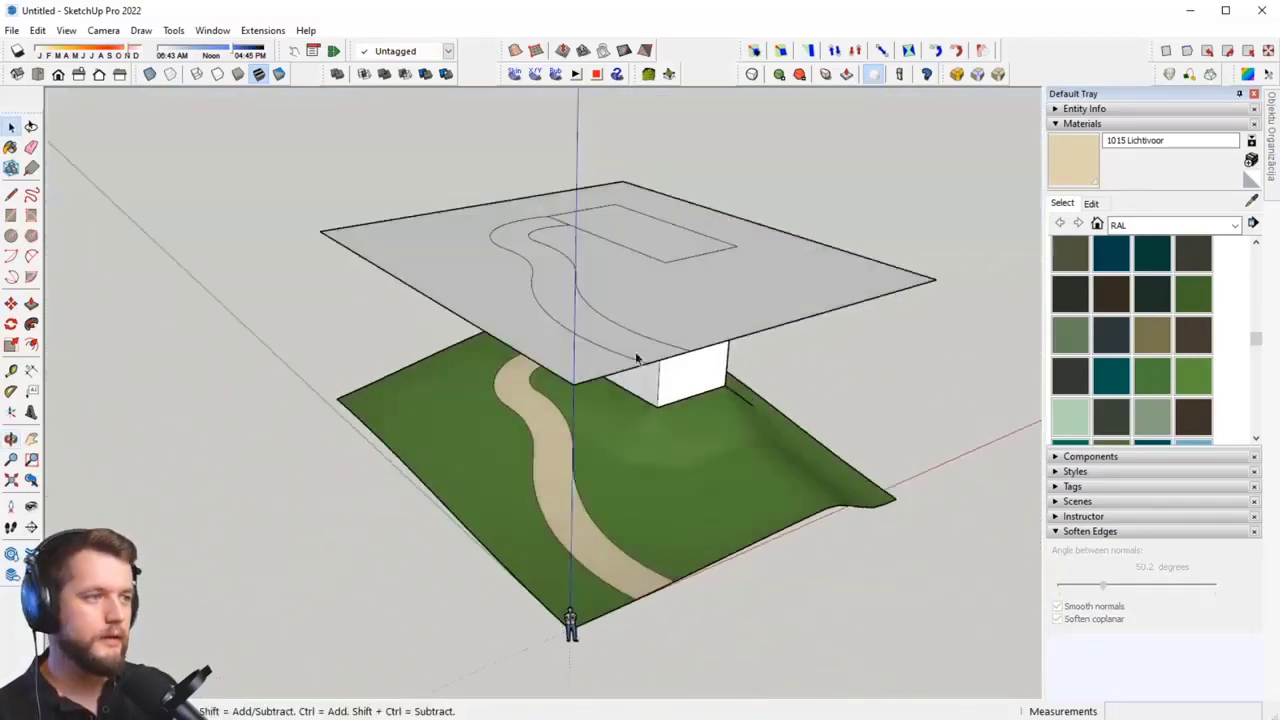
click(634, 282)
right_click(634, 282)
click(700, 323)
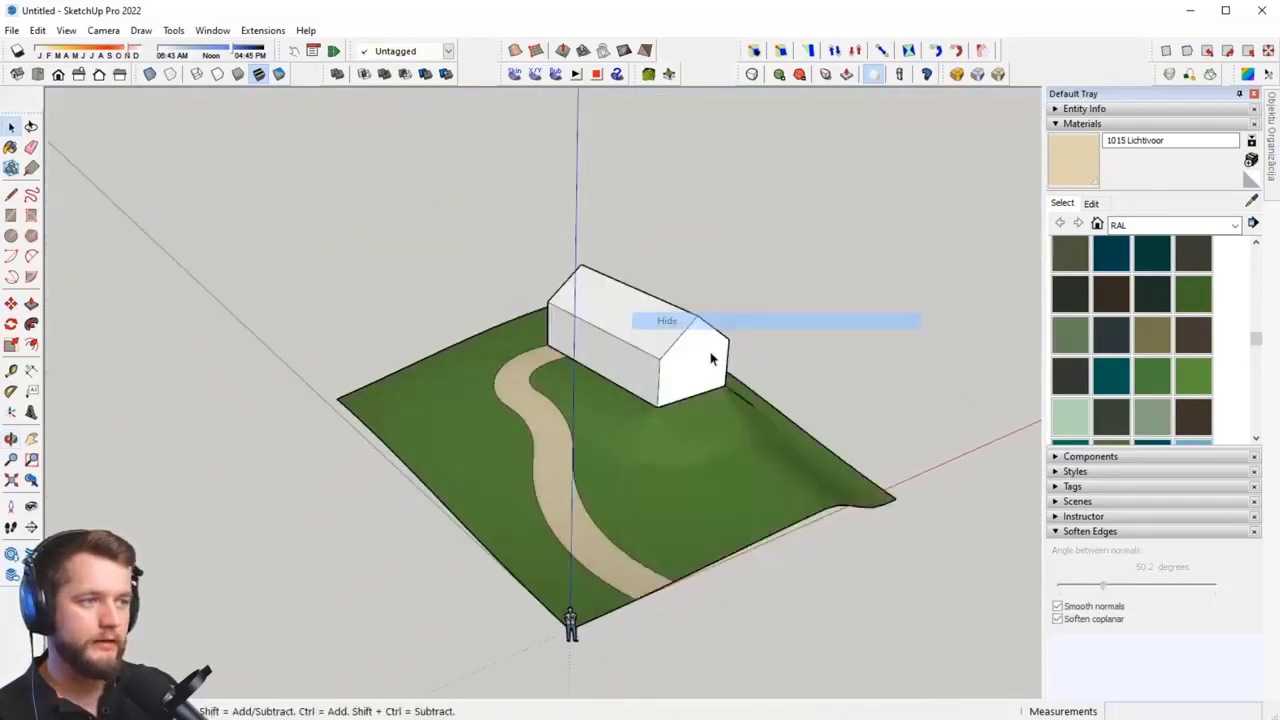
Step: Turn on shadows and shift the sun to a slightly earlier autumn date and an earlier time of day
middle_drag(700, 512, 660, 412)
scroll(689, 458, up, 2)
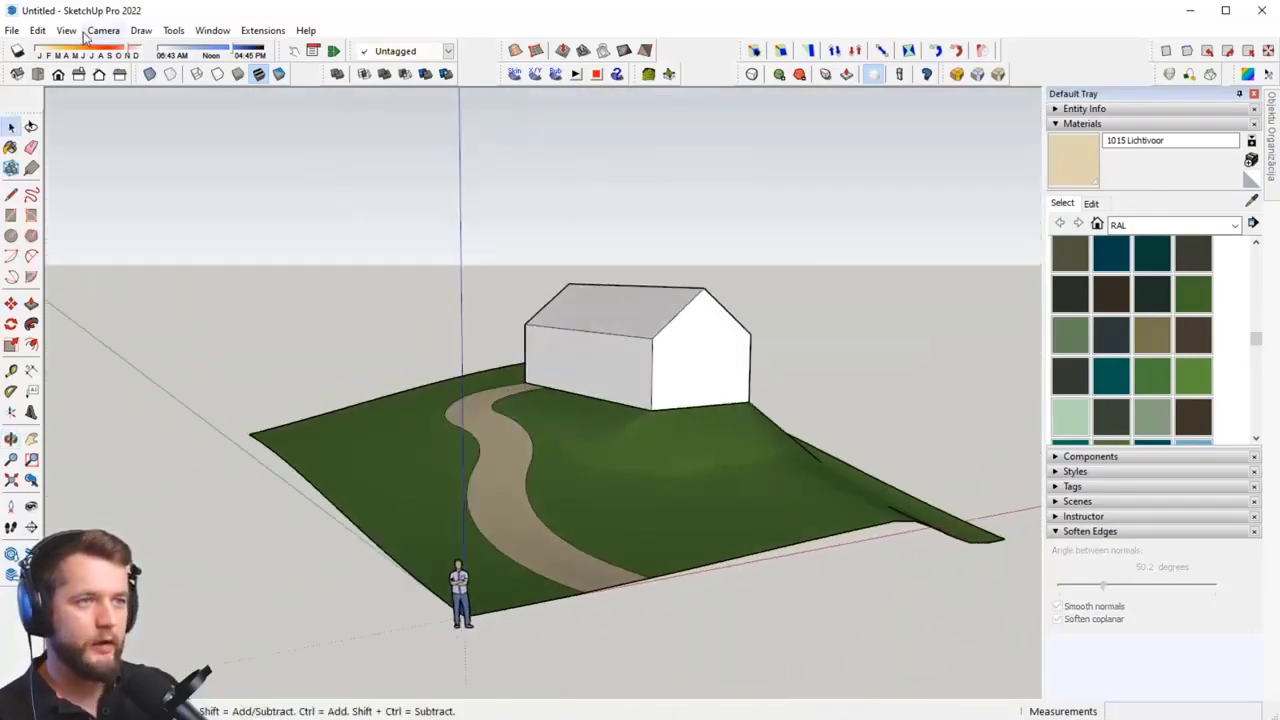
click(17, 51)
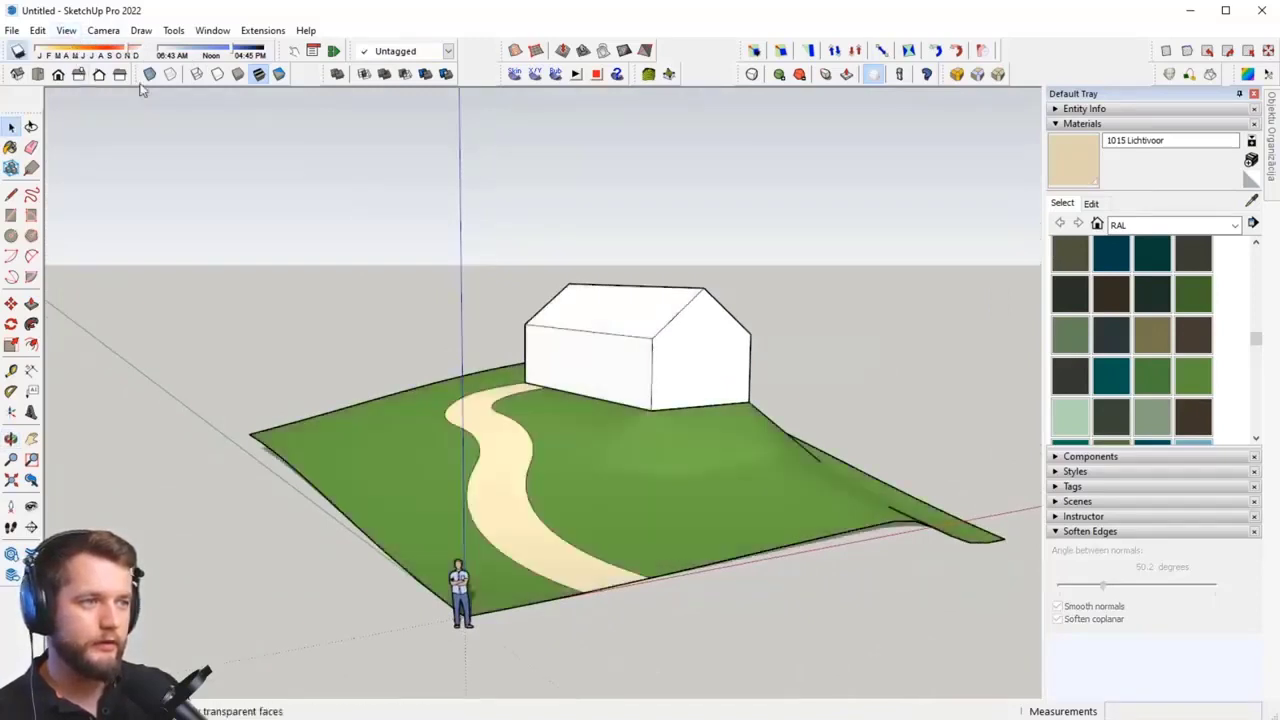
drag(110, 55, 122, 57)
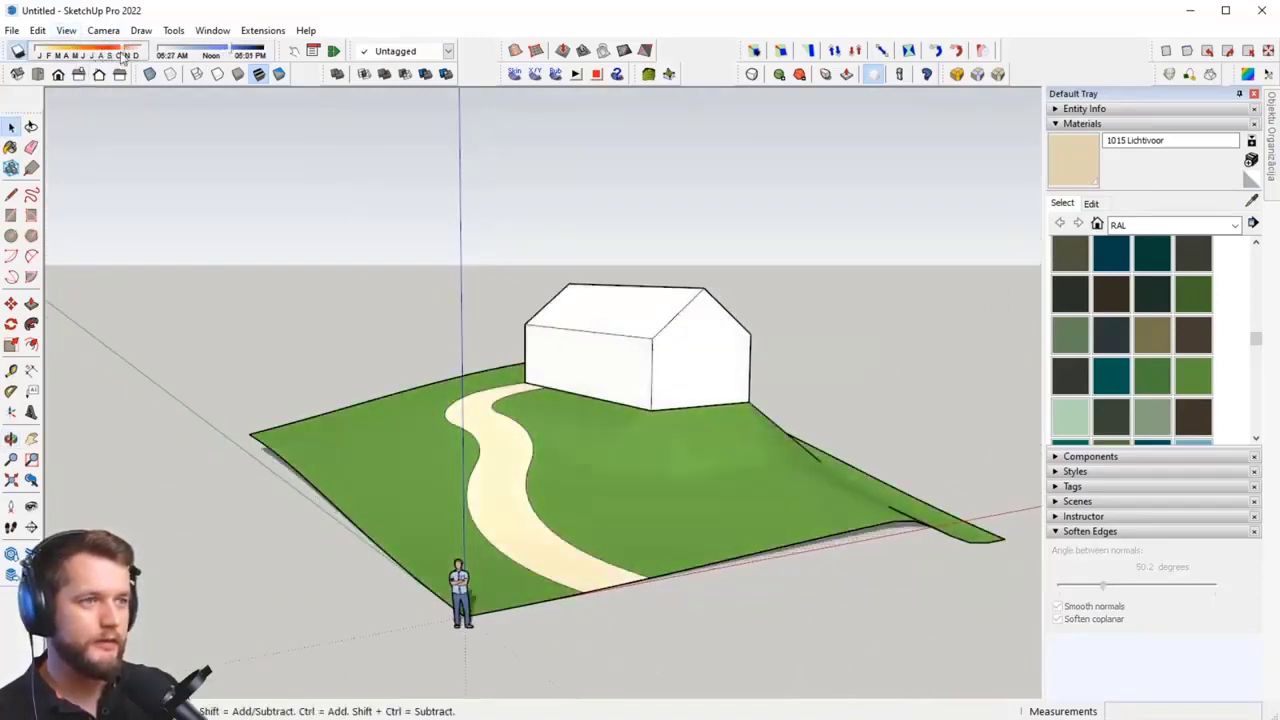
drag(232, 55, 205, 54)
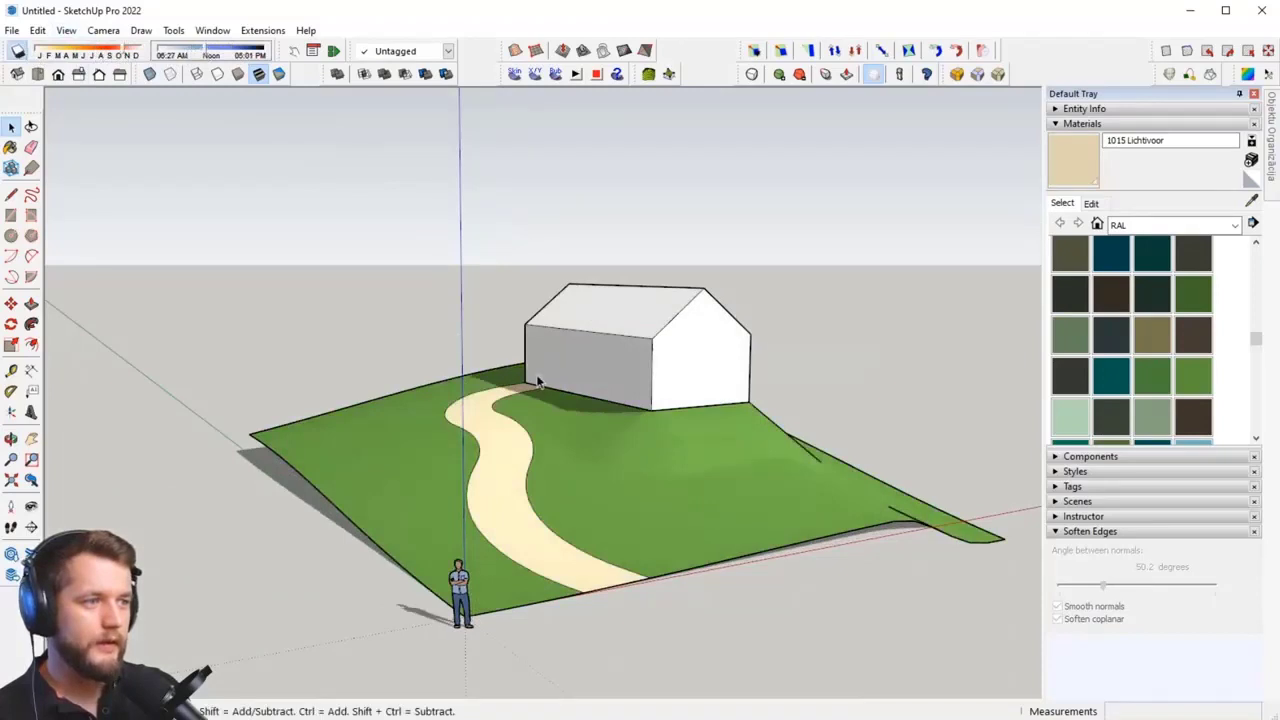
scroll(691, 486, up, 6)
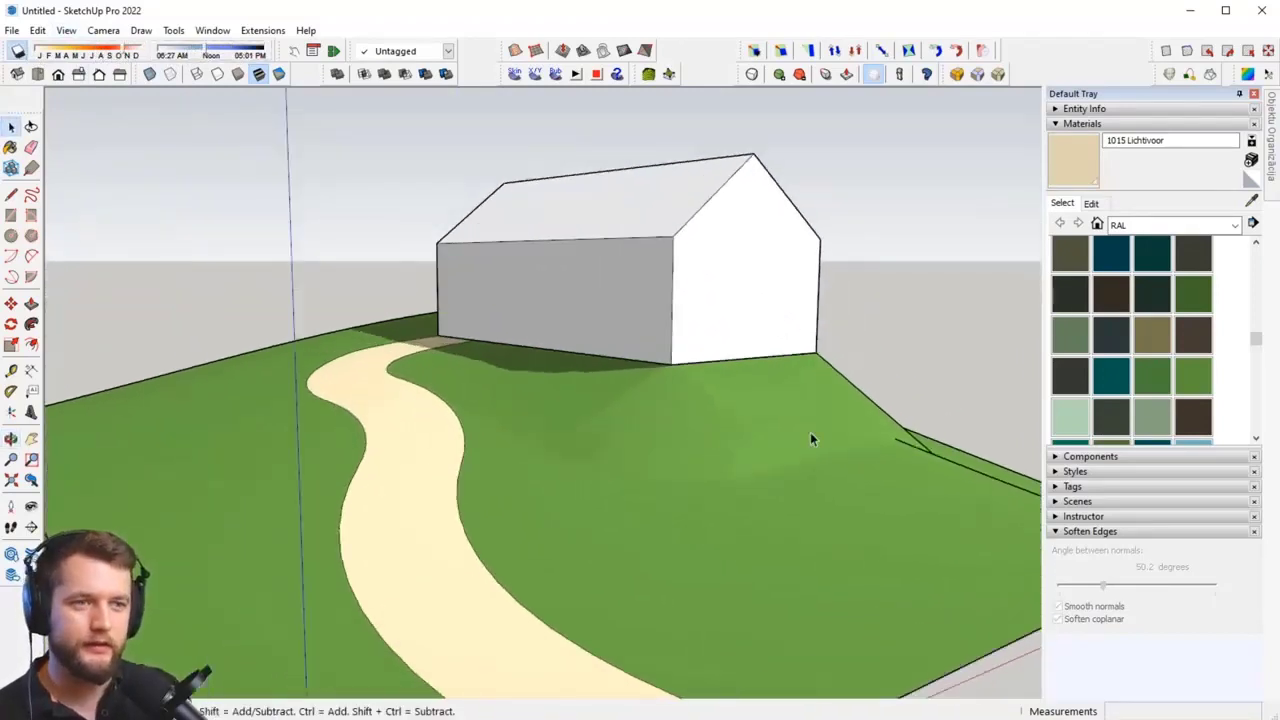
scroll(539, 322, down, 8)
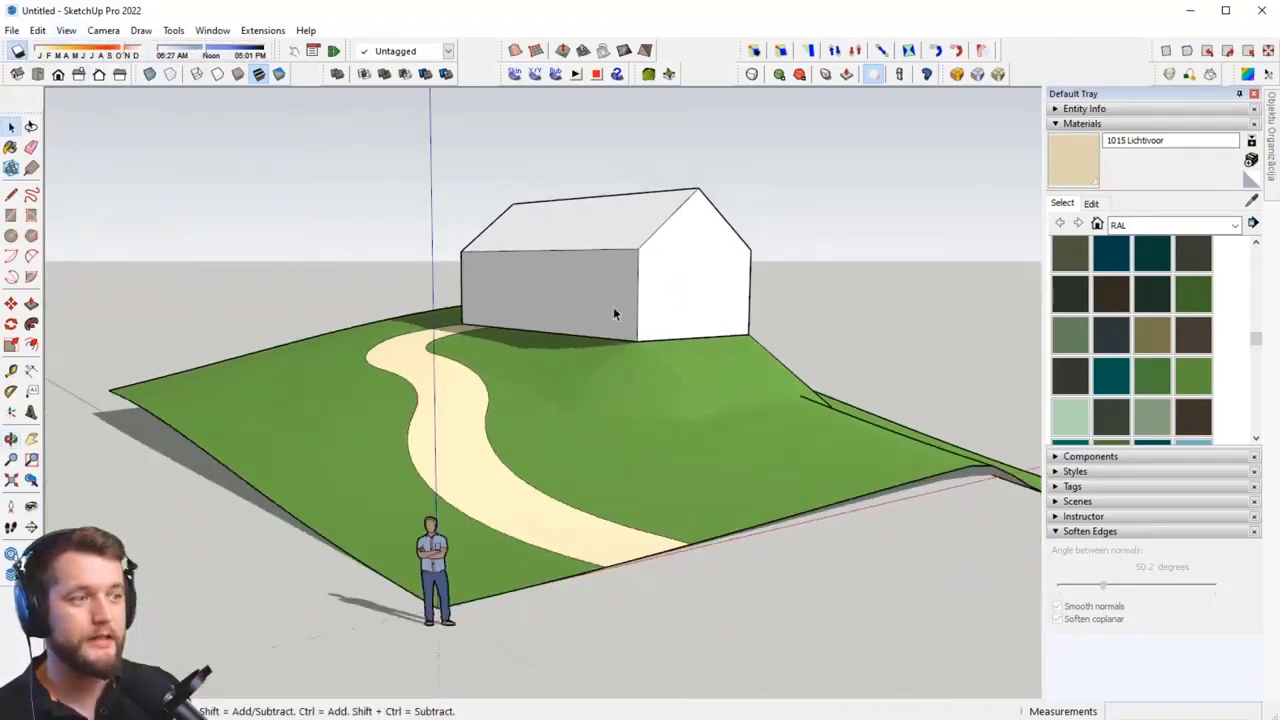
Step: Turn on Hidden Geometry and examine the terrain's triangulation around the house and path
click(66, 31)
click(130, 89)
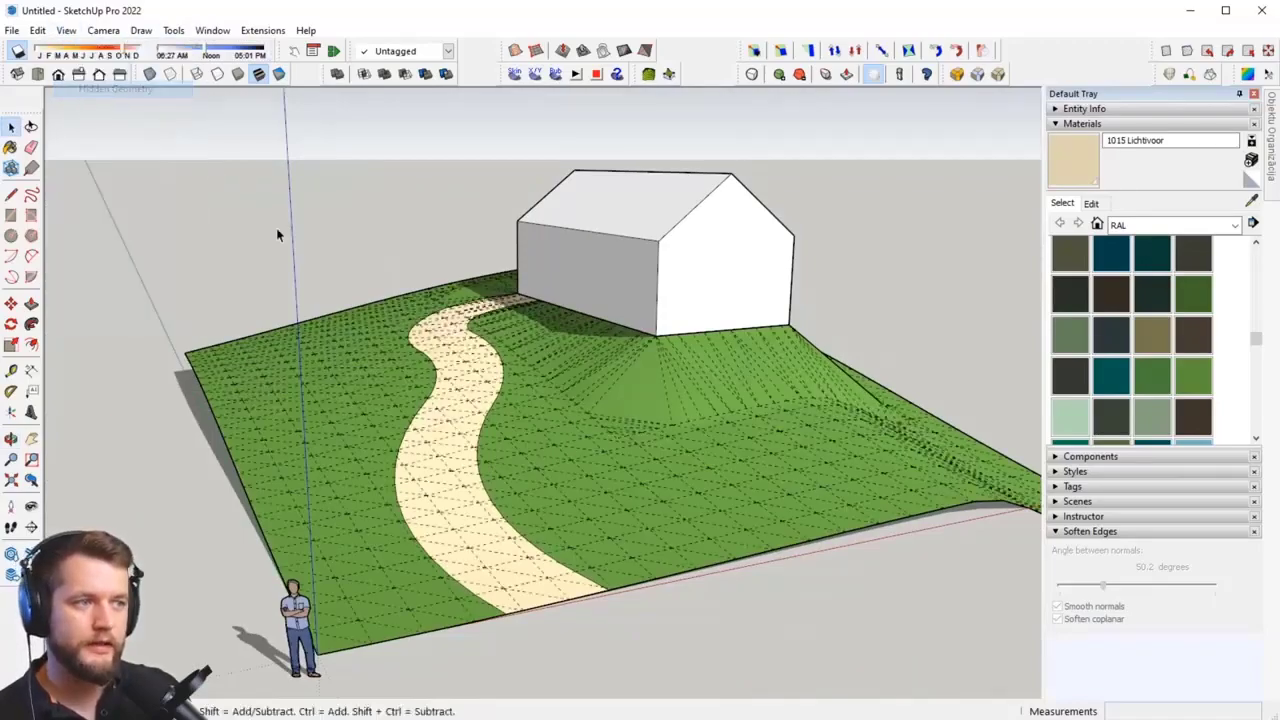
middle_drag(276, 228, 950, 330)
scroll(810, 488, up, 2)
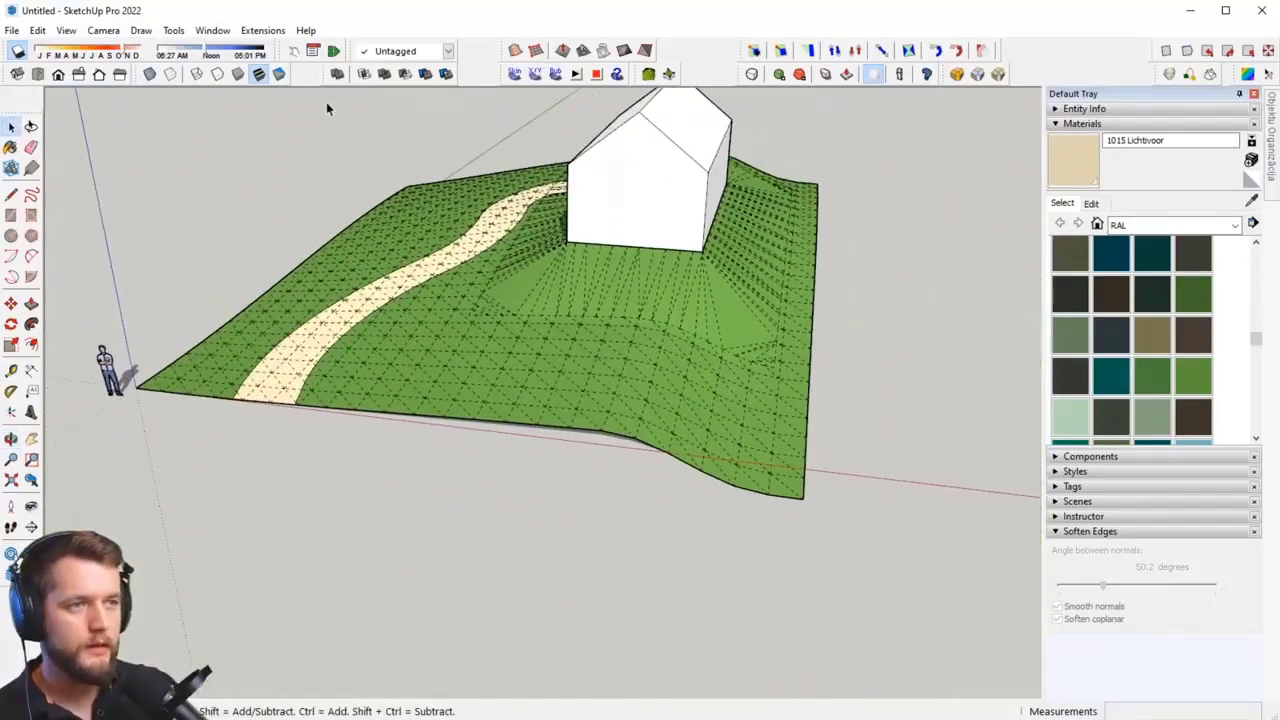
Step: Turn off the shadows and the Hidden Geometry display
click(66, 31)
click(63, 31)
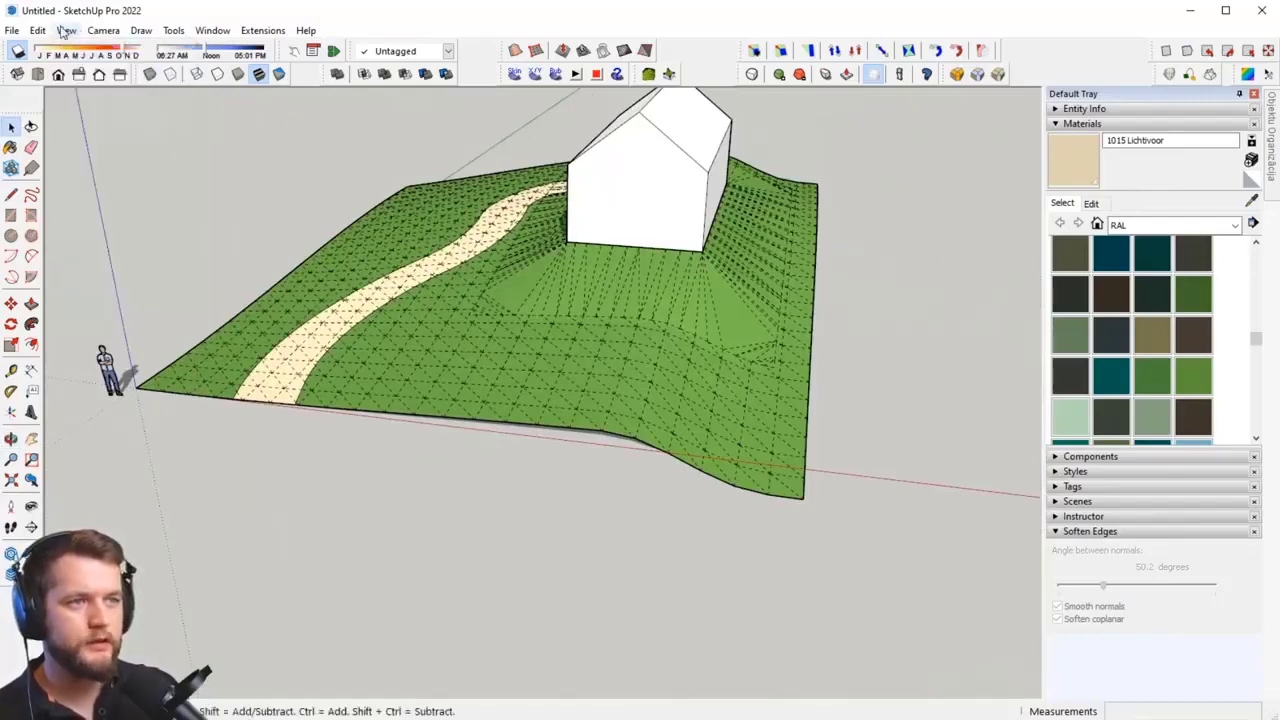
click(16, 53)
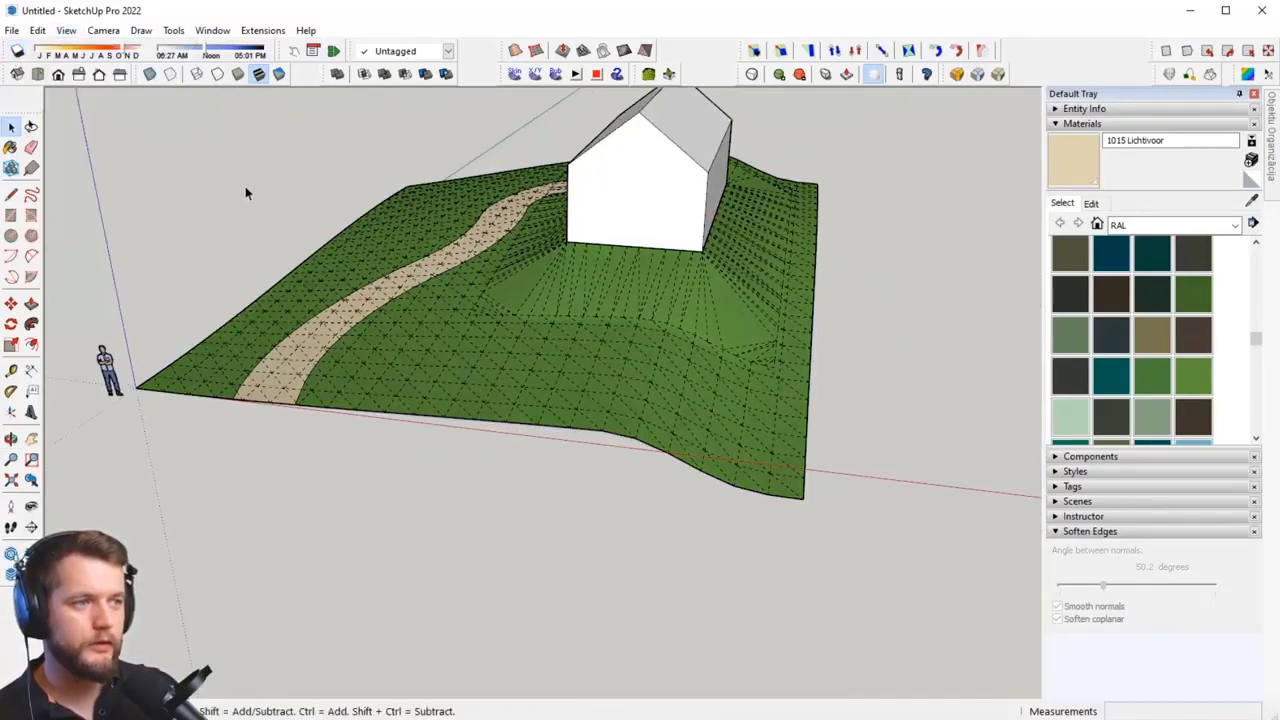
middle_drag(480, 230, 593, 243)
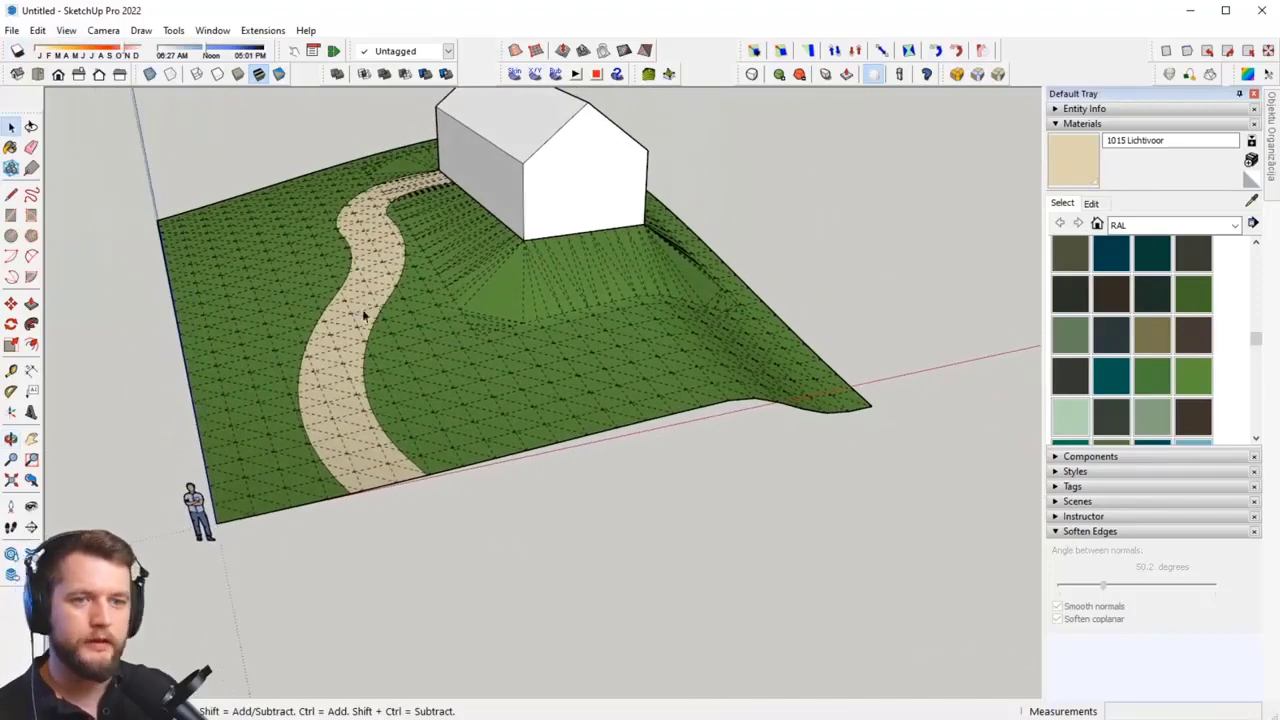
shift+middle_drag(328, 288, 494, 283)
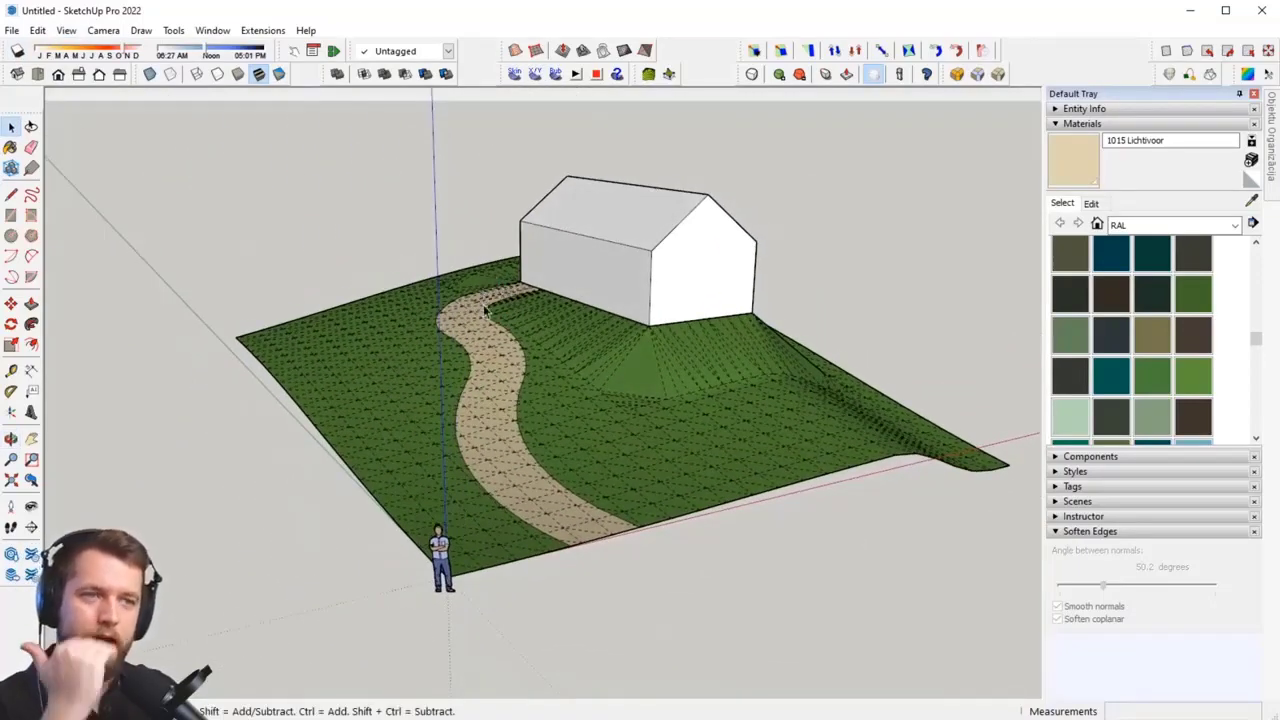
click(70, 30)
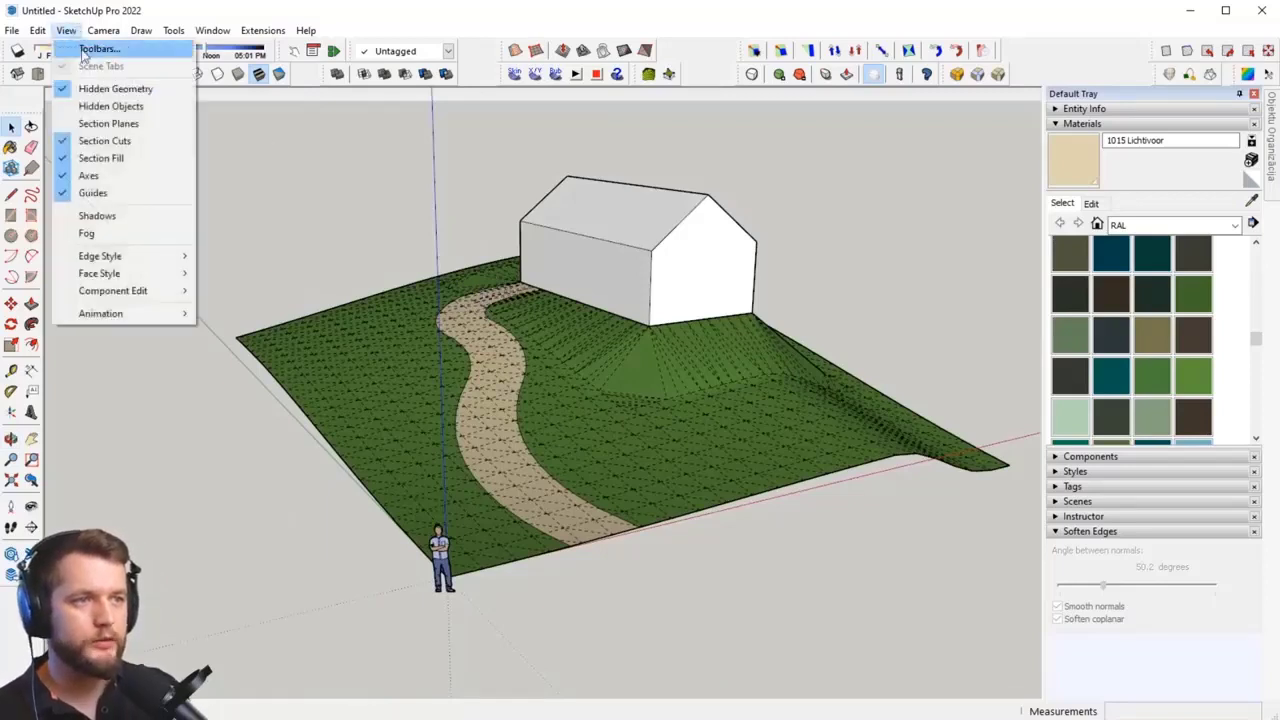
click(95, 85)
Step: Draw a flat ground-level rectangle extending beyond the terrain on all sides and make it a group
scroll(392, 400, down, 2)
middle_drag(392, 400, 449, 457)
scroll(449, 457, down, 2)
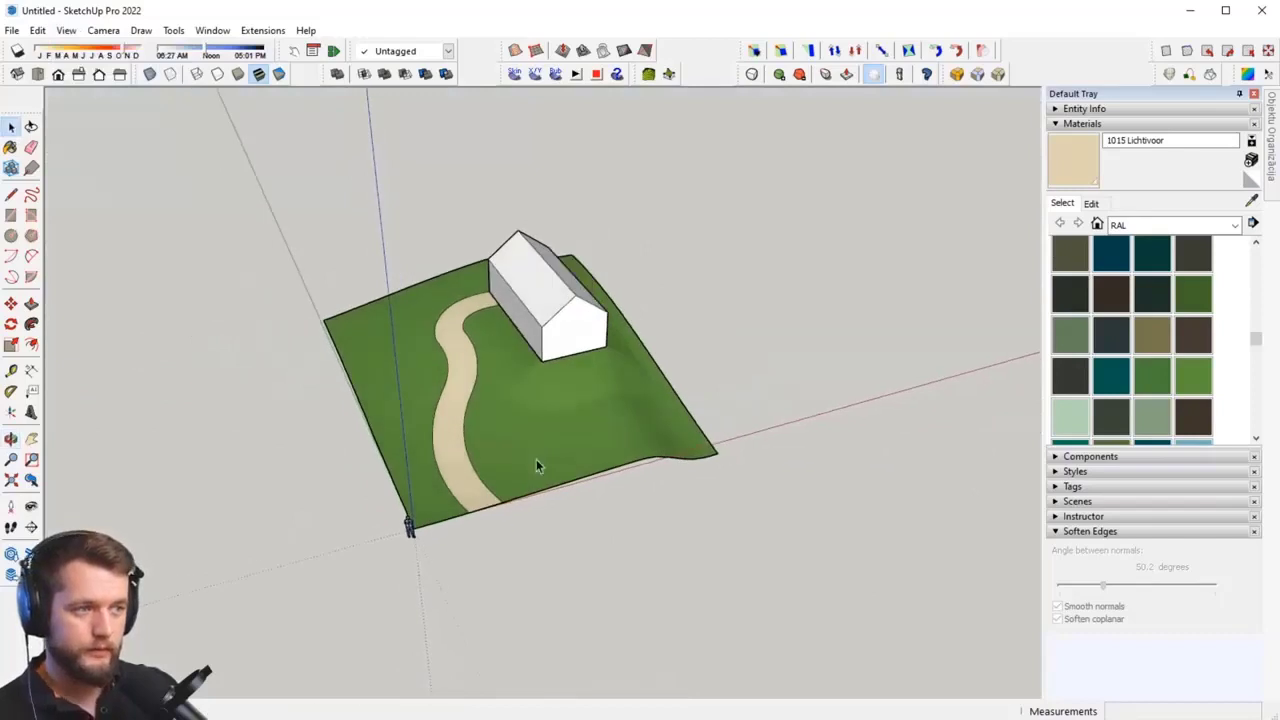
scroll(536, 460, down, 1)
key(r)
click(282, 278)
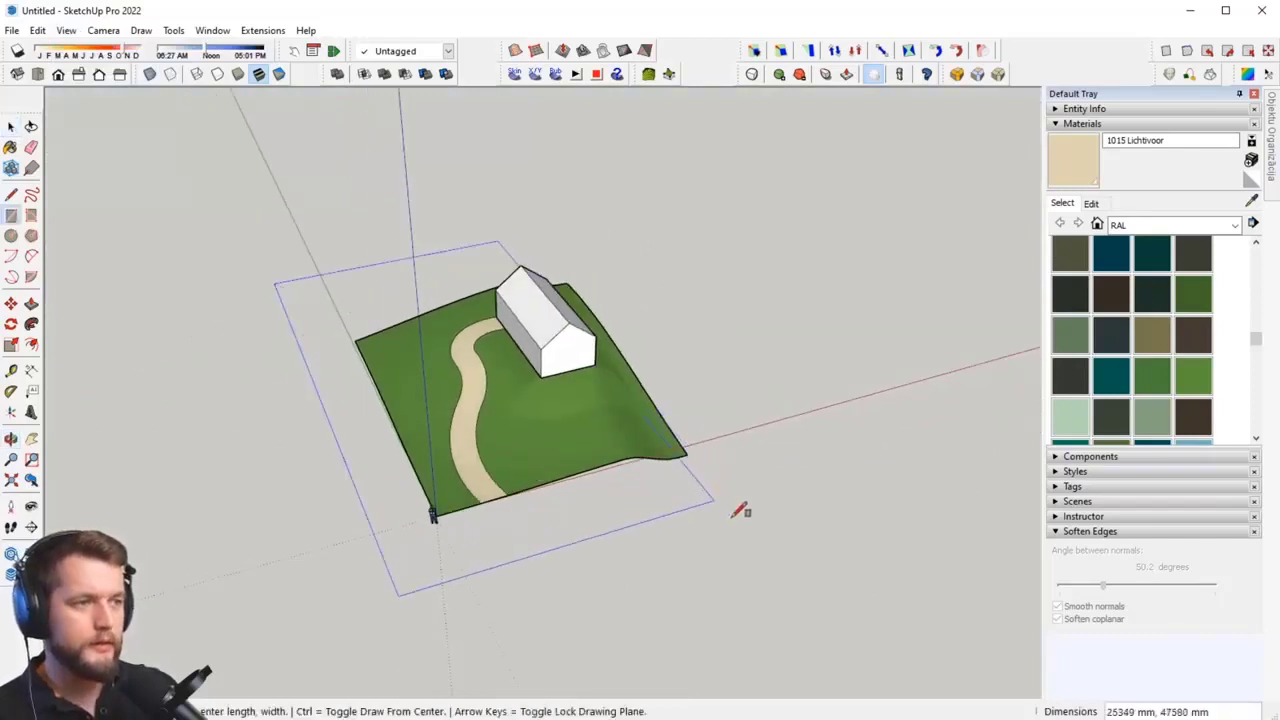
click(808, 503)
mouse_move(808, 503)
middle_down()
mouse_move(706, 457)
mouse_move(668, 338)
mouse_move(674, 498)
middle_up()
key(space)
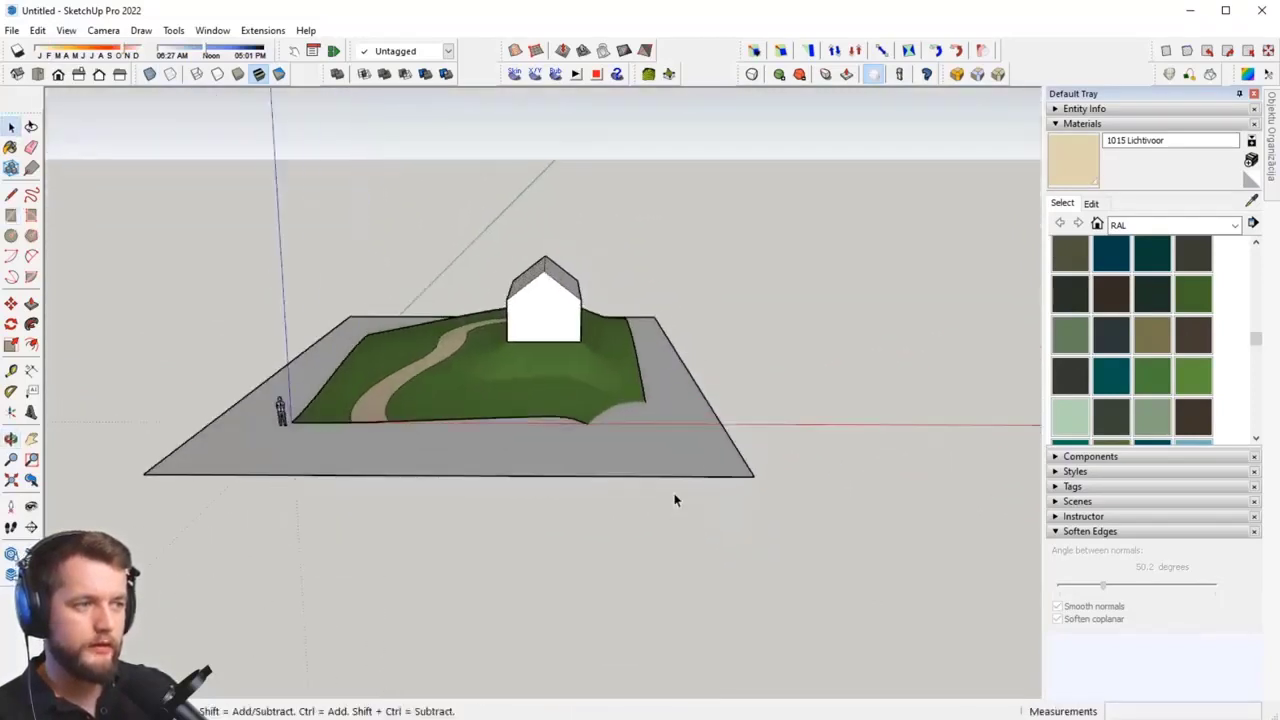
click(703, 456)
right_click(703, 456)
click(778, 594)
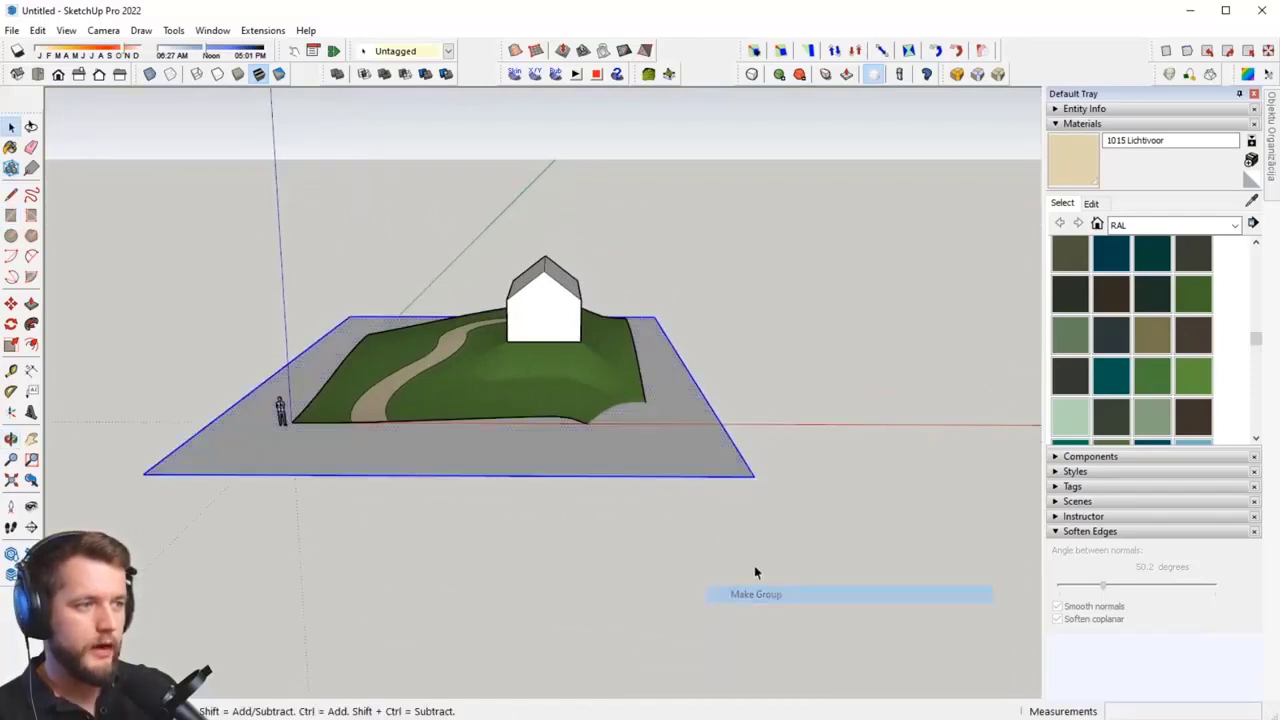
Step: Try copying the plane group straight up at 1 m spacing as a 6x array
middle_drag(754, 569, 618, 388)
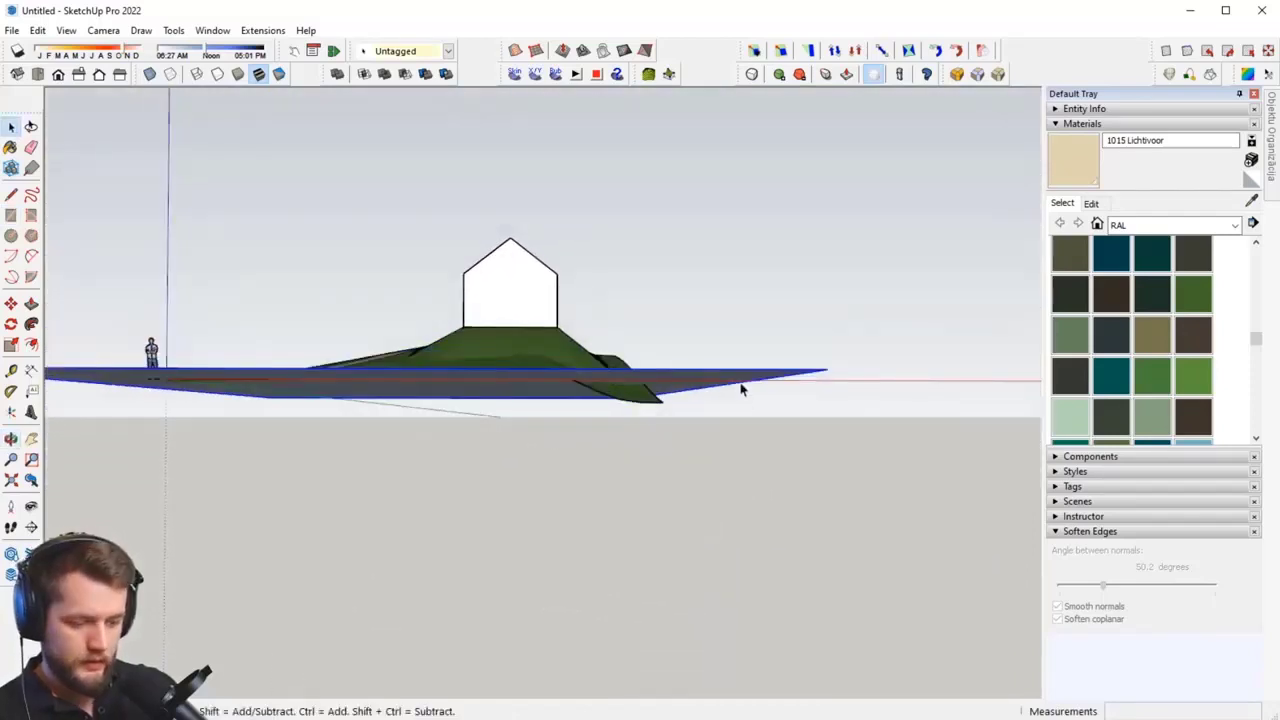
mouse_move(743, 389)
middle_down()
mouse_move(689, 411)
mouse_move(540, 529)
mouse_move(705, 388)
mouse_move(643, 469)
mouse_move(743, 349)
mouse_move(736, 375)
middle_up()
key(m)
click(650, 372)
click(636, 400)
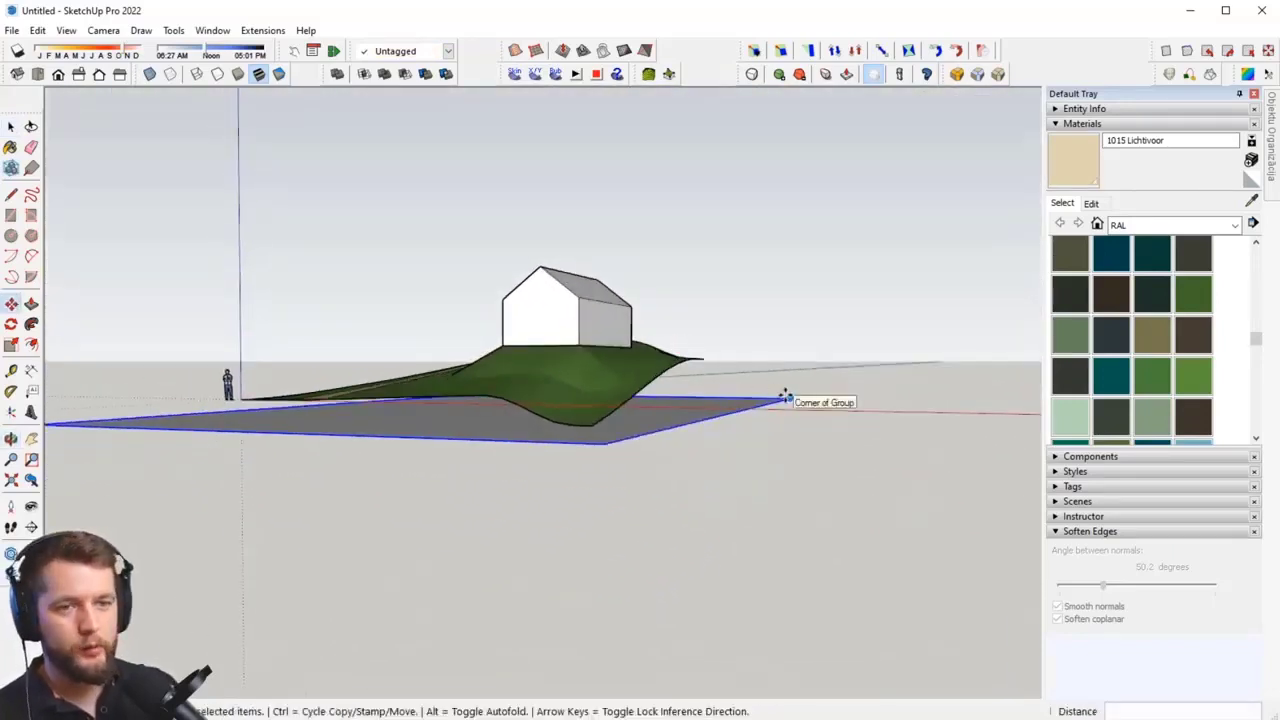
click(785, 397)
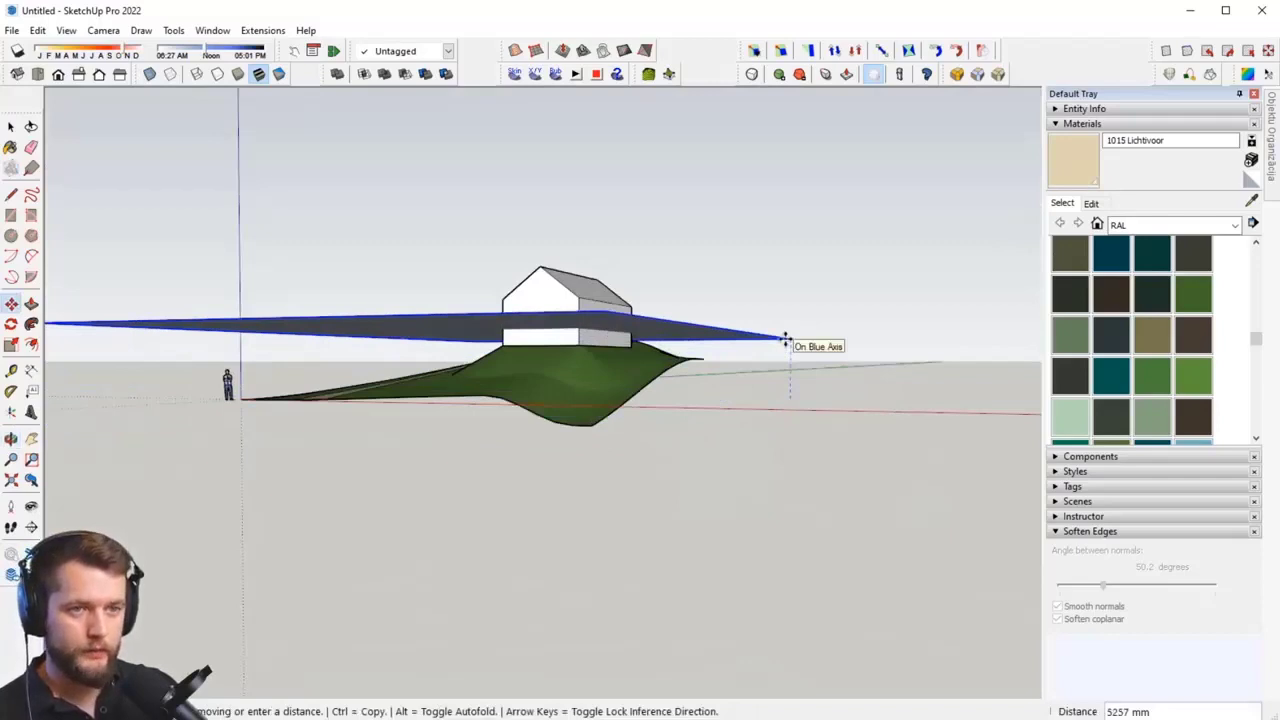
key(ctrl)
text(1000)
key(Return)
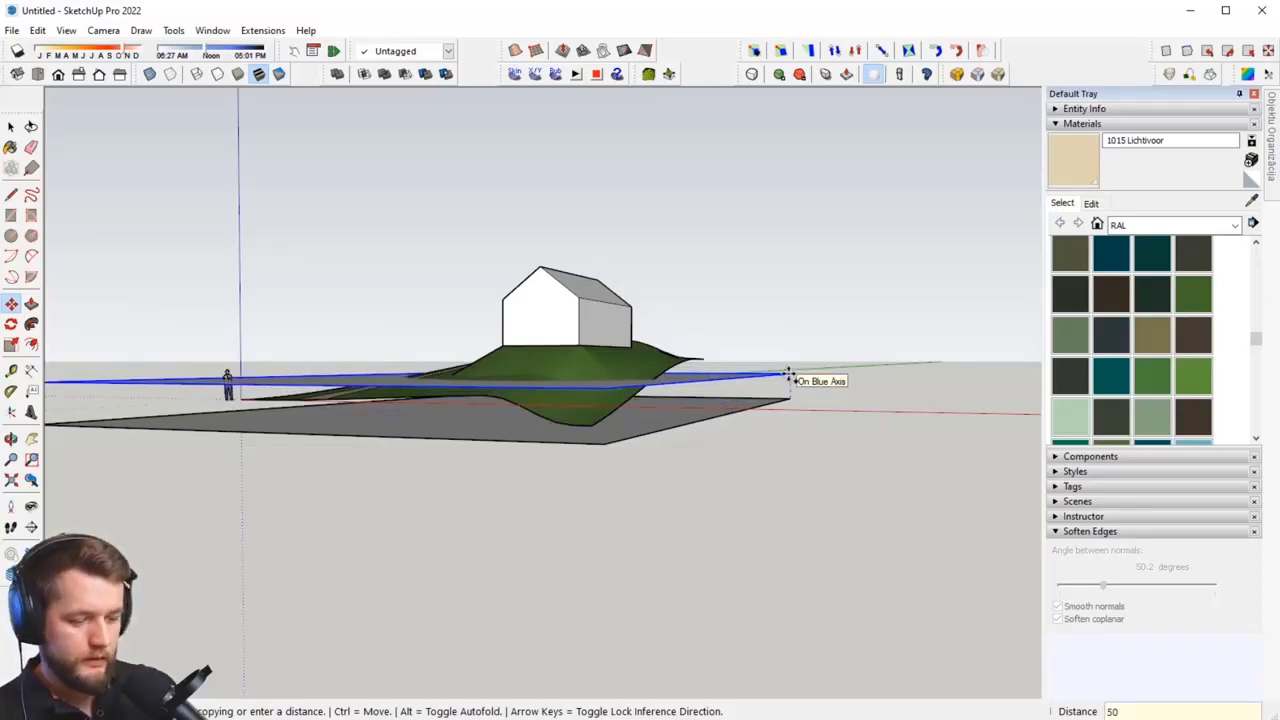
key(Escape)
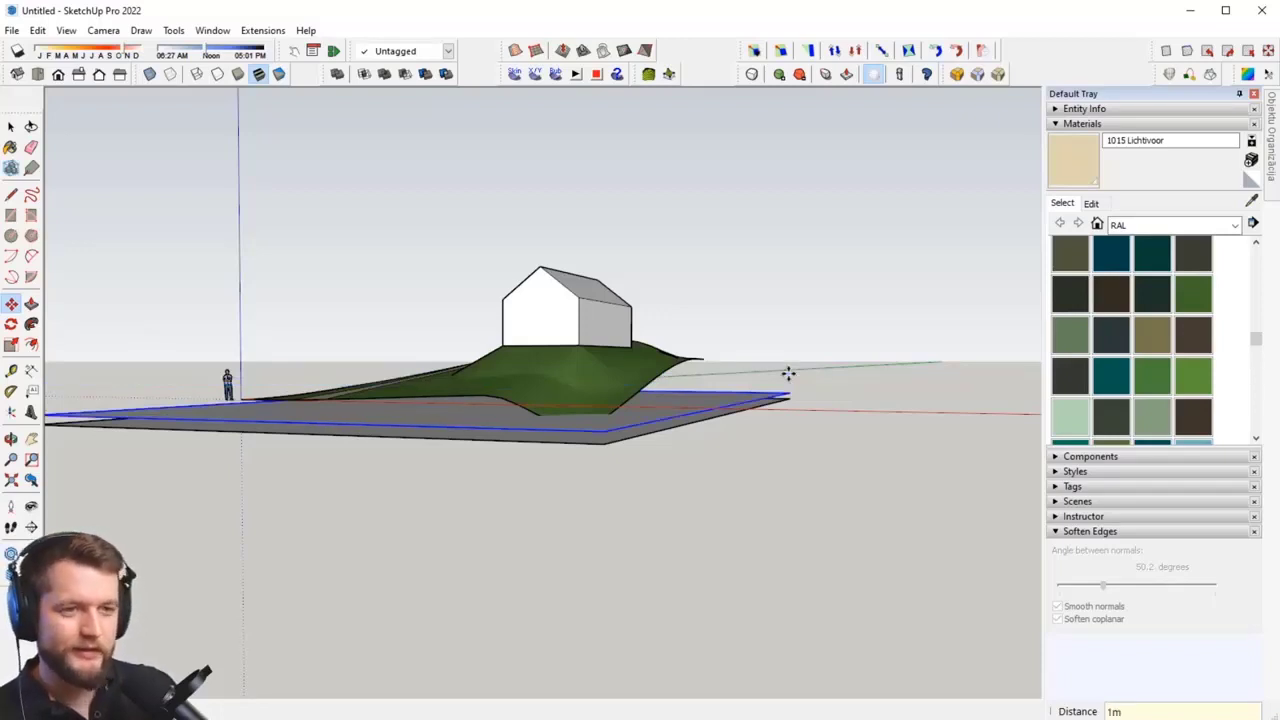
key(Return)
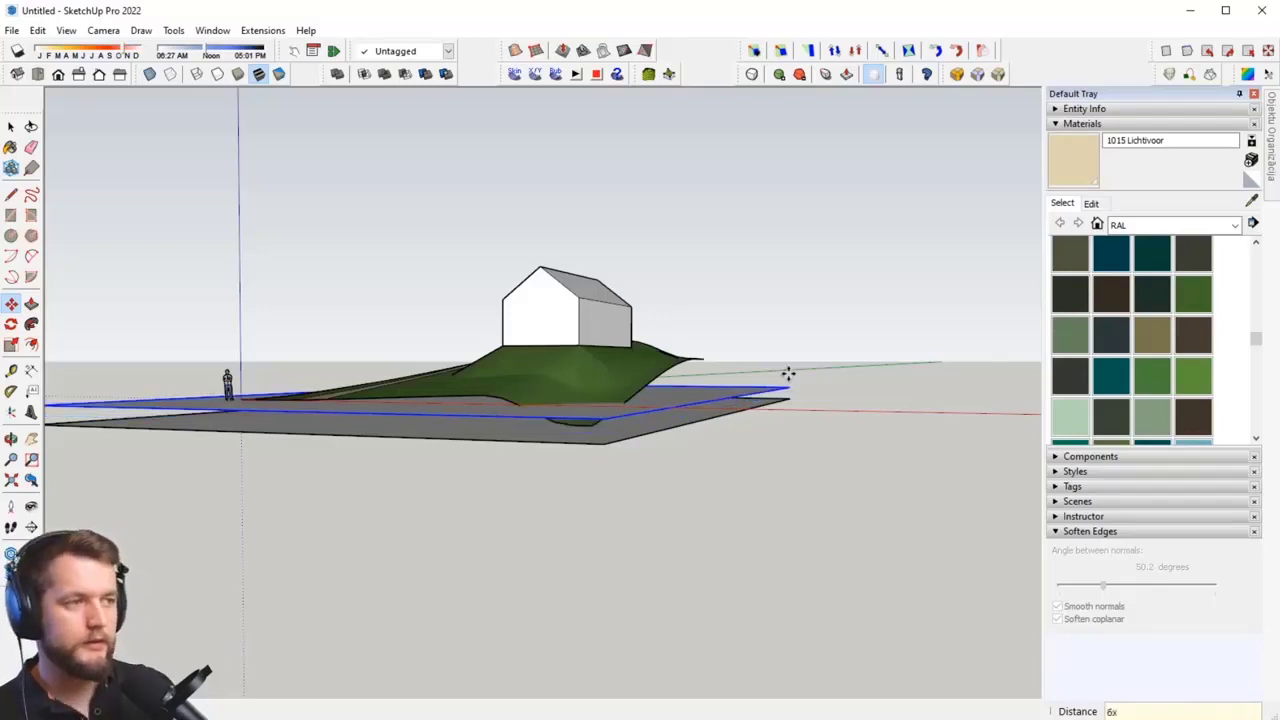
key(Return)
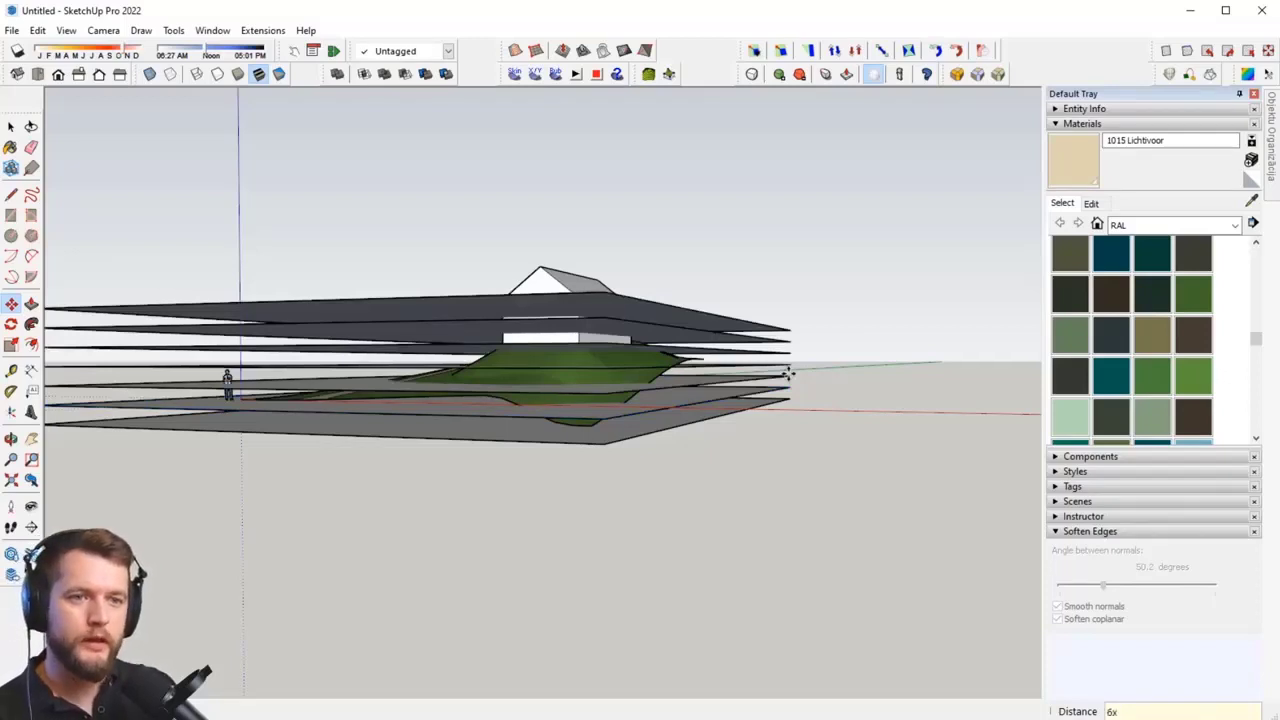
key(z)
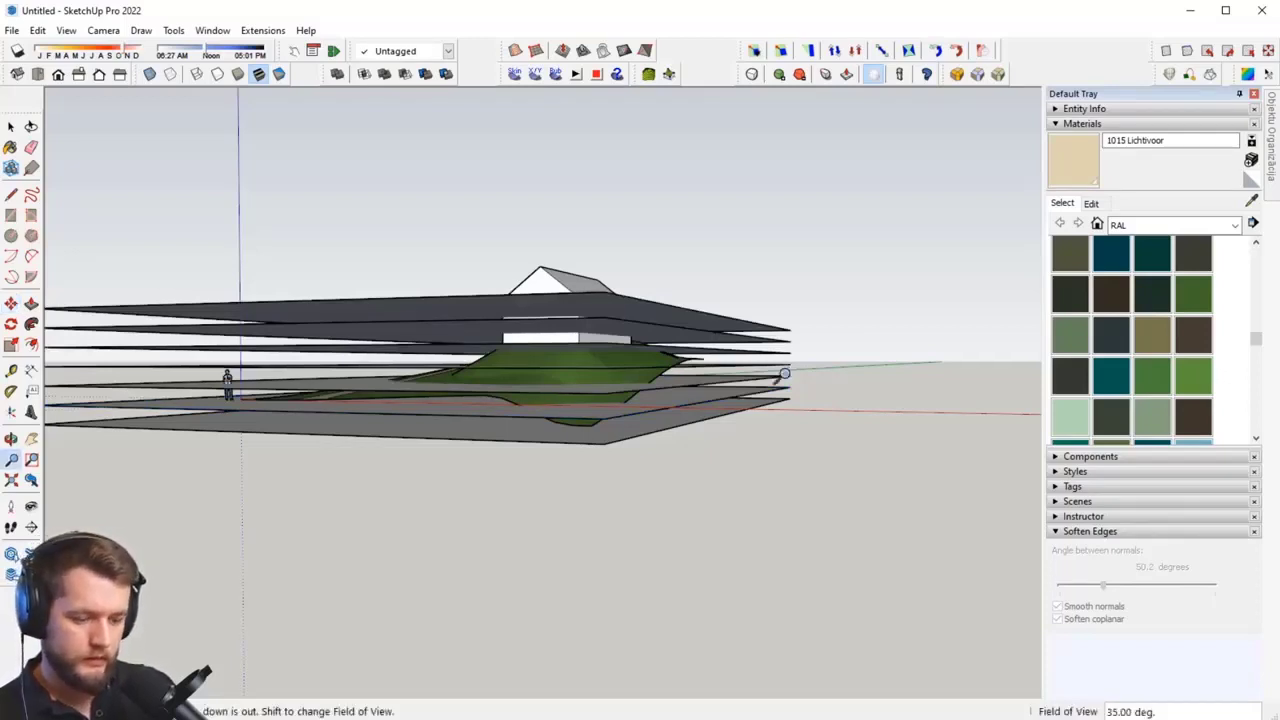
text(4x)
key(Return)
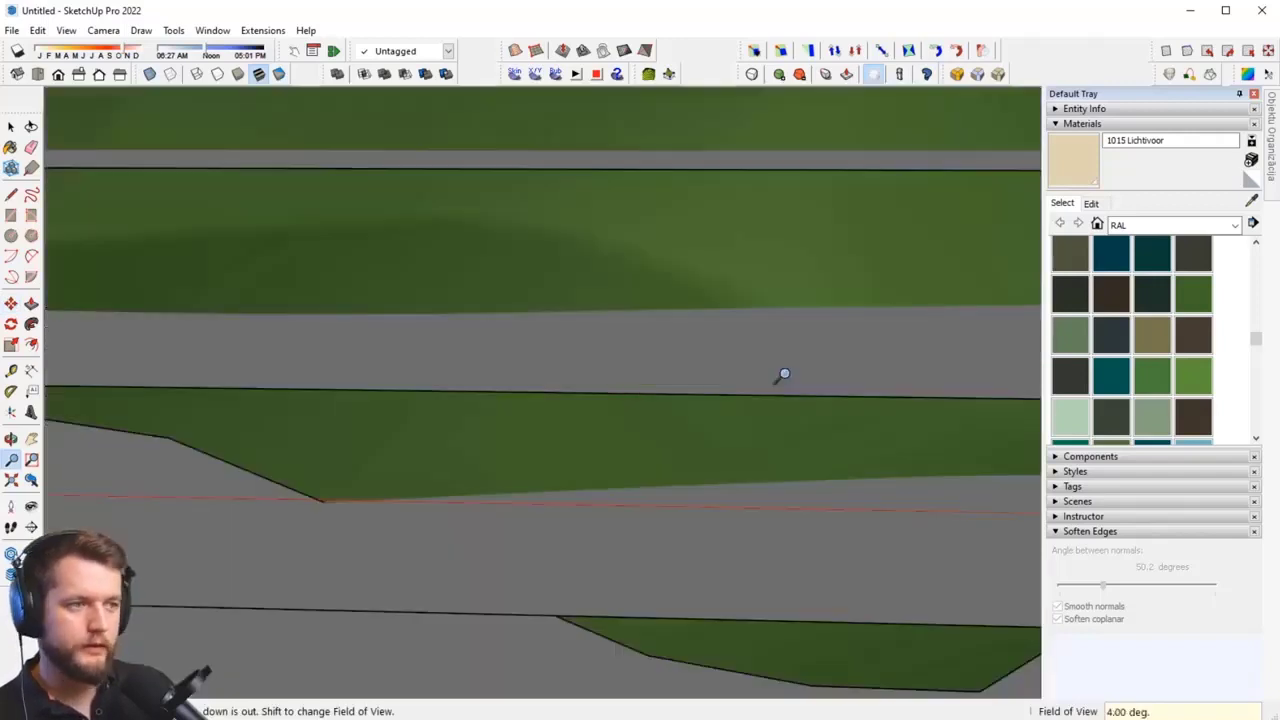
scroll(784, 375, down, 5)
key(space)
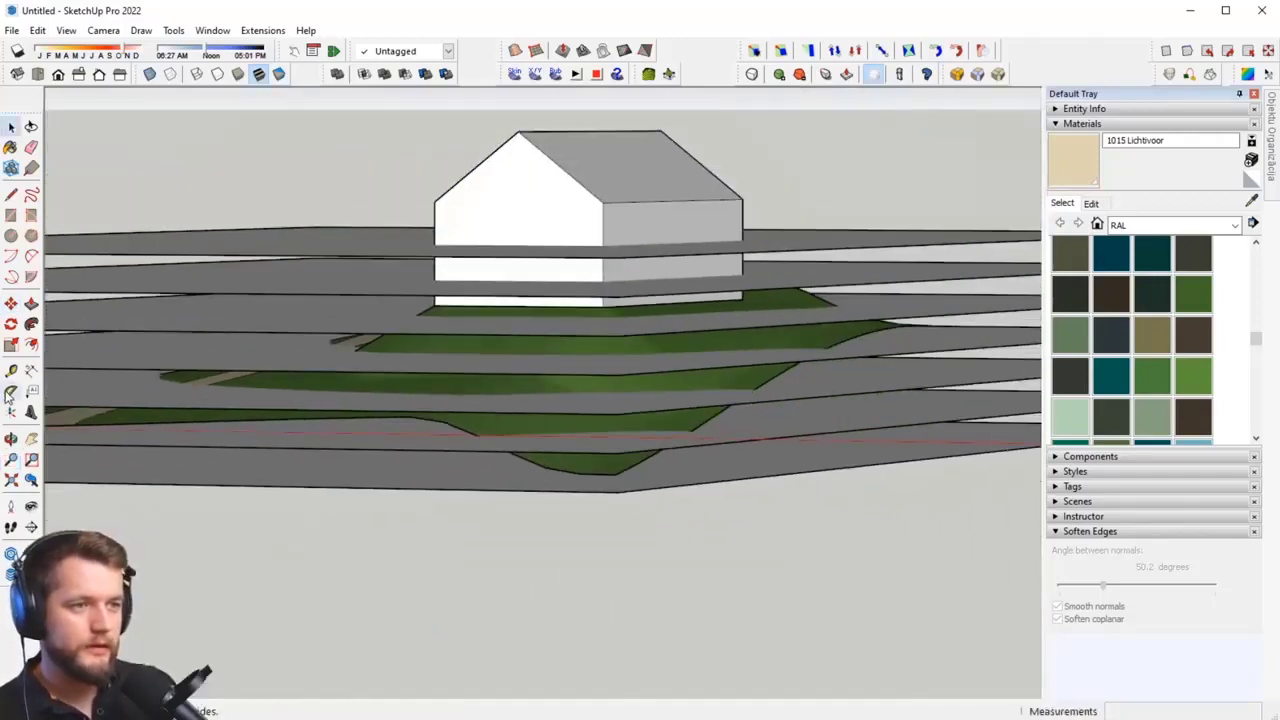
Step: Restore the camera's field of view and undo the array of plane copies
click(11, 458)
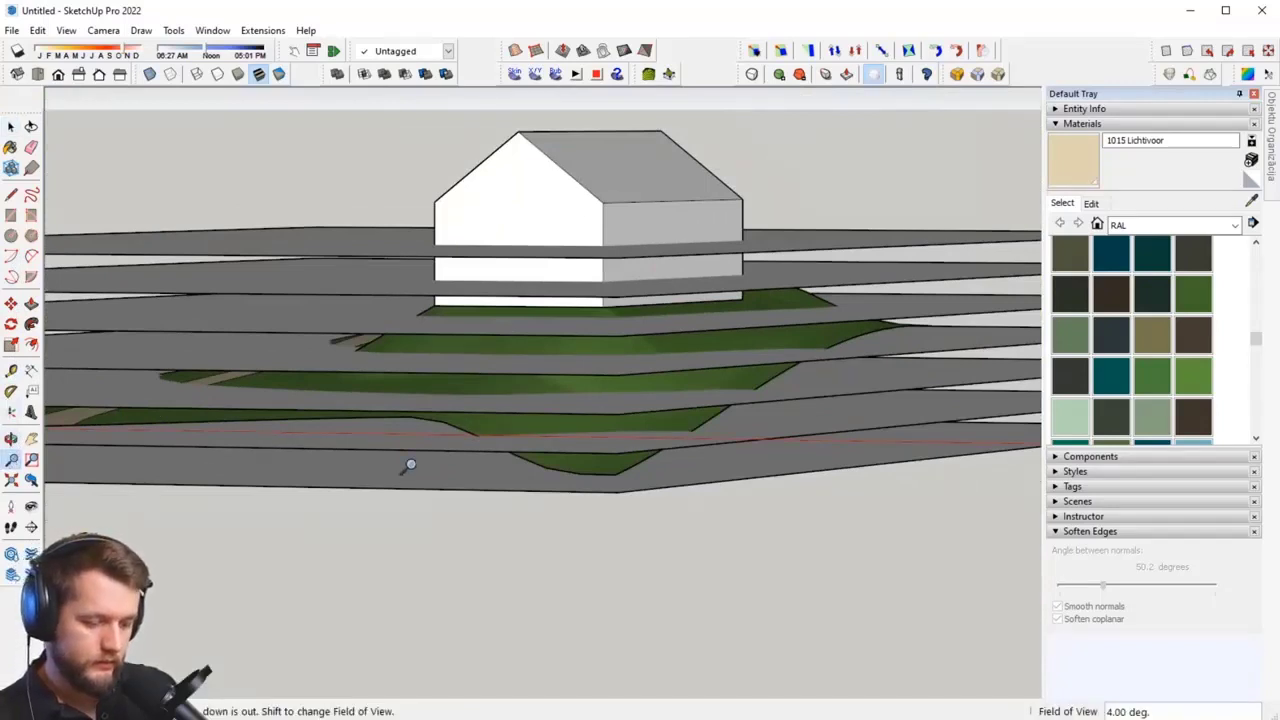
key(Return)
key(space)
scroll(560, 396, up, 6)
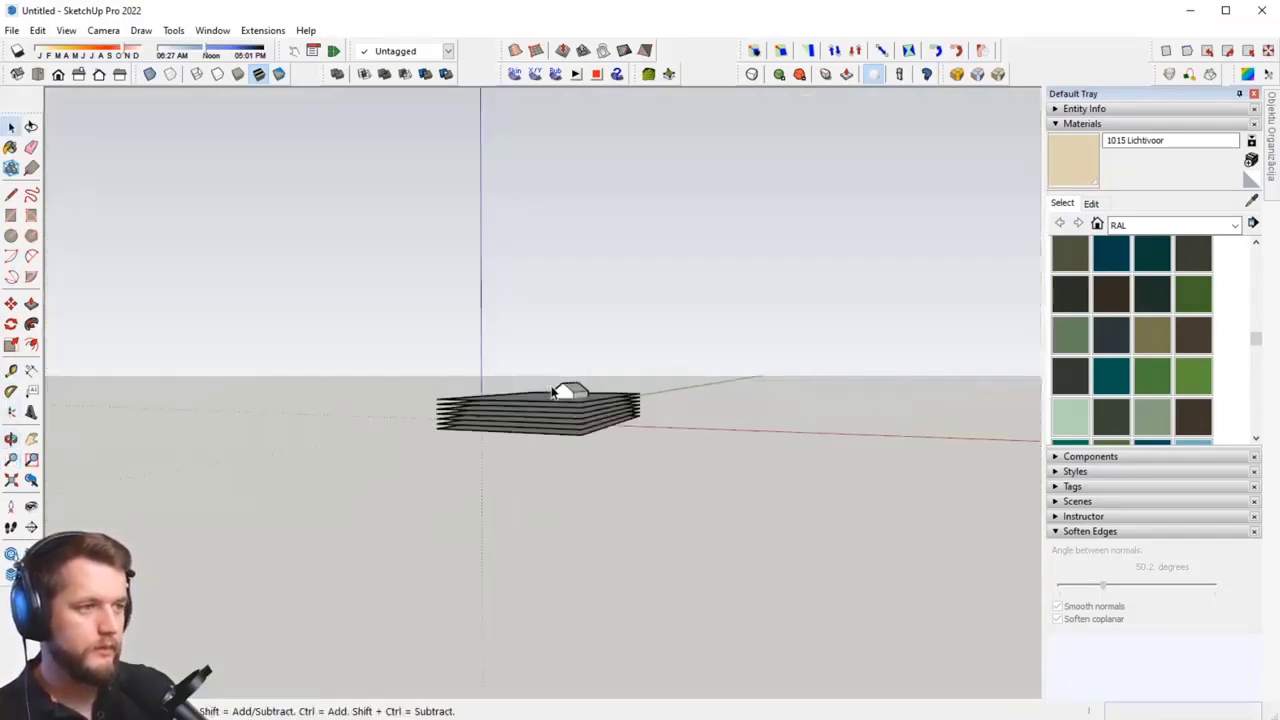
scroll(600, 415, up, 1)
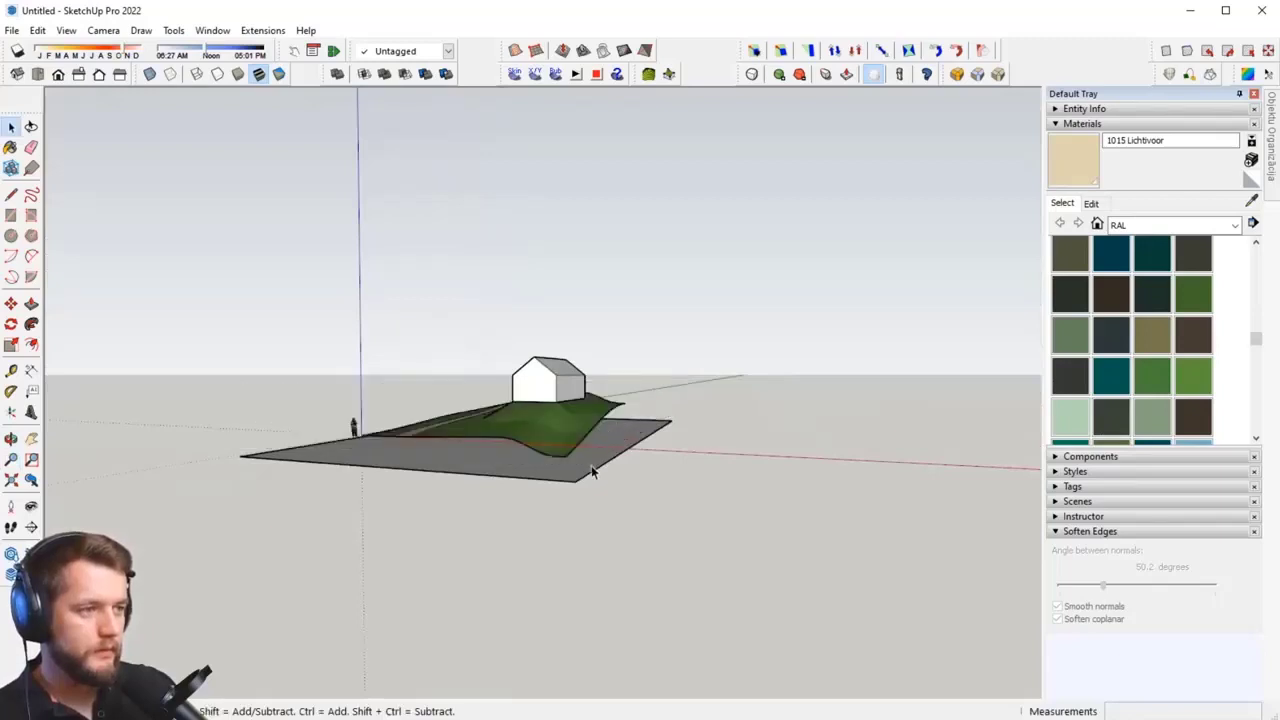
Step: Copy the ground plane group straight up by 1 m and repeat it as a 4x array
click(592, 472)
scroll(660, 415, up, 2)
key(m)
key(ctrl)
click(675, 421)
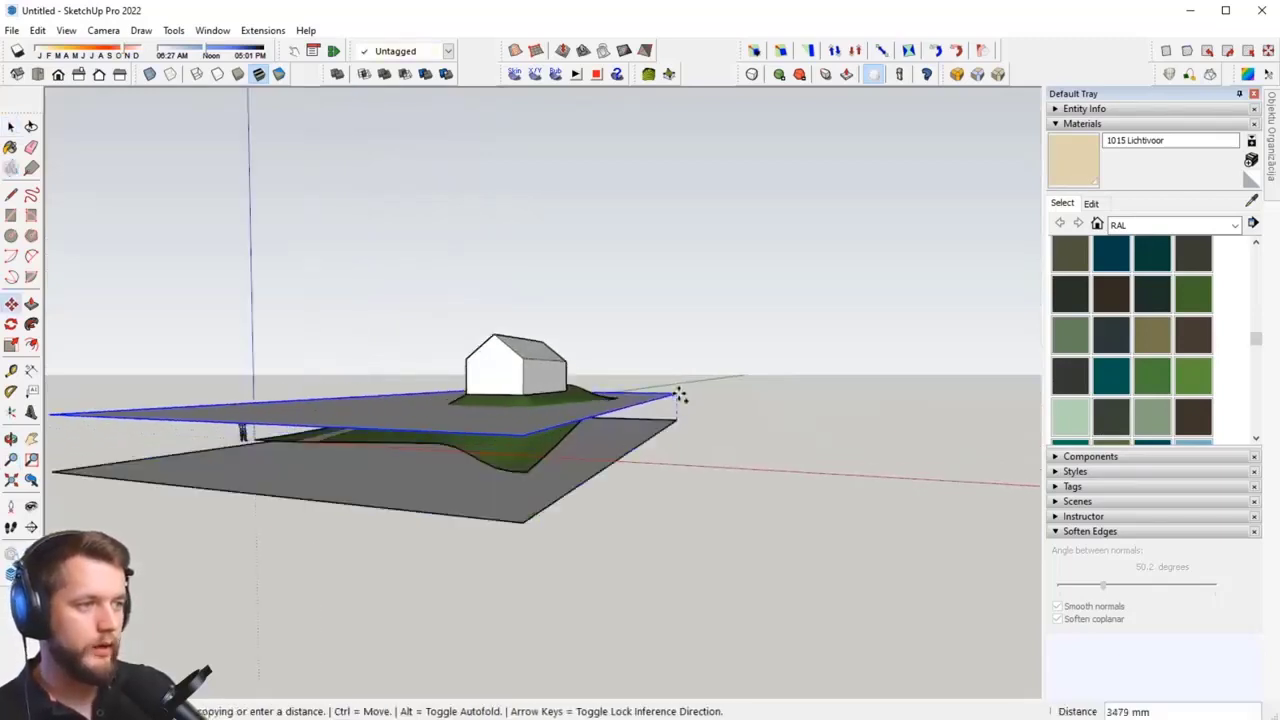
click(679, 394)
text(1m)
key(Return)
text(4)
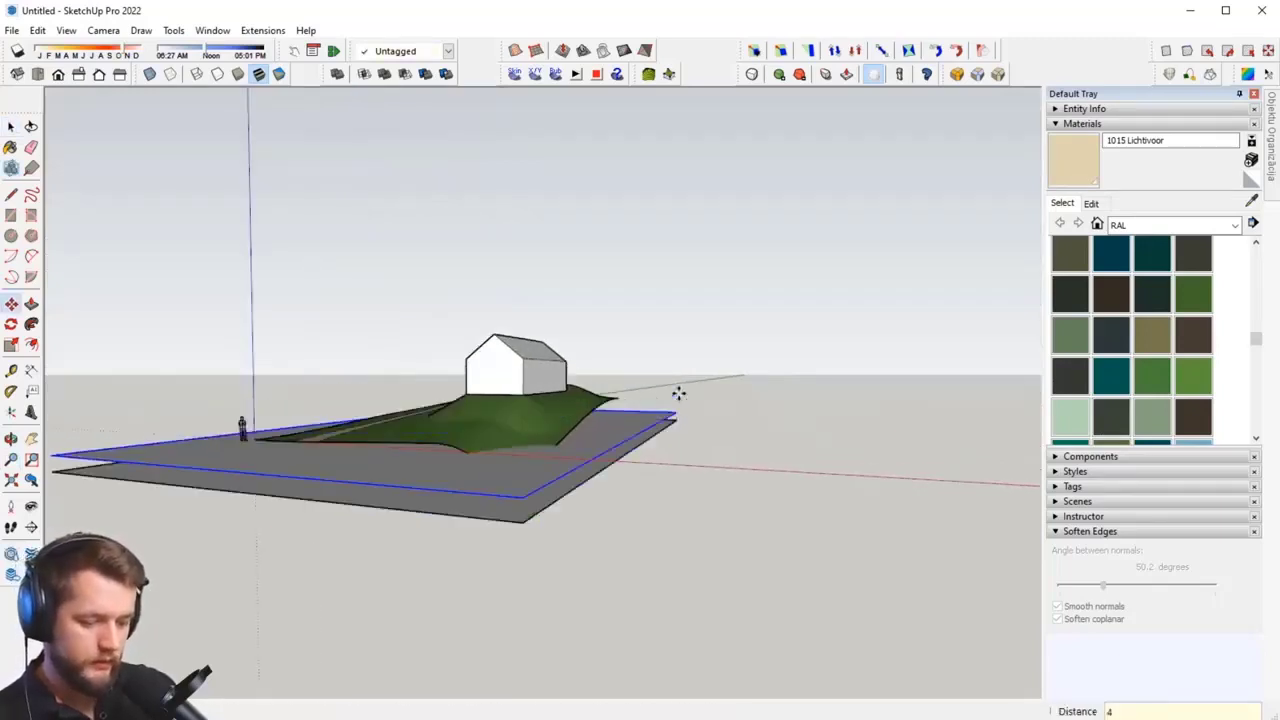
text(x)
key(Return)
Step: Select only the five stacked planes and try intersecting their faces with the selection
middle_drag(679, 394, 835, 463)
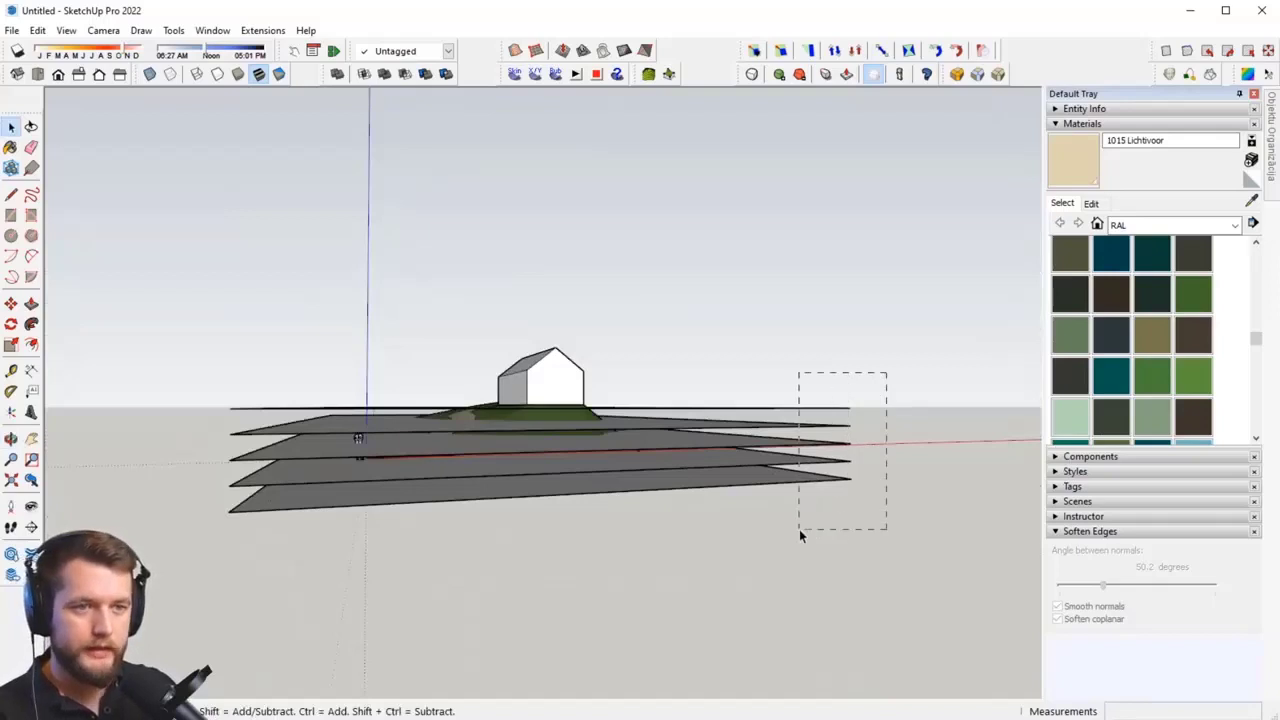
drag(721, 560, 721, 560)
middle_drag(606, 466, 685, 455)
right_click(677, 446)
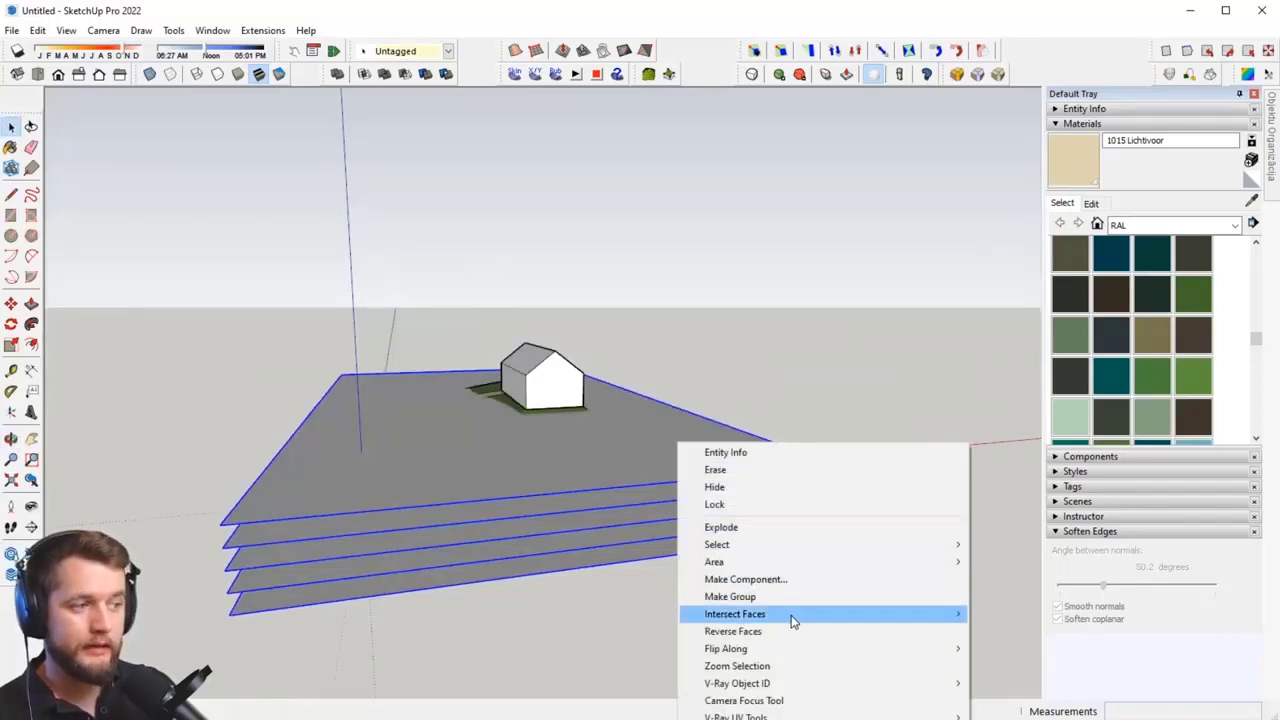
mouse_move(793, 617)
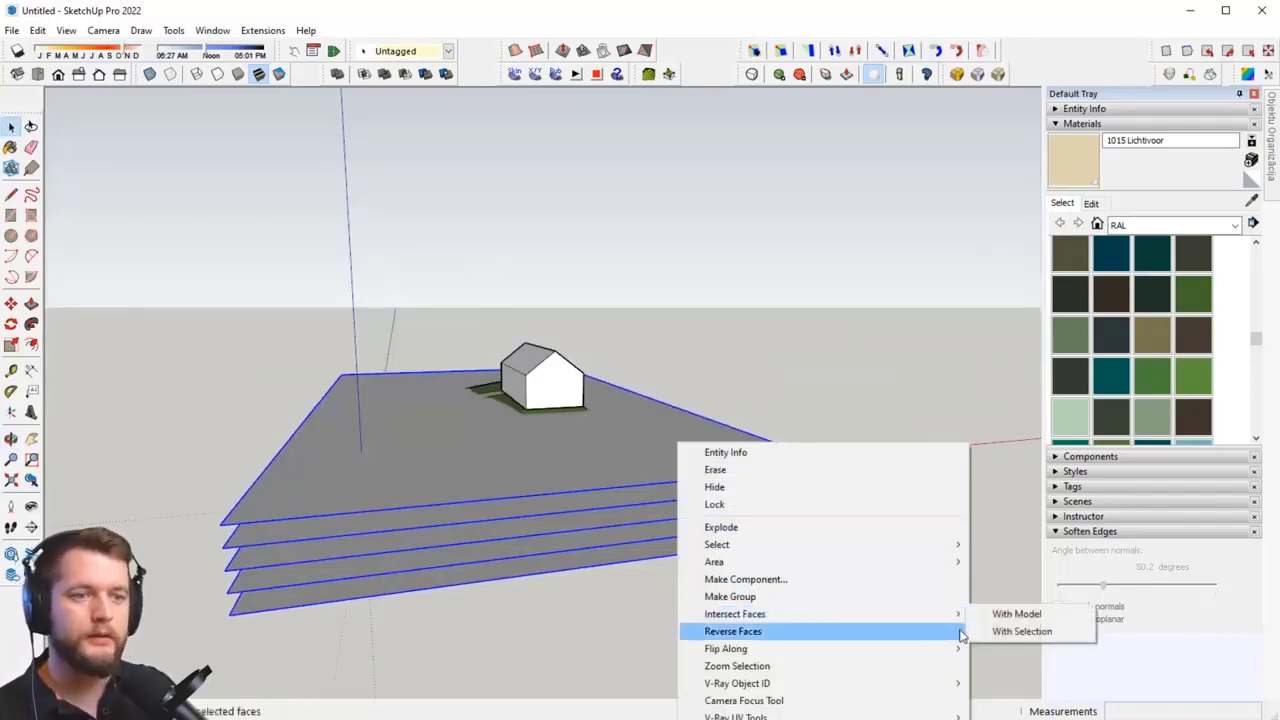
click(1016, 632)
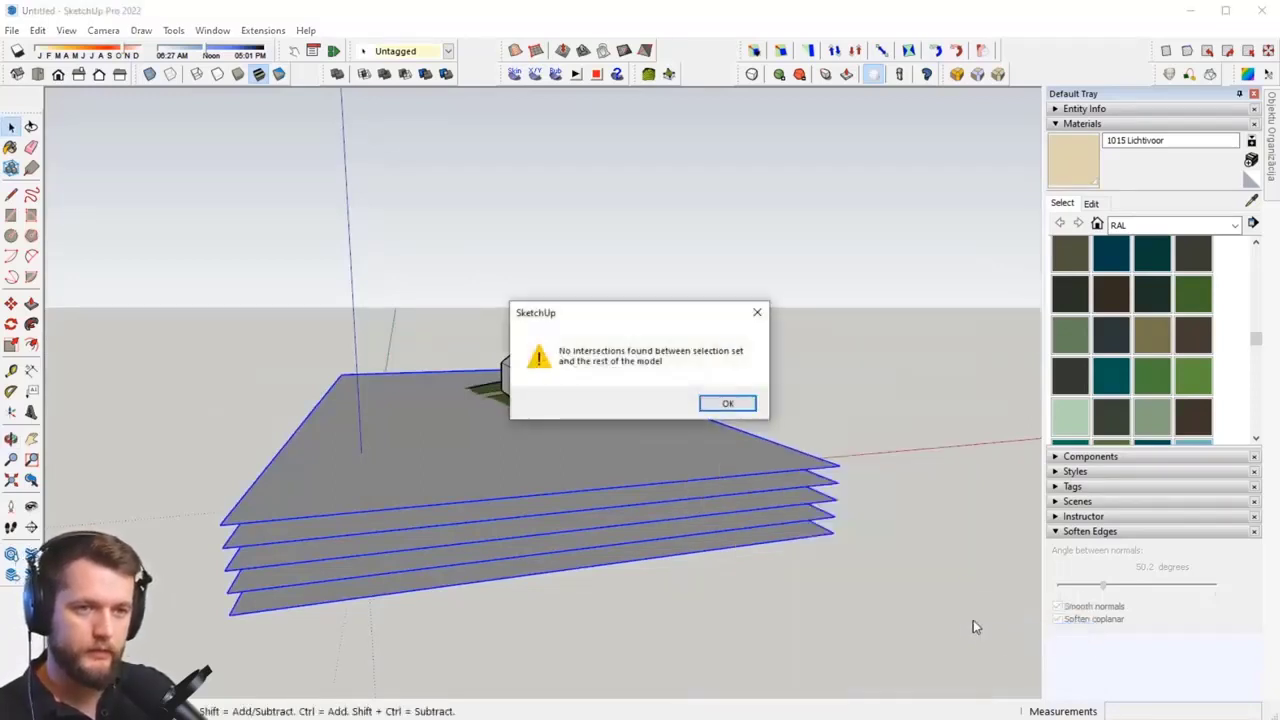
click(722, 406)
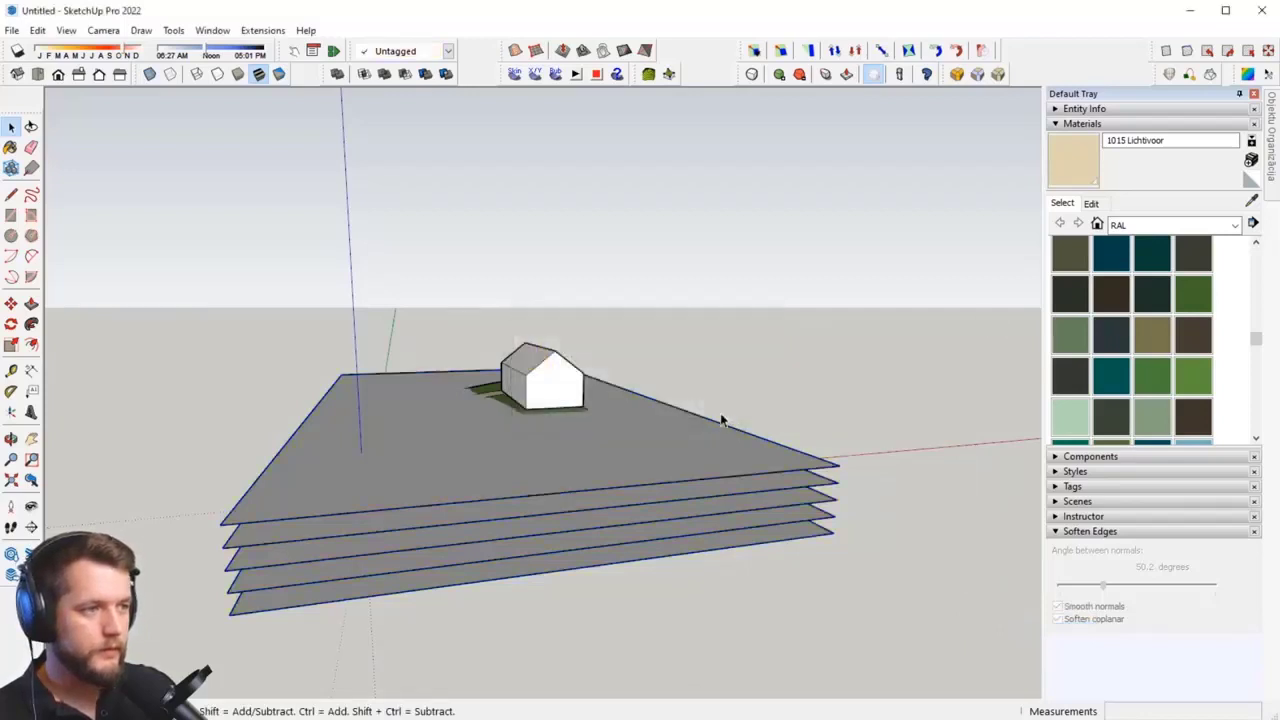
Step: Add the terrain group to the selection of stacked planes and intersect faces with the selection
middle_drag(721, 440, 737, 420)
drag(735, 552, 735, 552)
middle_drag(735, 552, 565, 454)
scroll(564, 458, up, 2)
shift+click(556, 464)
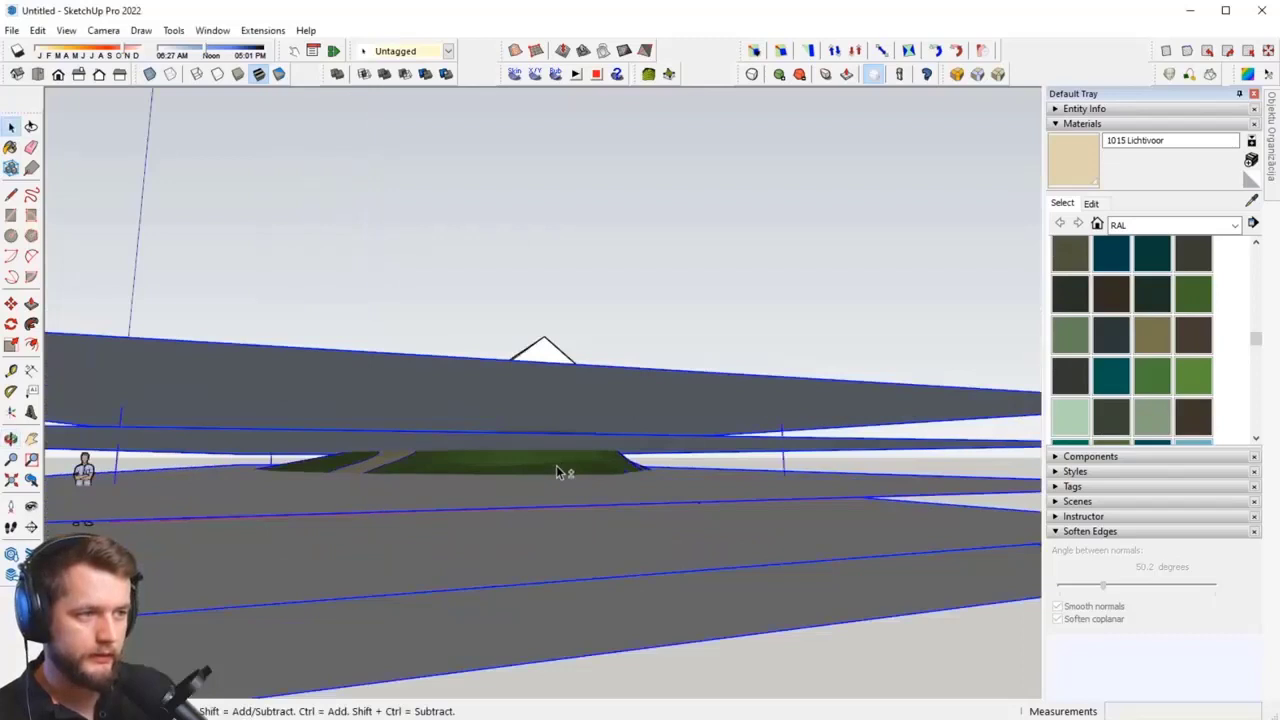
scroll(551, 464, down, 4)
right_click(640, 484)
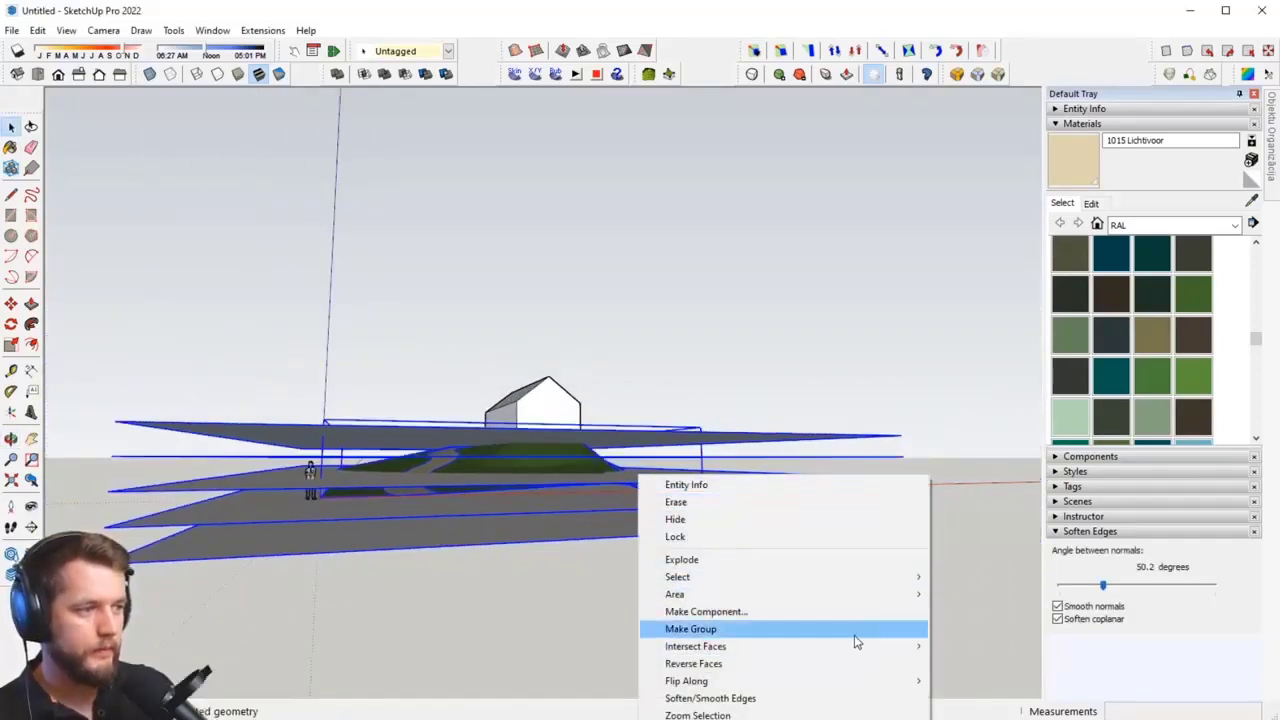
mouse_move(862, 648)
click(969, 664)
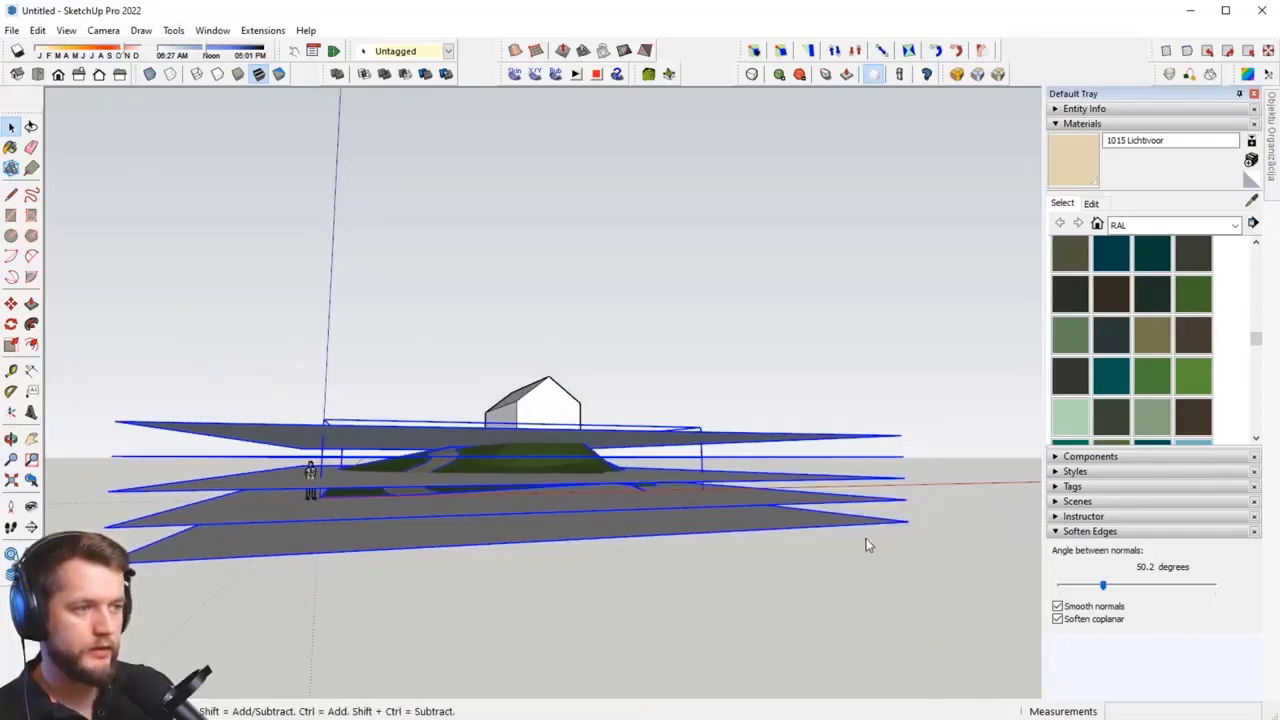
click(838, 549)
Step: Delete the five stacked planes and examine the contour lines left on the terrain
middle_drag(838, 522, 838, 538)
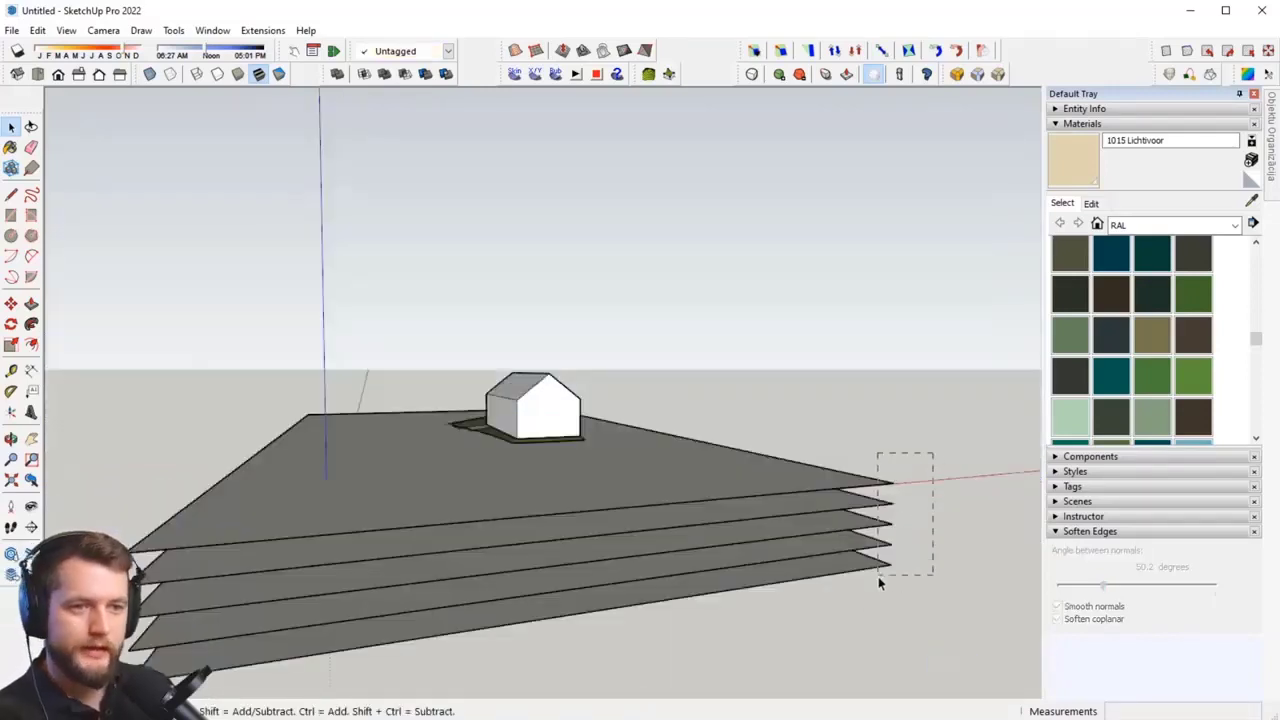
drag(878, 576, 849, 616)
key(Delete)
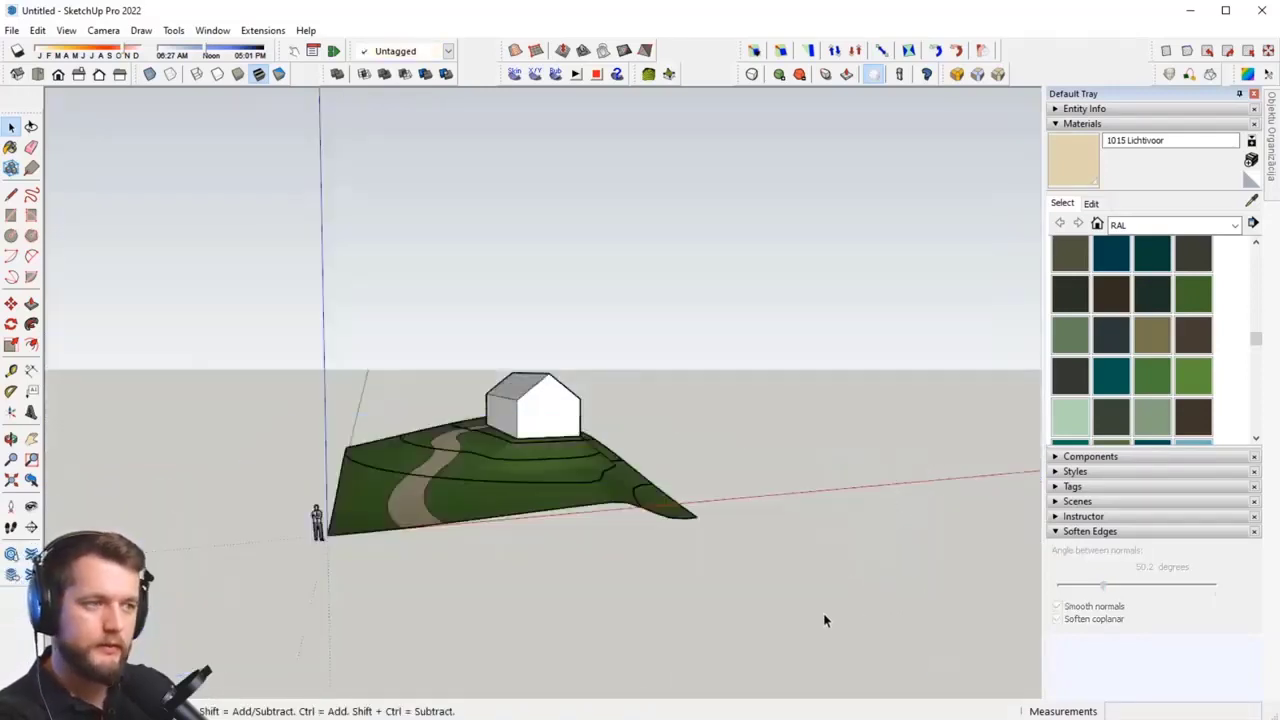
middle_drag(823, 613, 724, 636)
scroll(405, 460, up, 3)
middle_drag(405, 460, 263, 597)
scroll(511, 479, up, 2)
middle_drag(511, 479, 645, 390)
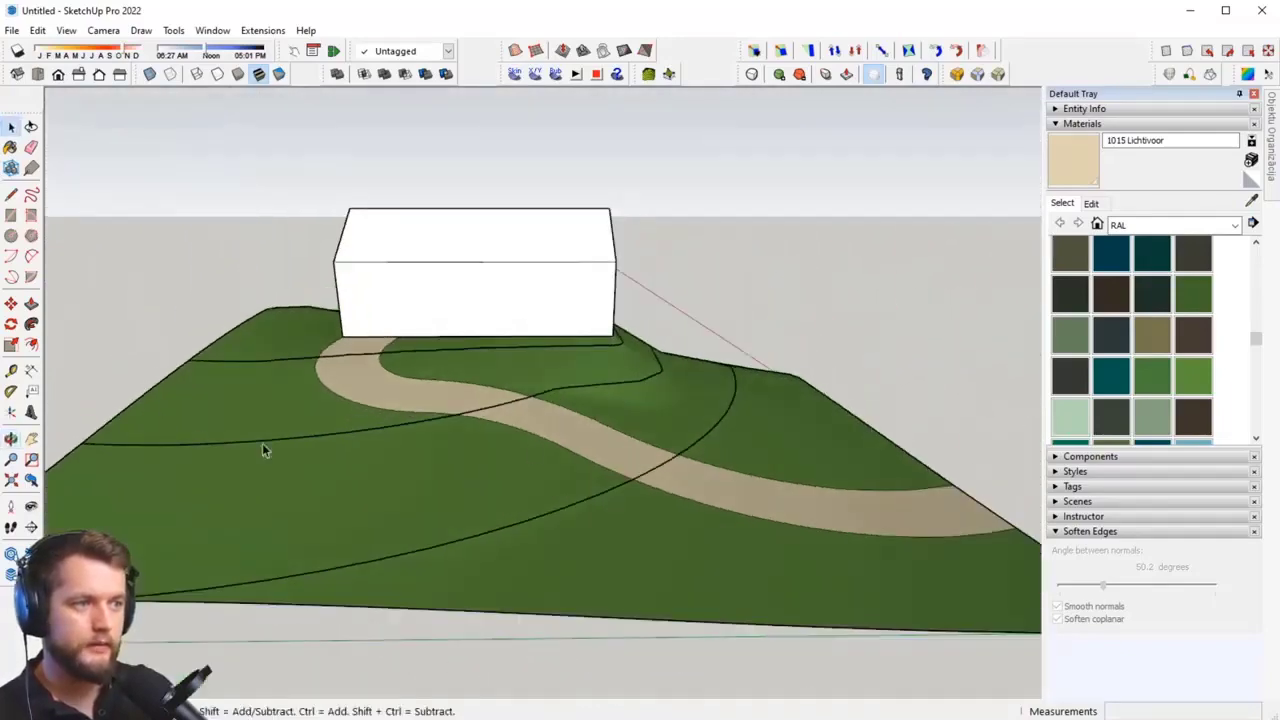
Step: Select only the contour lines, leaving out the scale figure and the terrain, and make them a group
middle_drag(263, 450, 329, 408)
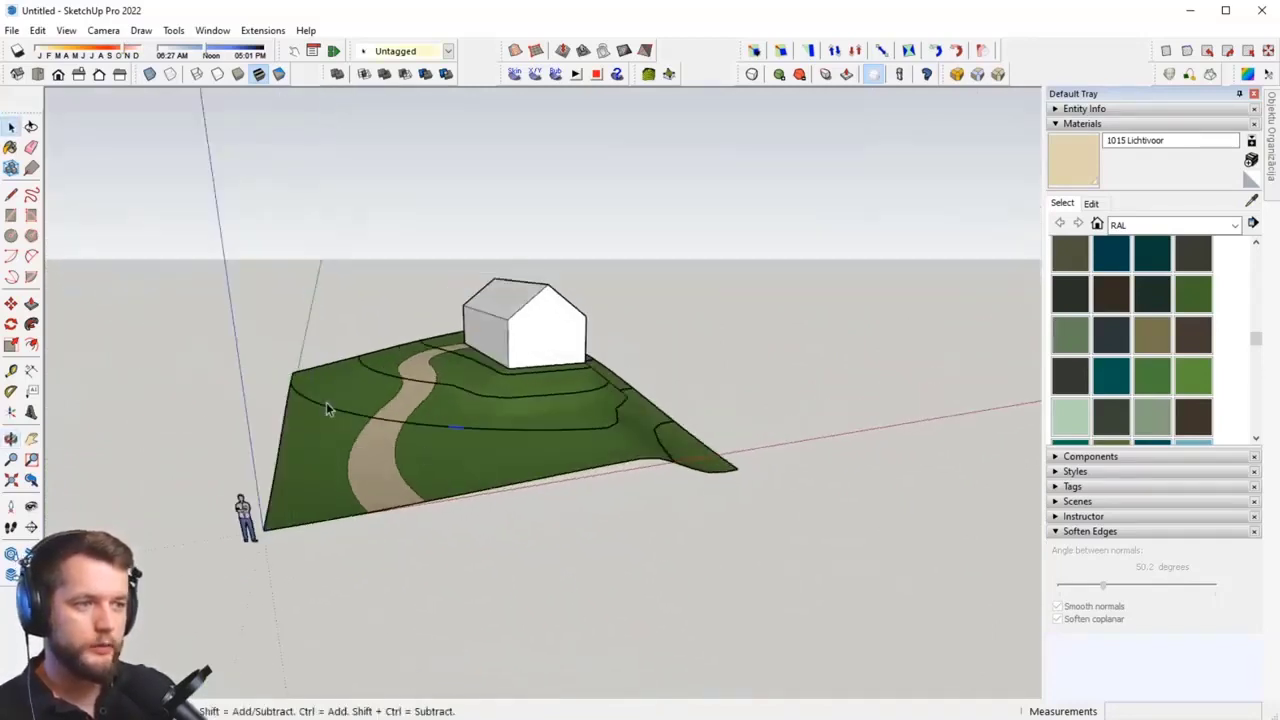
drag(203, 323, 800, 617)
middle_drag(800, 617, 668, 445)
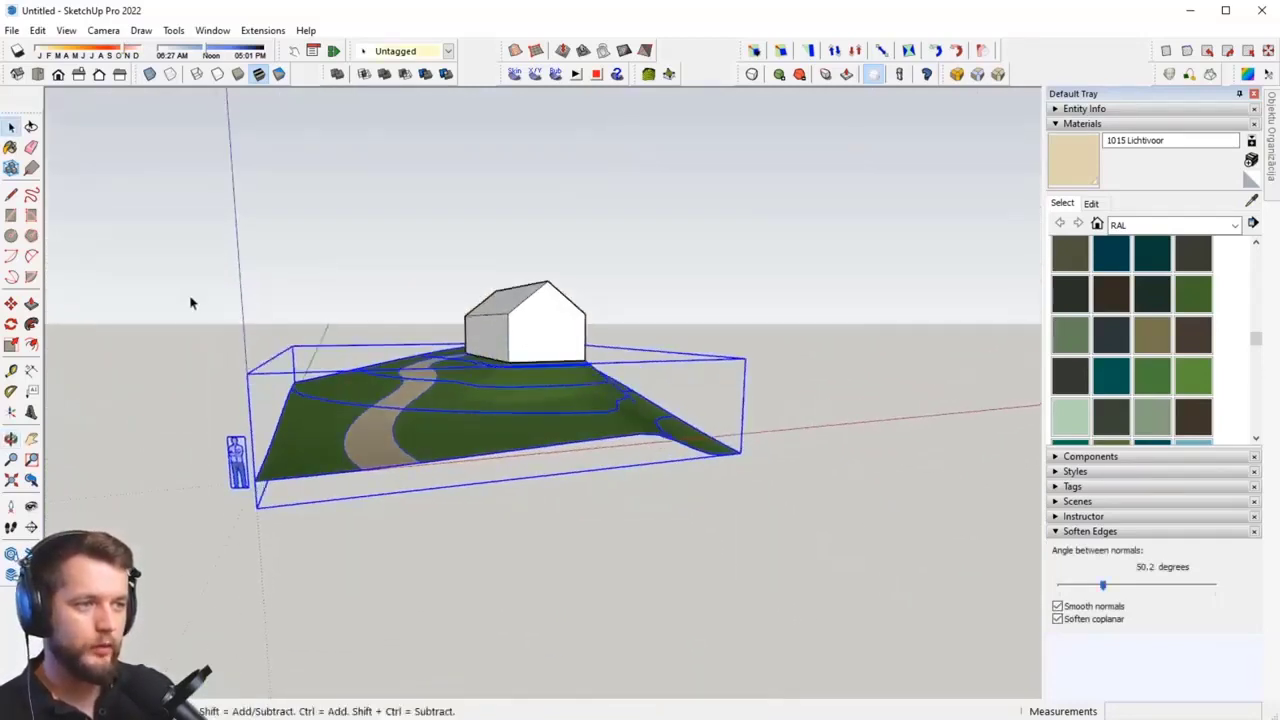
drag(191, 300, 814, 586)
middle_drag(456, 492, 467, 541)
shift+click(281, 596)
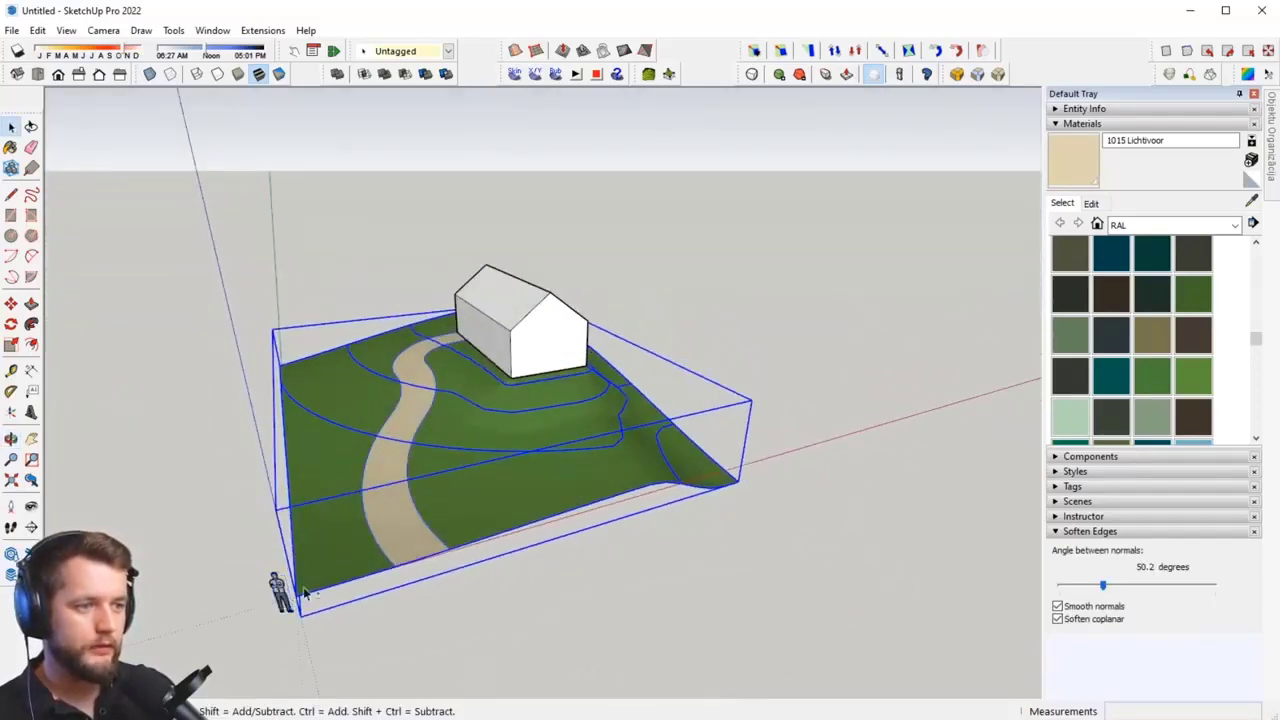
shift+click(482, 528)
middle_drag(725, 396, 522, 399)
scroll(600, 456, up, 3)
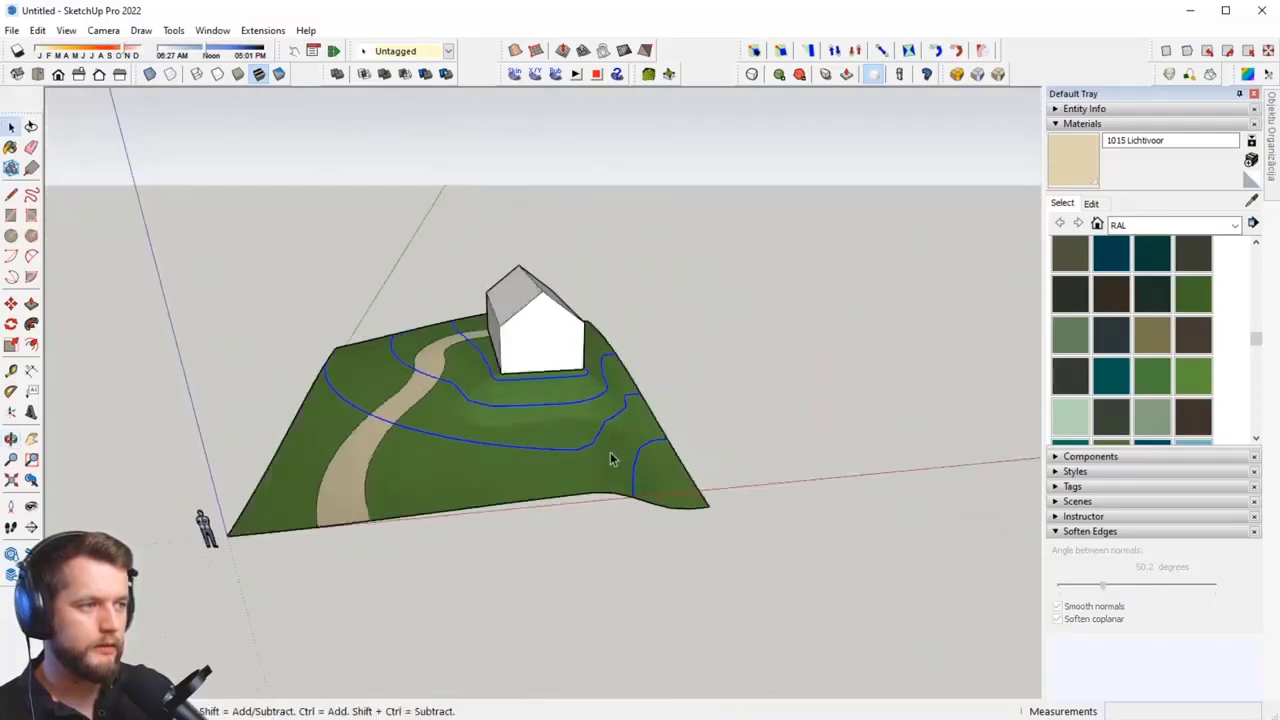
right_click(586, 456)
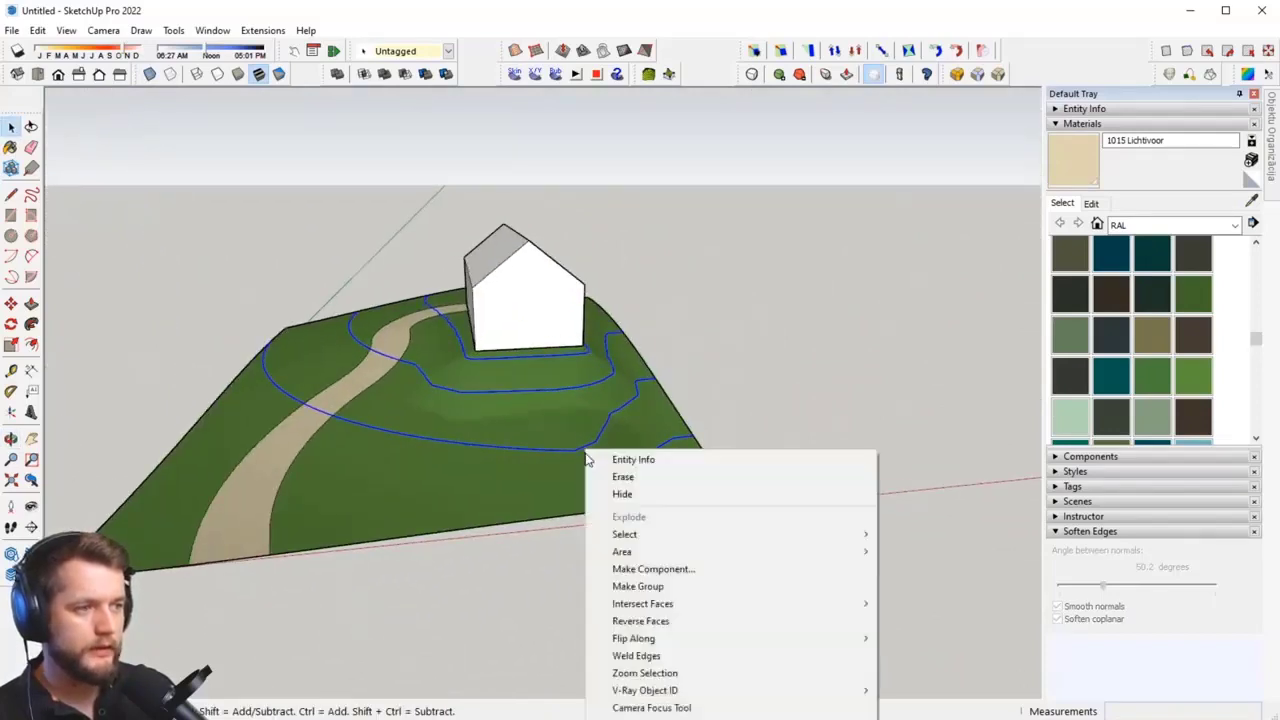
click(701, 587)
Step: Create a tag named horizontals and give it the long-dash line style
click(1080, 124)
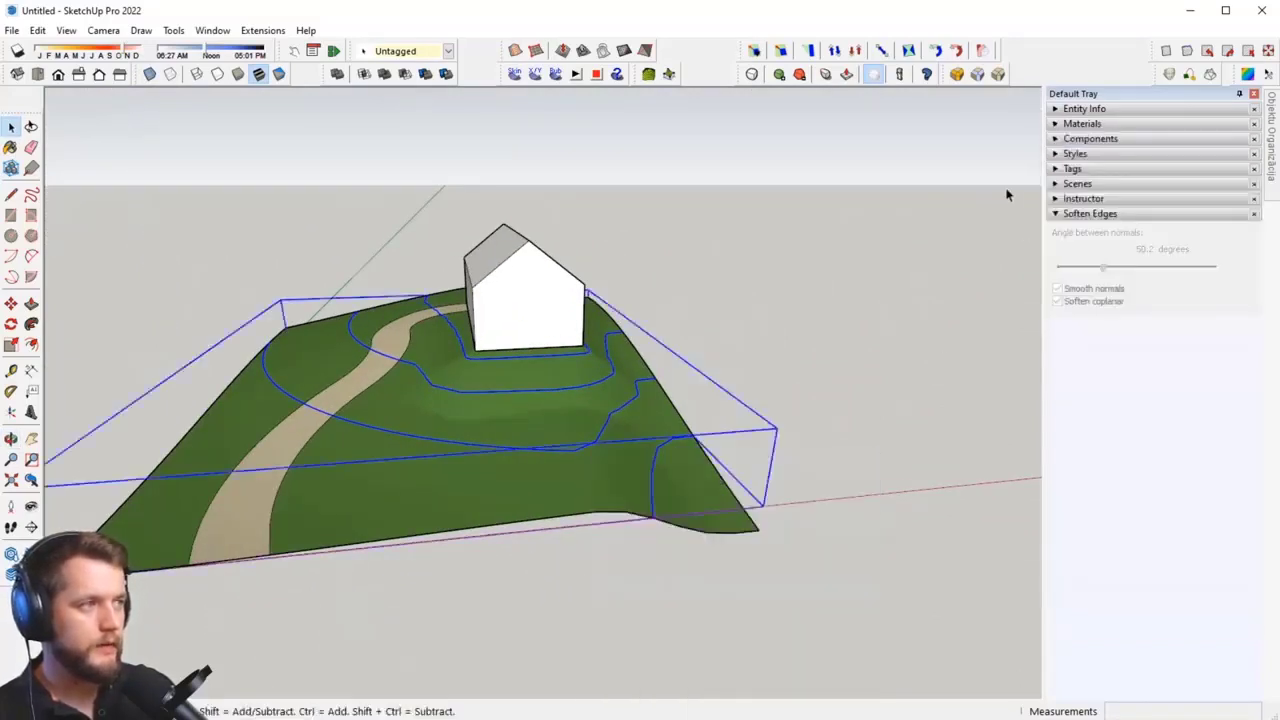
click(1115, 167)
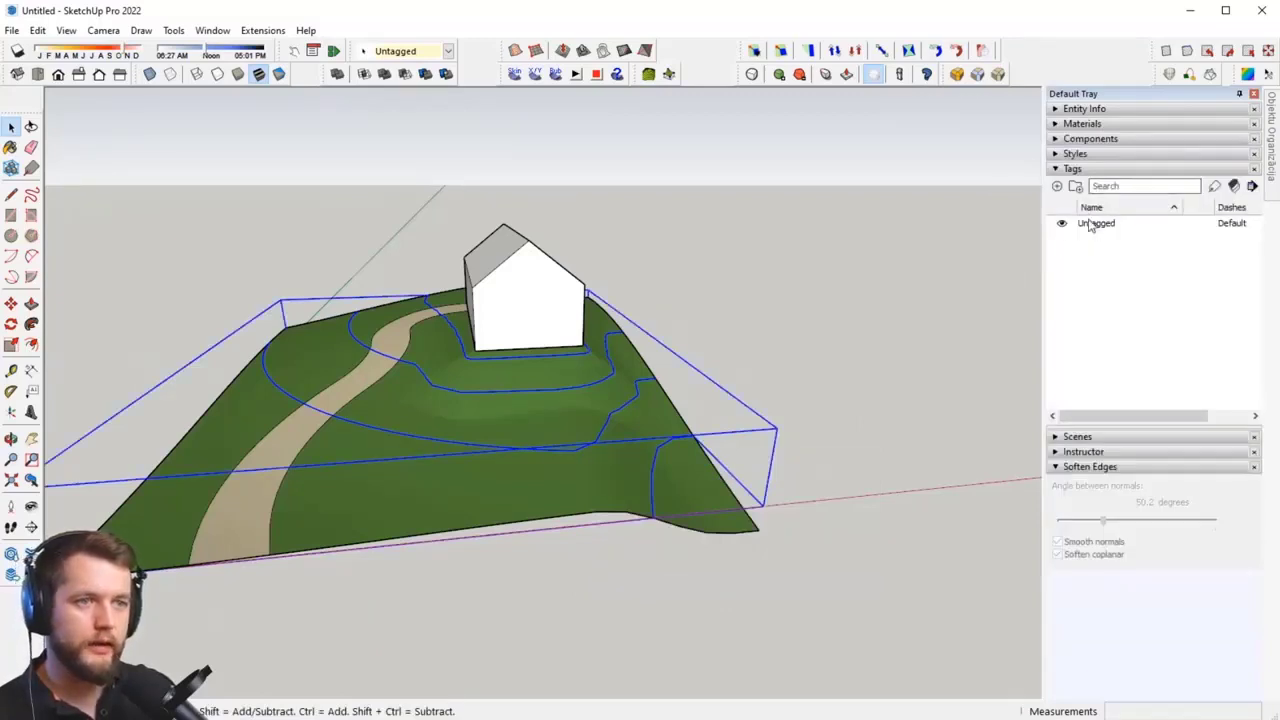
click(1057, 187)
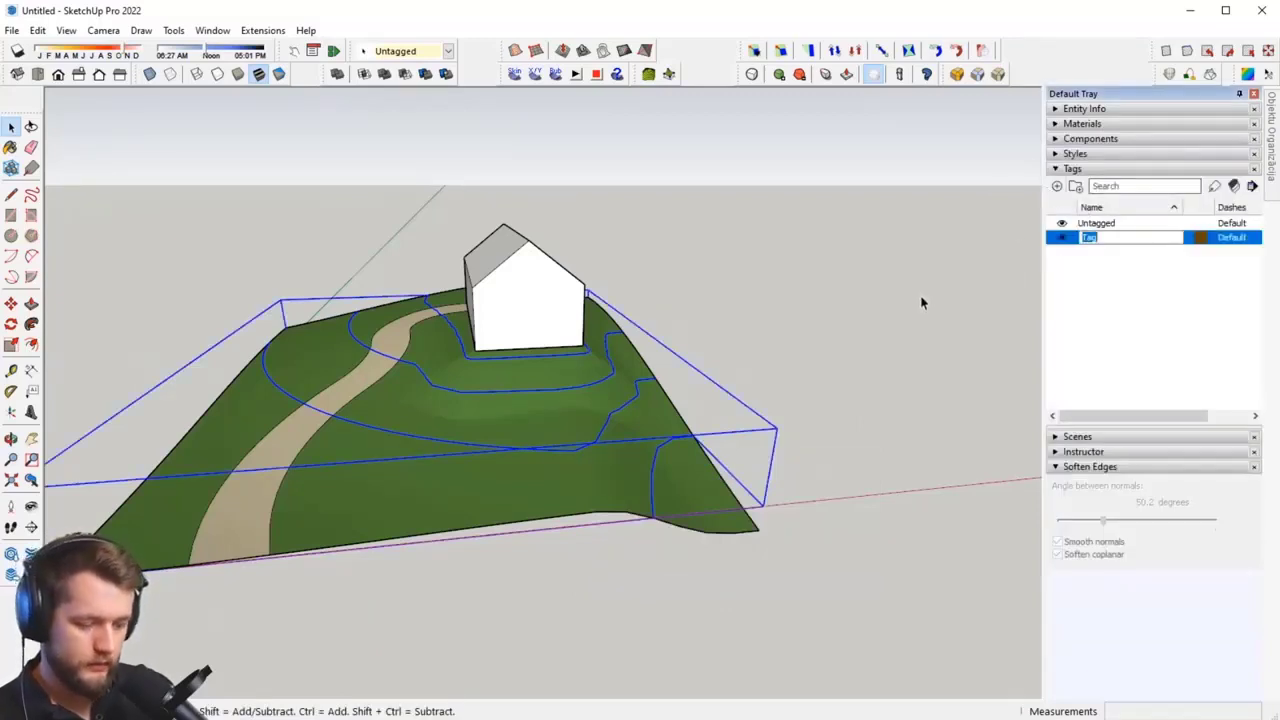
text(horizonta)
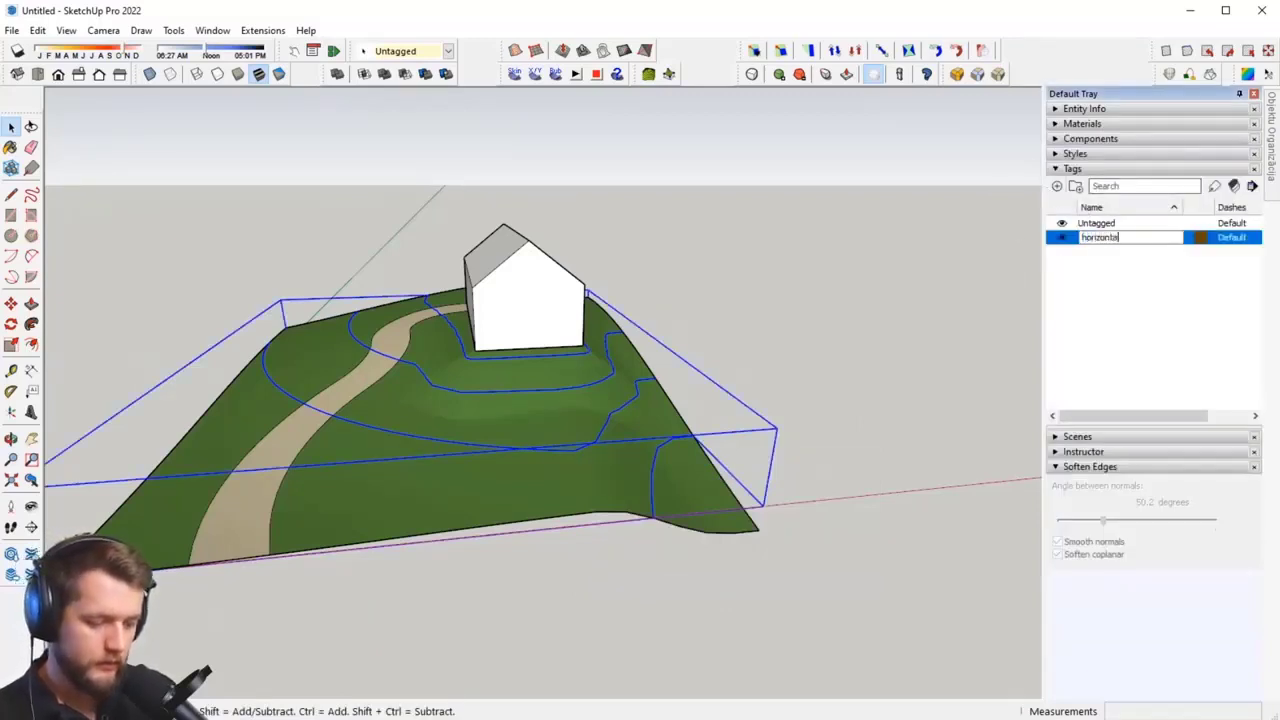
text(ls)
key(Return)
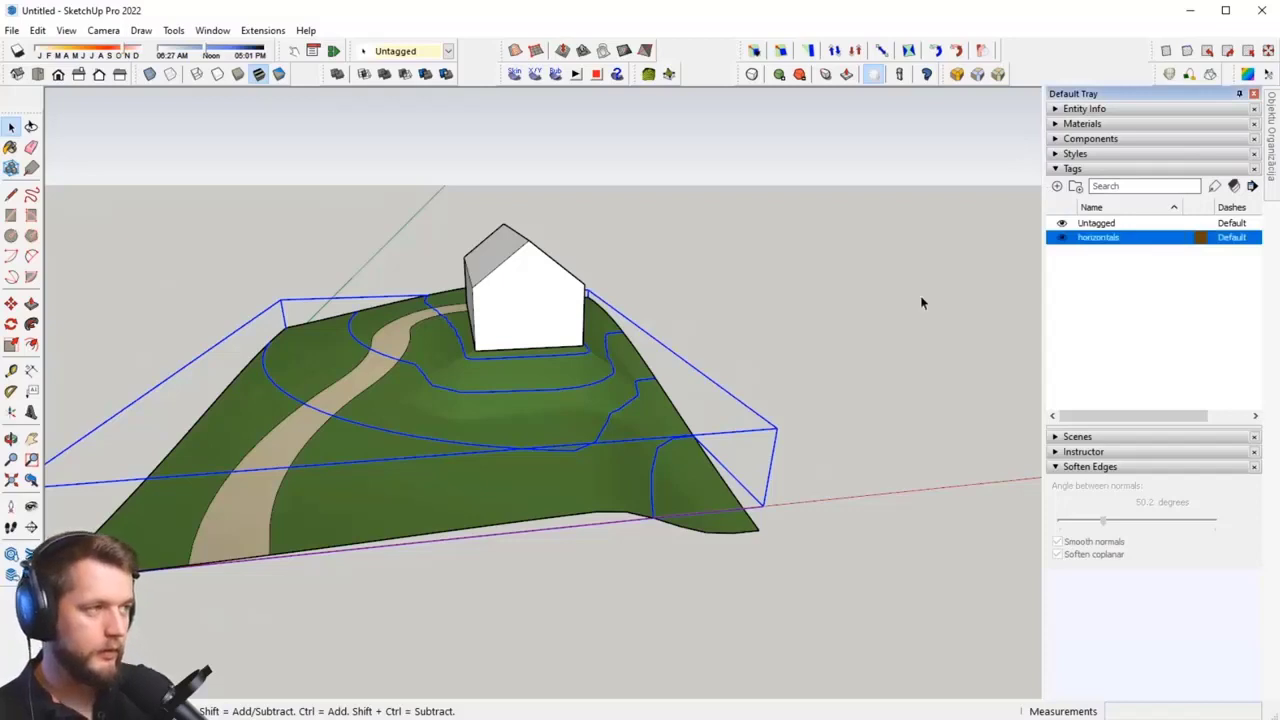
click(1237, 242)
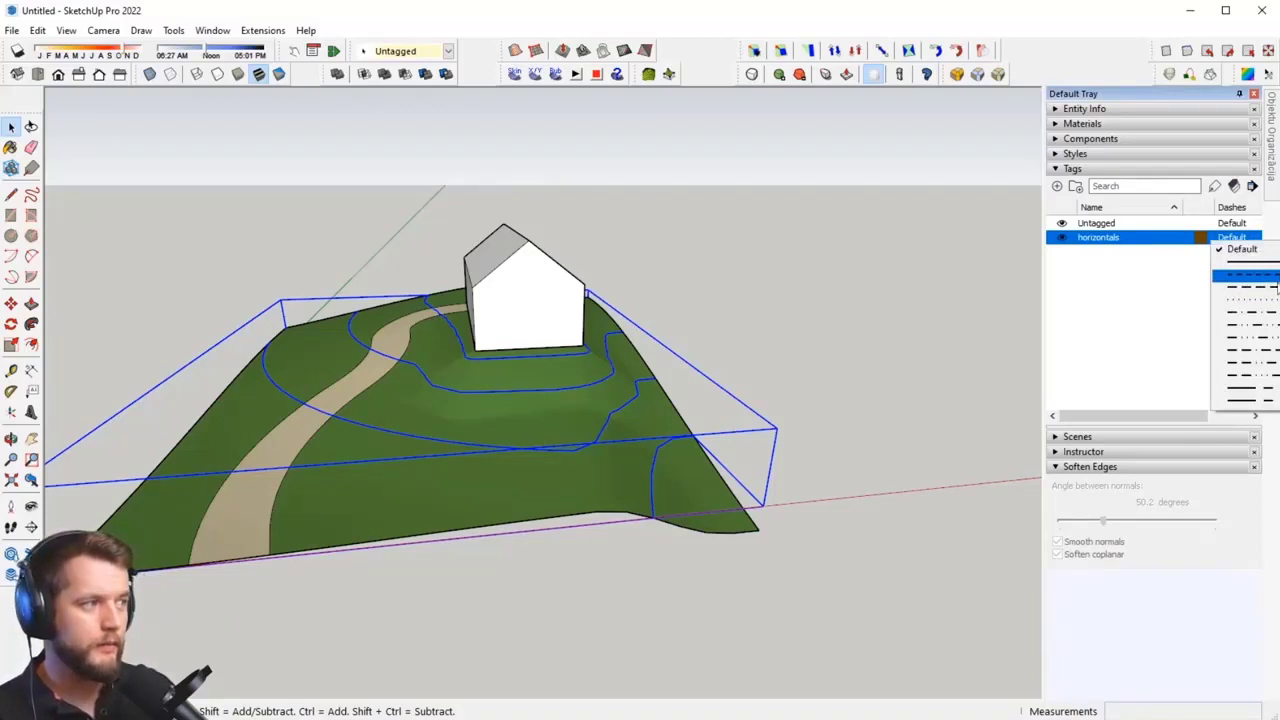
click(1274, 288)
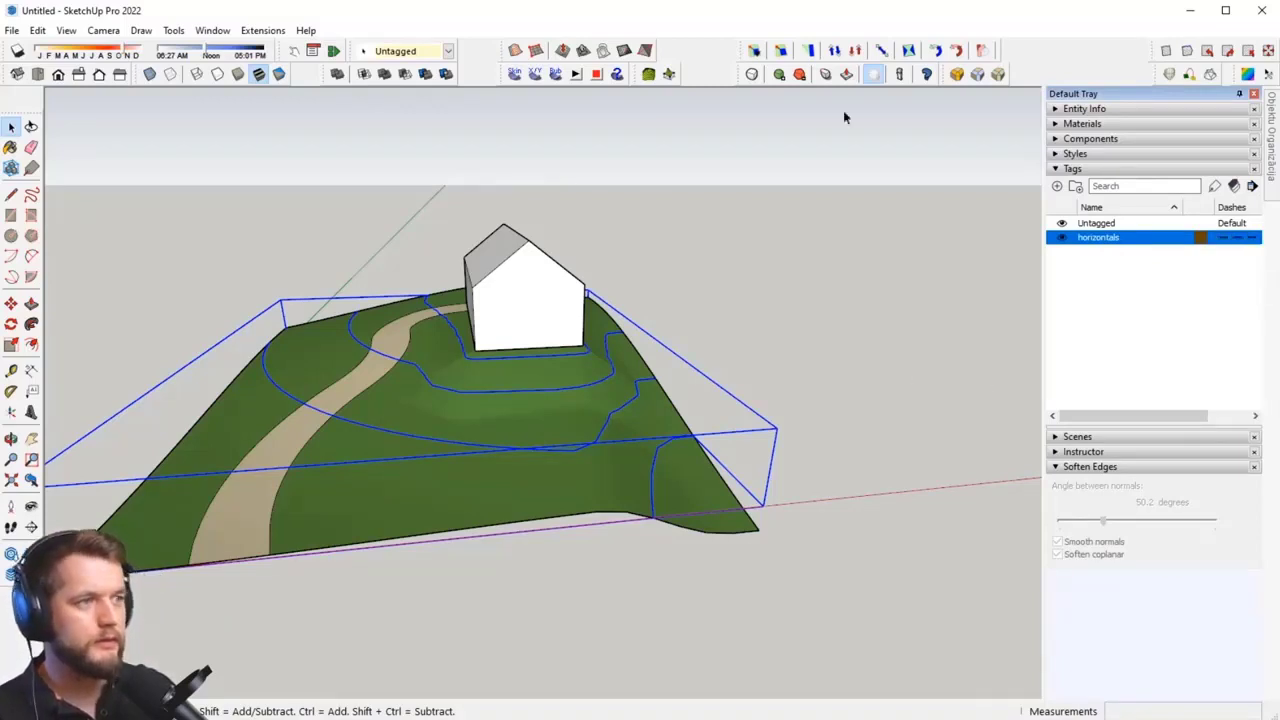
Step: Assign the contour line group to the horizontals tag and inspect the lines on the terrain
click(447, 51)
click(420, 80)
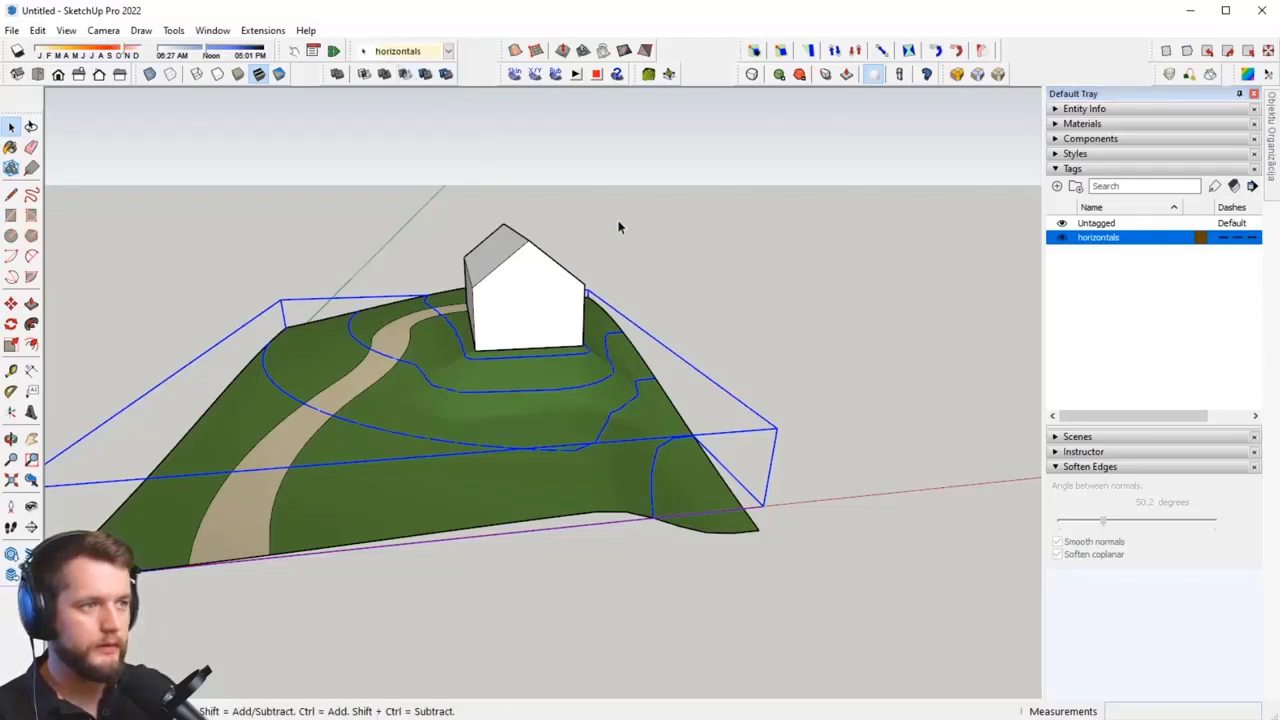
click(618, 227)
scroll(634, 397, up, 2)
middle_drag(634, 397, 730, 437)
scroll(880, 400, up, 1)
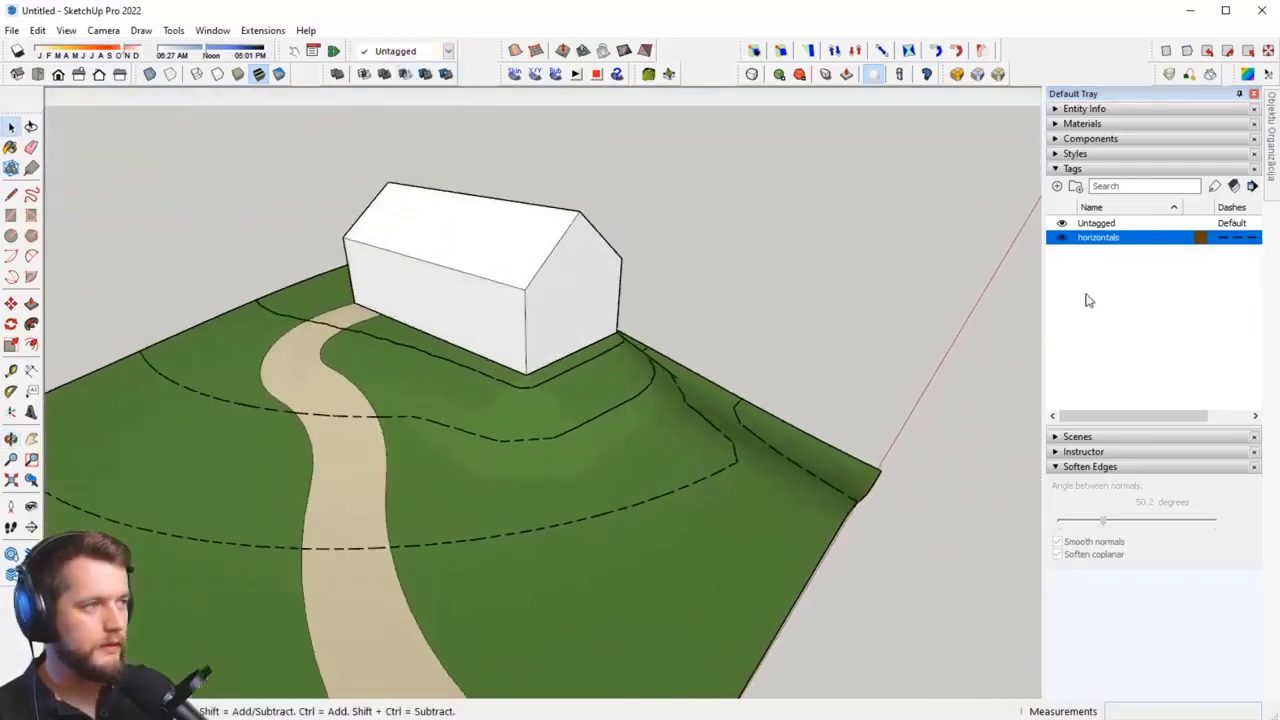
Step: Try the short-dash line style on the horizontals tag, restore the long dashes, and examine the contours
click(1242, 240)
click(1245, 279)
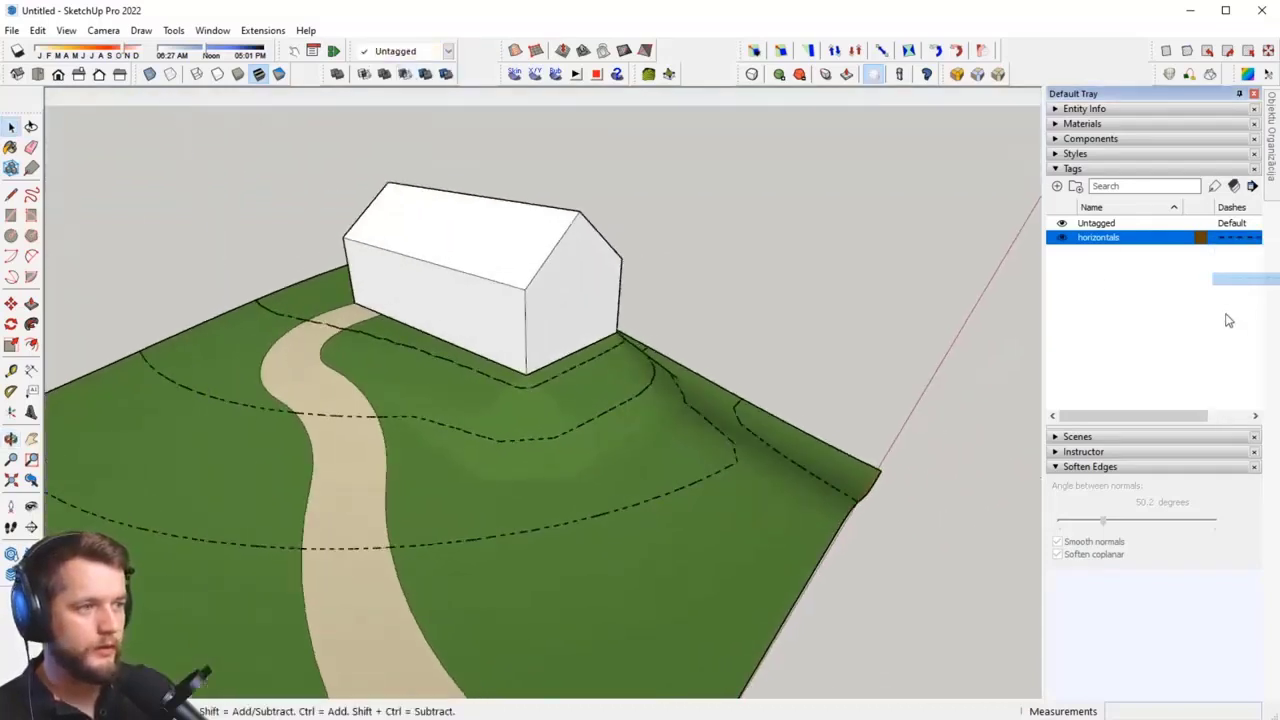
middle_drag(775, 430, 597, 394)
scroll(637, 503, up, 4)
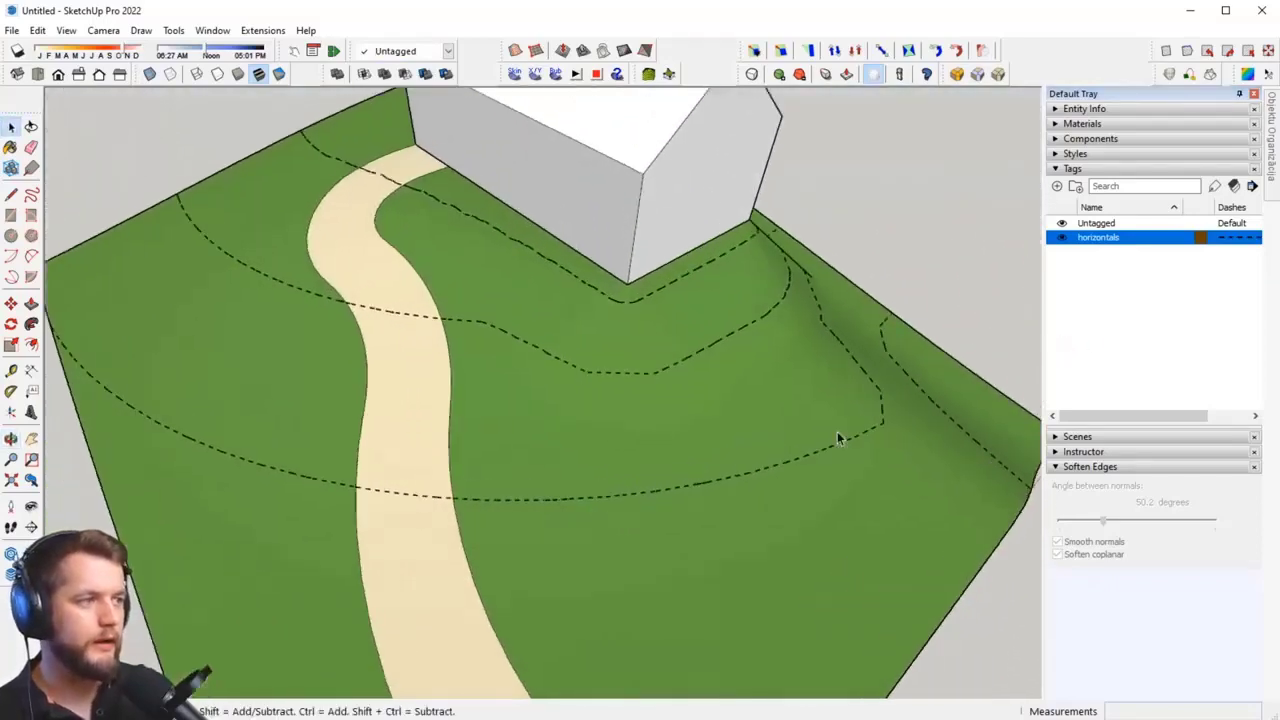
click(1225, 238)
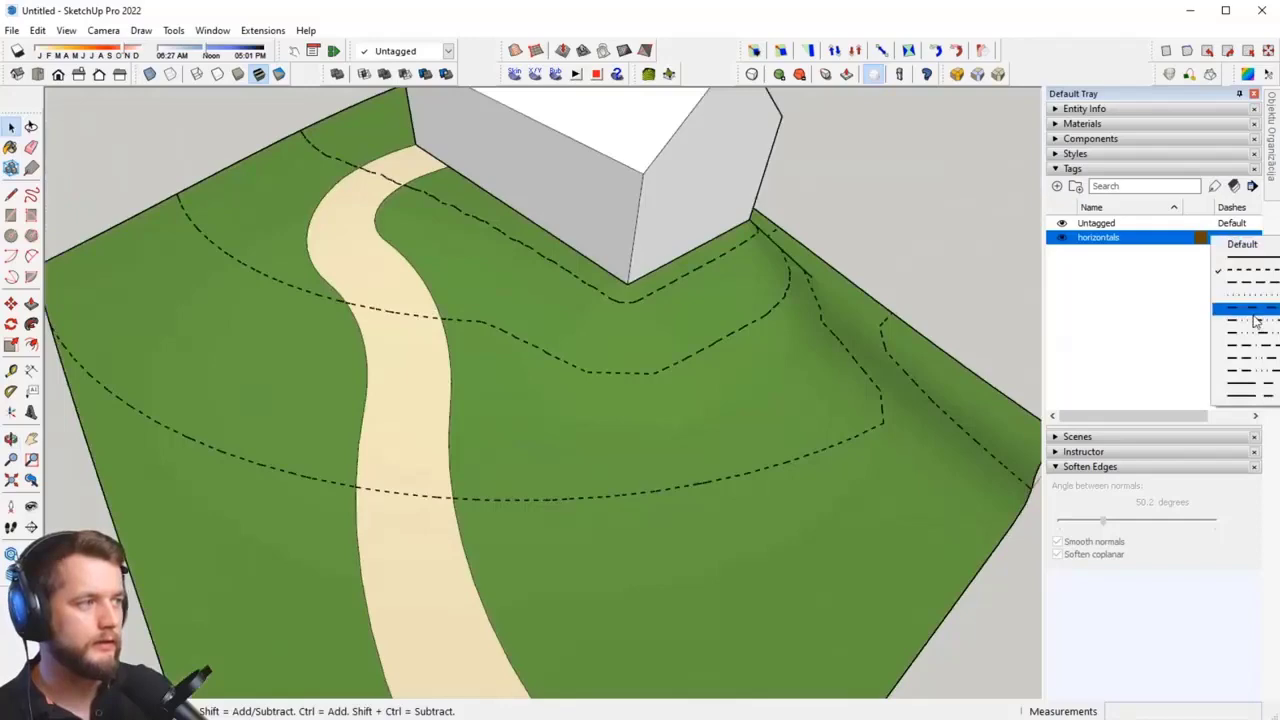
click(1220, 290)
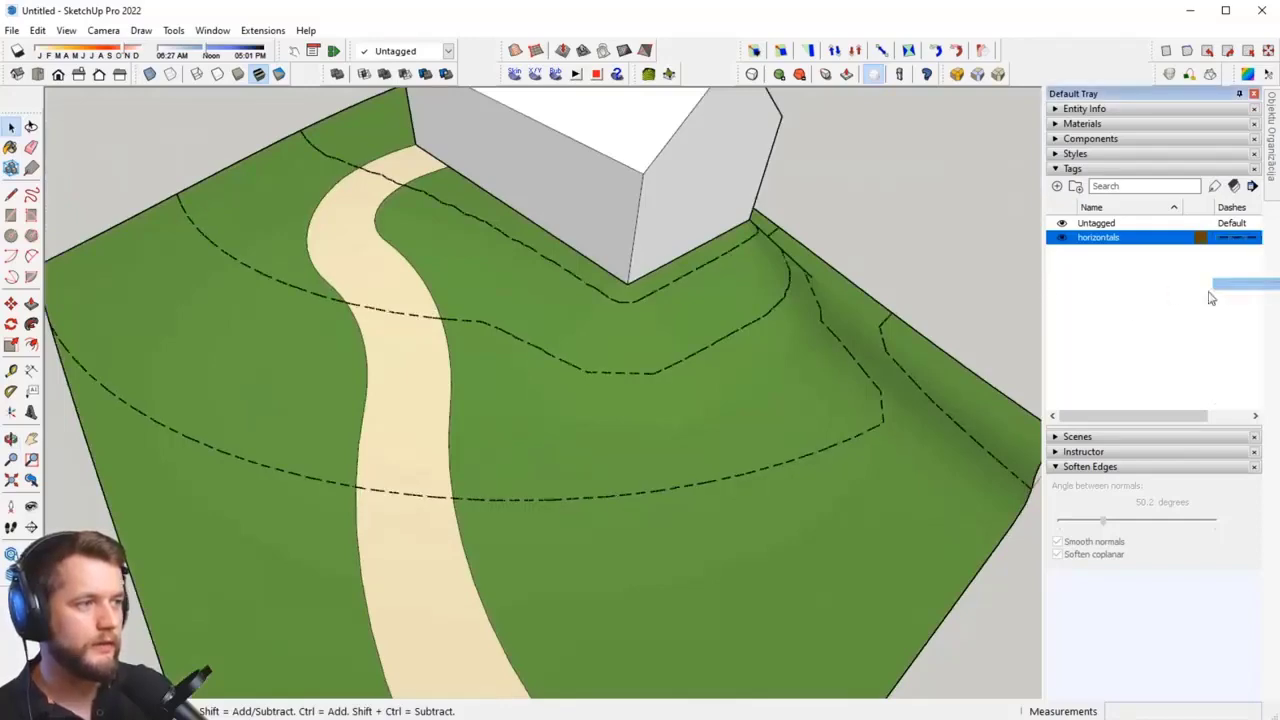
middle_drag(835, 348, 477, 365)
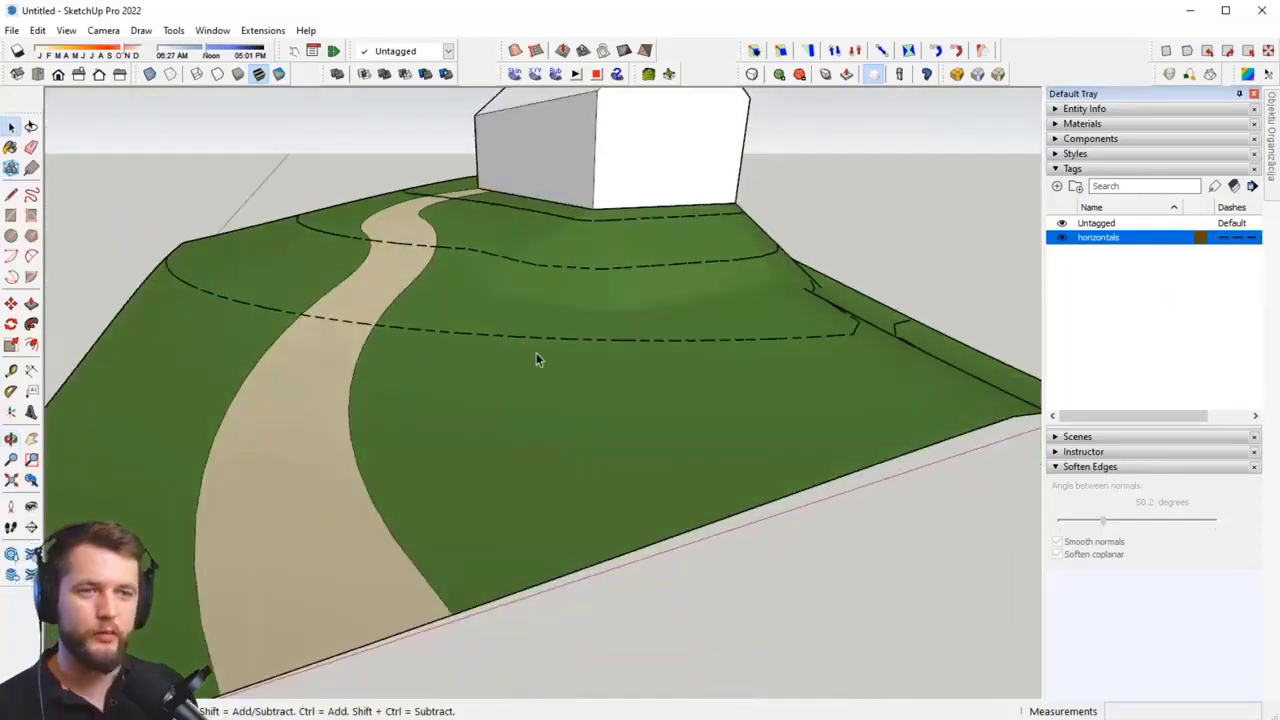
scroll(536, 360, down, 3)
middle_drag(600, 315, 540, 370)
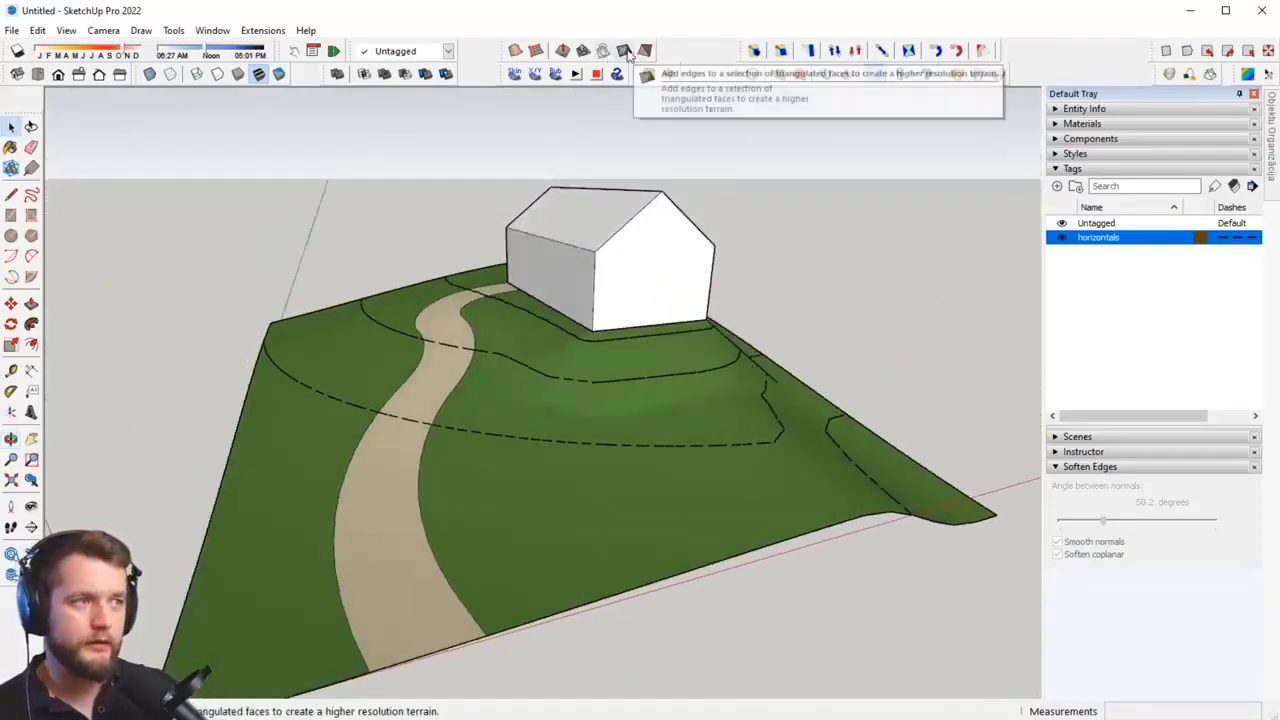
Step: Show the hidden geometry of the terrain mesh
click(66, 30)
click(115, 89)
middle_drag(471, 473, 491, 603)
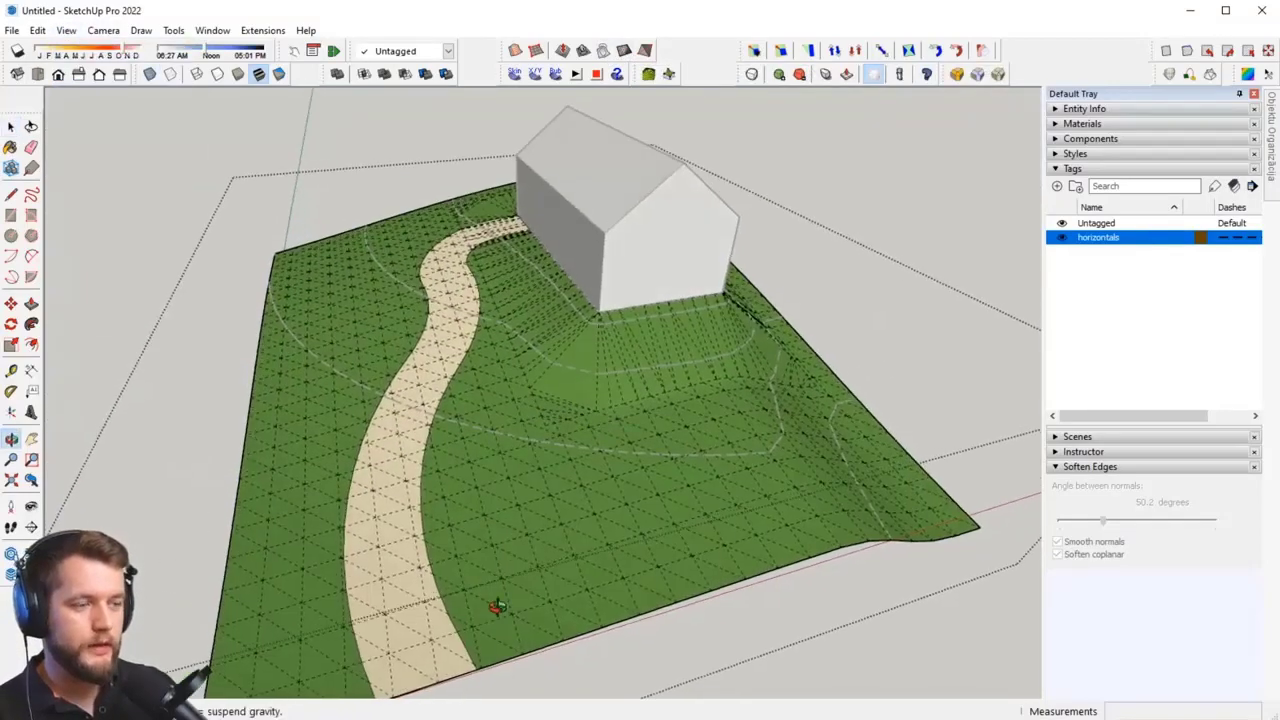
Step: Select the terrain faces around the path's lower end and subdivide them with Add Detail
scroll(516, 433, up, 5)
drag(369, 469, 370, 468)
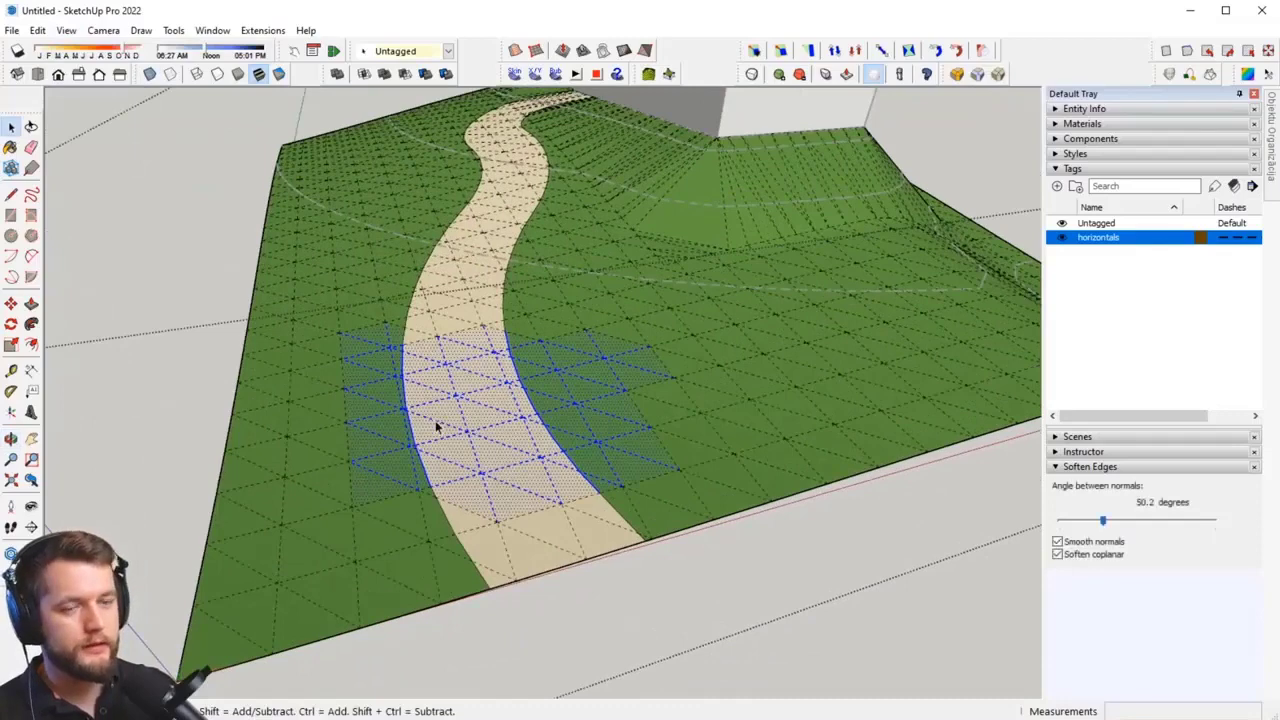
click(622, 51)
click(599, 418)
scroll(599, 415, up, 5)
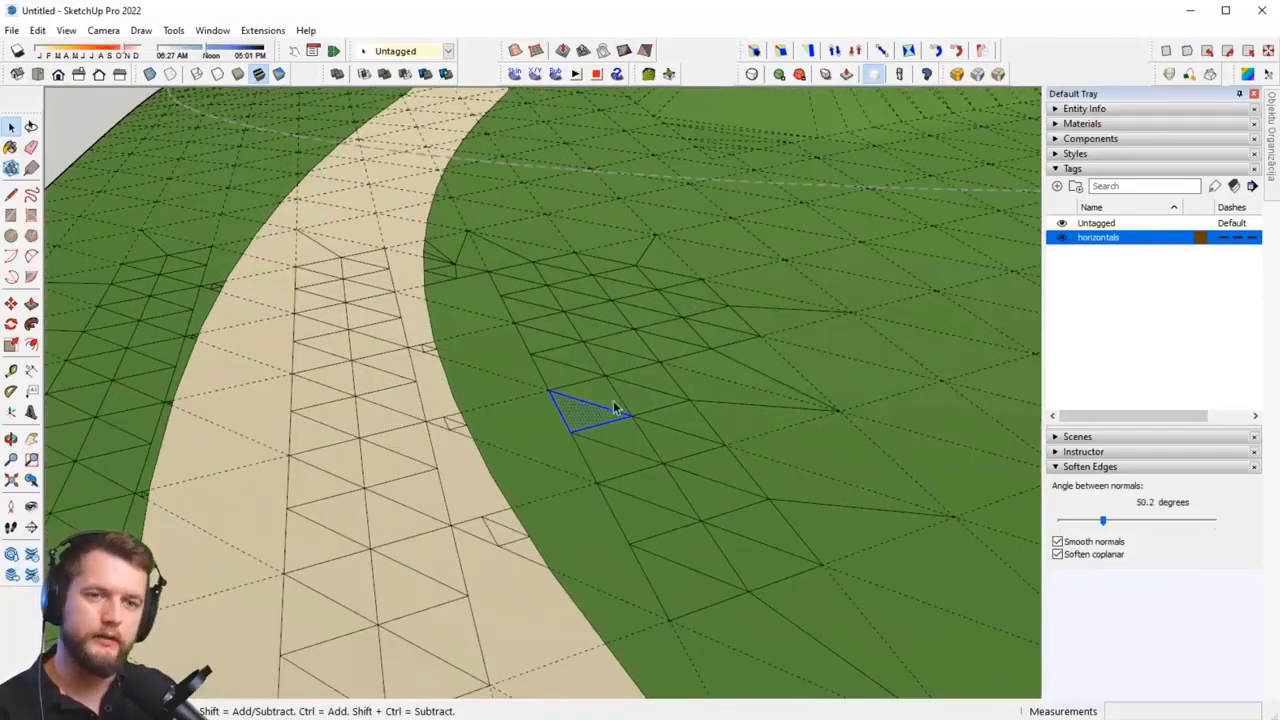
Step: Flip triangle edges of the terrain mesh beside the house's corner with the Flip Edge tool
scroll(594, 437, down, 6)
middle_drag(589, 434, 566, 403)
scroll(590, 380, up, 5)
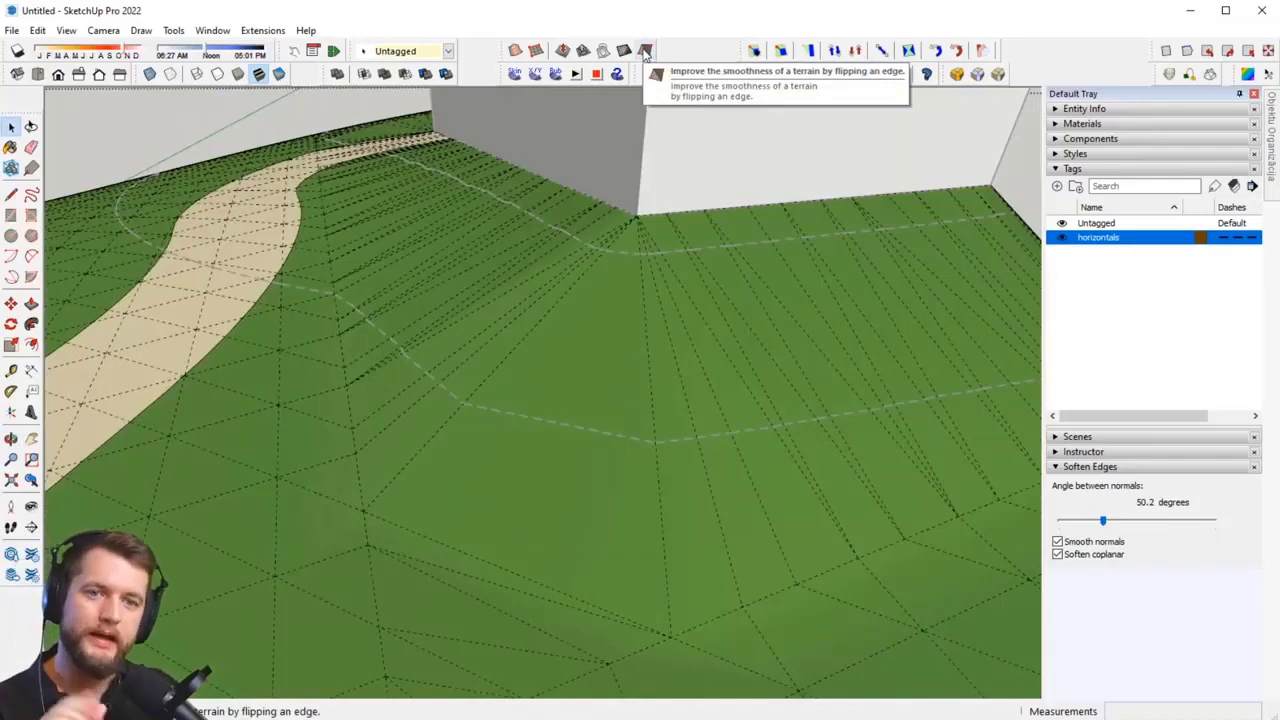
middle_drag(546, 354, 457, 449)
scroll(457, 449, up, 2)
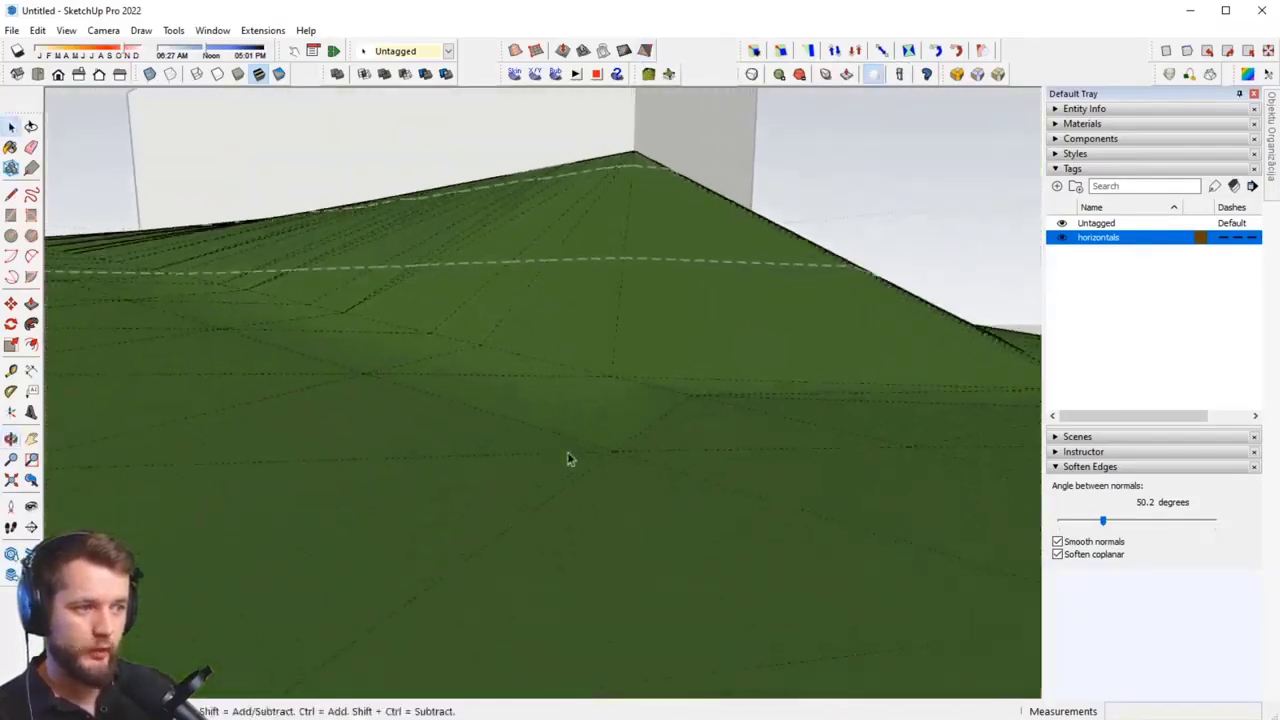
middle_drag(568, 459, 690, 520)
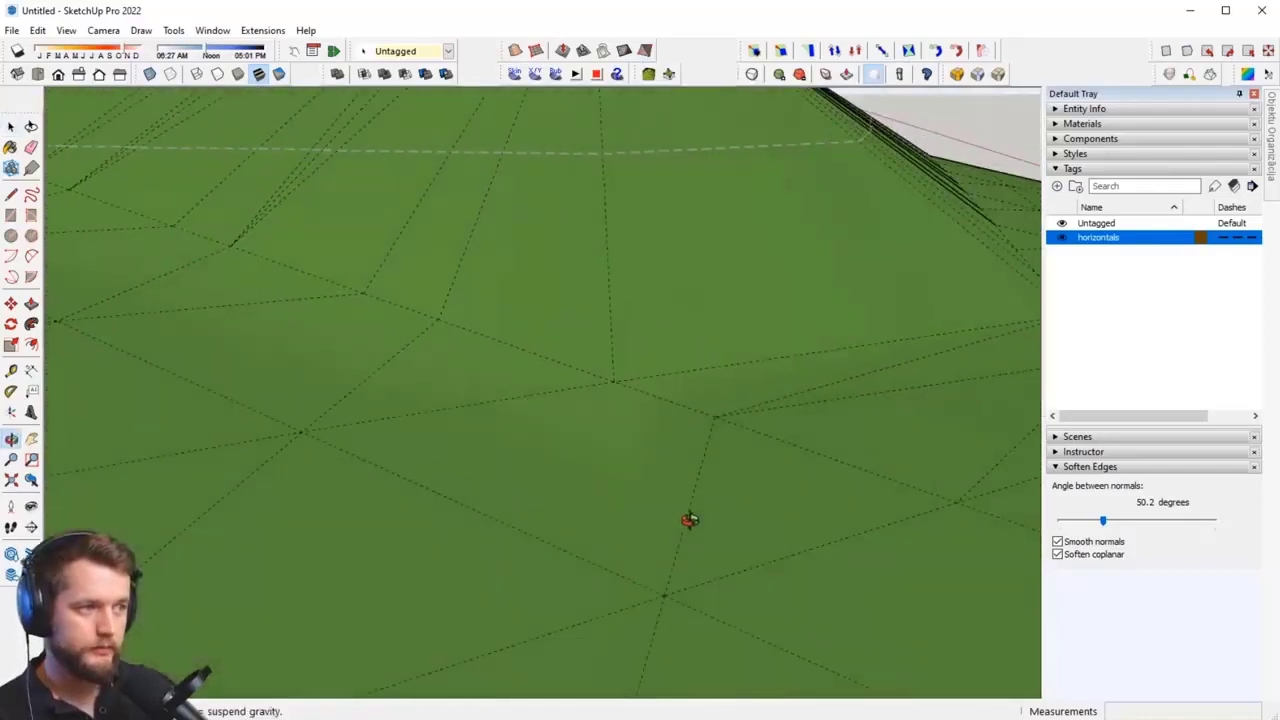
scroll(726, 549, down, 6)
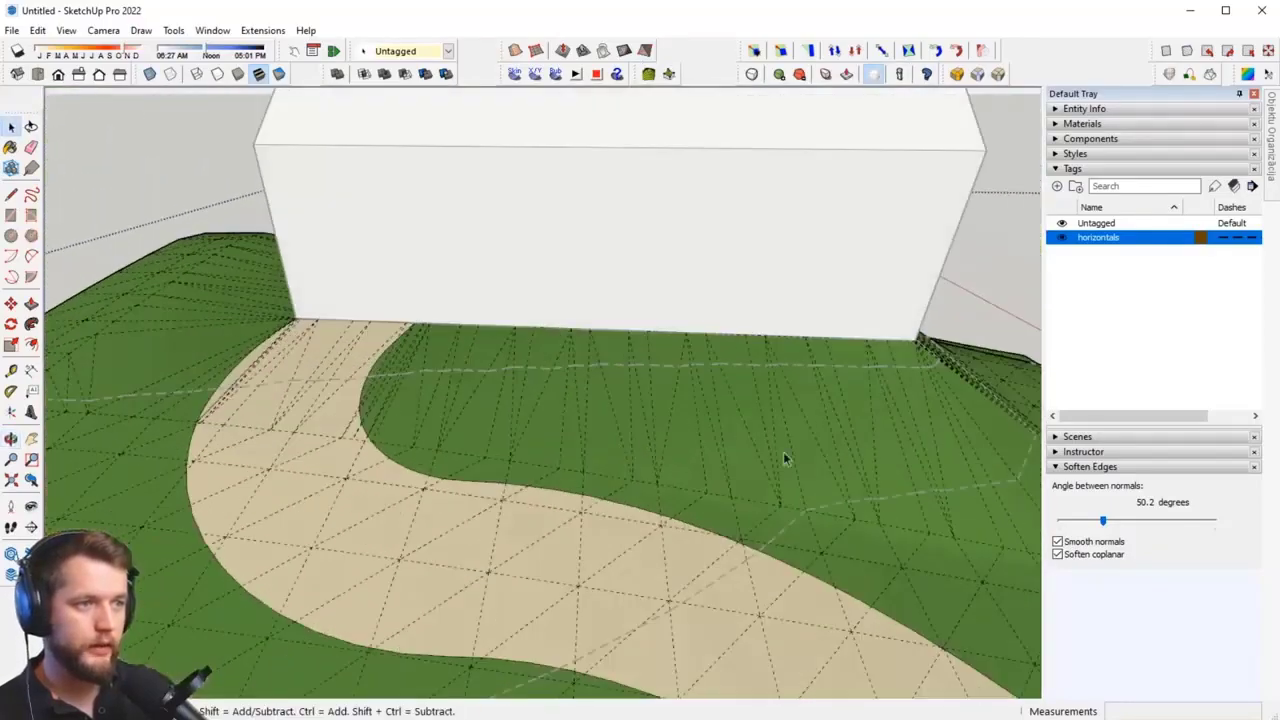
middle_drag(785, 459, 508, 190)
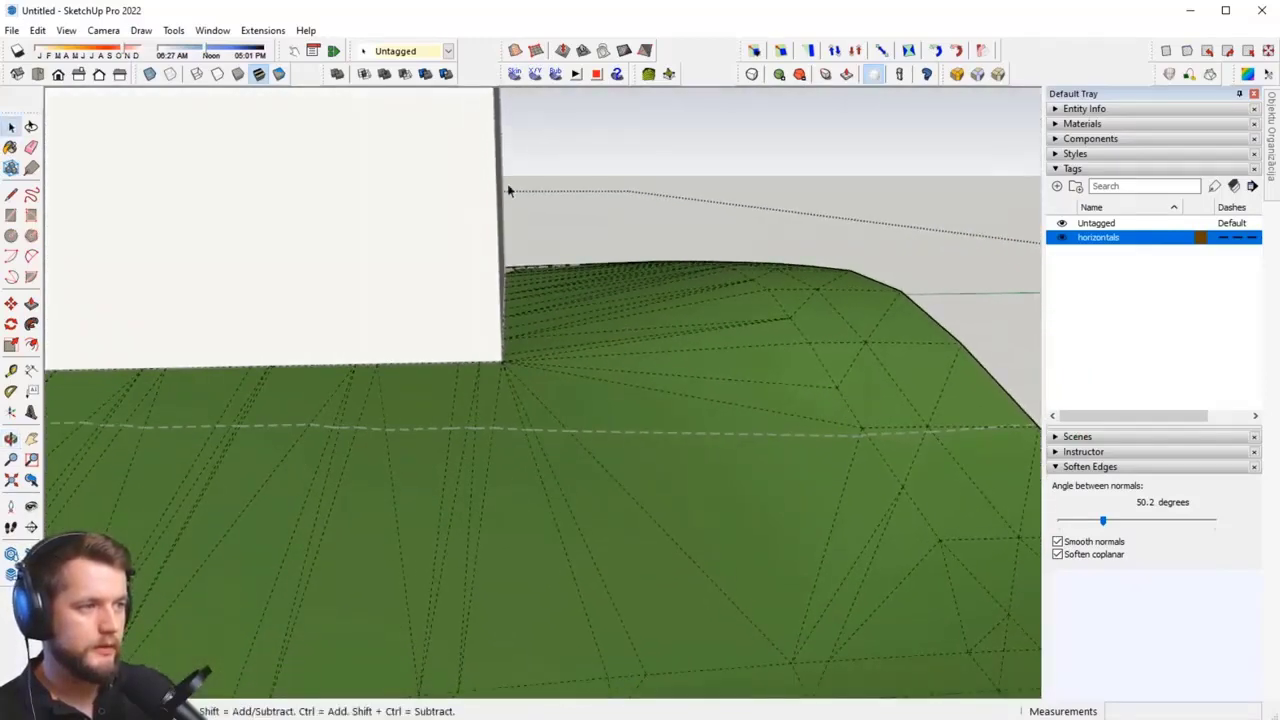
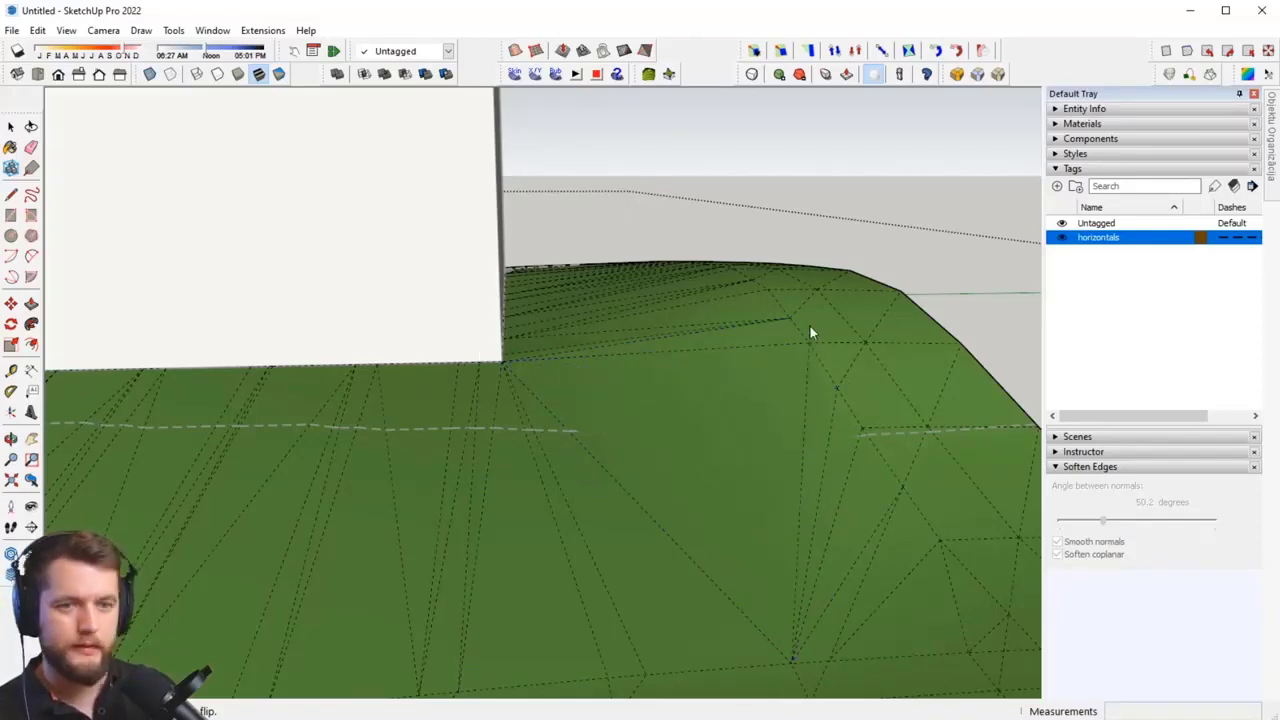
Step: Leave the terrain group and examine the whole terrain with its path, house and contour lines
middle_drag(812, 337, 555, 449)
scroll(585, 409, down, 8)
middle_drag(585, 409, 787, 312)
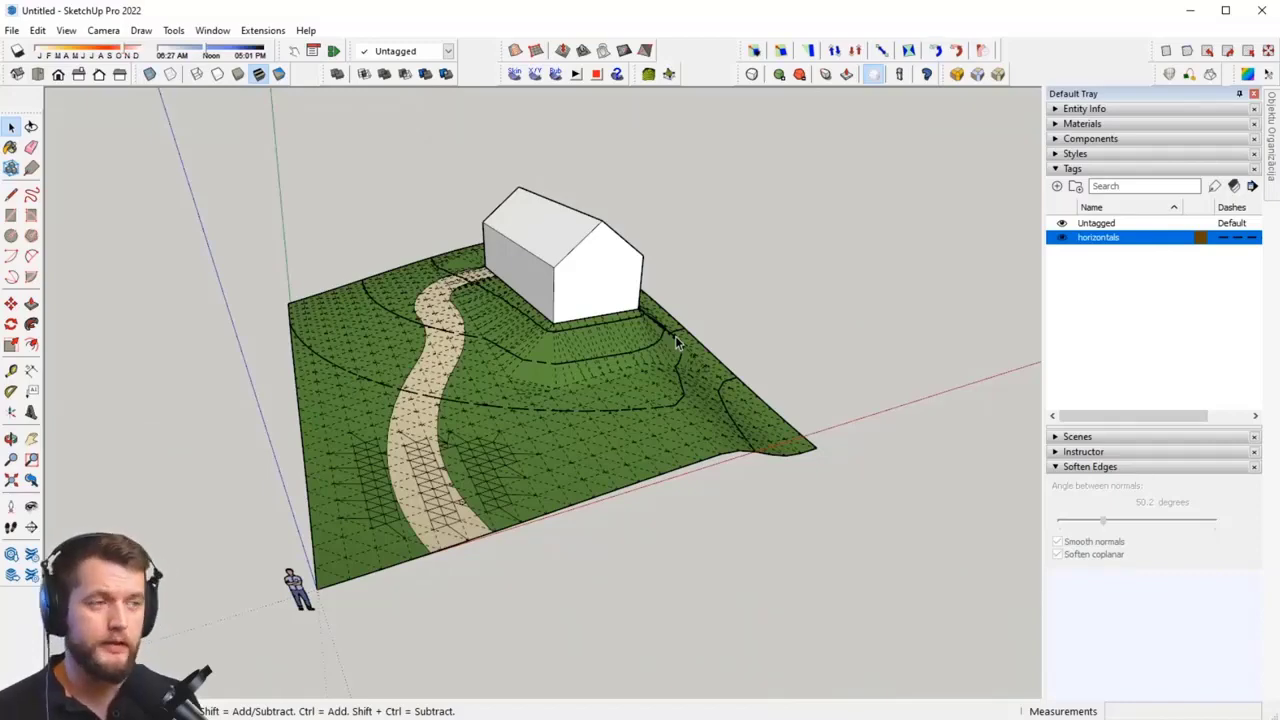
middle_drag(592, 378, 826, 353)
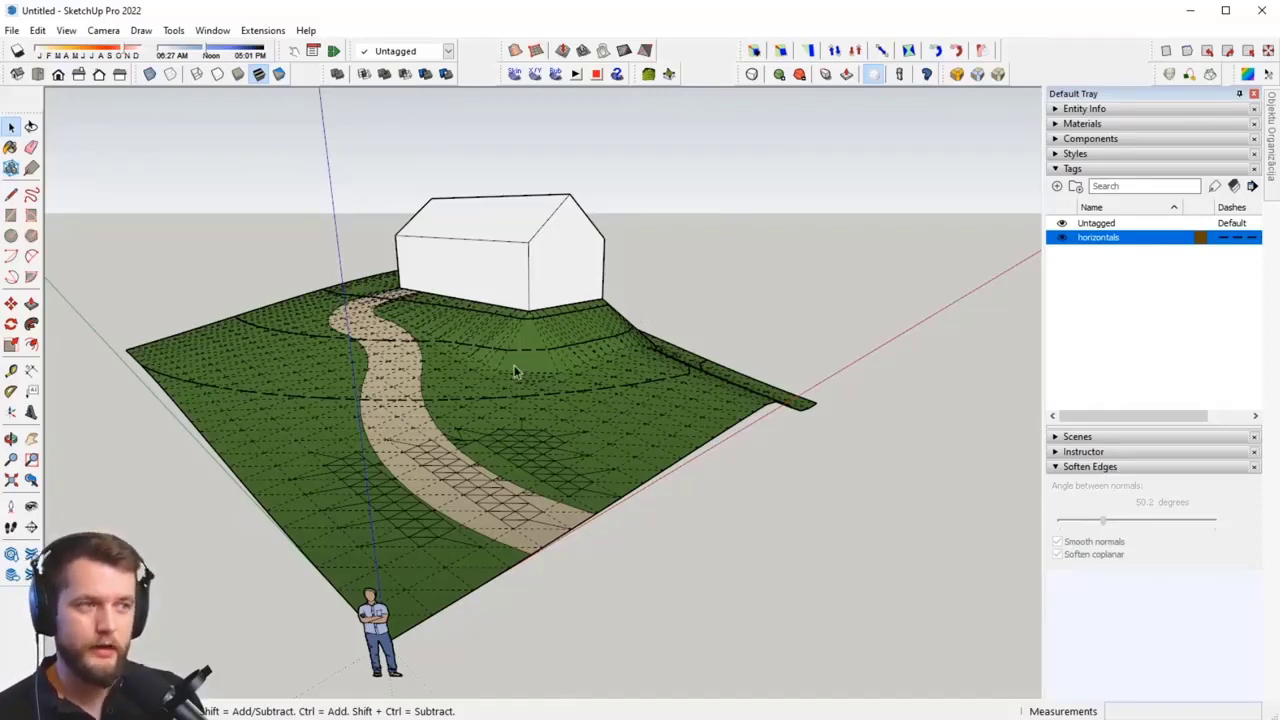
scroll(418, 339, down, 3)
middle_drag(418, 339, 350, 374)
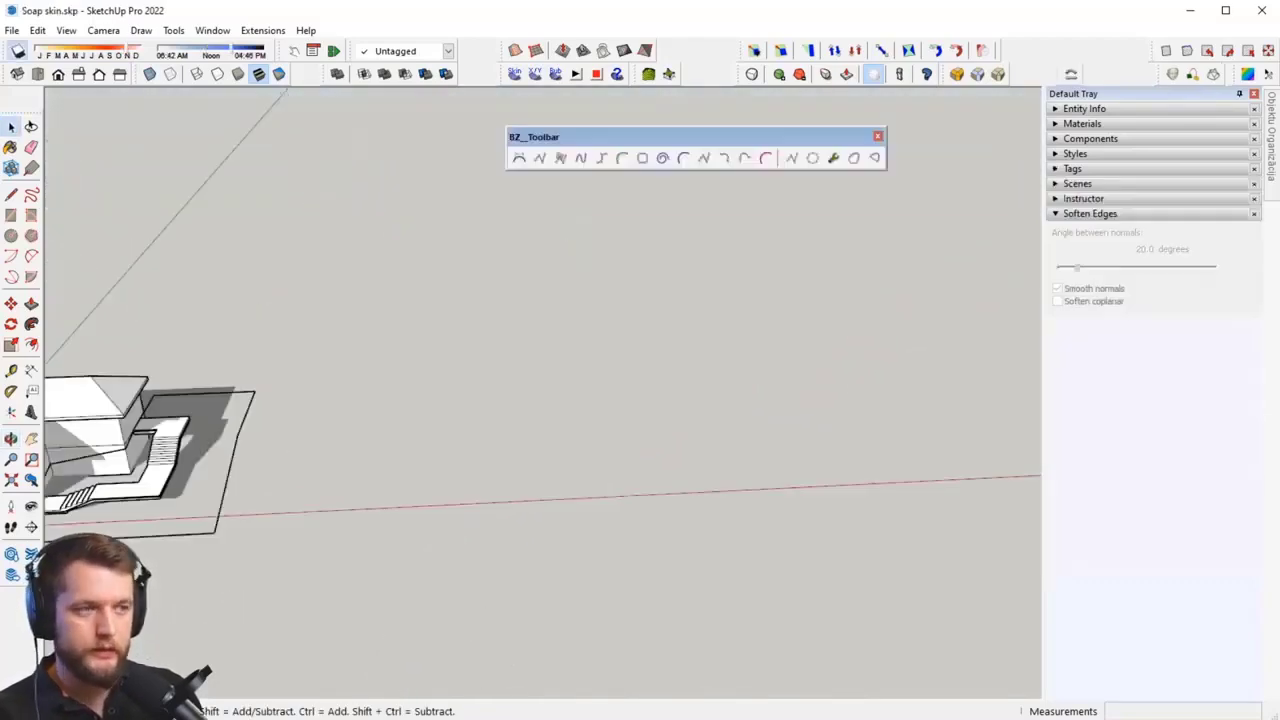
Step: Switch to the Soap skin.skp model and examine the house, outdoor stairs and surrounding site boundary
middle_drag(40, 470, 478, 424)
scroll(437, 429, up, 3)
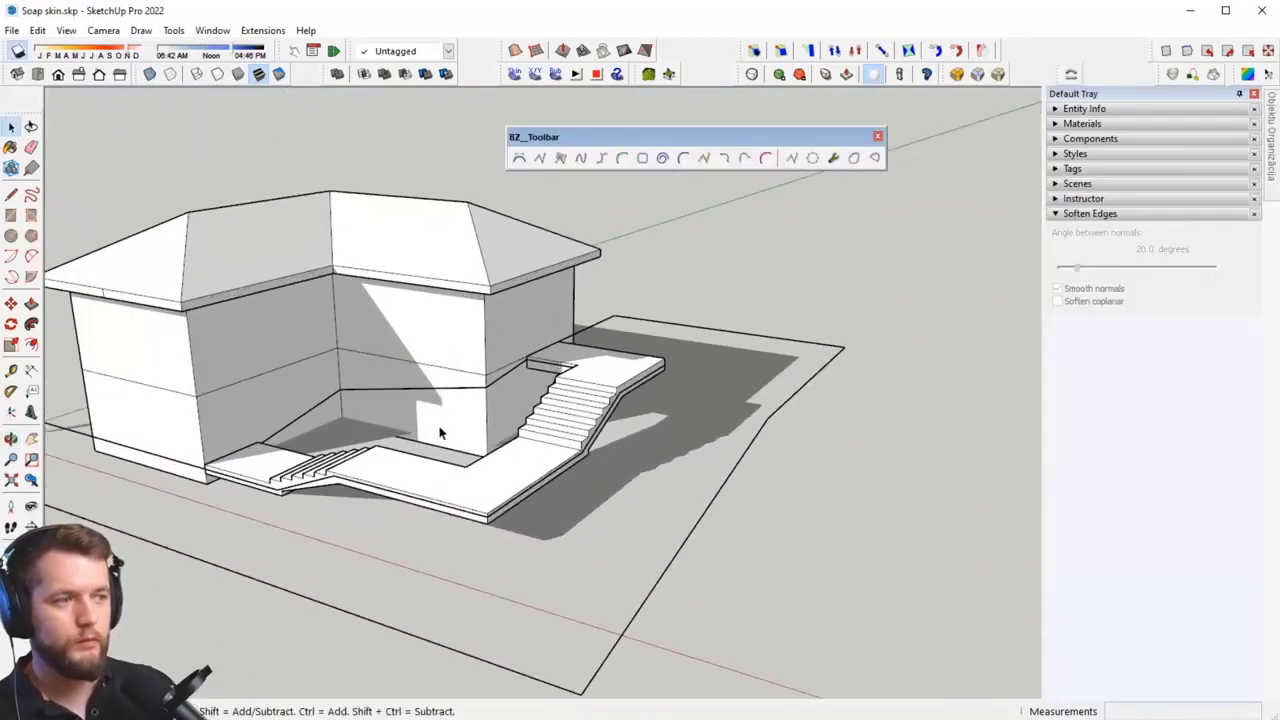
middle_drag(349, 523, 466, 492)
middle_drag(362, 487, 279, 405)
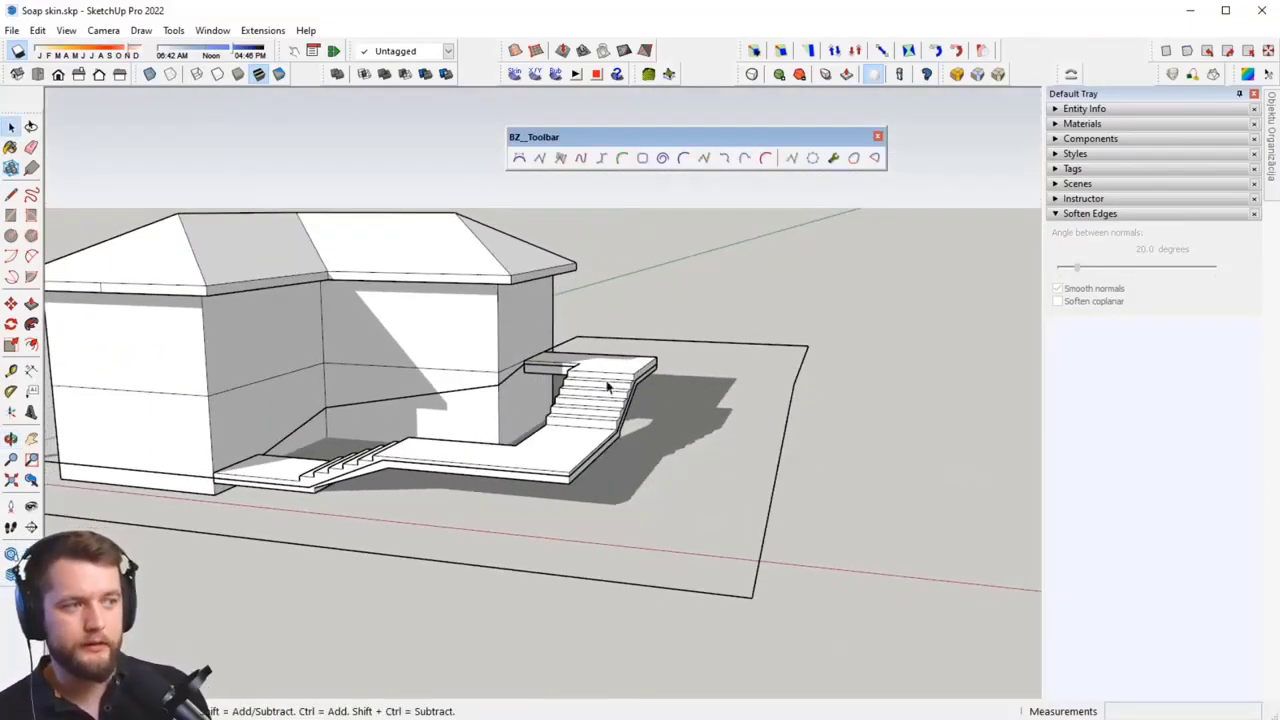
middle_drag(585, 398, 517, 452)
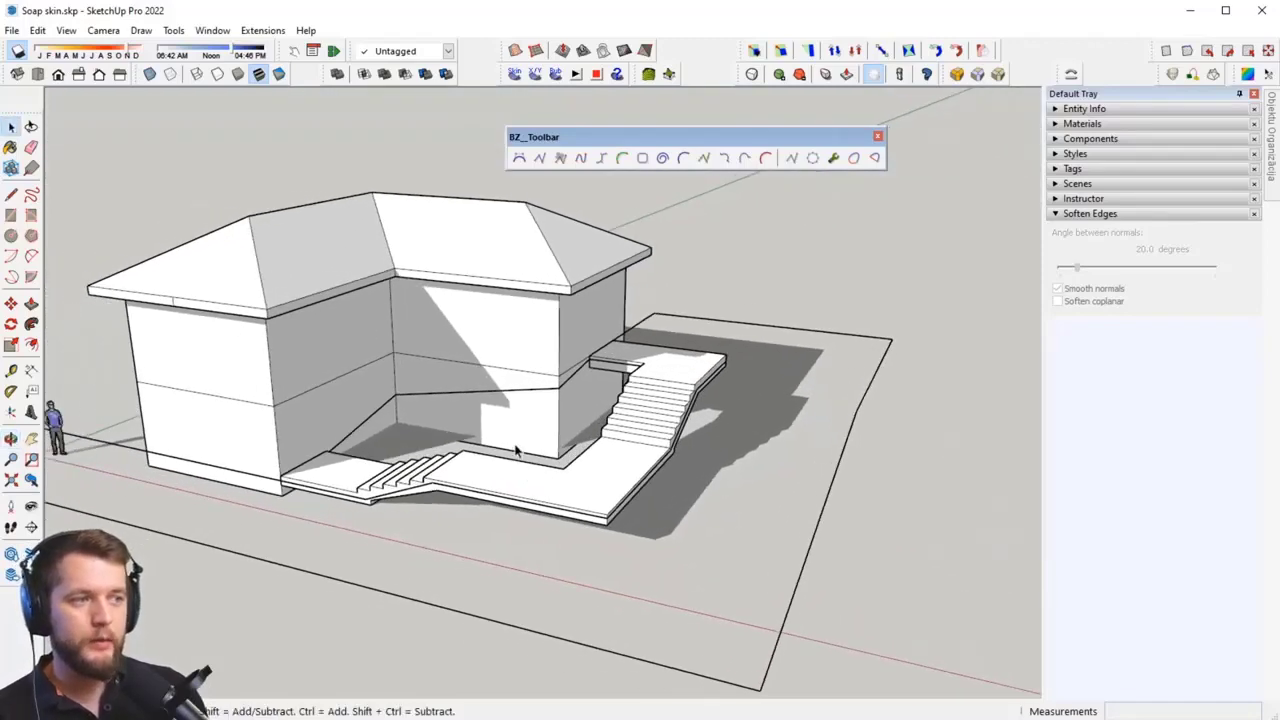
Step: Examine the house and outdoor stairs from several angles, including the edge outline inside the group at the stairs
double_click(388, 410)
middle_drag(400, 429, 934, 331)
click(851, 406)
scroll(742, 424, up, 4)
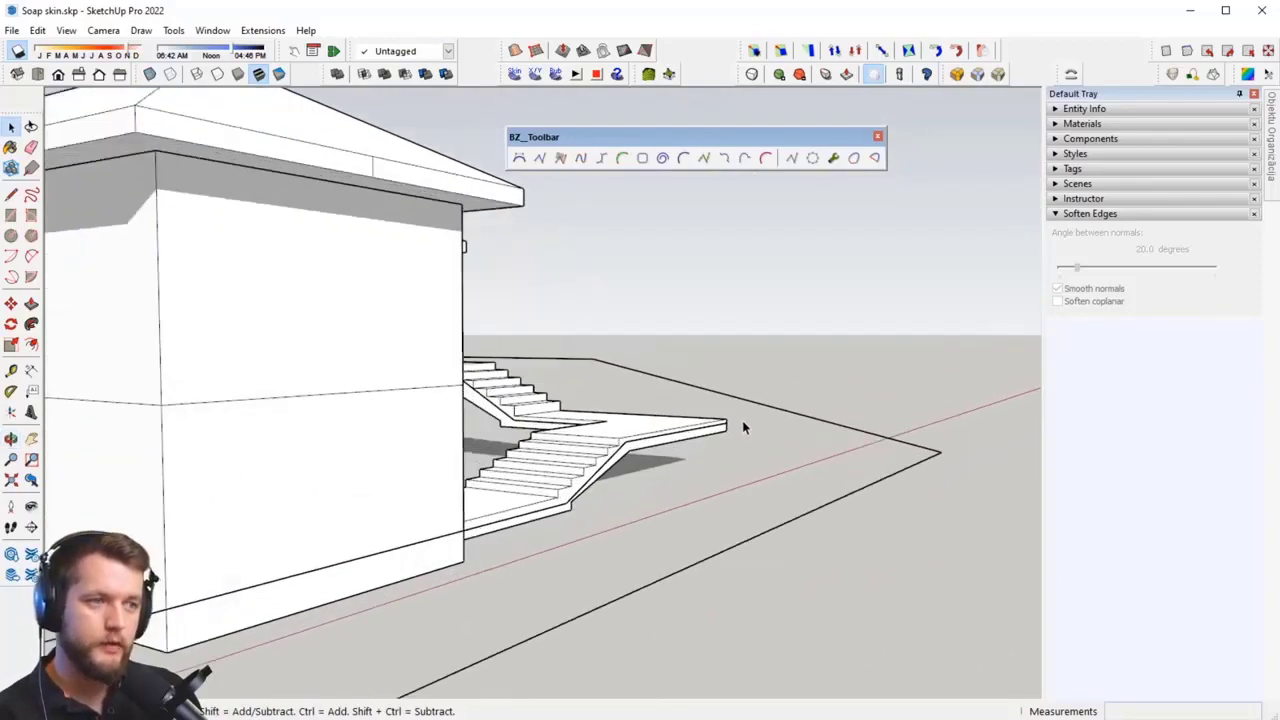
middle_drag(742, 424, 802, 668)
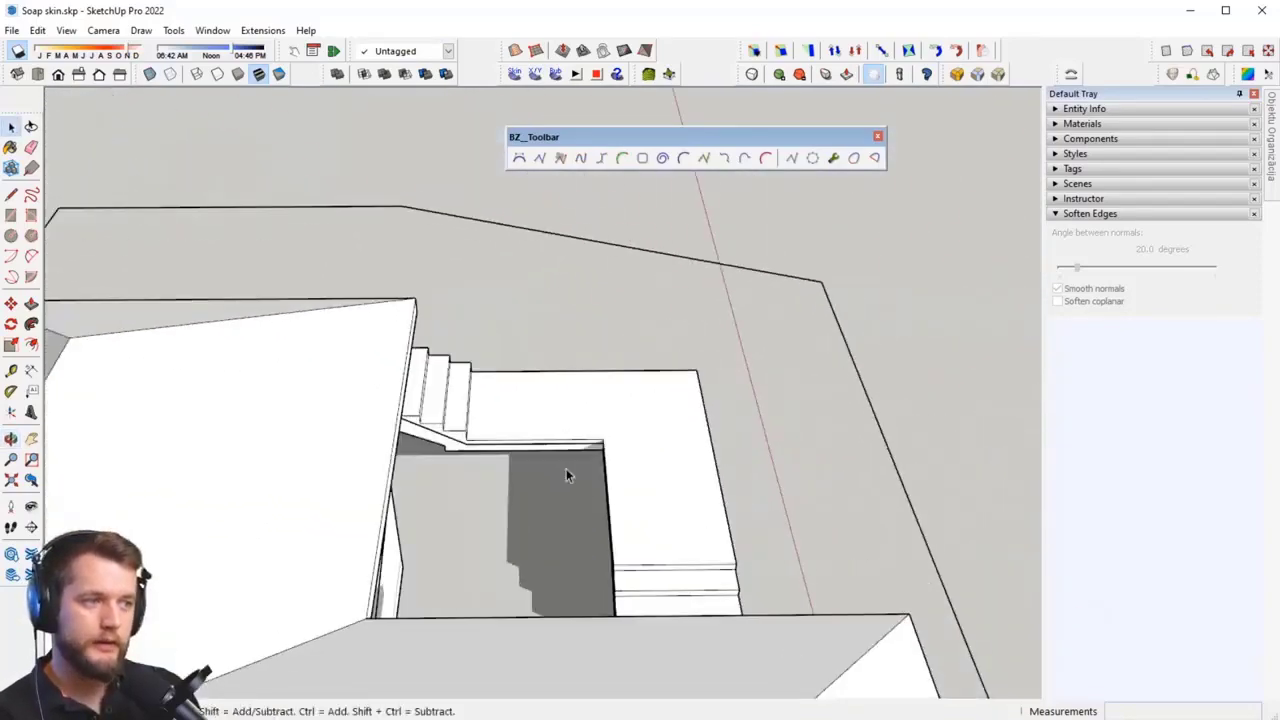
scroll(540, 467, up, 2)
double_click(519, 450)
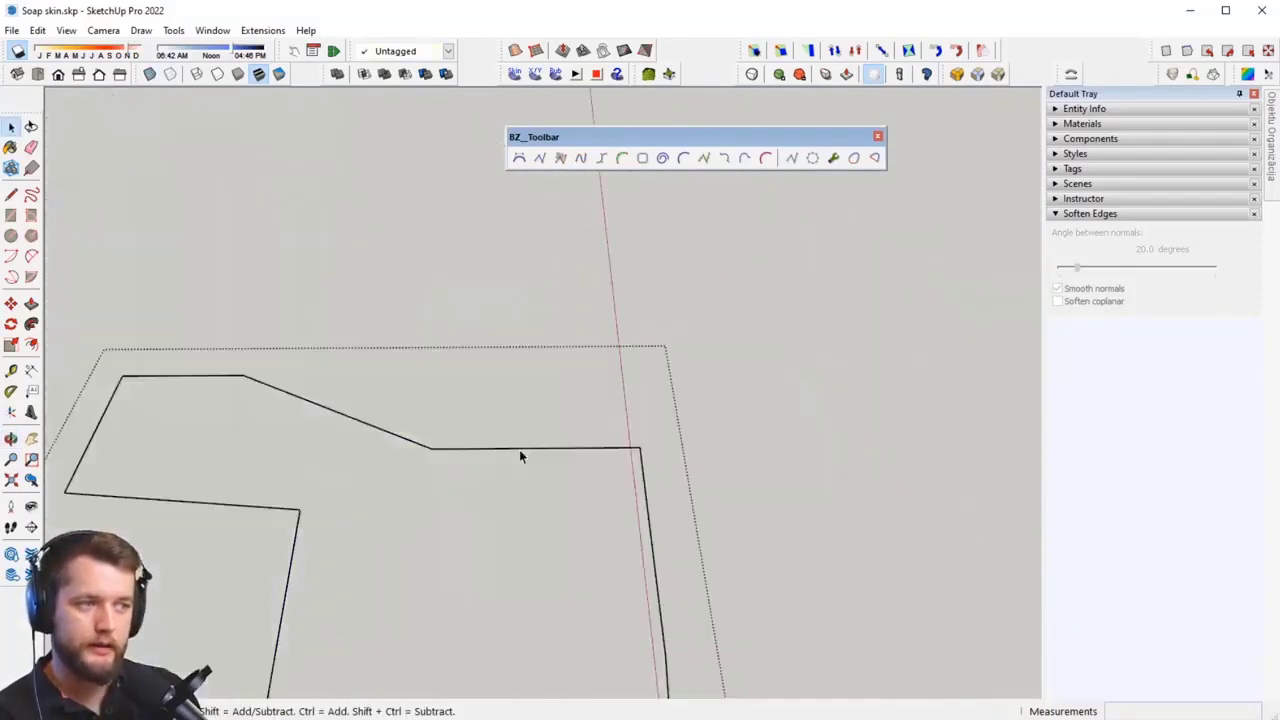
click(702, 309)
Step: Close the floating BZ_Toolbar
click(878, 136)
middle_drag(709, 366, 529, 337)
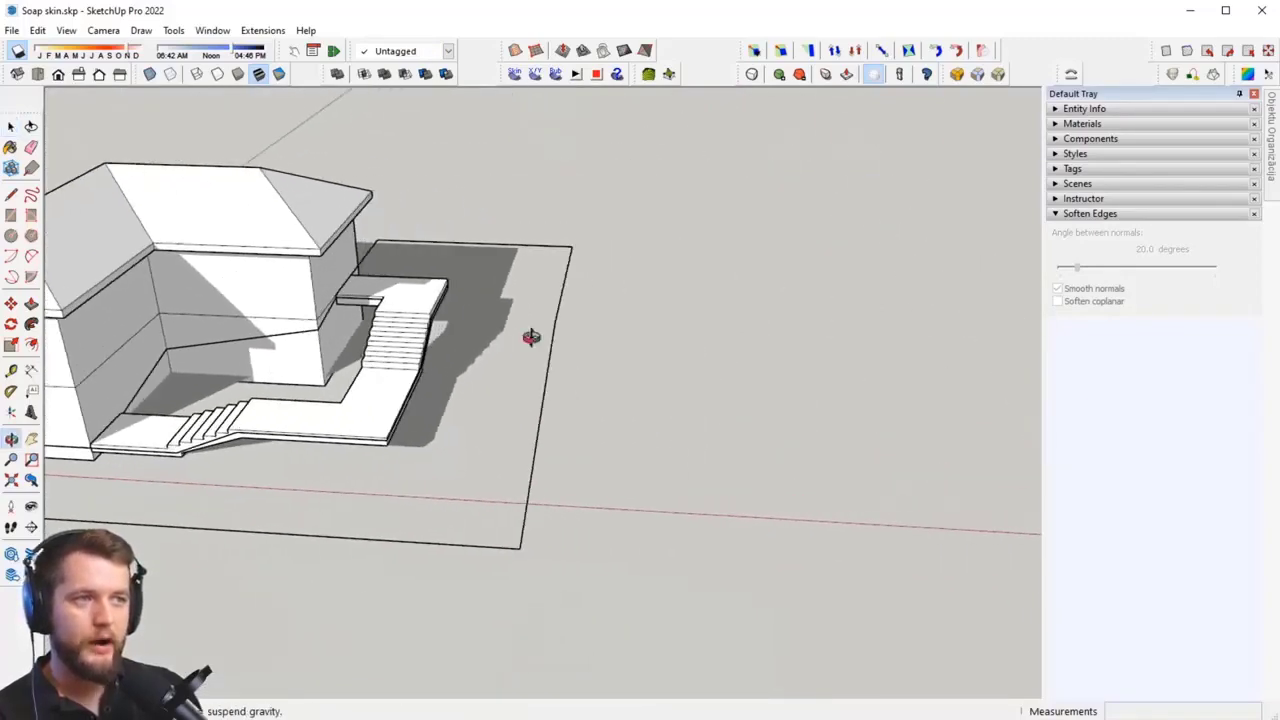
scroll(484, 344, up, 2)
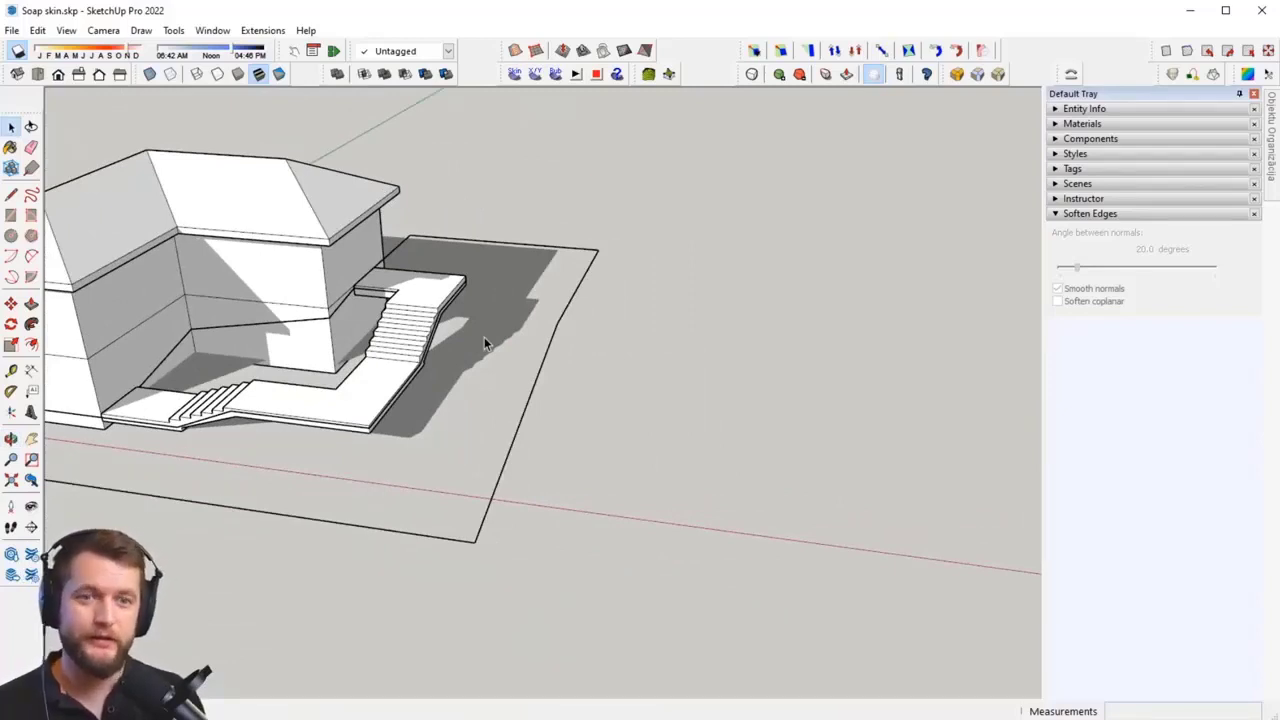
Step: Draw a closed, non-planar loop of four edges beside the house, its first edge about 19.3 m along the red axis
scroll(533, 312, down, 3)
middle_drag(629, 366, 543, 383)
key(l)
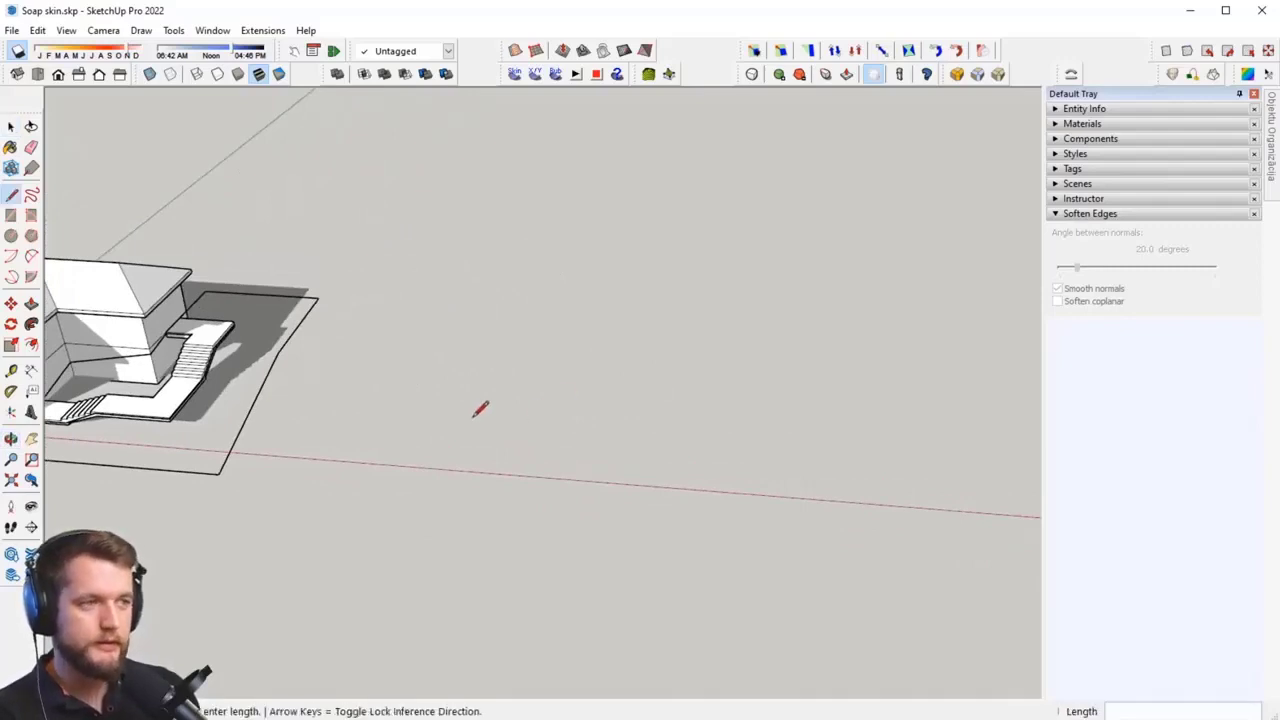
click(472, 419)
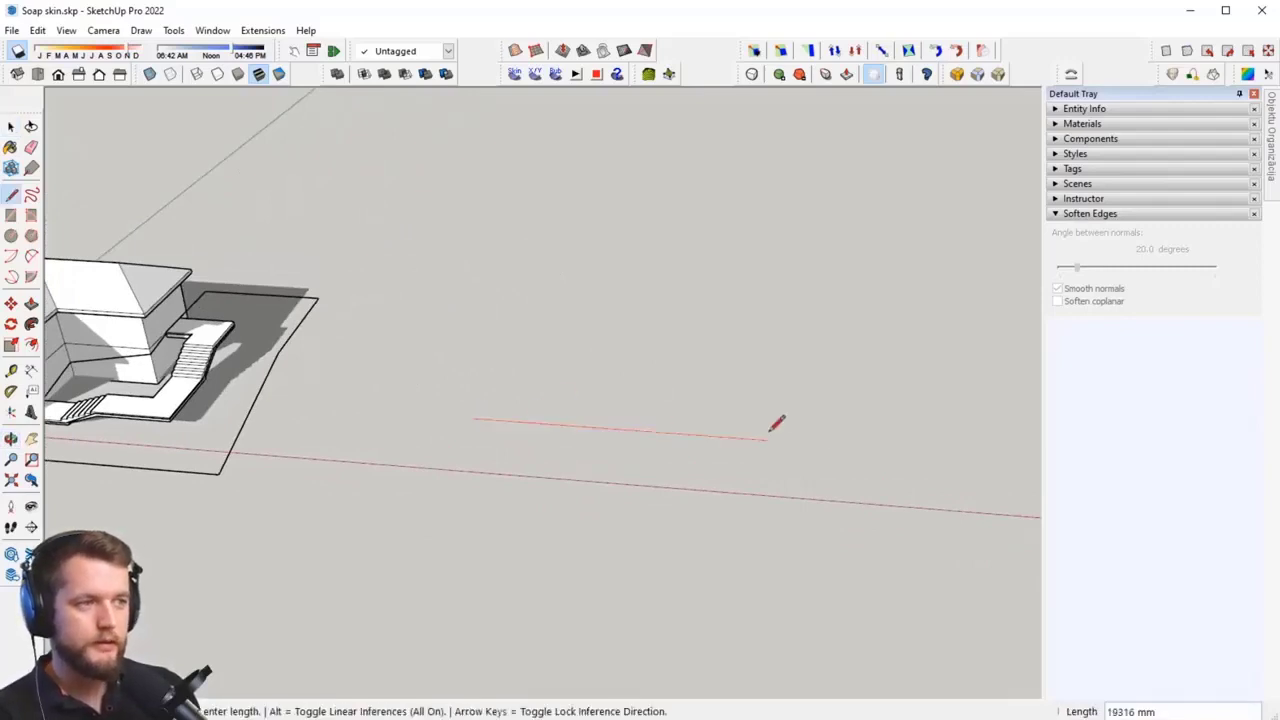
click(751, 284)
click(767, 141)
click(472, 418)
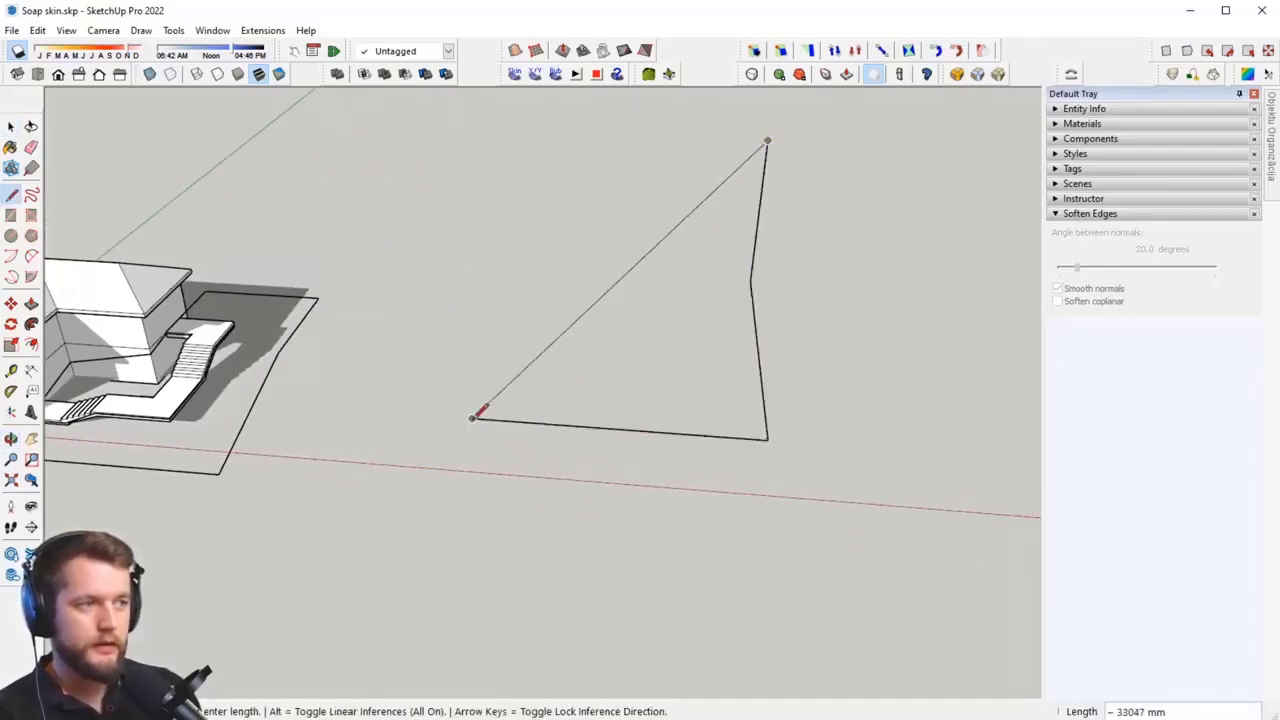
middle_drag(477, 410, 585, 428)
key(space)
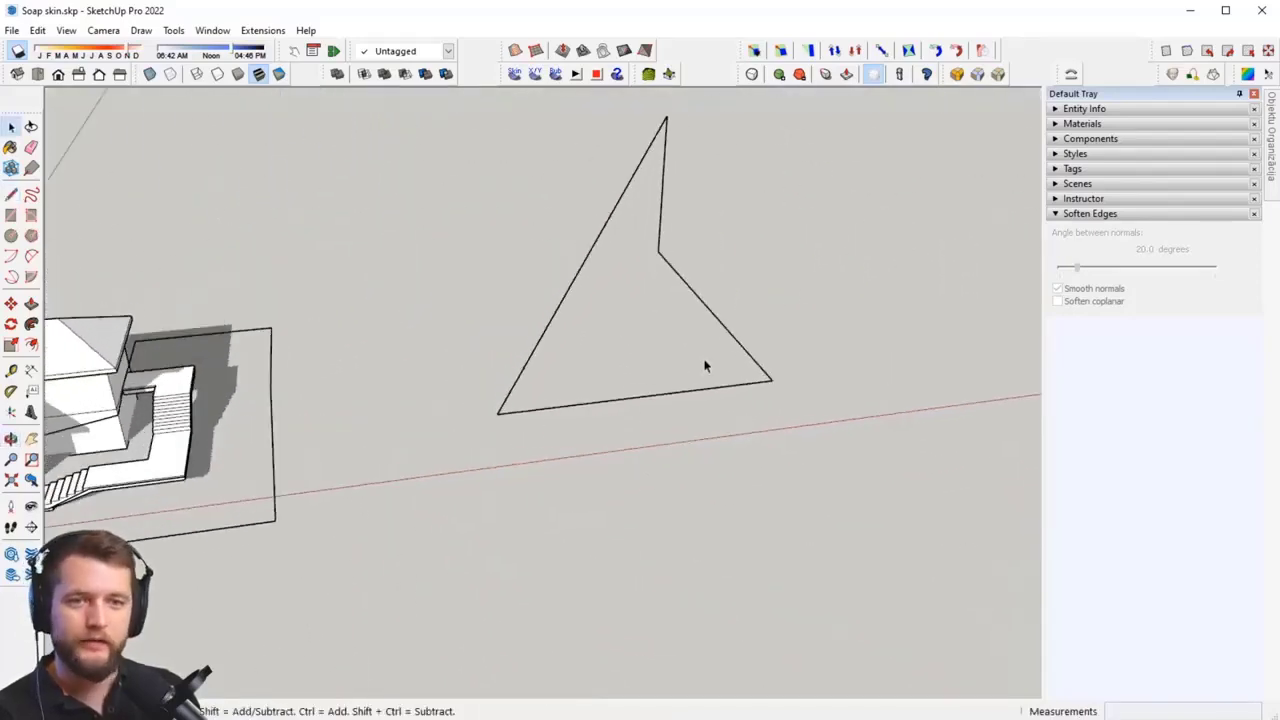
middle_drag(704, 366, 611, 391)
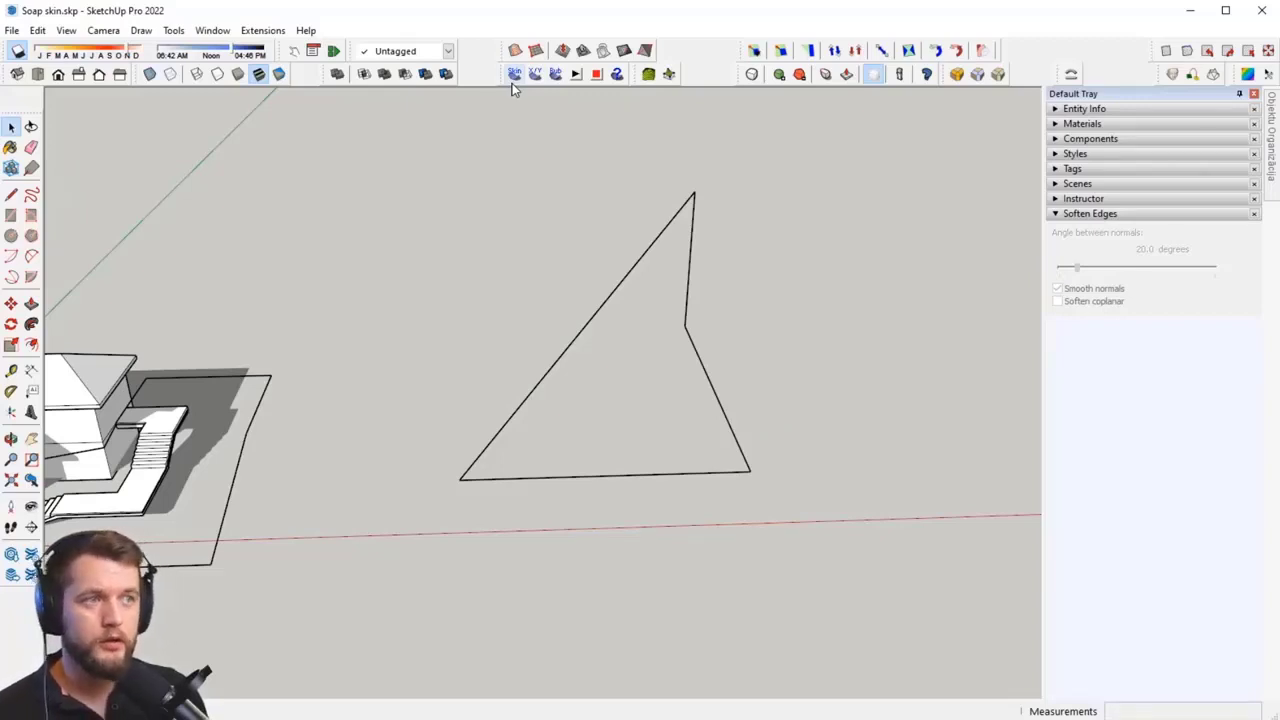
click(263, 30)
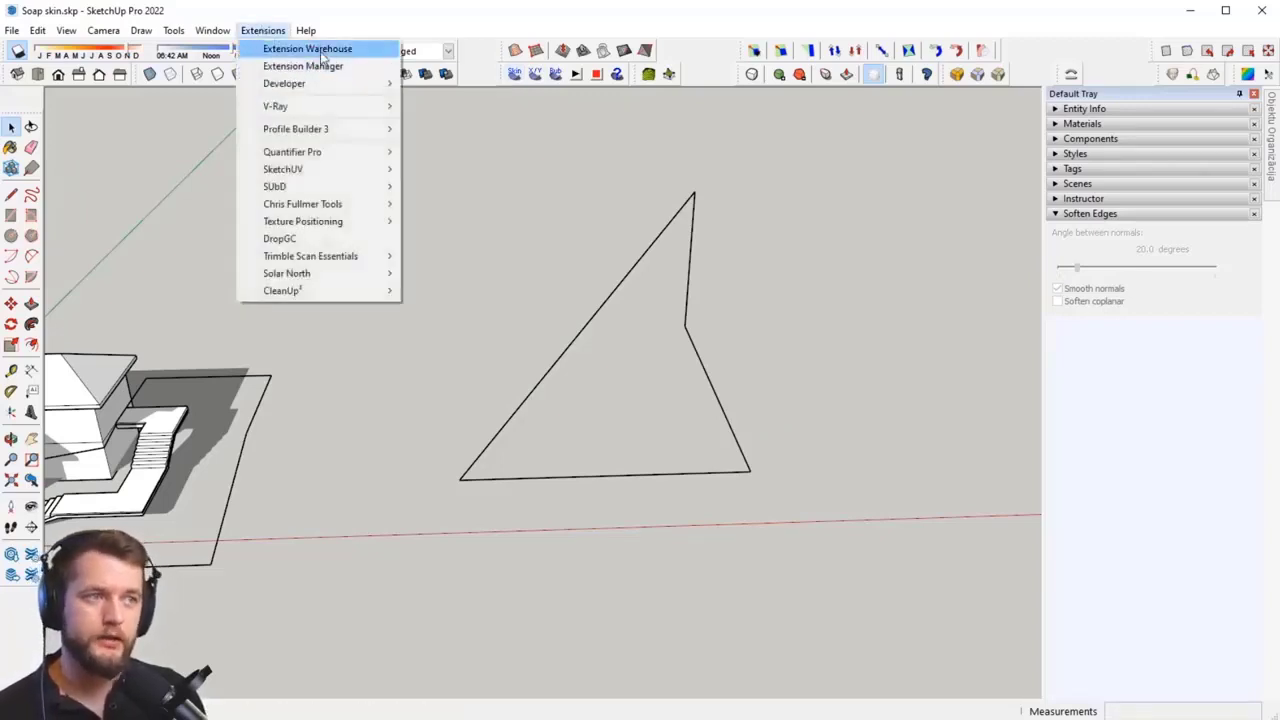
click(701, 406)
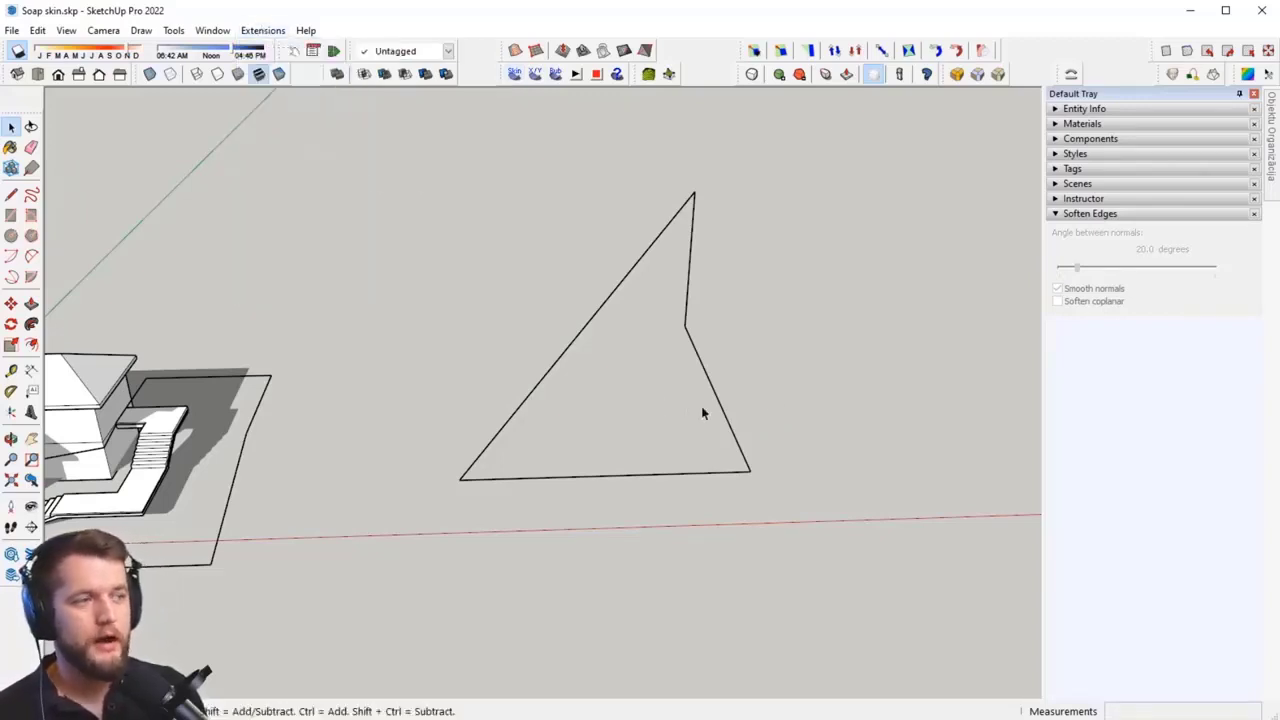
Step: Select the four-edge loop and generate a soap skin across it with 15 divisions
middle_drag(702, 406, 786, 334)
drag(837, 177, 535, 457)
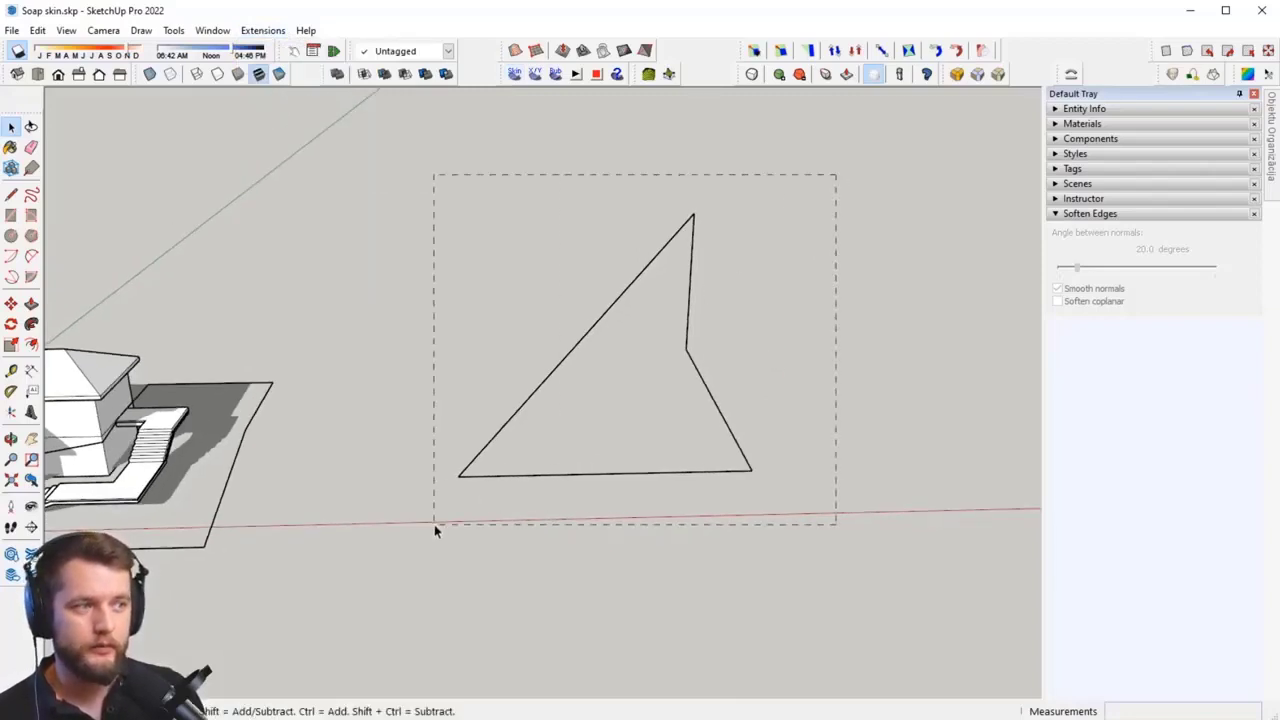
drag(434, 524, 434, 524)
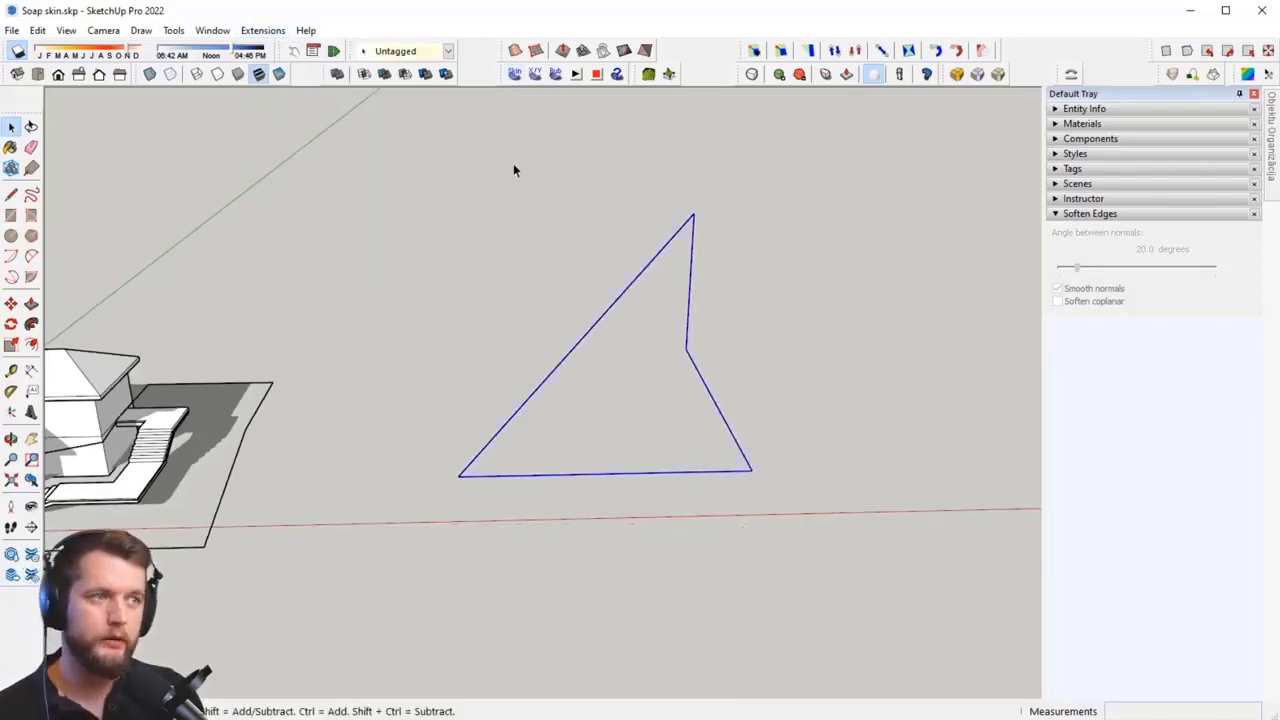
click(516, 78)
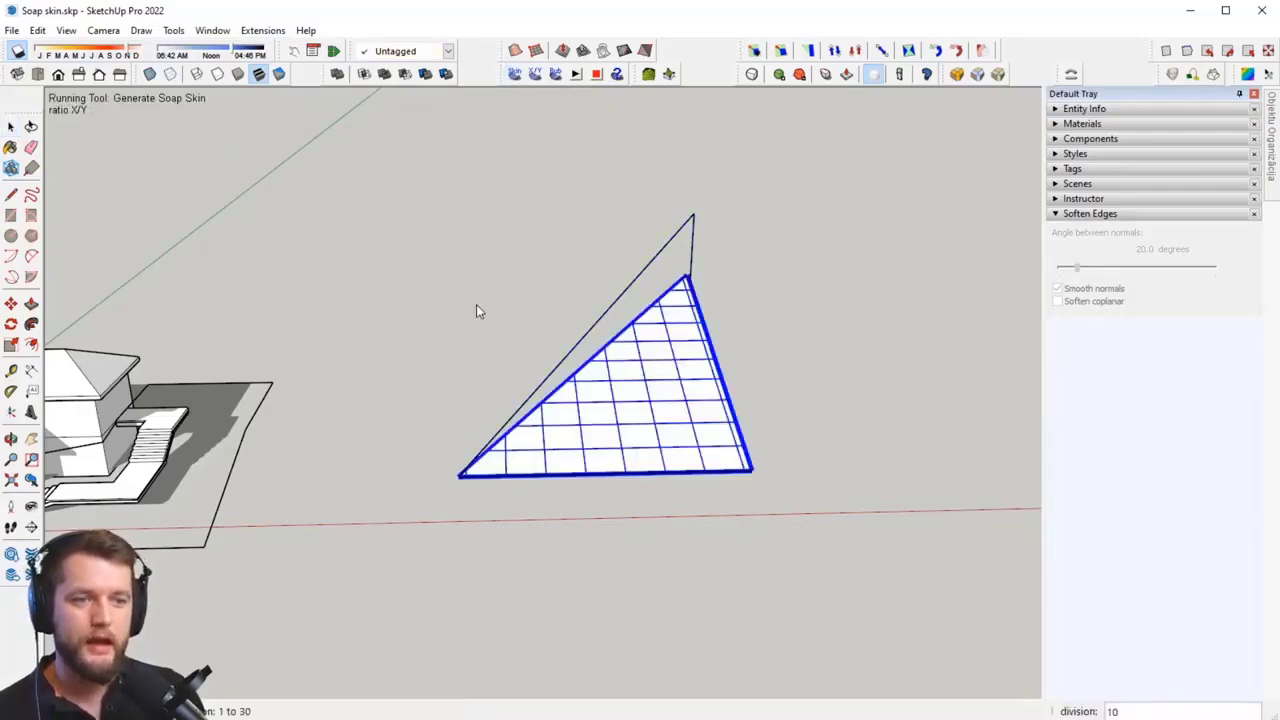
middle_drag(540, 337, 874, 591)
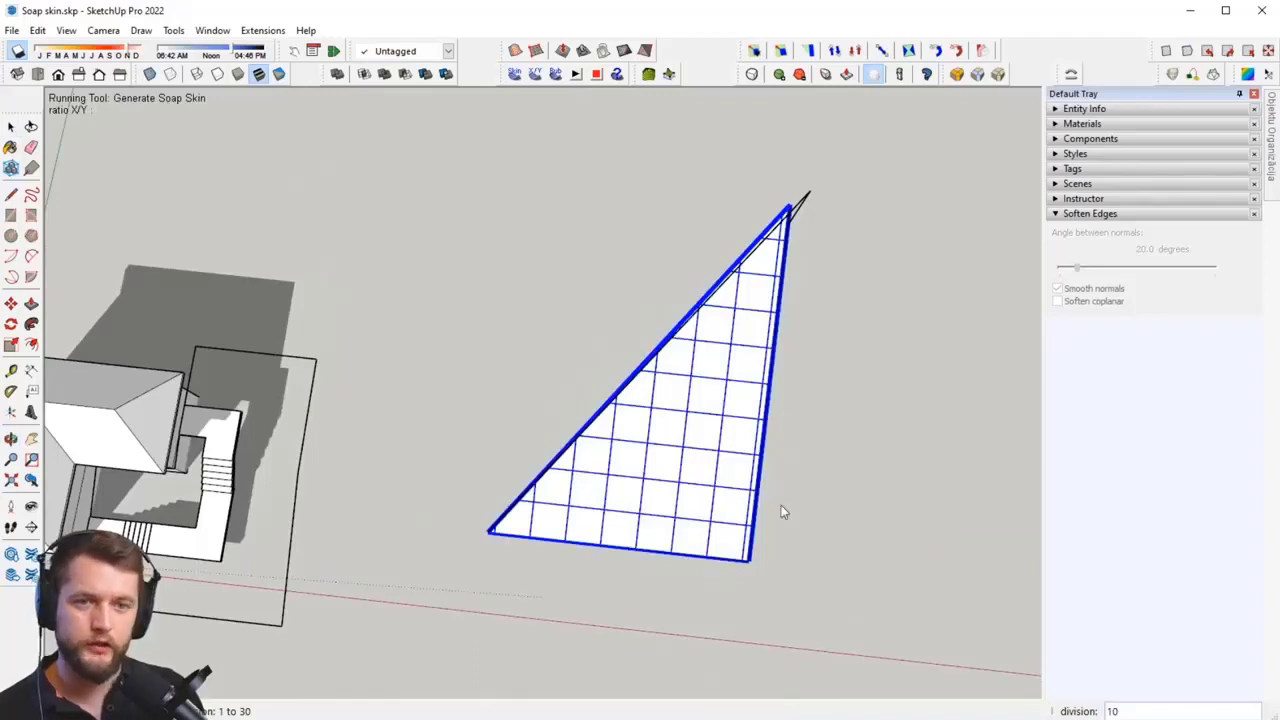
middle_drag(783, 511, 977, 437)
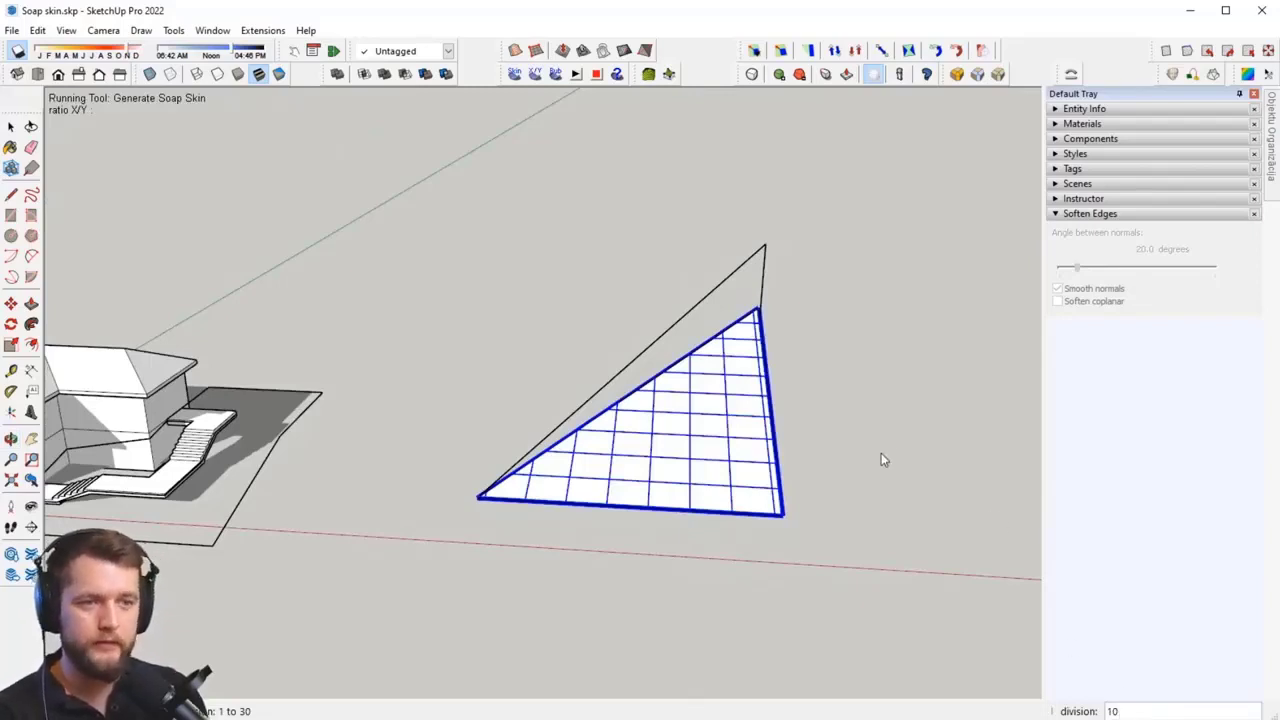
text(15)
key(Return)
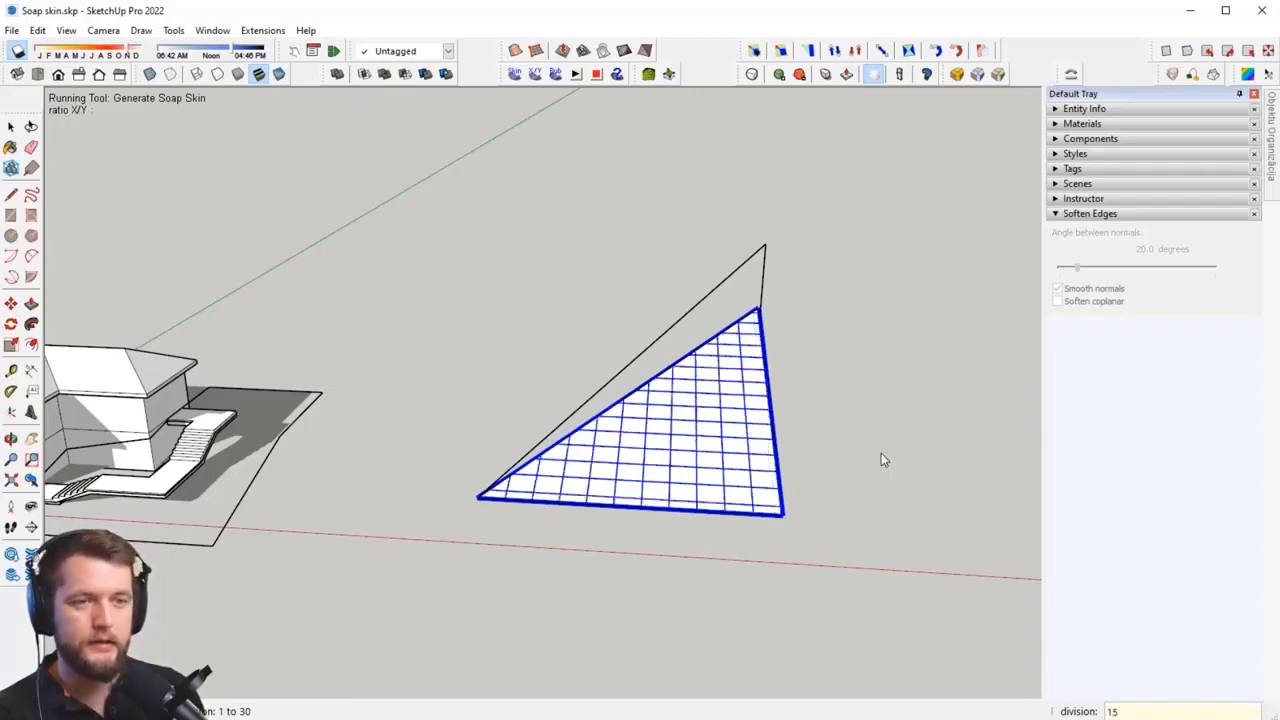
middle_drag(881, 460, 868, 461)
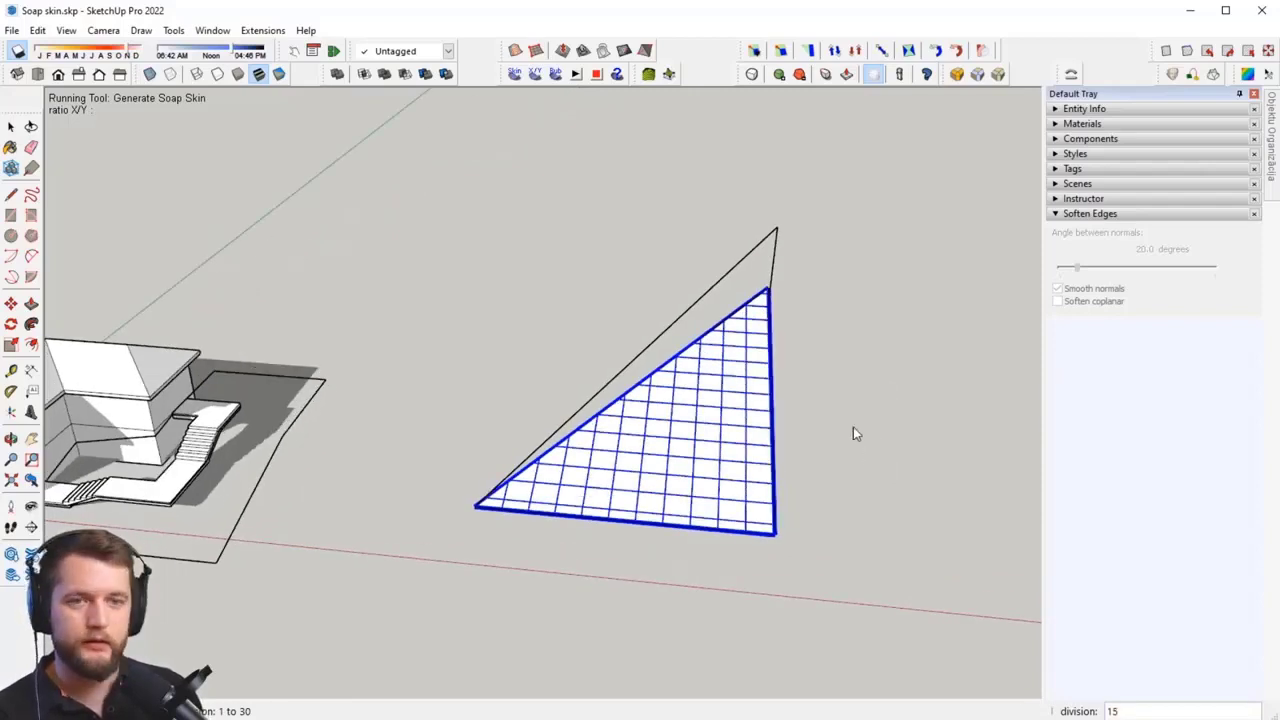
scroll(853, 433, up, 1)
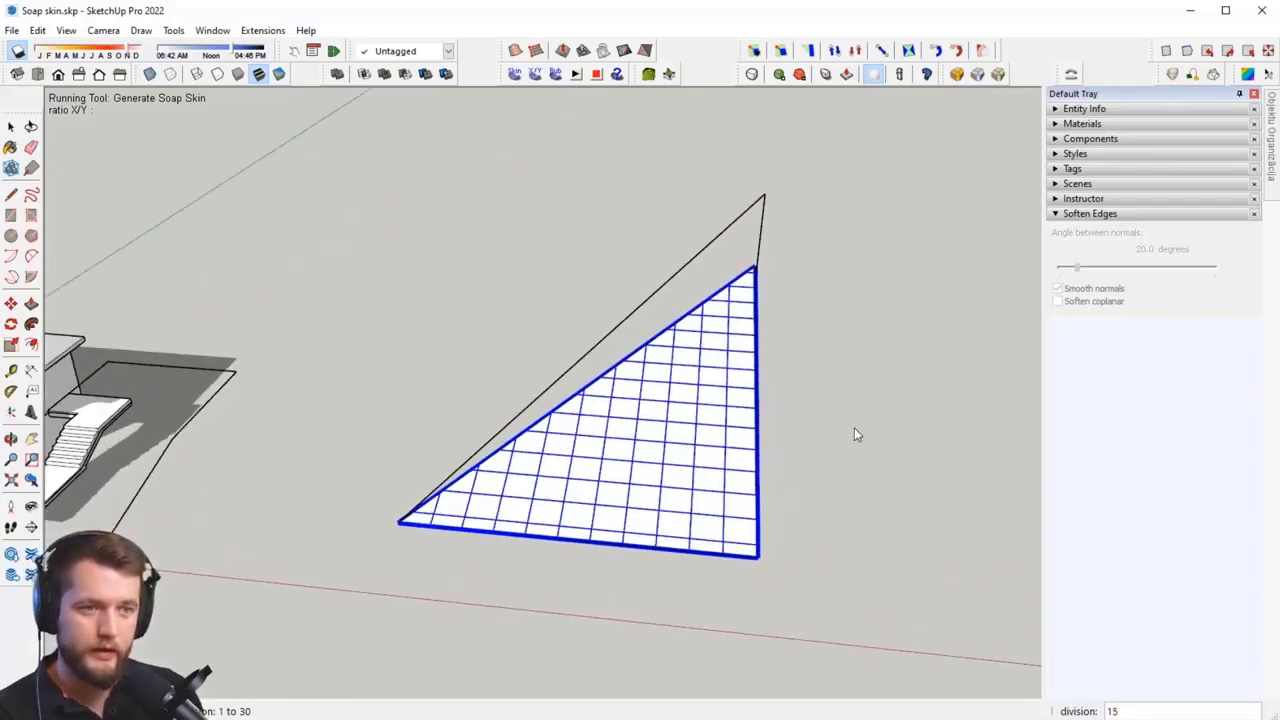
middle_drag(854, 427, 887, 371)
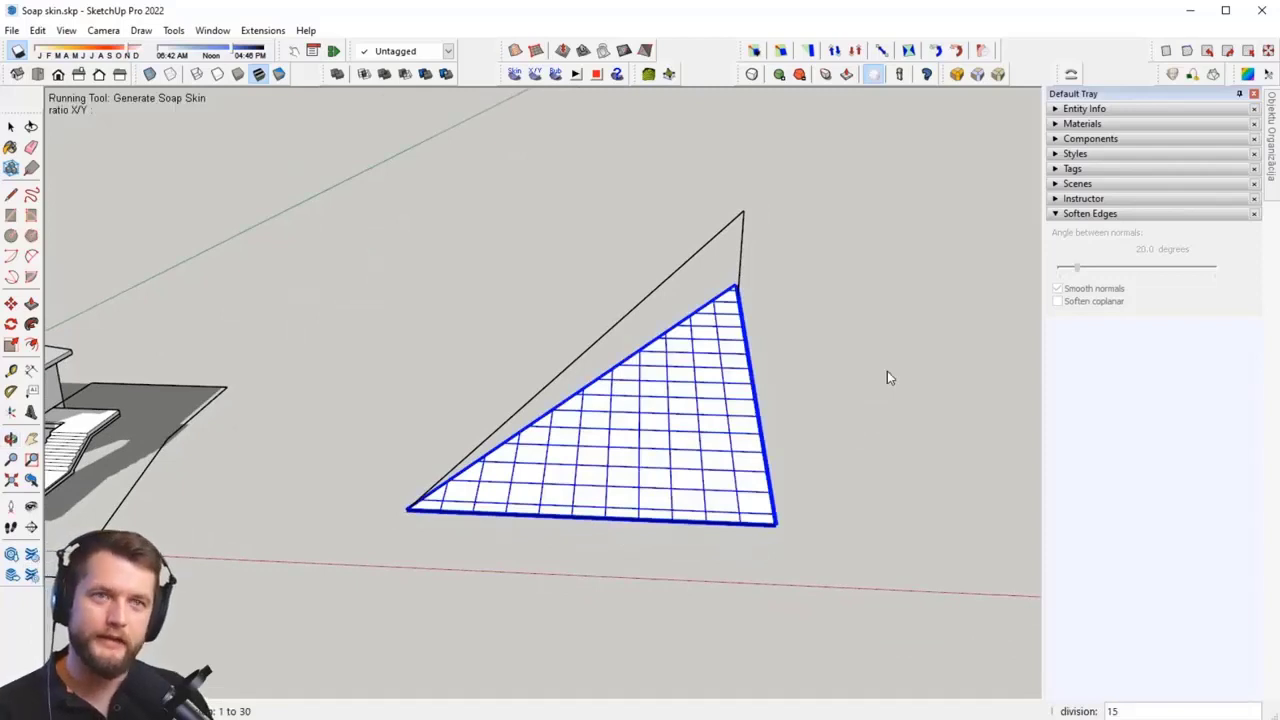
key(Return)
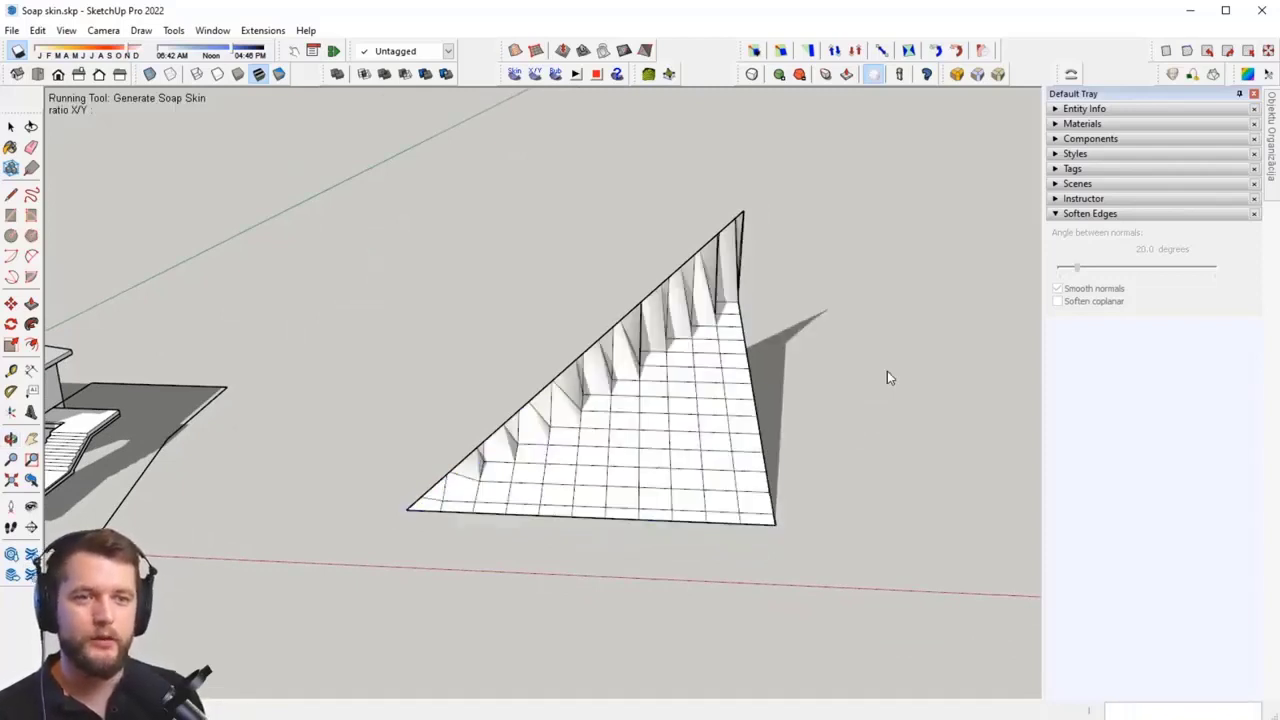
Step: Inspect the soap skin from several sides and inflate it with Generate Soap Bubble at a pressure of 10
middle_drag(769, 391, 880, 382)
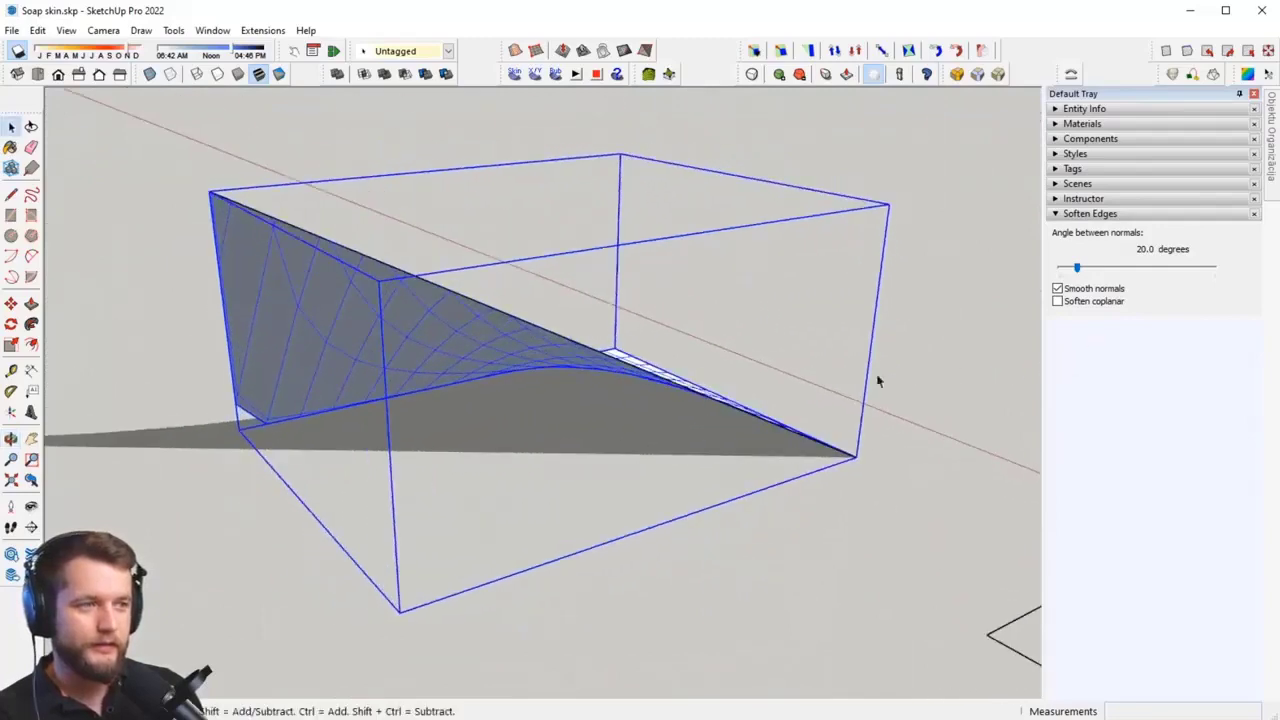
middle_drag(537, 371, 352, 425)
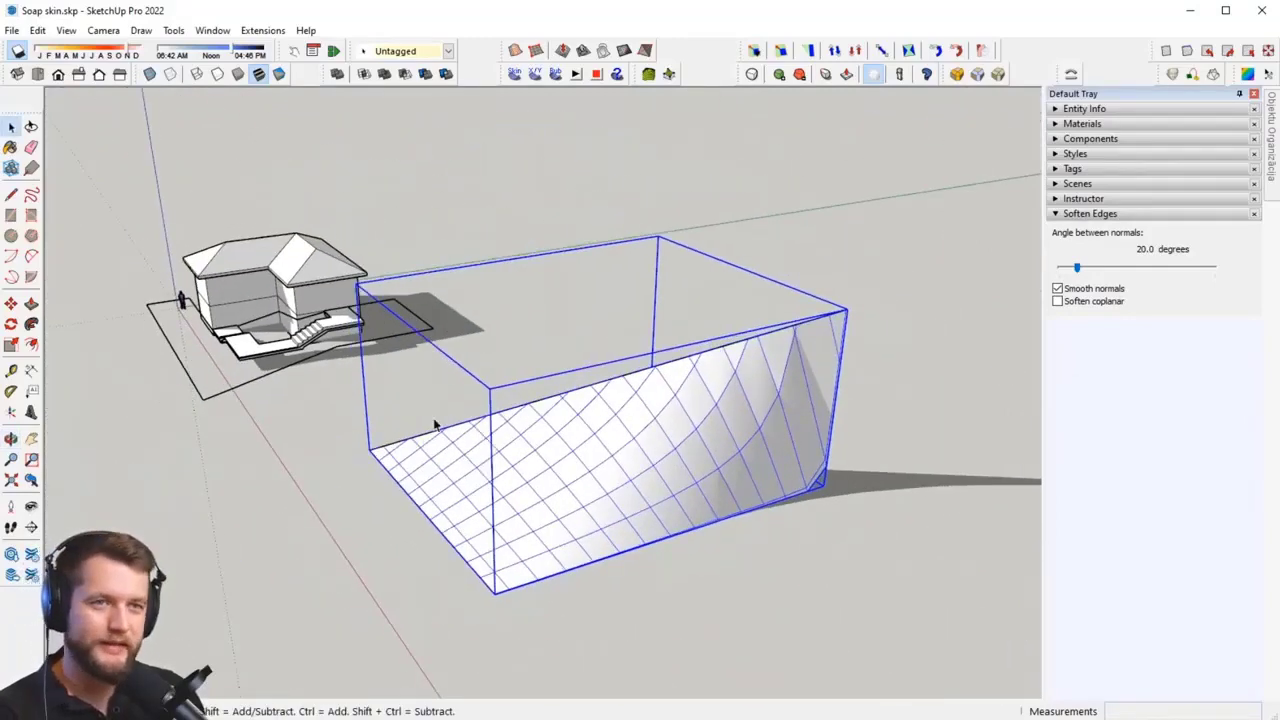
middle_drag(435, 425, 508, 452)
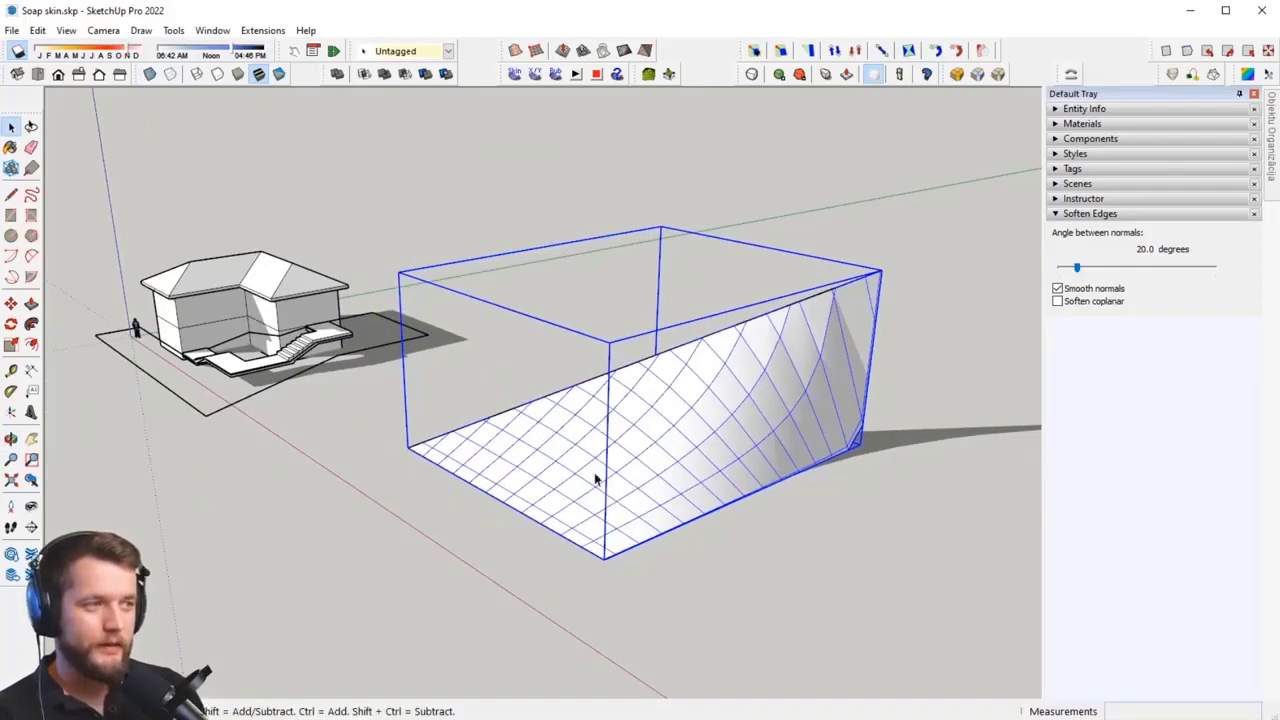
click(346, 510)
middle_drag(460, 446, 740, 449)
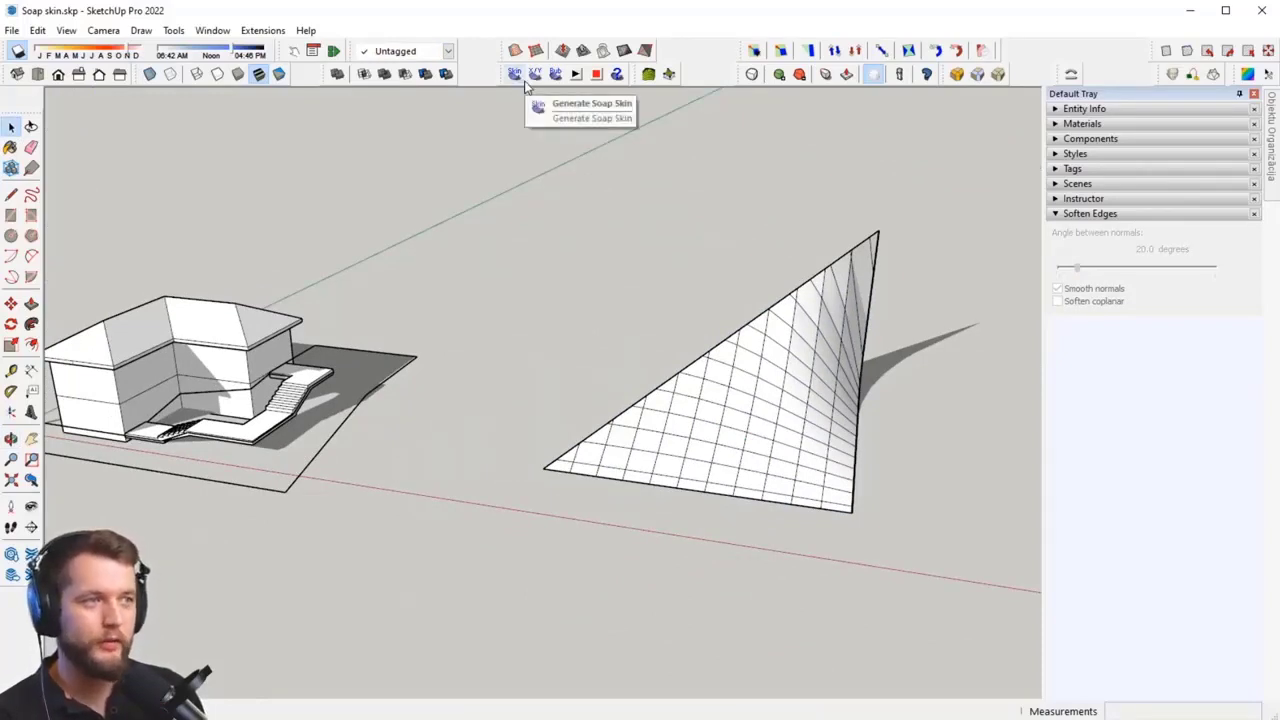
click(797, 380)
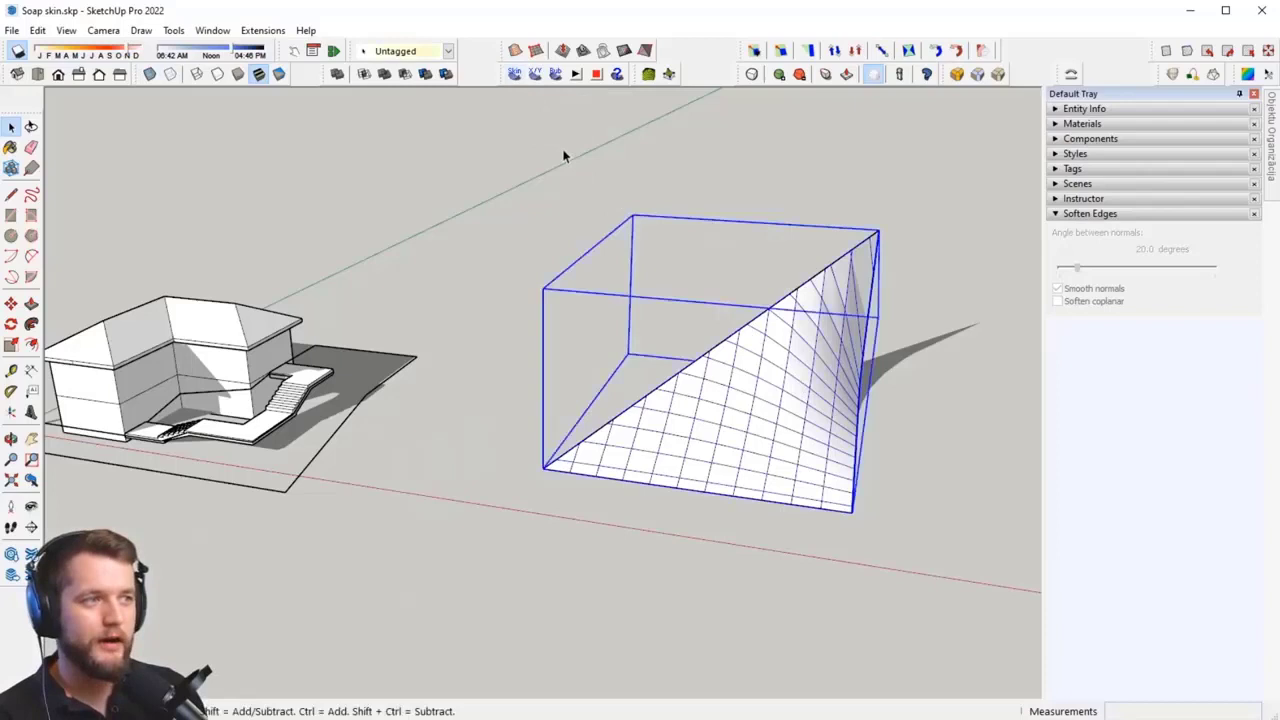
click(556, 74)
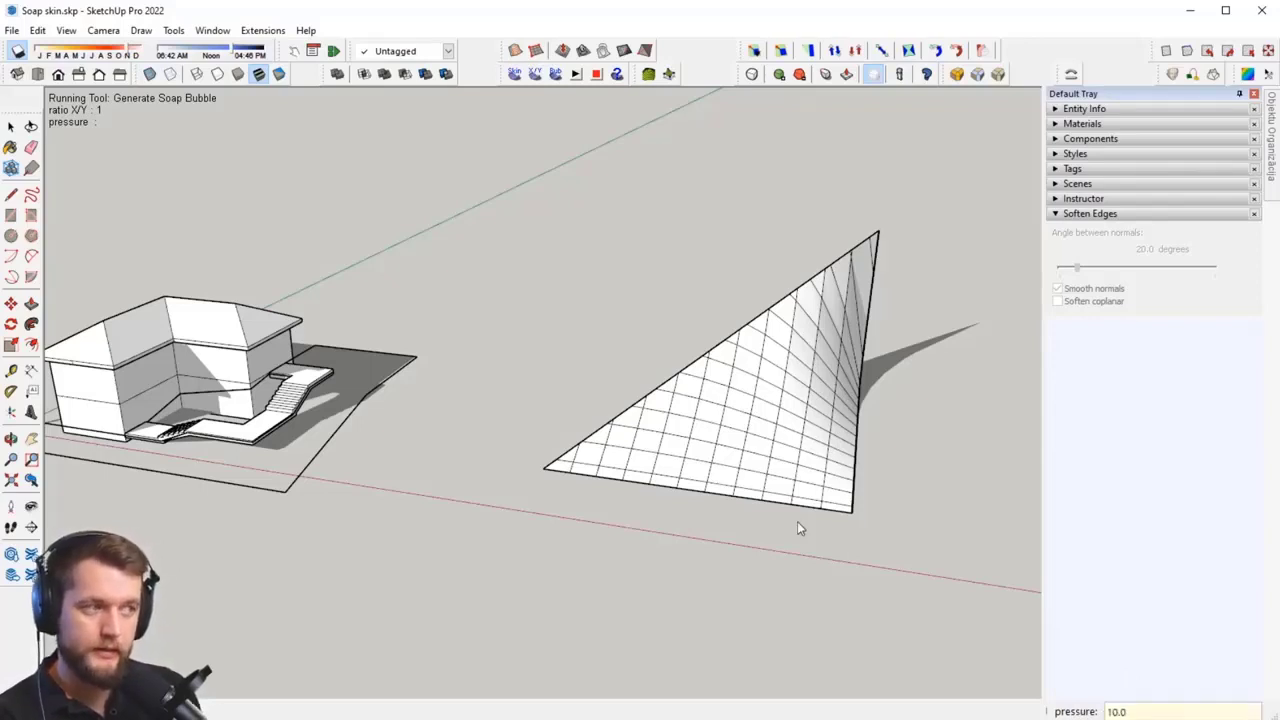
key(Return)
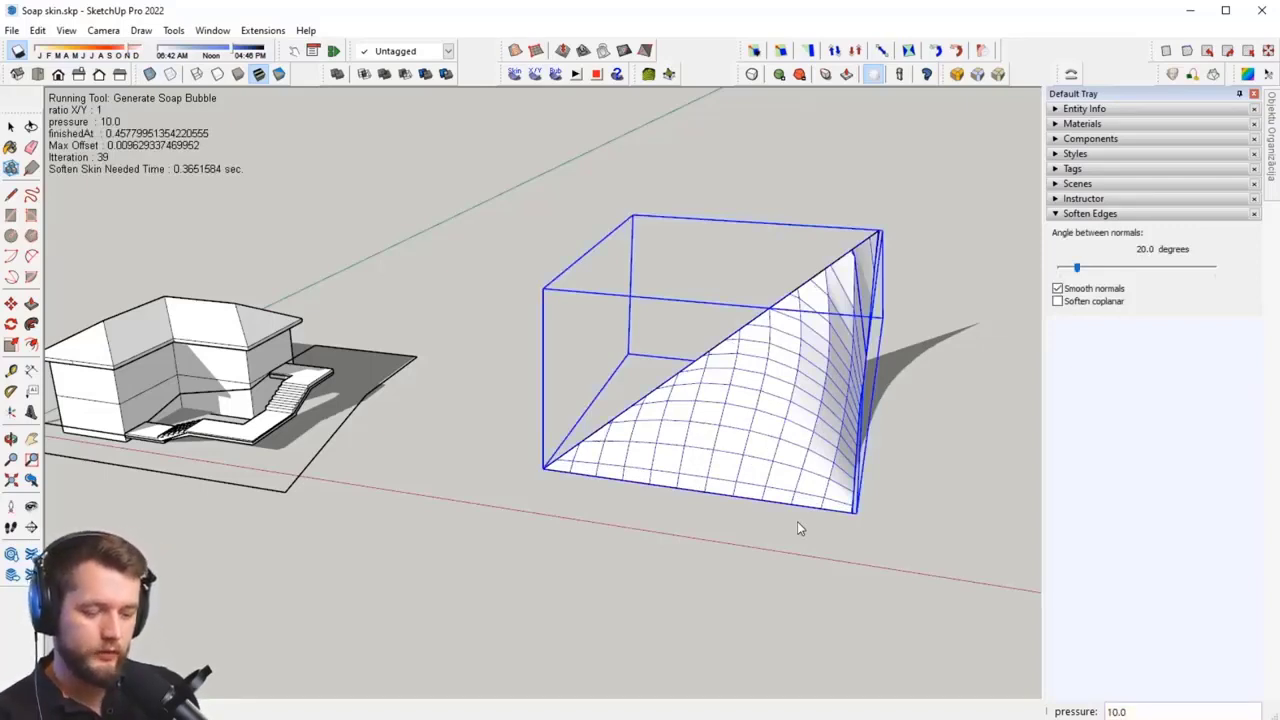
Step: Try a soap bubble pressure of 100 and replace it with -5
text(100)
key(Return)
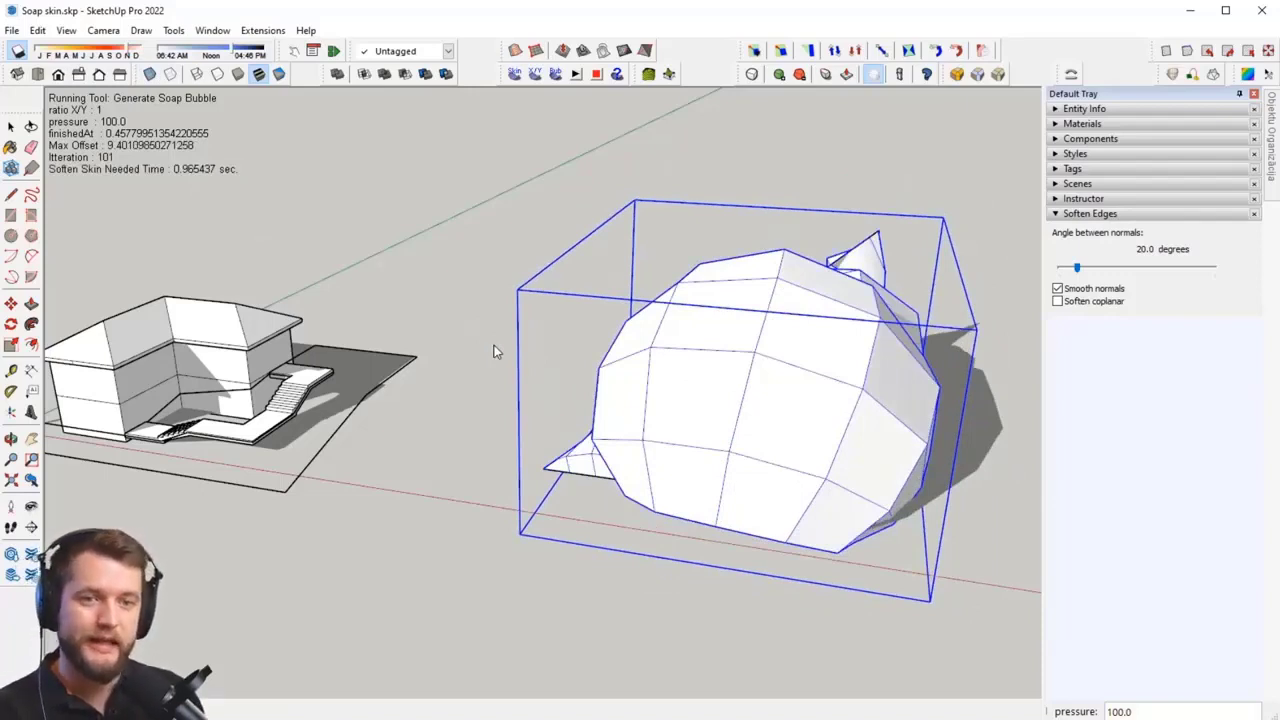
text(-5)
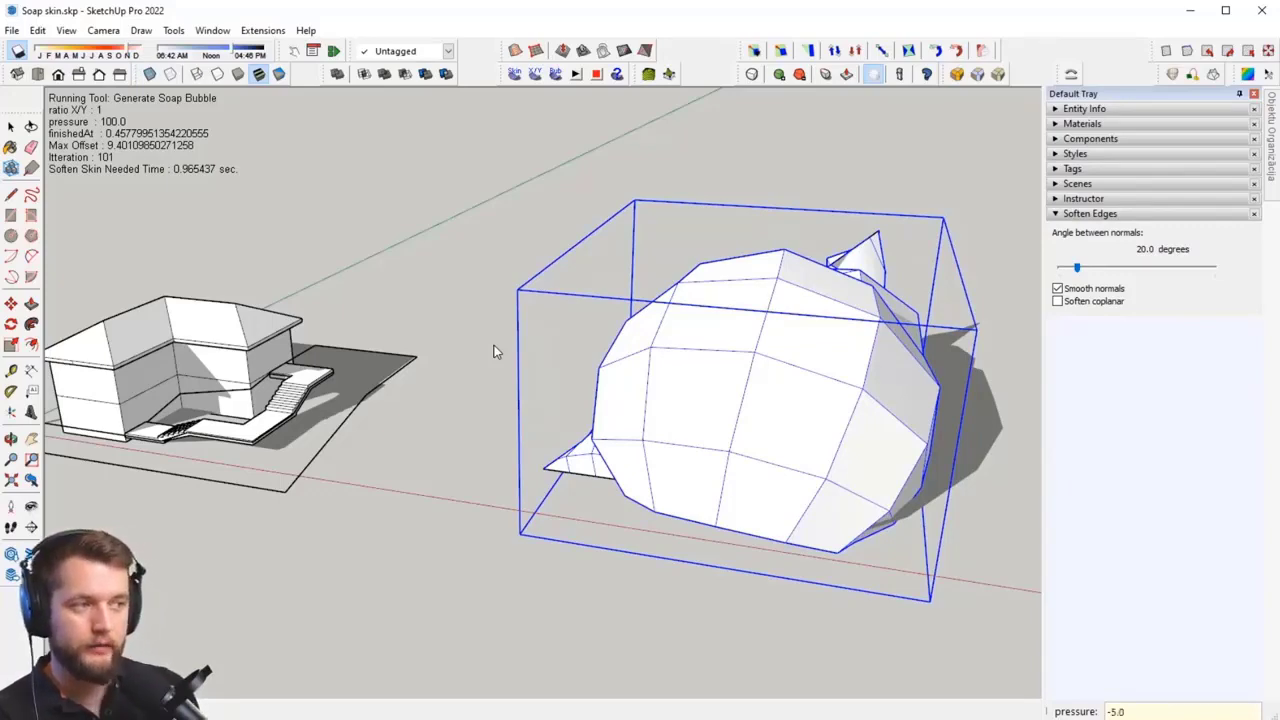
key(Return)
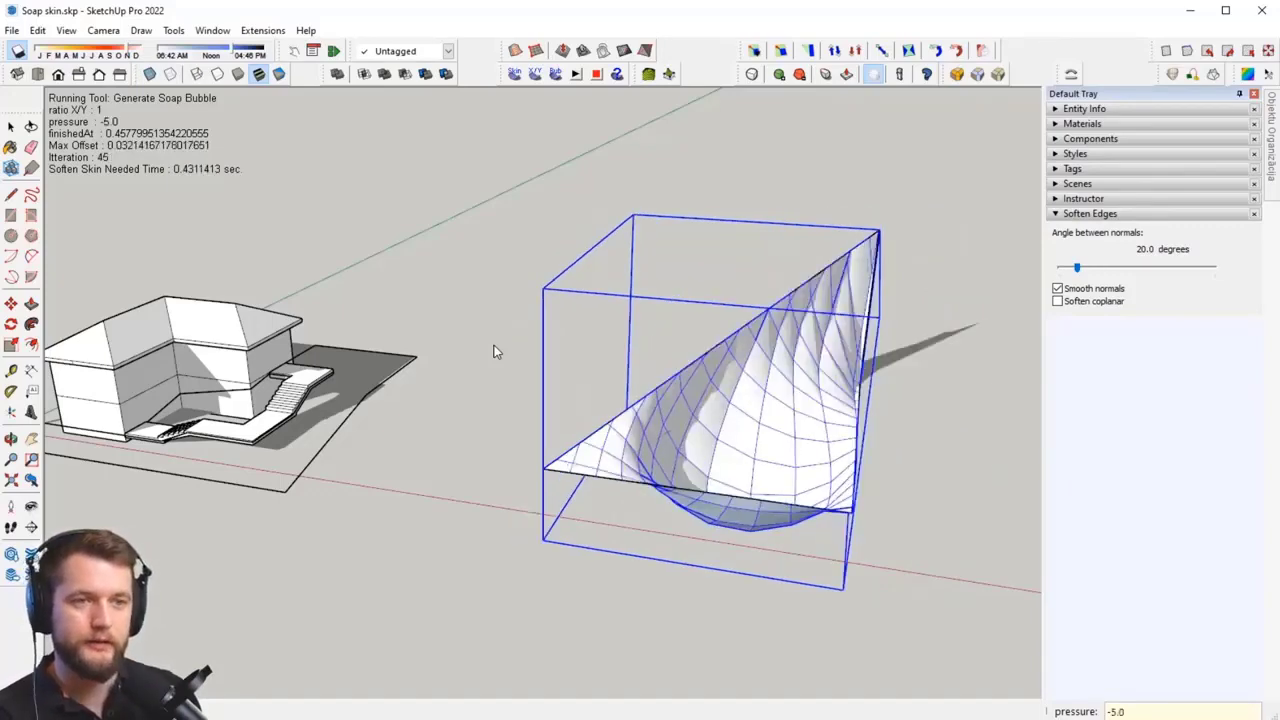
Step: Turn off the model's shadows and delete the soap bubble surface
click(17, 52)
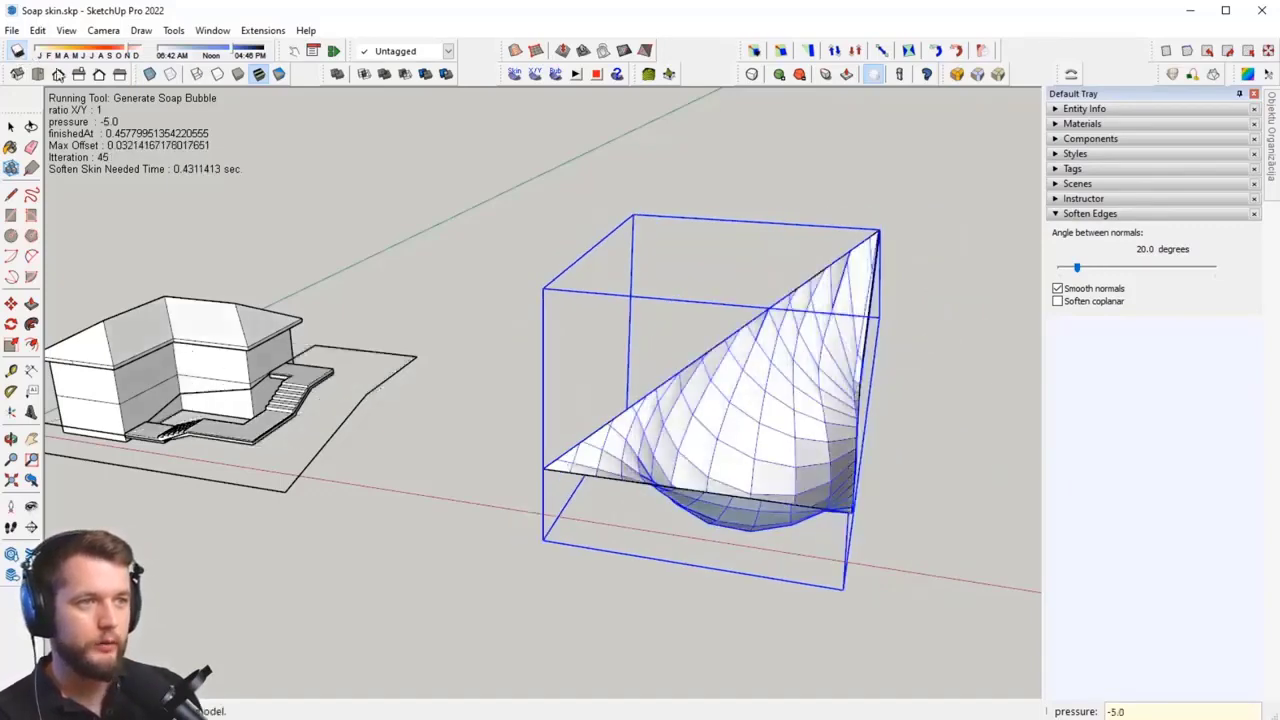
middle_drag(300, 350, 825, 428)
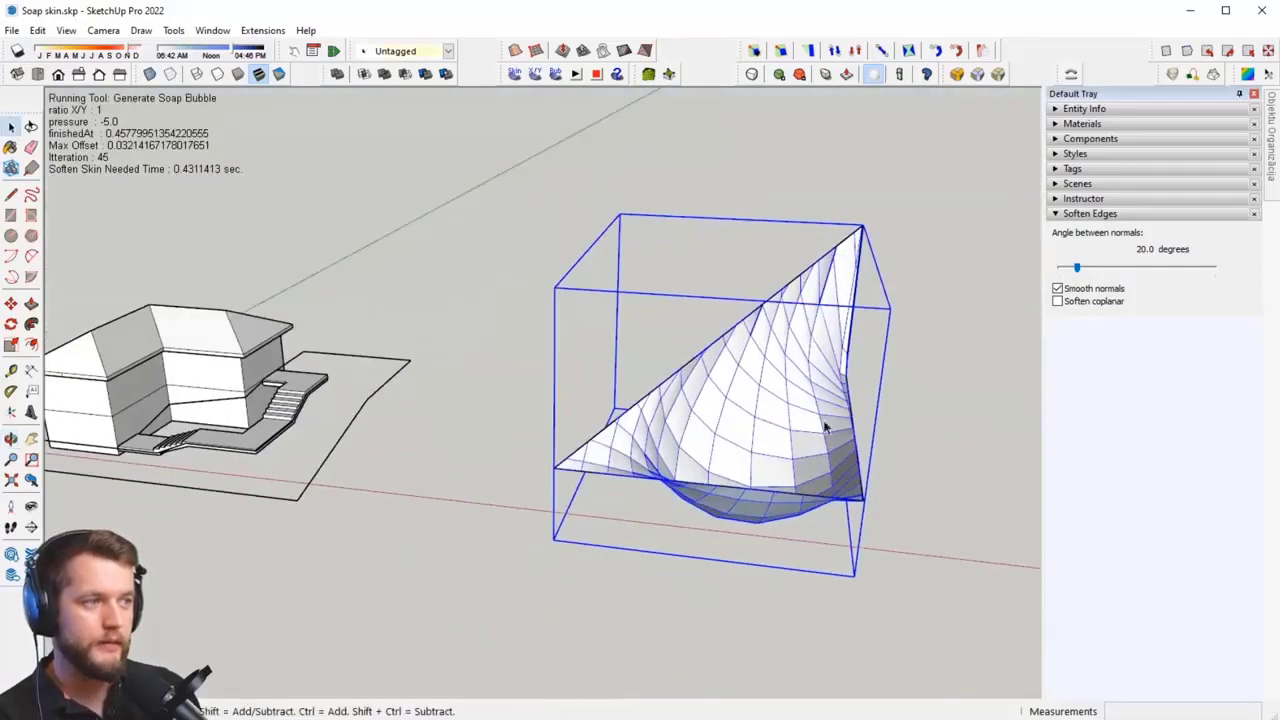
click(757, 386)
key(Delete)
middle_drag(608, 483, 506, 520)
scroll(177, 415, up, 3)
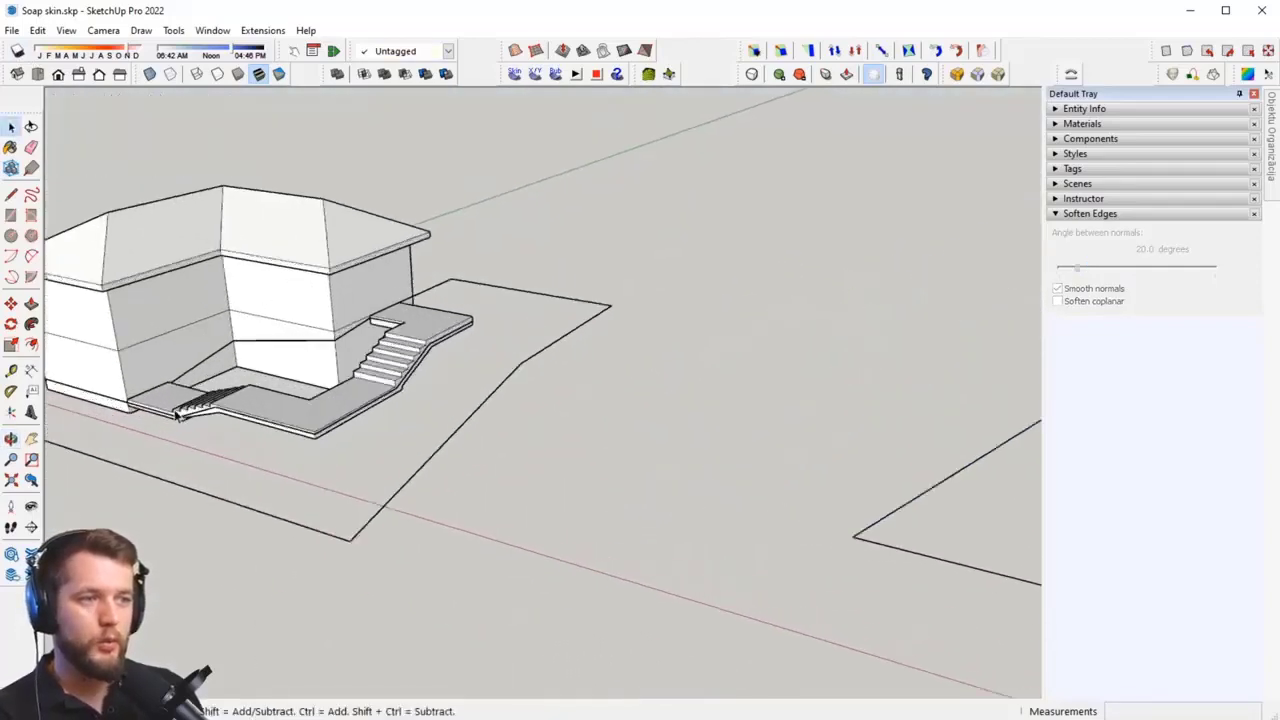
Step: Open the courtyard outline group between the house and stairs, select its edge loop and generate a soap skin with 20 divisions
shift+middle_drag(177, 415, 503, 478)
scroll(594, 410, up, 3)
middle_drag(594, 410, 558, 382)
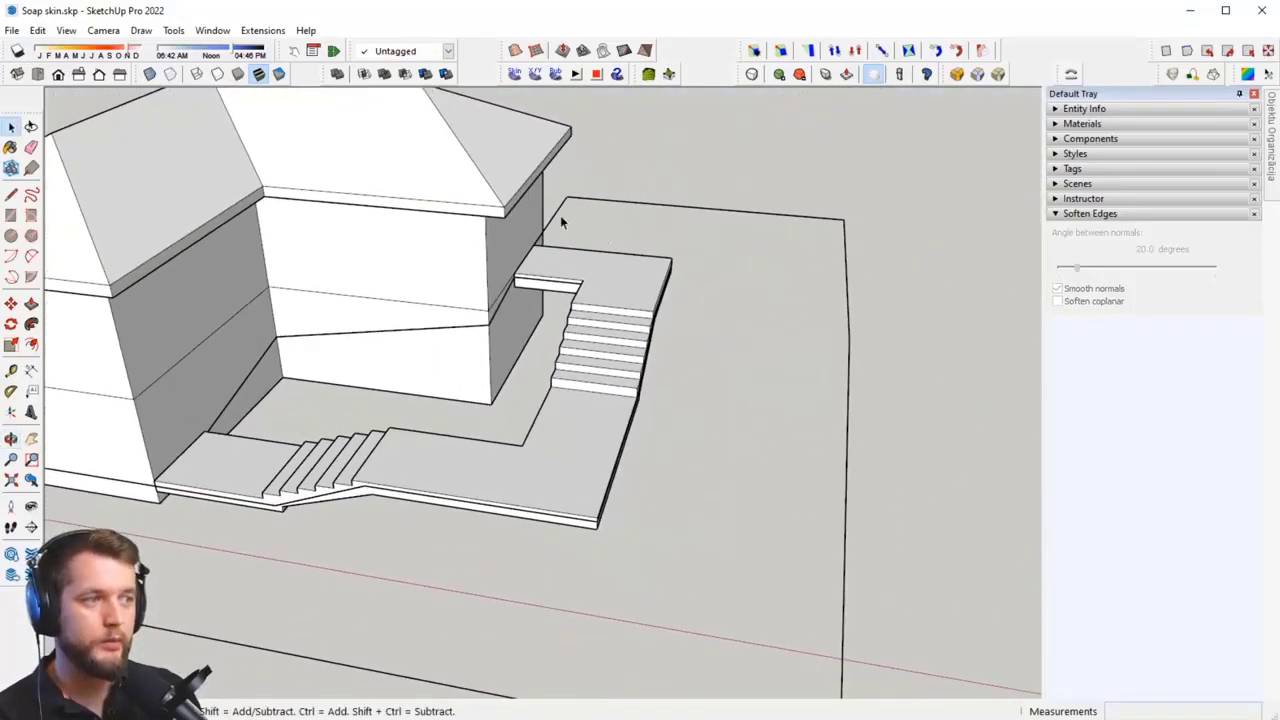
double_click(389, 334)
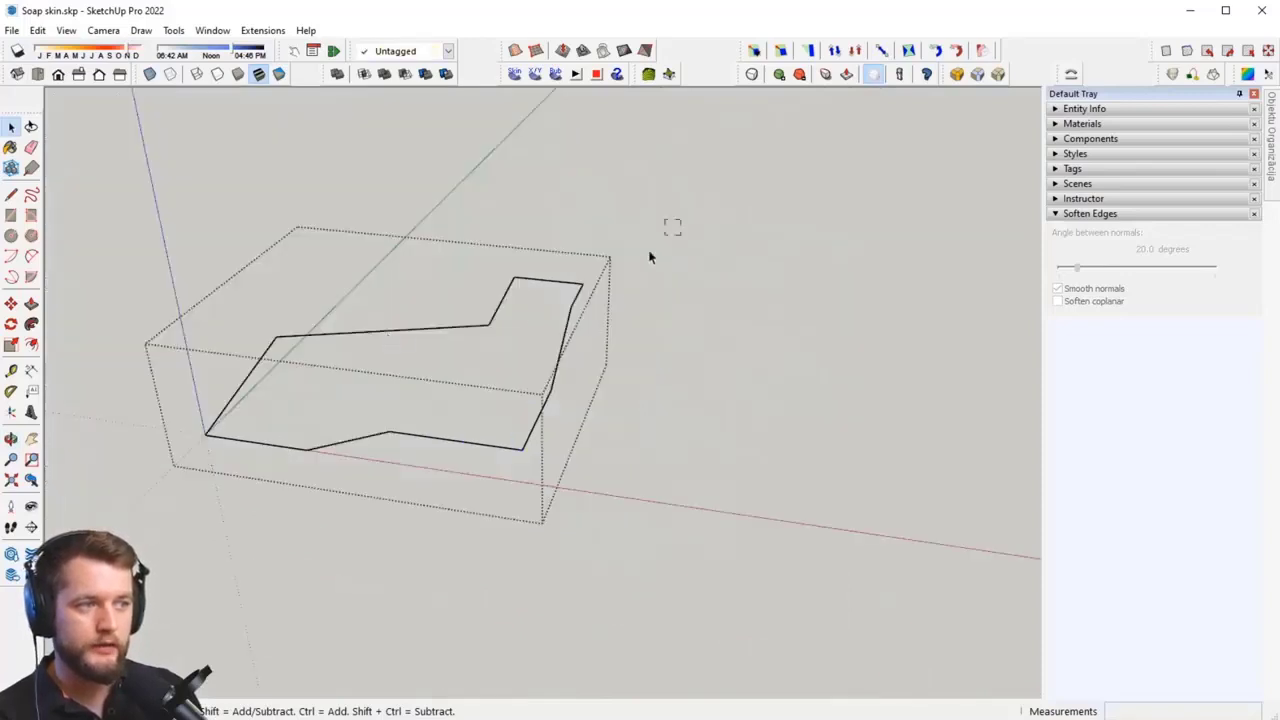
drag(649, 257, 243, 503)
middle_drag(243, 503, 343, 488)
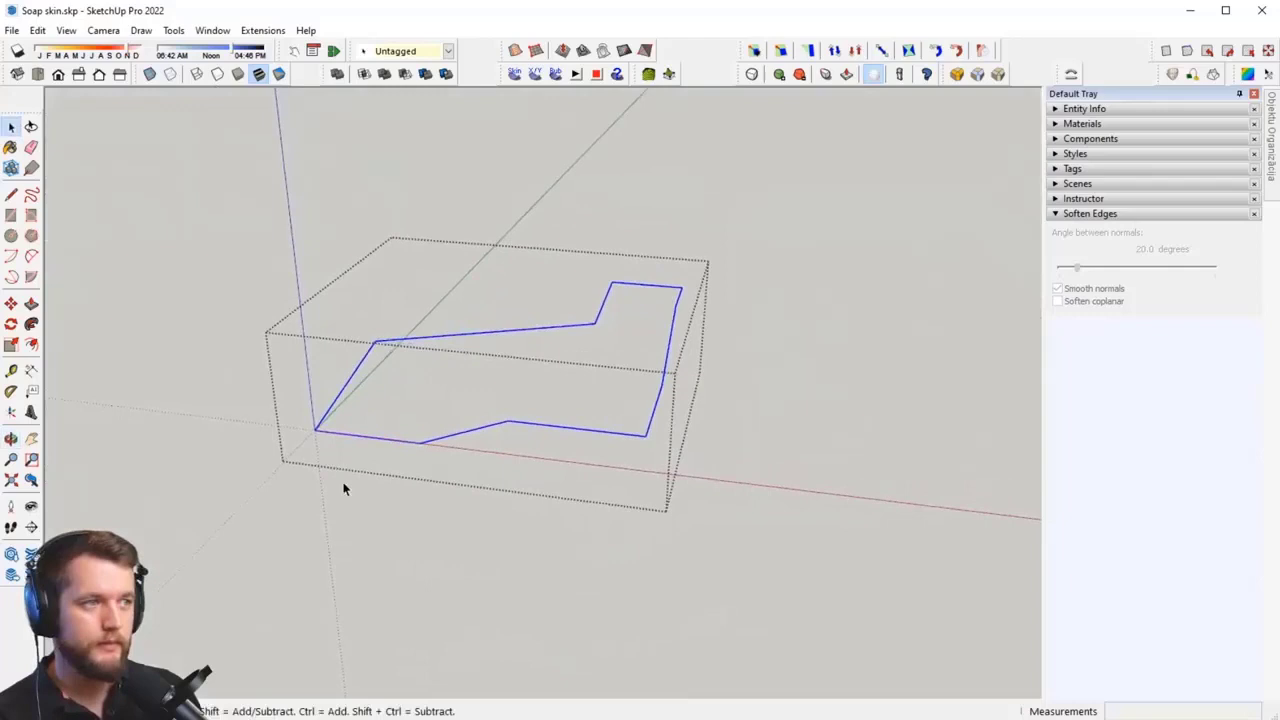
click(514, 80)
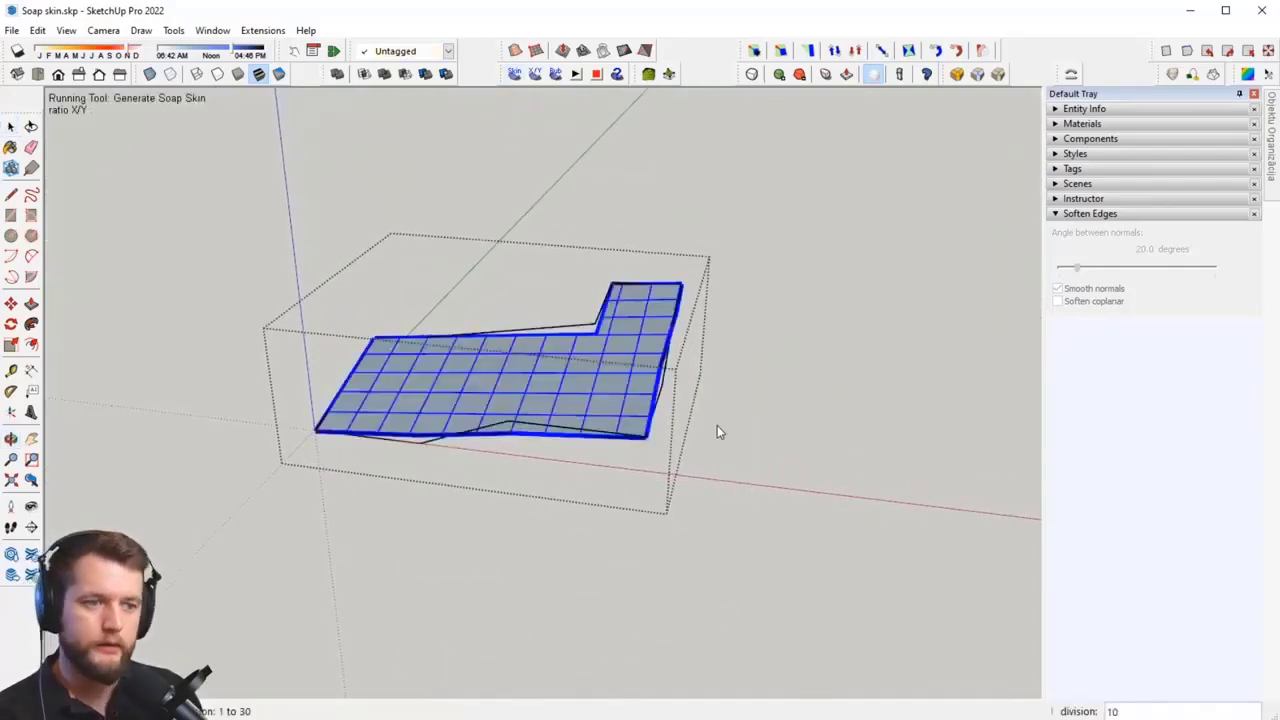
text(20)
key(Return)
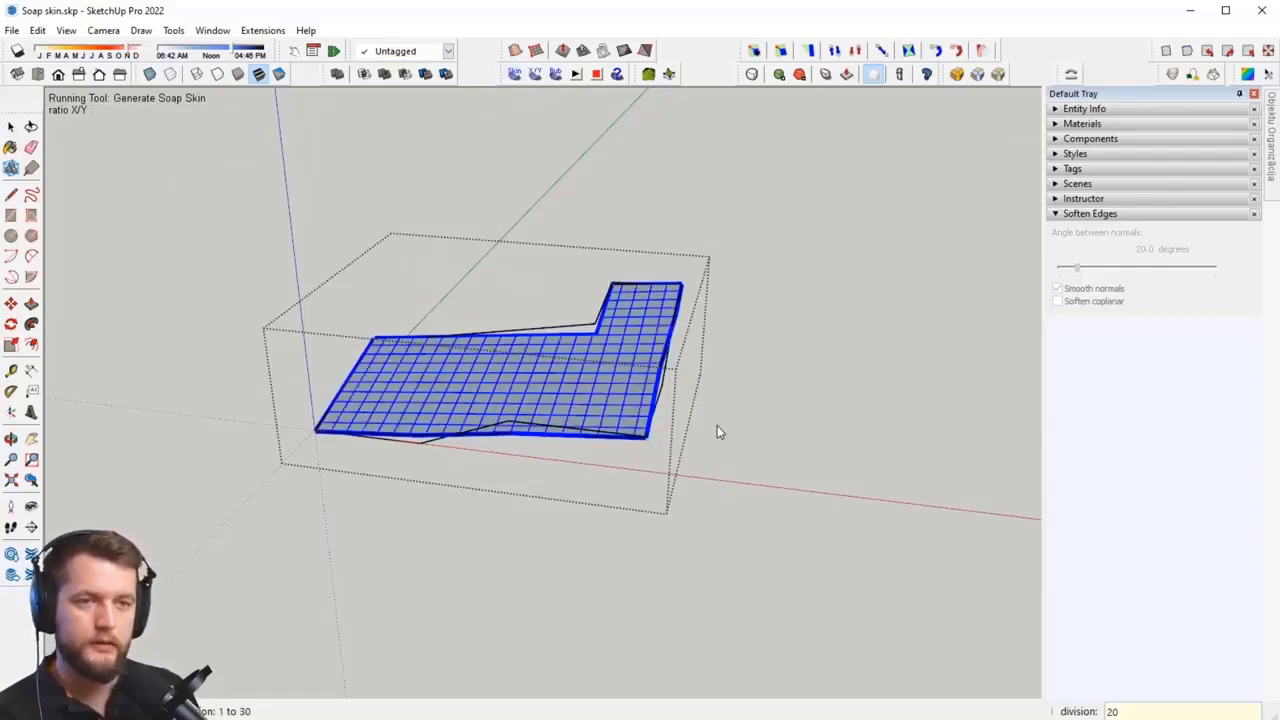
key(Return)
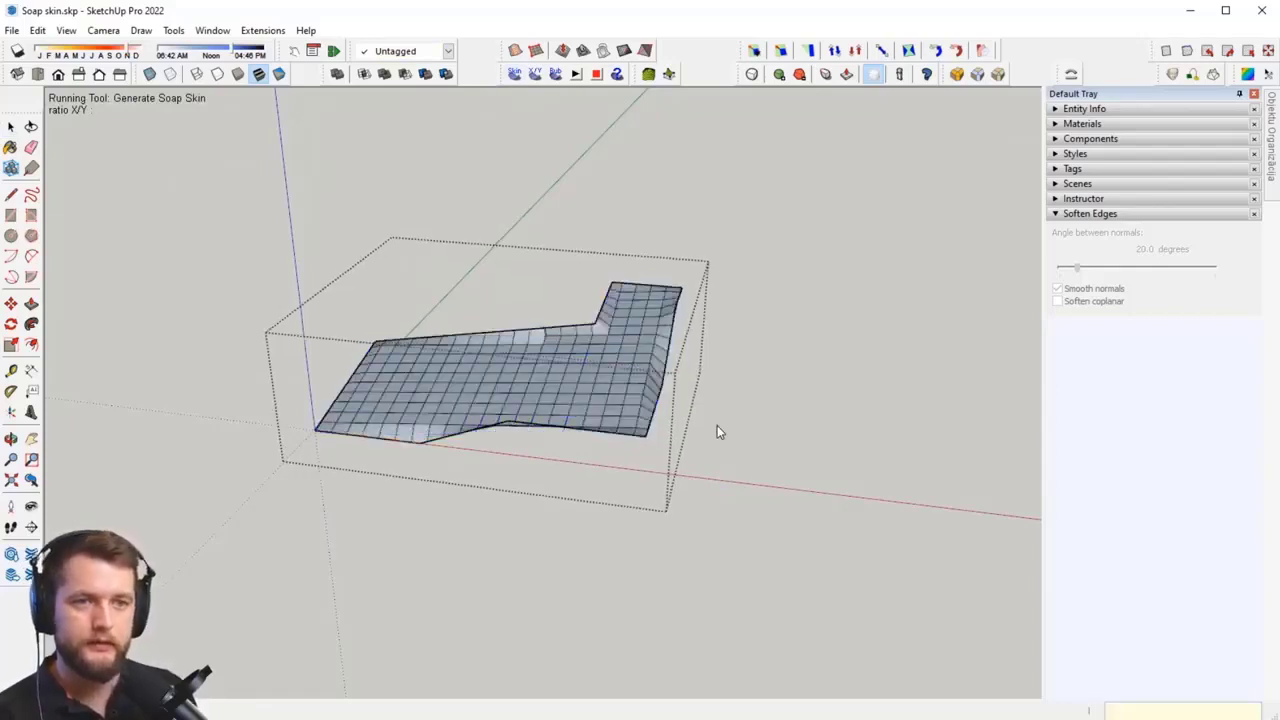
middle_drag(591, 300, 630, 285)
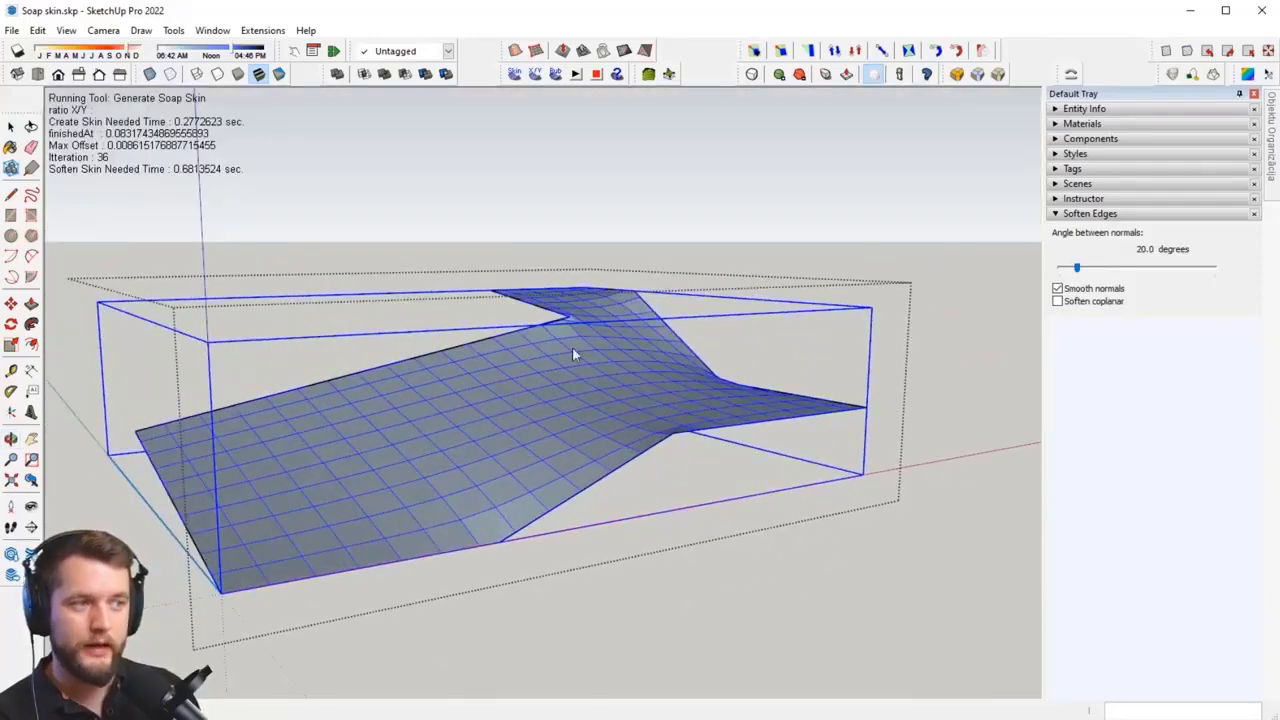
middle_drag(572, 346, 583, 426)
key(space)
Step: Select the whole courtyard soap skin mesh and reverse its faces
scroll(639, 393, up, 3)
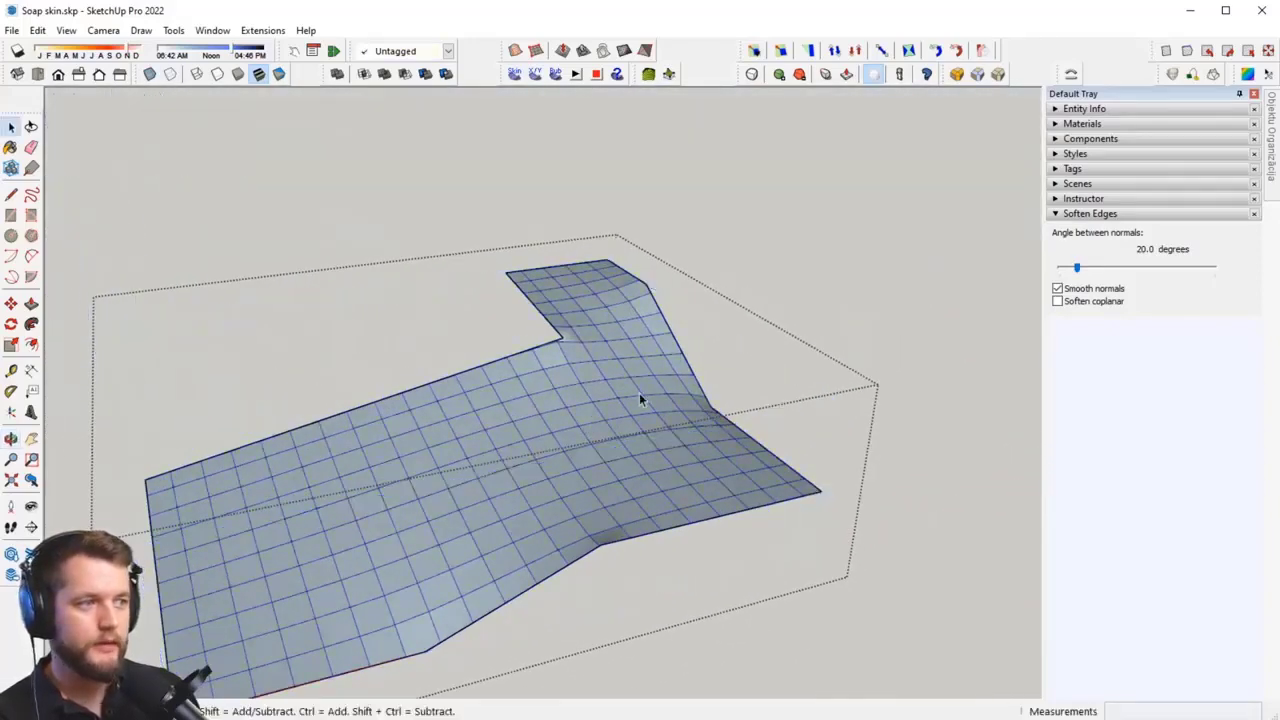
triple_click(639, 393)
right_click(626, 383)
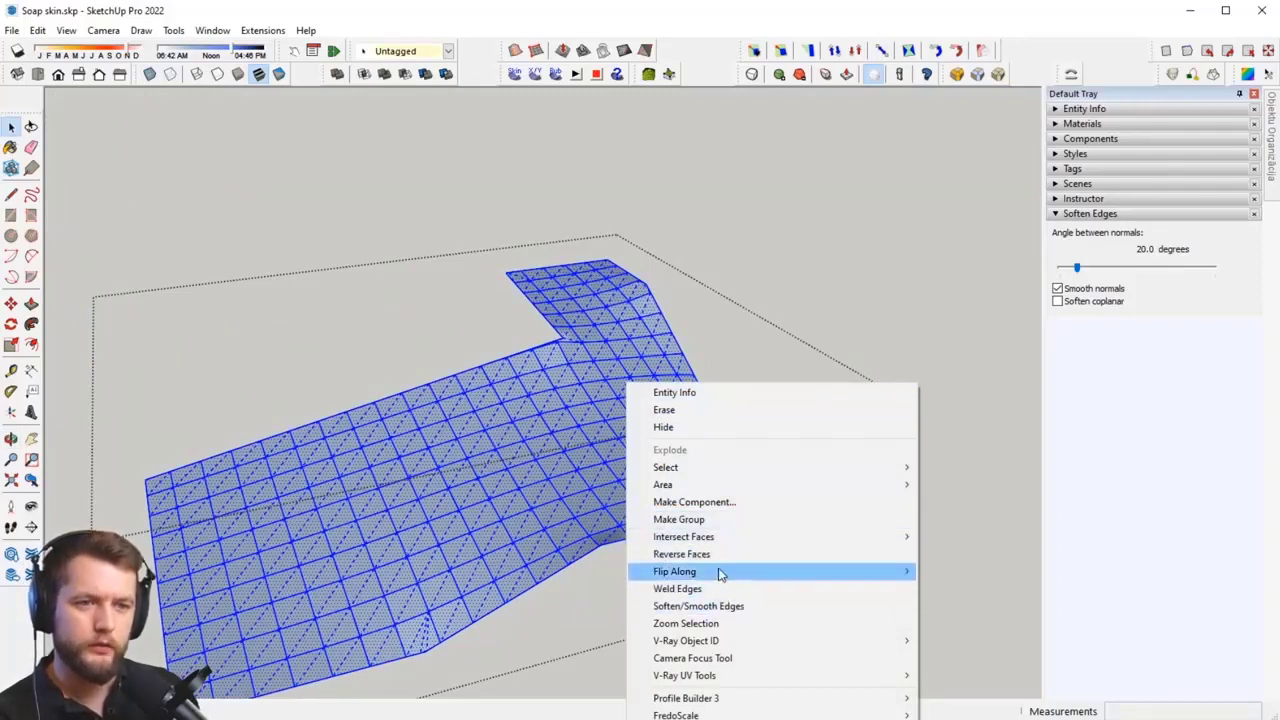
click(719, 555)
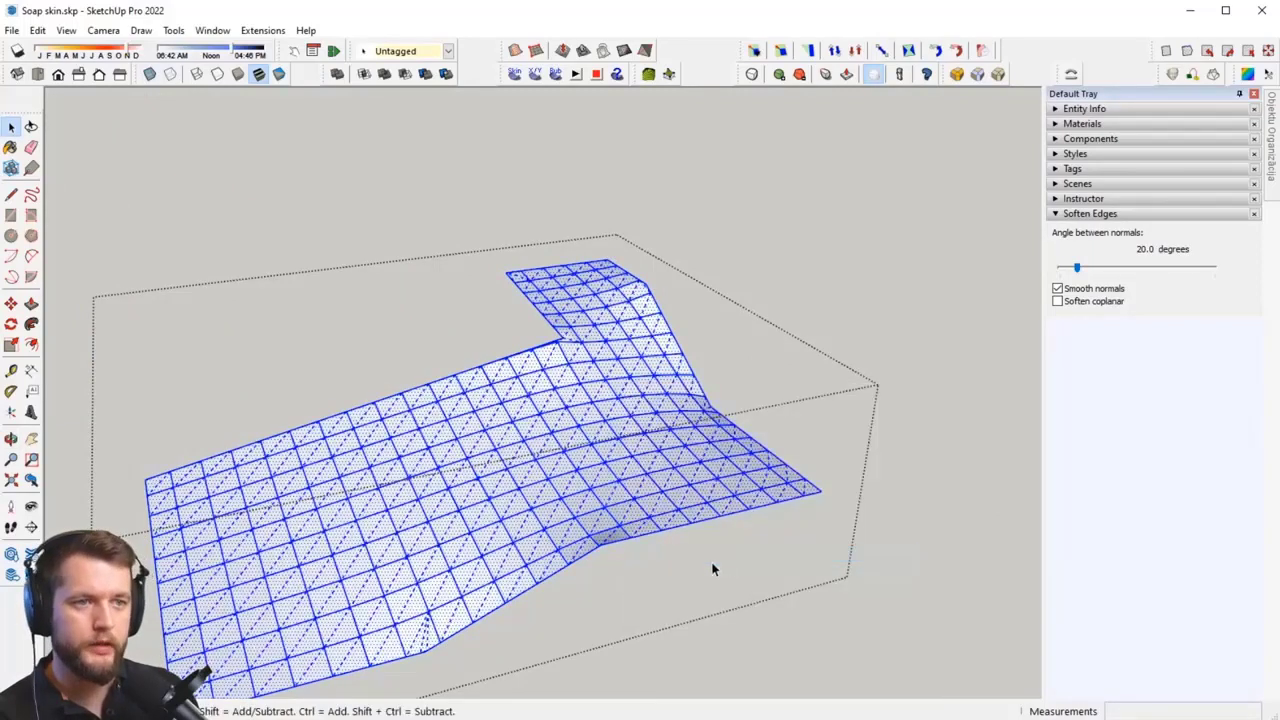
Step: Soften the courtyard skin's edges to 68.5 degrees between normals, include coplanar edges, and close the group
drag(1077, 268, 1118, 268)
click(1057, 301)
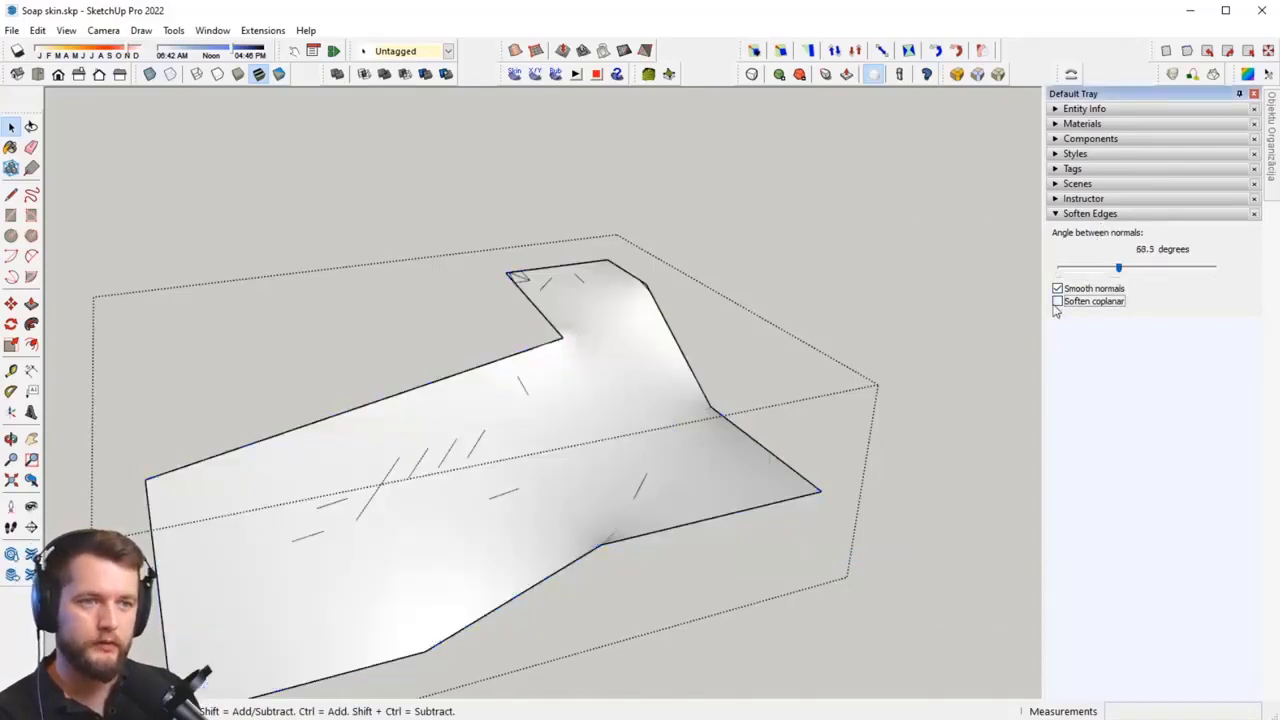
middle_drag(803, 429, 471, 400)
middle_drag(436, 442, 728, 411)
click(798, 370)
middle_drag(798, 372, 586, 342)
scroll(586, 342, down, 6)
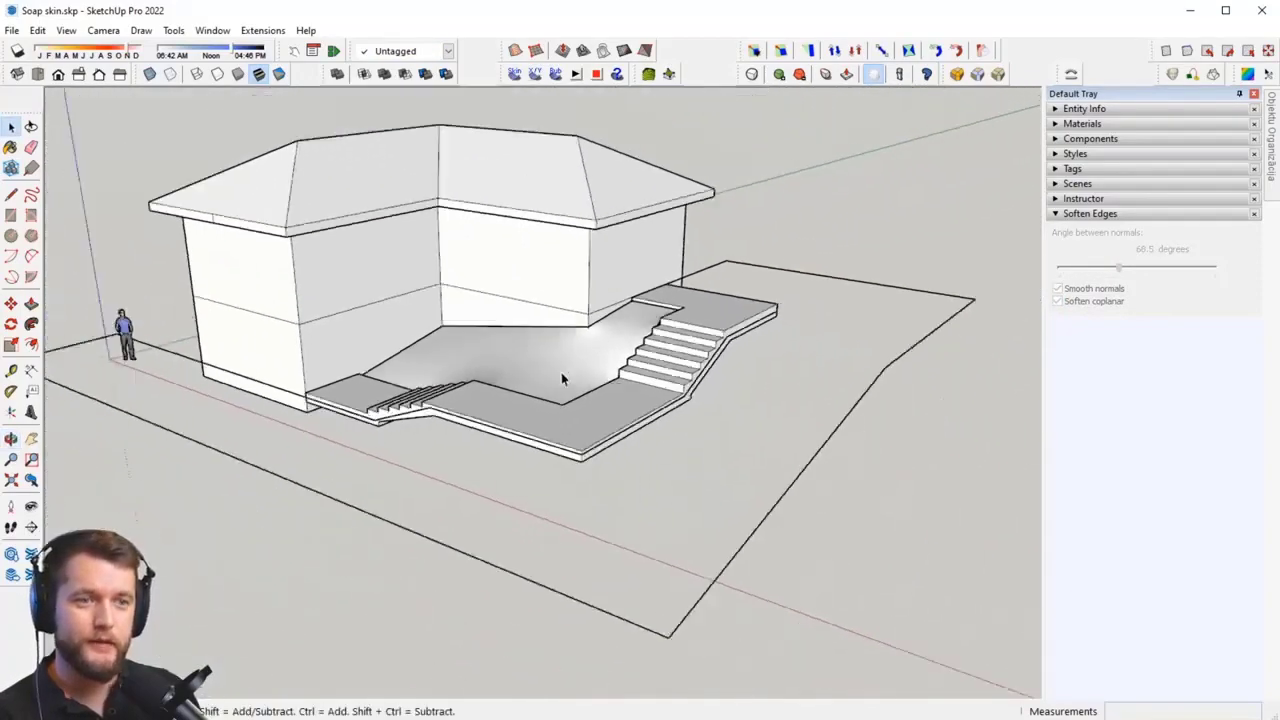
Step: Open the outer site outline group, select its edge loop and generate a soap skin with 20 divisions
scroll(874, 427, up, 2)
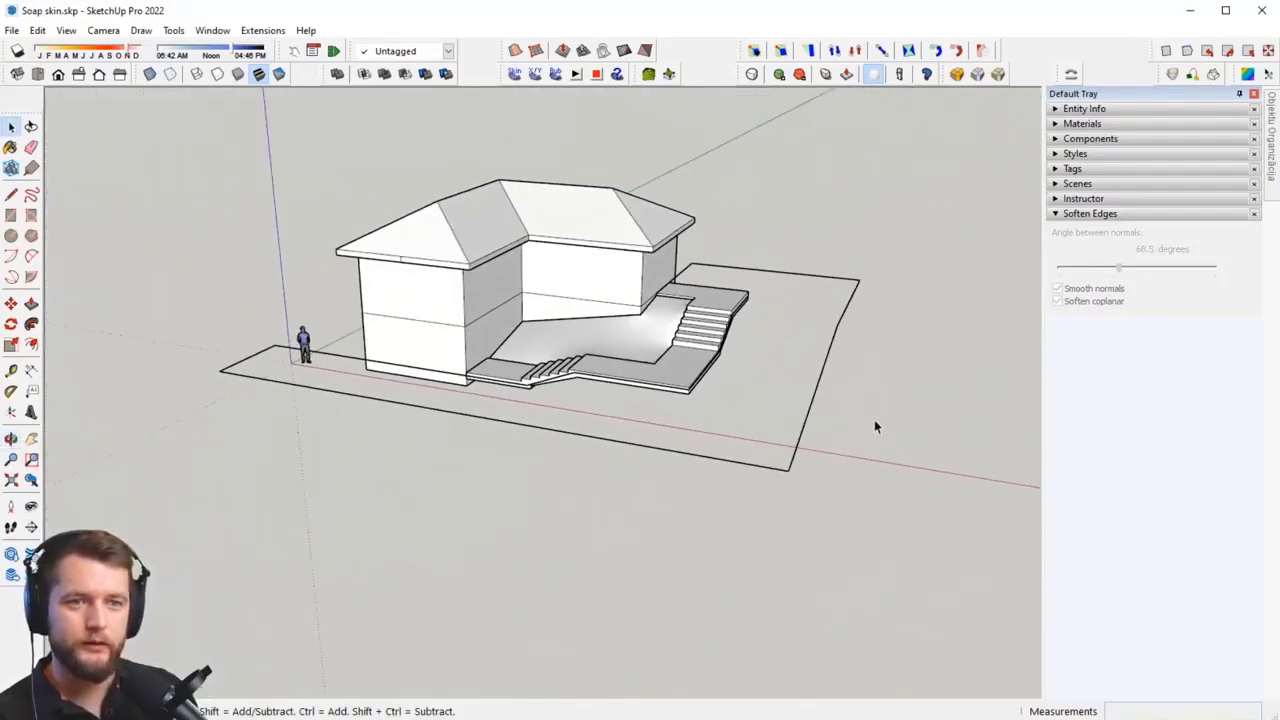
double_click(829, 357)
middle_drag(829, 357, 906, 241)
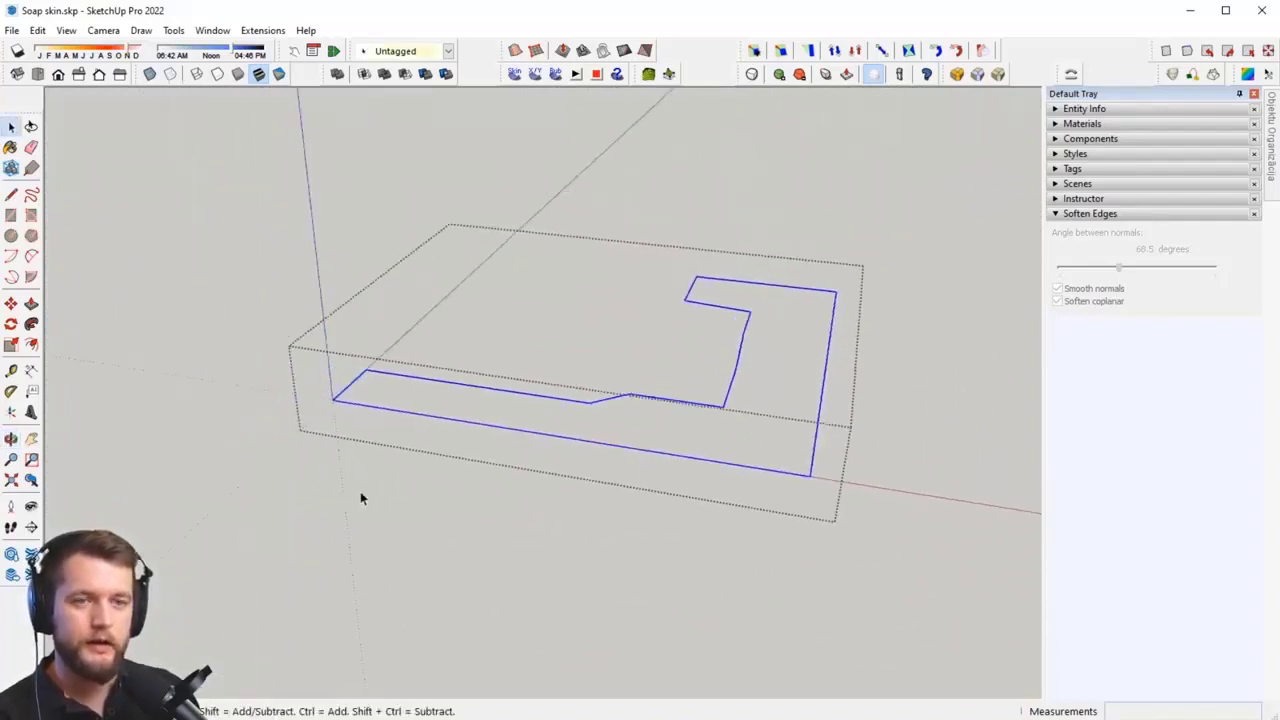
middle_drag(360, 494, 699, 397)
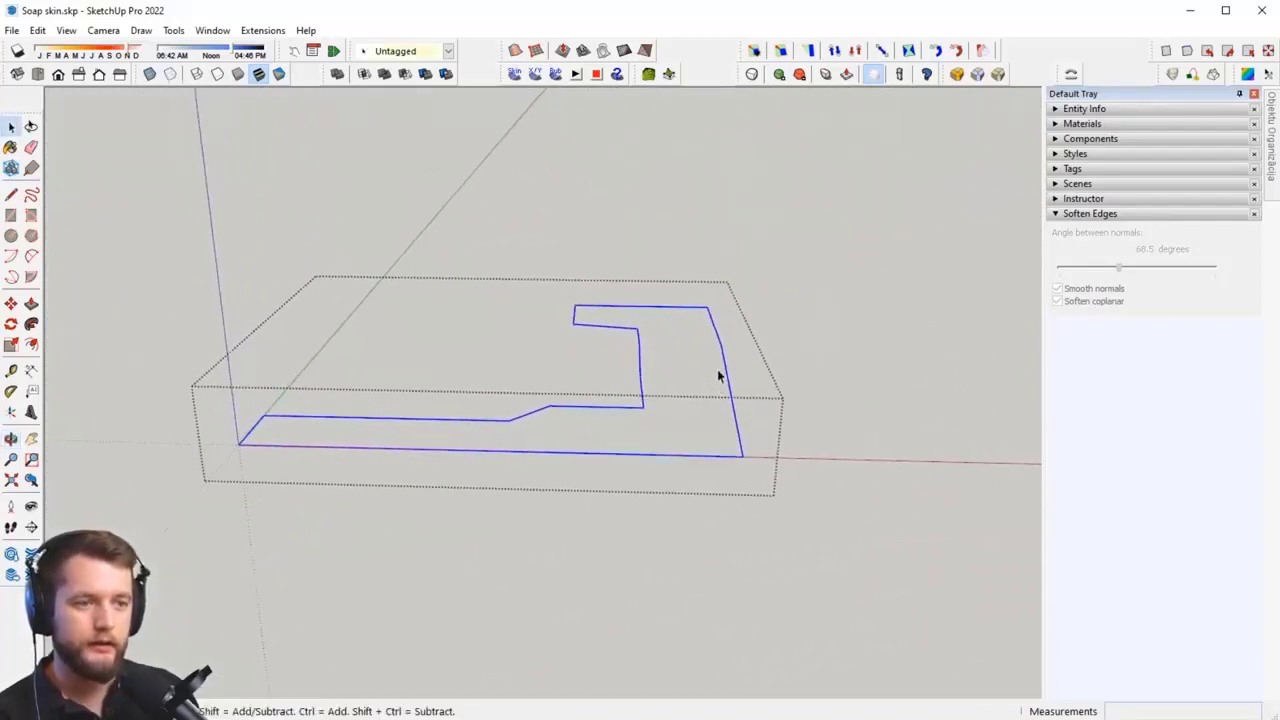
click(514, 74)
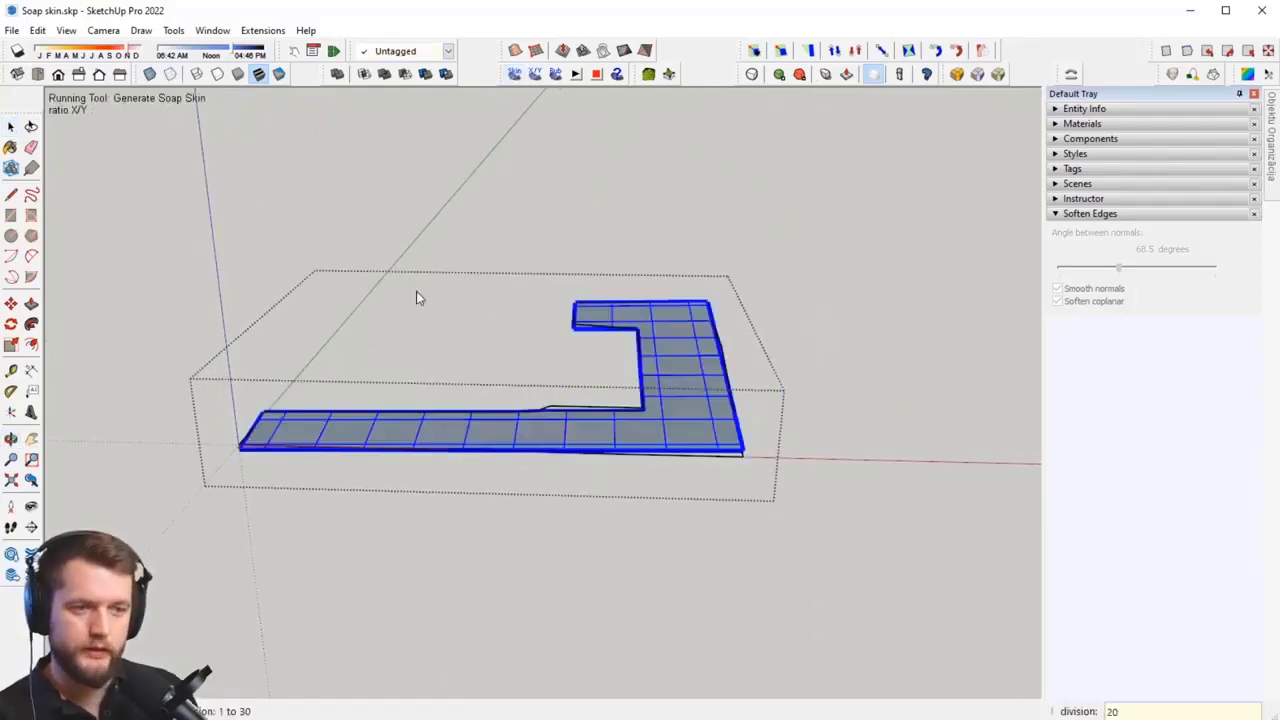
key(Return)
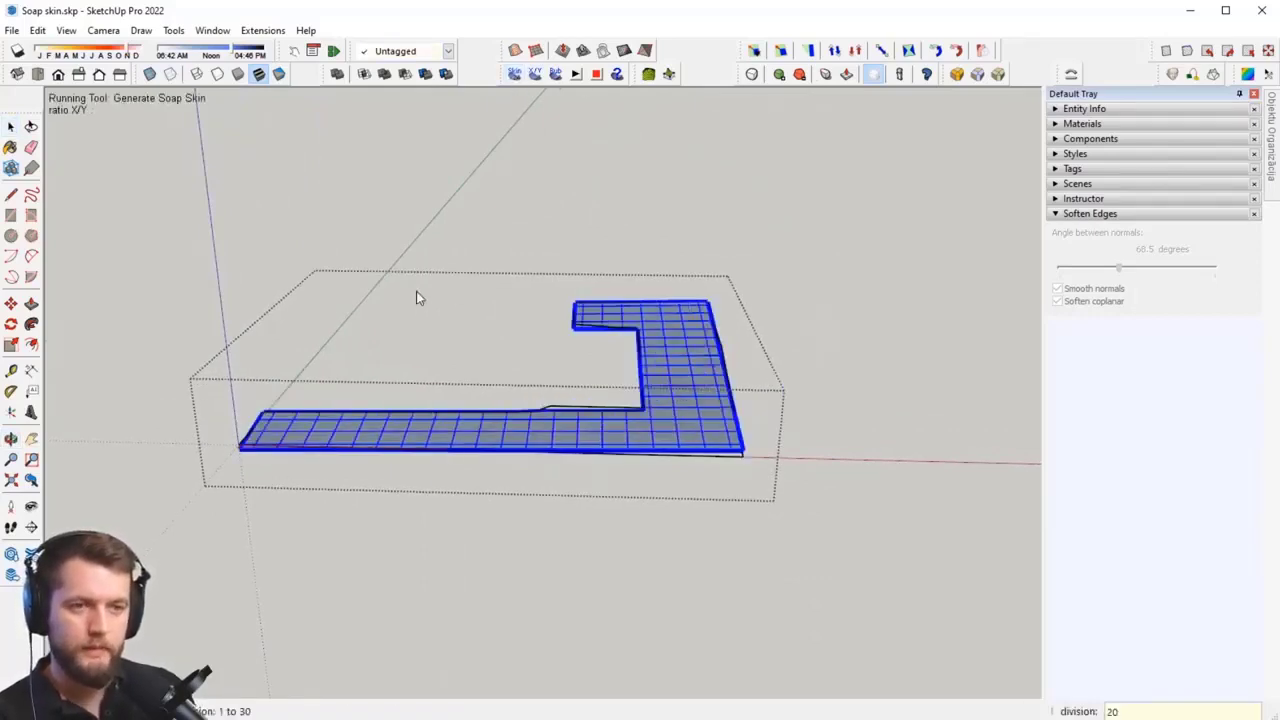
key(Return)
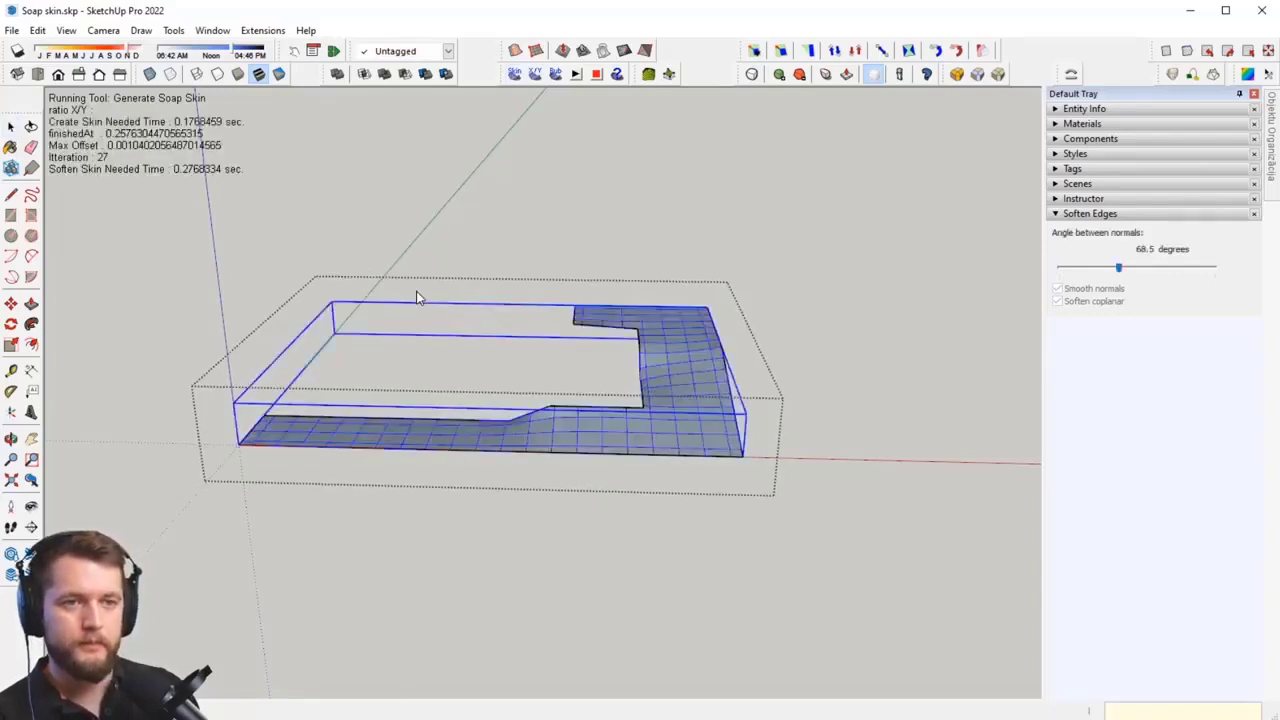
key(space)
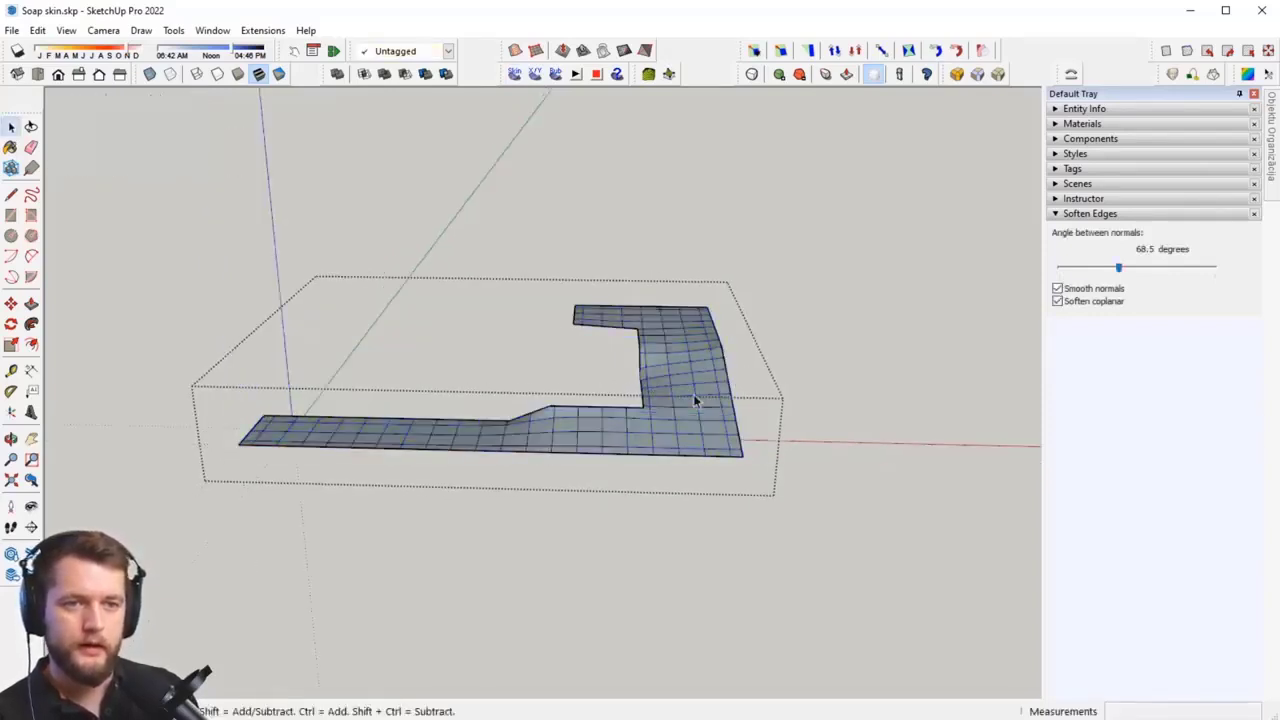
Step: Reverse the outer site skin's faces and soften its edges to 82.2 degrees between normals
triple_click(695, 399)
right_click(694, 396)
click(750, 567)
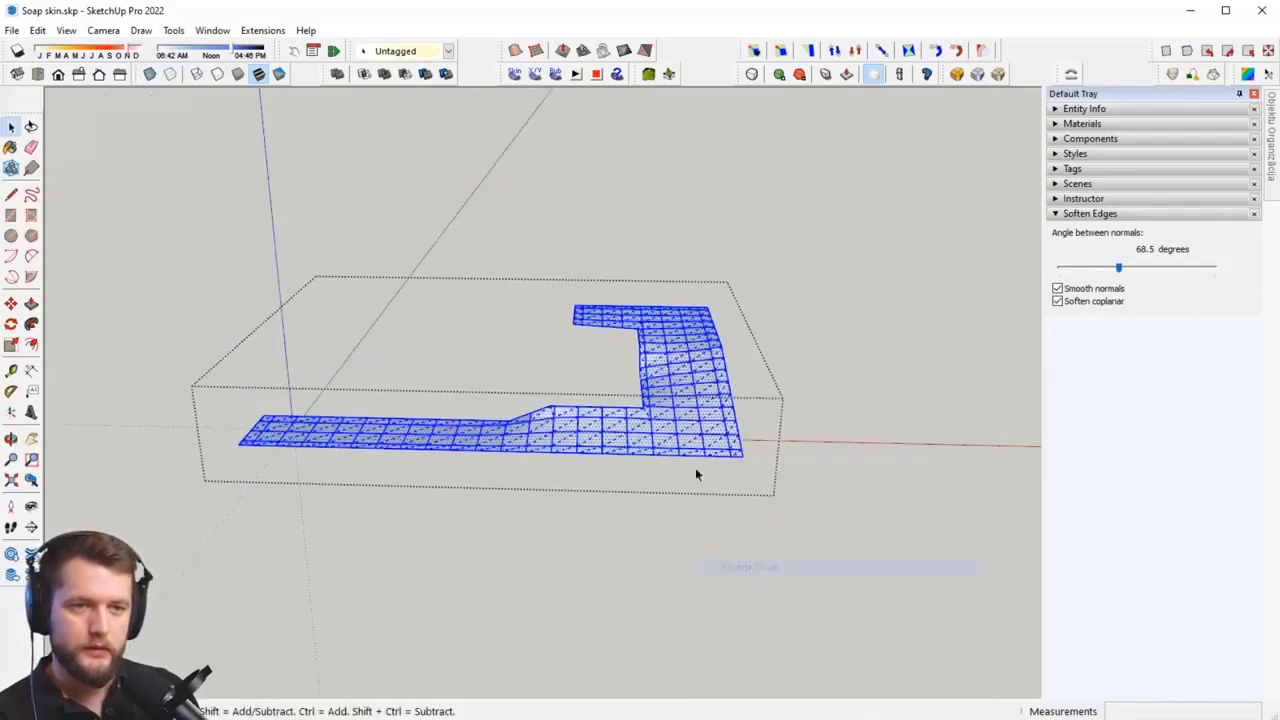
drag(1118, 268, 1134, 268)
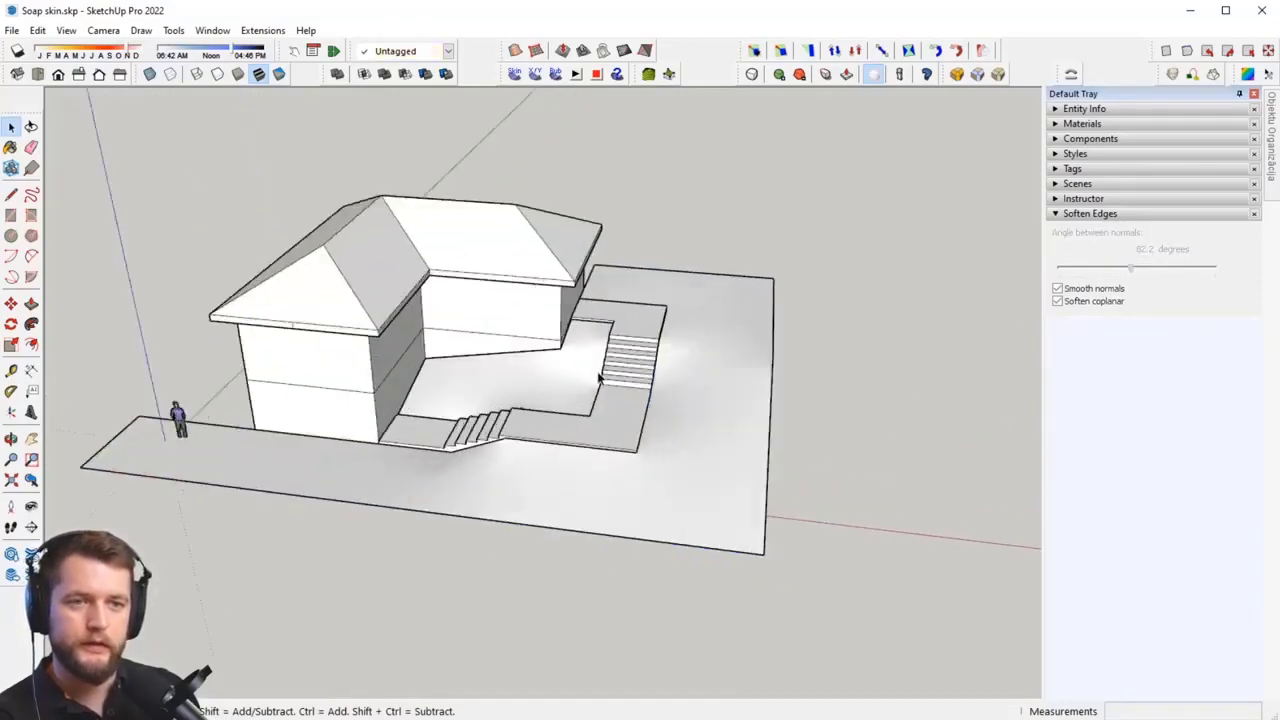
Step: Display the hidden geometry of the terrain surfaces around the house and stairs
scroll(598, 377, up, 3)
middle_drag(540, 443, 343, 417)
scroll(333, 246, up, 2)
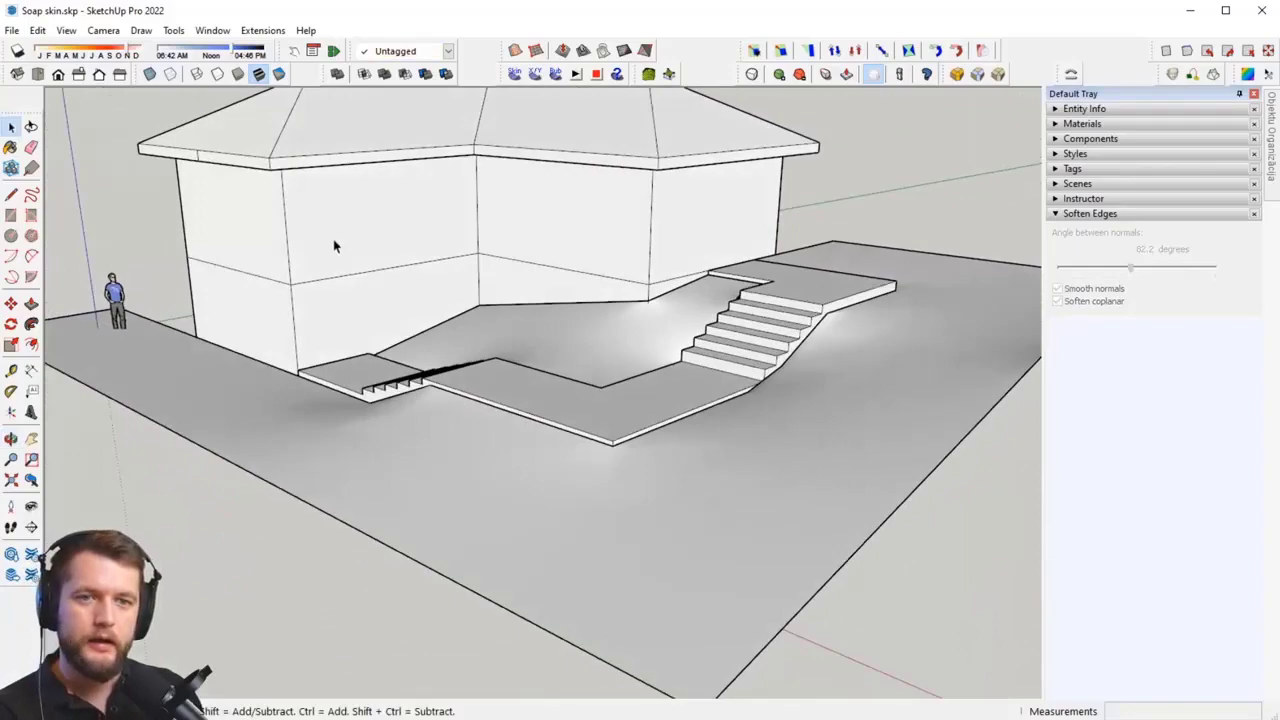
click(66, 30)
click(115, 89)
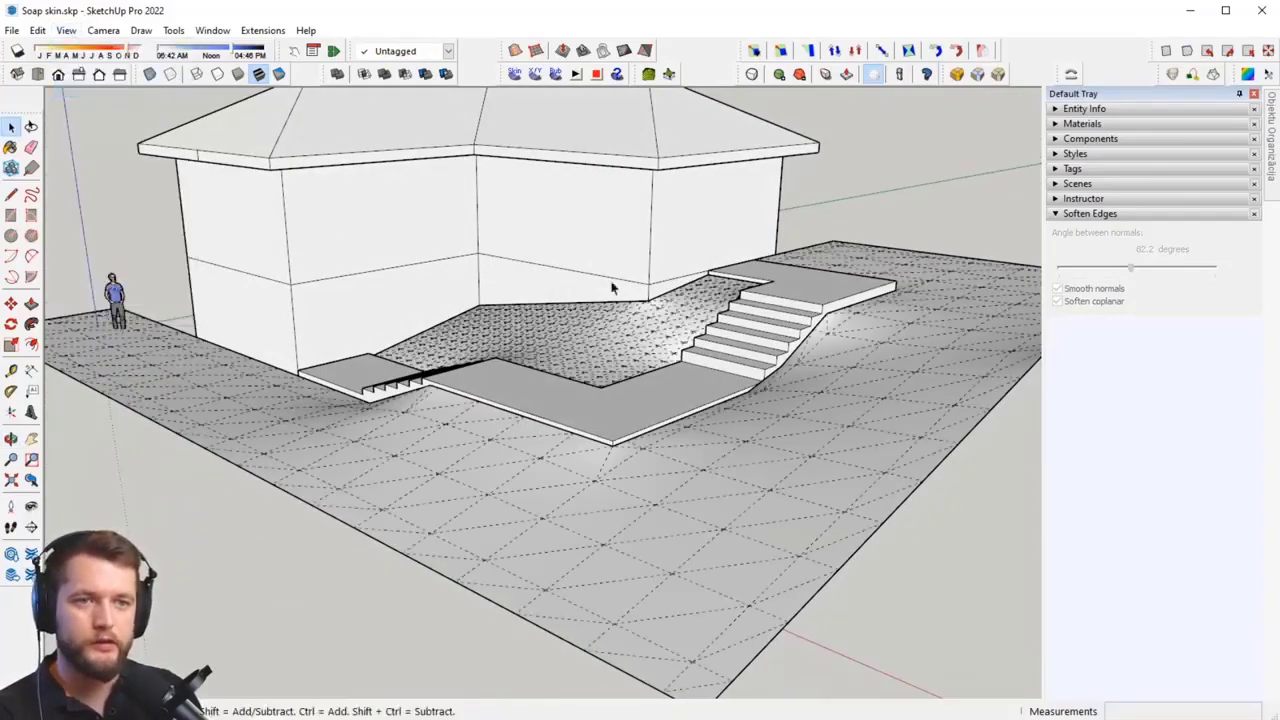
Step: Examine the skins' triangulation around the stairs and close up where the courtyard surface meets the house's inner corner
middle_drag(608, 286, 817, 429)
key(space)
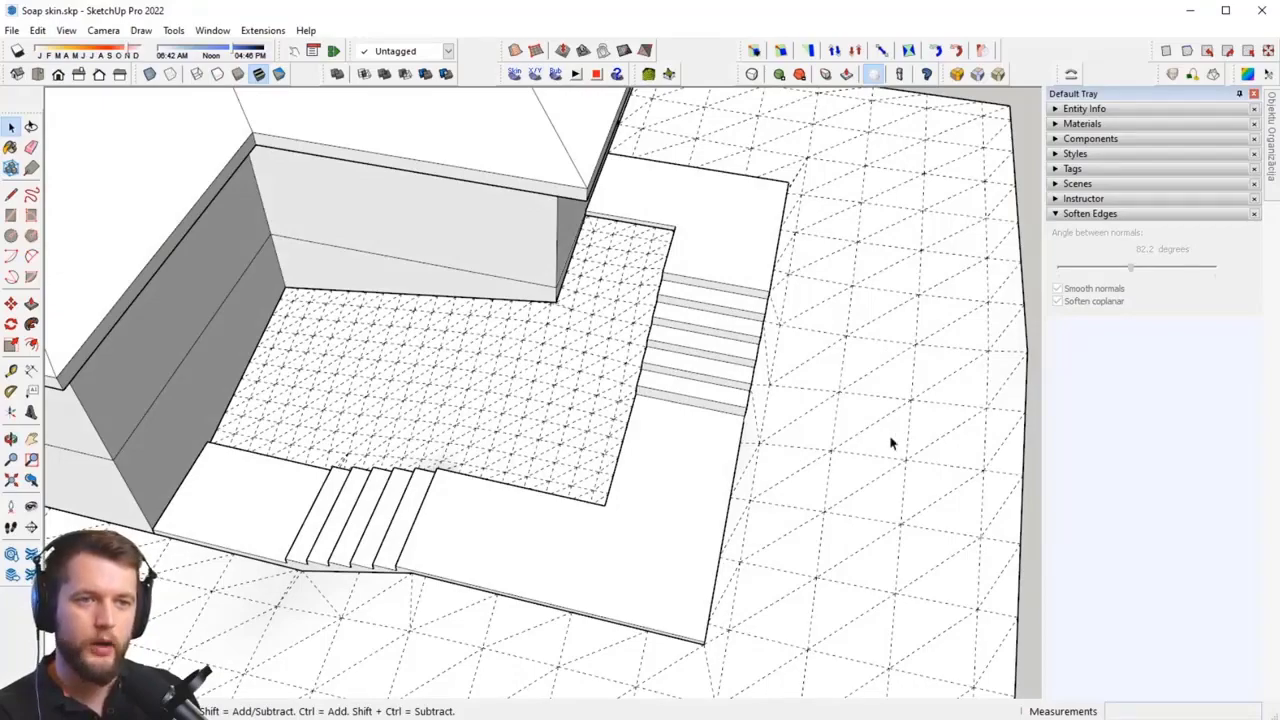
middle_drag(600, 397, 266, 314)
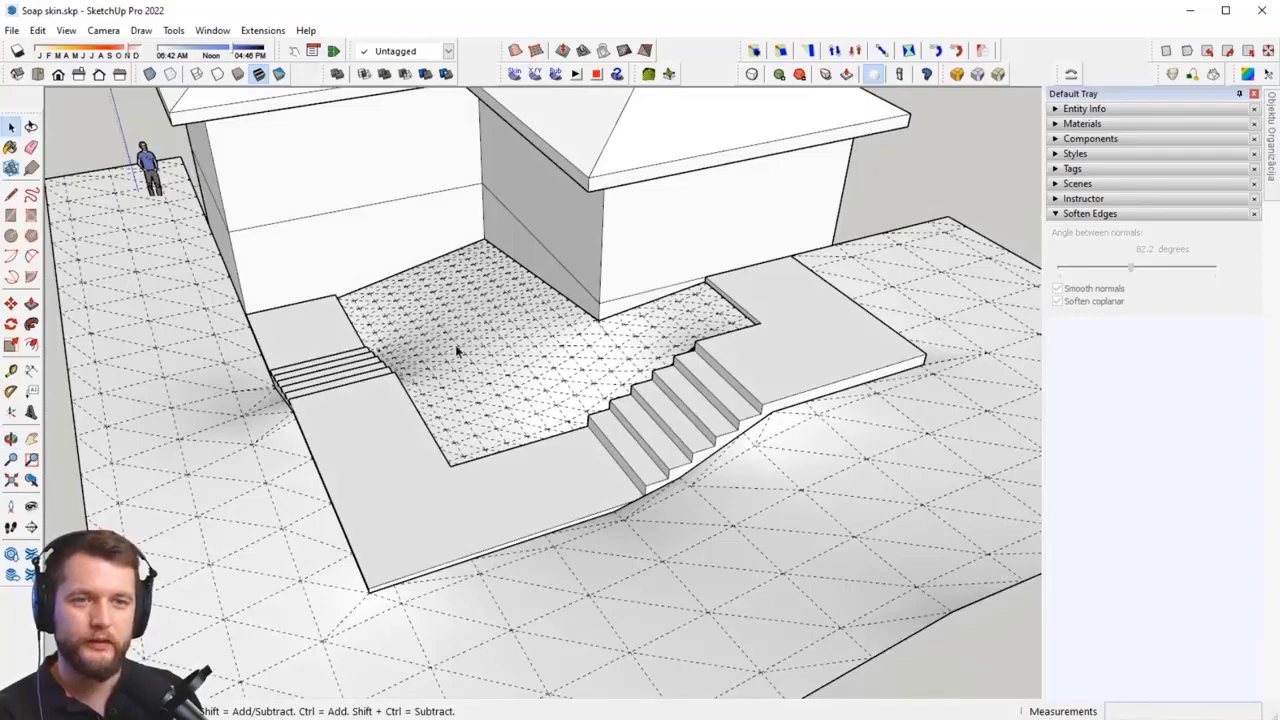
scroll(455, 344, up, 10)
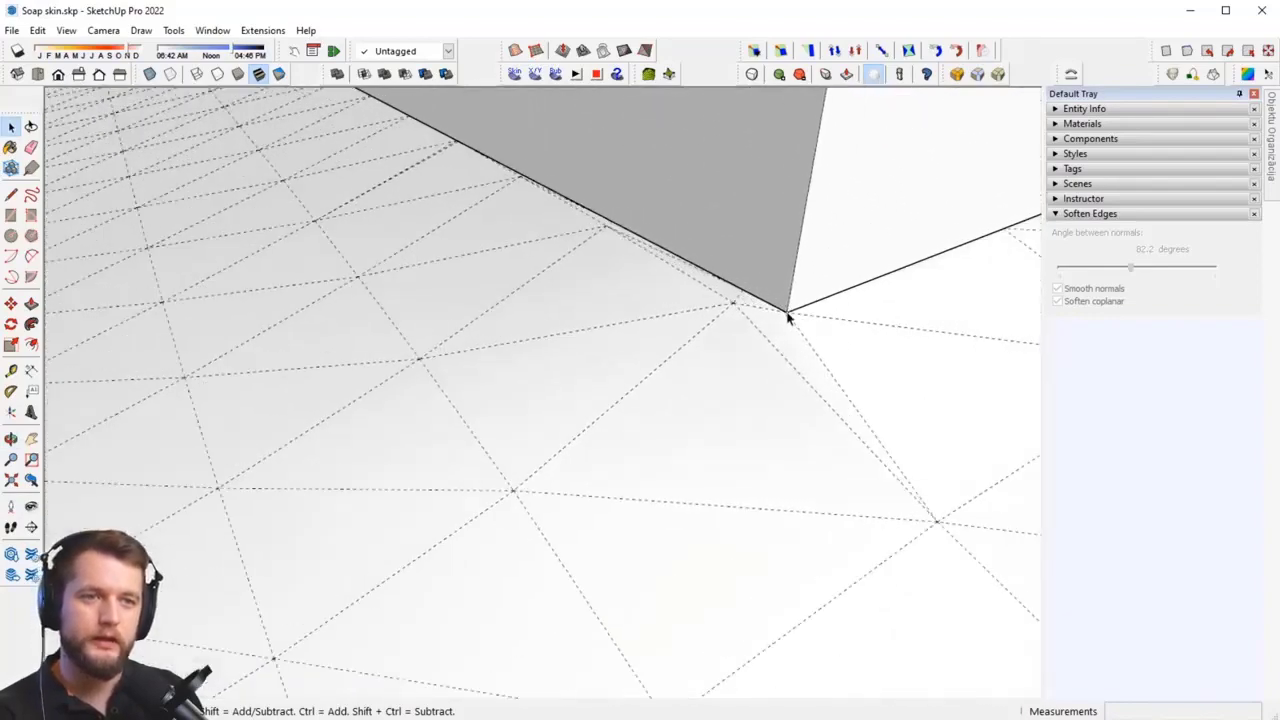
middle_drag(757, 320, 689, 326)
scroll(737, 269, up, 5)
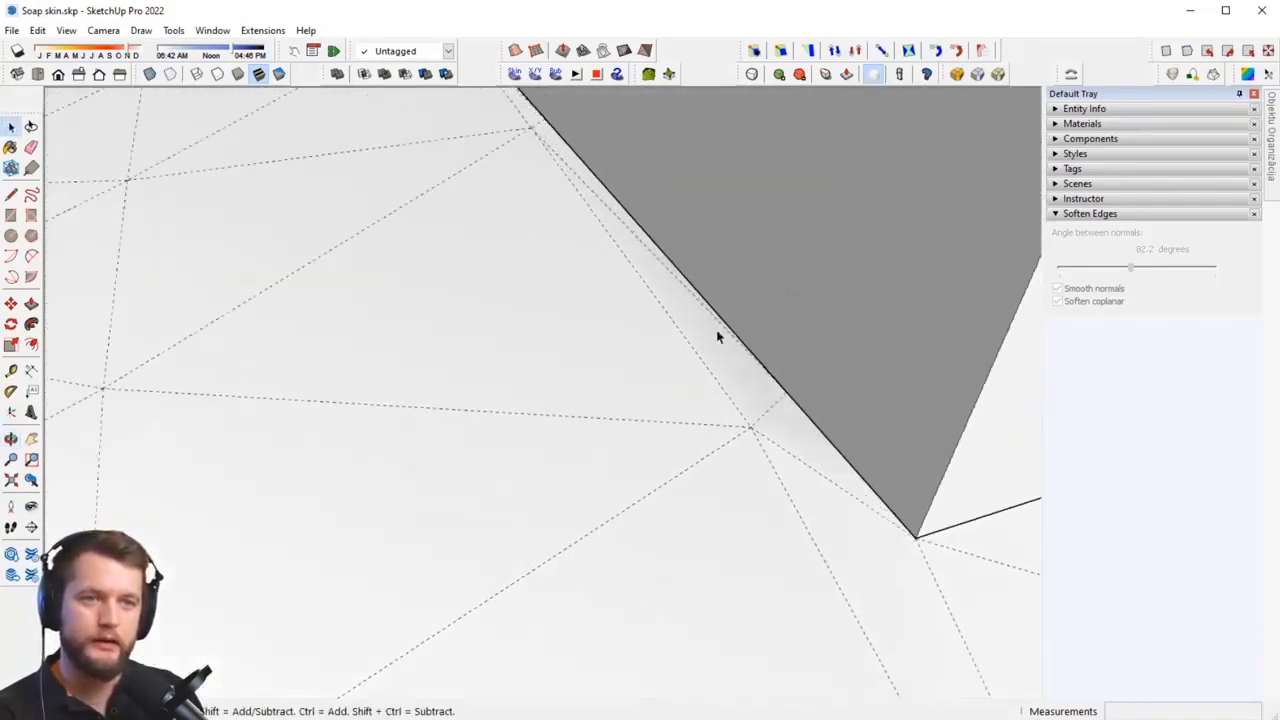
scroll(717, 337, up, 1)
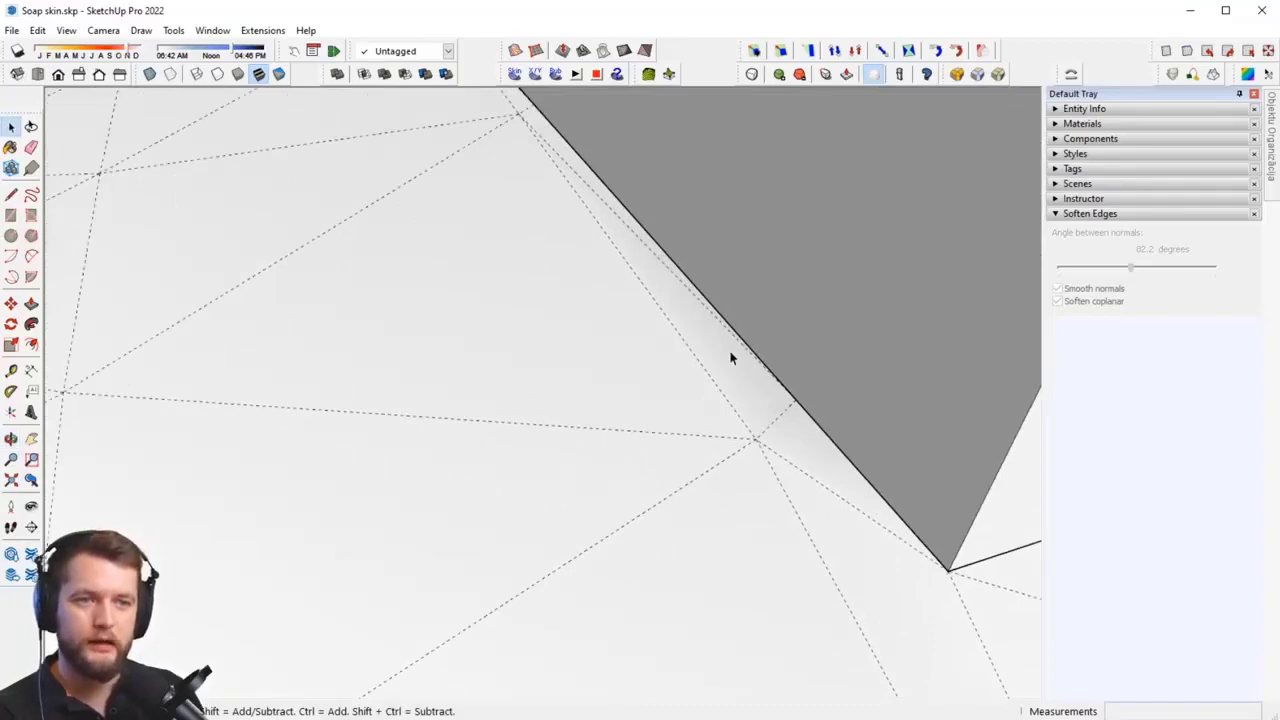
scroll(730, 362, down, 3)
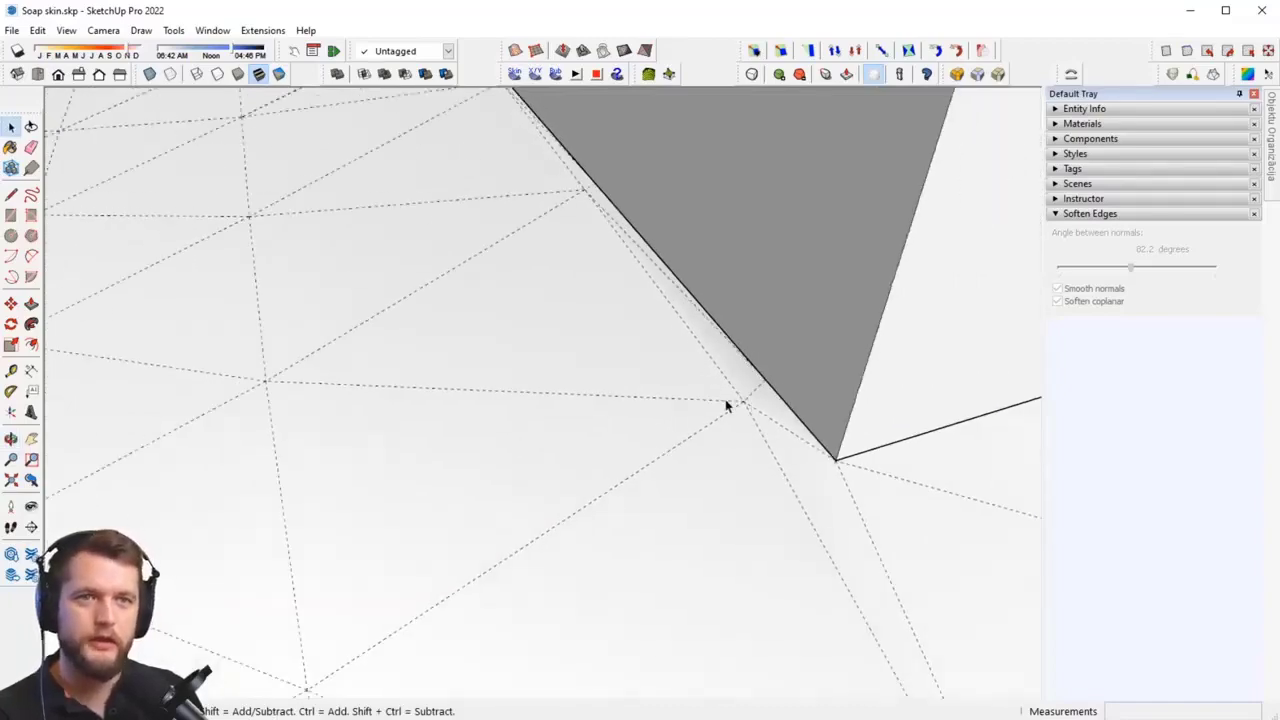
scroll(725, 399, down, 3)
scroll(760, 402, down, 5)
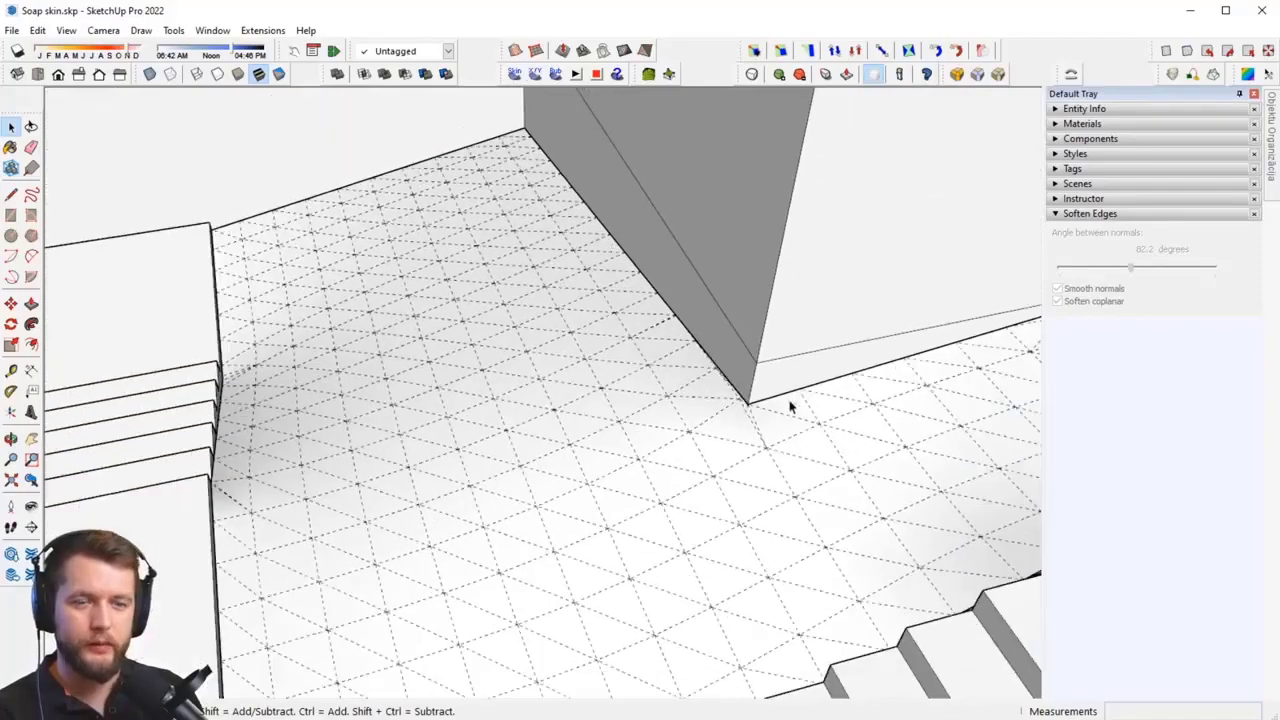
mouse_move(789, 403)
middle_down()
mouse_move(551, 360)
mouse_move(554, 380)
middle_up()
scroll(550, 372, up, 3)
scroll(544, 366, down, 5)
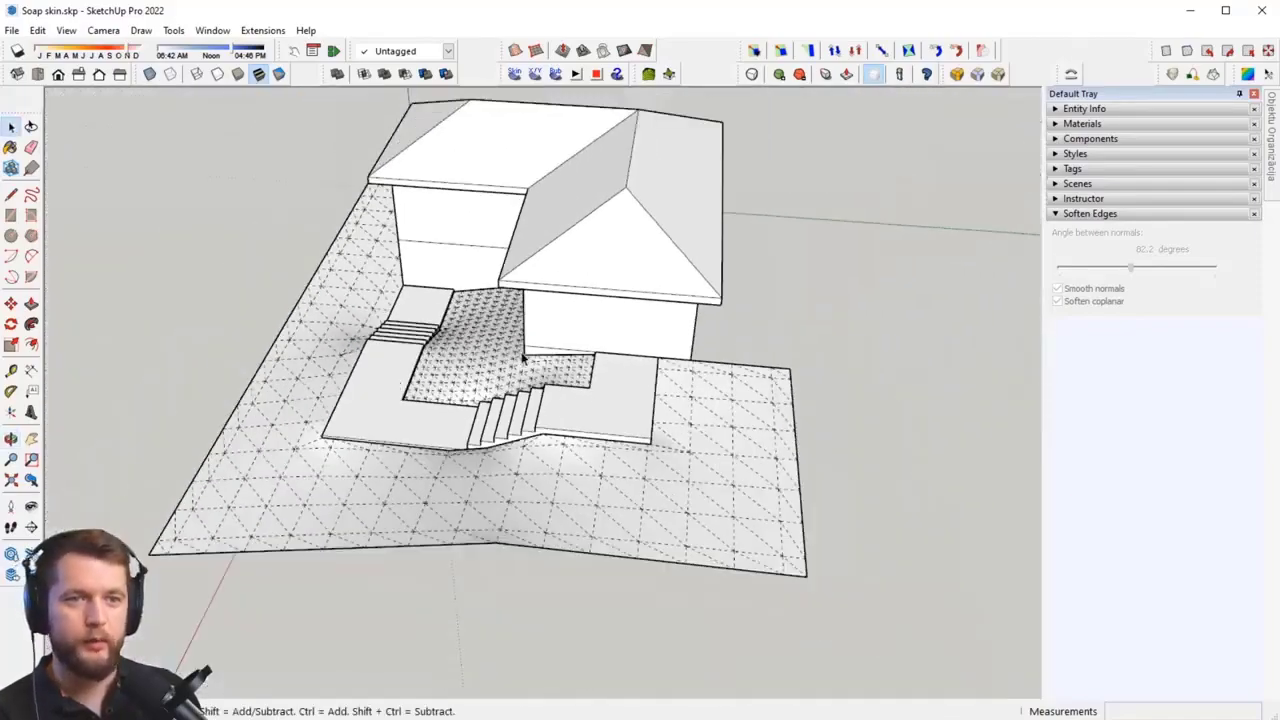
middle_drag(775, 505, 816, 336)
key(space)
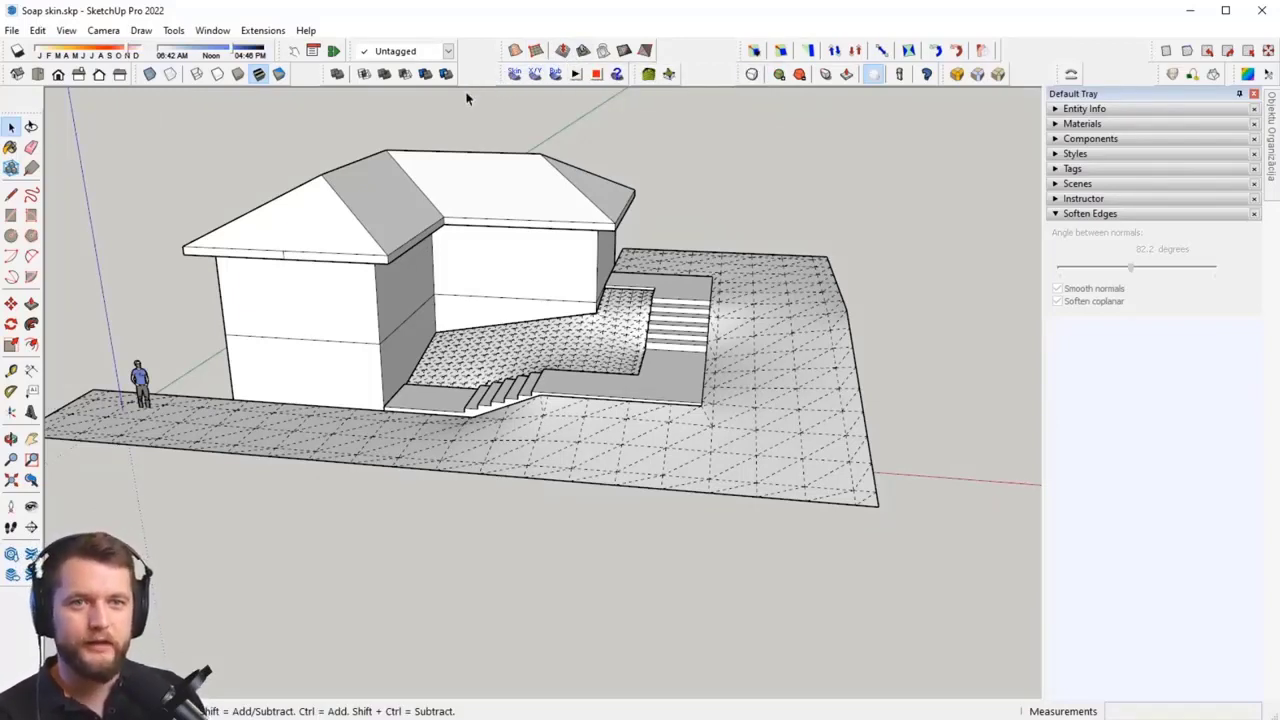
Step: Turn off the hidden geometry display and bring the four-edge test loop beside the house site into view
click(66, 30)
click(149, 89)
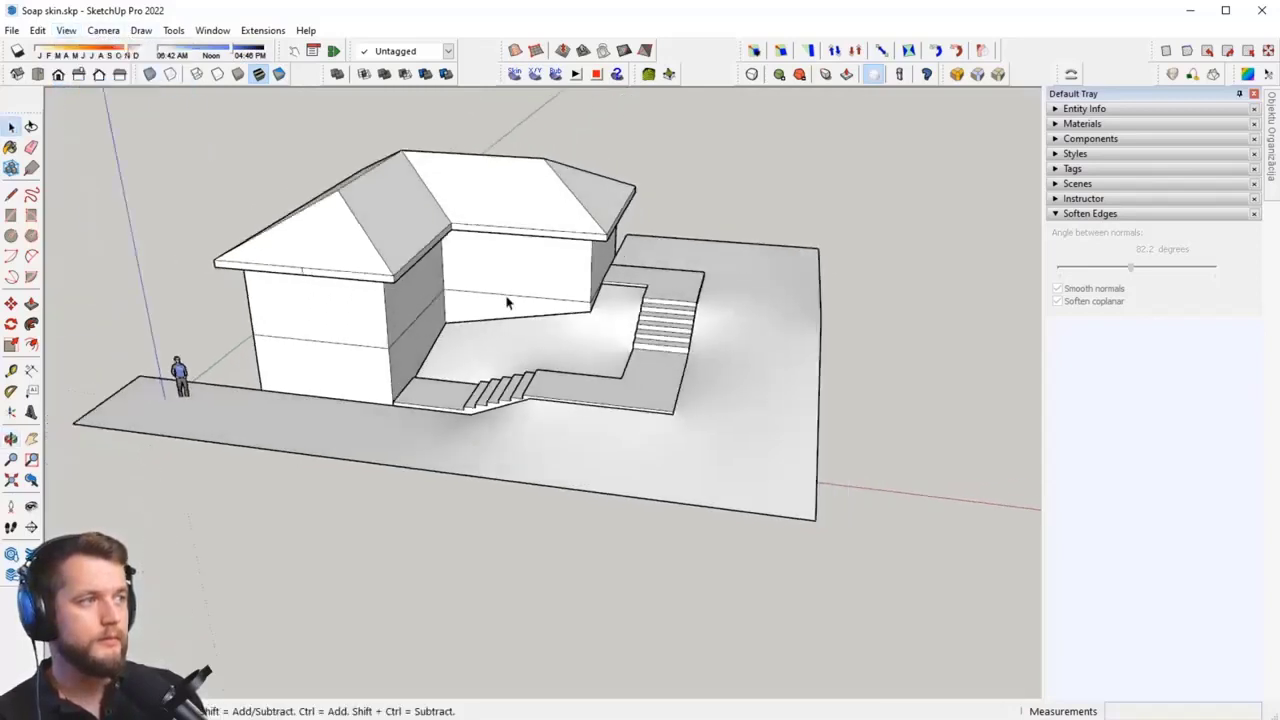
middle_drag(507, 303, 620, 360)
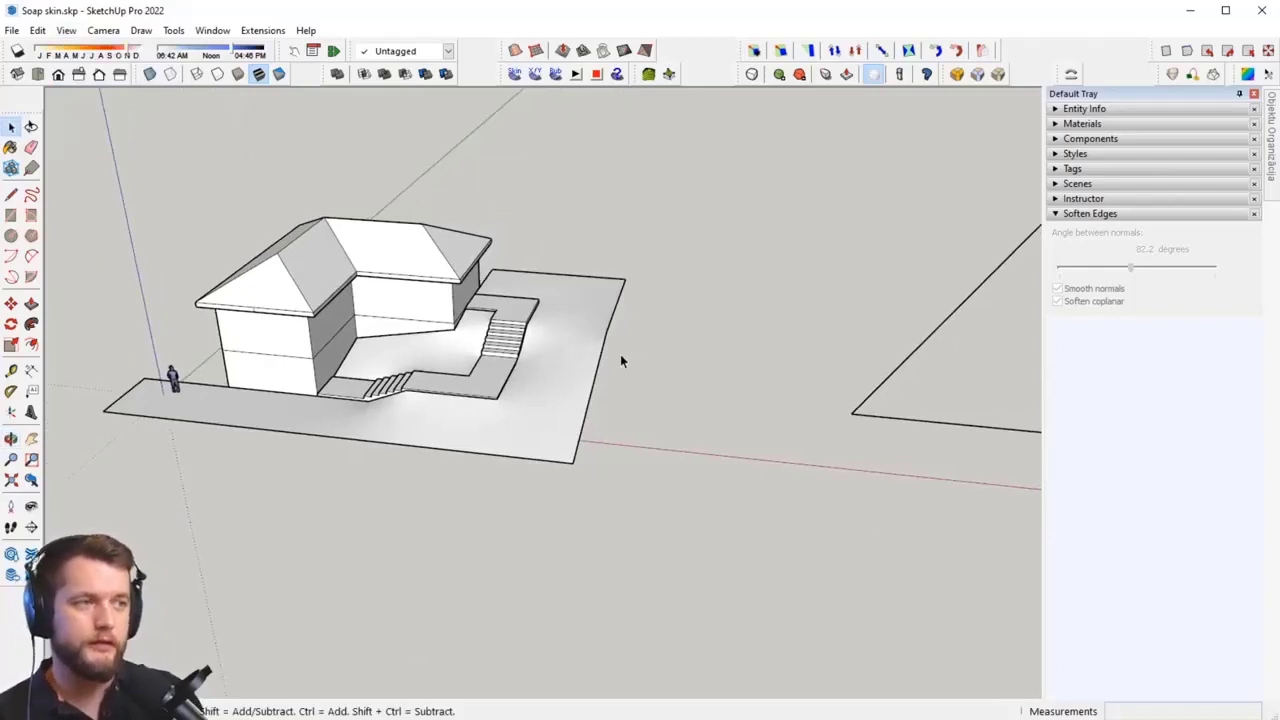
middle_drag(620, 357, 798, 278)
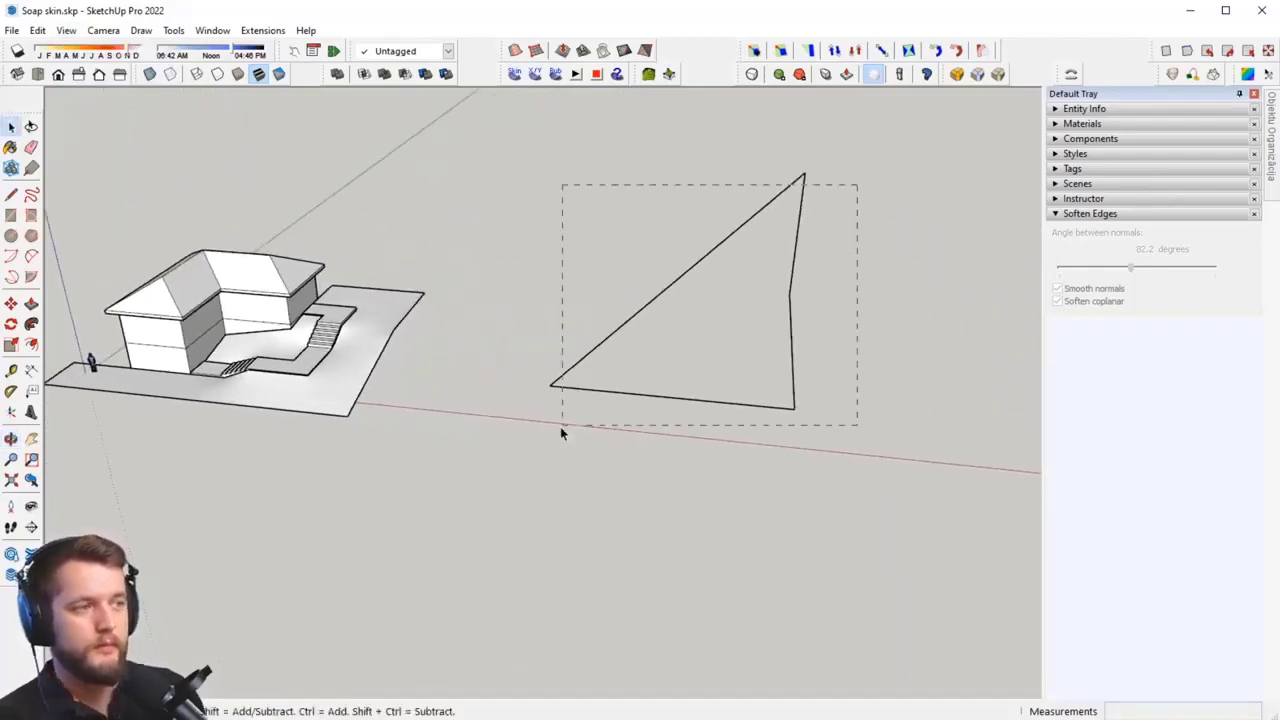
Step: Delete the four-edge test loop beside the house site
drag(561, 428, 559, 429)
key(Delete)
middle_drag(625, 327, 481, 428)
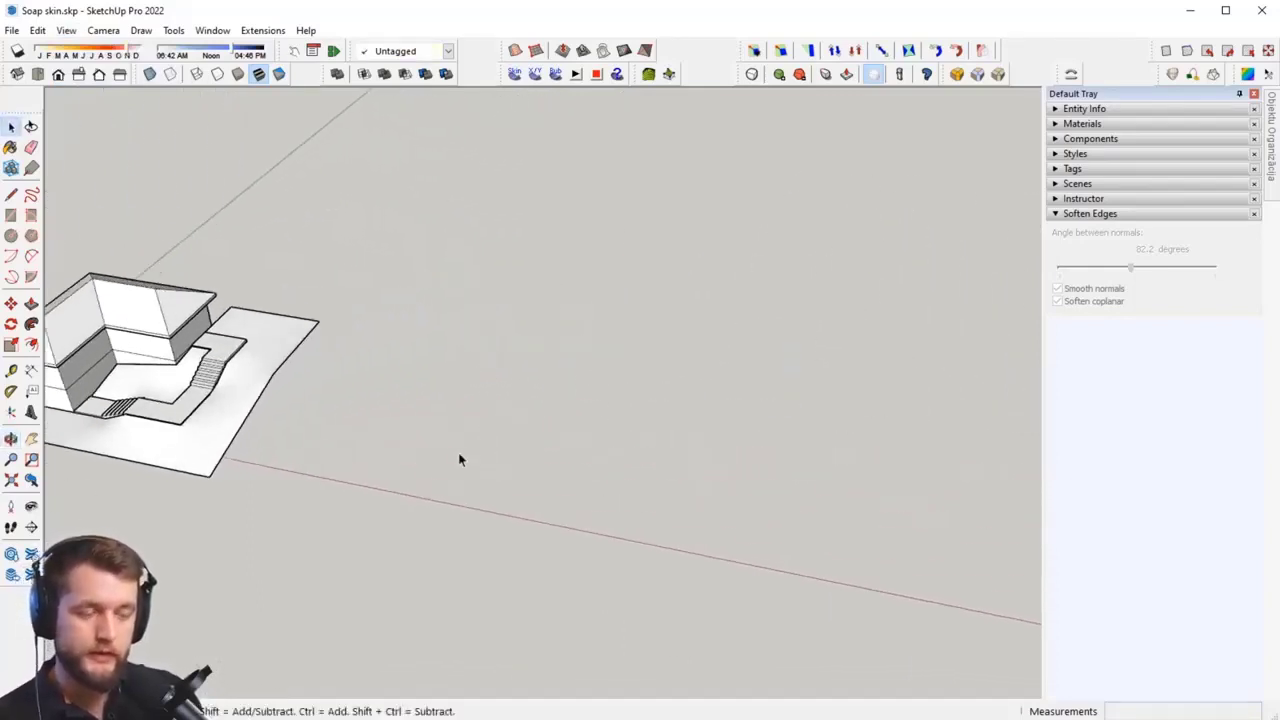
Step: Draw a long, narrow rectangle on the ground beside the house site and extrude it upward into a wall
key(r)
click(411, 474)
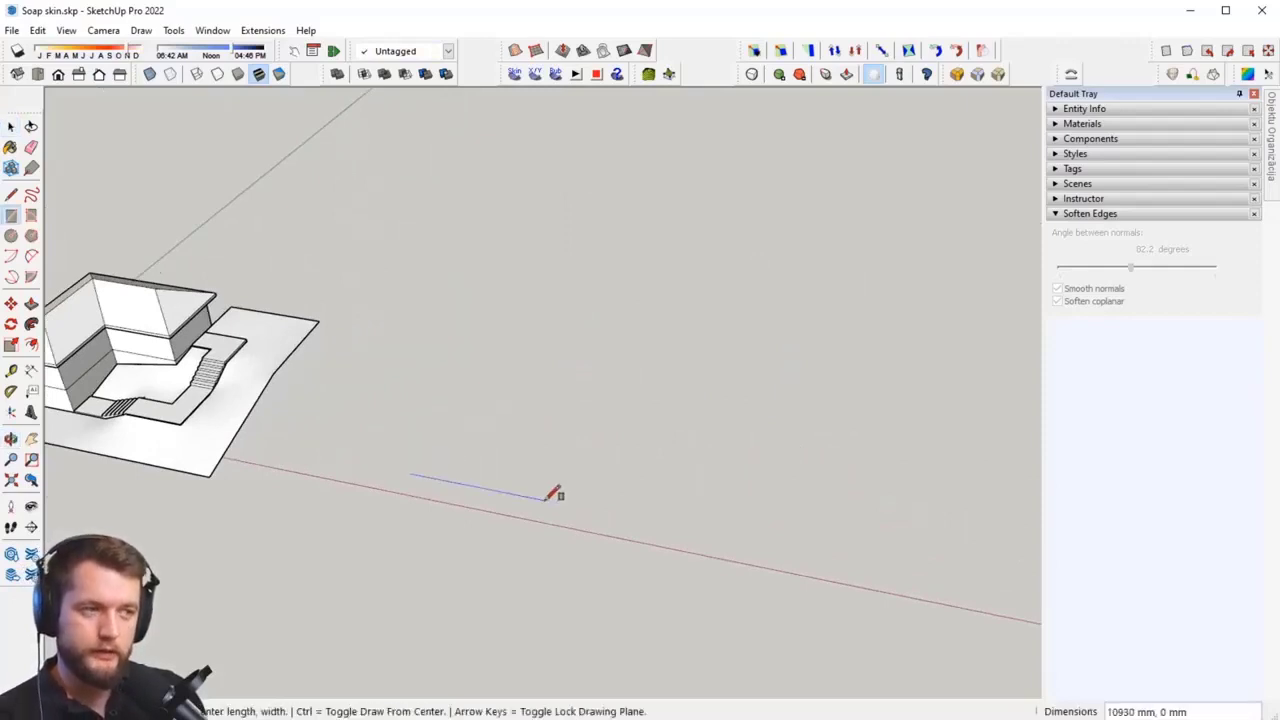
click(574, 500)
key(p)
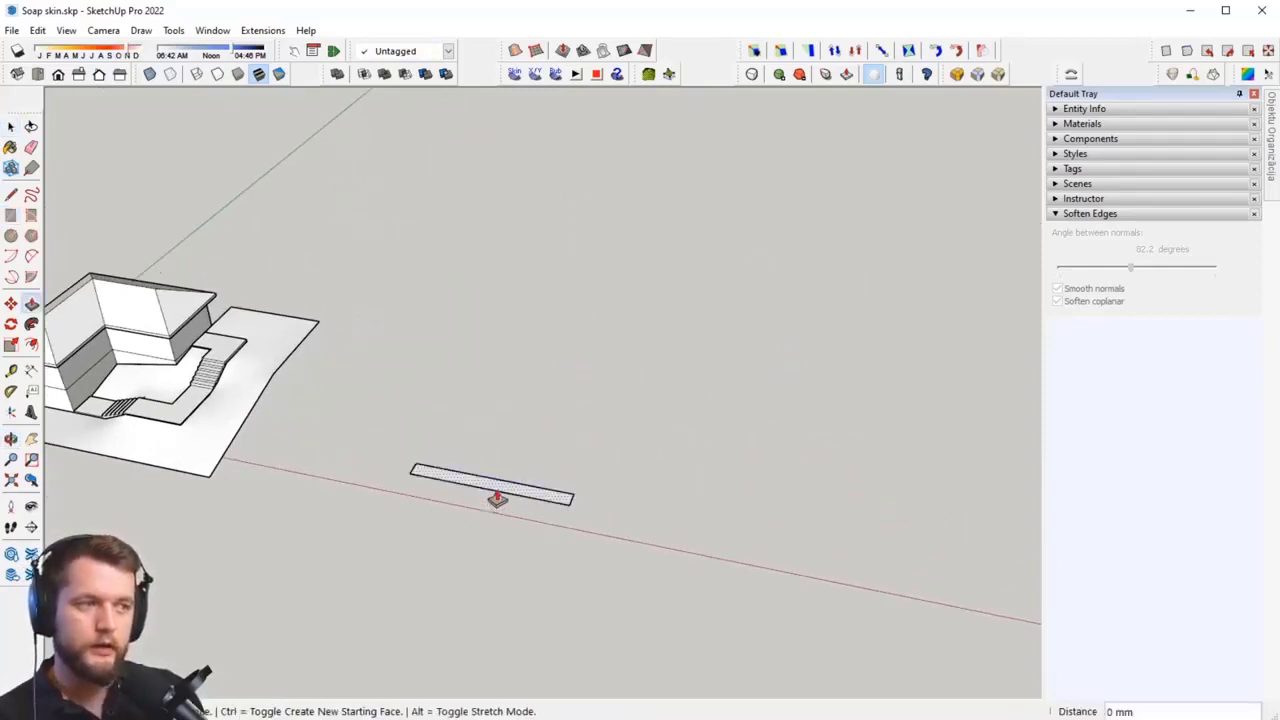
click(497, 498)
click(483, 397)
scroll(460, 470, up, 5)
Step: Draw a door outline about 4399 × 6193 mm on the wall's front face, starting from its base edge
key(r)
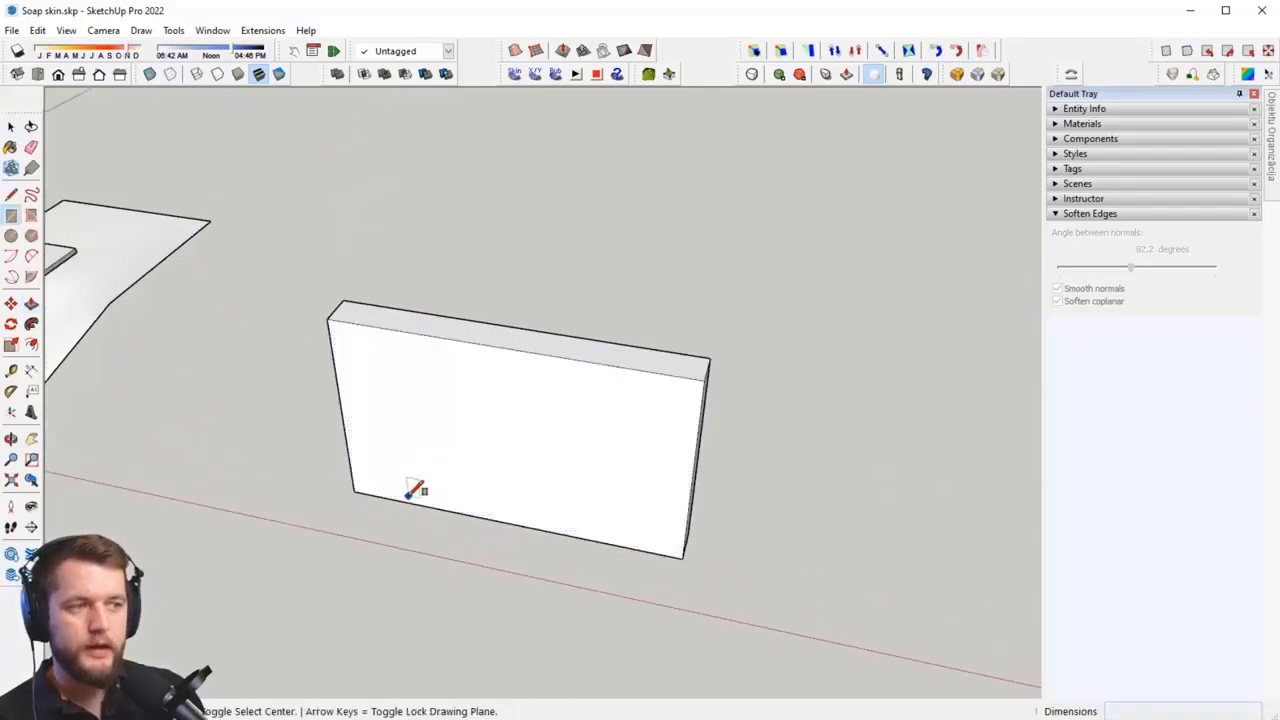
click(406, 498)
click(514, 391)
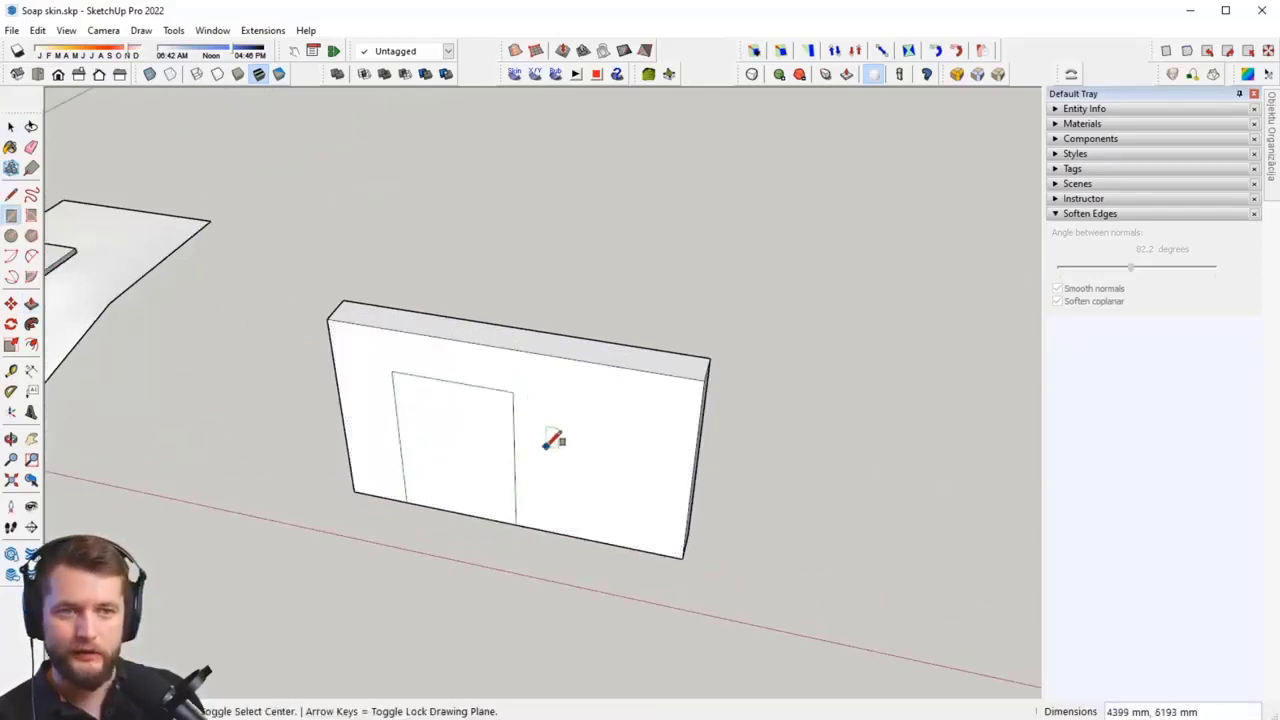
middle_drag(553, 440, 485, 430)
Step: Push the door outline 1279 mm through the wall to cut an opening, and undo the cut
key(p)
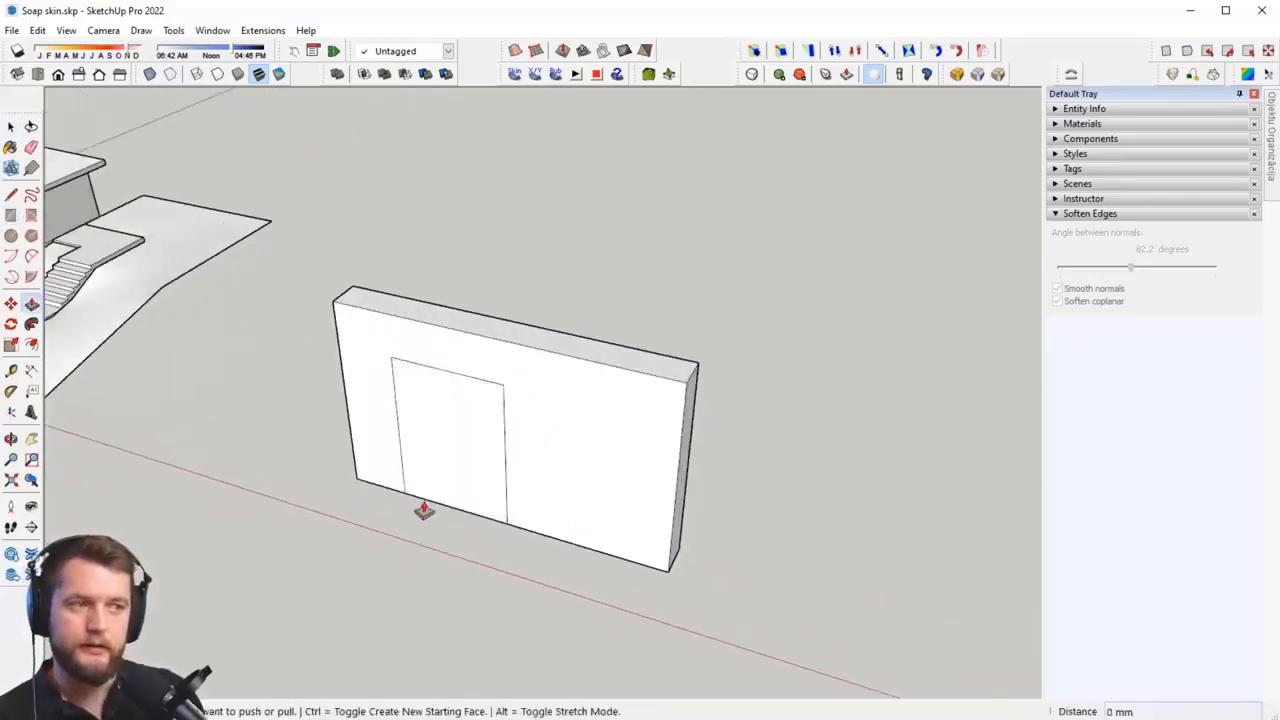
click(427, 502)
click(489, 429)
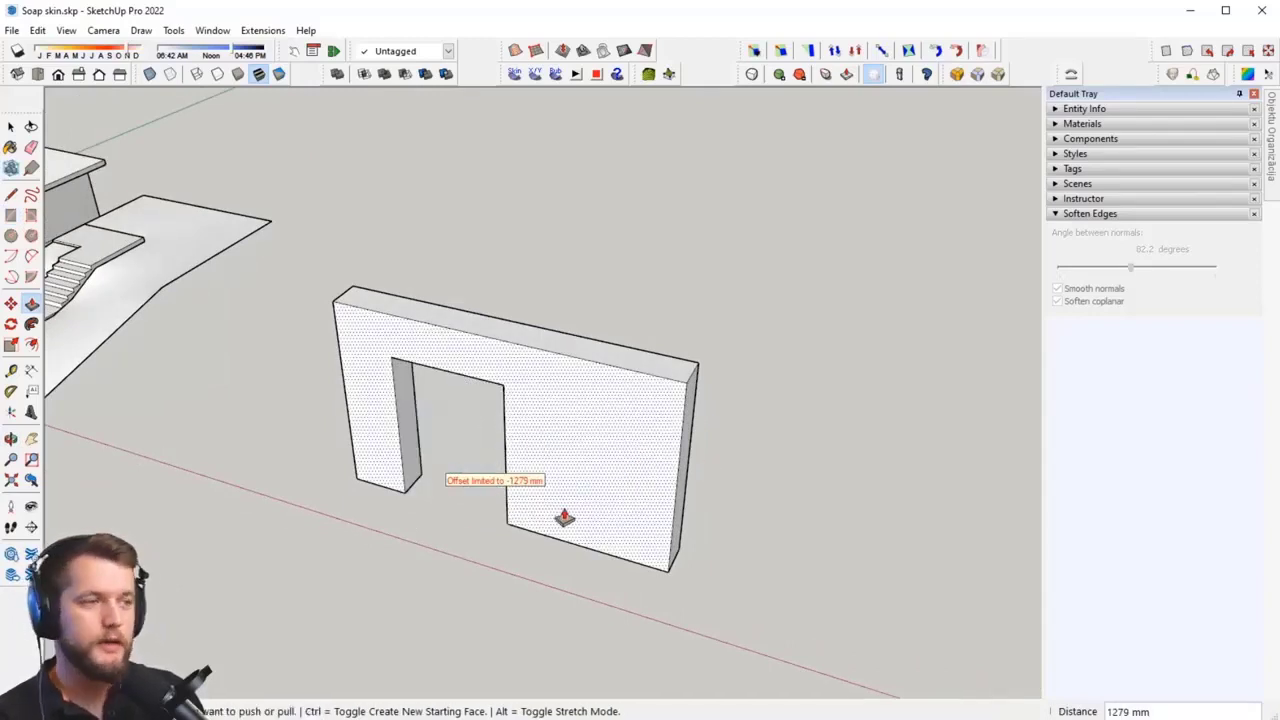
key(ctrl+z)
Step: Move the vertical rear edge at one end of the wall outward about 885 mm to make its faces non-parallel
middle_drag(715, 478, 586, 543)
key(space)
click(612, 500)
middle_drag(563, 480, 417, 474)
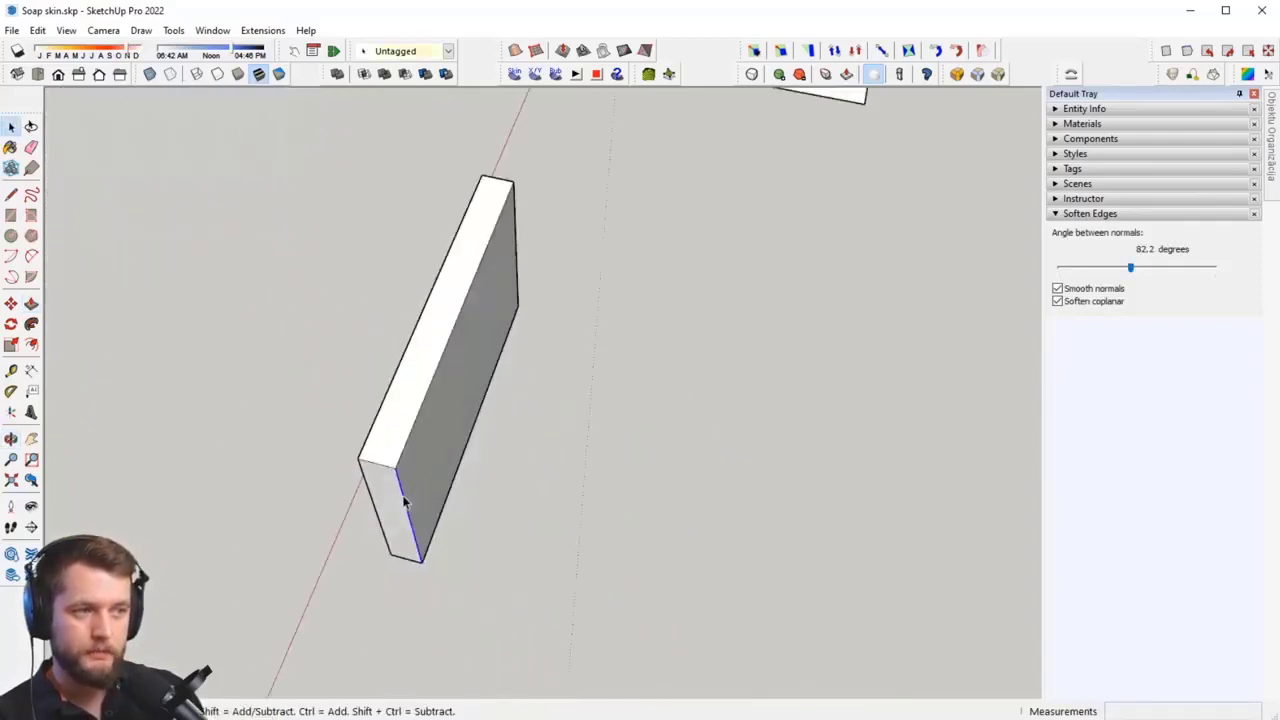
key(m)
click(421, 562)
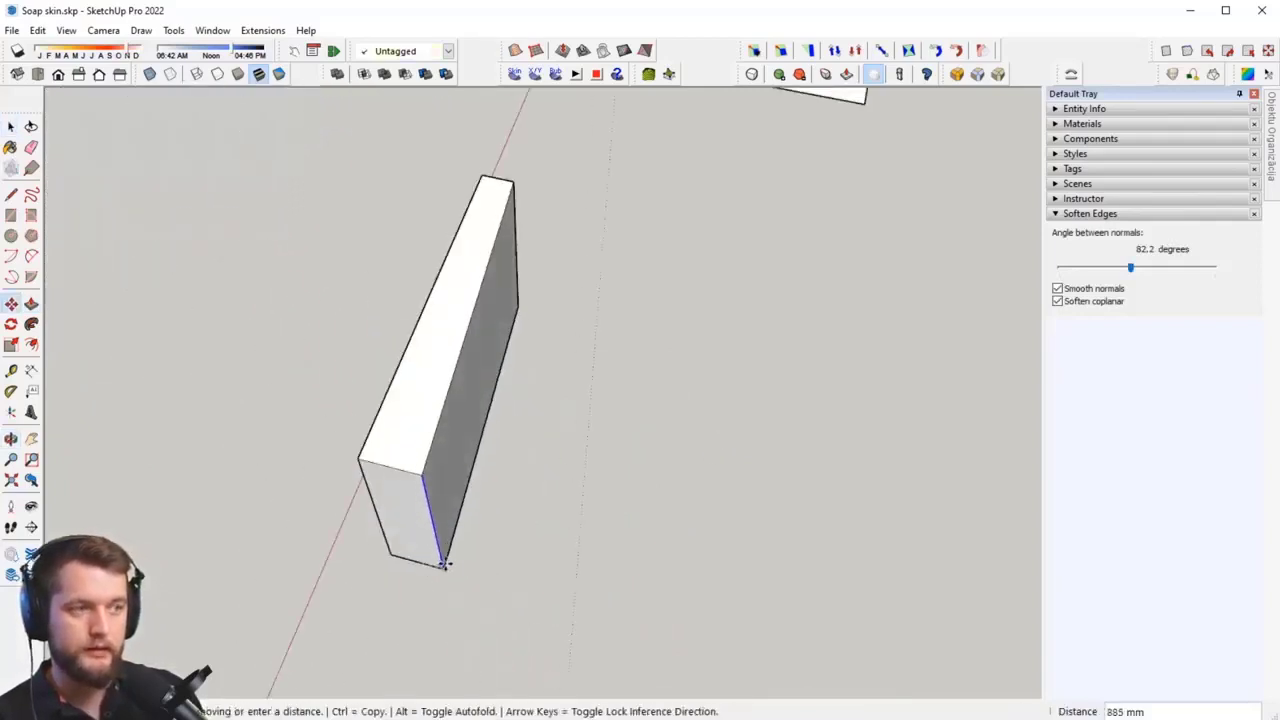
click(444, 567)
middle_drag(495, 568, 759, 536)
key(space)
Step: Try to push the door outline through the skewed wall, and undo the attempt
middle_drag(362, 388, 532, 391)
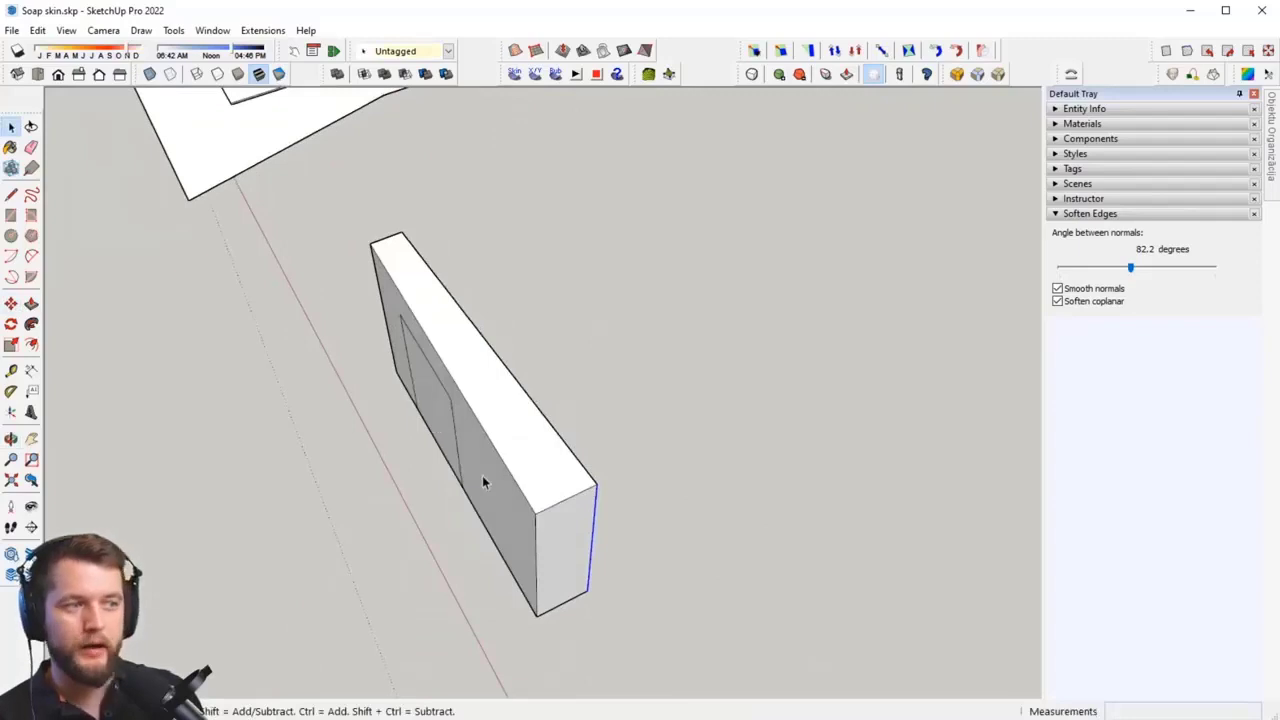
click(483, 482)
middle_drag(500, 464, 609, 372)
click(415, 561)
middle_drag(415, 561, 437, 565)
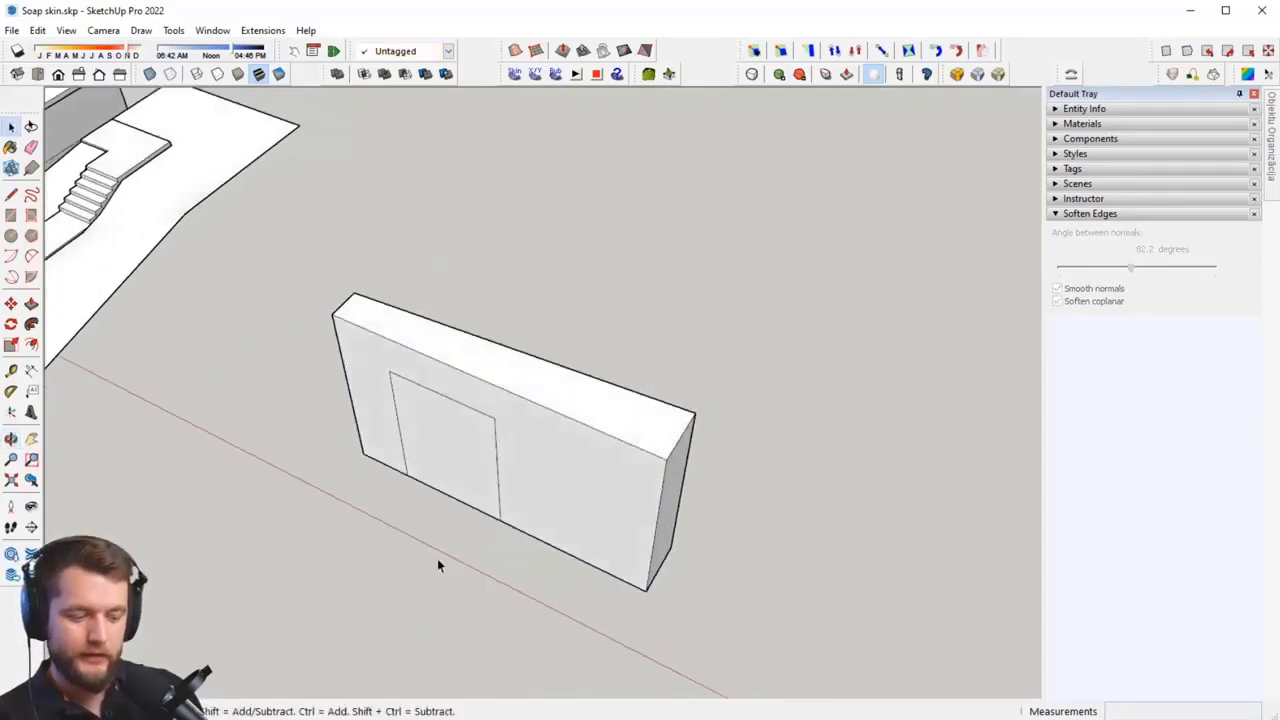
key(p)
click(437, 480)
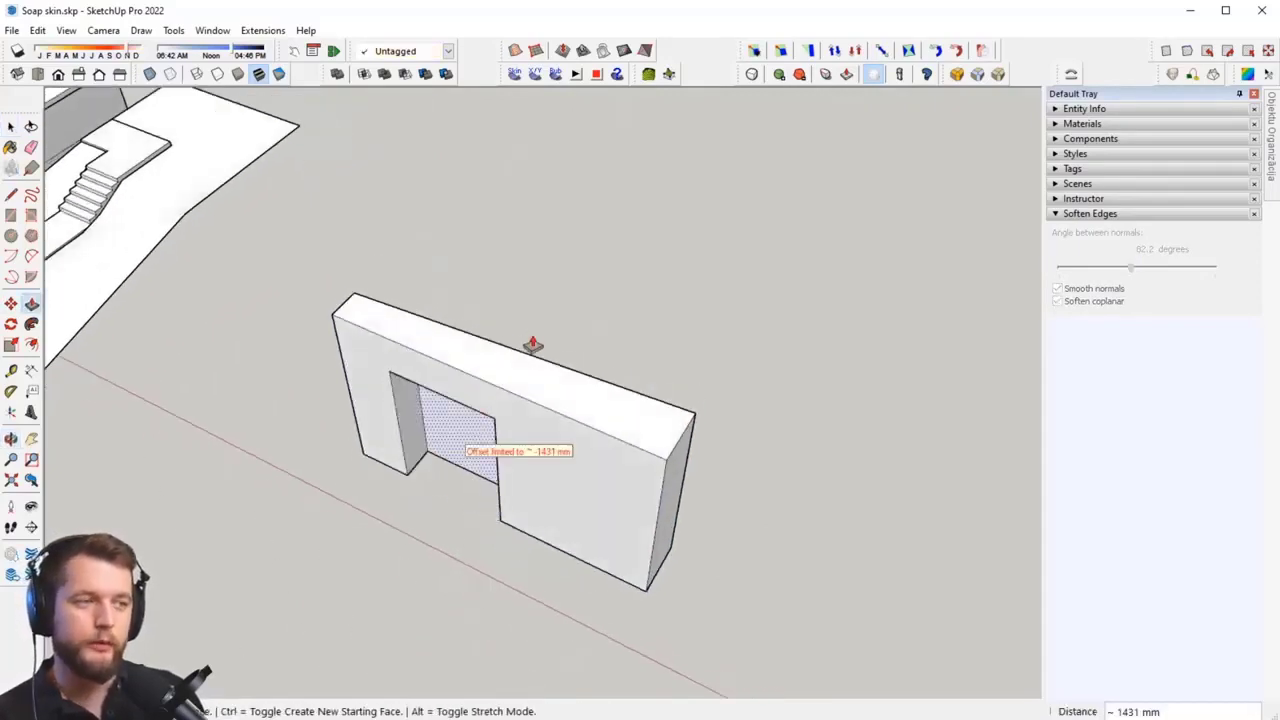
click(611, 323)
middle_drag(611, 323, 714, 406)
key(ctrl+z)
Step: Extrude the door outline about 8626 mm through and beyond the skewed wall, creating a new starting face
scroll(507, 430, down, 2)
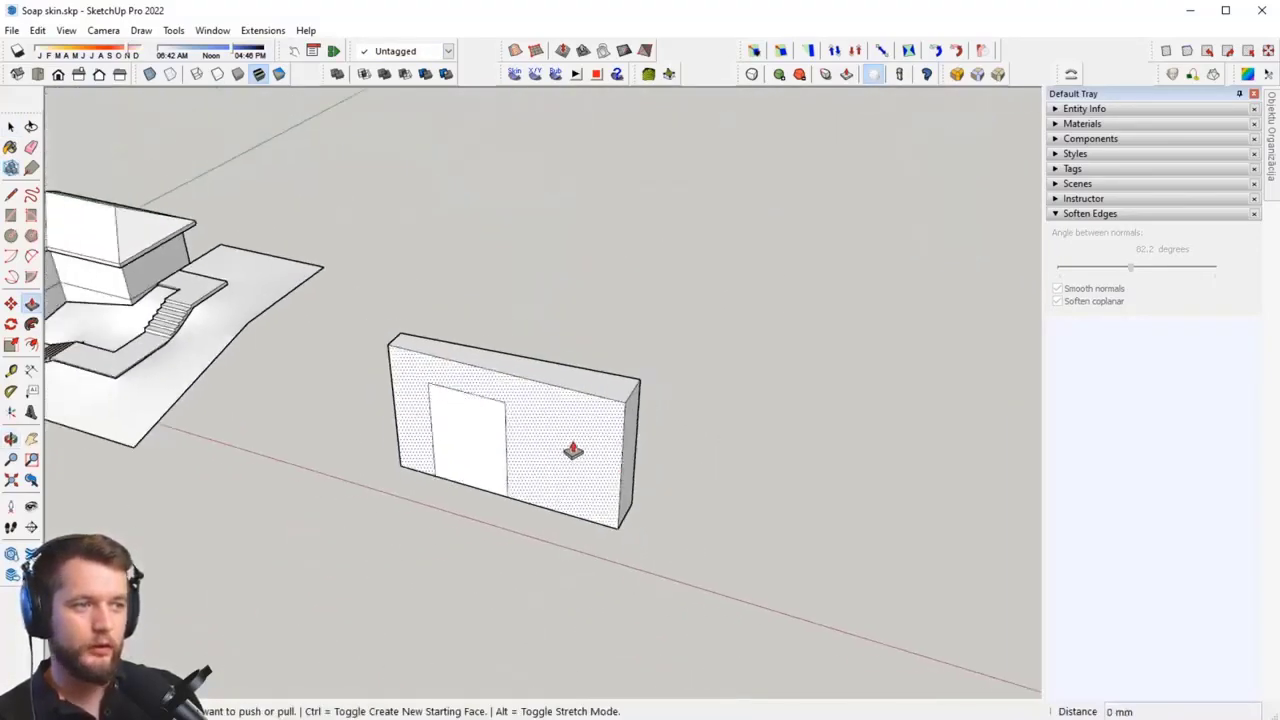
key(space)
middle_drag(668, 346, 434, 446)
key(p)
click(437, 451)
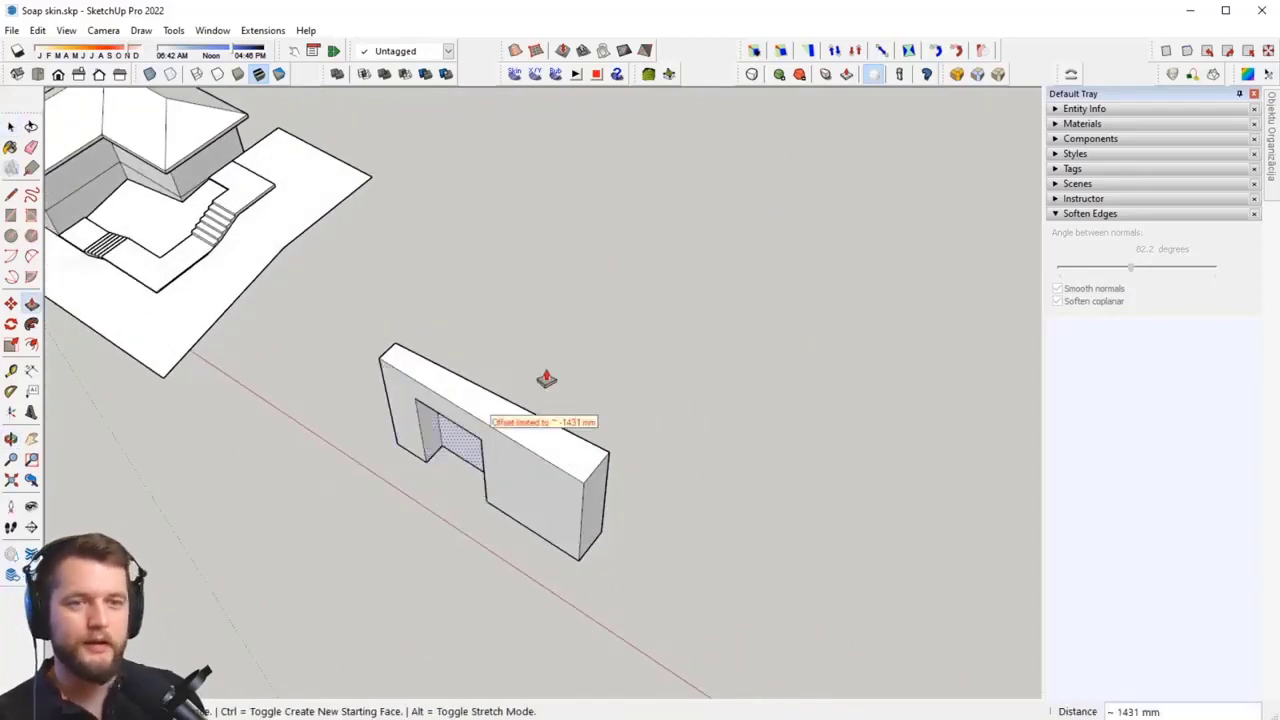
key(ctrl)
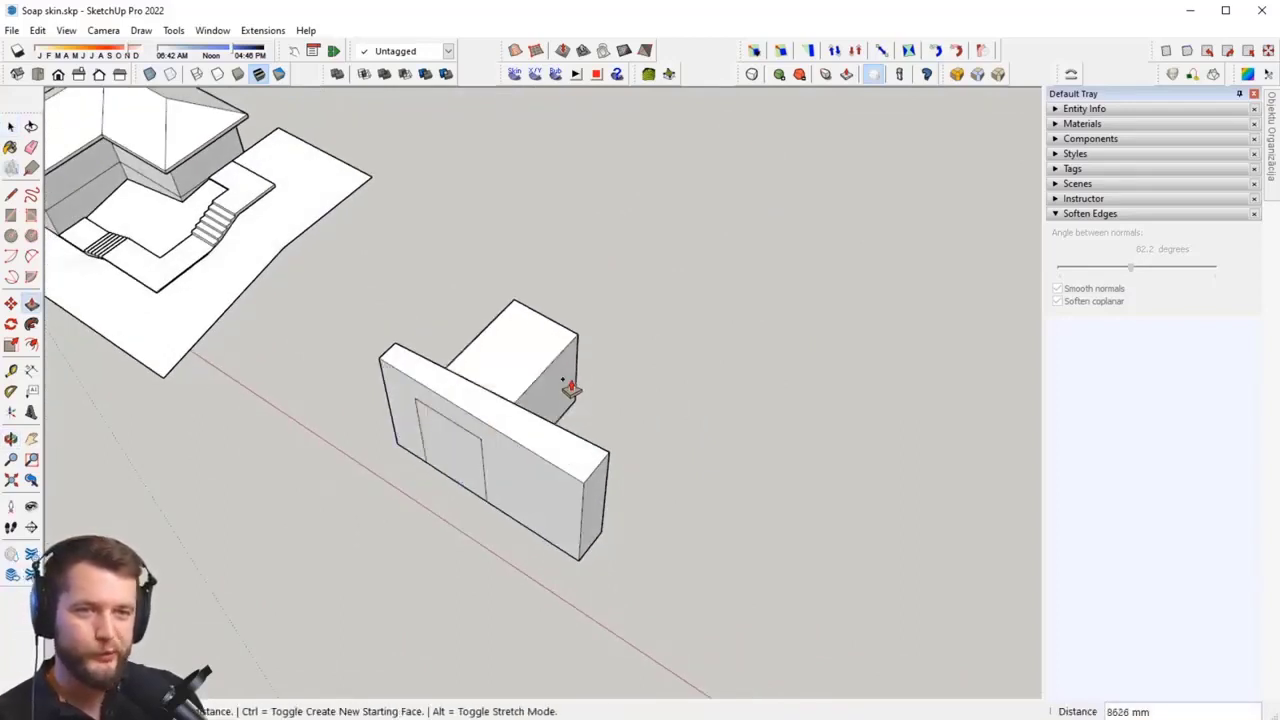
click(568, 388)
middle_drag(568, 388, 317, 414)
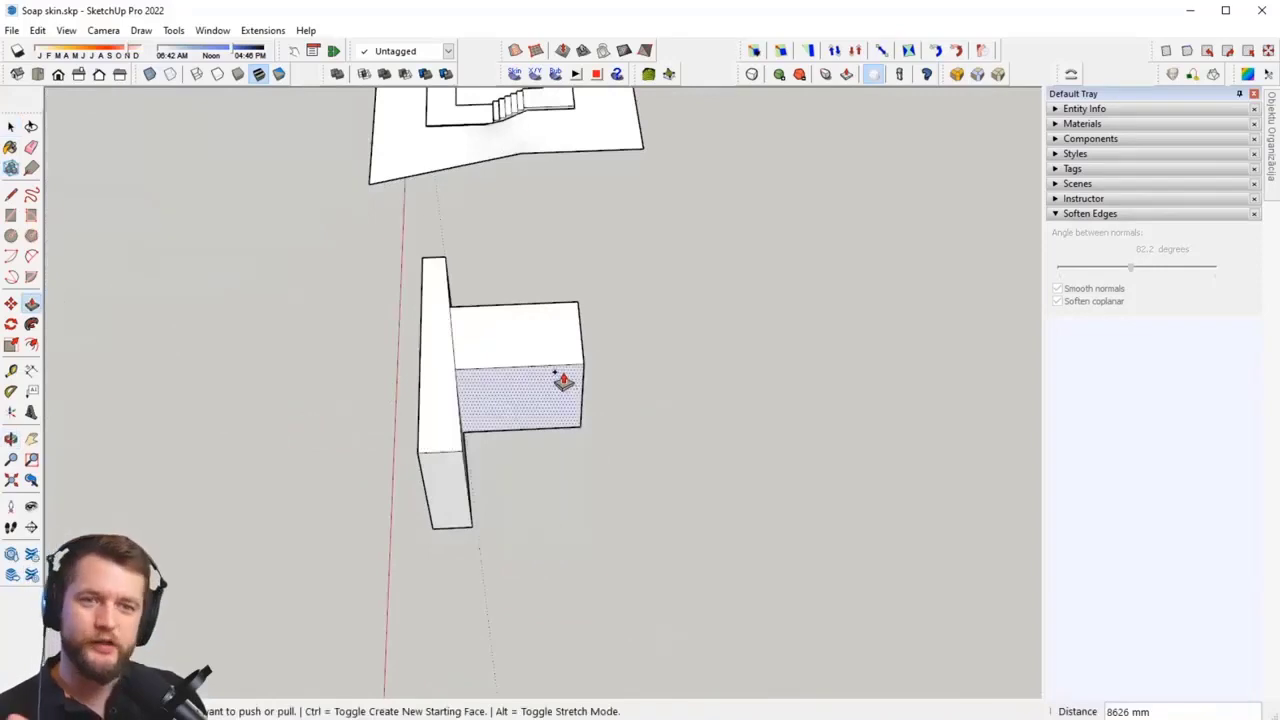
Step: Select the wall with its extruded door volume and intersect their faces with the selection
middle_drag(492, 410, 763, 360)
key(space)
middle_drag(614, 351, 783, 237)
drag(783, 237, 390, 537)
right_click(527, 404)
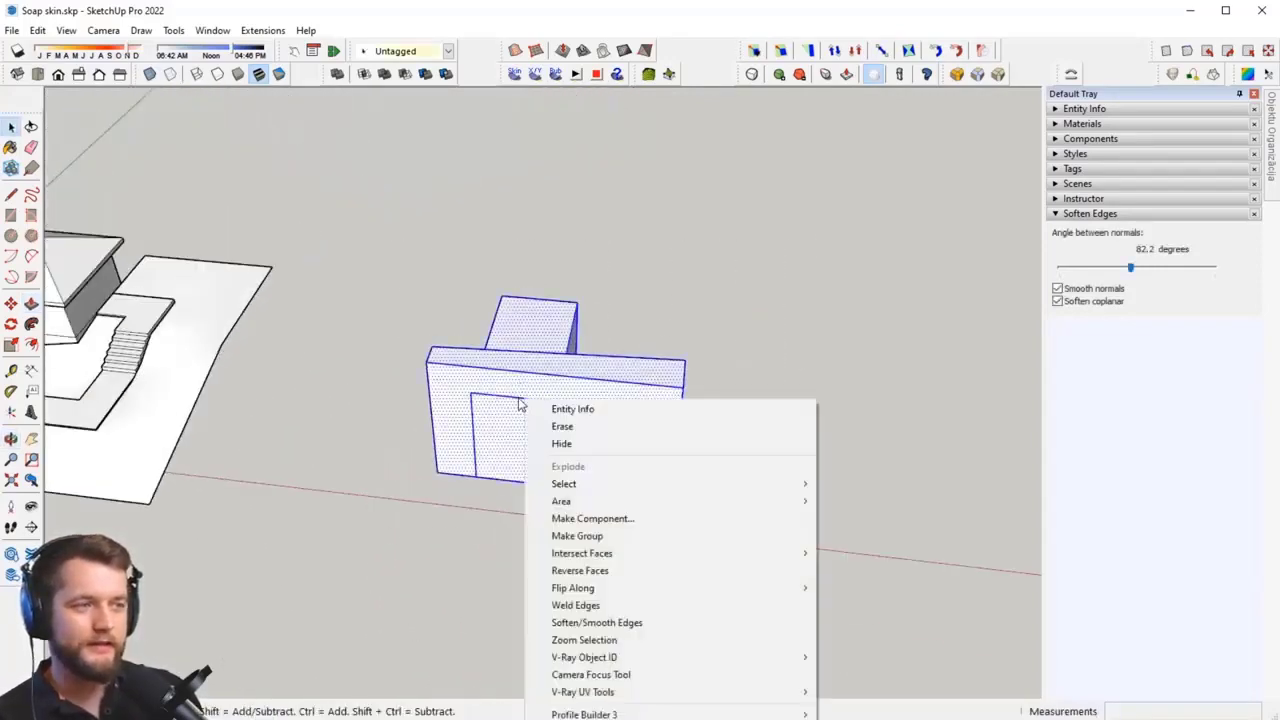
mouse_move(656, 555)
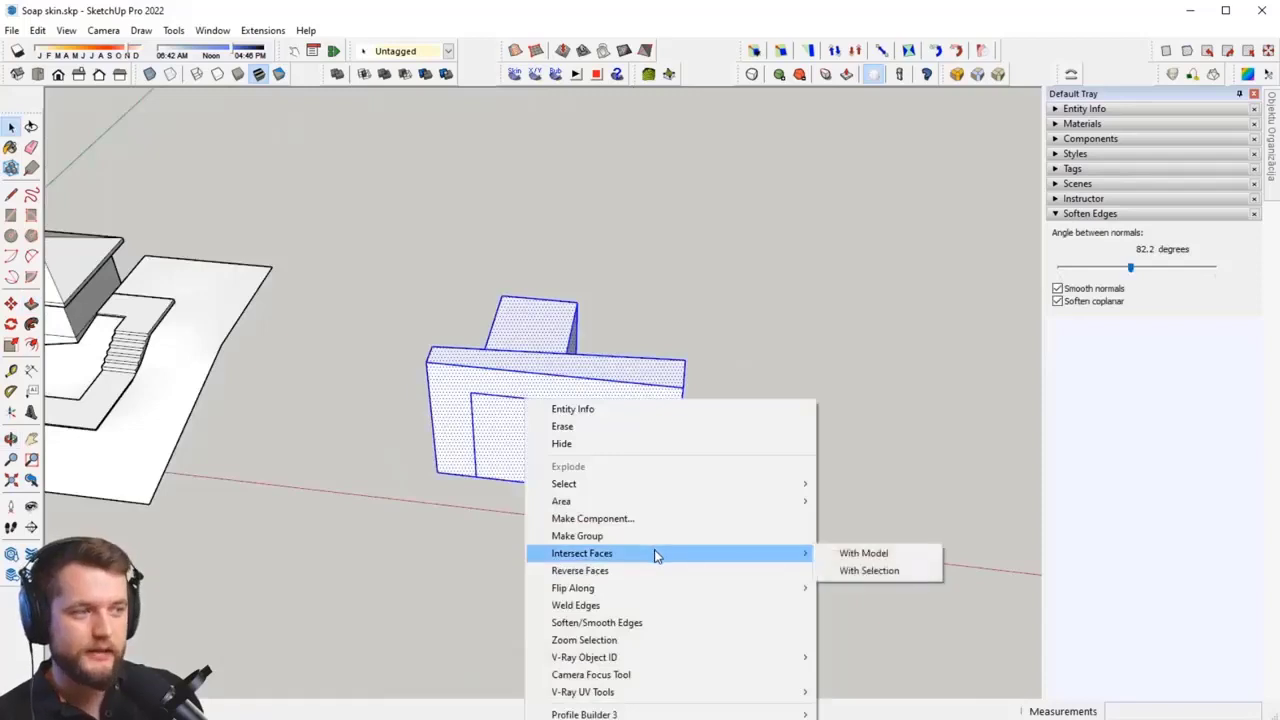
click(869, 571)
Step: Delete the door volume protruding behind the wall and the door face to clear the opening
middle_drag(737, 534, 548, 442)
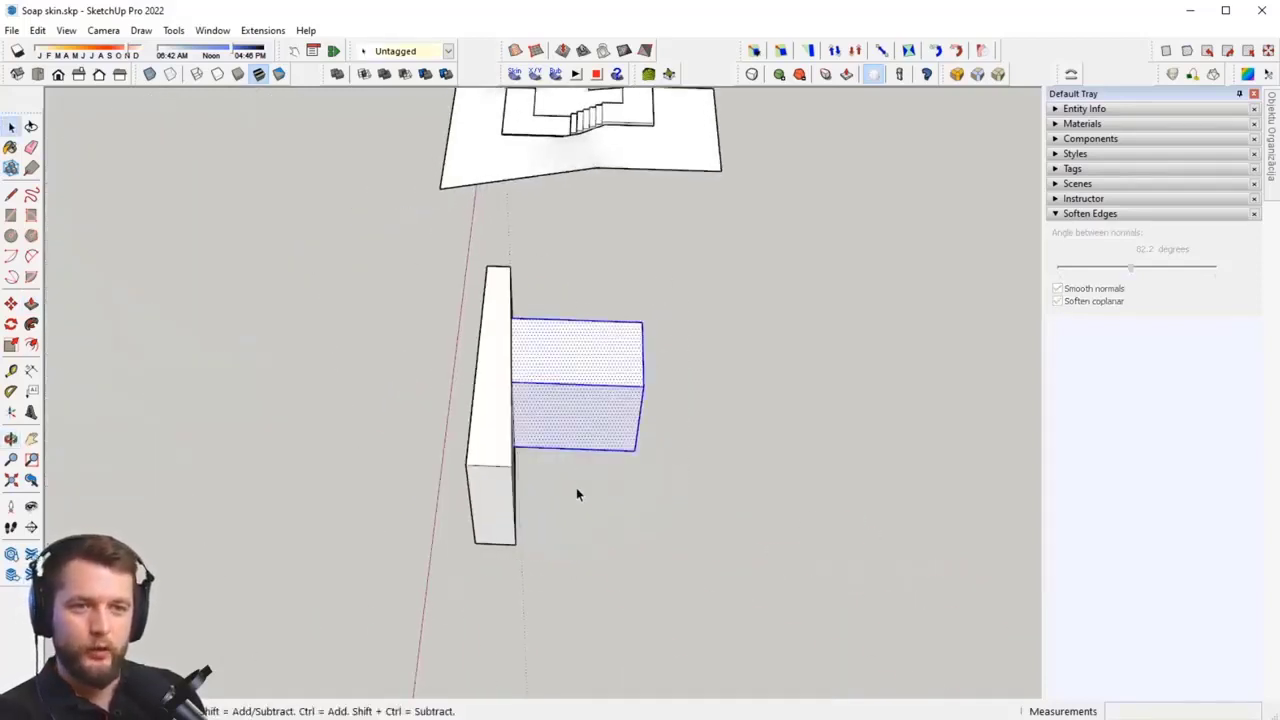
mouse_move(576, 487)
middle_down()
mouse_move(829, 451)
mouse_move(586, 457)
mouse_move(603, 409)
middle_up()
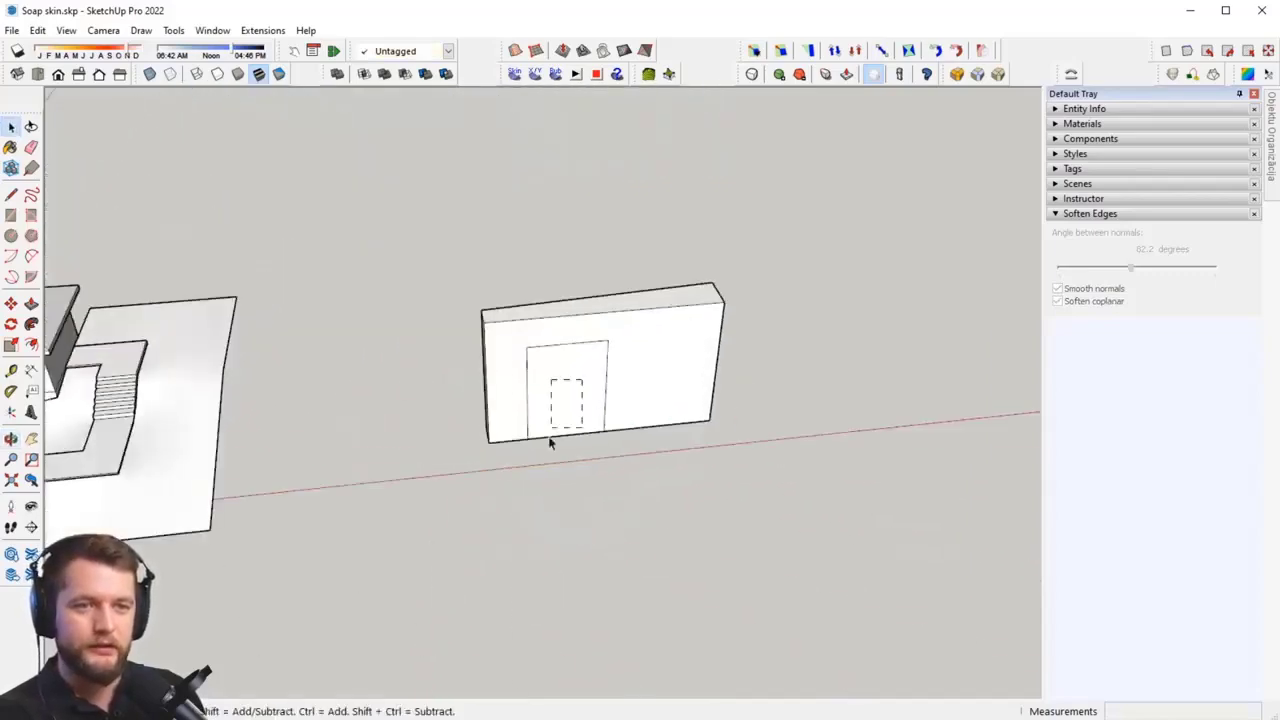
key(Delete)
Step: Delete the whole test wall beside the house site
middle_drag(687, 460, 746, 373)
drag(522, 481, 522, 482)
key(Delete)
middle_drag(477, 531, 421, 282)
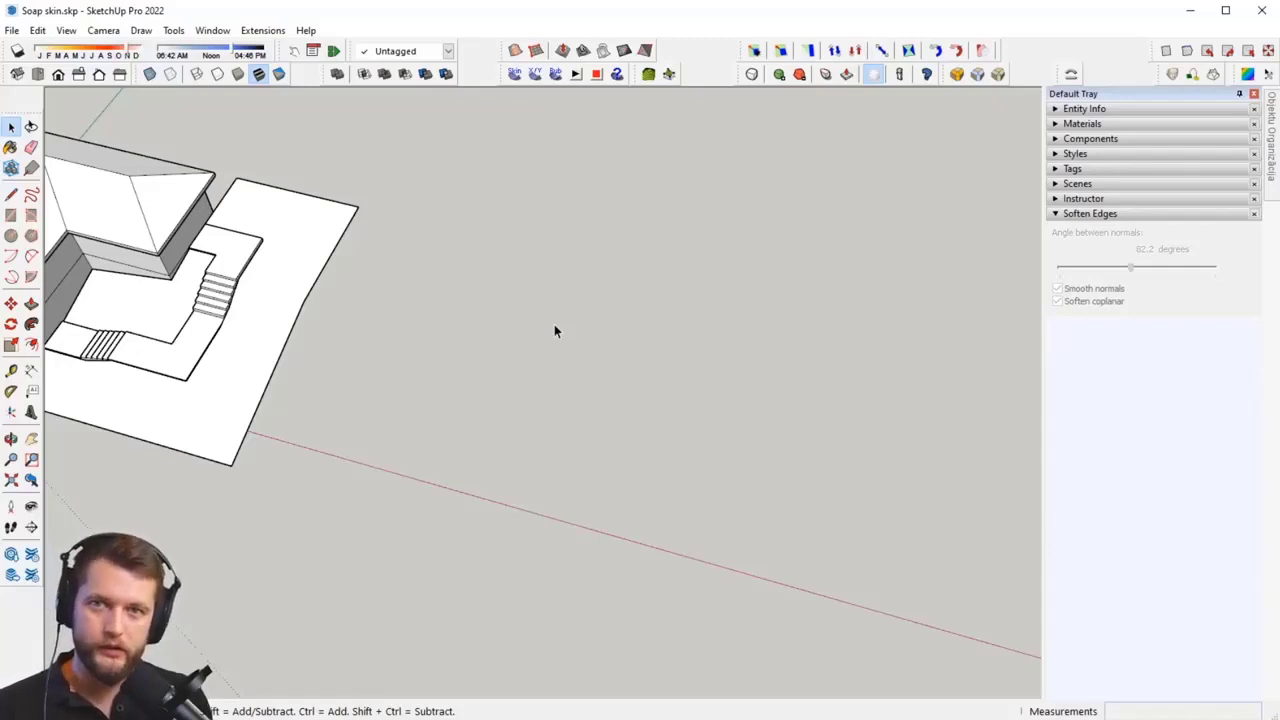
Step: Draw three connected tangent arcs in alternating directions to form a wavy curve beside the house site
middle_drag(553, 322, 491, 396)
key(a)
click(364, 432)
click(531, 470)
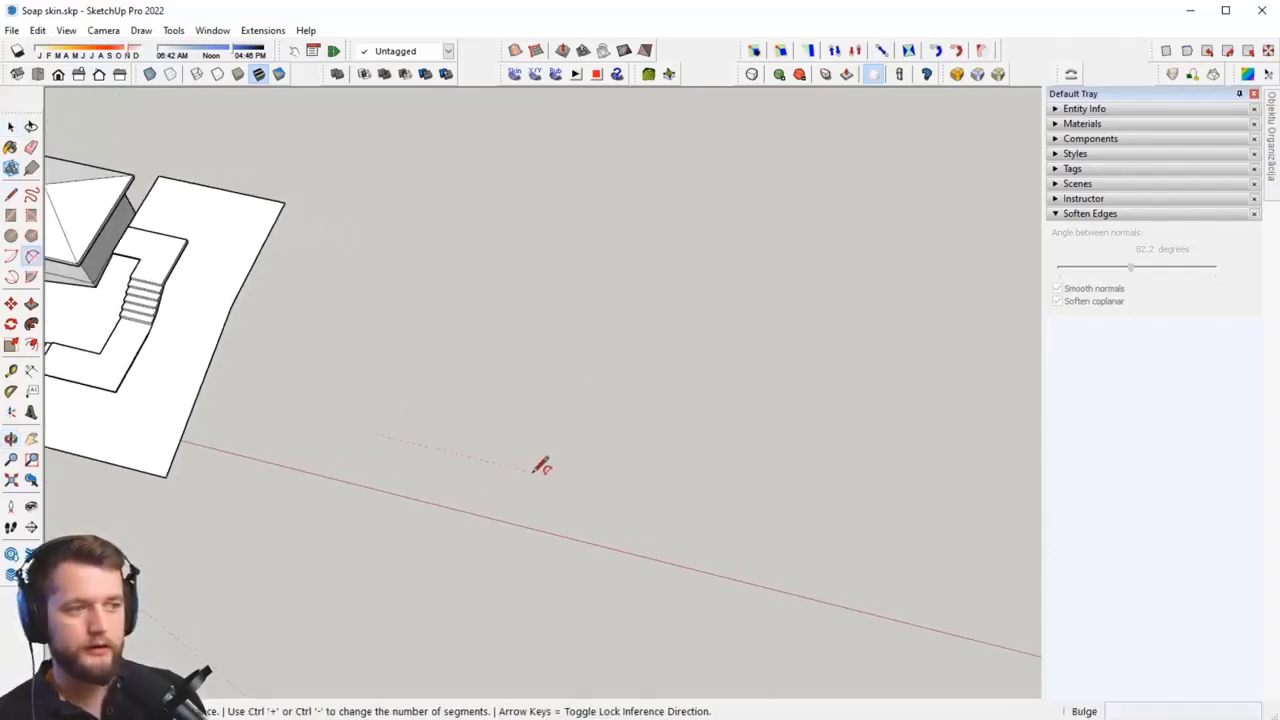
click(518, 430)
click(531, 470)
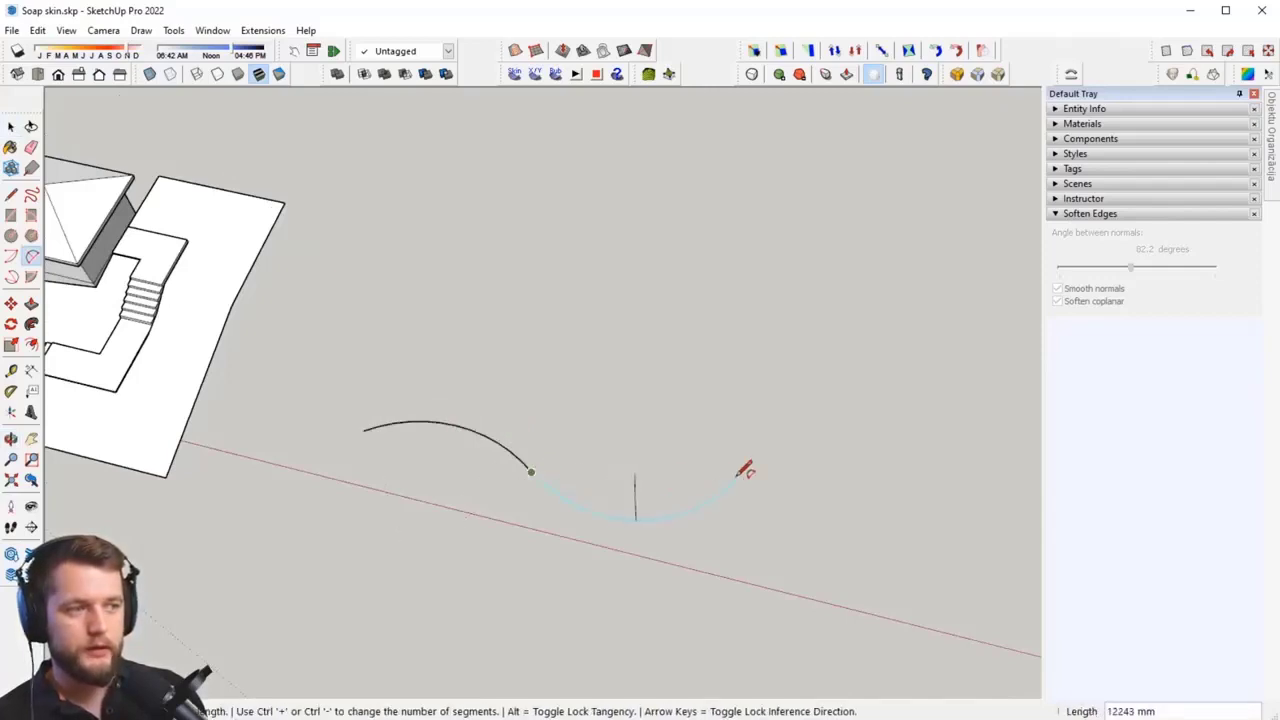
click(704, 487)
click(704, 487)
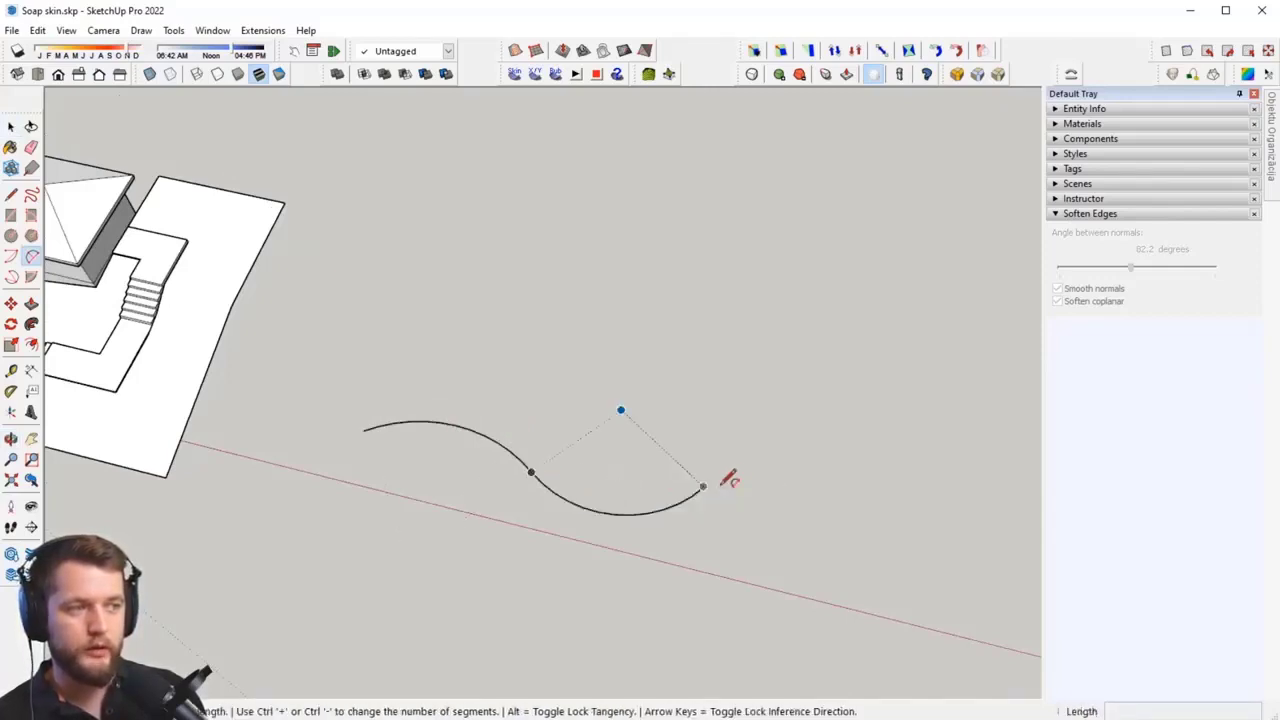
click(913, 482)
Step: Select the wavy curve and offset it to create a parallel curve on its house-facing far side
key(space)
drag(877, 383, 420, 566)
middle_drag(657, 489, 720, 483)
key(g)
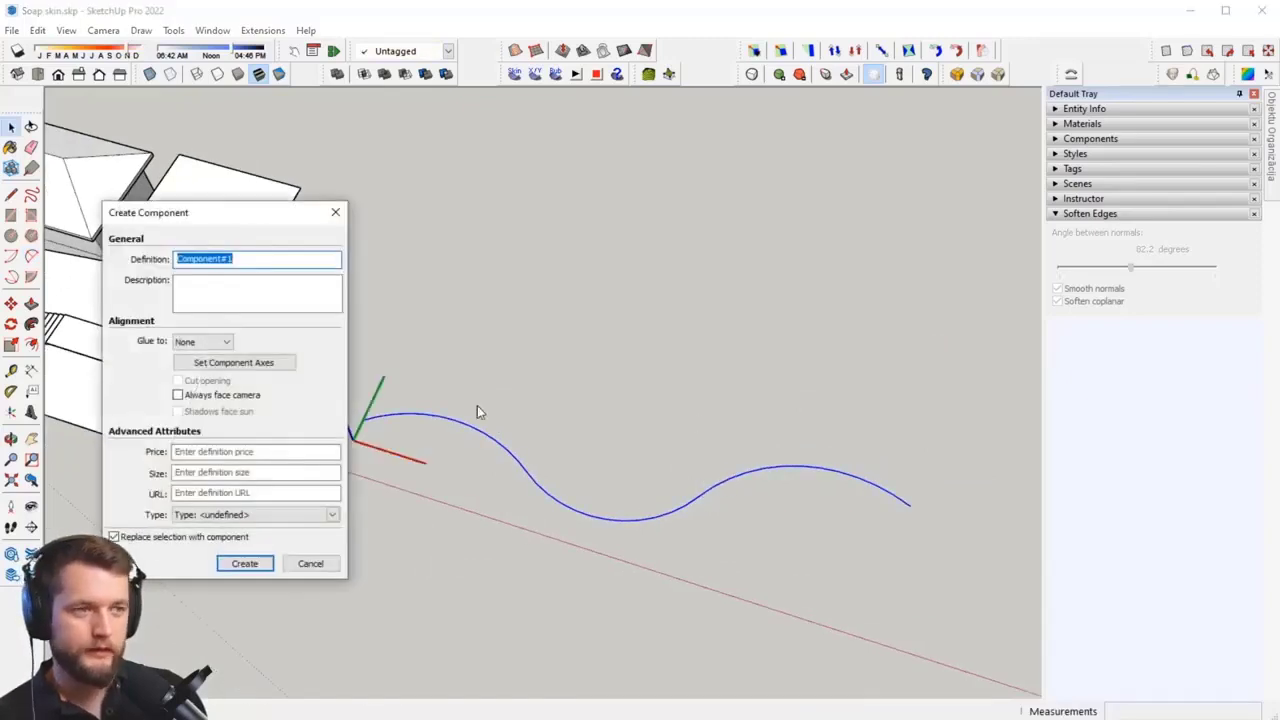
click(336, 566)
key(f)
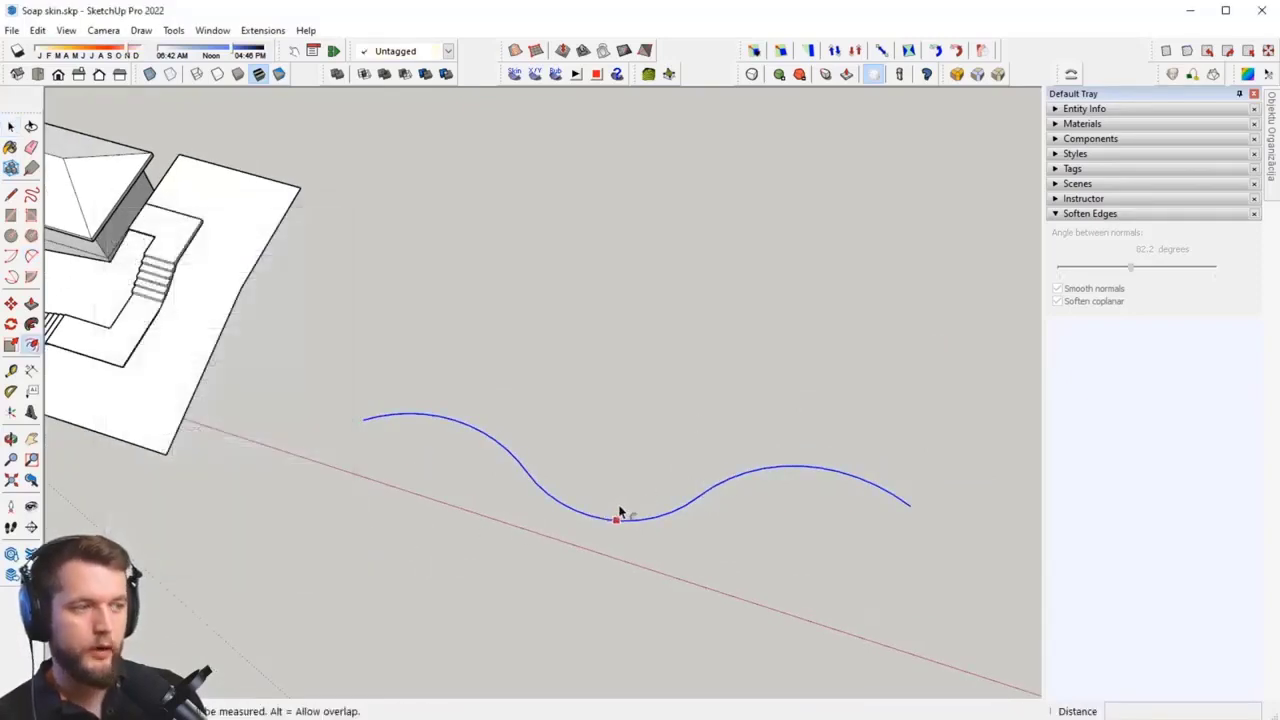
click(620, 517)
click(745, 514)
Step: Close the open ends between the two parallel wavy curves with straight lines
key(l)
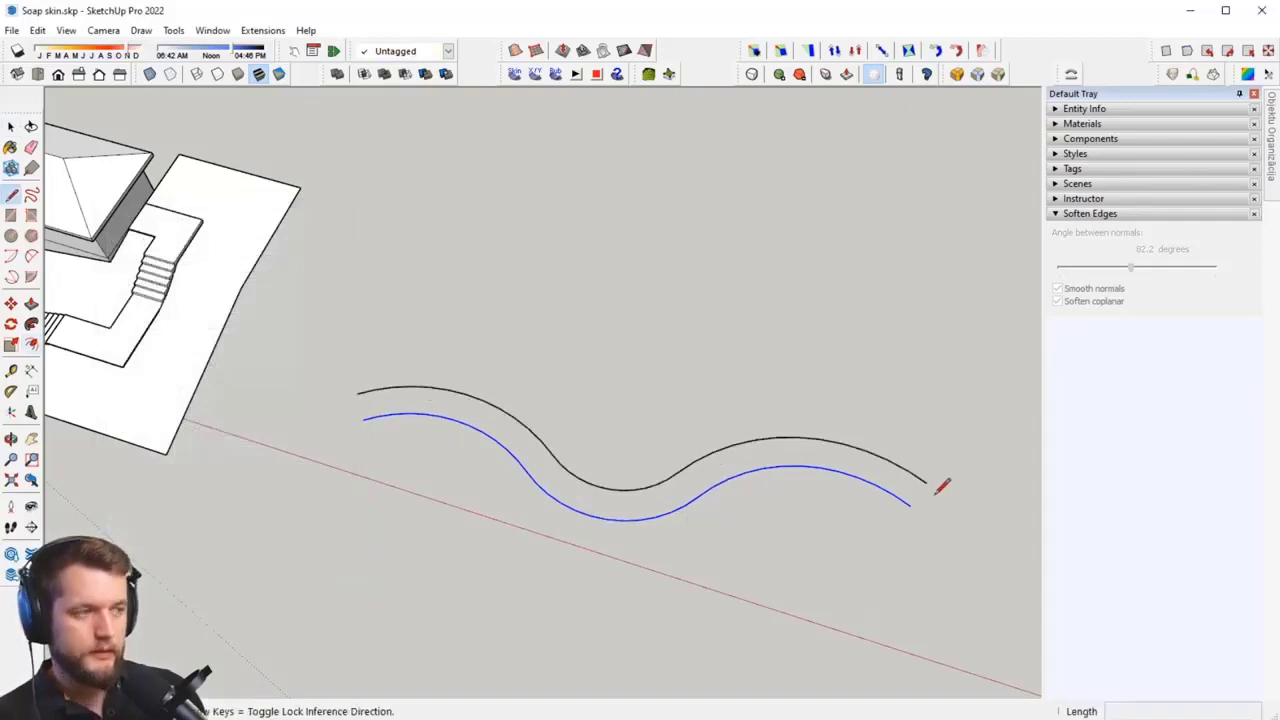
Step: Close both ends of the two parallel wavy curves with straight lines to form a face
click(910, 505)
click(927, 484)
key(Escape)
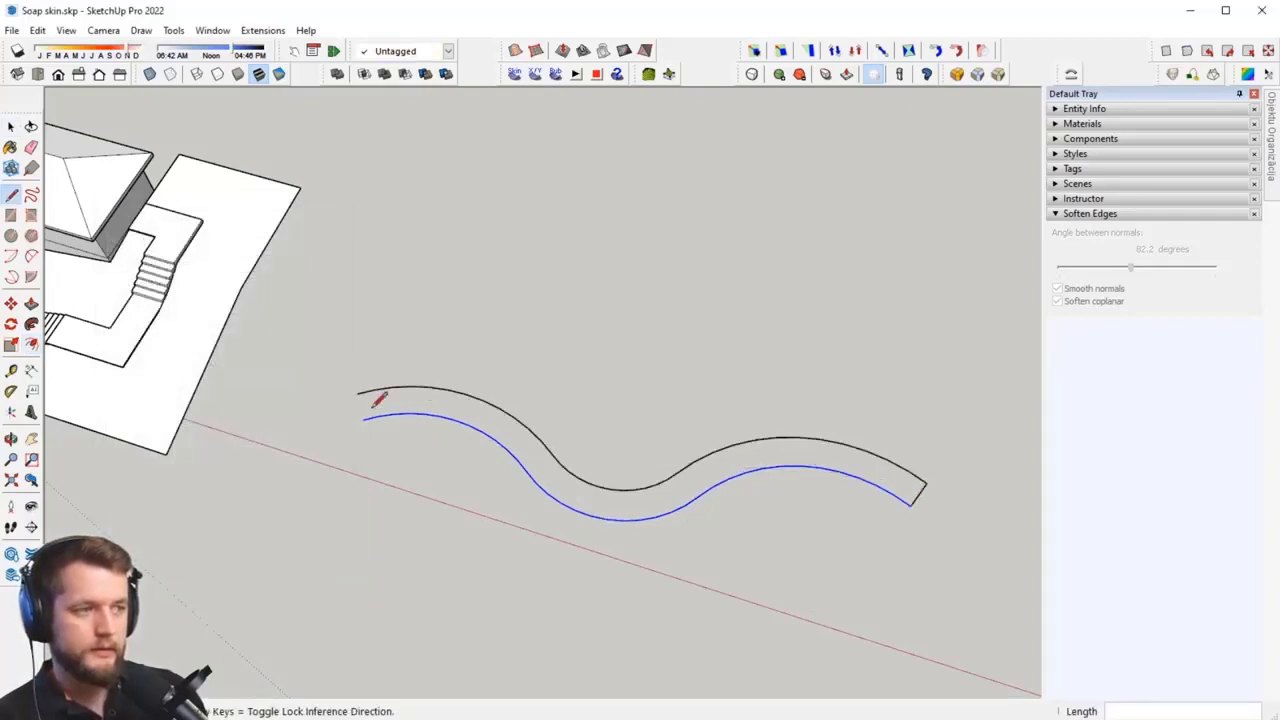
click(362, 419)
click(359, 392)
Step: Extrude the wavy face upward into a wall and make the whole wall a group
middle_drag(366, 389, 644, 322)
key(p)
mouse_move(694, 449)
mouse_down()
mouse_move(709, 357)
mouse_move(698, 361)
mouse_up()
key(space)
triple_click(698, 361)
right_click(697, 357)
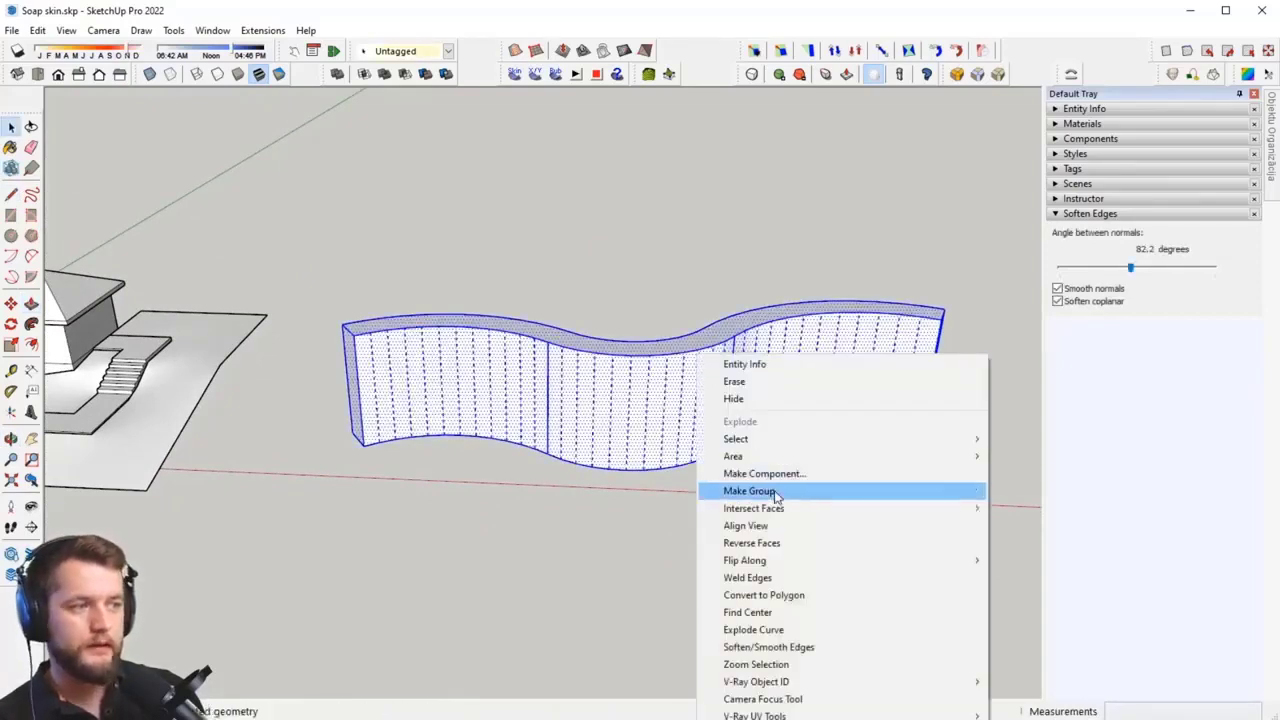
click(775, 493)
middle_drag(800, 471, 763, 534)
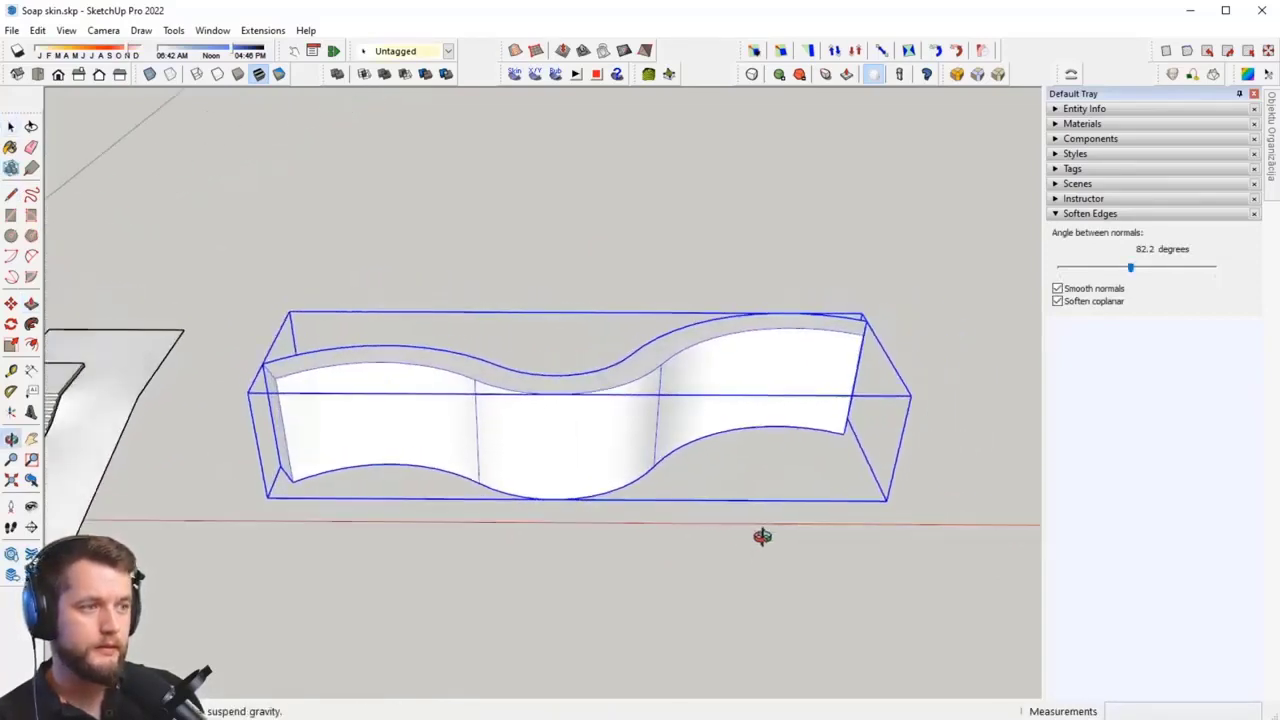
click(643, 551)
Step: Draw a rectangle of about 2959 by 3954 mm on the ground in front of the wavy wall
middle_drag(643, 551, 647, 505)
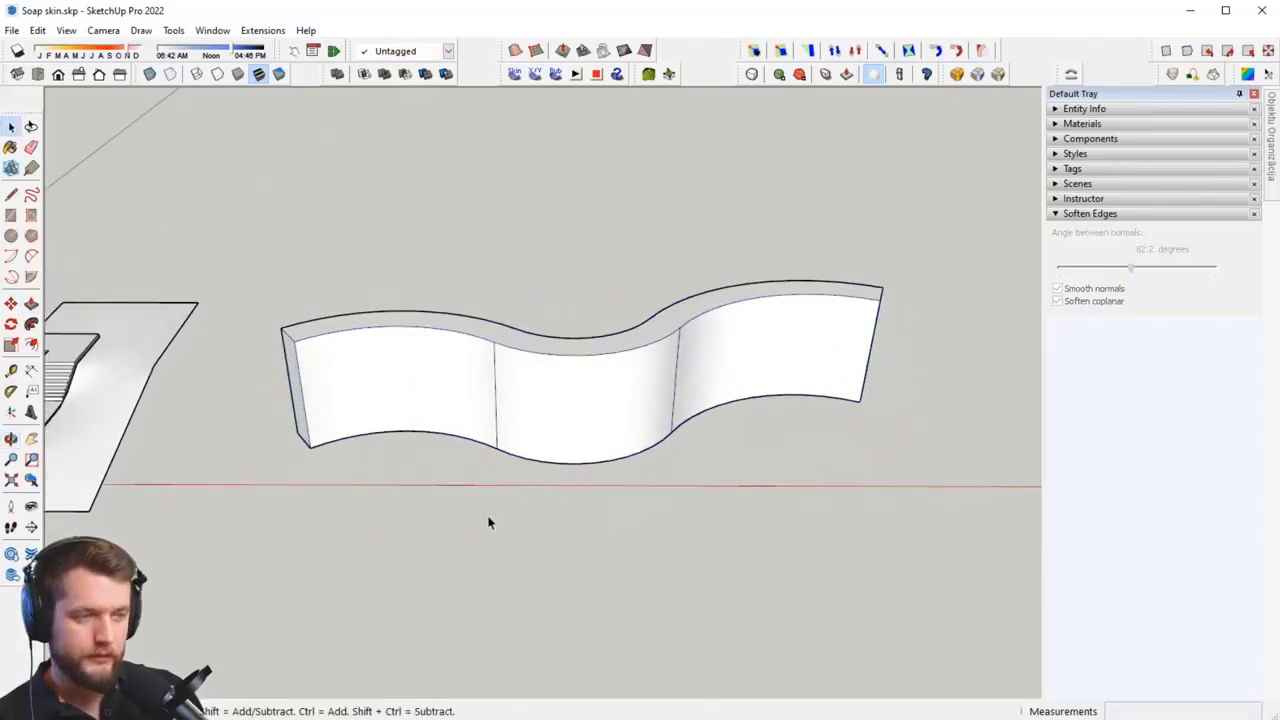
middle_drag(489, 518, 519, 503)
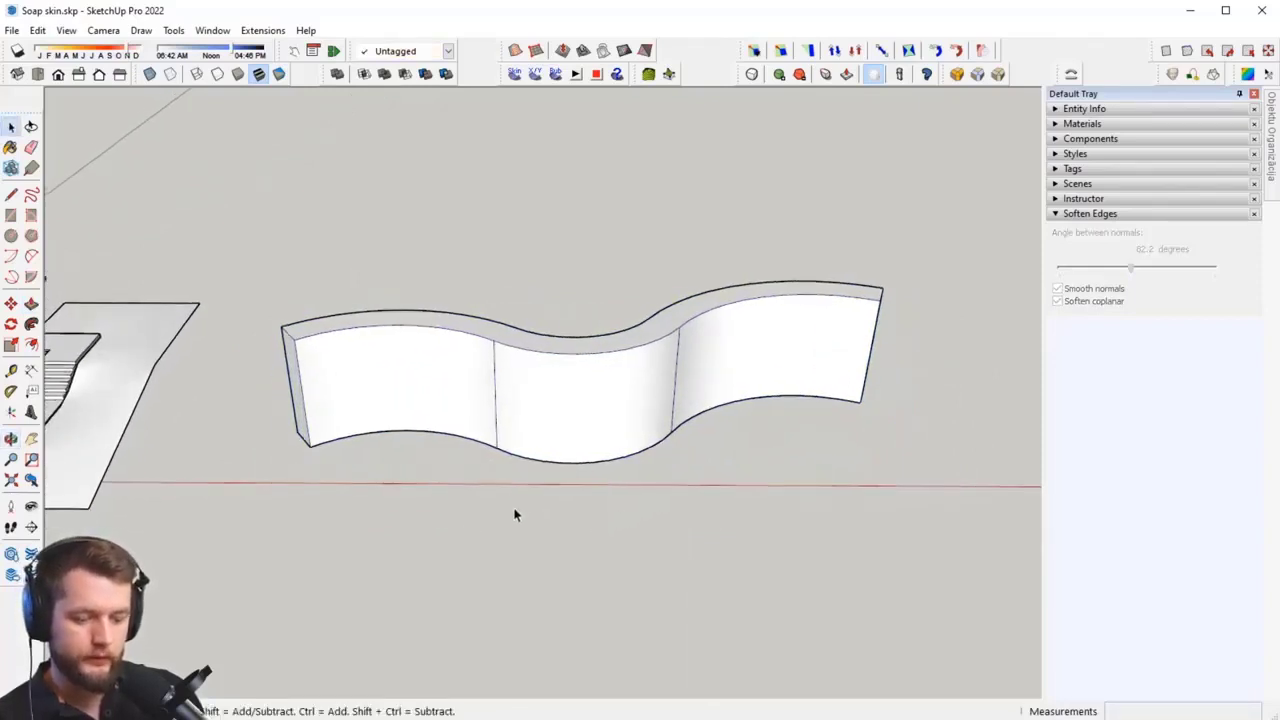
key(r)
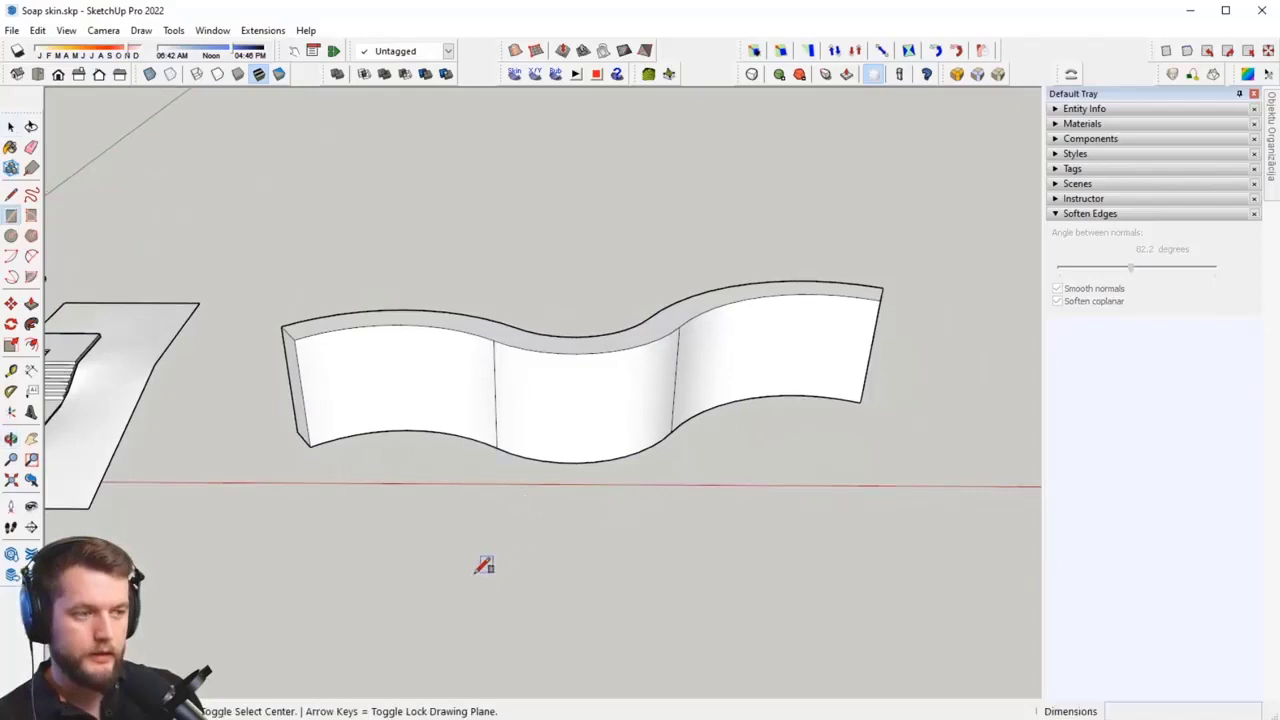
click(372, 558)
click(437, 514)
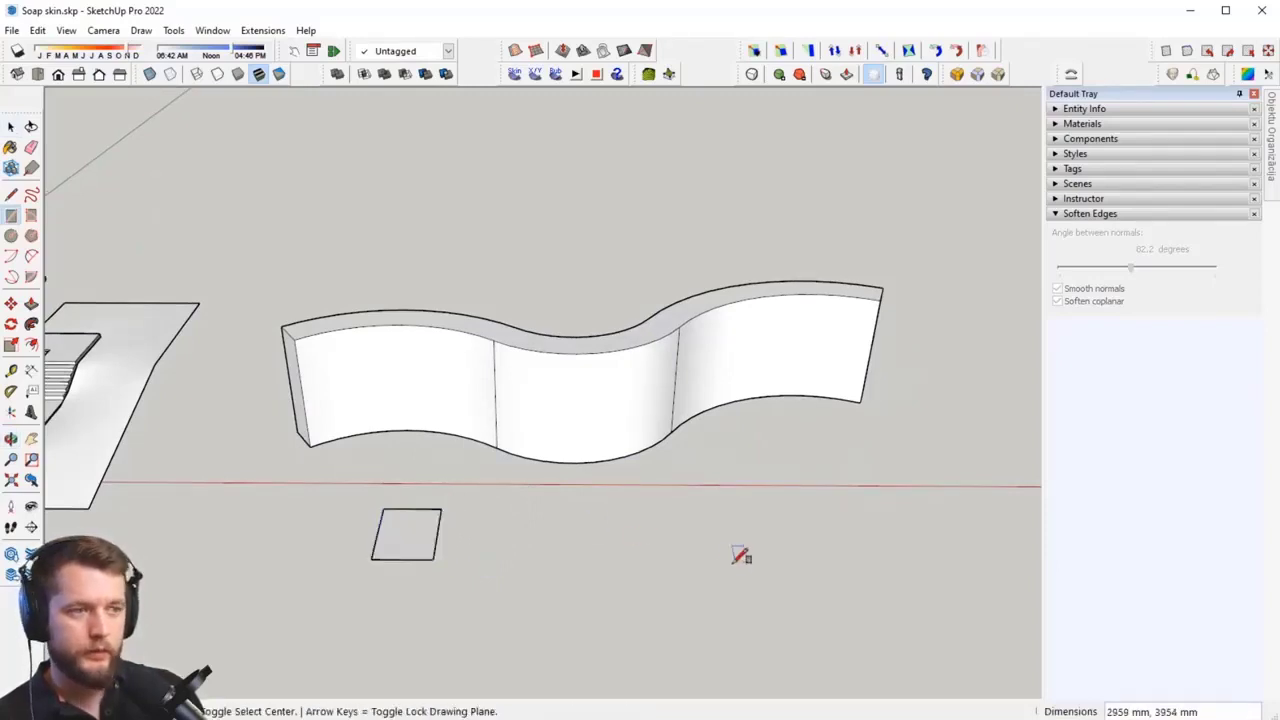
Step: Draw a circle on the ground in front of the wall, beside the rectangle
mouse_move(740, 551)
middle_down()
mouse_move(737, 591)
mouse_move(740, 533)
middle_up()
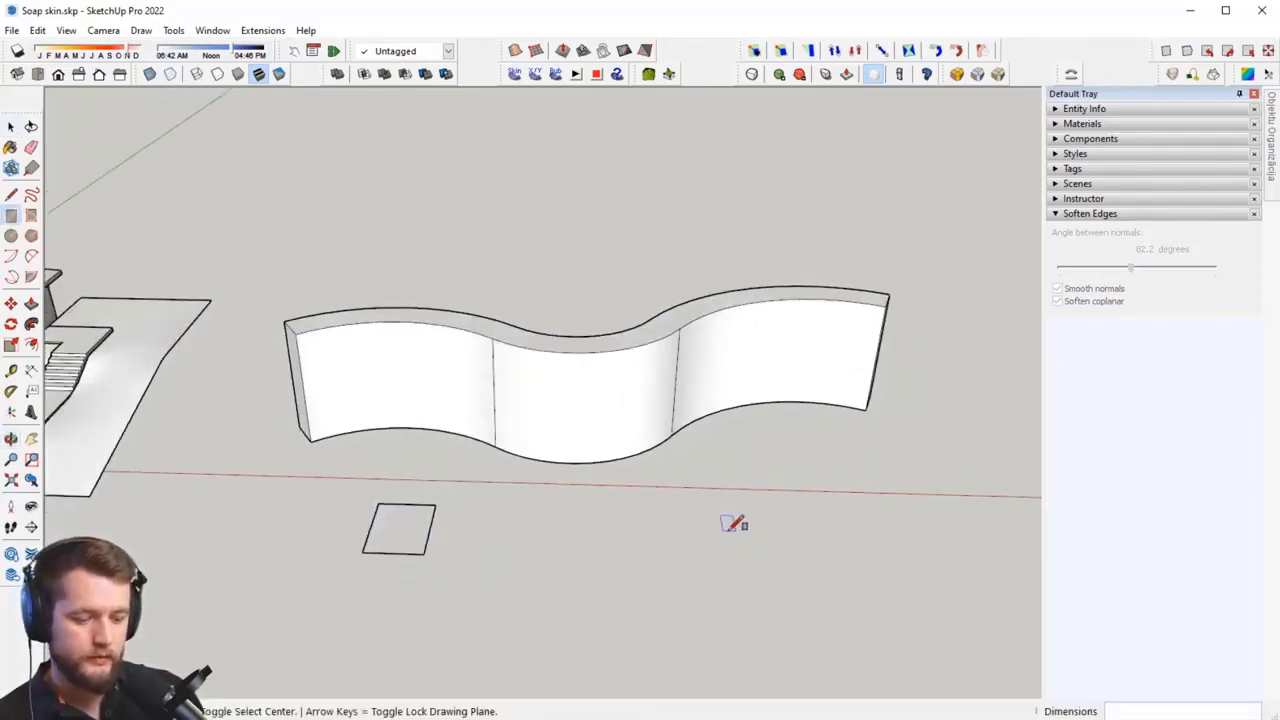
key(c)
click(581, 543)
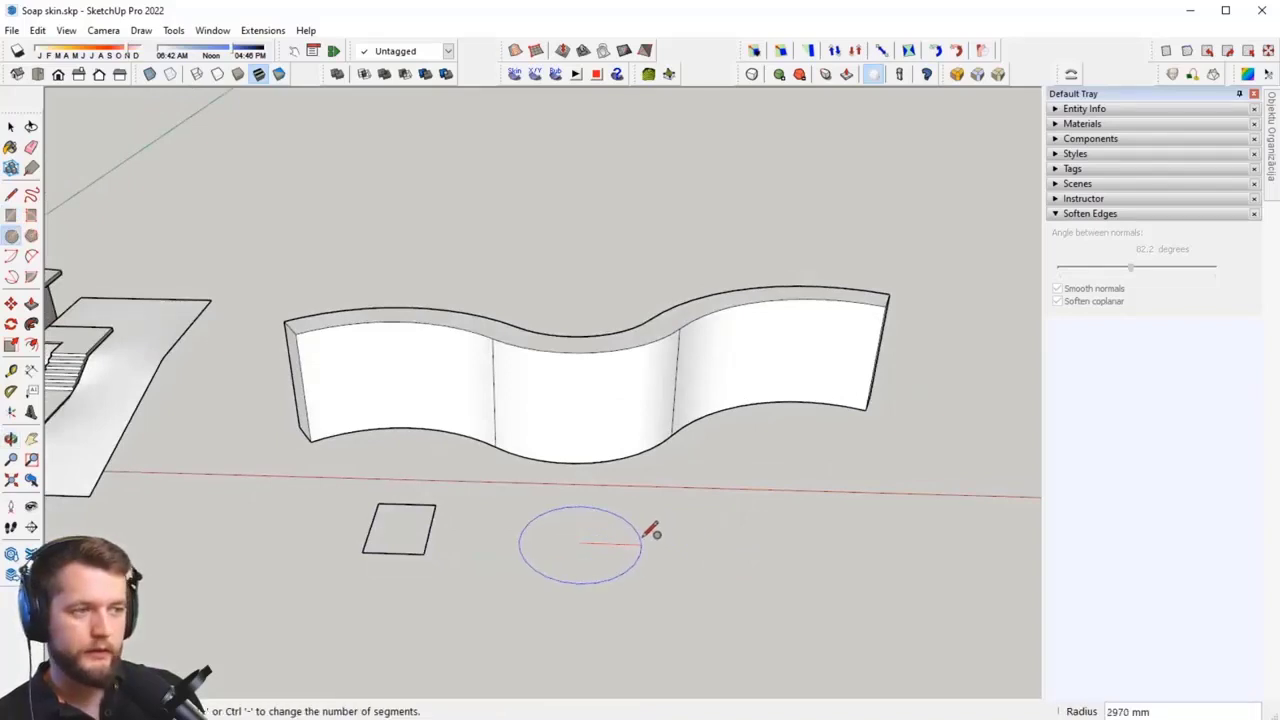
click(624, 540)
Step: Draw a second circle in line with the other shapes and scale it lengthwise into an ellipse
middle_drag(636, 537, 770, 556)
click(764, 566)
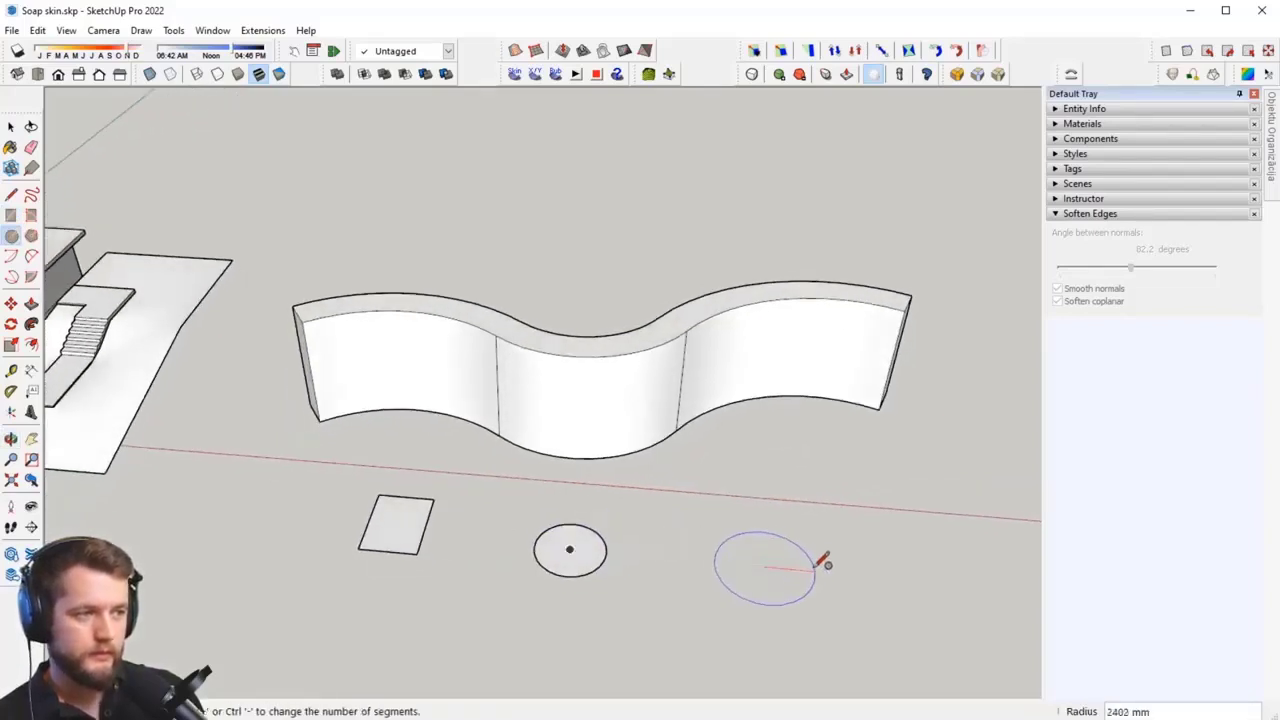
click(801, 567)
key(s)
drag(809, 569, 840, 568)
Step: Cut off one end of the ellipse with a straight line and erase the outer arc
middle_drag(840, 568, 838, 598)
key(l)
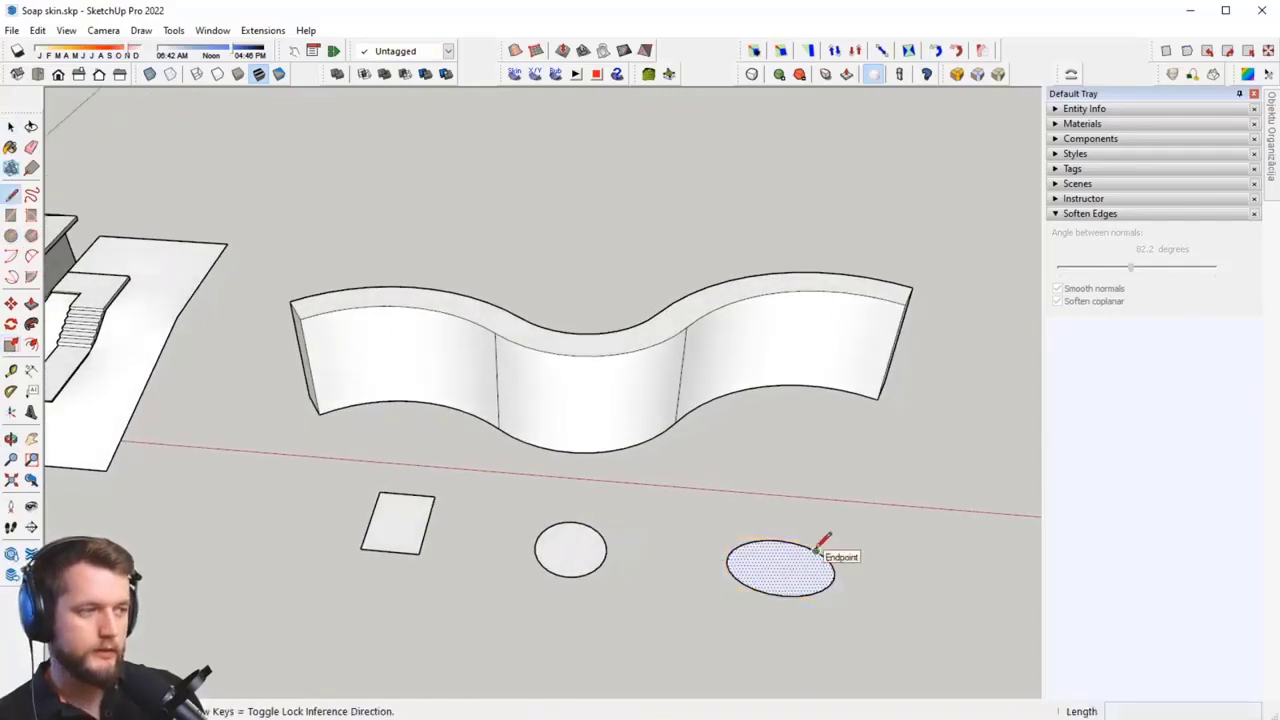
click(806, 548)
click(808, 595)
key(e)
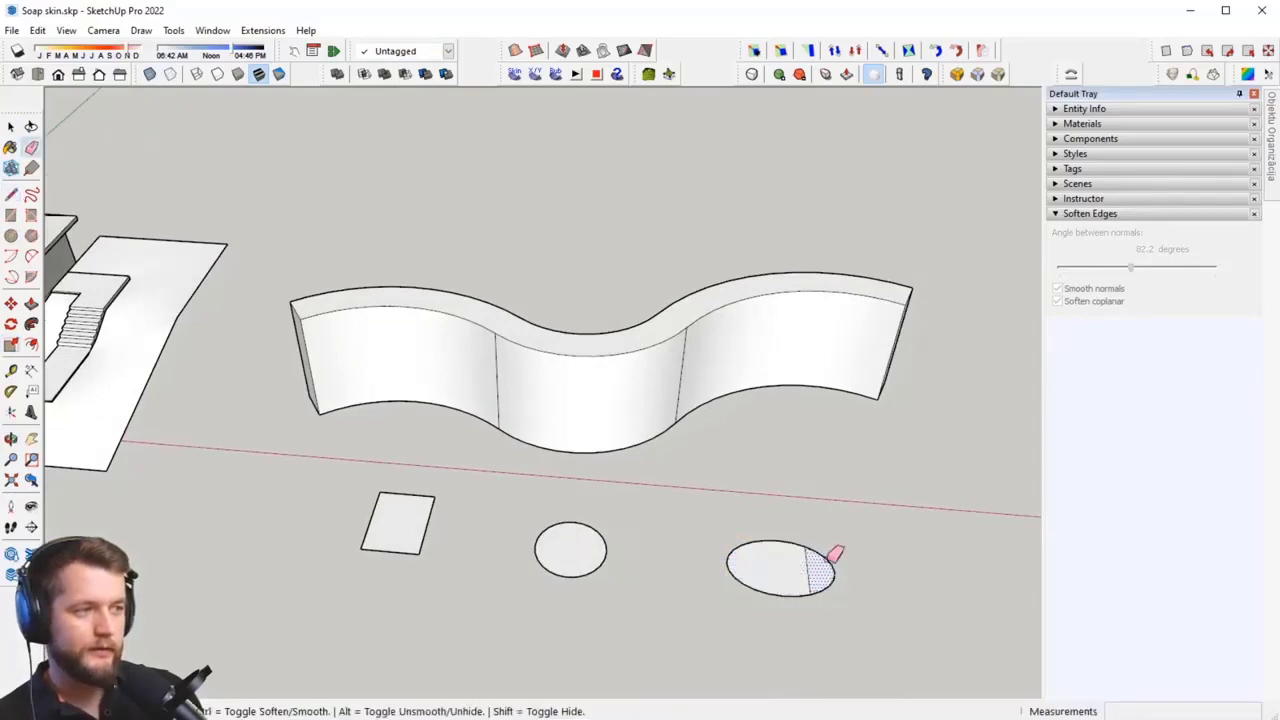
drag(835, 553, 829, 586)
Step: Rotate the rectangle, circle and cut ellipse together by 90 degrees so they stand upright facing the wall
mouse_move(829, 586)
middle_down()
mouse_move(649, 531)
mouse_move(360, 497)
mouse_move(312, 364)
middle_up()
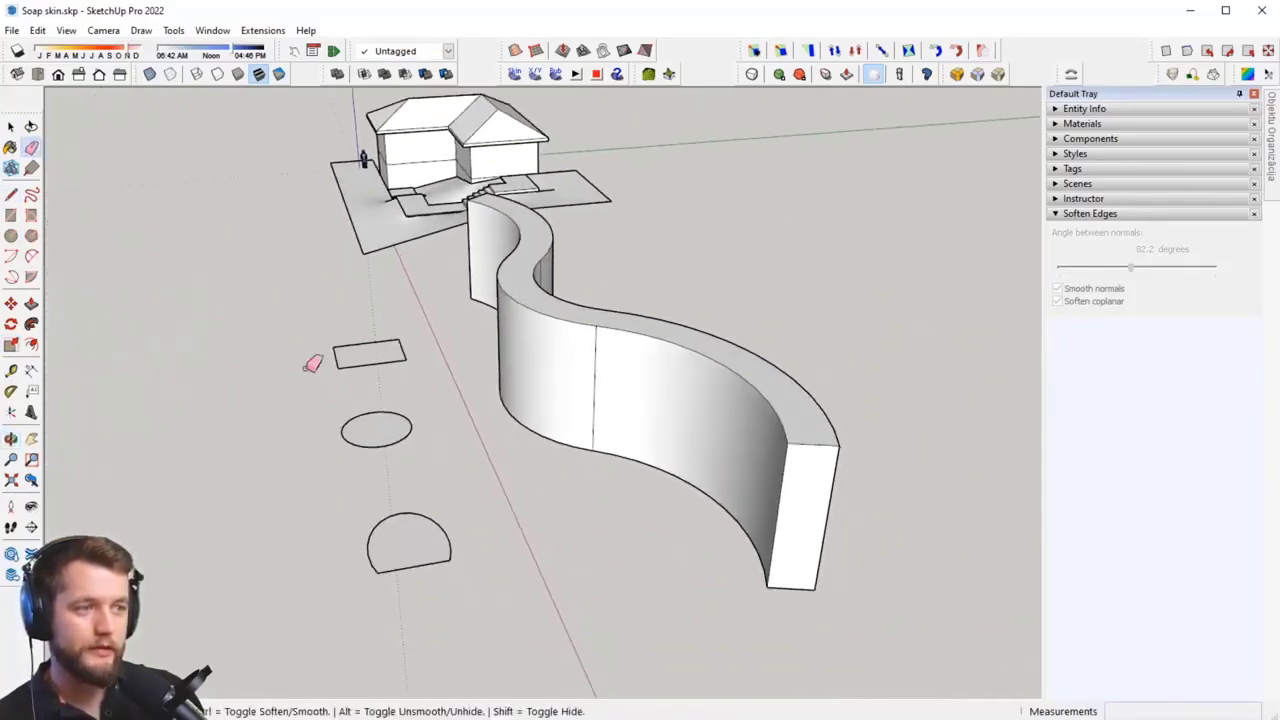
key(space)
mouse_move(274, 309)
mouse_down()
mouse_move(428, 528)
mouse_move(400, 596)
mouse_up()
middle_drag(466, 574, 286, 342)
drag(230, 266, 400, 518)
middle_drag(434, 523, 386, 451)
key(q)
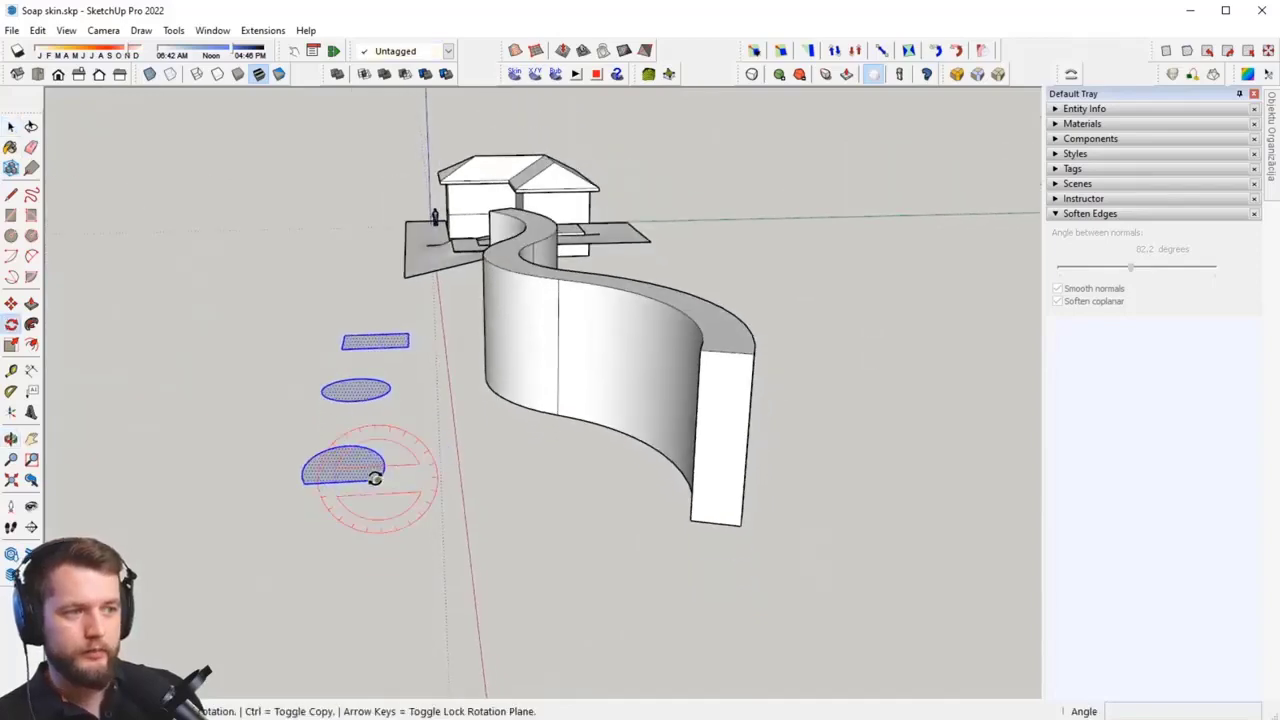
click(374, 480)
click(314, 471)
click(371, 420)
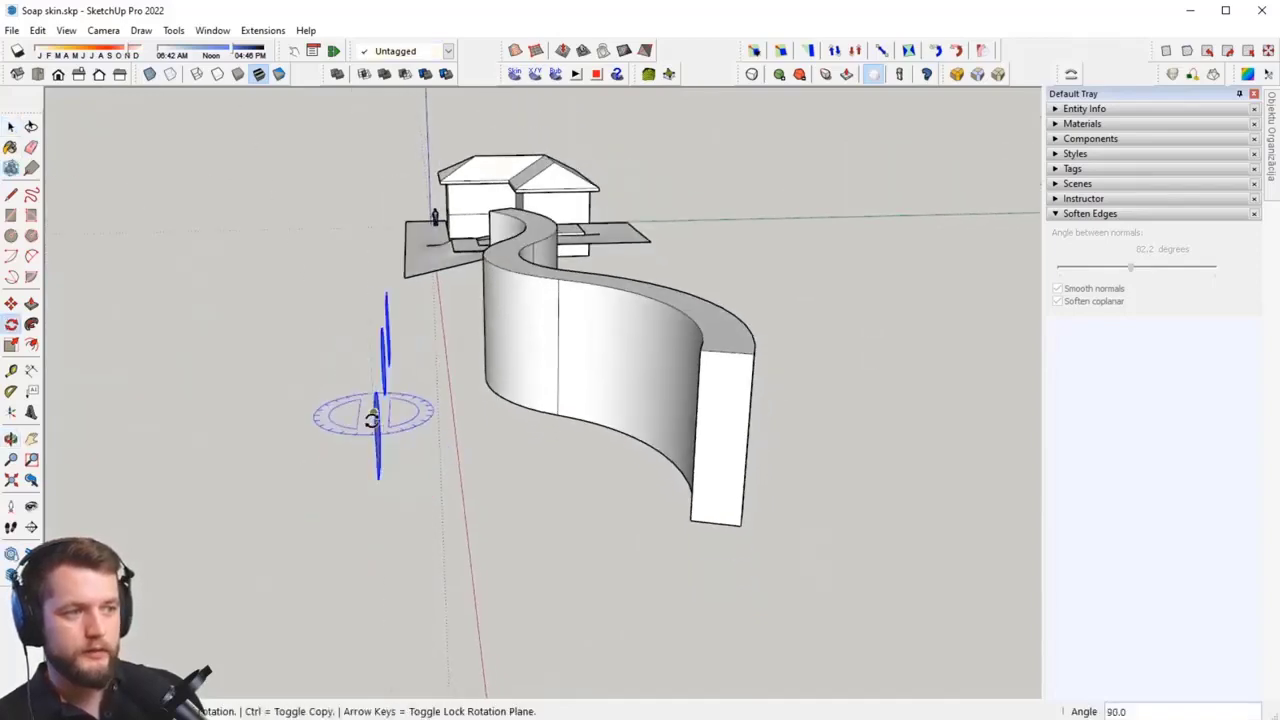
Step: Extrude the cut ellipse, circle and rectangle through the wavy wall as long bars, the circle by about 26040 mm
middle_drag(371, 420, 787, 559)
key(space)
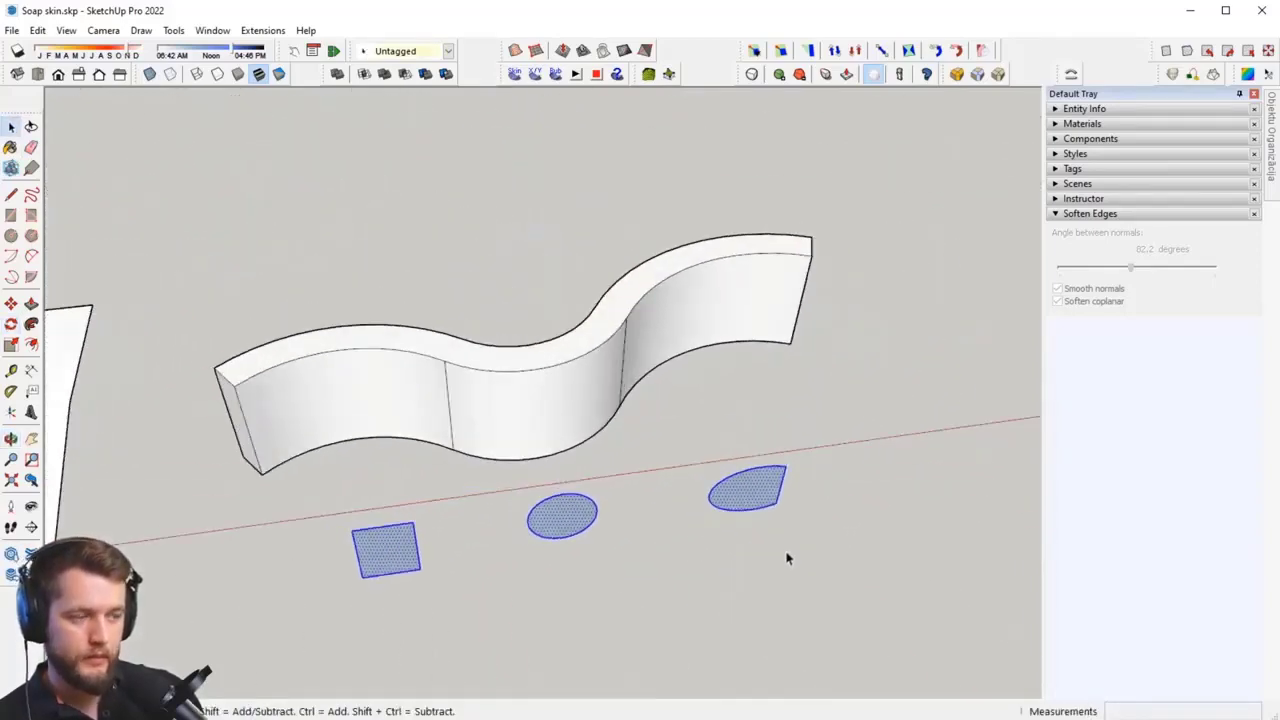
key(p)
click(763, 513)
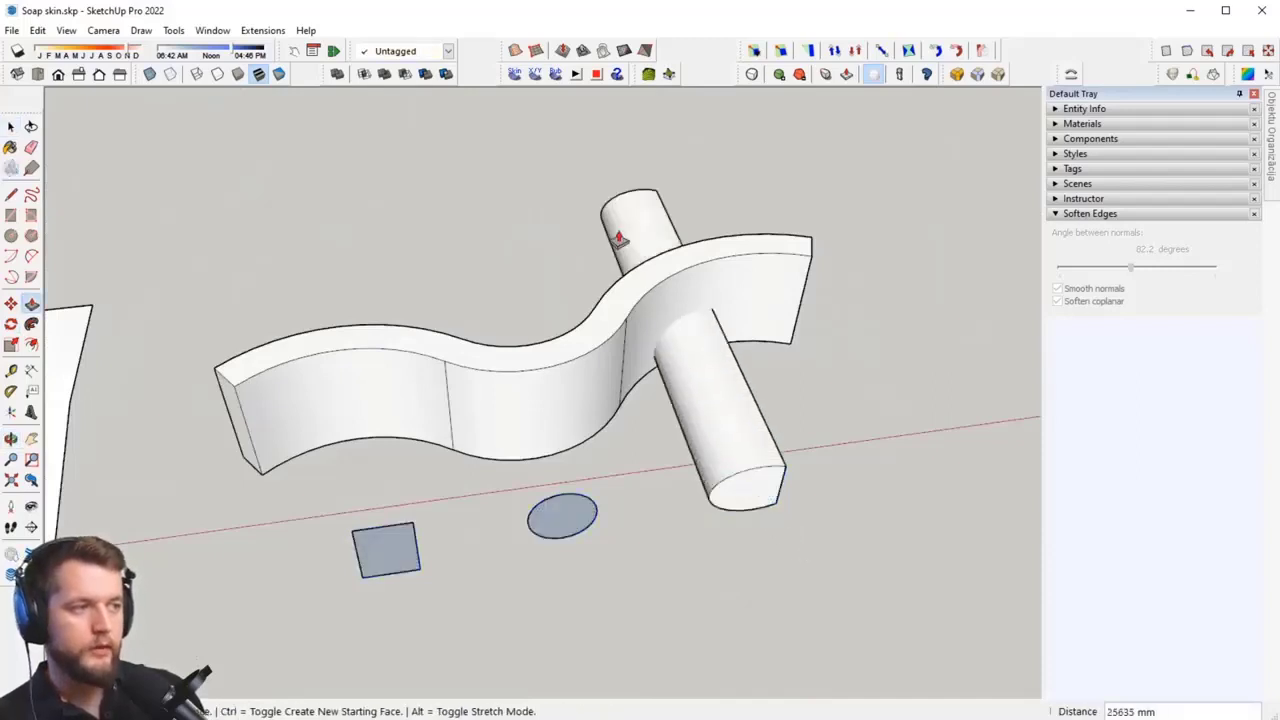
click(564, 518)
click(529, 217)
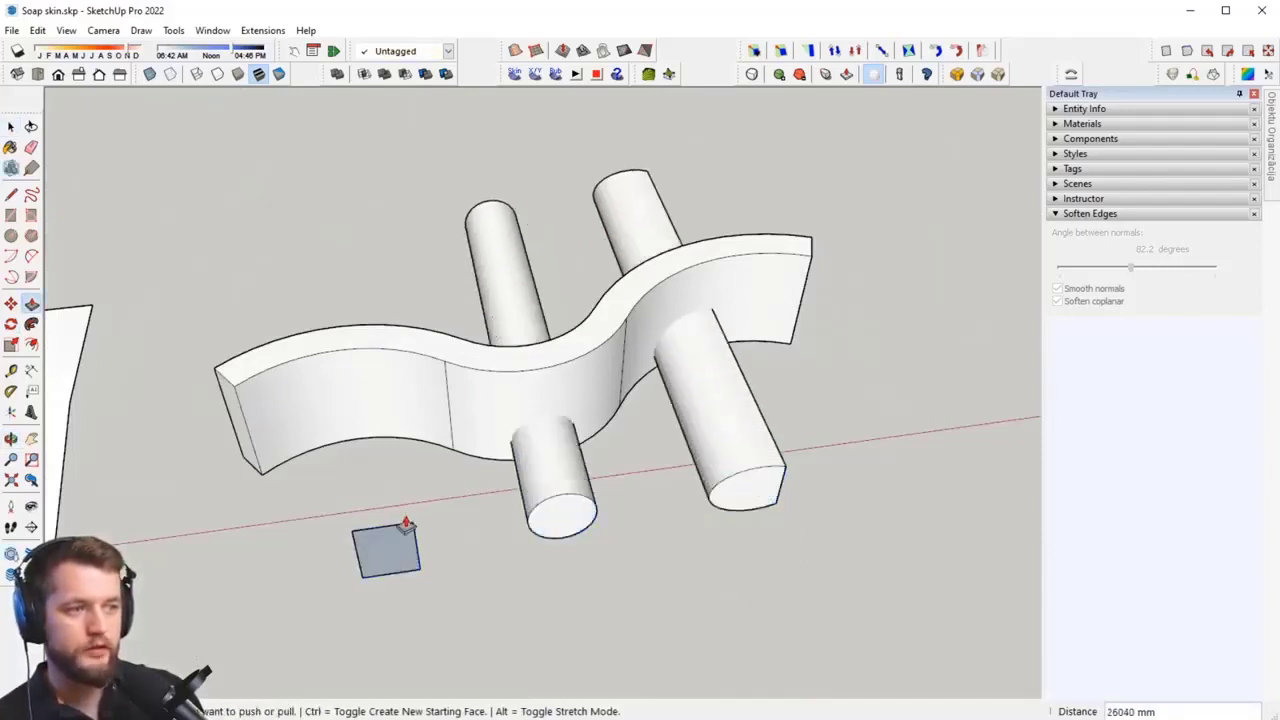
click(405, 526)
click(390, 298)
key(space)
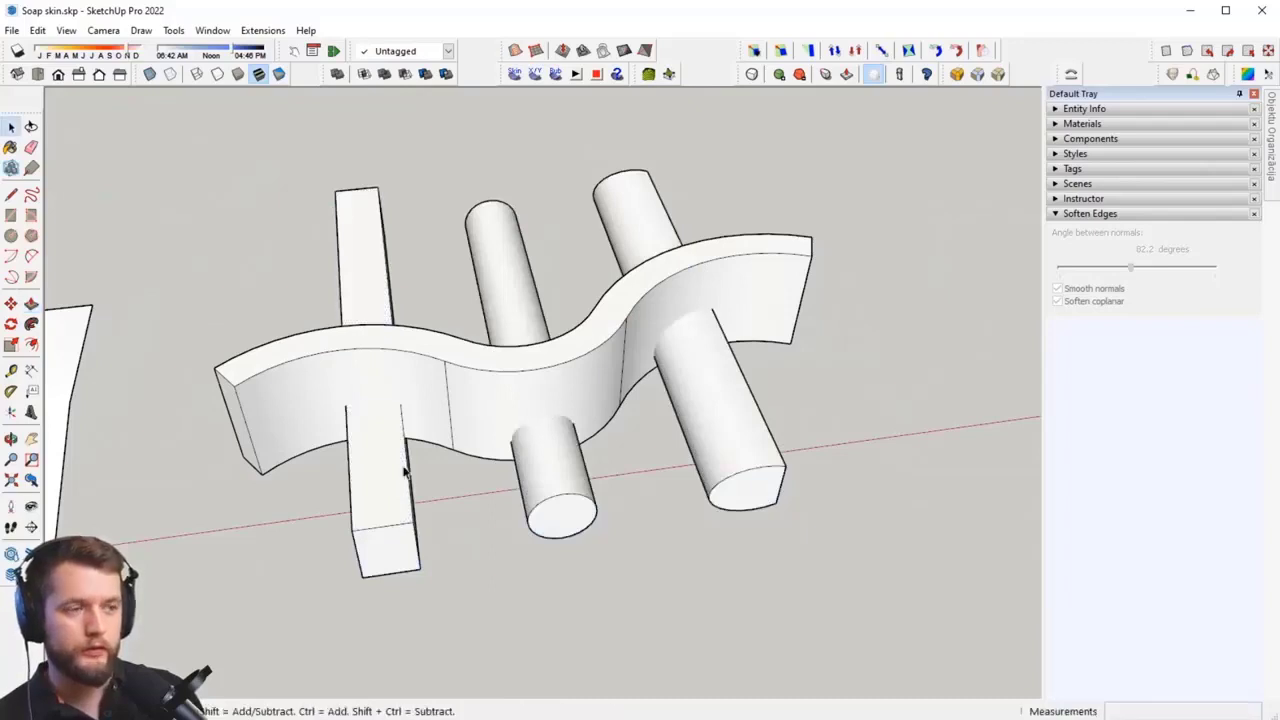
Step: Make the square bar, the round bar and the cut-ellipse bar each a separate group
triple_click(375, 482)
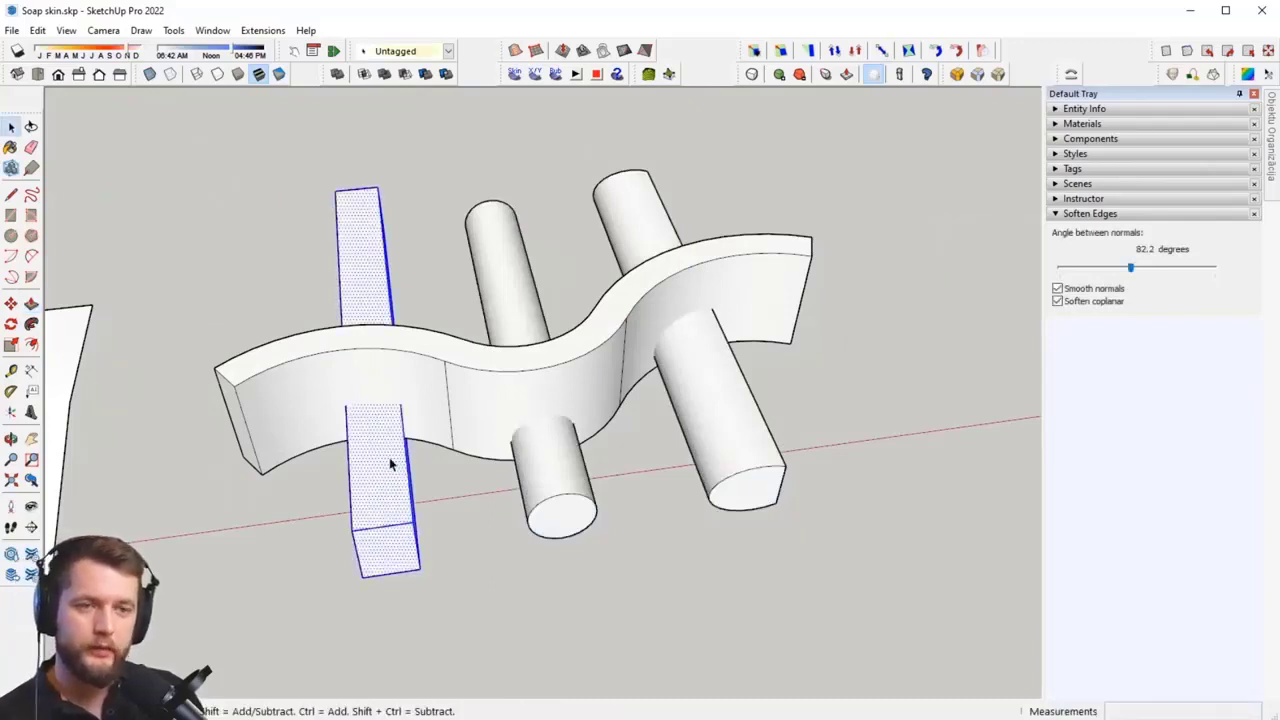
right_click(390, 463)
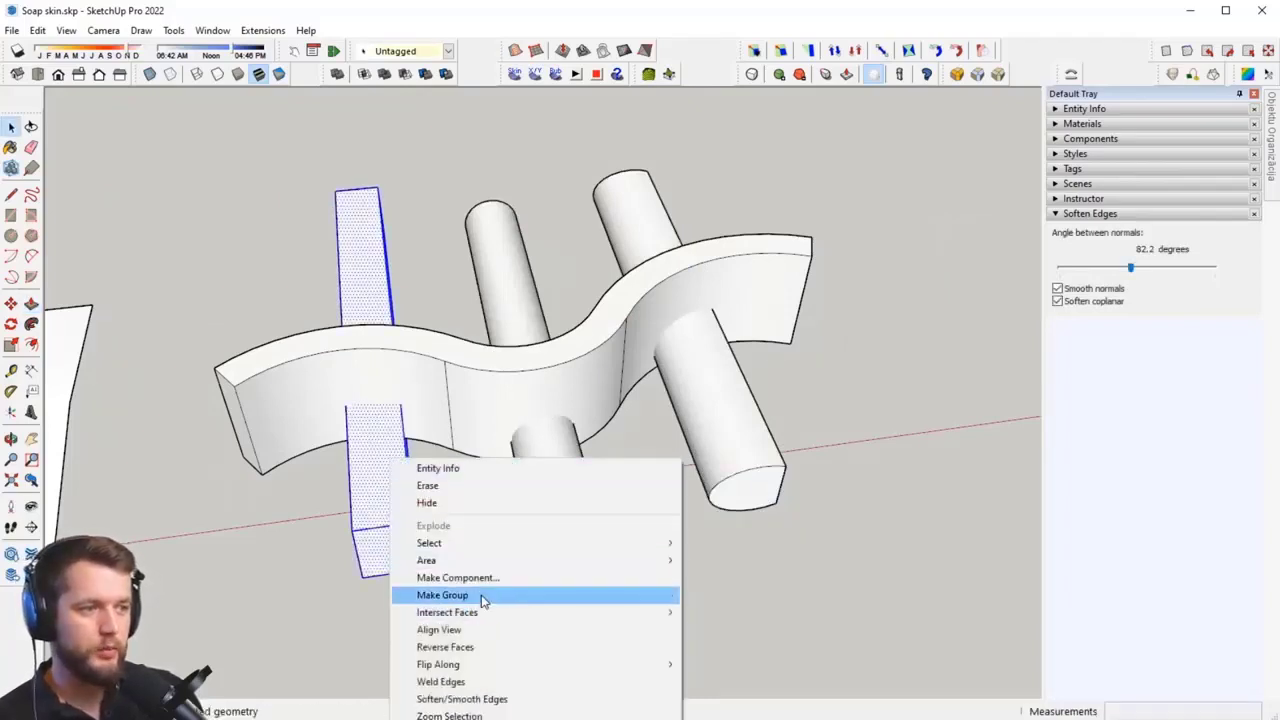
click(480, 597)
triple_click(537, 477)
right_click(537, 477)
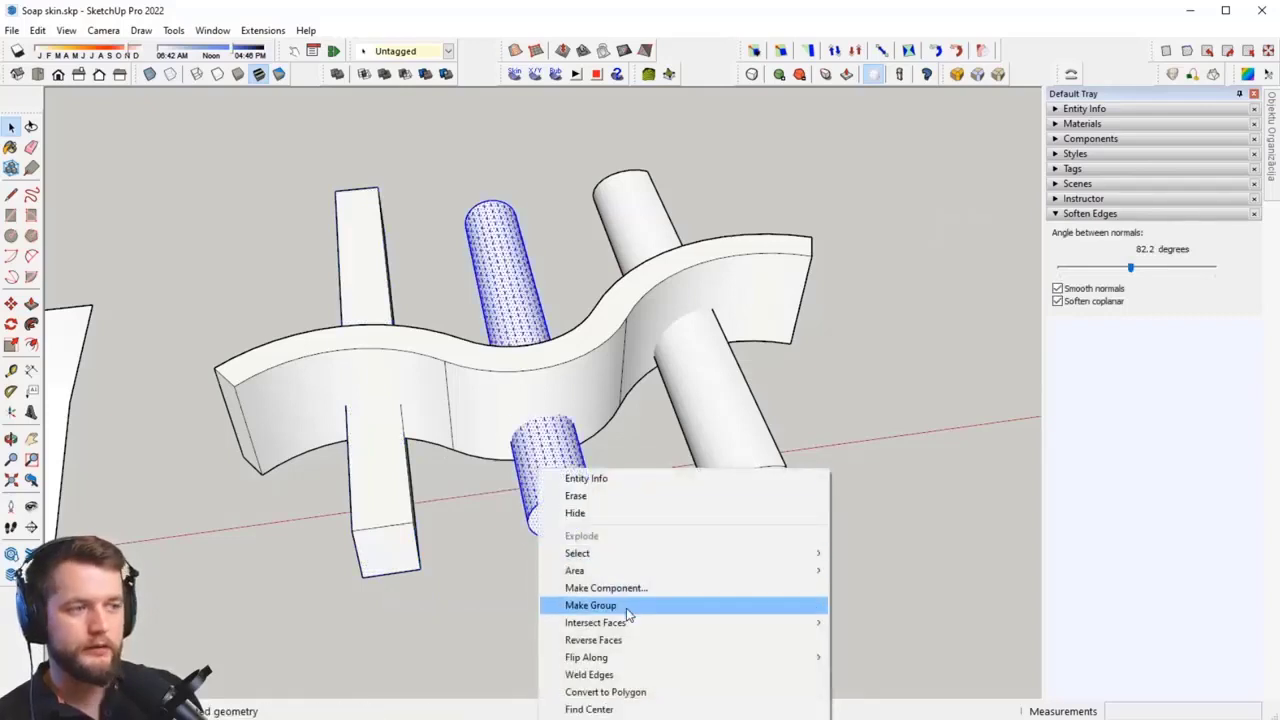
click(590, 603)
triple_click(734, 440)
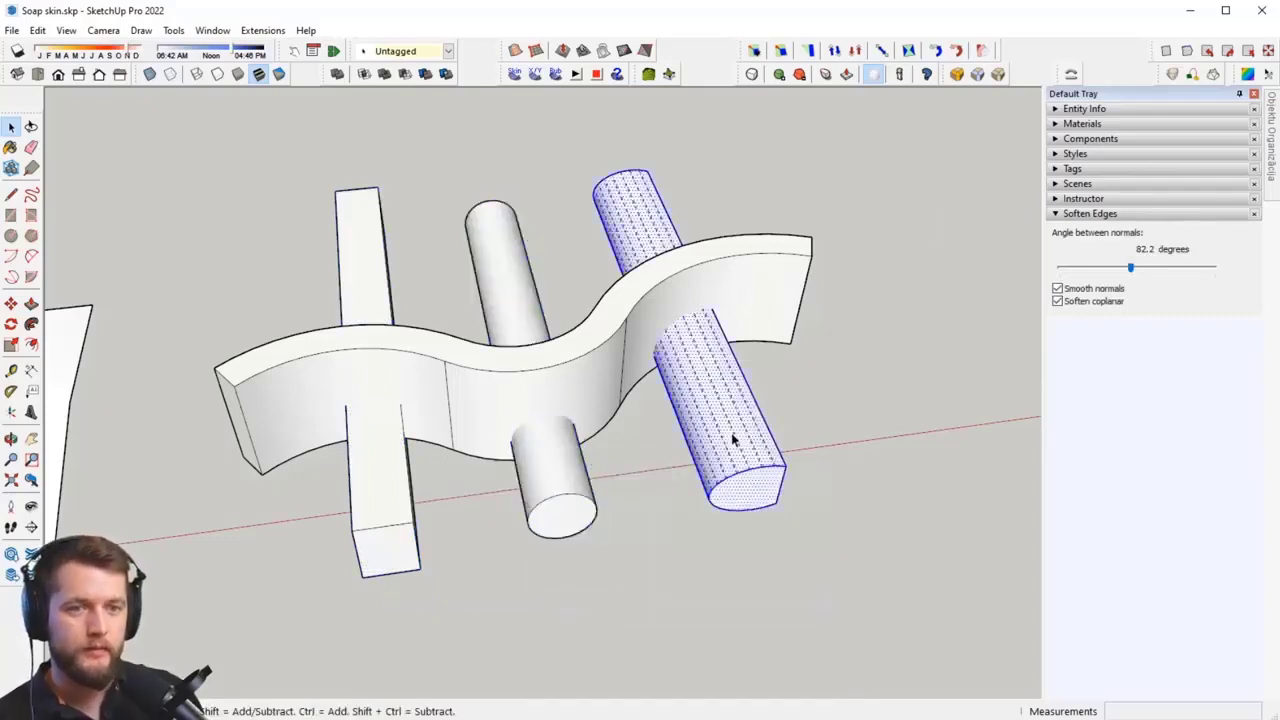
right_click(733, 440)
click(800, 569)
Step: Rotate the square bar so it passes through the lower part of the wall at an angle
middle_drag(800, 569, 406, 527)
click(406, 527)
middle_drag(491, 617, 546, 557)
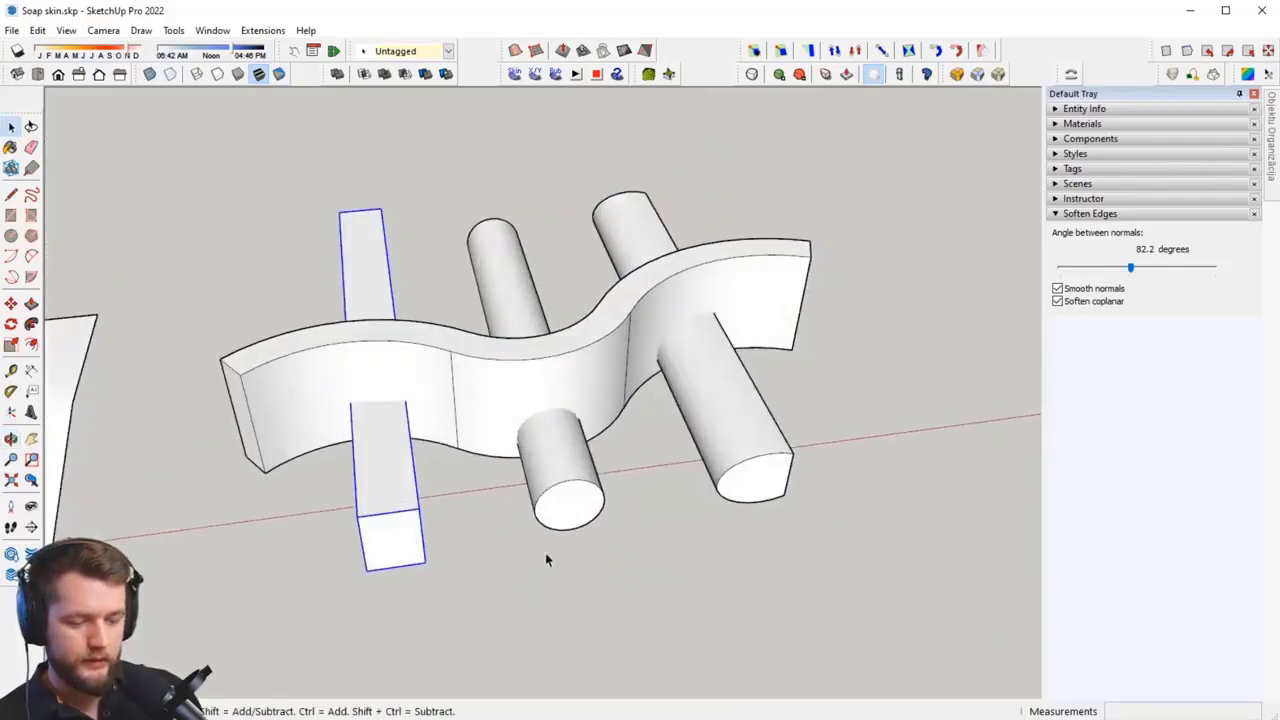
key(m)
key(q)
middle_drag(484, 598, 512, 476)
key(space)
Step: Copy the round bar to a higher spot between the original and the square bar, passing through both sides of the wall
click(540, 468)
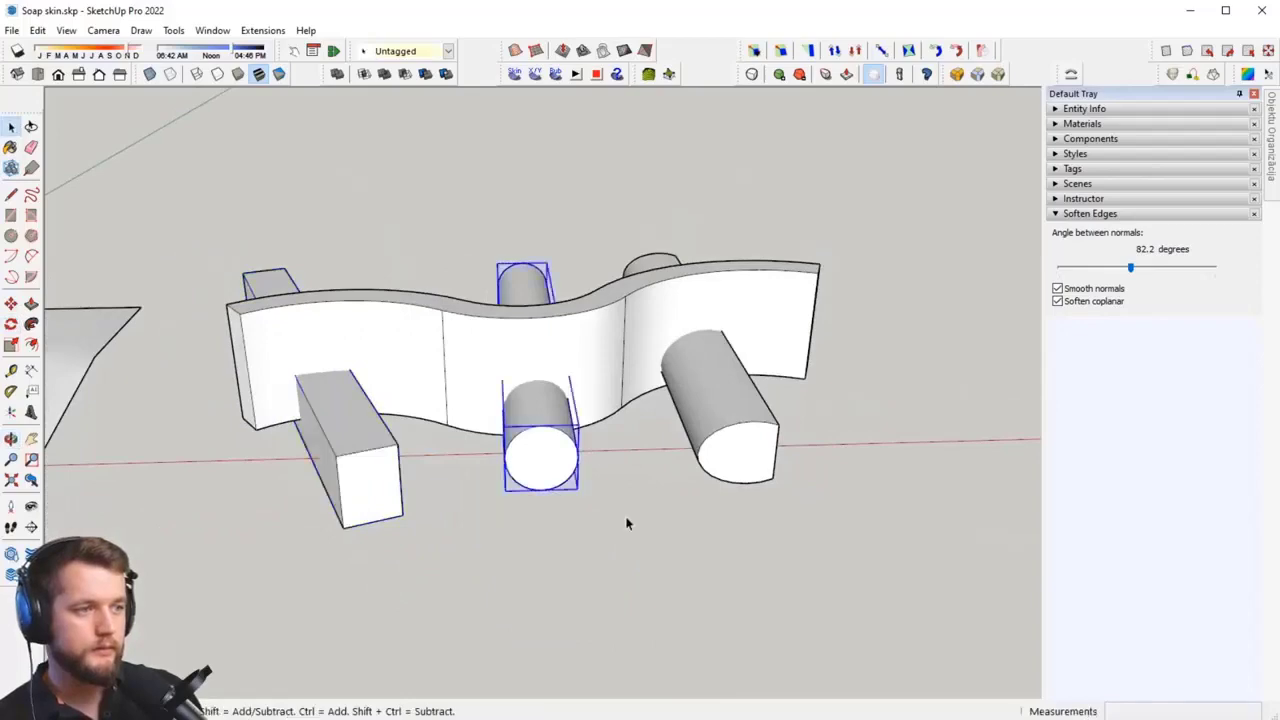
middle_drag(626, 520, 484, 440)
key(m)
click(481, 435)
key(ctrl)
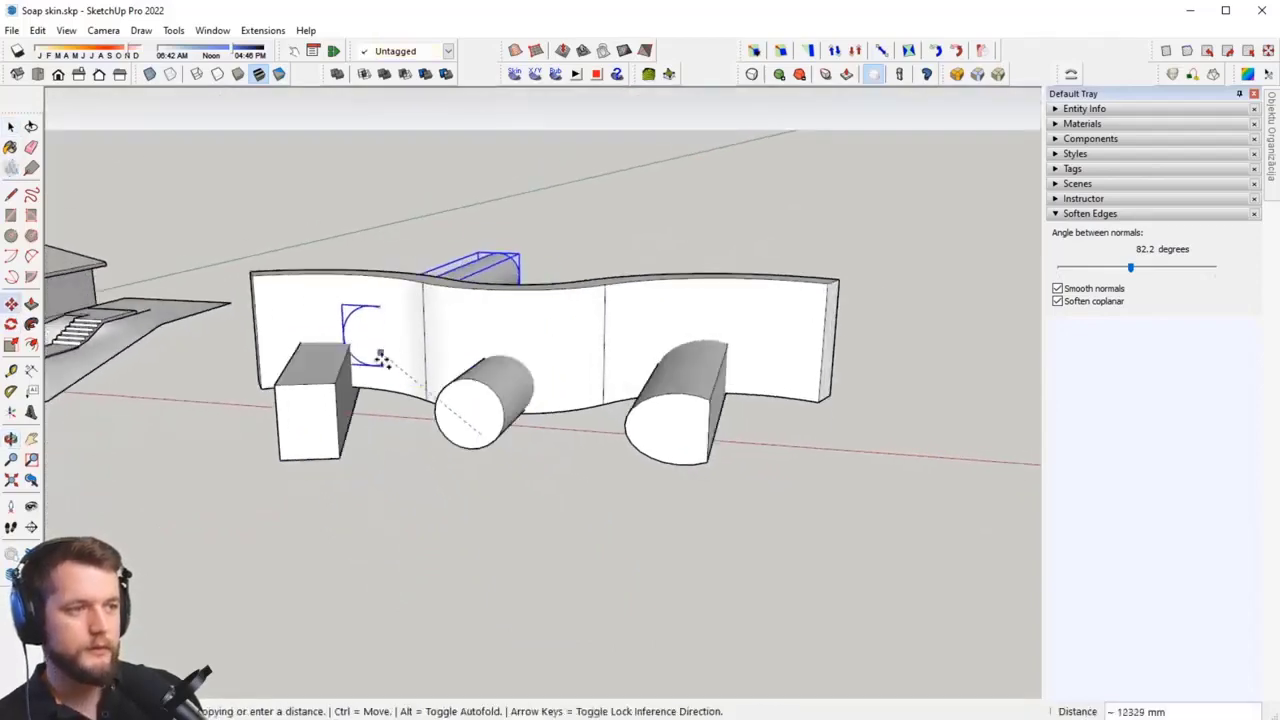
middle_drag(413, 338, 674, 283)
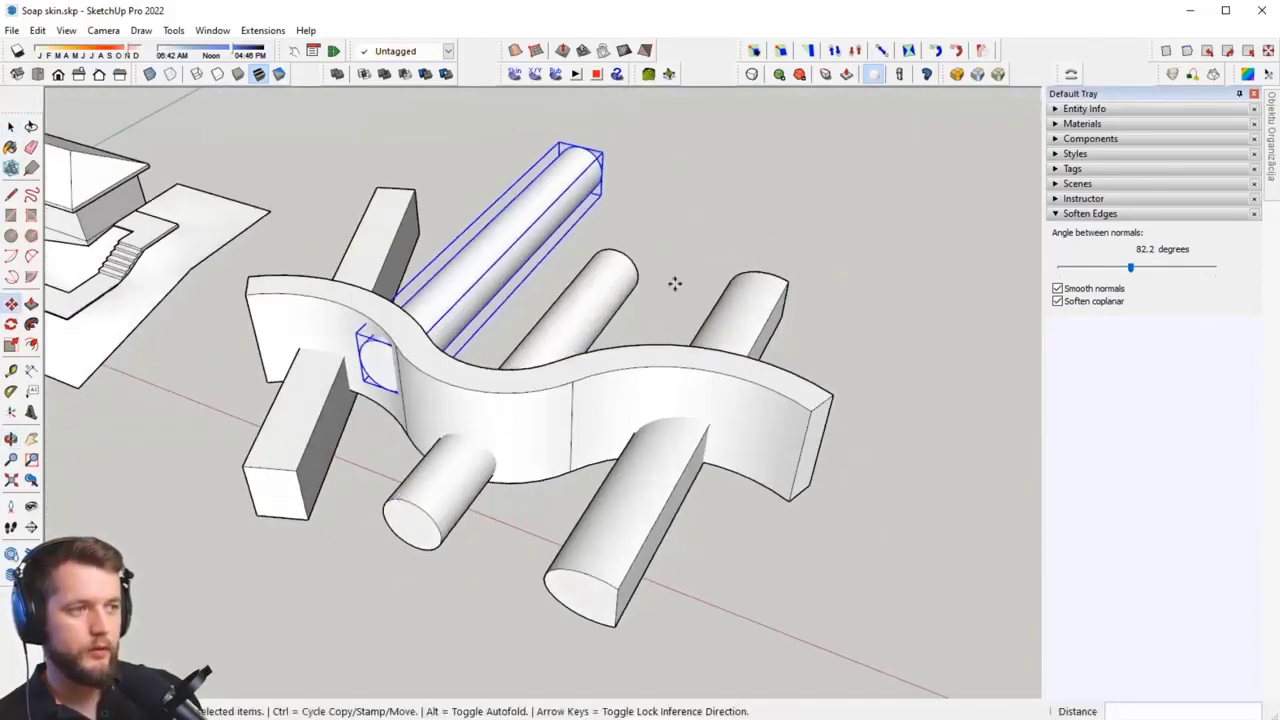
middle_drag(585, 363, 714, 451)
key(space)
click(742, 562)
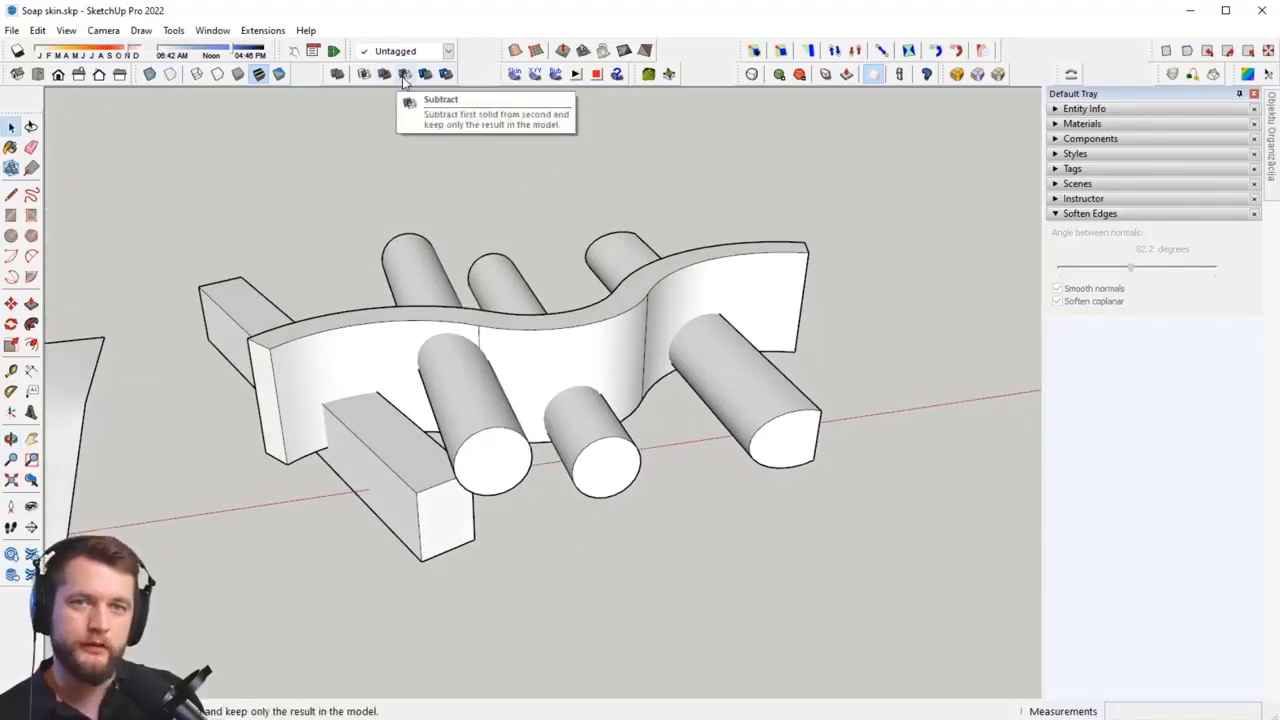
Step: Subtract the square bar from the wavy wall with the Subtract solid tool
click(404, 75)
middle_drag(318, 617, 369, 456)
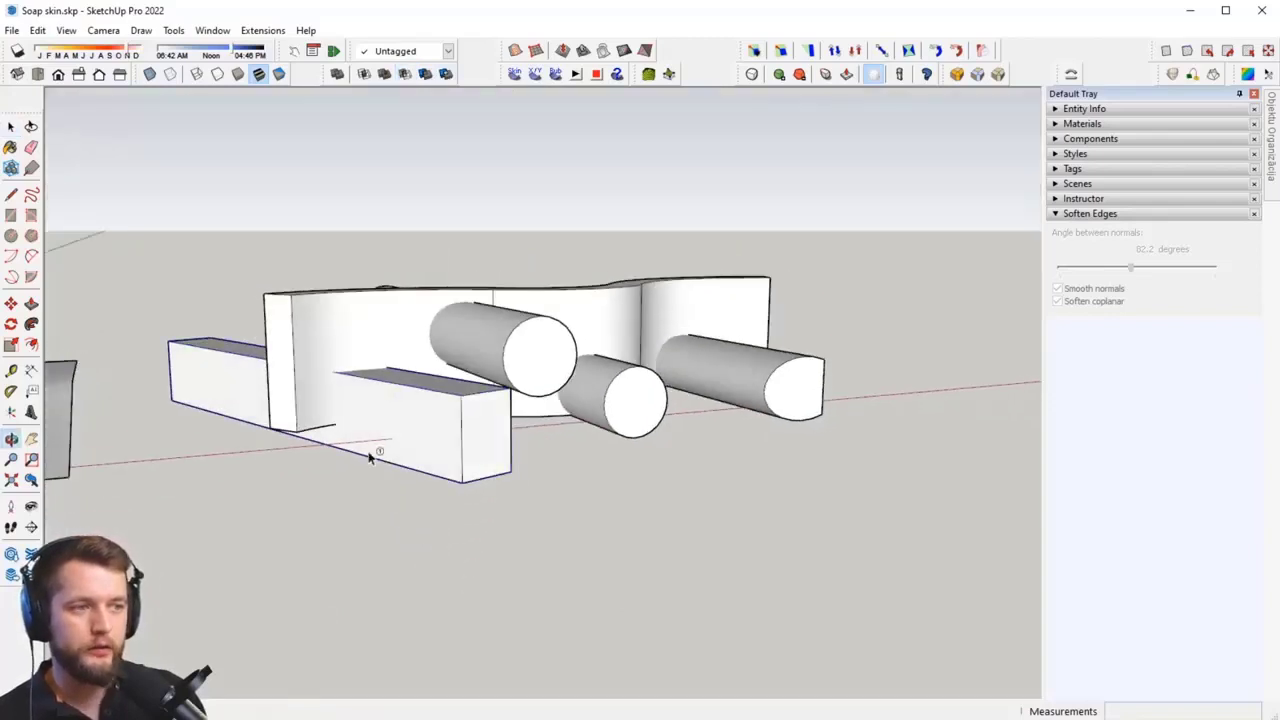
click(430, 432)
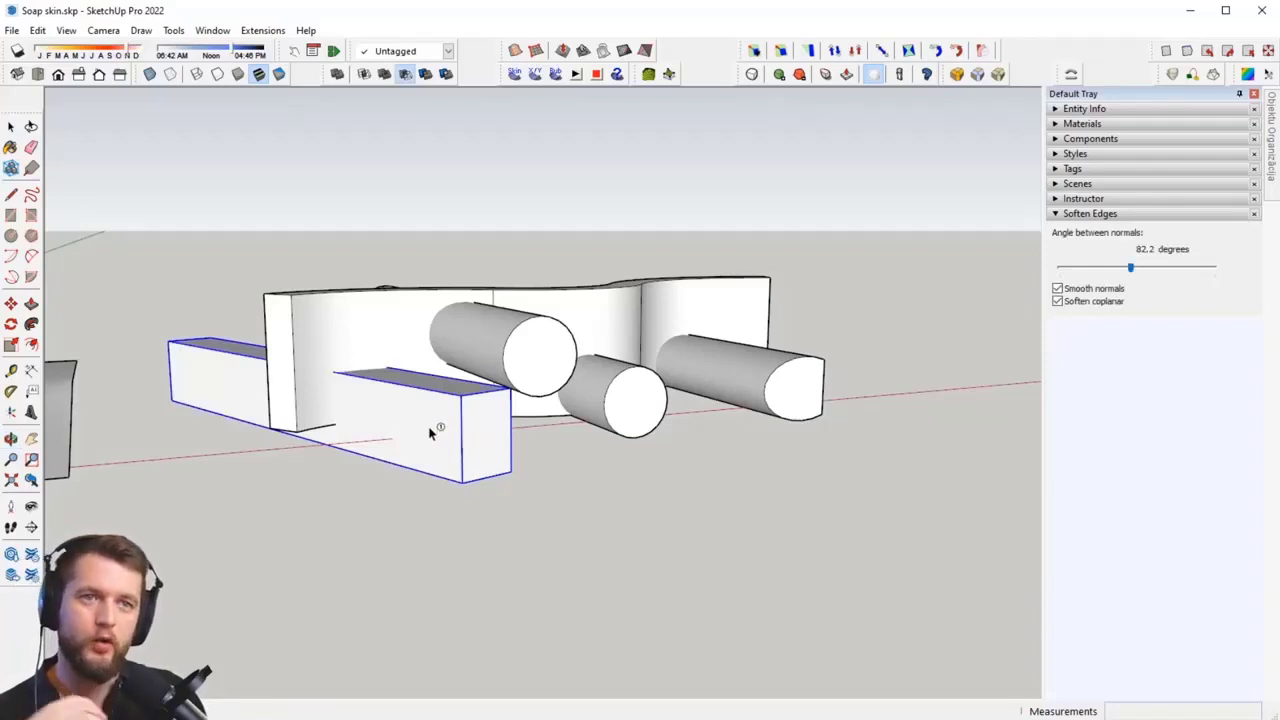
click(338, 320)
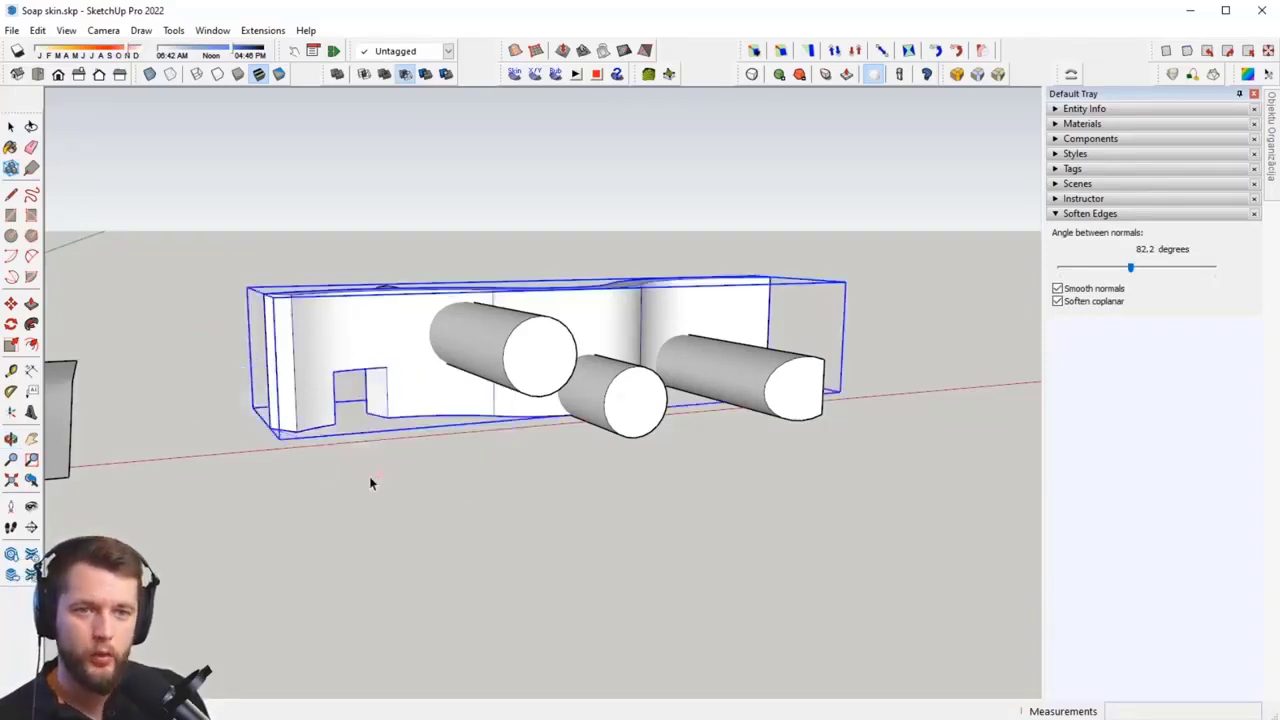
Step: Subtract the higher round bar, the lower round bar and the cut-ellipse bar from the wavy wall with the Subtract solid tool
middle_drag(340, 410, 408, 566)
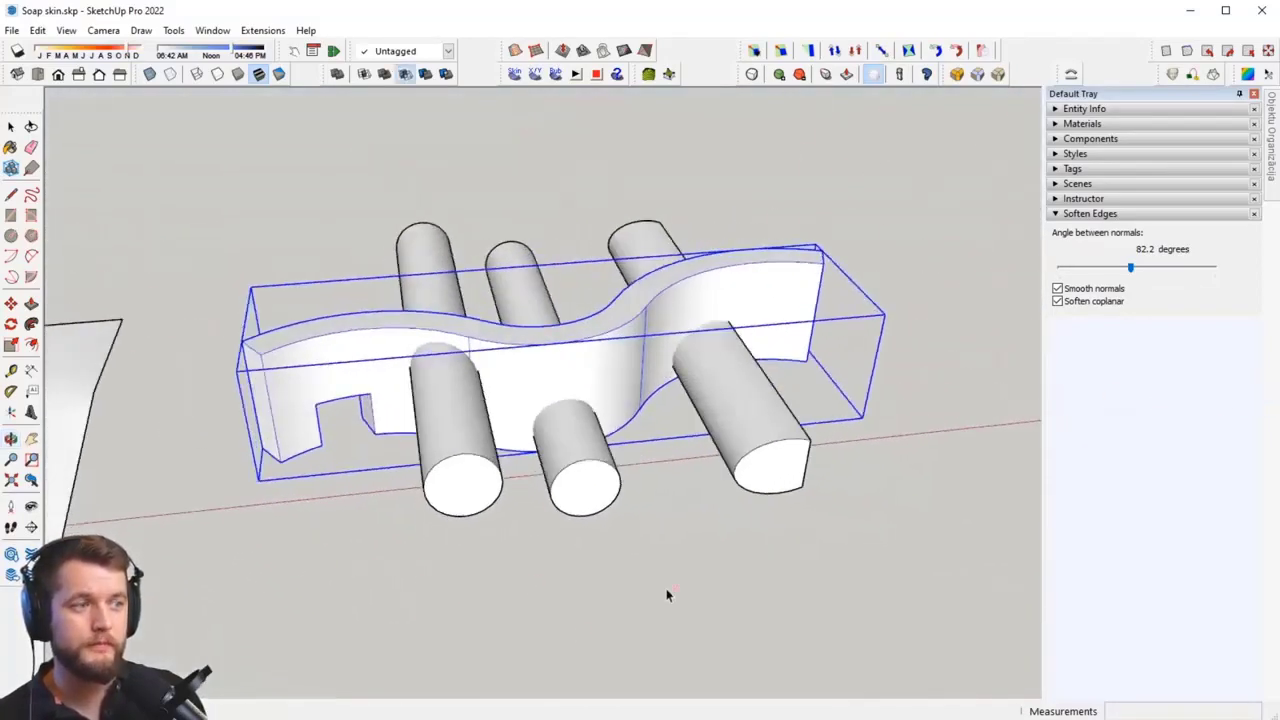
click(478, 576)
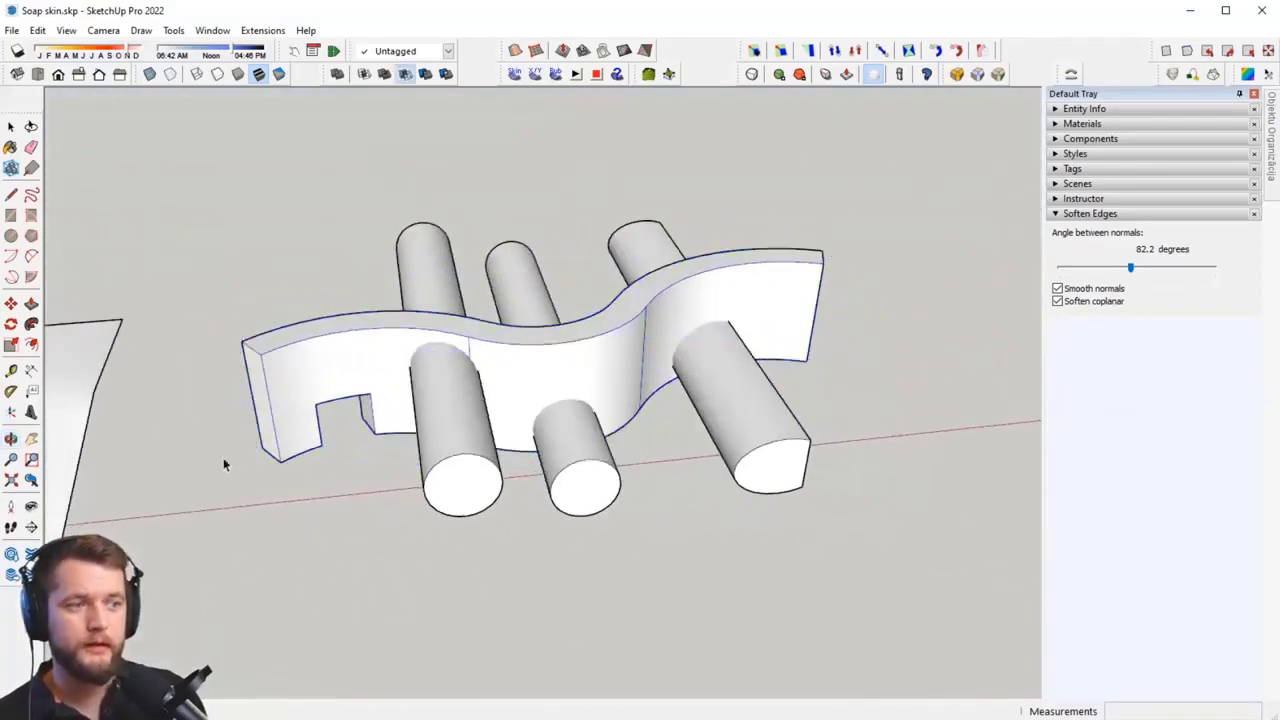
click(457, 455)
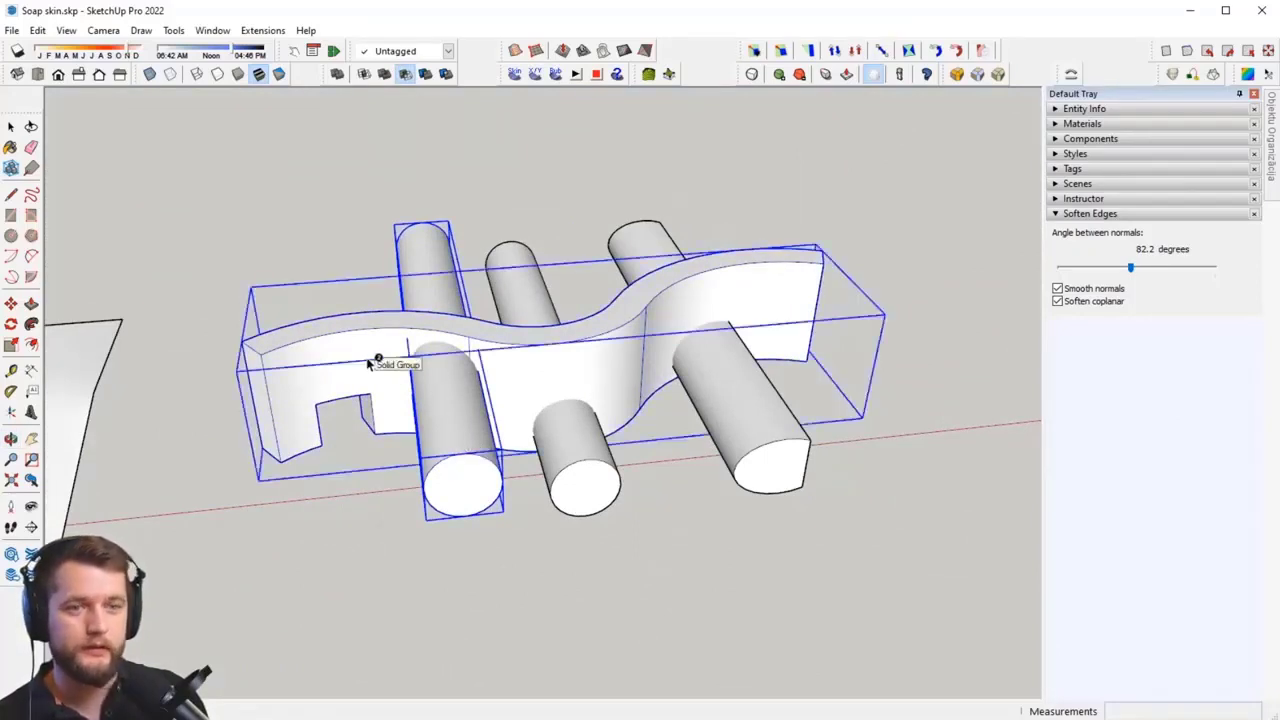
click(372, 366)
click(595, 476)
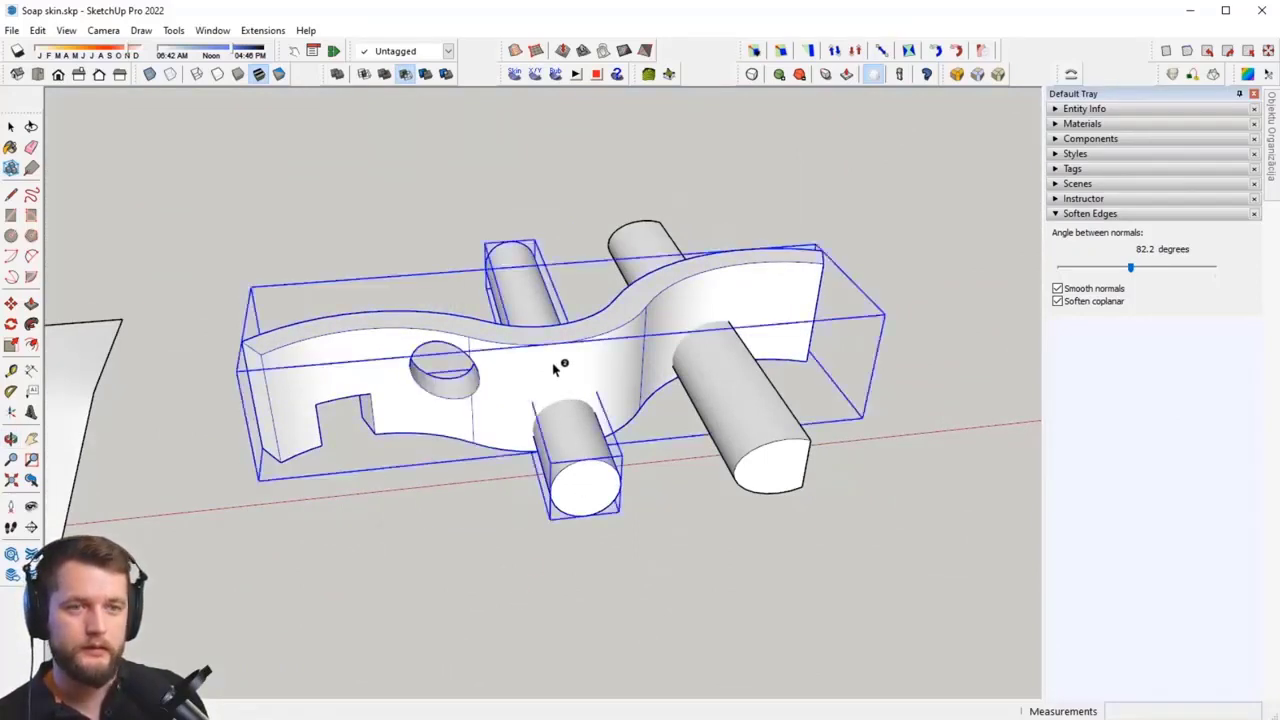
click(560, 362)
click(740, 440)
click(654, 354)
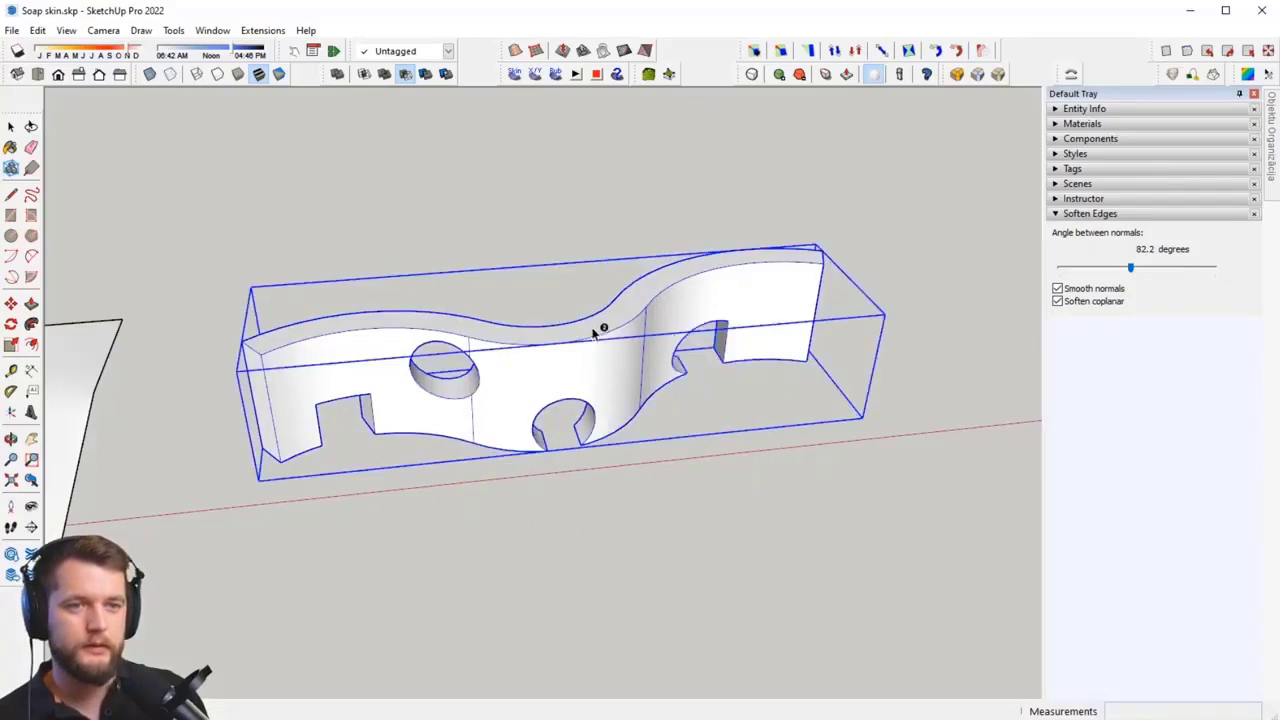
middle_drag(597, 329, 796, 264)
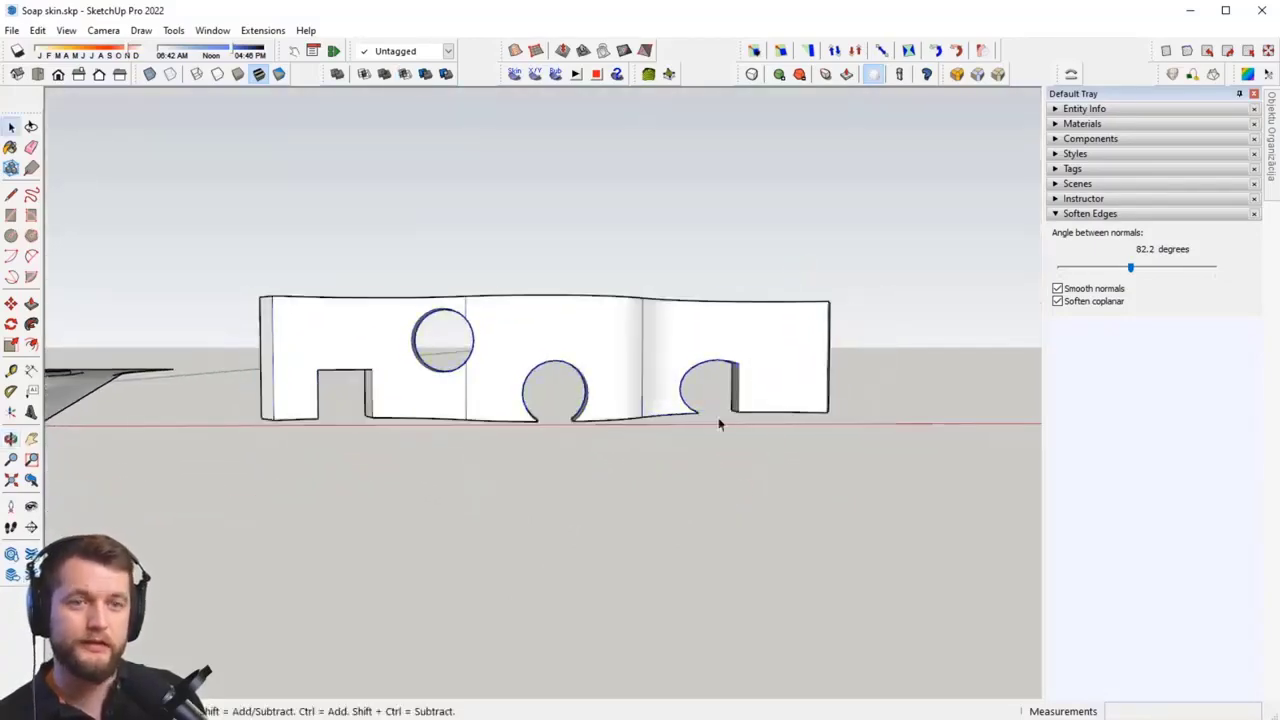
middle_drag(720, 420, 712, 476)
key(space)
Step: Draw a long rectangle on the ground in front of the wavy wall, starting on the red axis and longer than the wall
key(r)
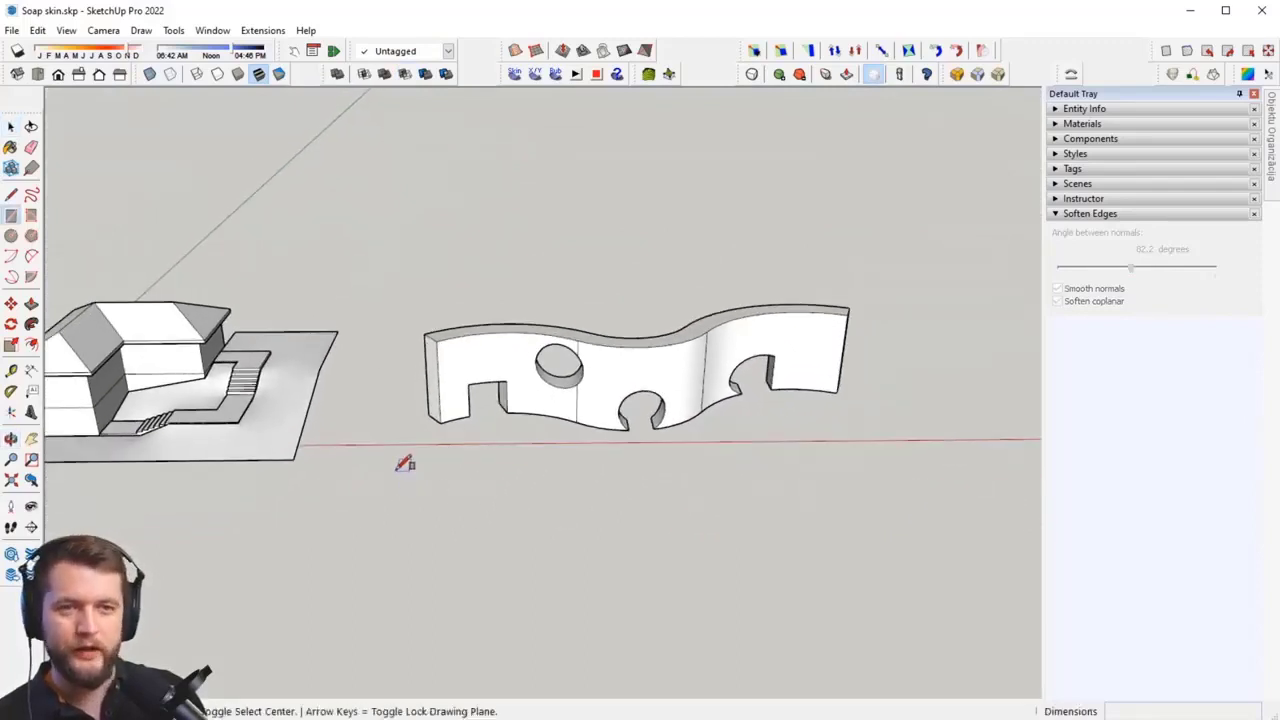
click(360, 447)
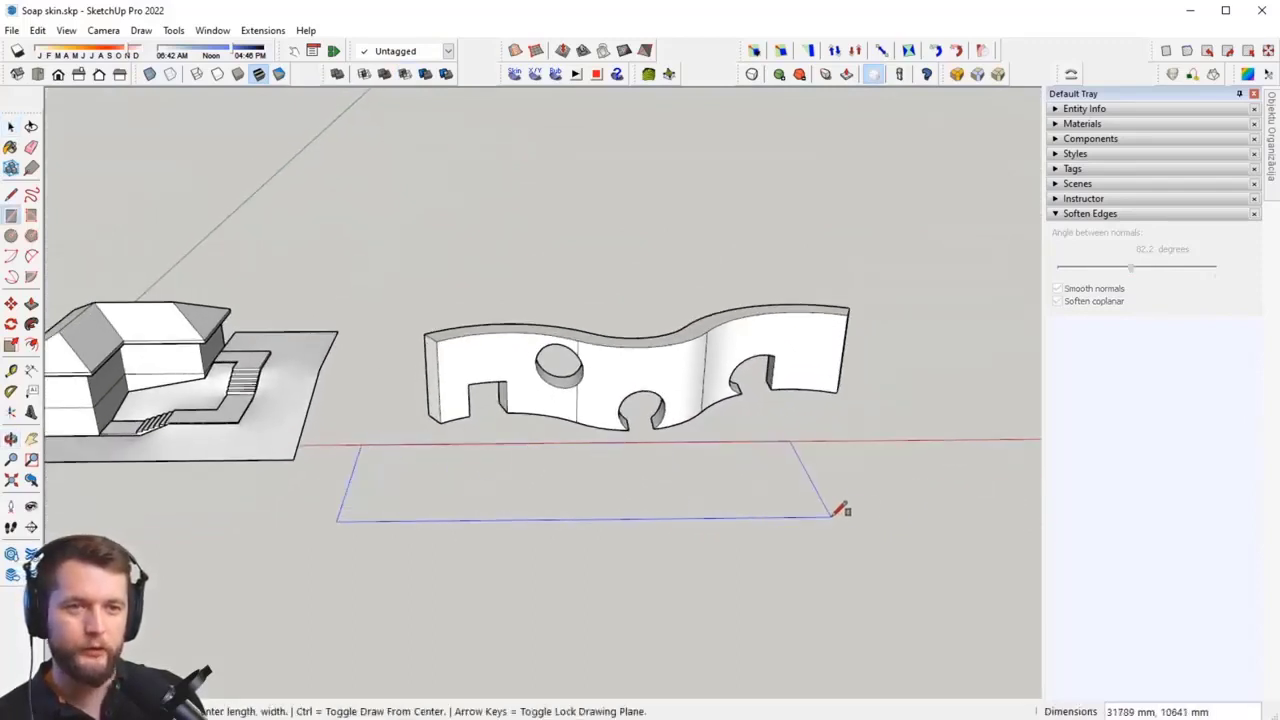
click(978, 524)
middle_drag(978, 524, 900, 537)
Step: Draw three connected arcs as a smooth wavy line across the rectangle, from one short edge to the other
key(a)
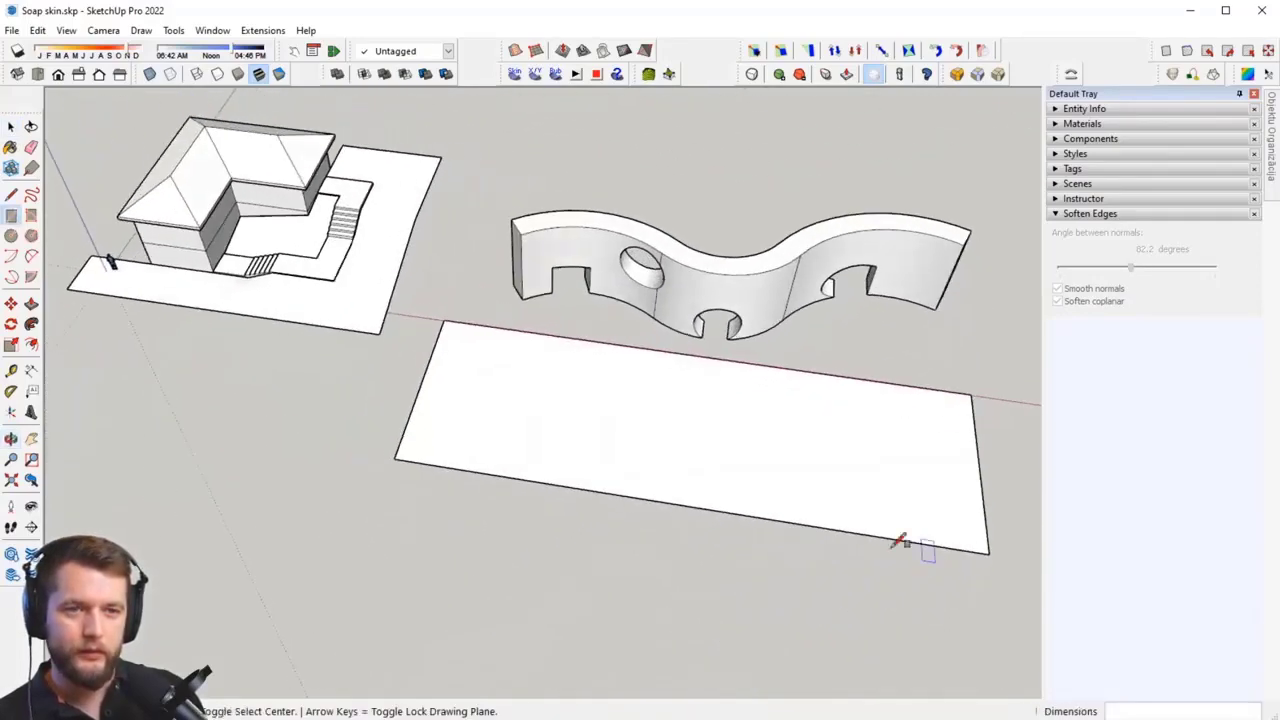
click(411, 407)
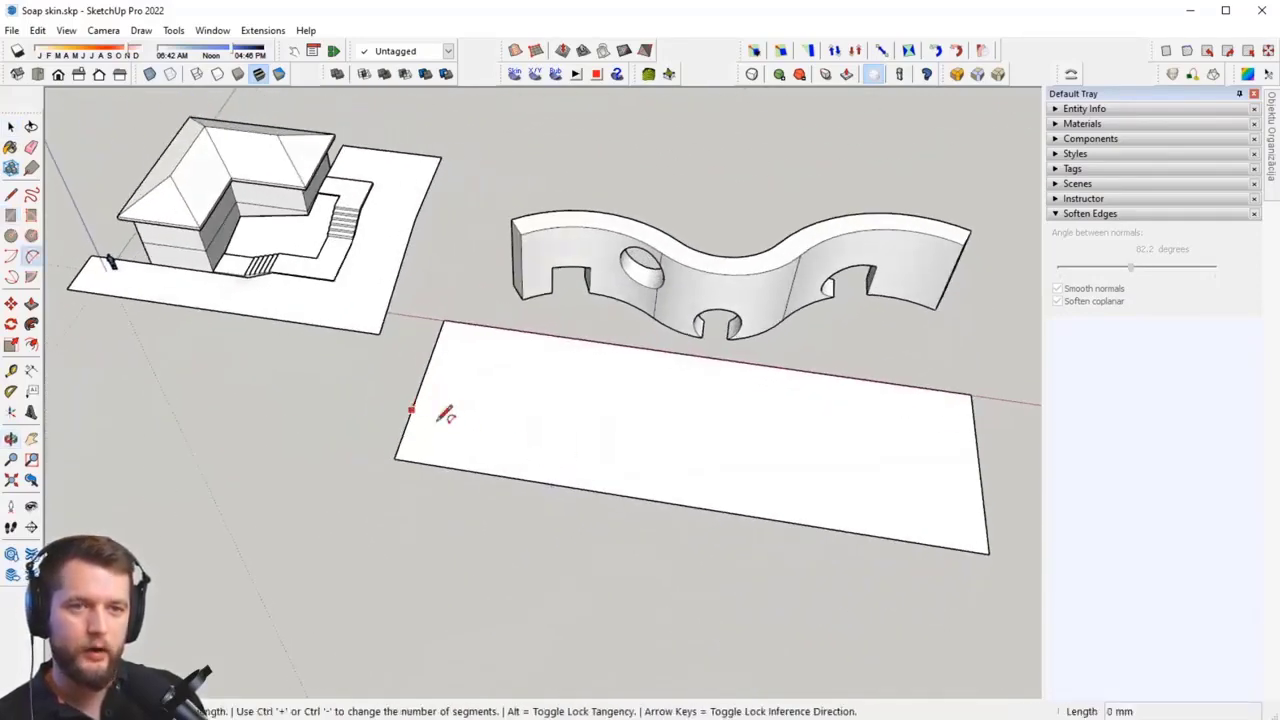
click(701, 412)
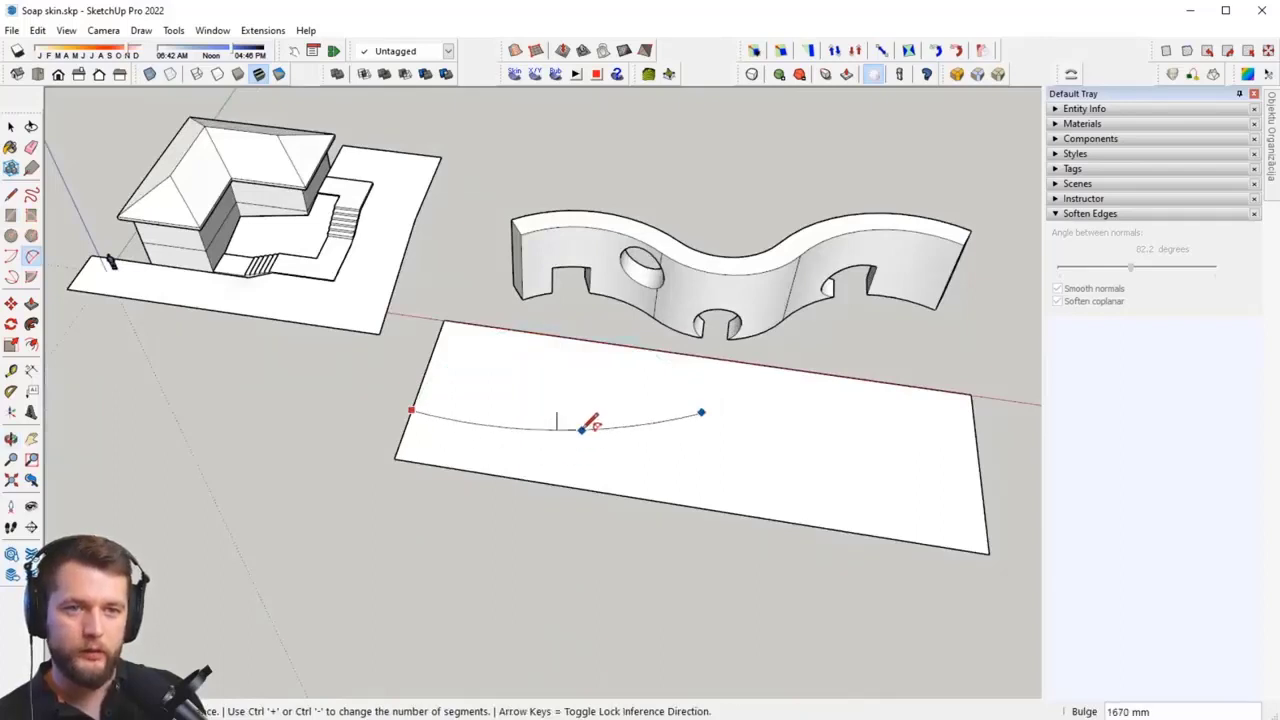
click(584, 426)
click(701, 412)
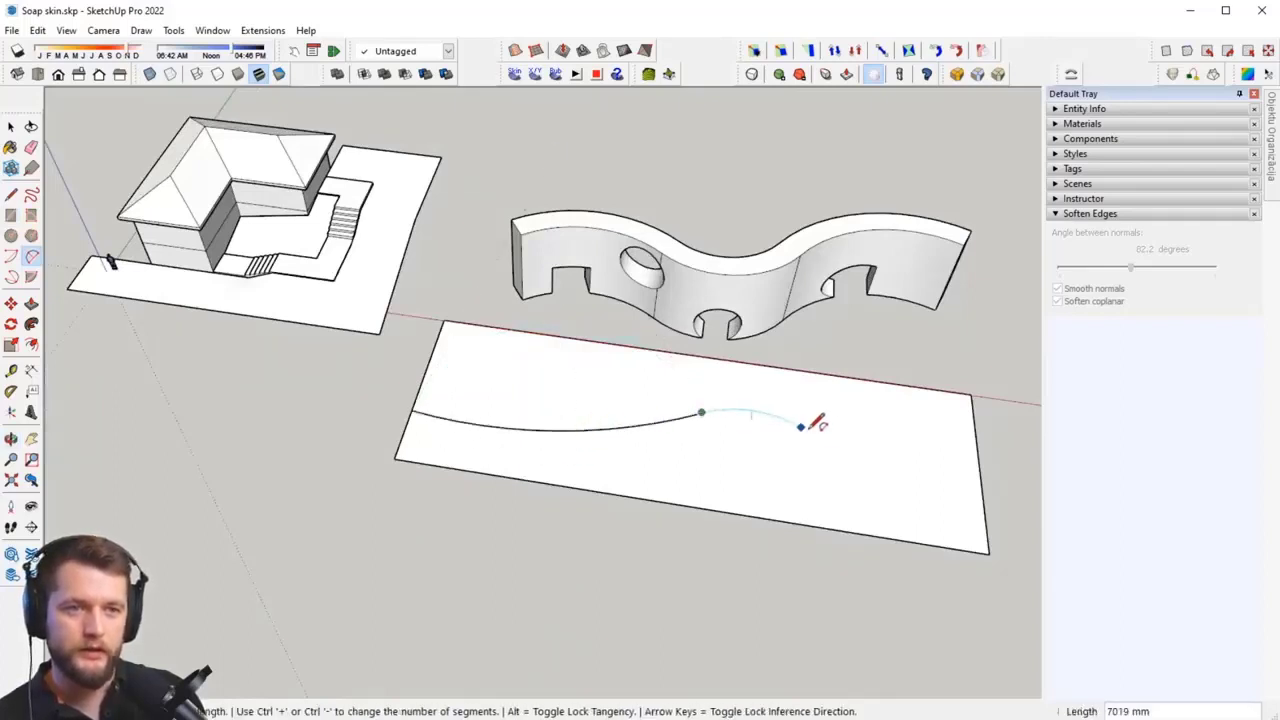
click(840, 431)
double_click(838, 430)
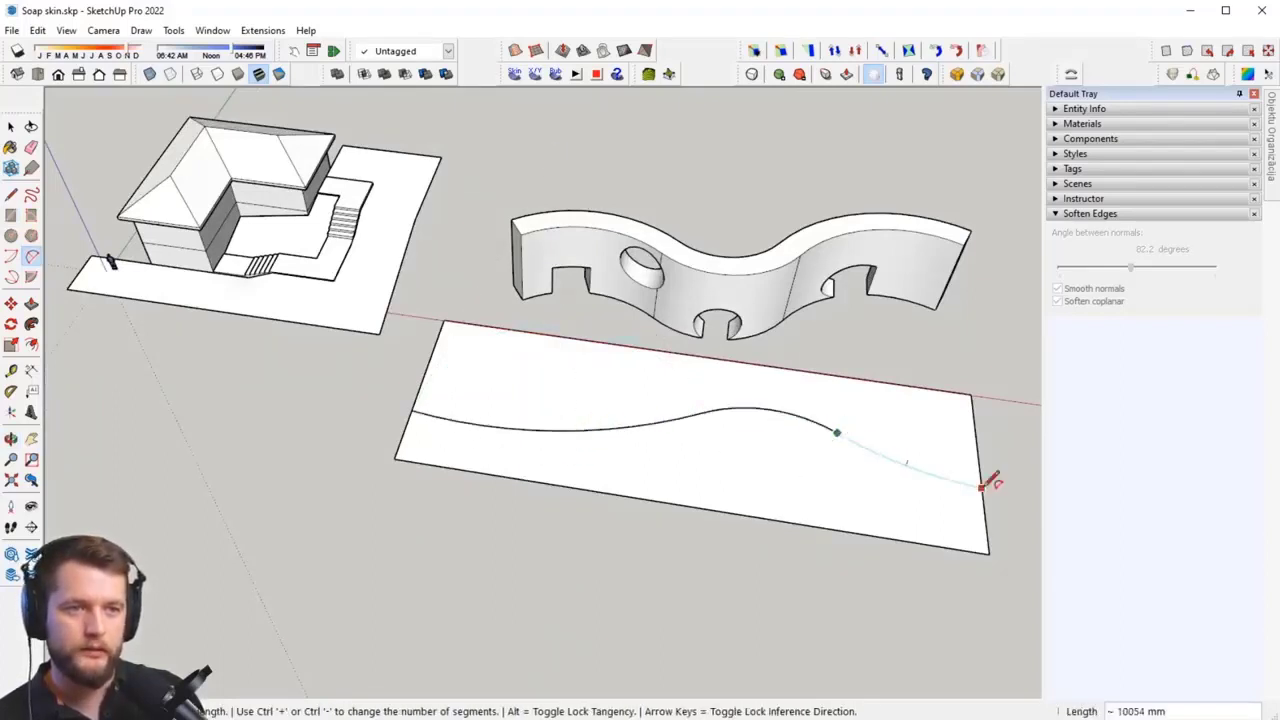
click(982, 485)
click(990, 483)
middle_drag(990, 483, 960, 540)
Step: Erase the rectangle's outer edges on the side of the wavy line away from the wall, and undo the erasing
key(e)
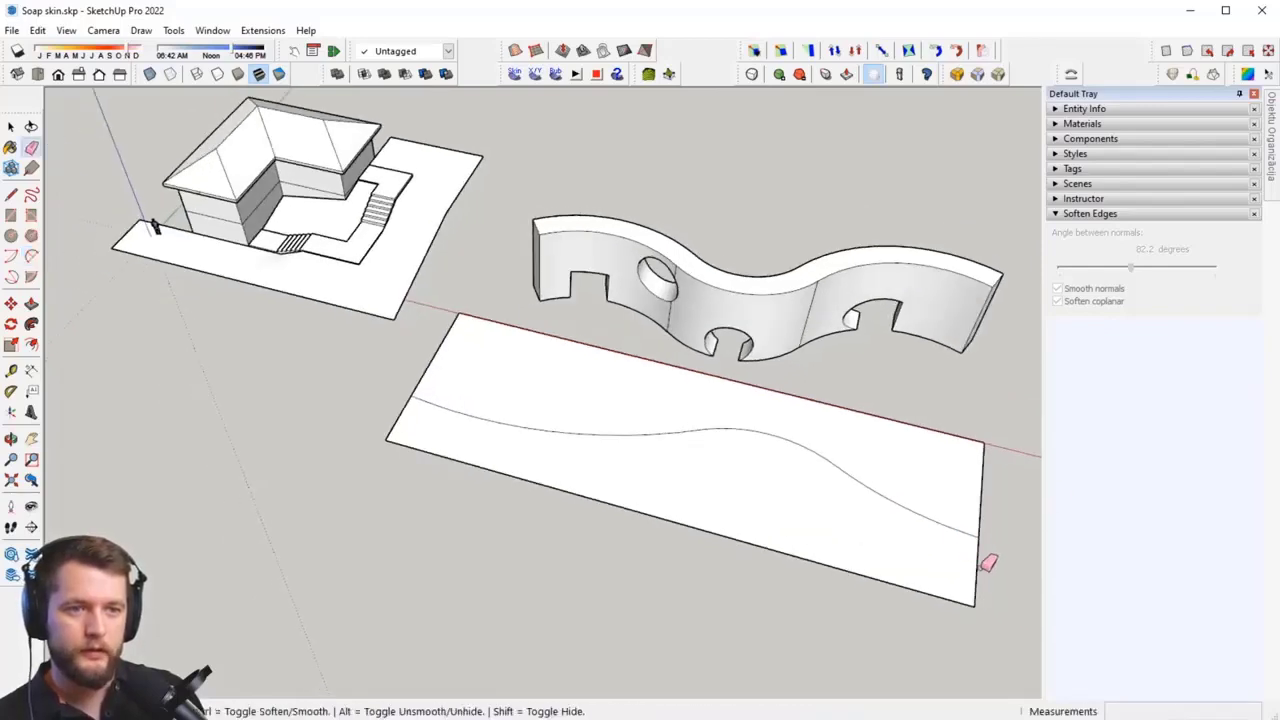
mouse_move(621, 497)
mouse_down()
mouse_move(337, 423)
mouse_move(297, 430)
mouse_up()
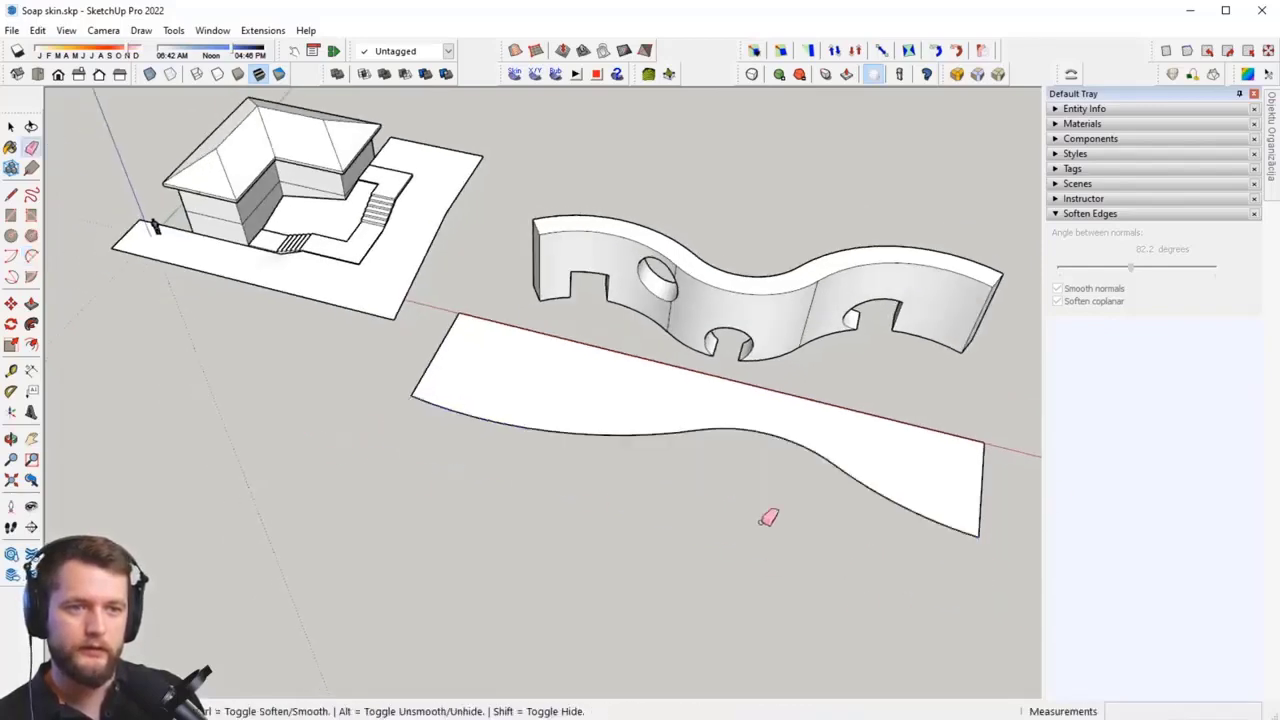
mouse_move(766, 517)
middle_down()
mouse_move(491, 457)
mouse_move(668, 465)
middle_up()
key(ctrl+z)
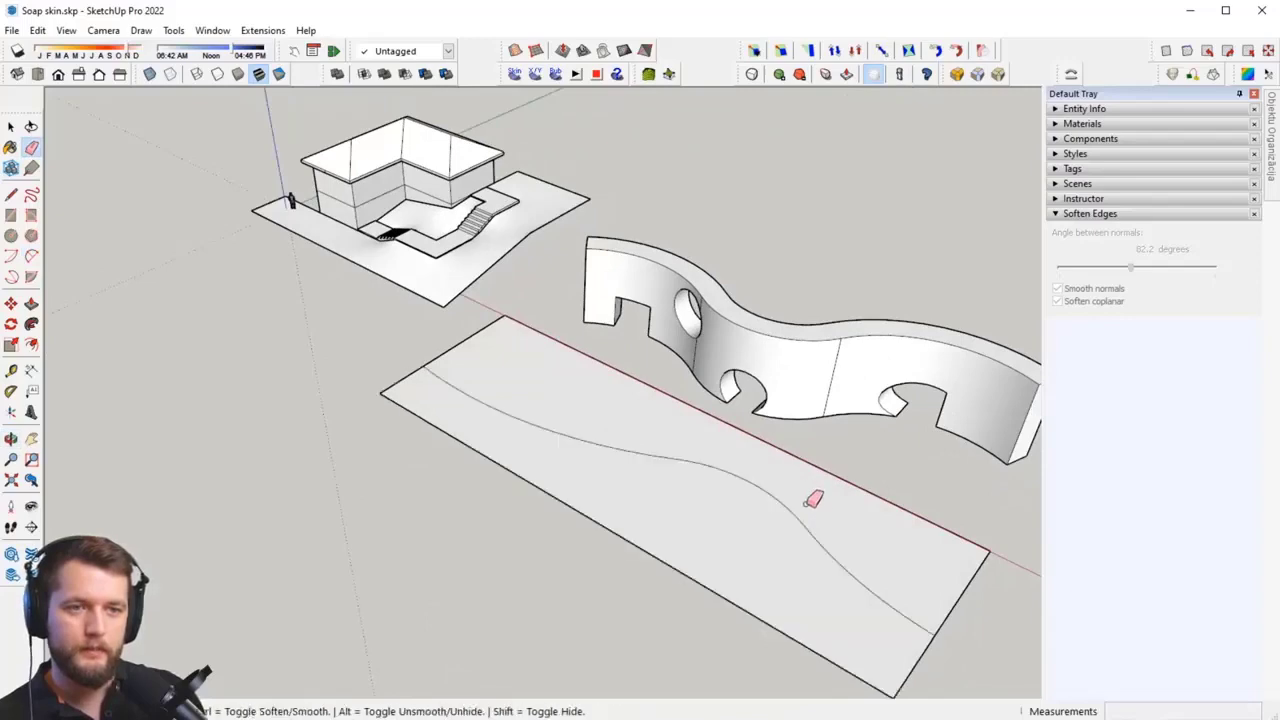
Step: Erase the rectangle's outer edges between the wavy line and the wall, keeping the face on the other side
middle_drag(814, 494, 980, 471)
drag(990, 462, 820, 432)
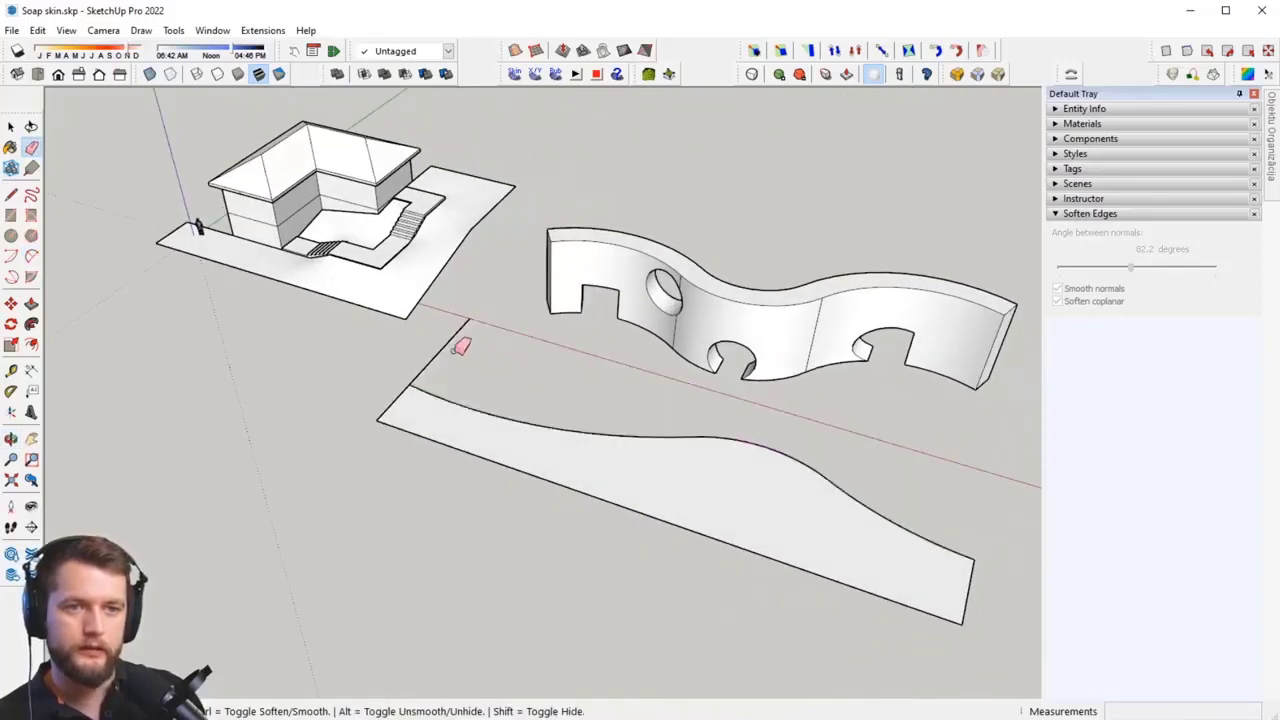
mouse_move(460, 346)
middle_down()
mouse_move(651, 449)
mouse_move(377, 354)
middle_up()
Step: Rotate the wavy-edged face upright about its short end so the straight edge is on top and the wavy edge below
key(space)
click(513, 511)
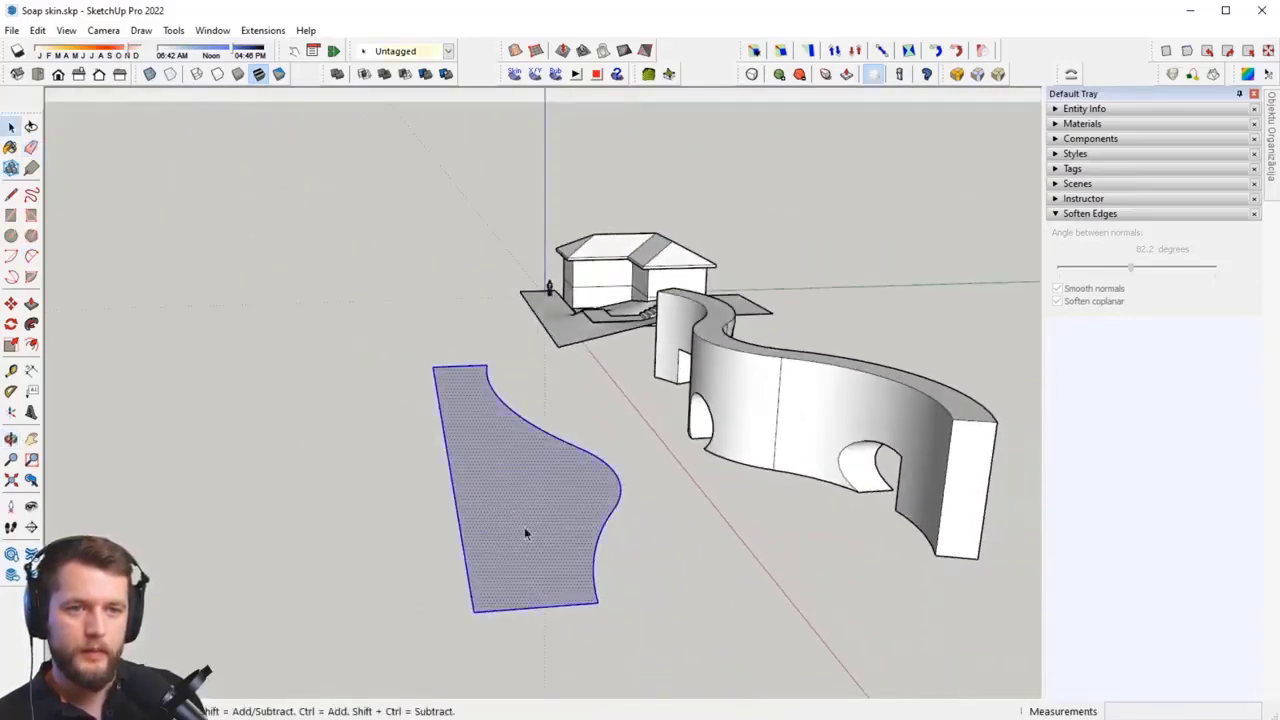
middle_drag(524, 527, 557, 537)
key(q)
click(575, 552)
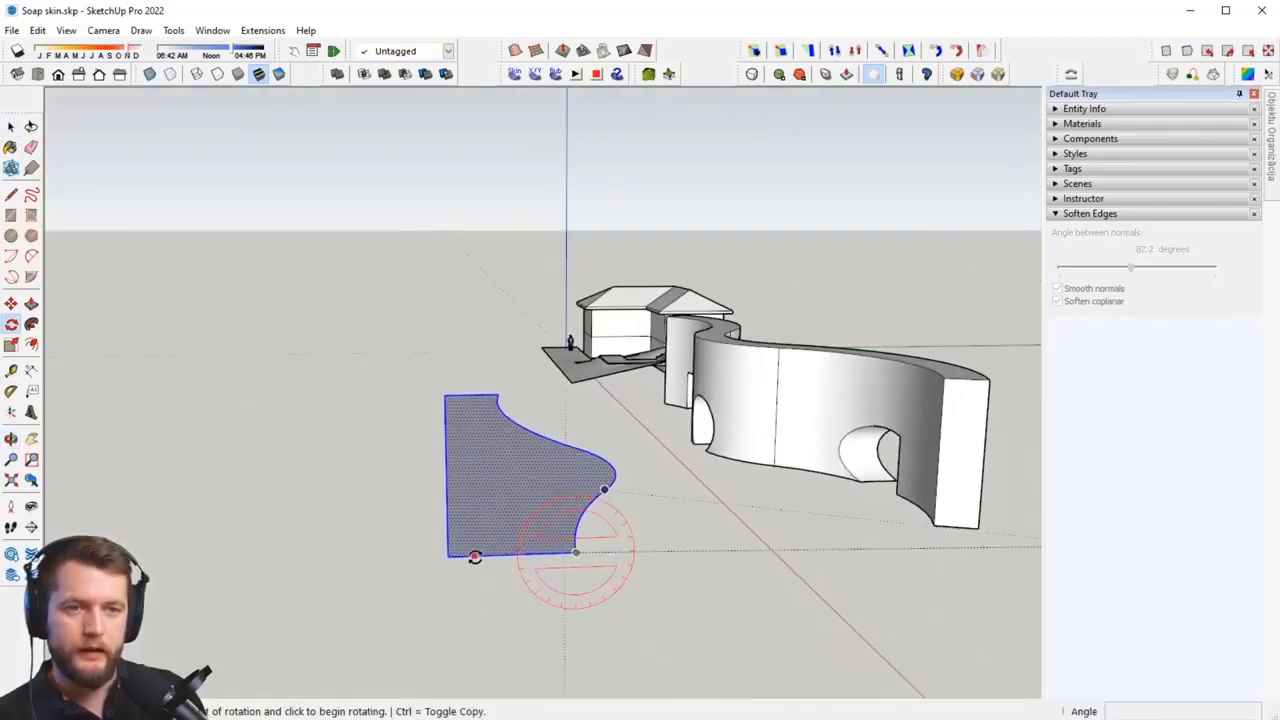
click(474, 556)
click(588, 490)
middle_drag(588, 490, 468, 491)
Step: Extrude the upright face with Push/Pull past the far side of the wavy wall and make the resulting block a group
key(p)
click(460, 480)
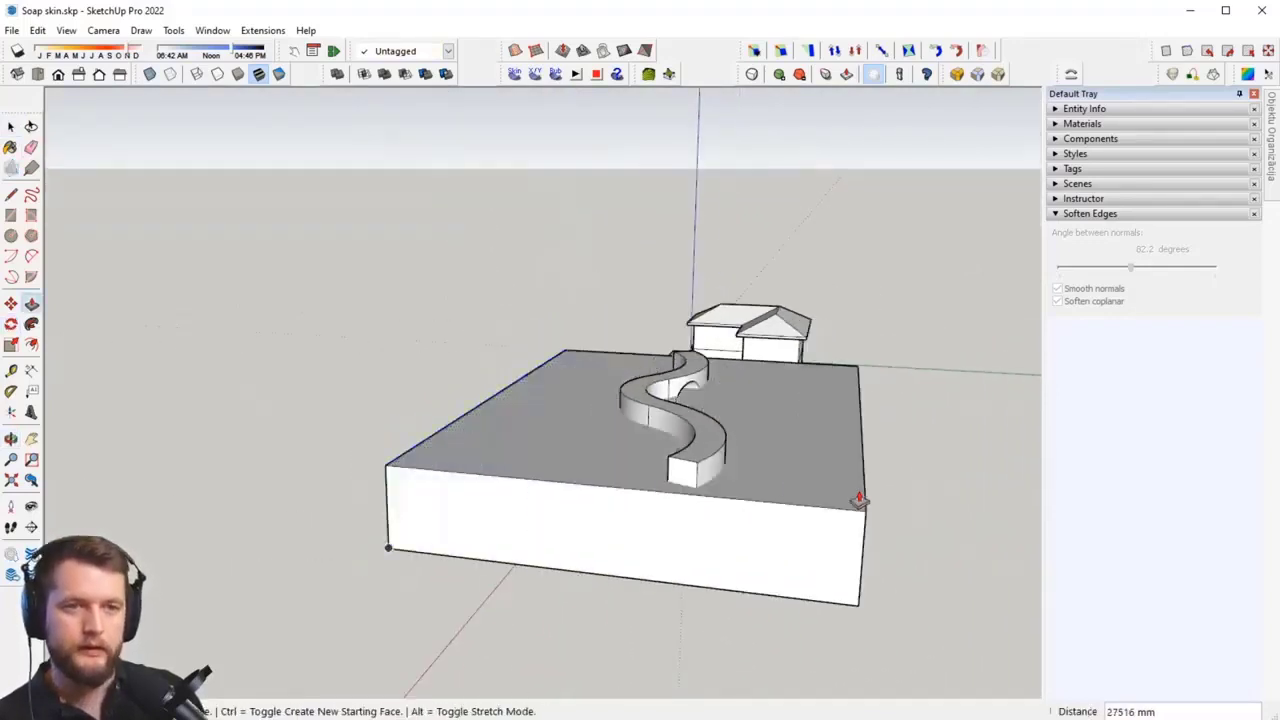
click(891, 502)
key(space)
triple_click(808, 518)
right_click(810, 519)
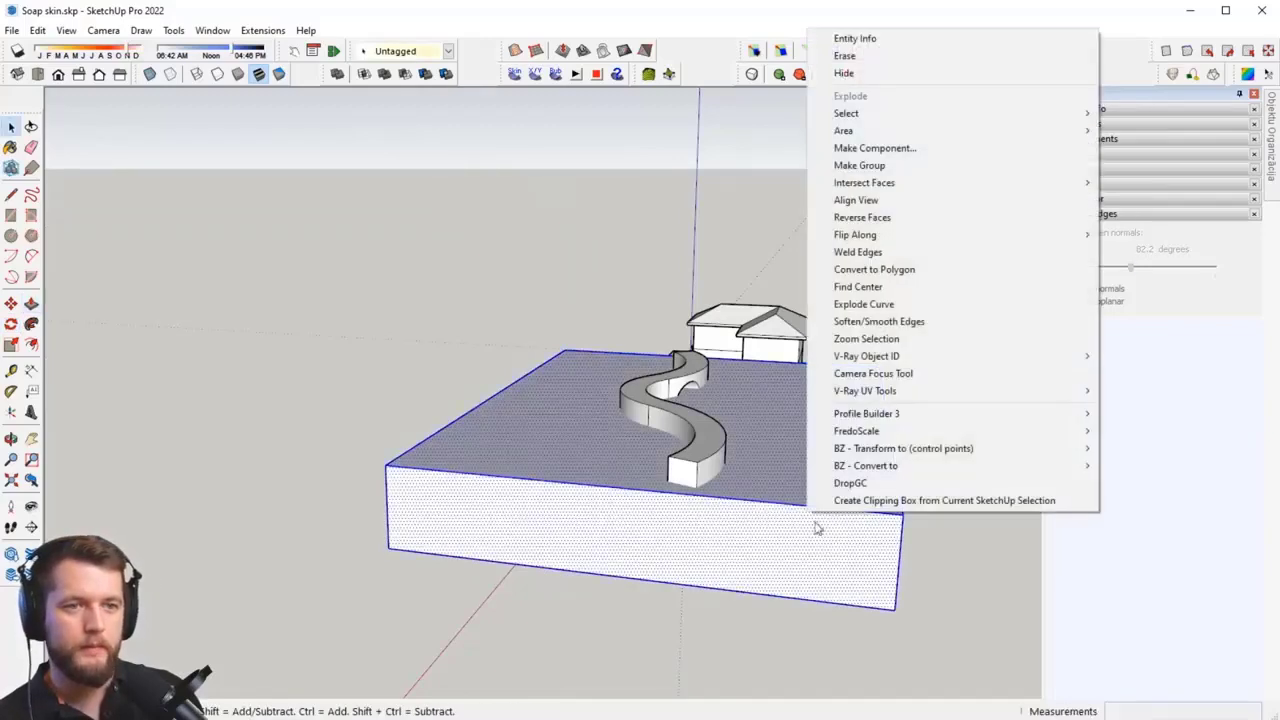
click(860, 165)
Step: Raise the block group by about 5.5 m and lower it slightly so its wavy underside crosses the wall's height
middle_drag(860, 165, 368, 426)
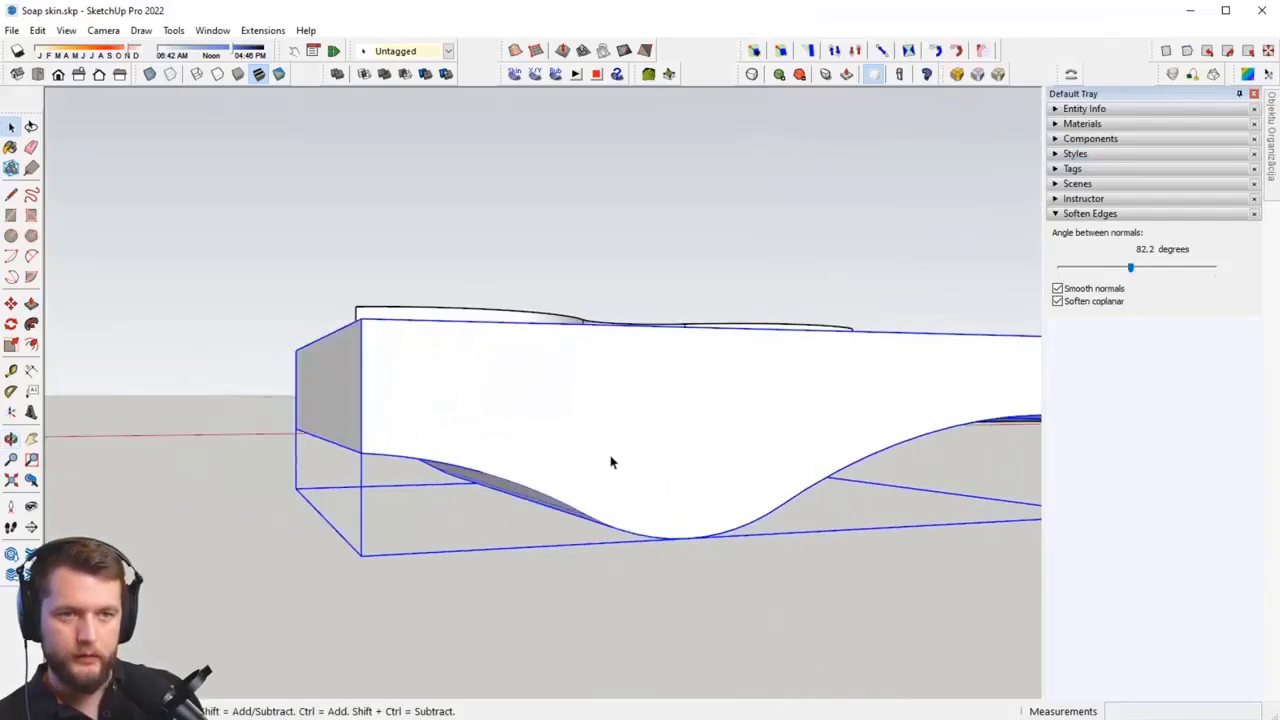
key(m)
click(713, 463)
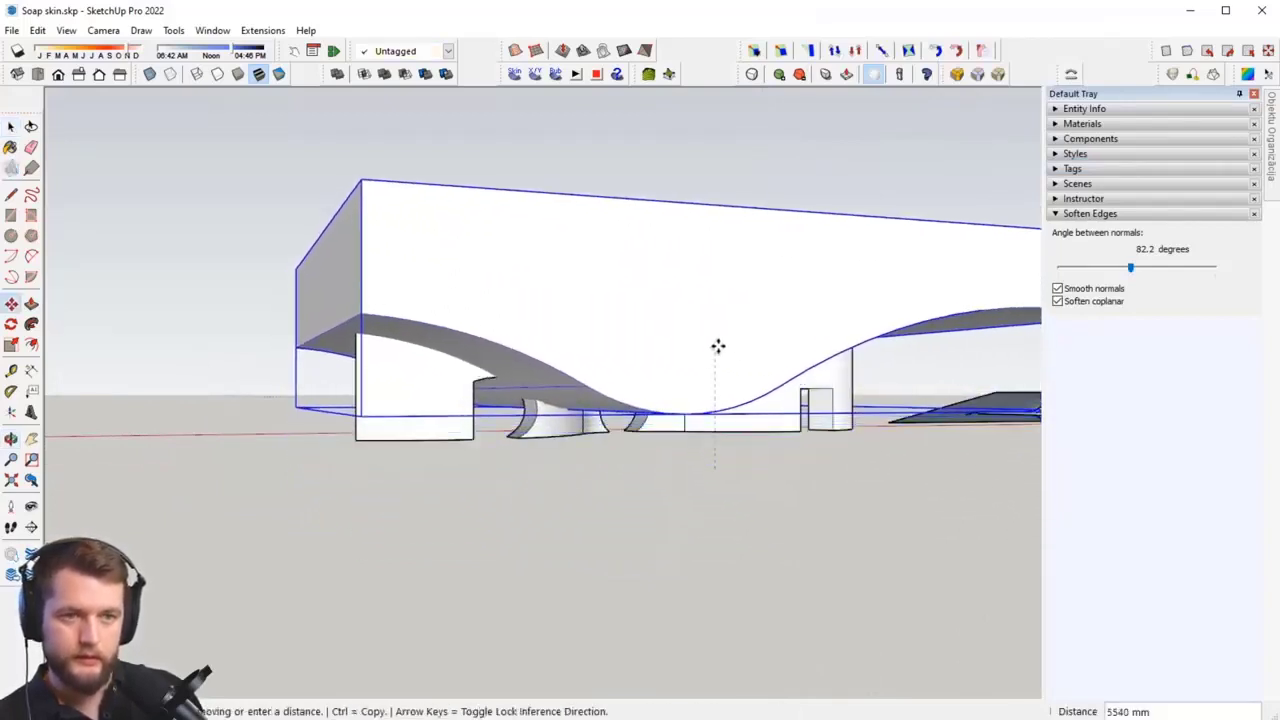
click(720, 343)
middle_drag(720, 343, 577, 275)
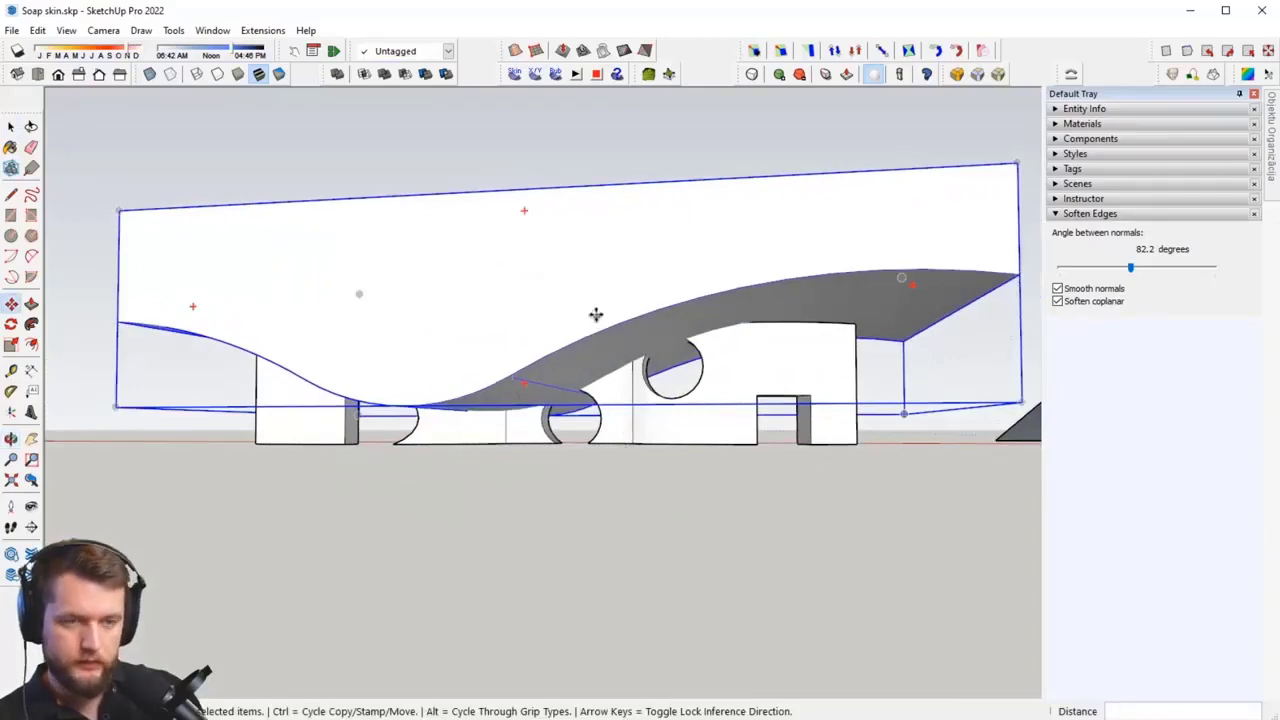
click(594, 316)
click(600, 333)
middle_drag(600, 333, 471, 397)
key(space)
click(567, 482)
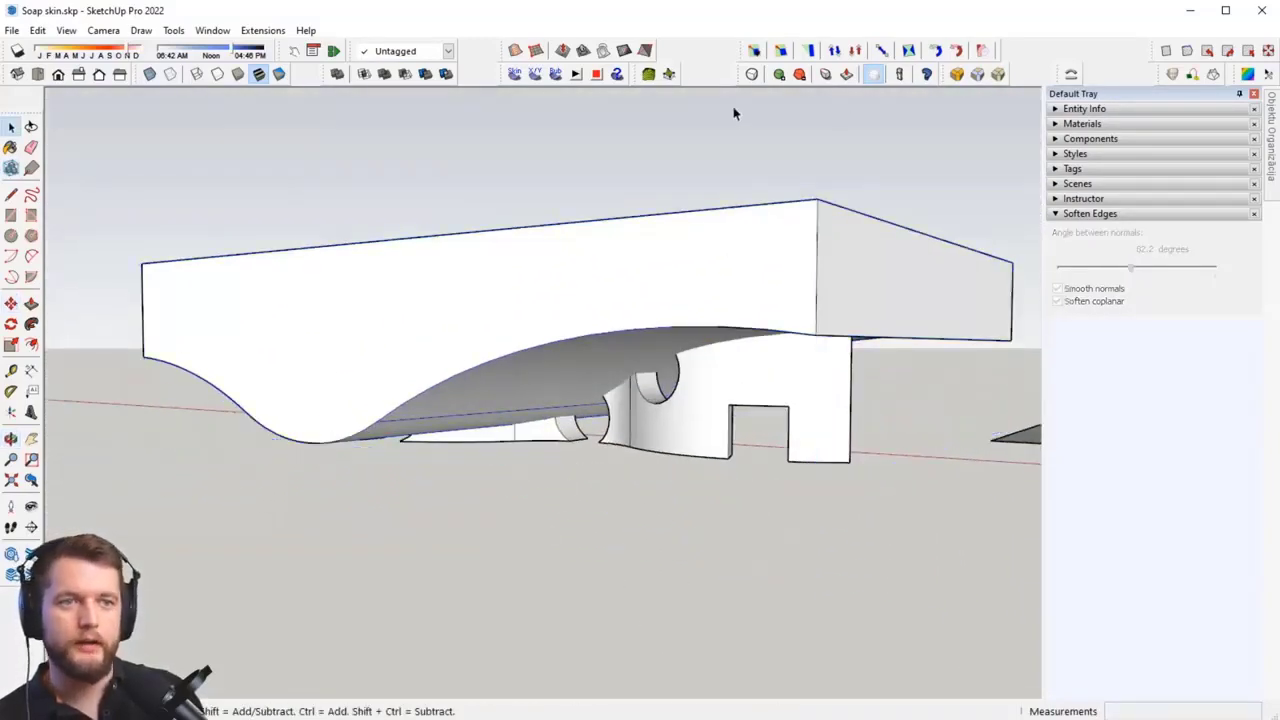
Step: Subtract the wavy-bottomed block from the wall with the Subtract solid tool
click(405, 75)
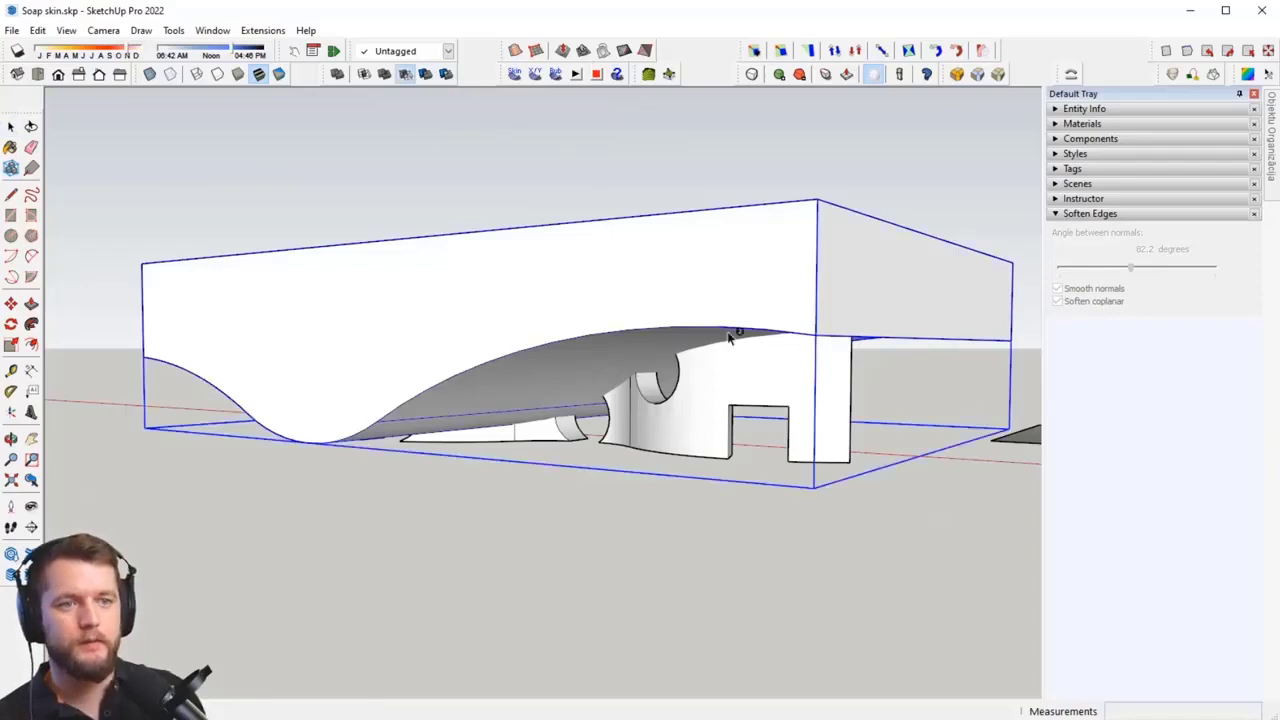
click(800, 423)
middle_drag(800, 423, 906, 530)
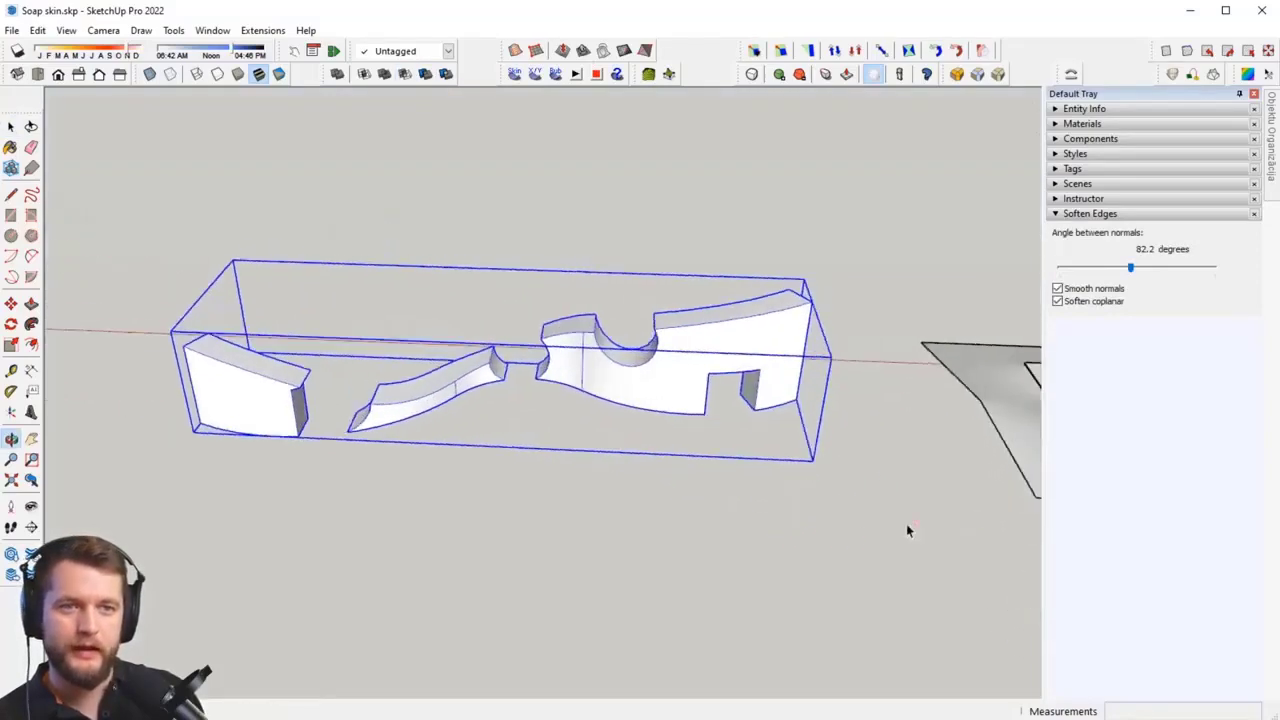
key(space)
Step: Examine the cut wall pieces and their wavy top surface from several angles
middle_drag(595, 491, 651, 477)
scroll(651, 477, up, 5)
shift+middle_drag(700, 409, 800, 455)
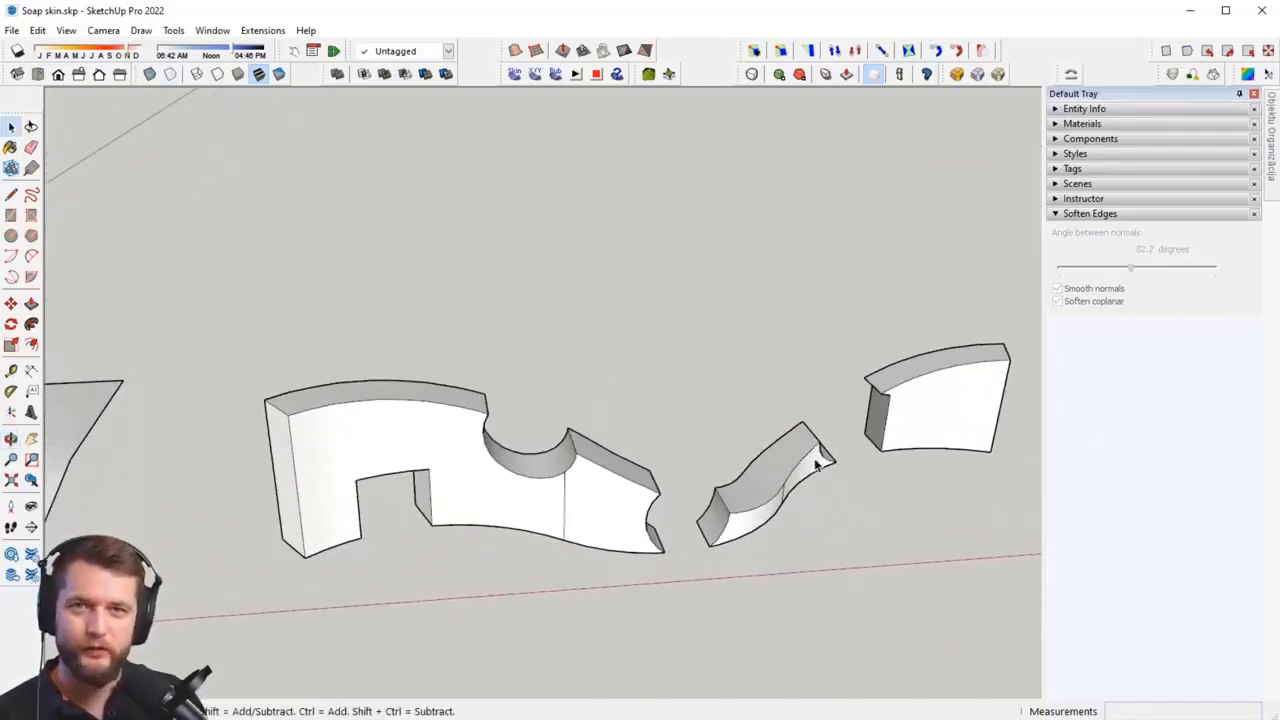
middle_drag(815, 463, 698, 388)
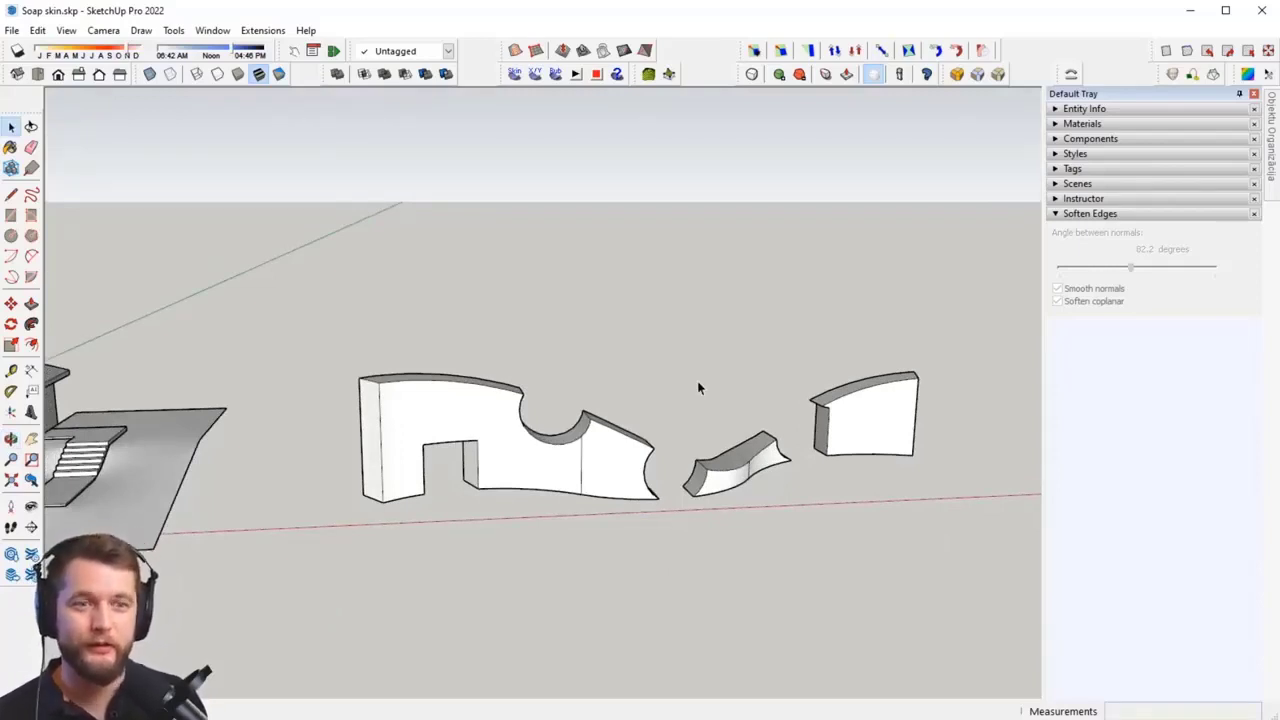
middle_drag(688, 357, 679, 416)
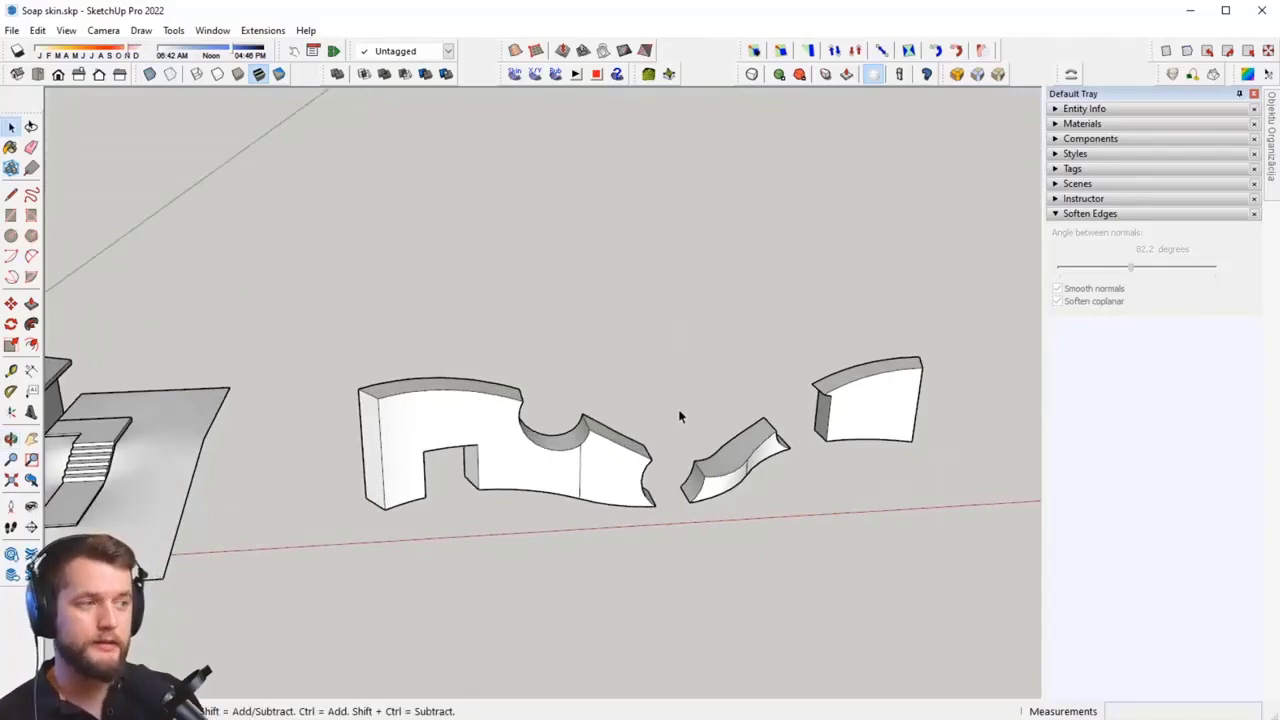
middle_drag(679, 416, 485, 462)
scroll(436, 450, down, 2)
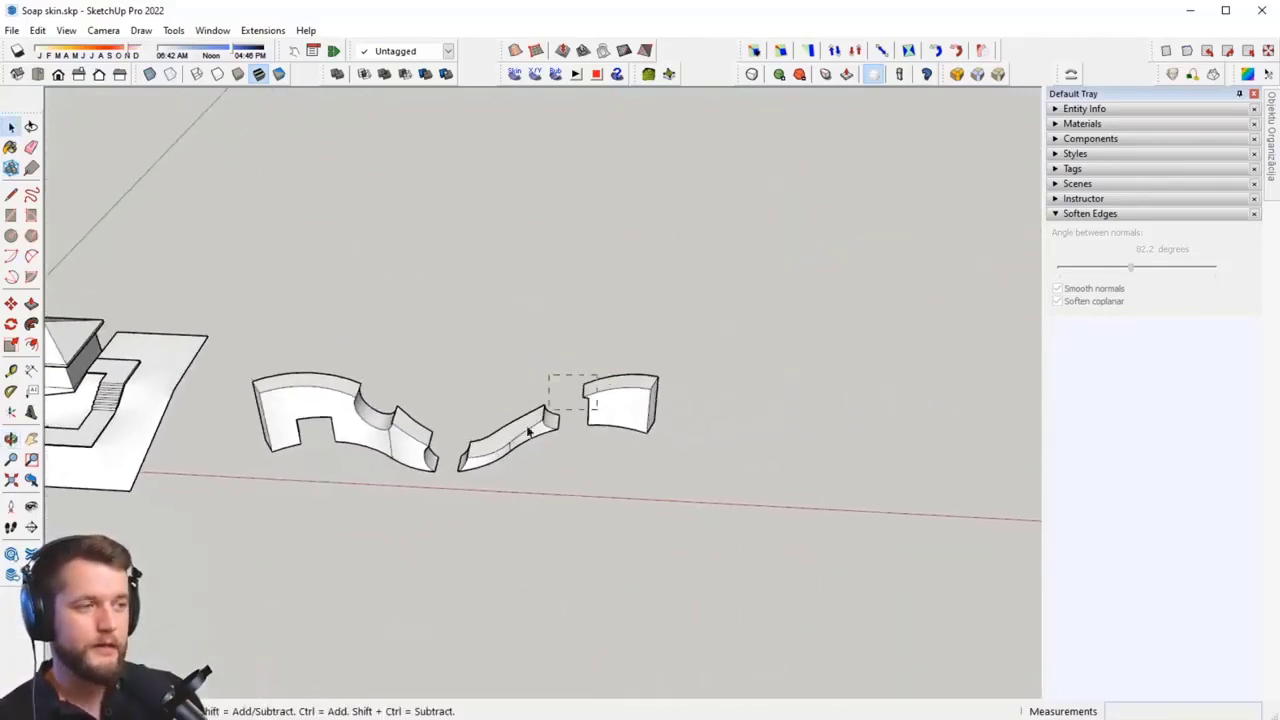
click(528, 428)
click(824, 461)
middle_drag(824, 461, 480, 446)
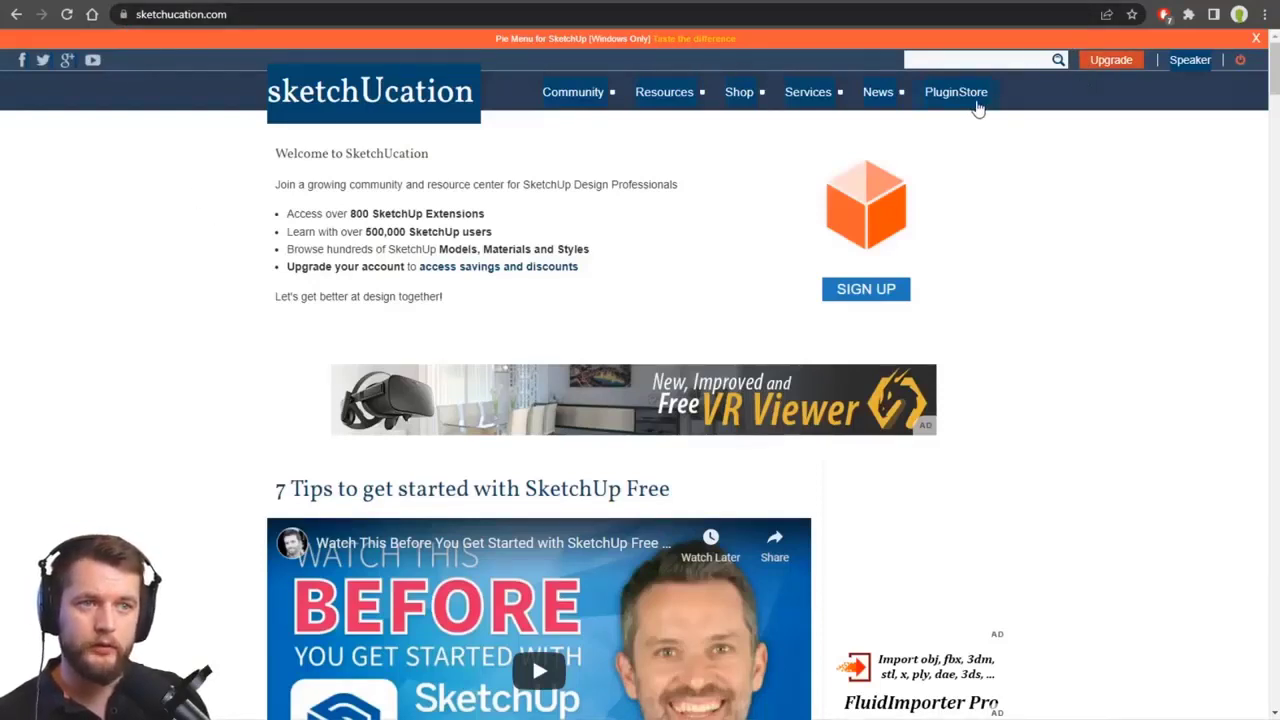
Step: Switch to the web browser, open the SketchUcation PluginStore and sort the plugins by Popular
click(956, 93)
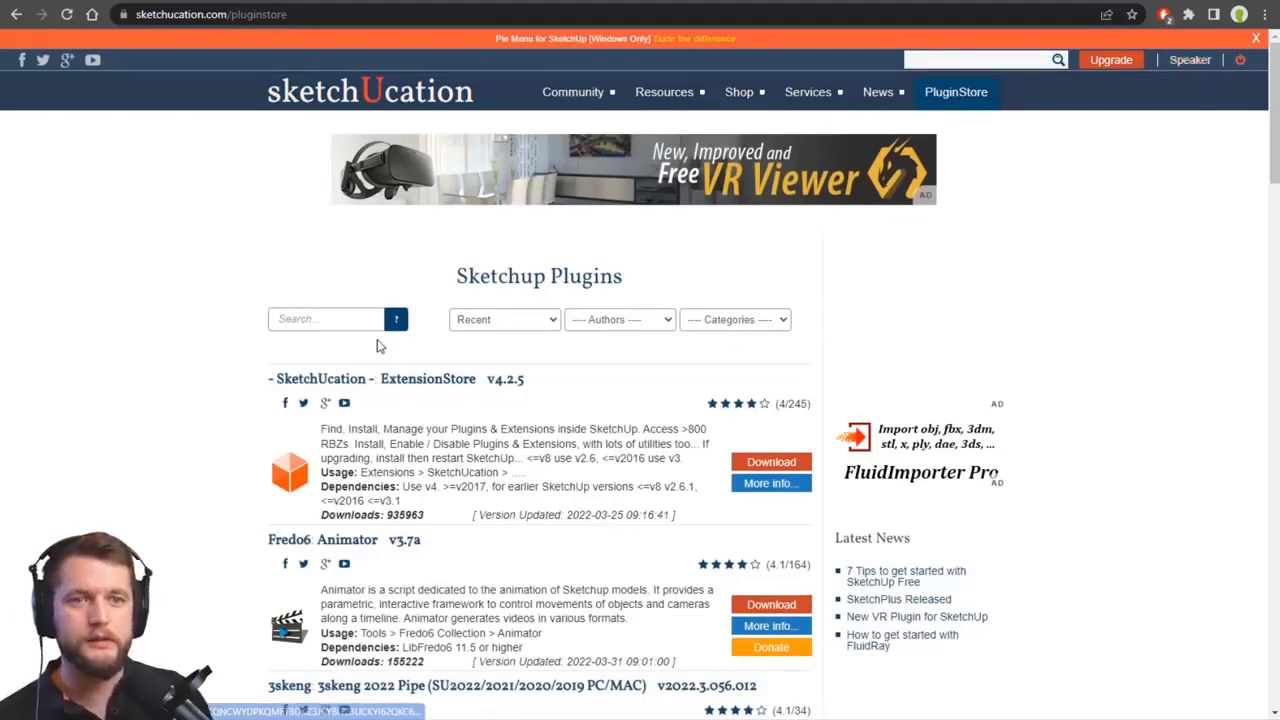
click(318, 319)
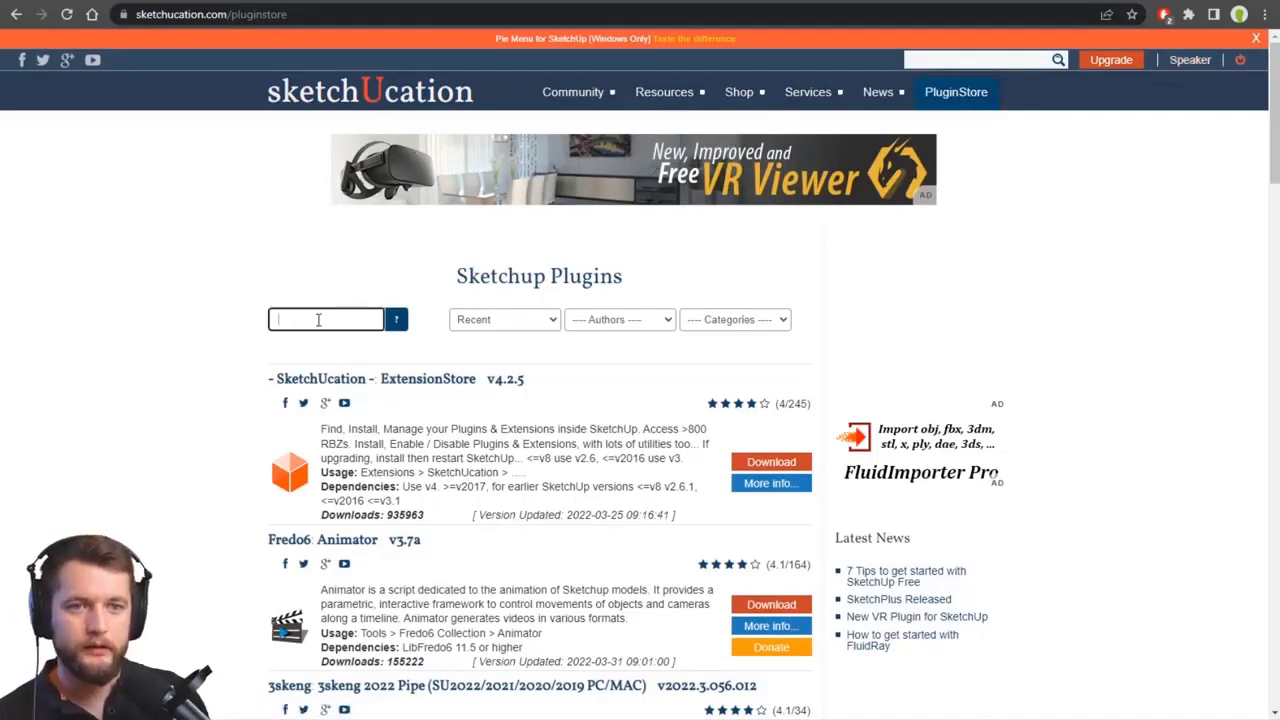
click(522, 318)
click(510, 364)
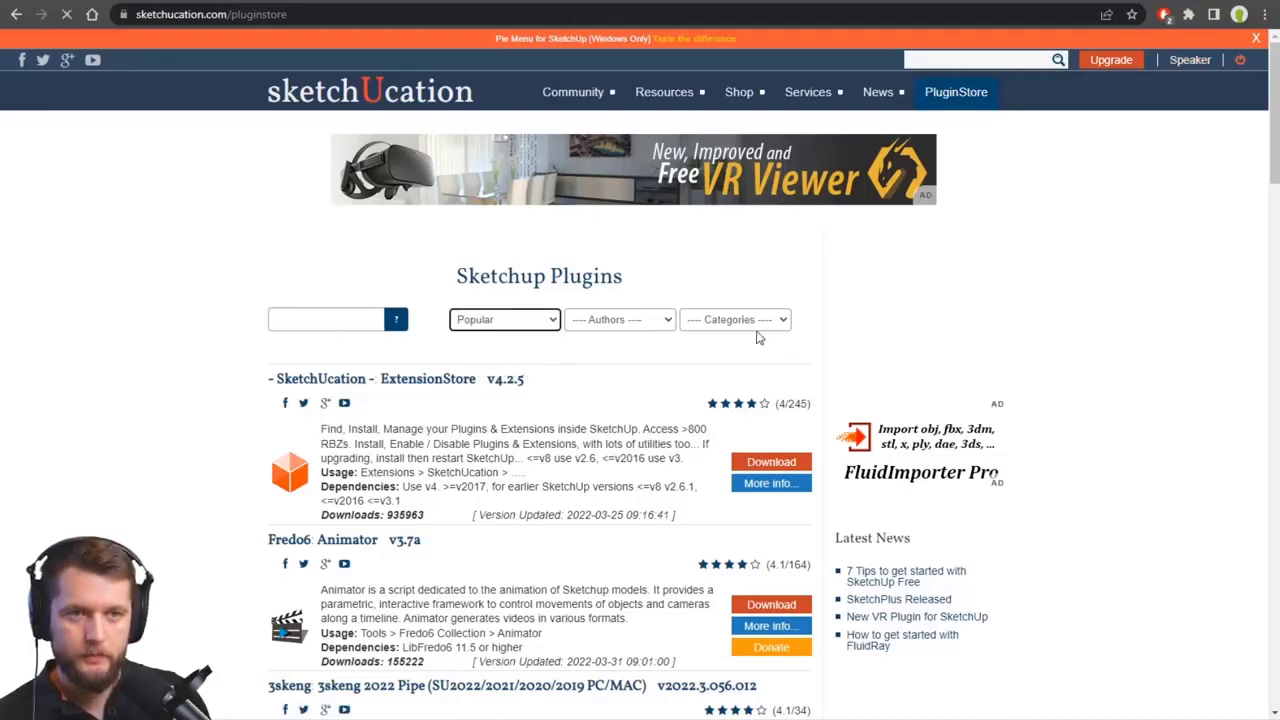
Step: Look through the Popular plugin list, examining Fredo6 extensions such as LibFredo6, RoundCorner, Joint Push Pull Interactive and FredoScale
scroll(673, 341, down, 2)
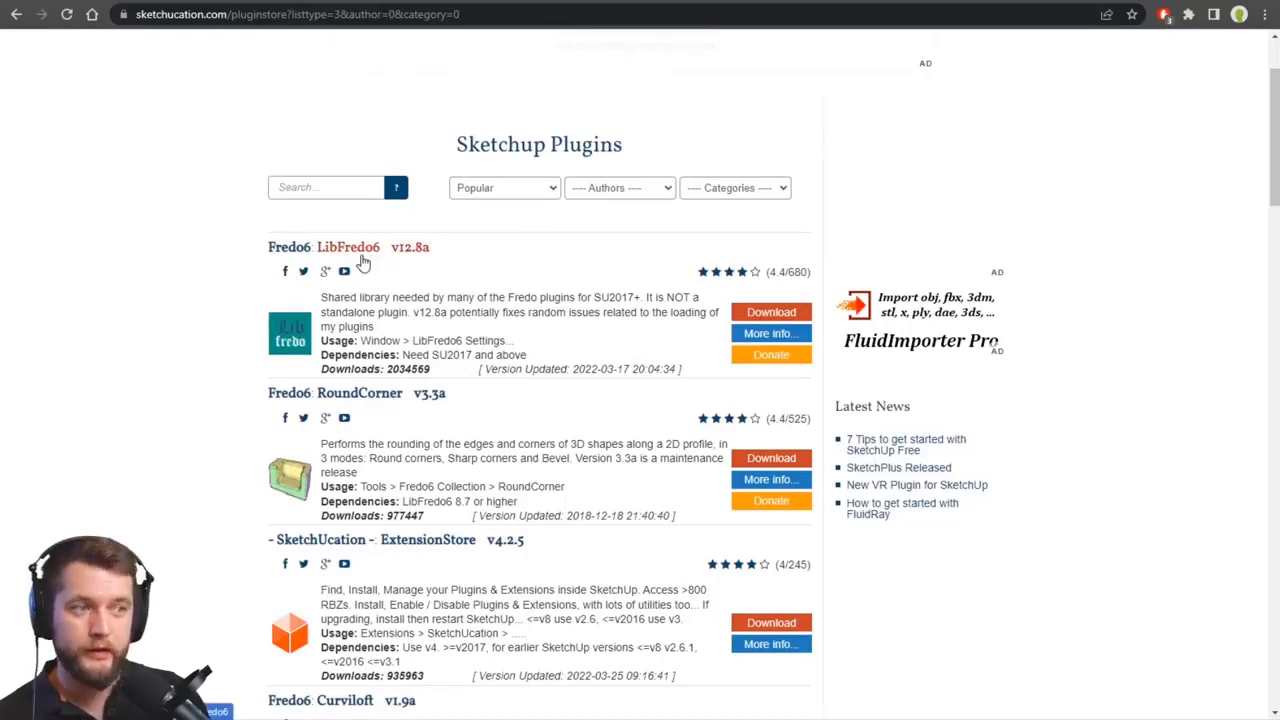
scroll(366, 295, down, 3)
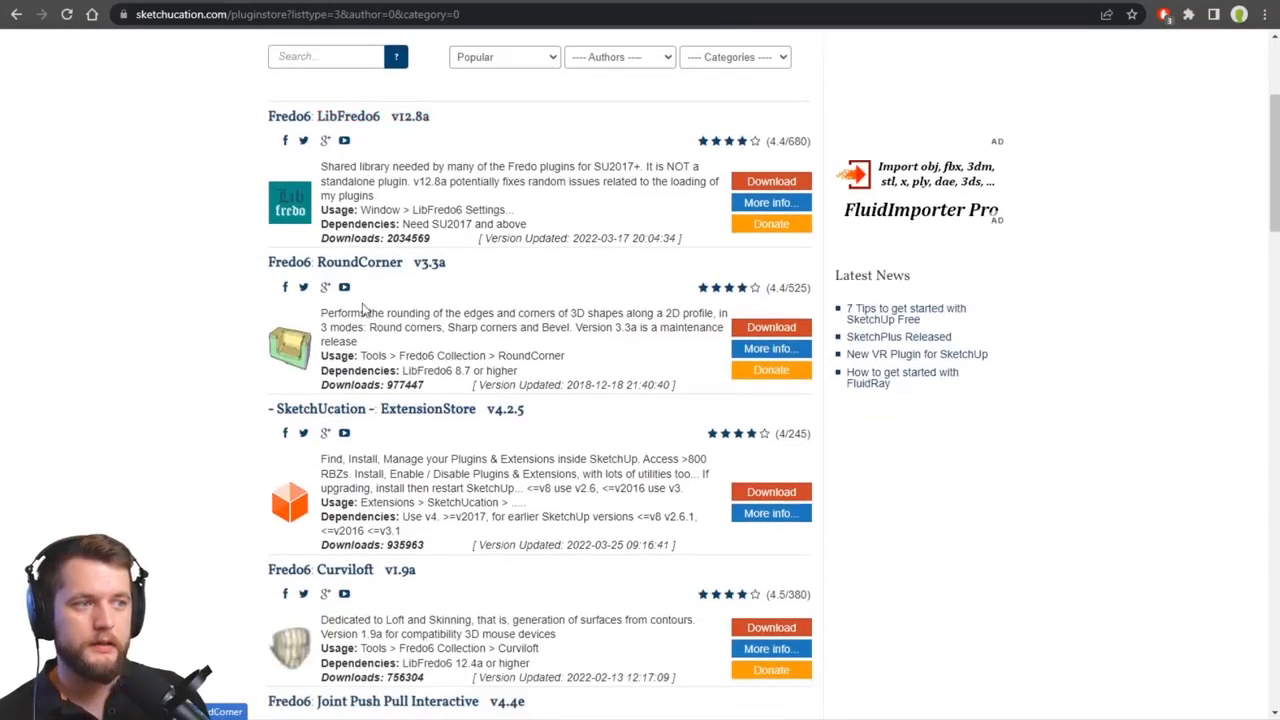
scroll(370, 282, down, 5)
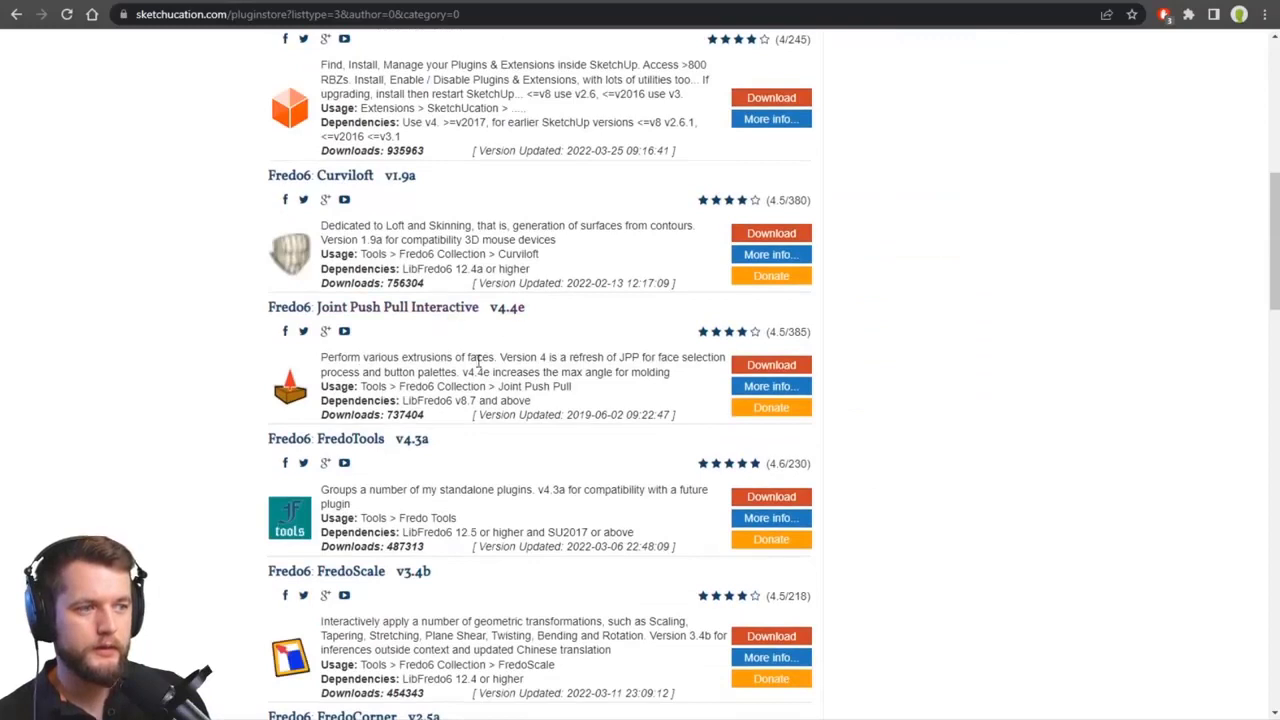
scroll(478, 362, down, 2)
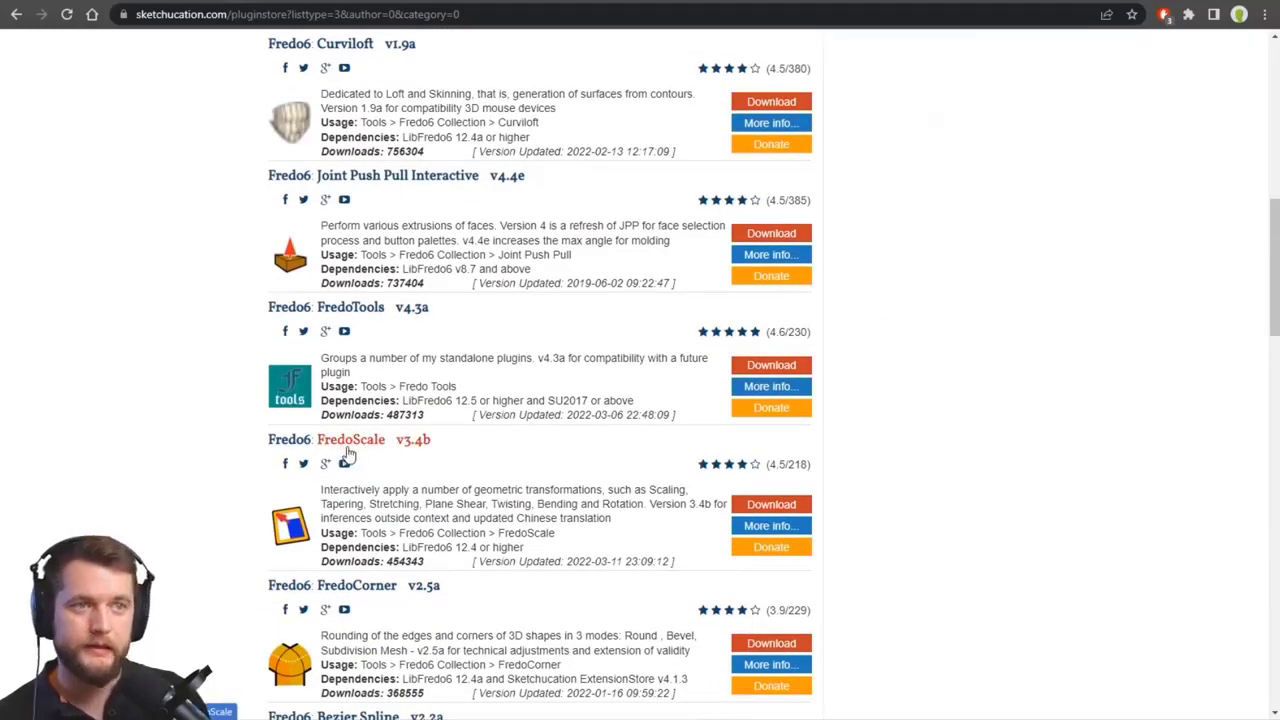
scroll(700, 337, down, 2)
scroll(692, 290, up, 6)
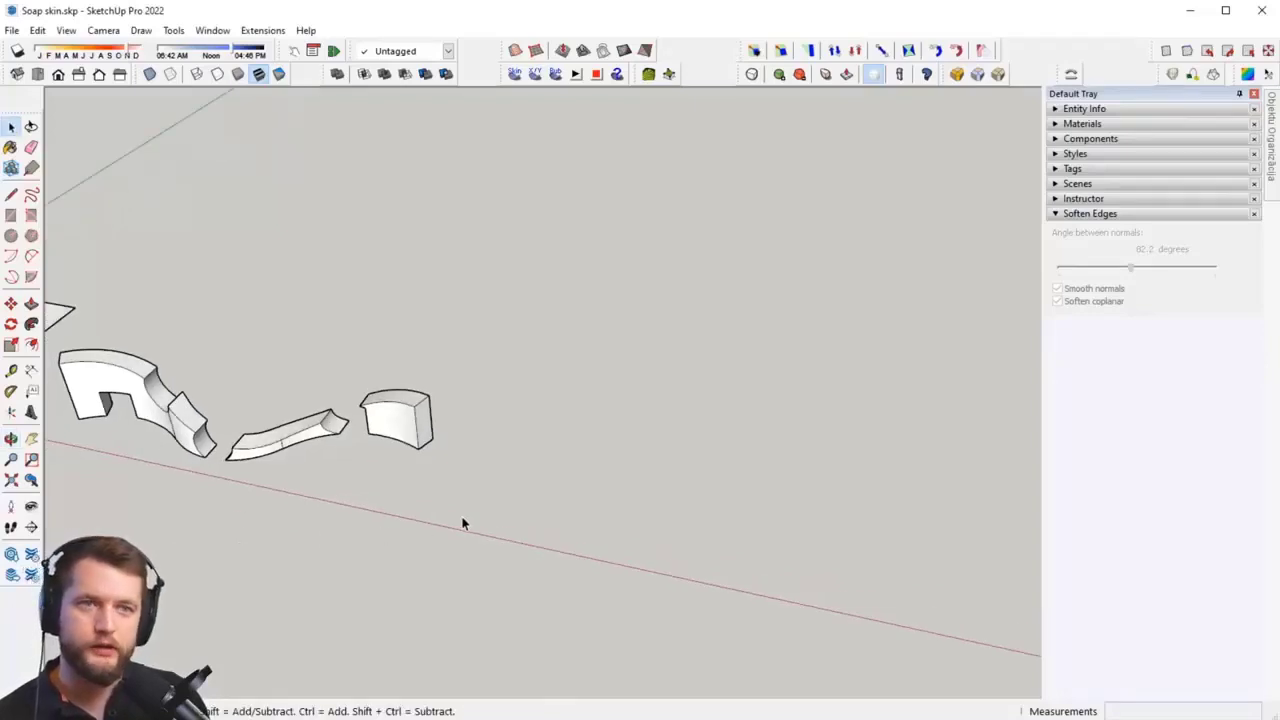
Step: Switch to SketchUp, draw a square about 3050 mm wide on the ground beyond the wall pieces, and extrude it into a thin slab
middle_drag(466, 478, 487, 451)
scroll(660, 475, up, 2)
key(r)
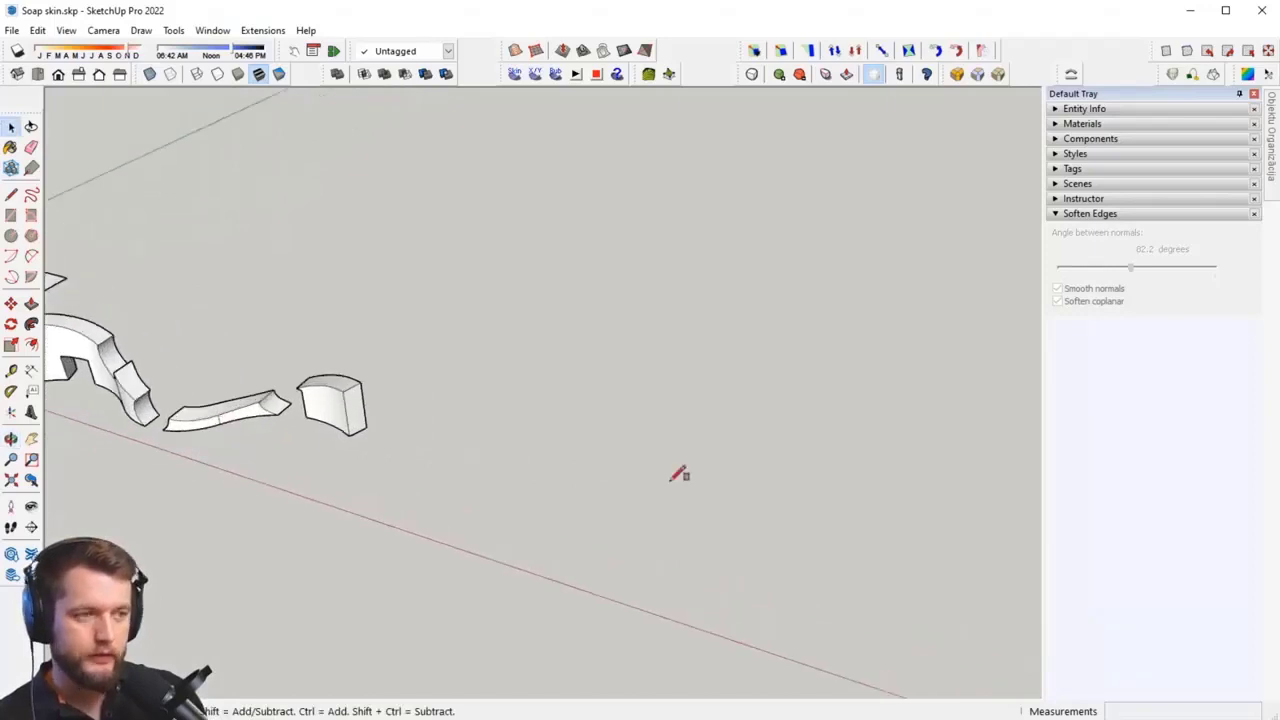
click(485, 520)
click(547, 508)
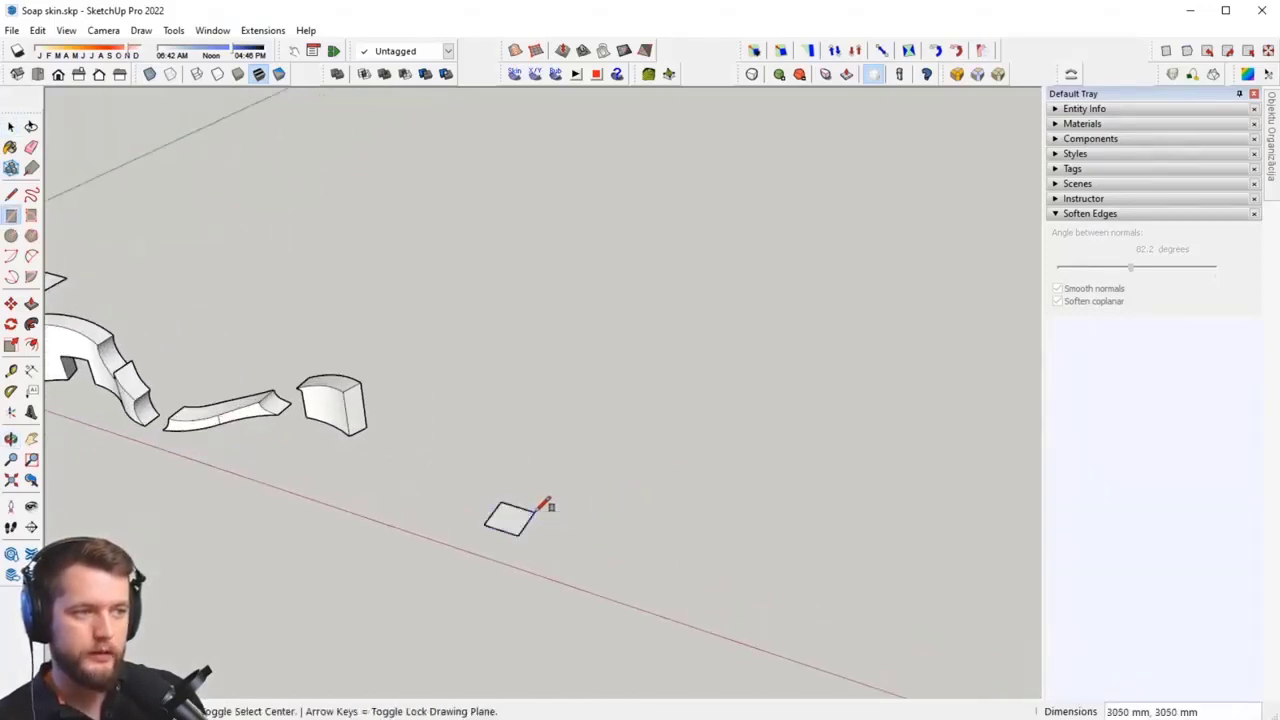
scroll(548, 508, up, 1)
key(p)
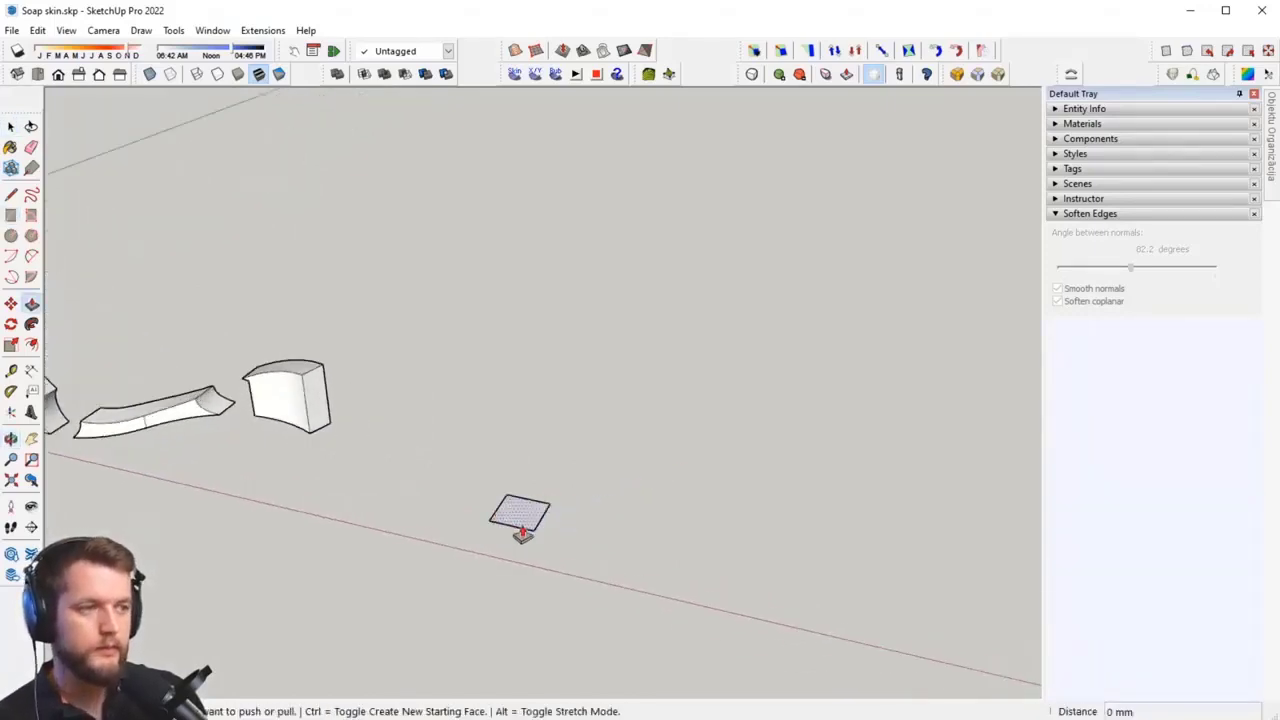
scroll(521, 532, up, 3)
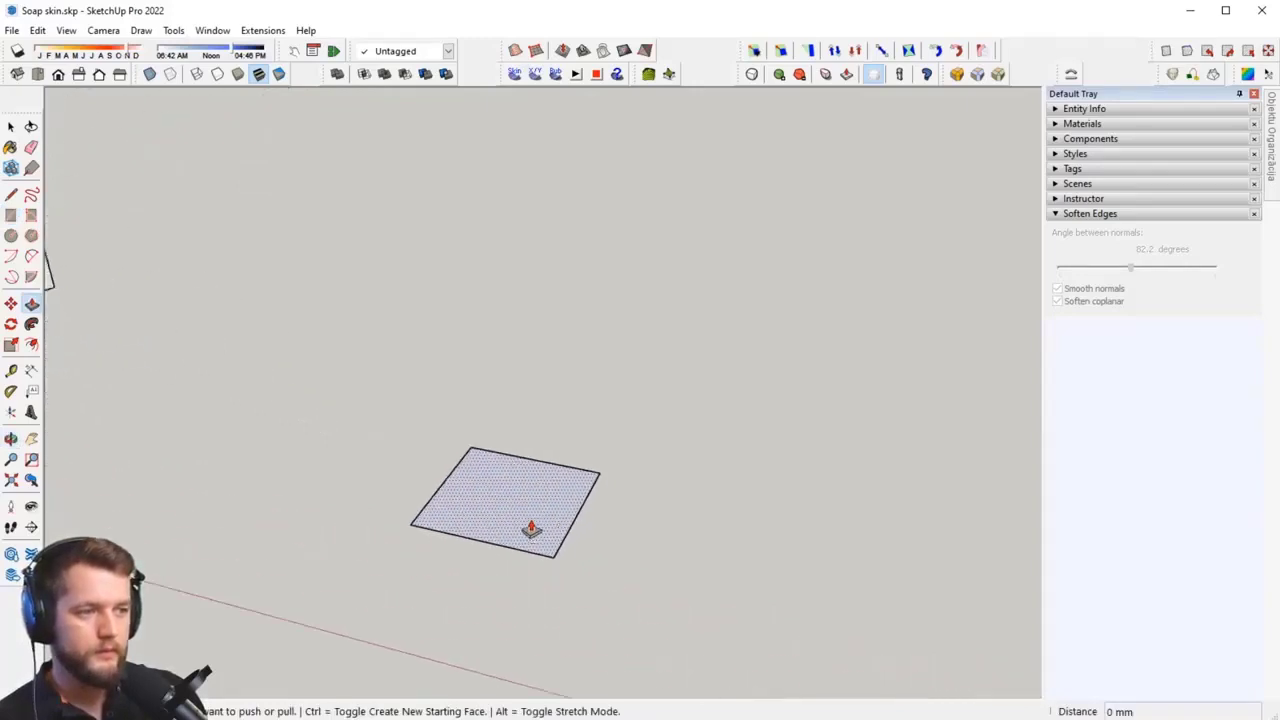
click(531, 529)
Step: Offset the slab's top edges inward and push the inner face through the slab to form an open square frame
scroll(543, 505, up, 2)
key(f)
click(548, 510)
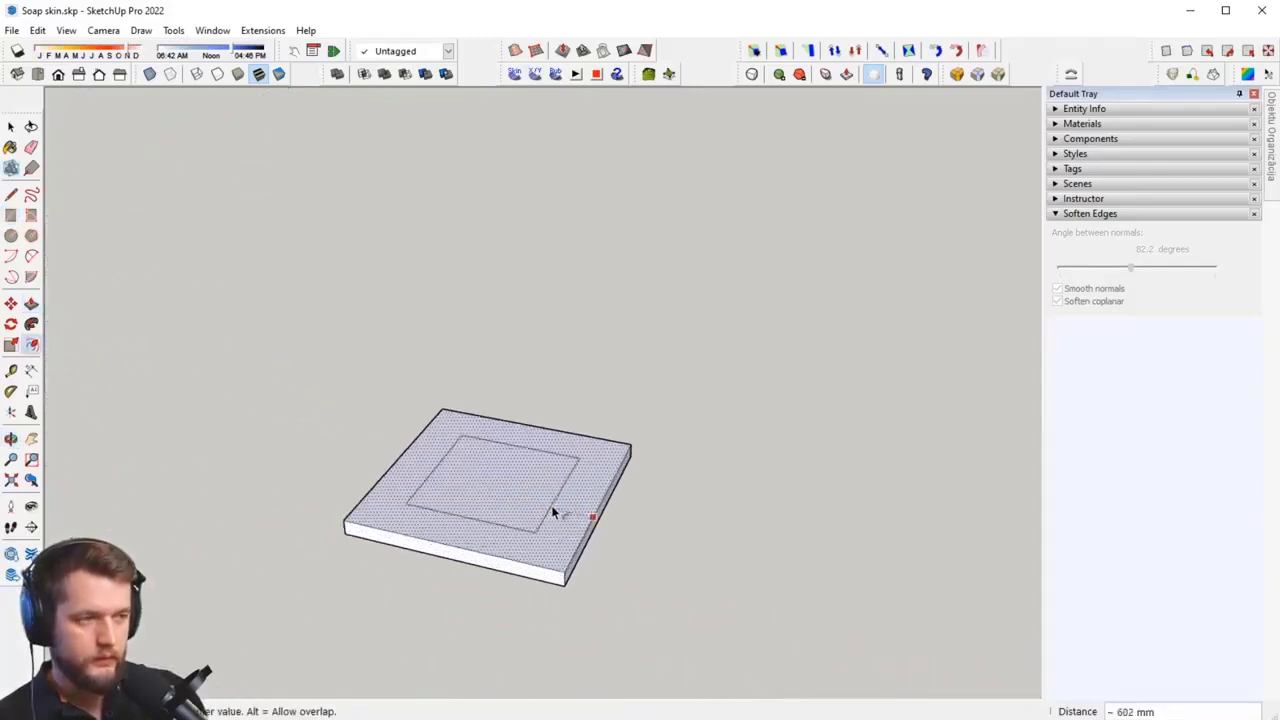
click(574, 514)
key(space)
key(p)
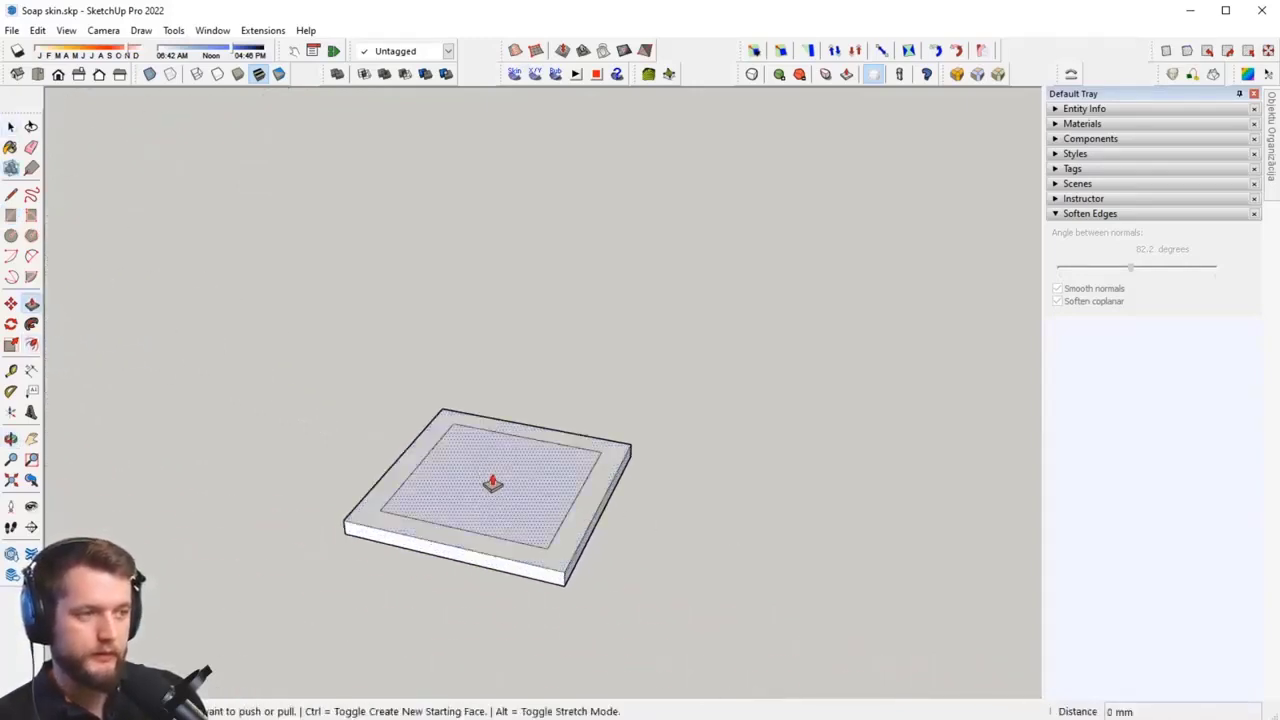
click(491, 480)
click(528, 512)
Step: Select the whole frame and stretch it along the red axis to about 1.16 times its length with FredoScale's box stretching
key(space)
middle_drag(669, 546, 703, 421)
drag(685, 320, 330, 547)
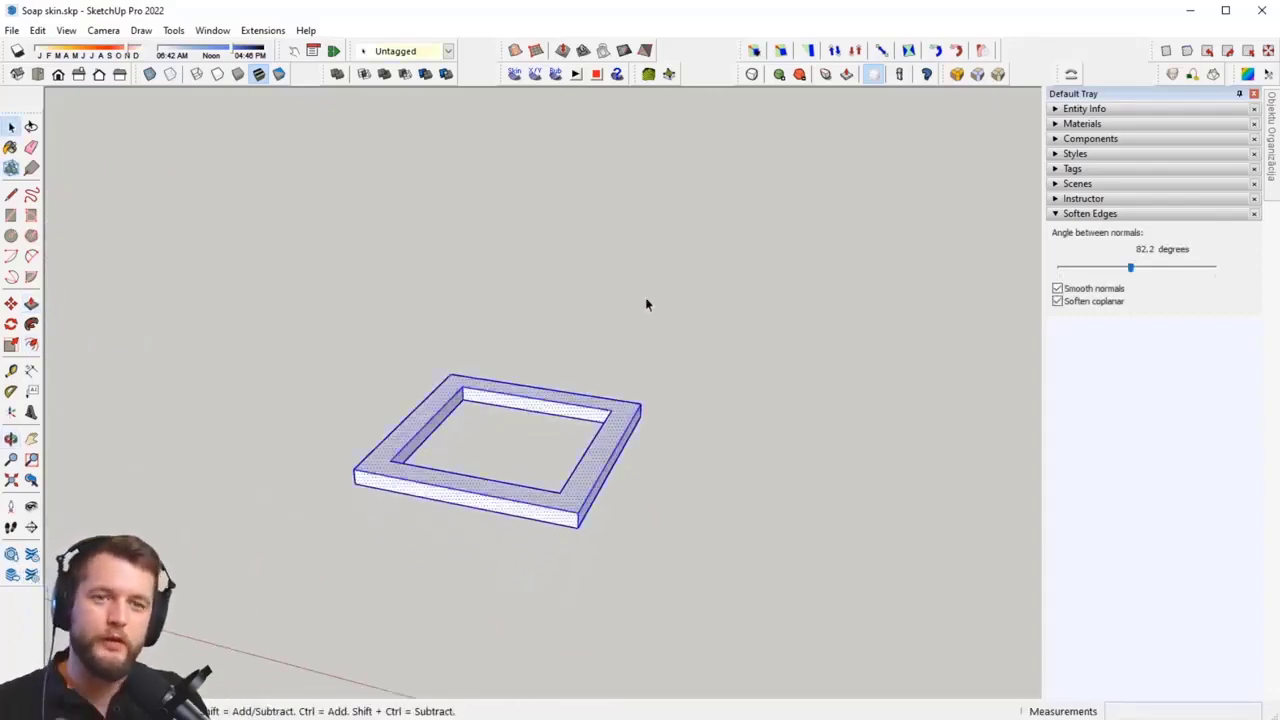
click(878, 52)
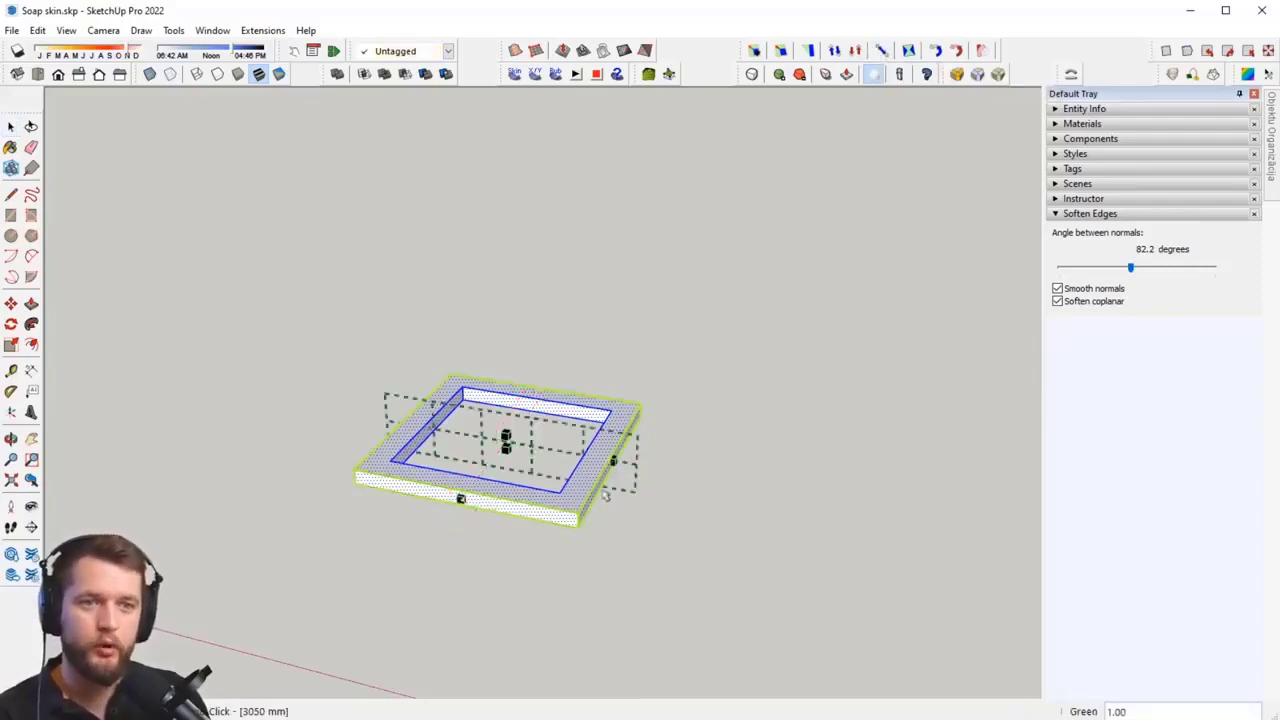
click(612, 460)
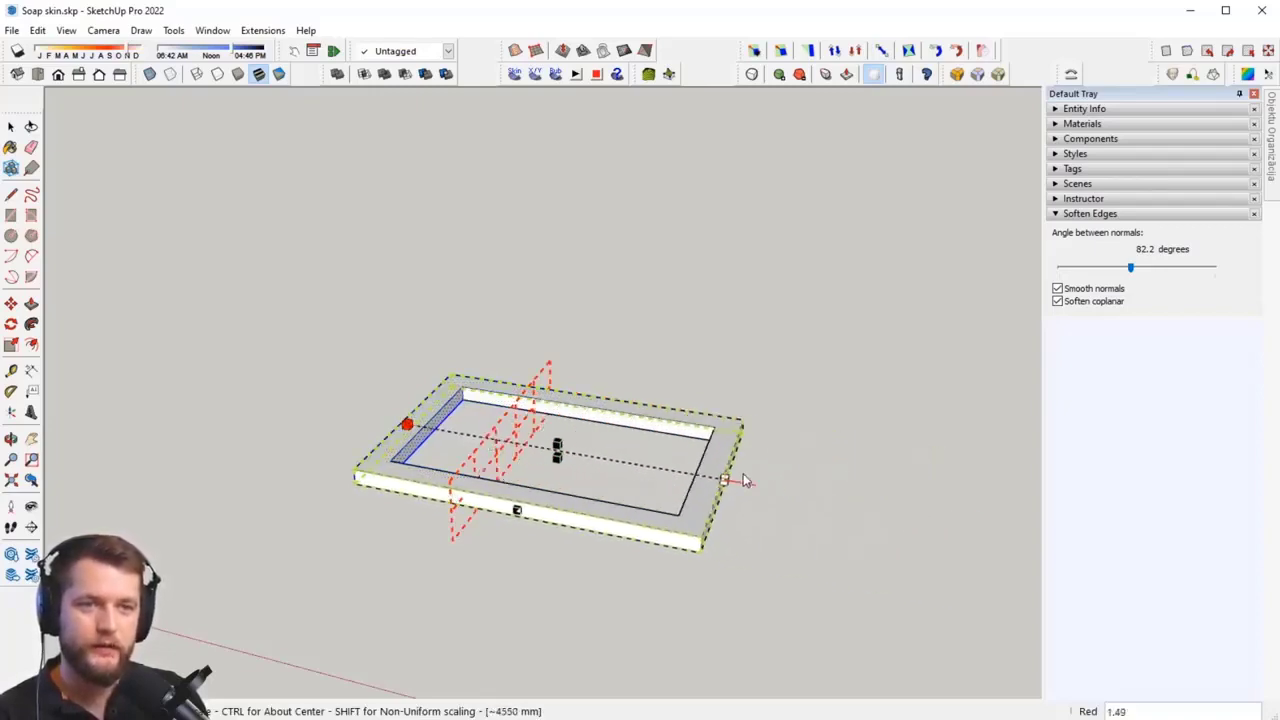
drag(608, 466, 652, 470)
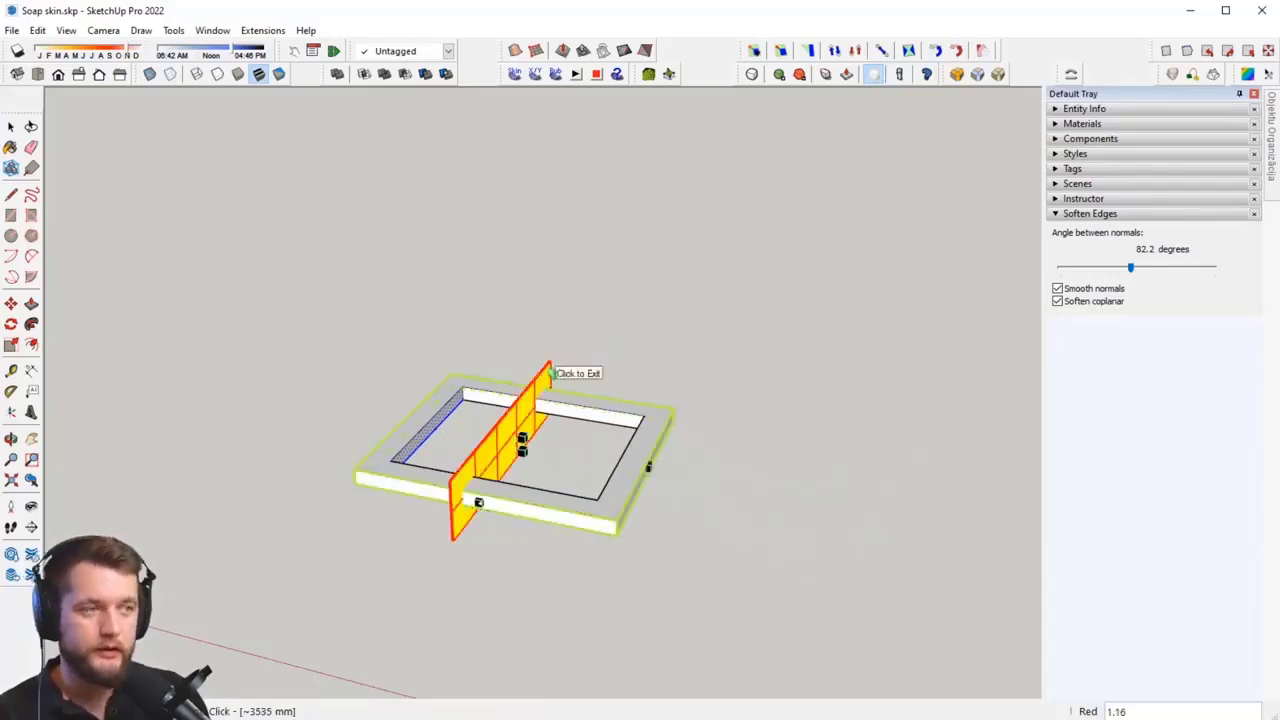
Step: Shift the stretch plane to the inner edge of the frame's end bar and stretch the frame from there along the red axis
drag(549, 372, 664, 409)
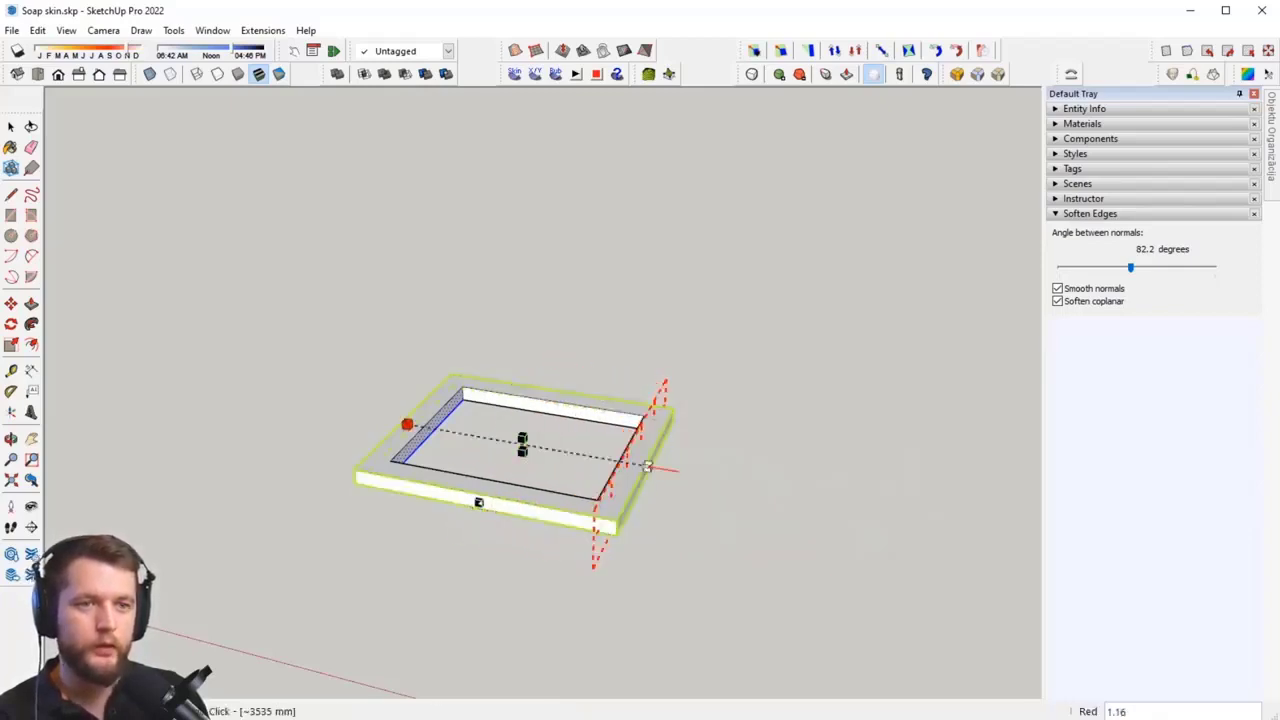
drag(650, 467, 676, 490)
middle_drag(676, 490, 539, 357)
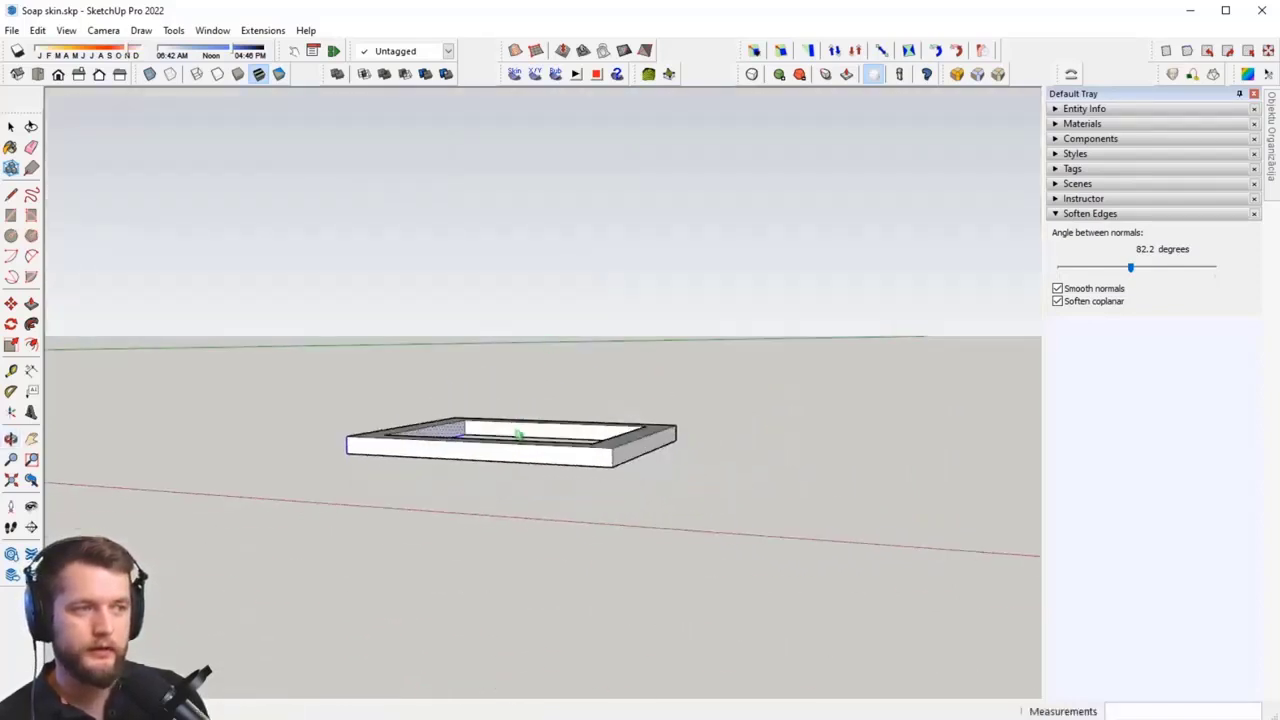
Step: Stretch the frame vertically with FredoScale to turn it into a much taller hollow box with unchanged wall thickness
middle_drag(518, 434, 547, 413)
click(548, 411)
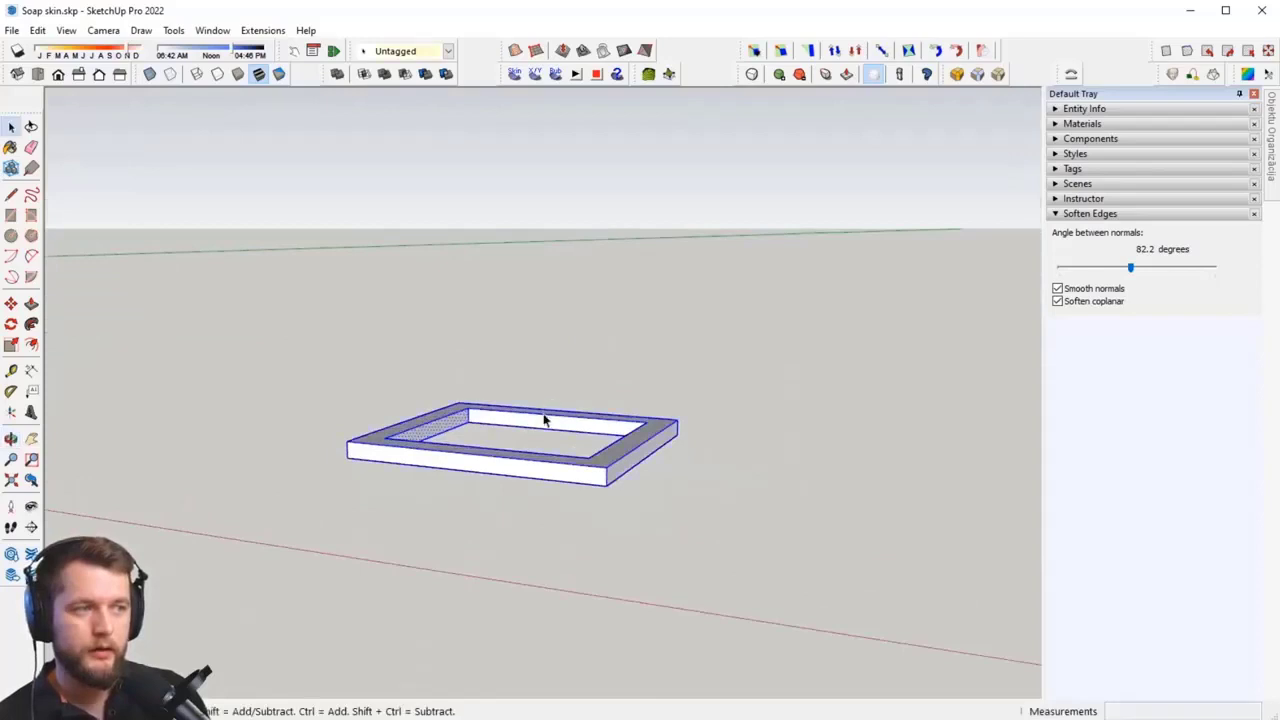
key(s)
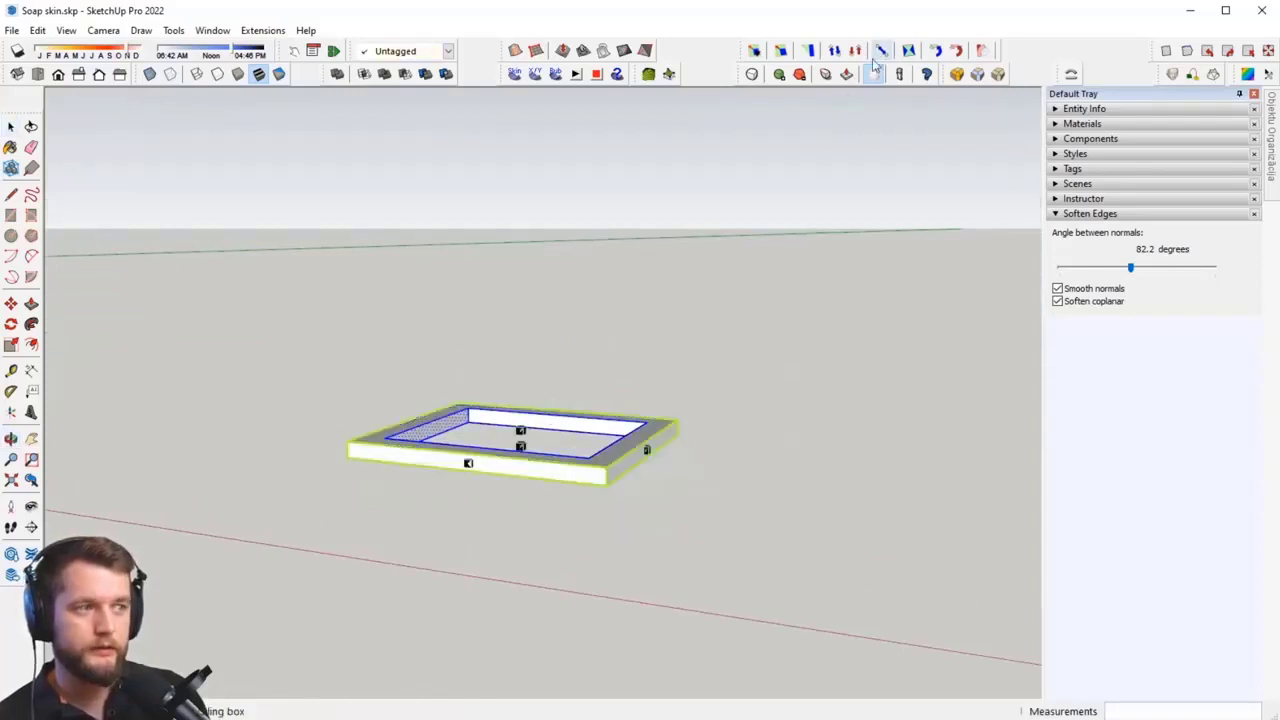
click(520, 440)
click(520, 340)
middle_drag(520, 340, 735, 323)
key(space)
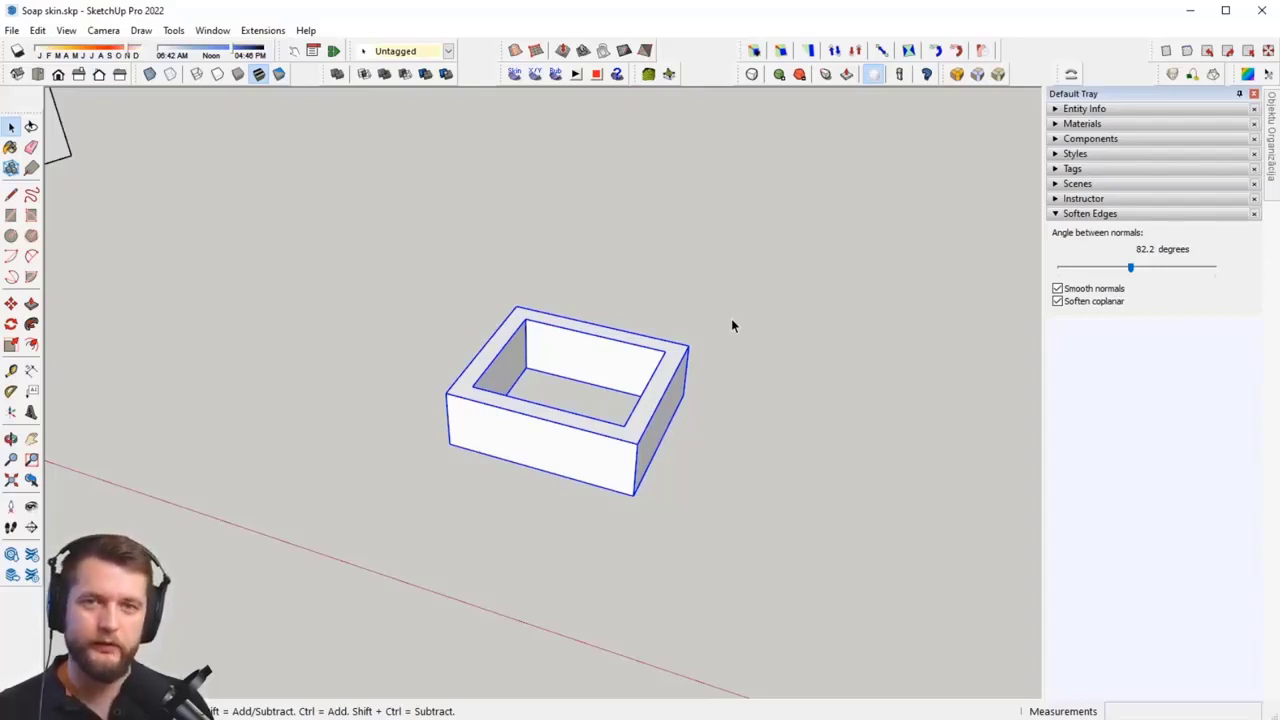
Step: Delete the hollow box standing beyond the wall pieces
scroll(700, 335, down, 3)
middle_drag(405, 337, 615, 410)
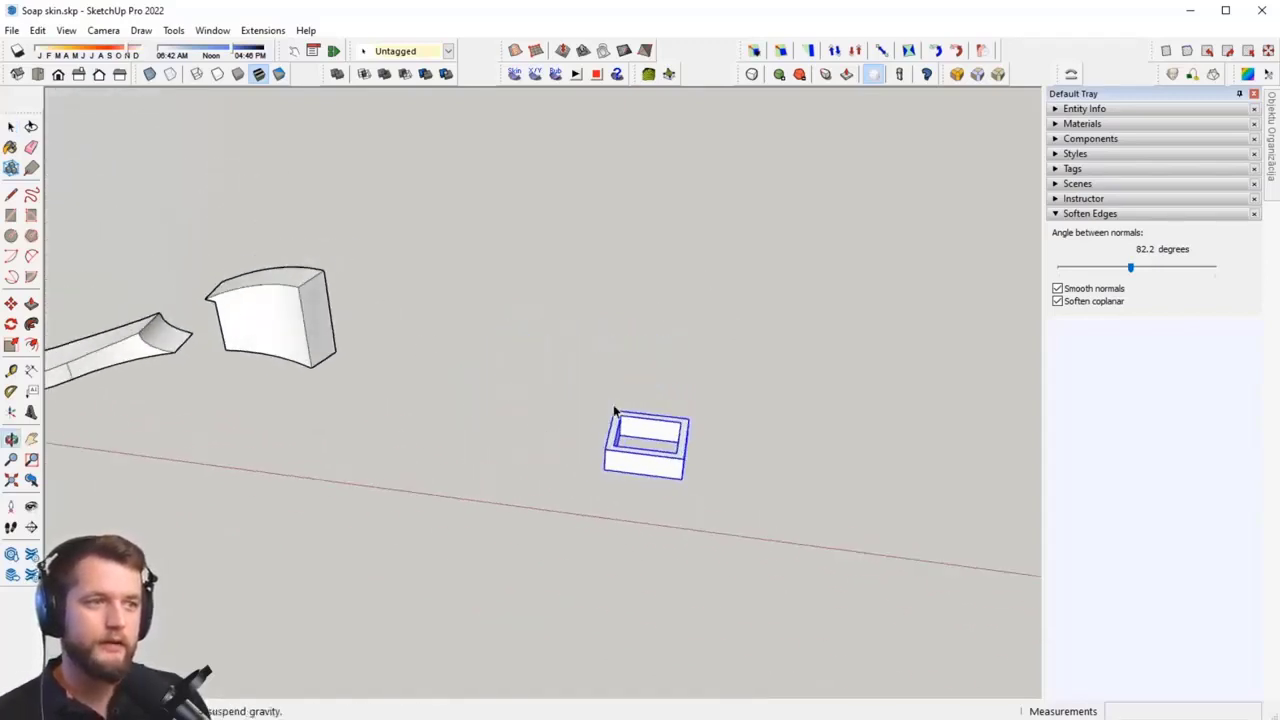
scroll(640, 397, down, 3)
key(Delete)
Step: Try to stretch the curved wall group to about 1.25 times its length with FredoScale, and undo that stretch
click(285, 374)
scroll(240, 390, up, 1)
shift+middle_drag(240, 391, 353, 415)
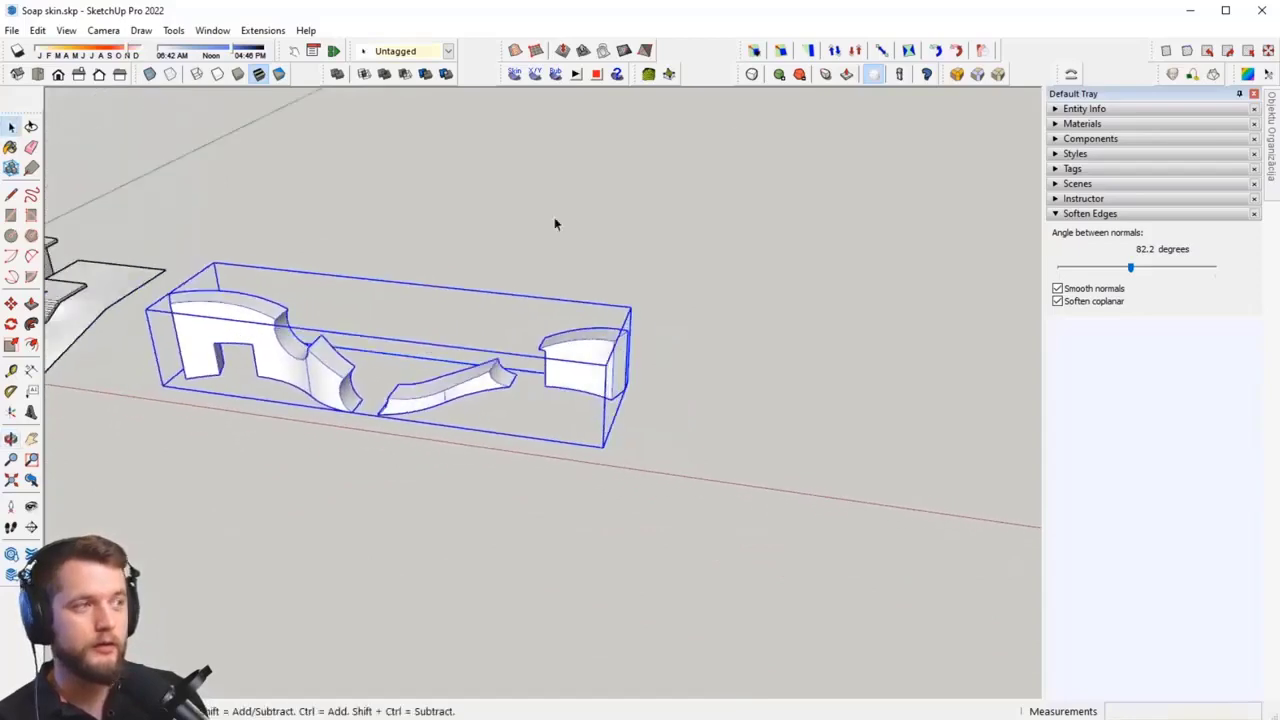
key(s)
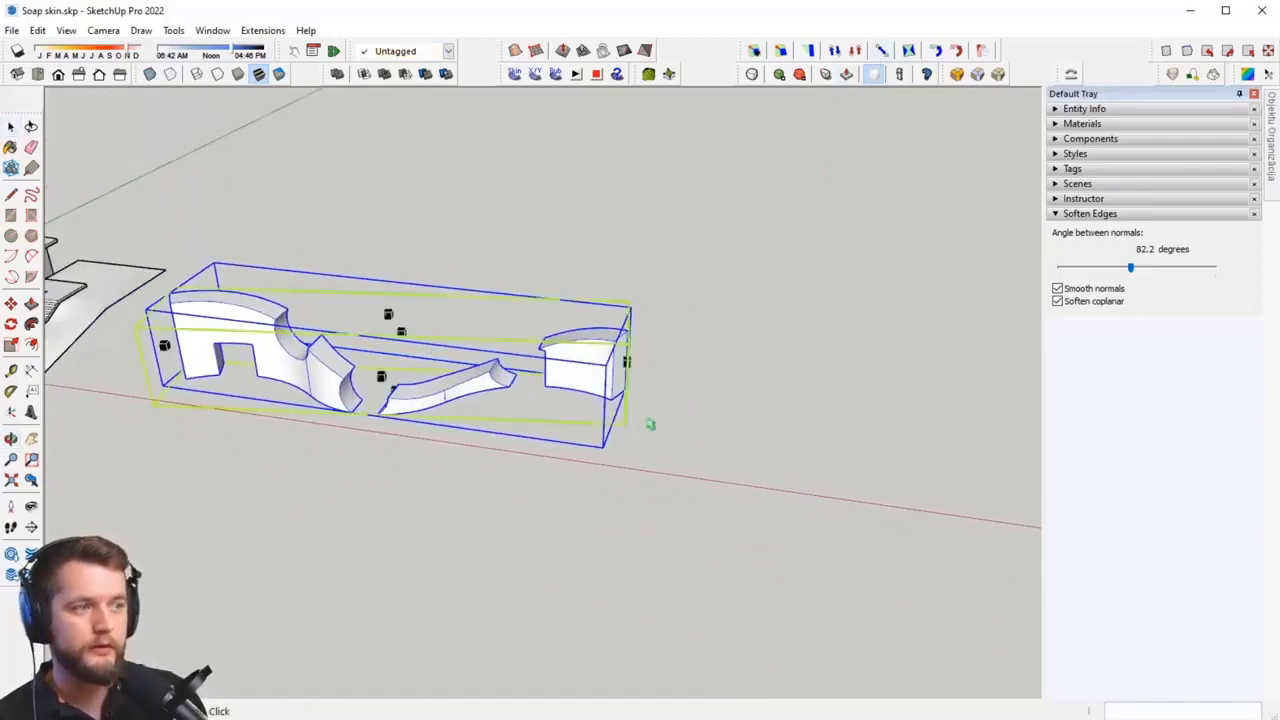
middle_drag(650, 424, 249, 303)
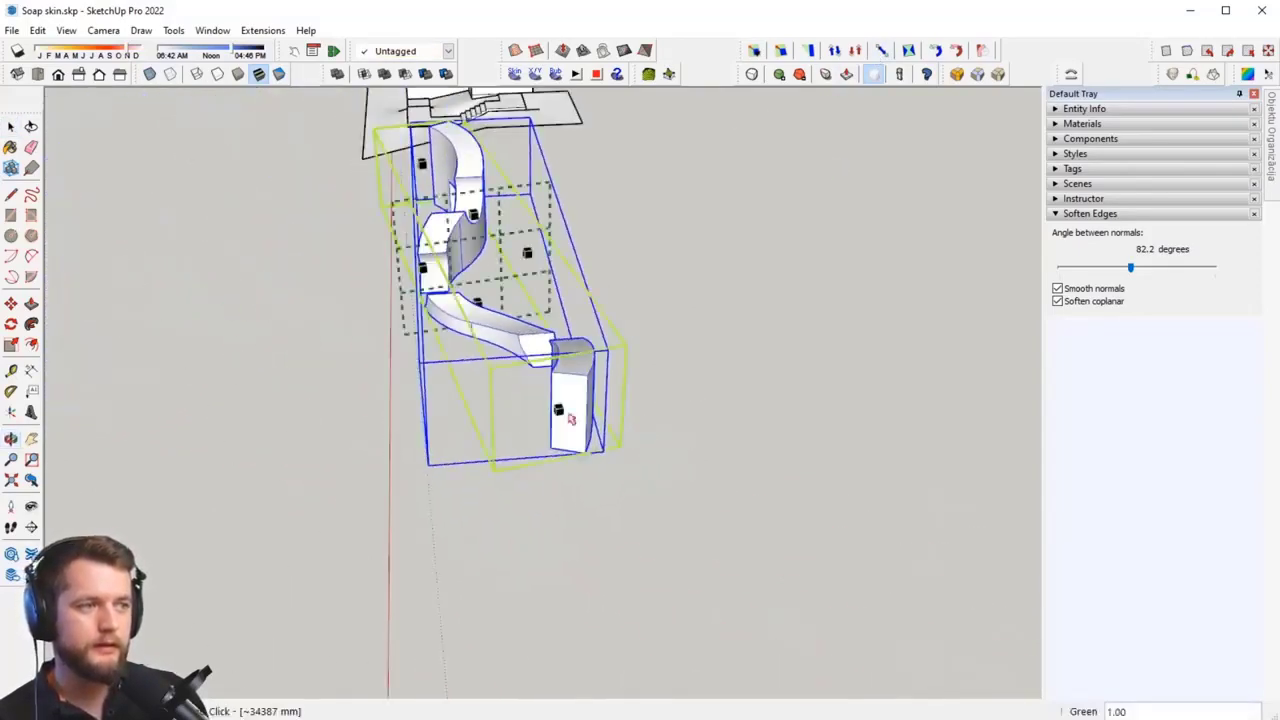
mouse_move(571, 419)
middle_down()
mouse_move(562, 408)
mouse_move(617, 537)
mouse_move(877, 486)
mouse_move(608, 521)
mouse_move(582, 441)
middle_up()
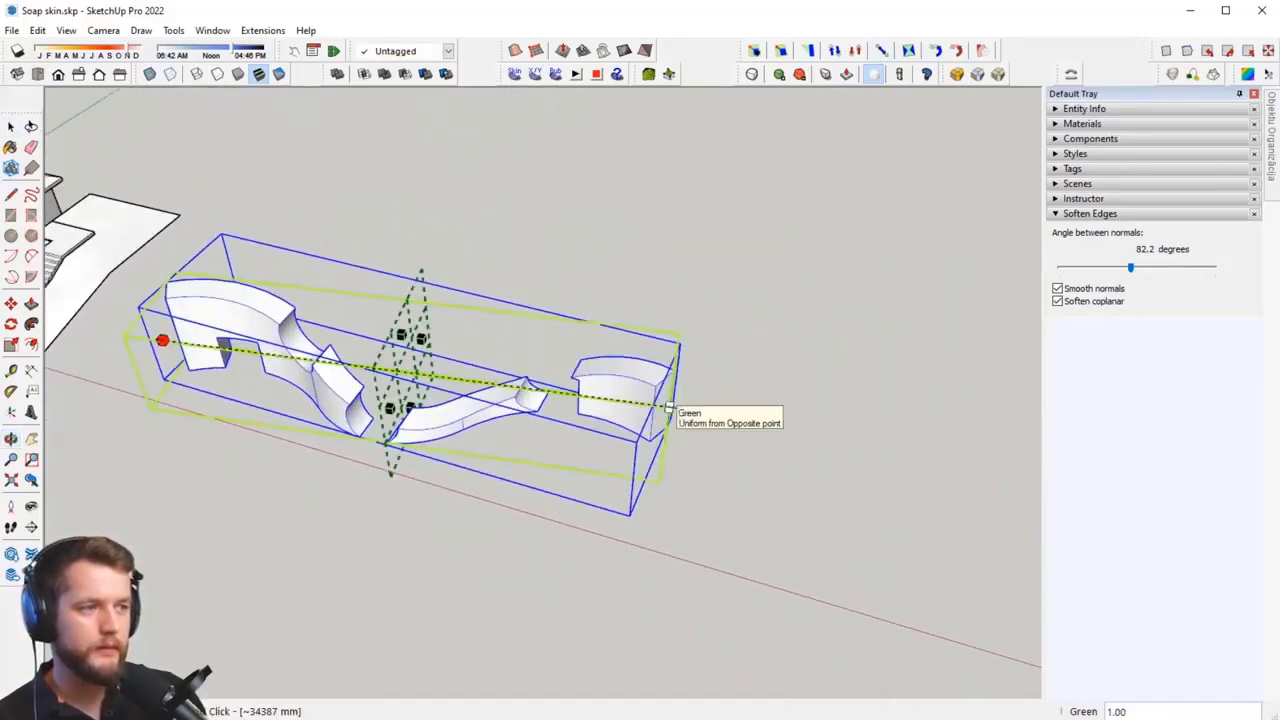
drag(668, 408, 813, 432)
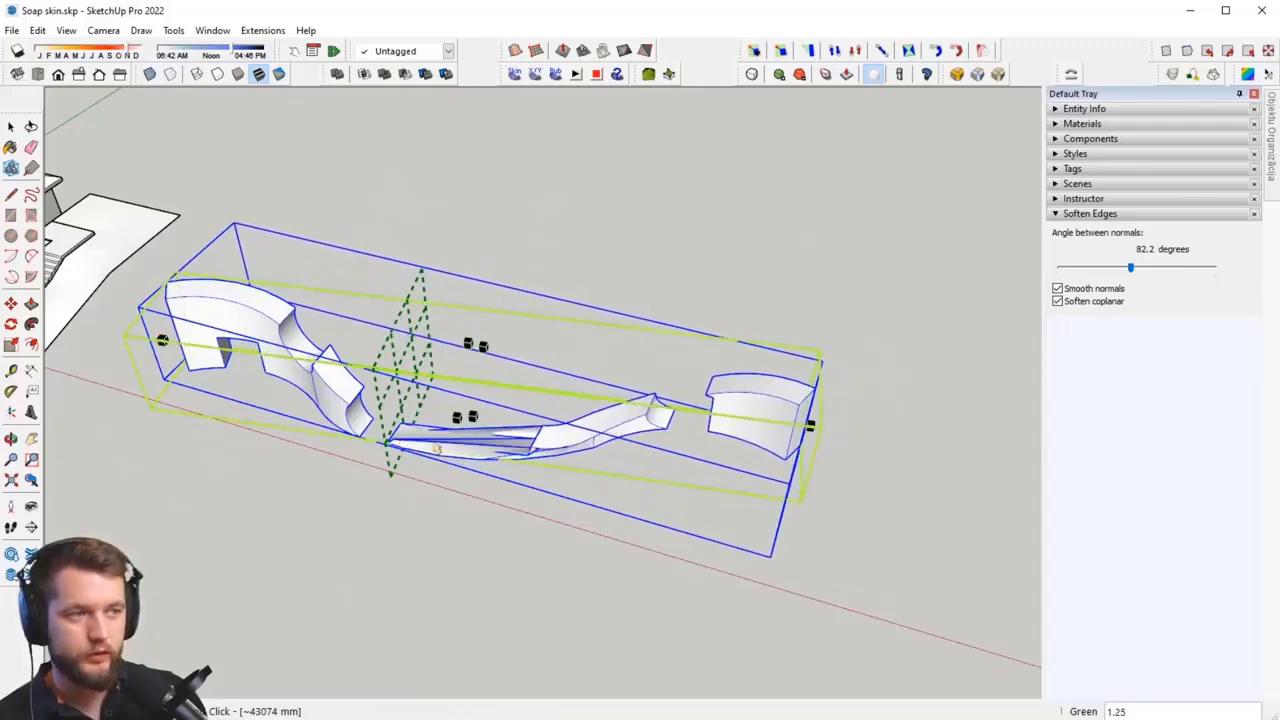
key(ctrl+z)
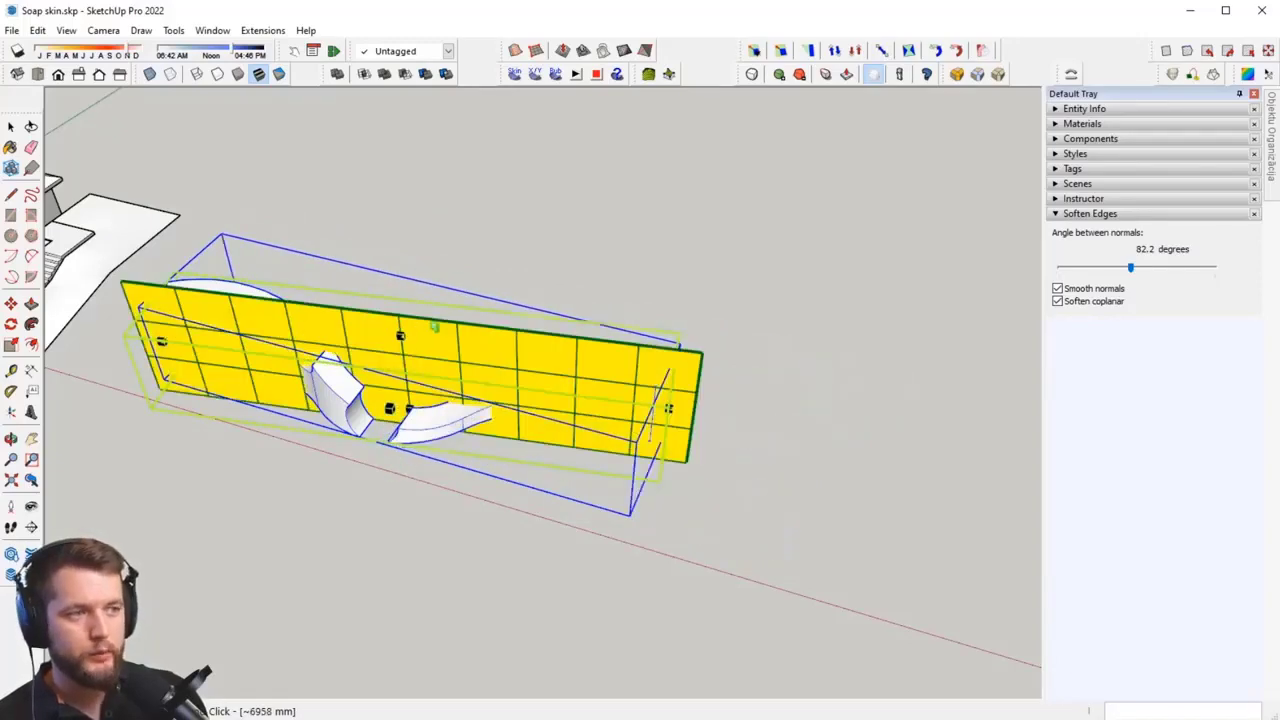
Step: Place the stretch plane in the gap between the arched wall piece and the low middle piece, and lengthen the wall about 1.11 times
middle_drag(418, 333, 708, 475)
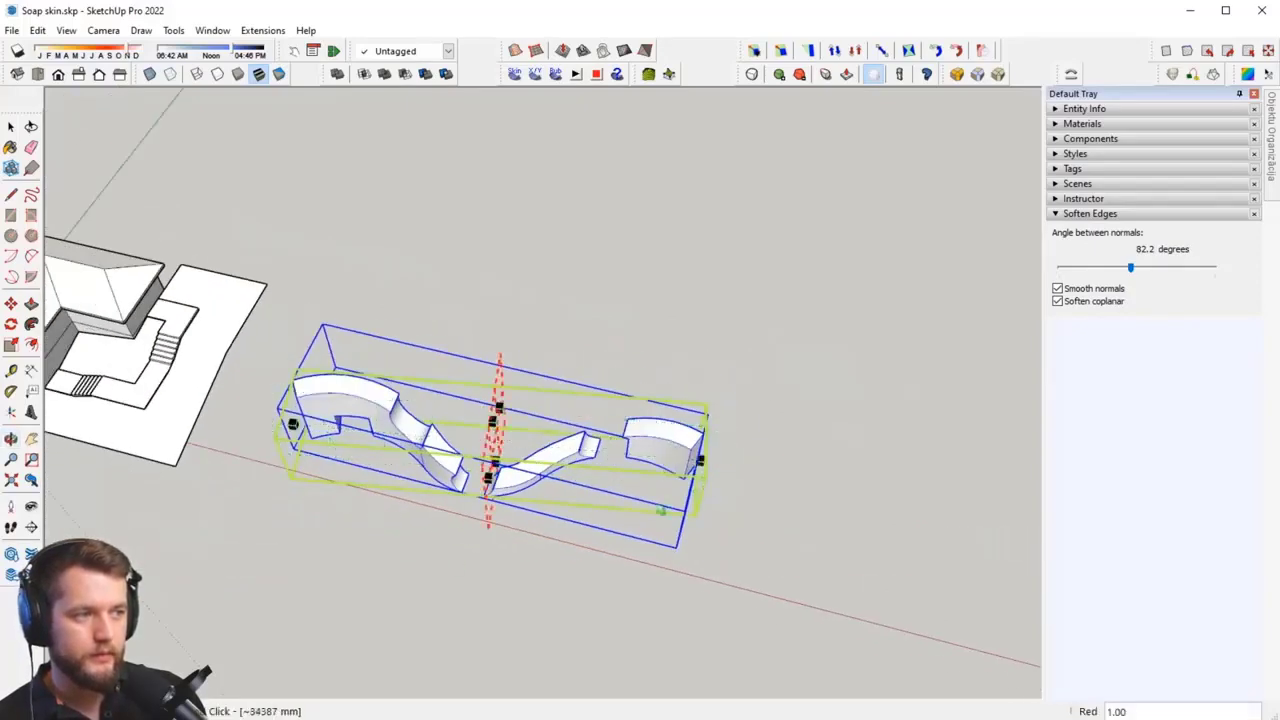
drag(490, 530, 471, 530)
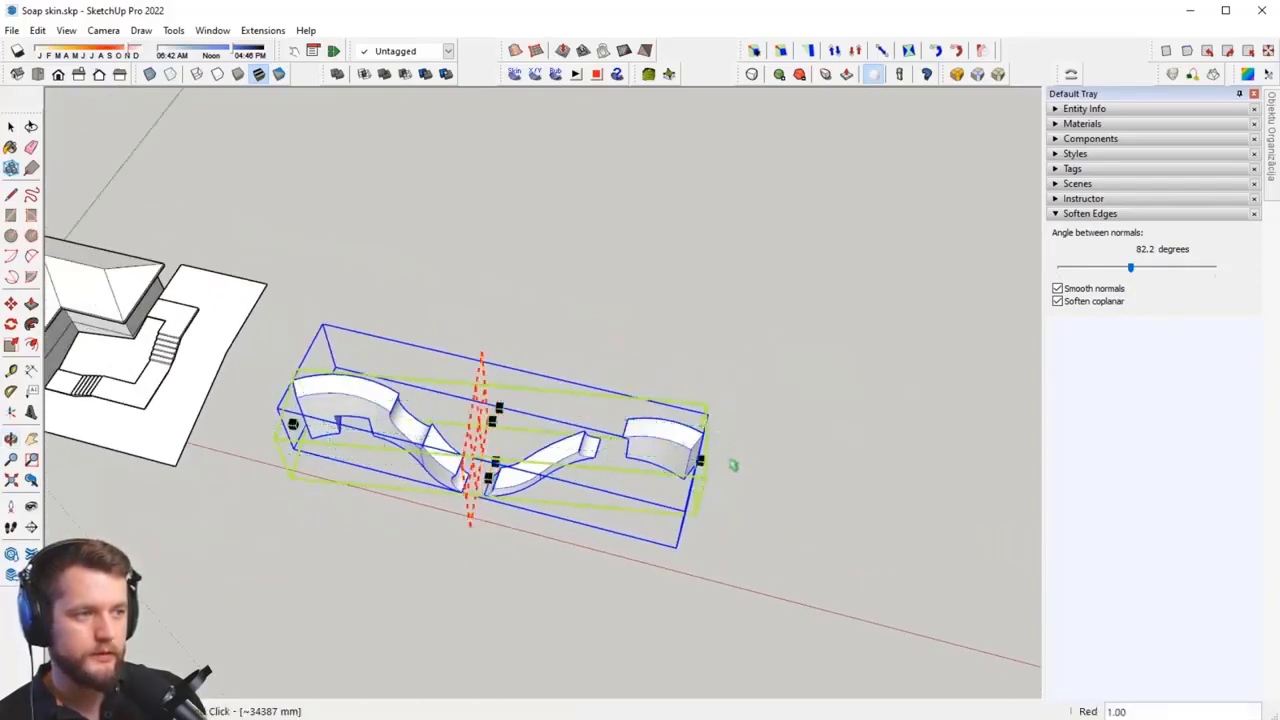
drag(710, 462, 745, 466)
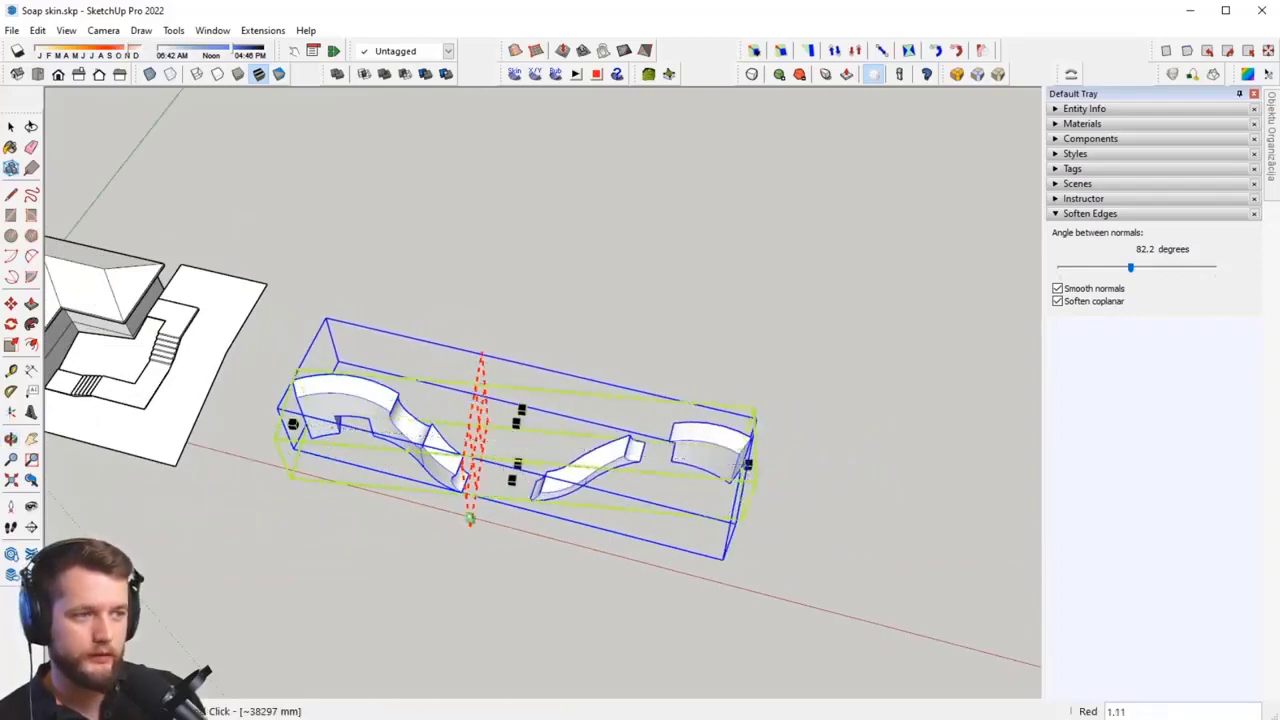
Step: Move the stretch plane into the gap before the last wall piece, stretch the wall further to widen that gap, and deselect it
drag(470, 518, 657, 516)
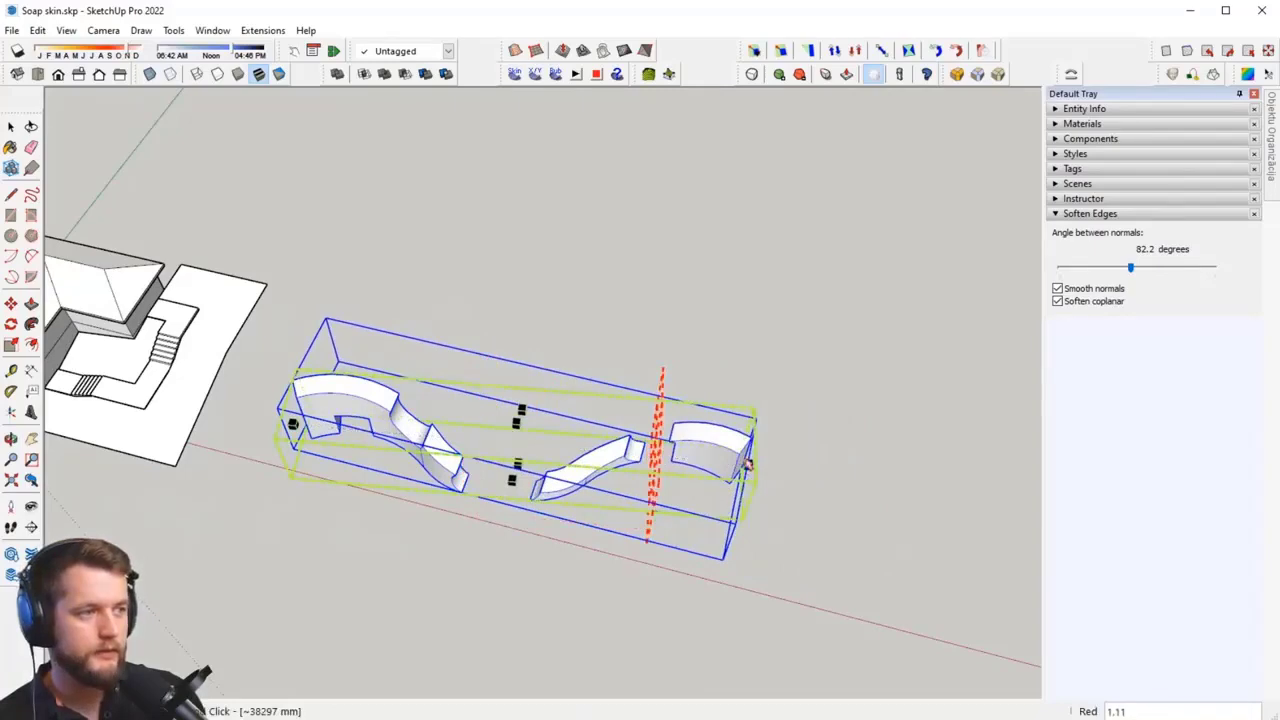
drag(748, 465, 908, 477)
key(space)
click(530, 559)
Step: Draw a square about 3.3 m wide on the ground beyond the wall and extrude it into a column about 20 m tall
middle_drag(545, 500, 697, 398)
scroll(699, 398, down, 2)
shift+middle_drag(803, 334, 603, 454)
scroll(631, 466, up, 2)
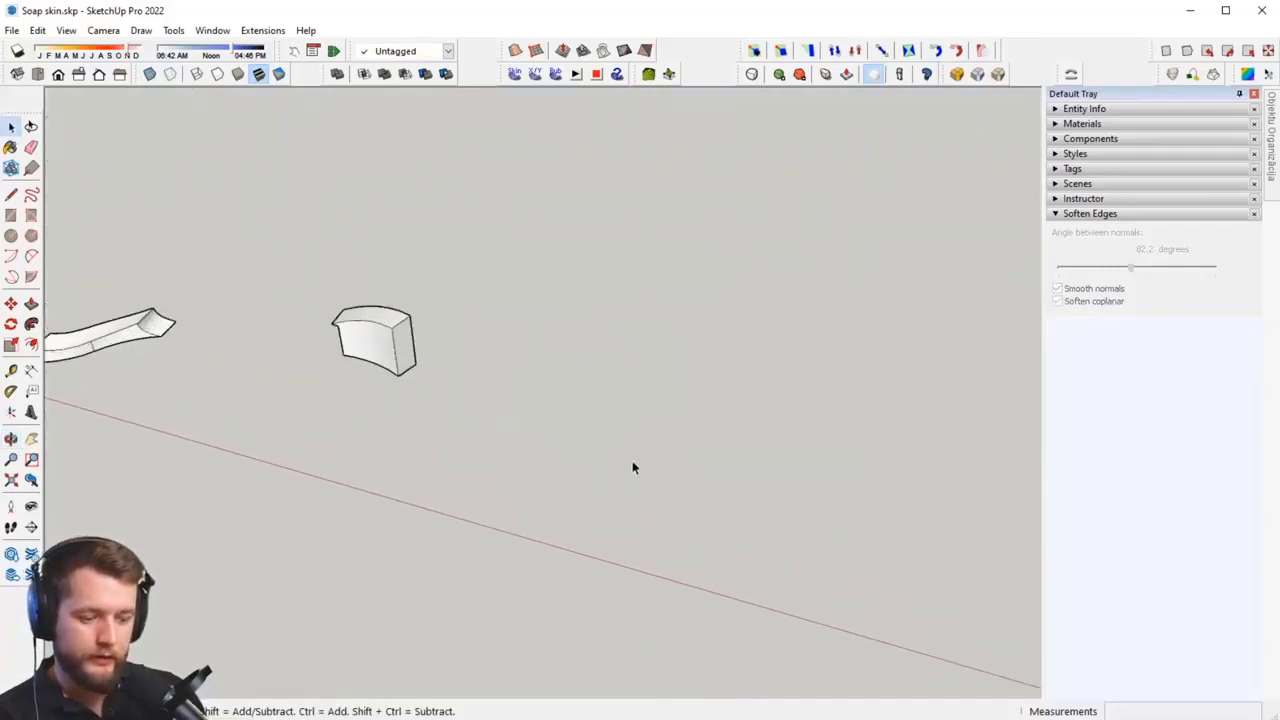
key(r)
click(528, 479)
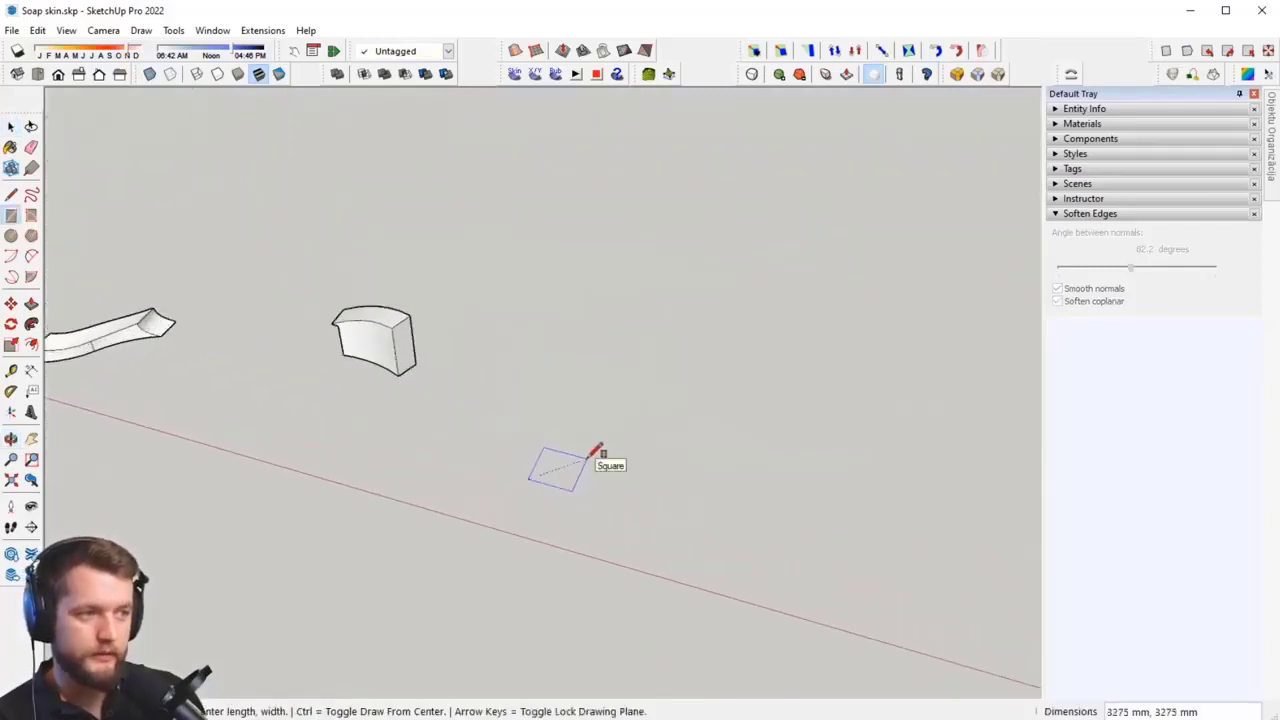
click(588, 466)
key(p)
click(551, 481)
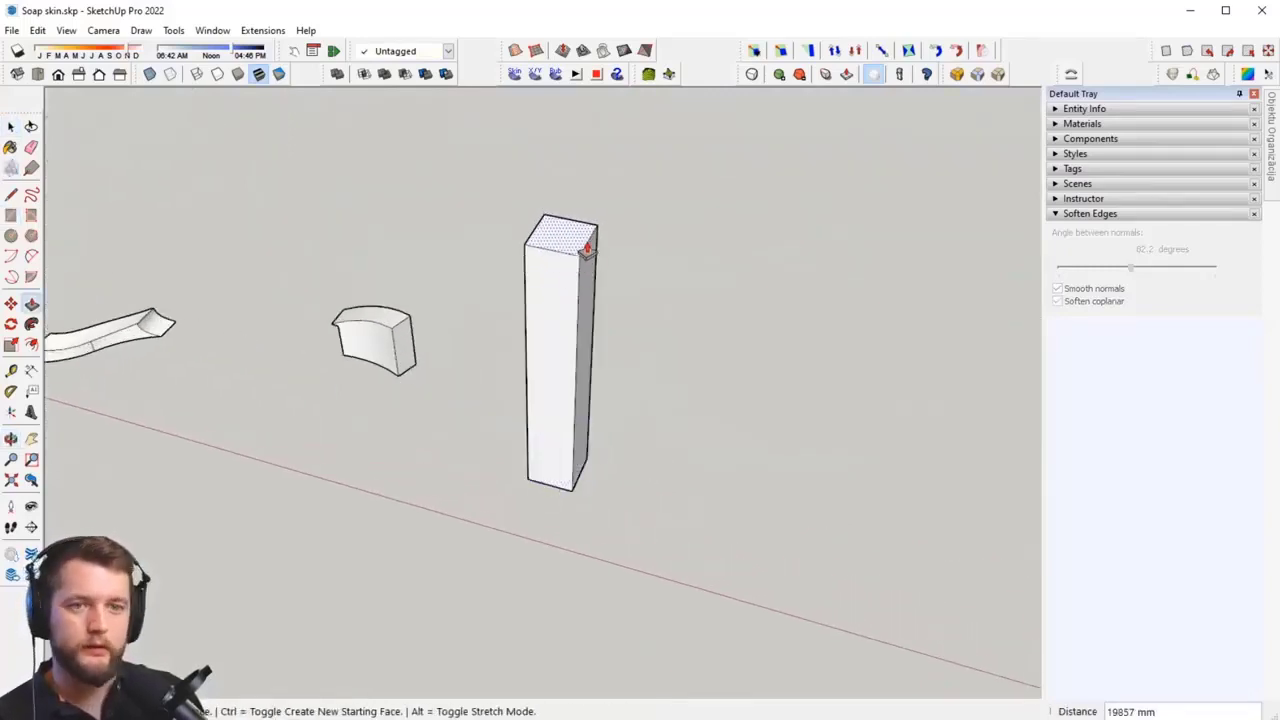
click(587, 268)
Step: Select the entire column and make it a group
middle_drag(587, 270, 571, 327)
key(space)
drag(600, 228, 442, 592)
right_click(516, 441)
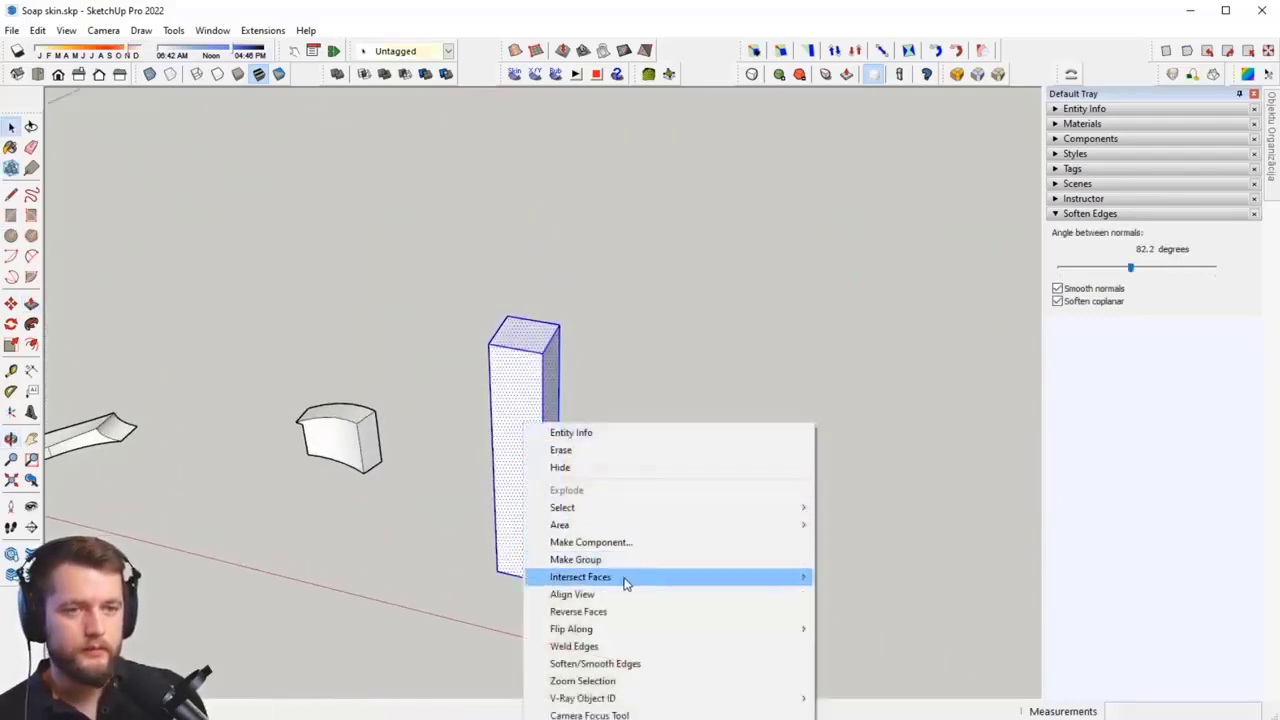
click(623, 557)
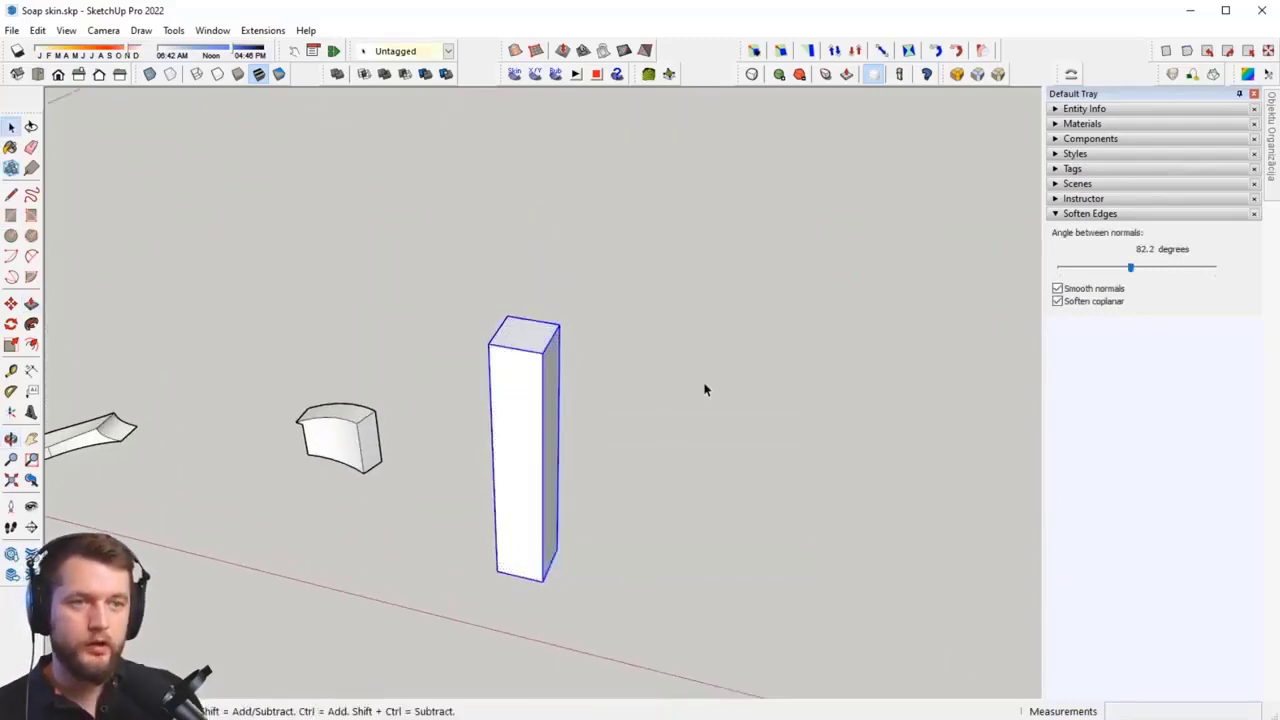
Step: Twist the column group 180 degrees about its vertical axis with FredoScale
click(909, 54)
middle_drag(706, 262, 699, 347)
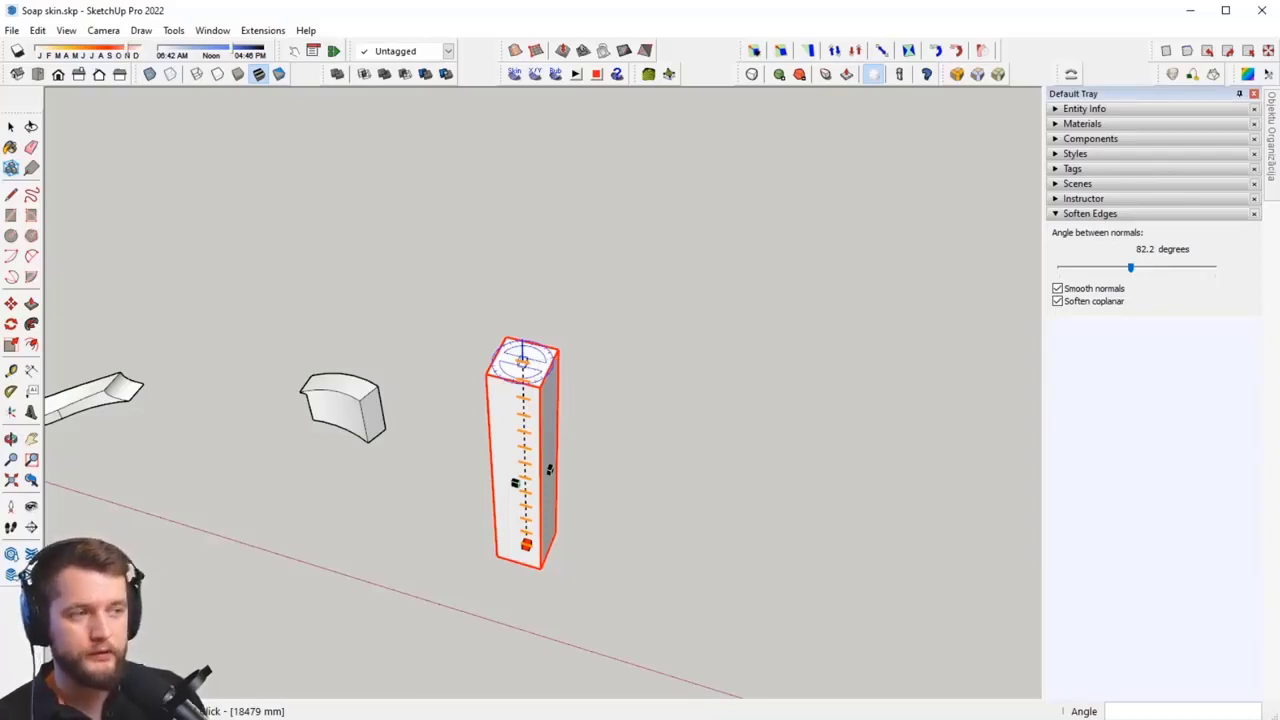
click(522, 360)
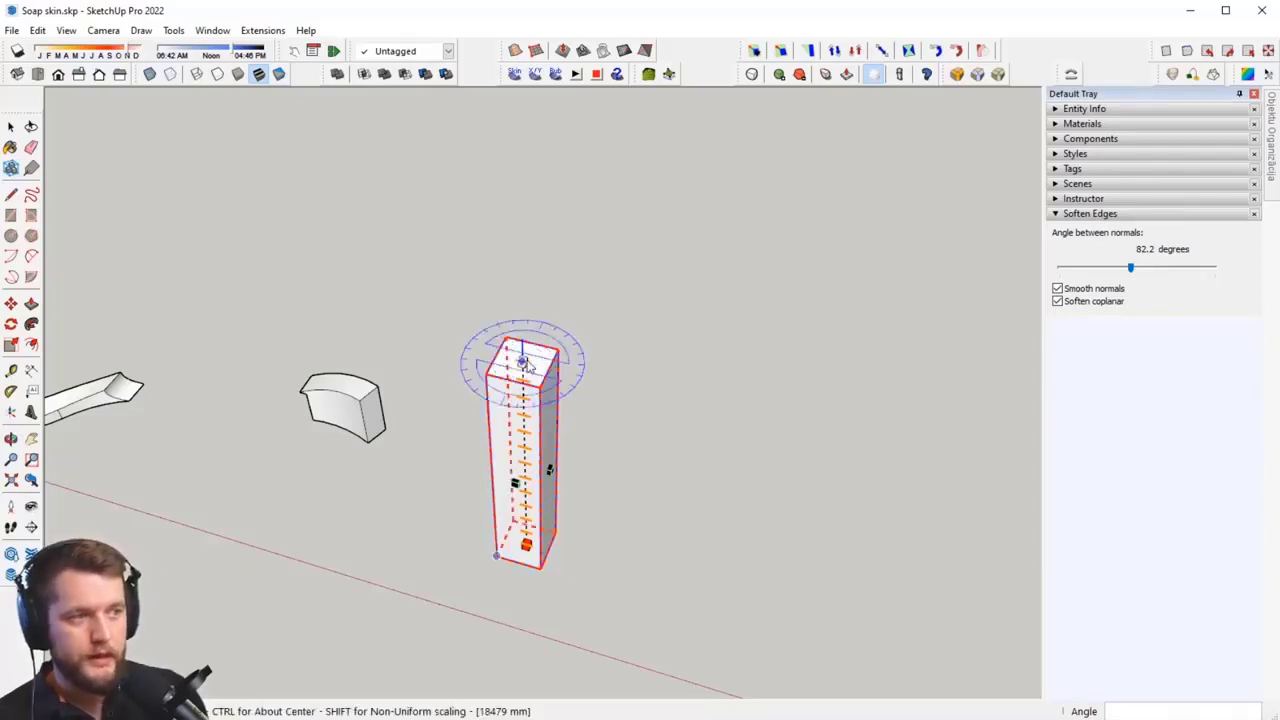
click(650, 397)
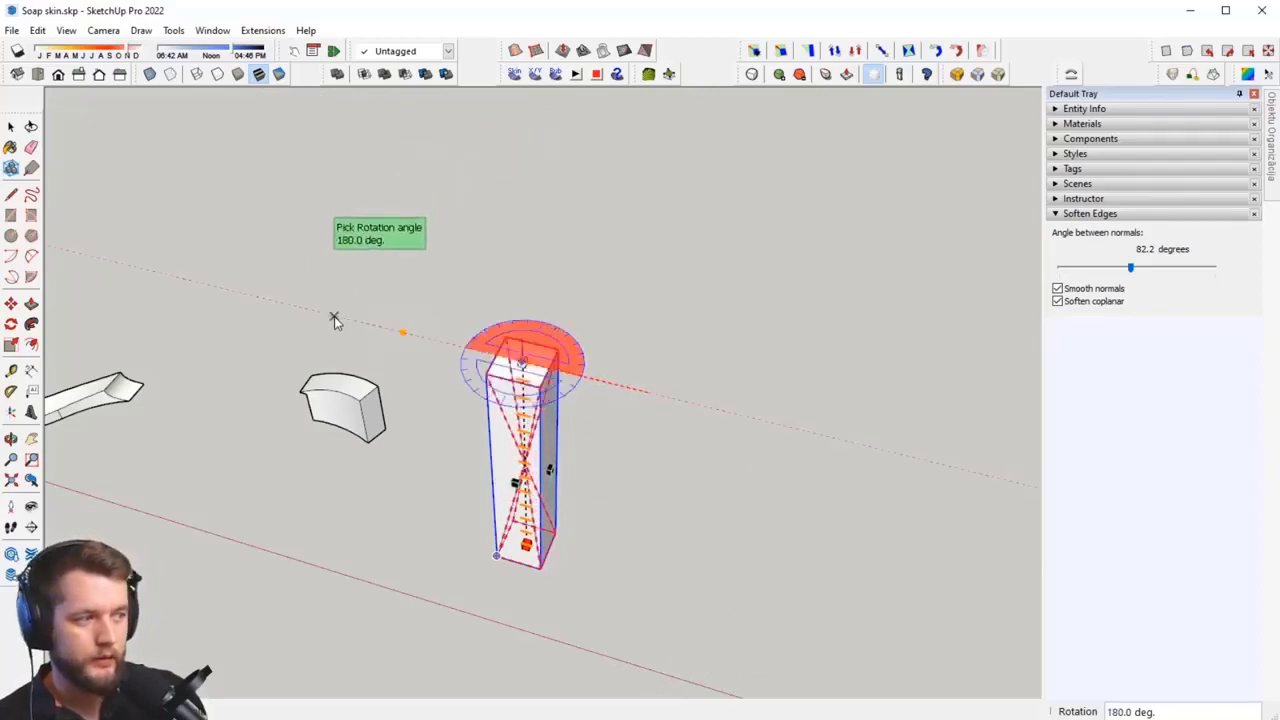
click(334, 316)
middle_drag(340, 323, 690, 400)
middle_drag(514, 448, 632, 410)
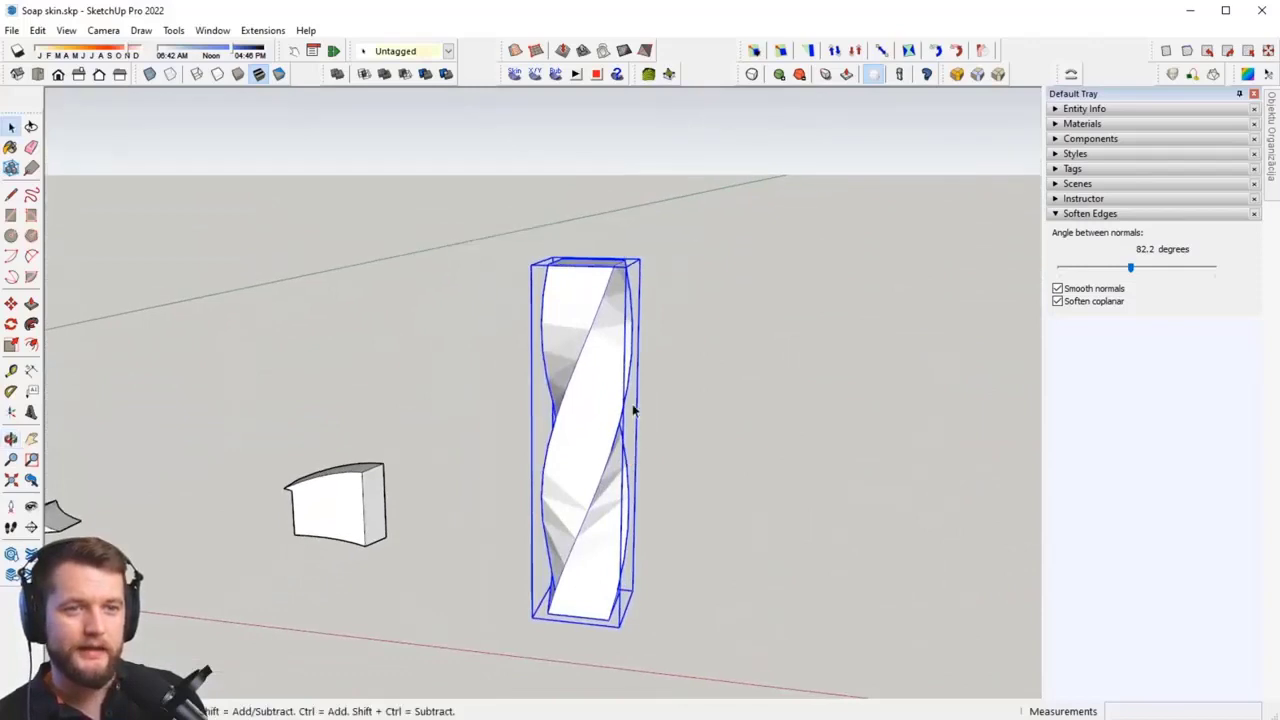
Step: Bend the twisted column 180 degrees with FredoScale, using its full height from base to top corner as the reference direction
click(984, 50)
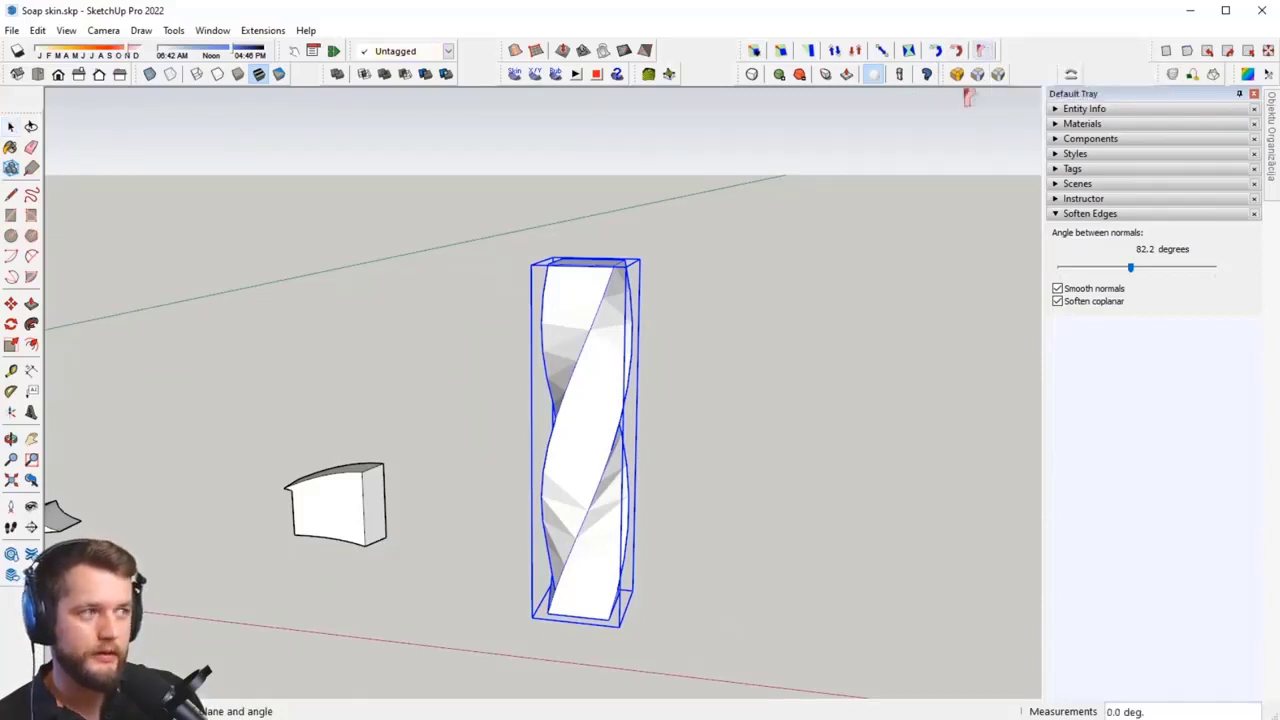
click(609, 622)
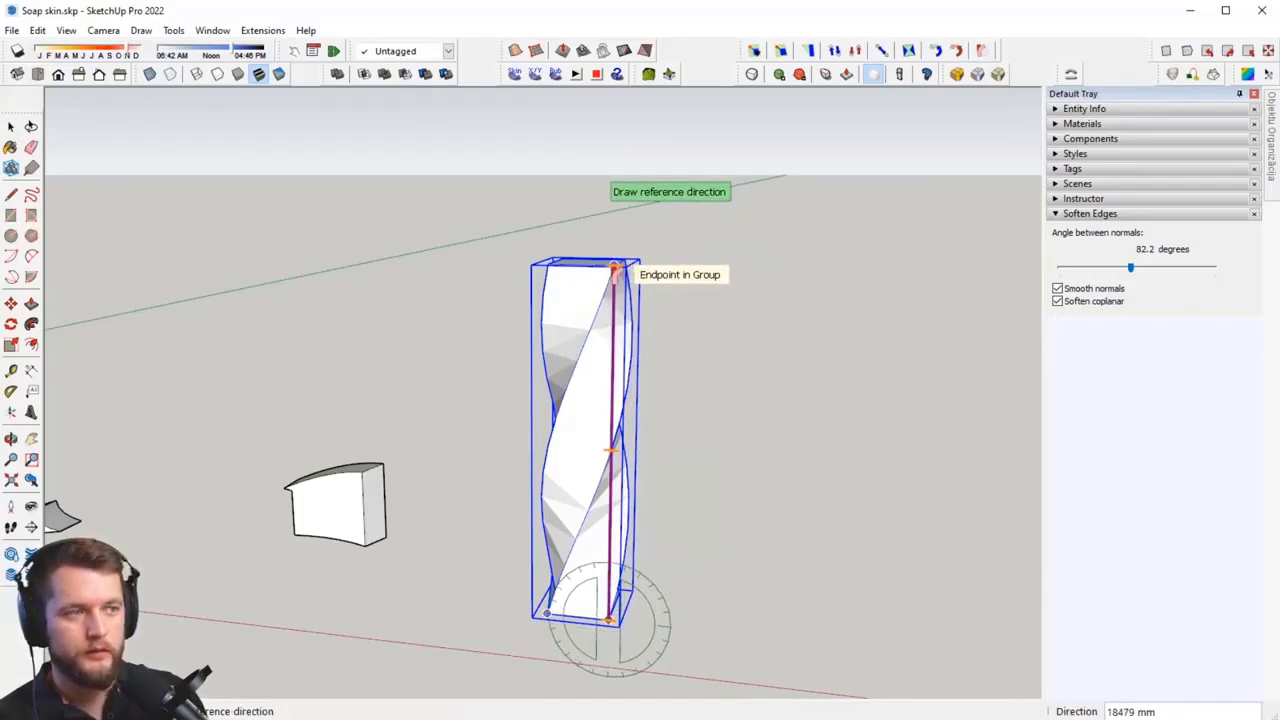
click(614, 268)
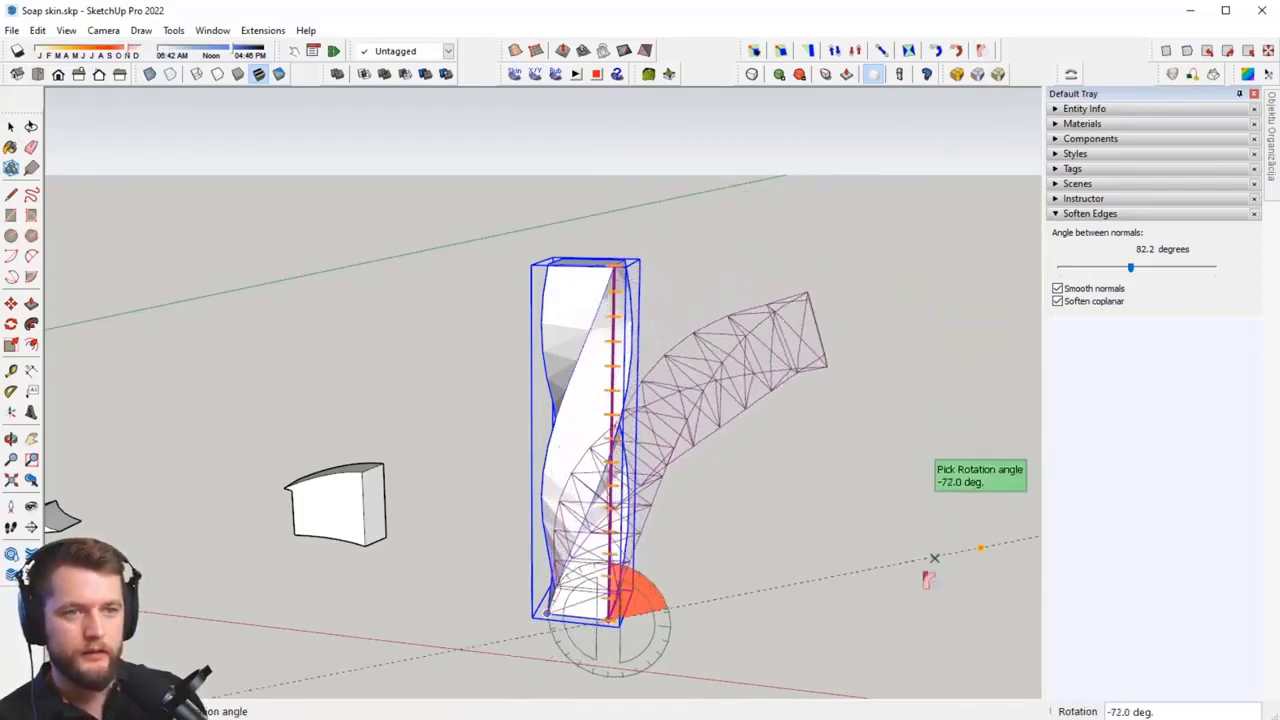
shift+middle_drag(700, 694, 663, 594)
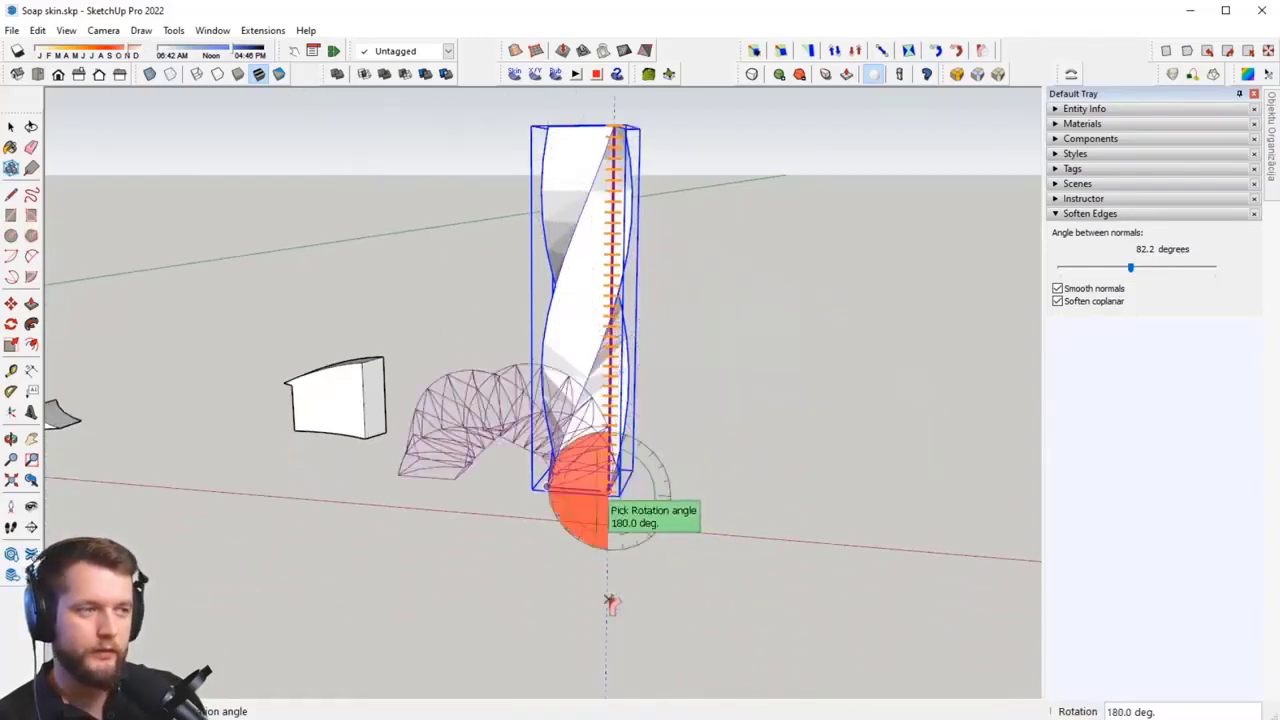
click(611, 603)
key(space)
Step: Examine the bent, twisted column from several sides, including the hole in its surface, and compare it with the whole model
middle_drag(634, 477, 686, 520)
scroll(484, 407, up, 3)
scroll(484, 407, up, 3)
middle_drag(491, 480, 663, 334)
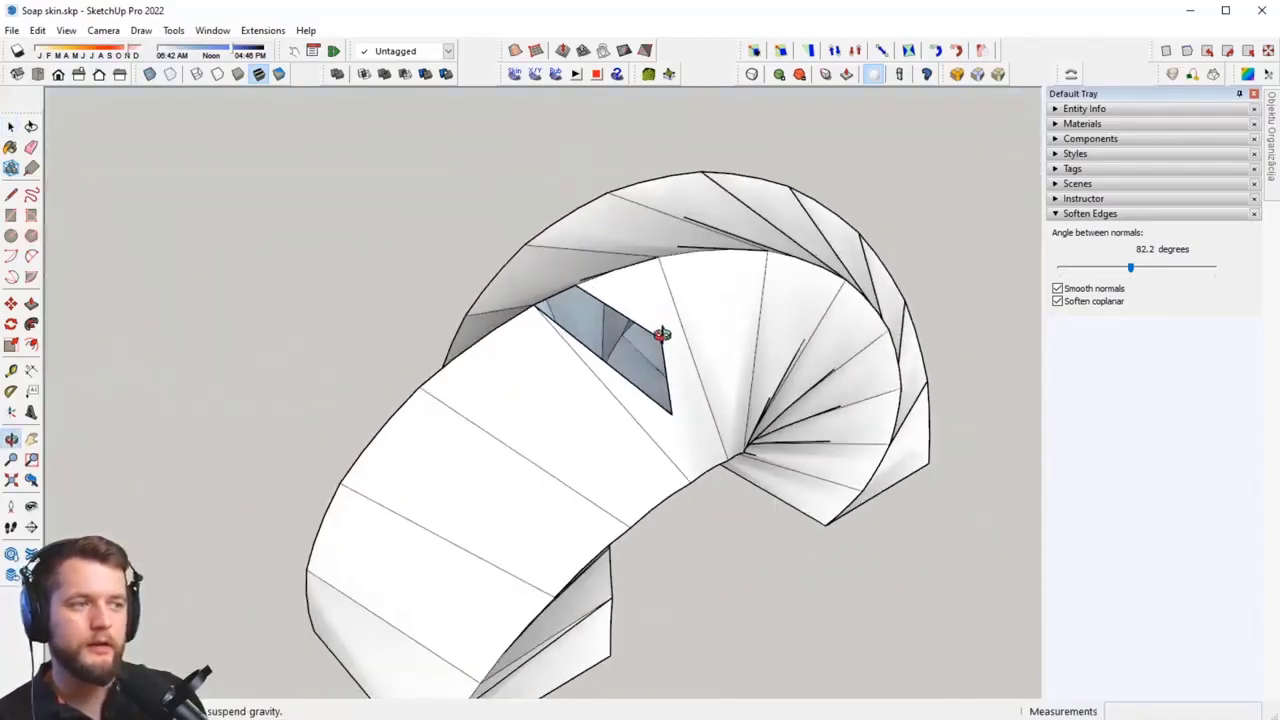
middle_drag(580, 314, 338, 447)
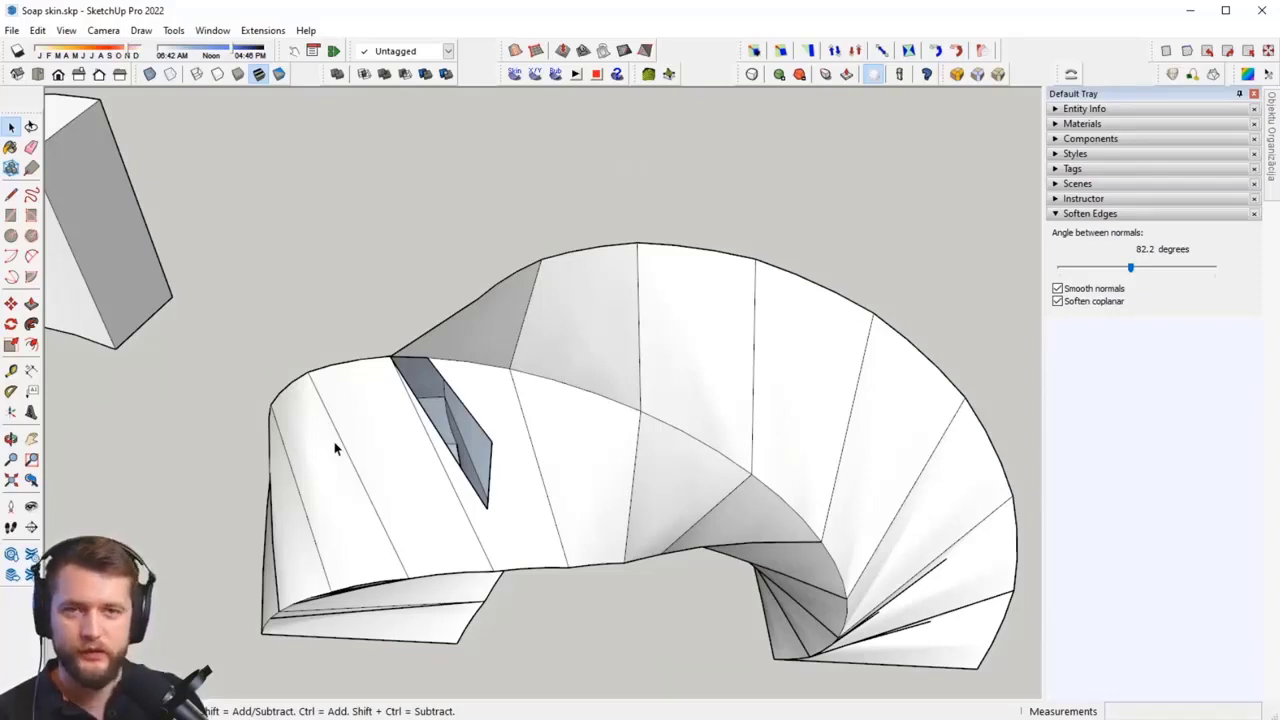
middle_drag(390, 435, 429, 409)
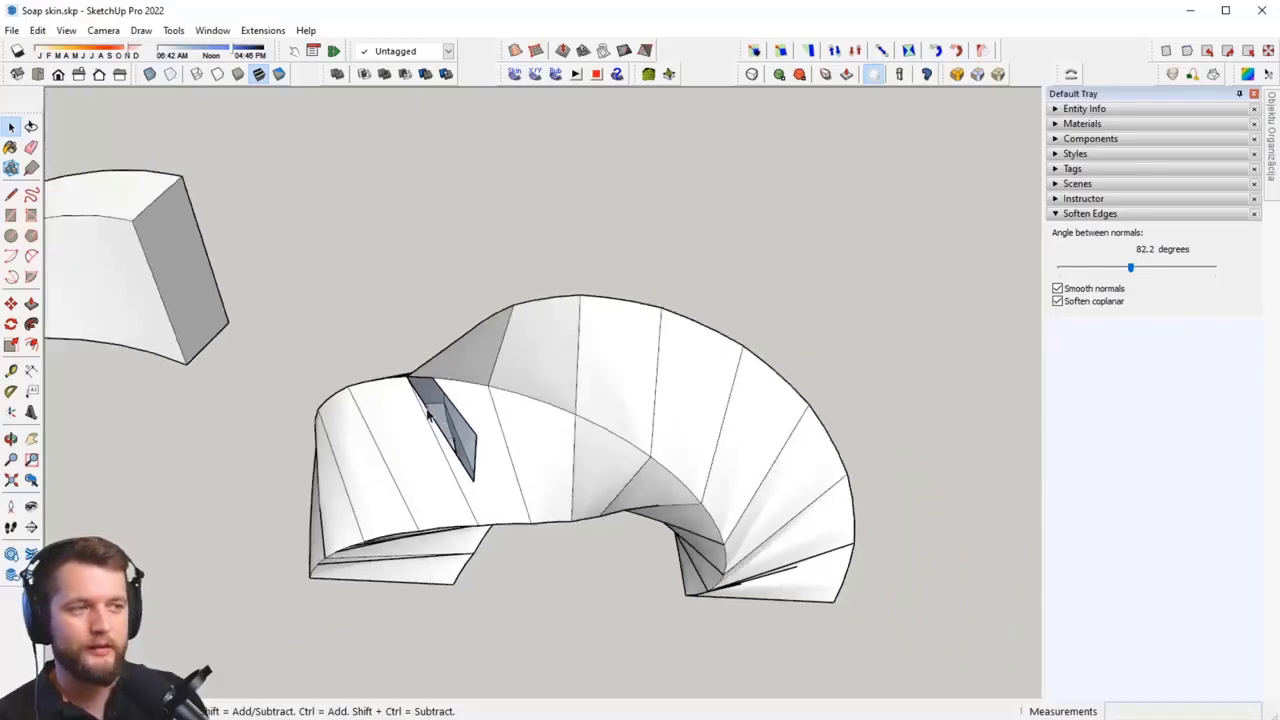
scroll(380, 389, up, 5)
middle_drag(500, 366, 560, 472)
scroll(460, 534, up, 3)
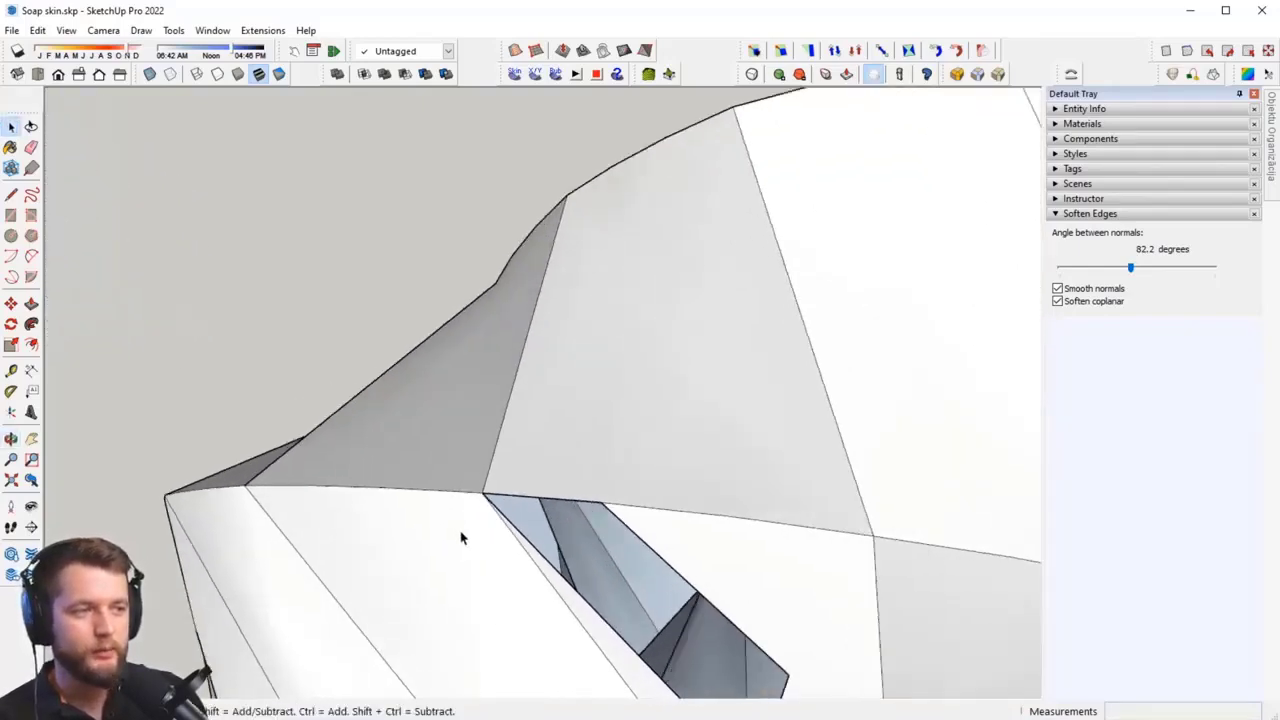
middle_drag(460, 534, 351, 414)
scroll(450, 425, down, 6)
scroll(450, 425, down, 5)
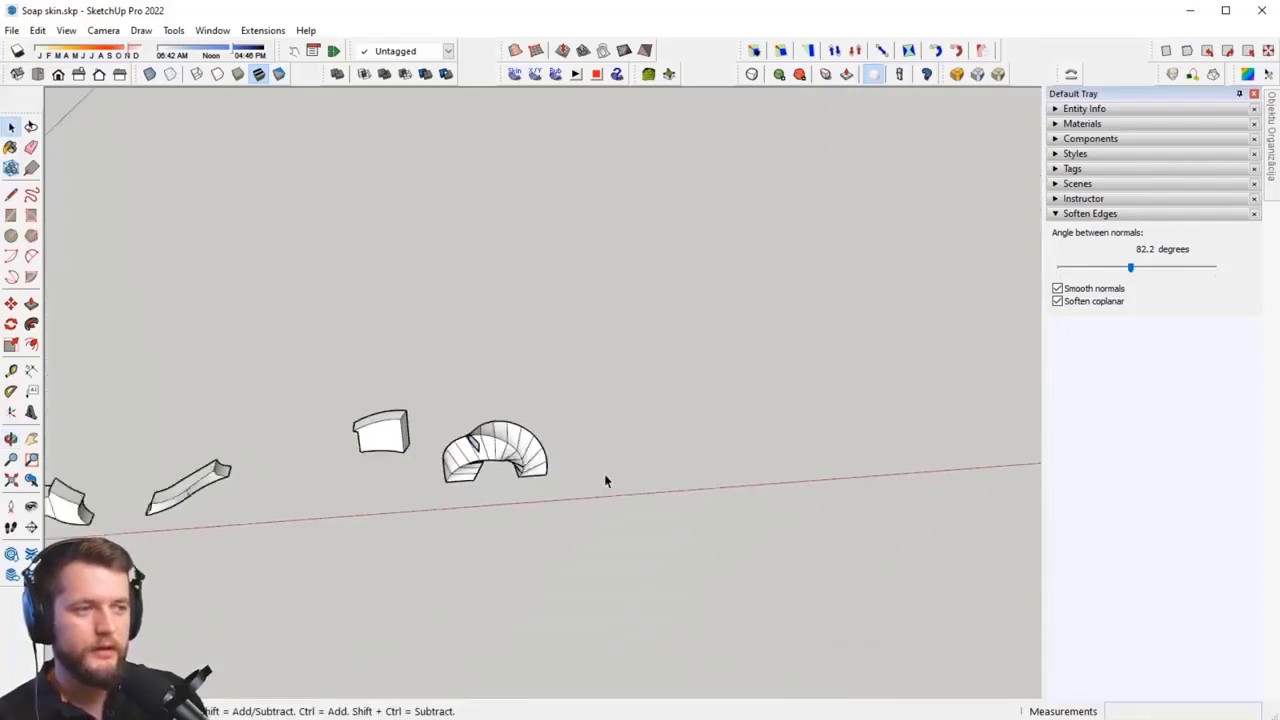
middle_drag(603, 480, 199, 397)
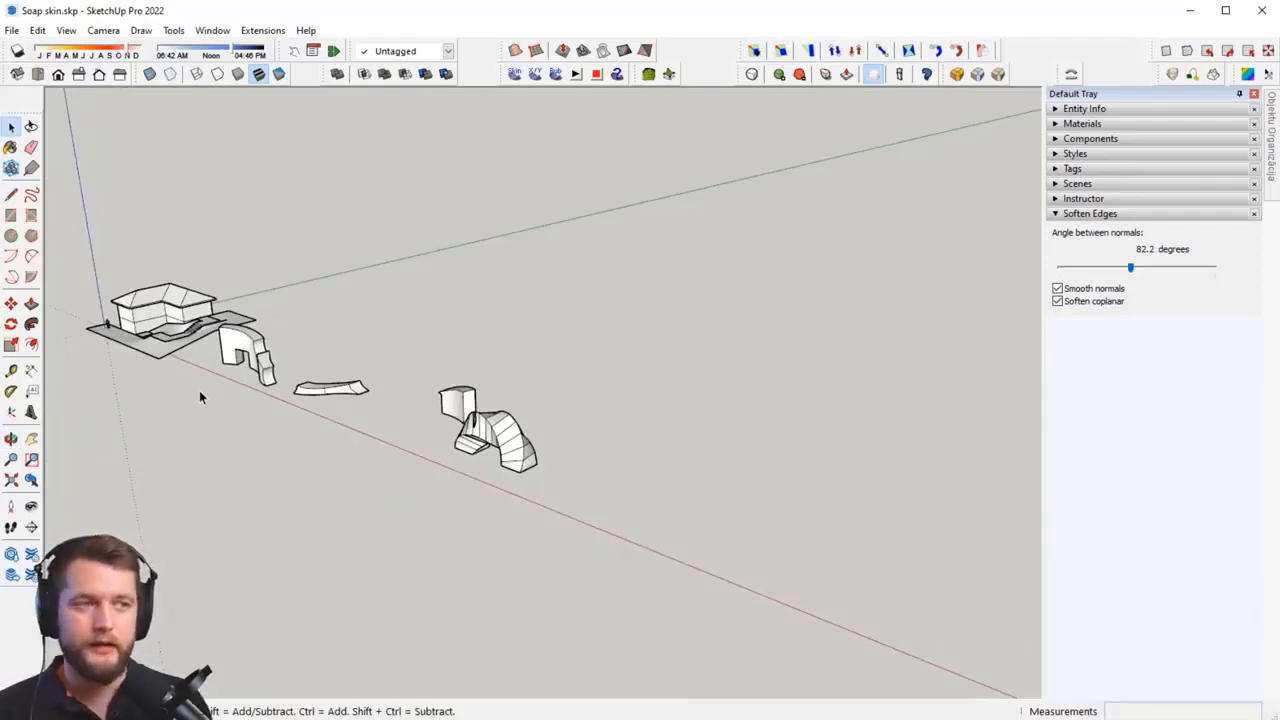
middle_drag(166, 363, 389, 374)
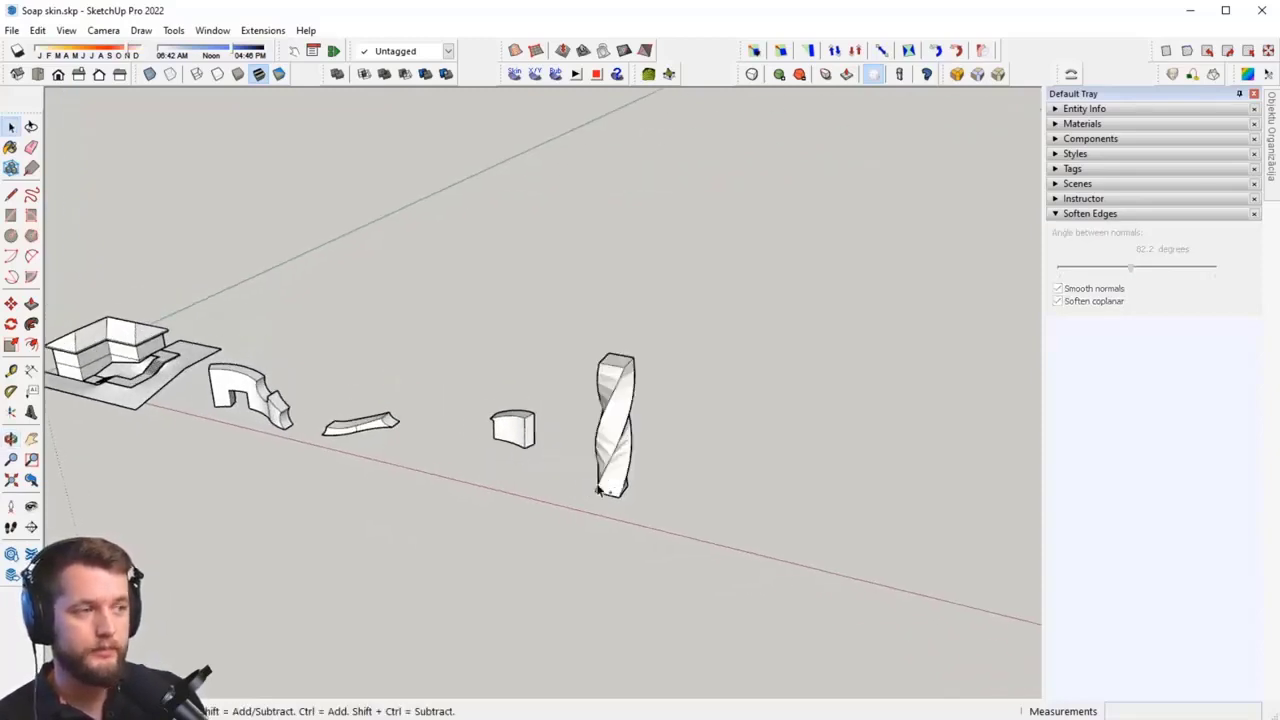
Step: Undo the column's bend and twist, and delete the column
key(ctrl+z)
drag(711, 316, 562, 562)
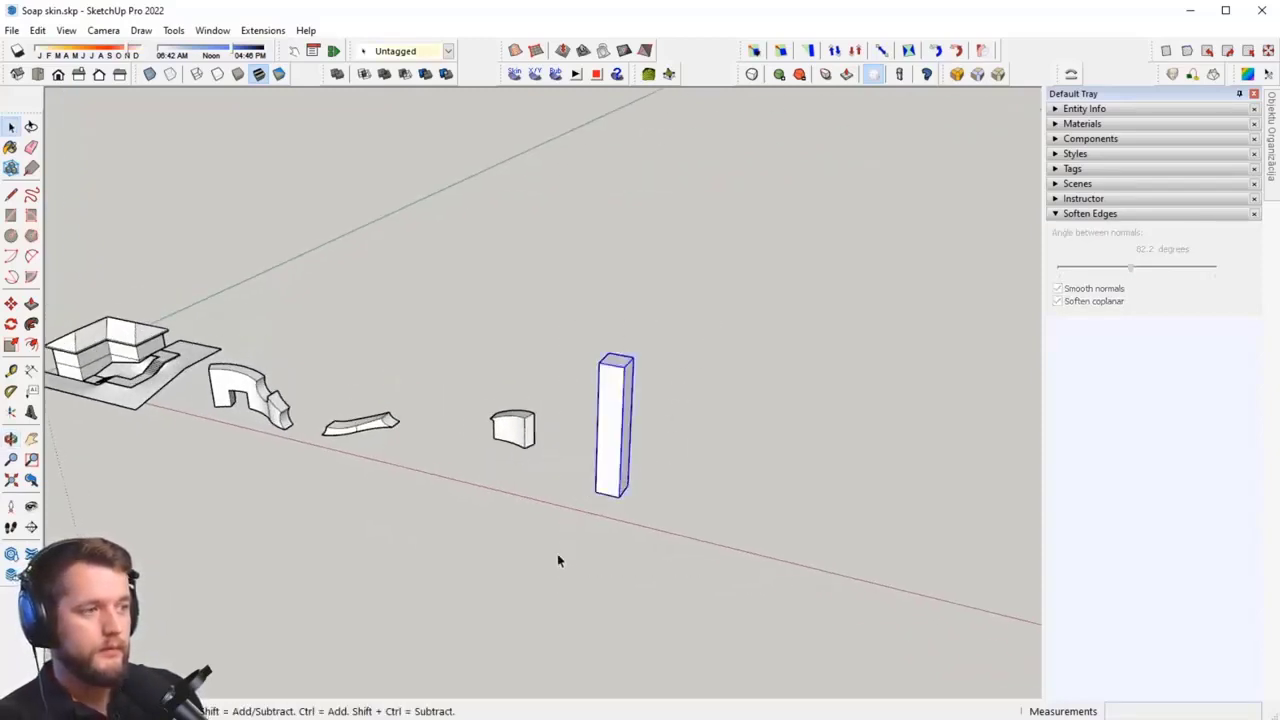
key(Delete)
Step: Inspect the house's roof group and terrace stairs from above and alongside the curved walls
scroll(478, 426, up, 2)
middle_drag(287, 421, 620, 454)
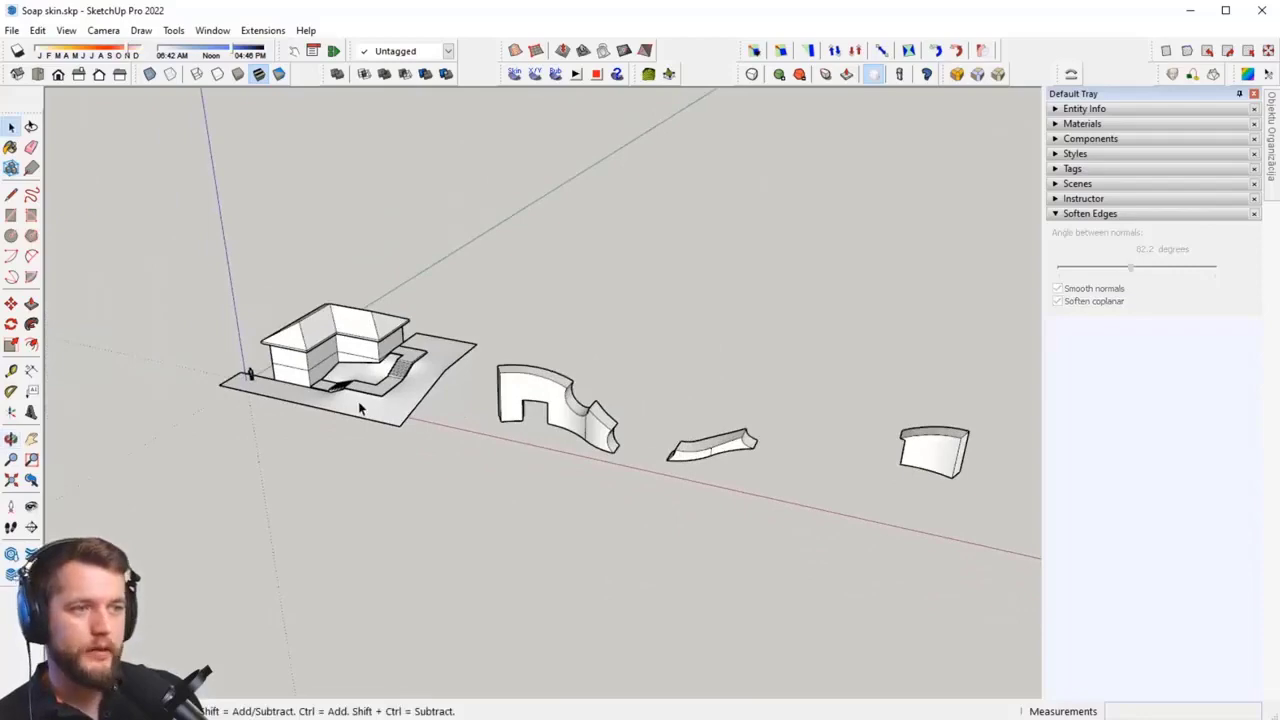
scroll(288, 320, up, 5)
click(342, 306)
middle_drag(350, 300, 632, 468)
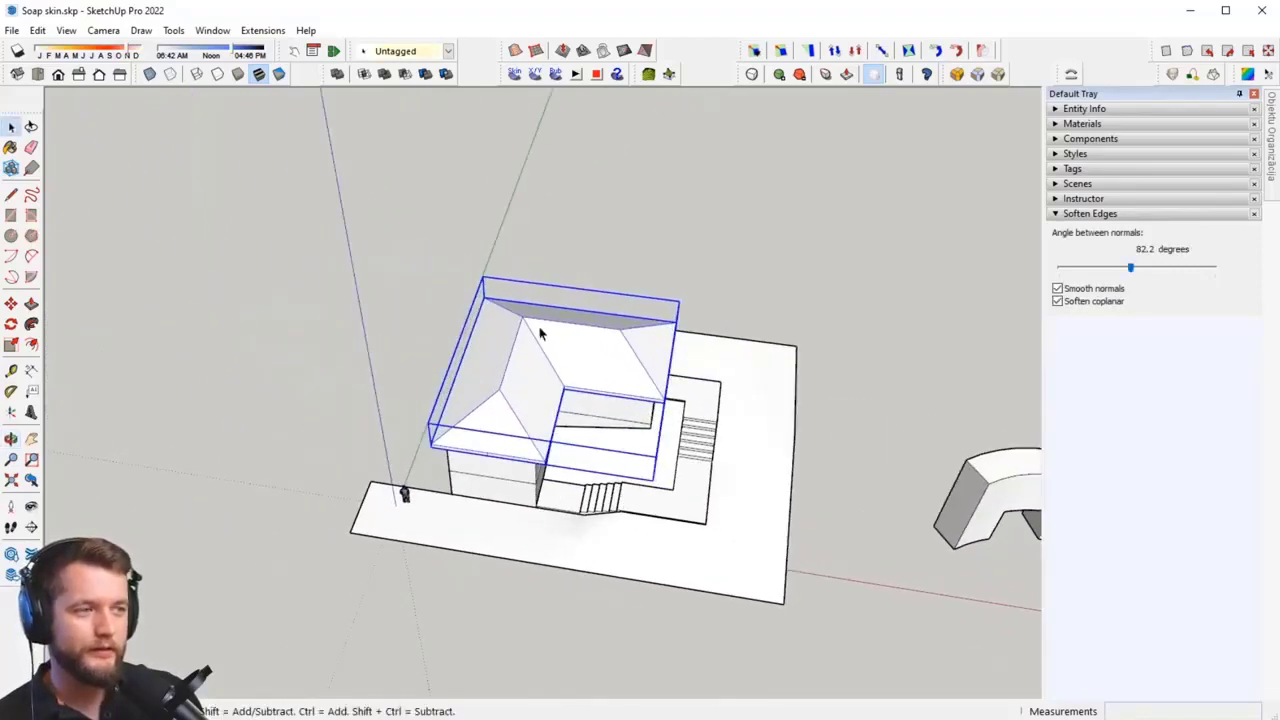
scroll(542, 334, up, 2)
shift+middle_drag(686, 378, 286, 283)
scroll(320, 350, down, 4)
middle_drag(607, 435, 635, 270)
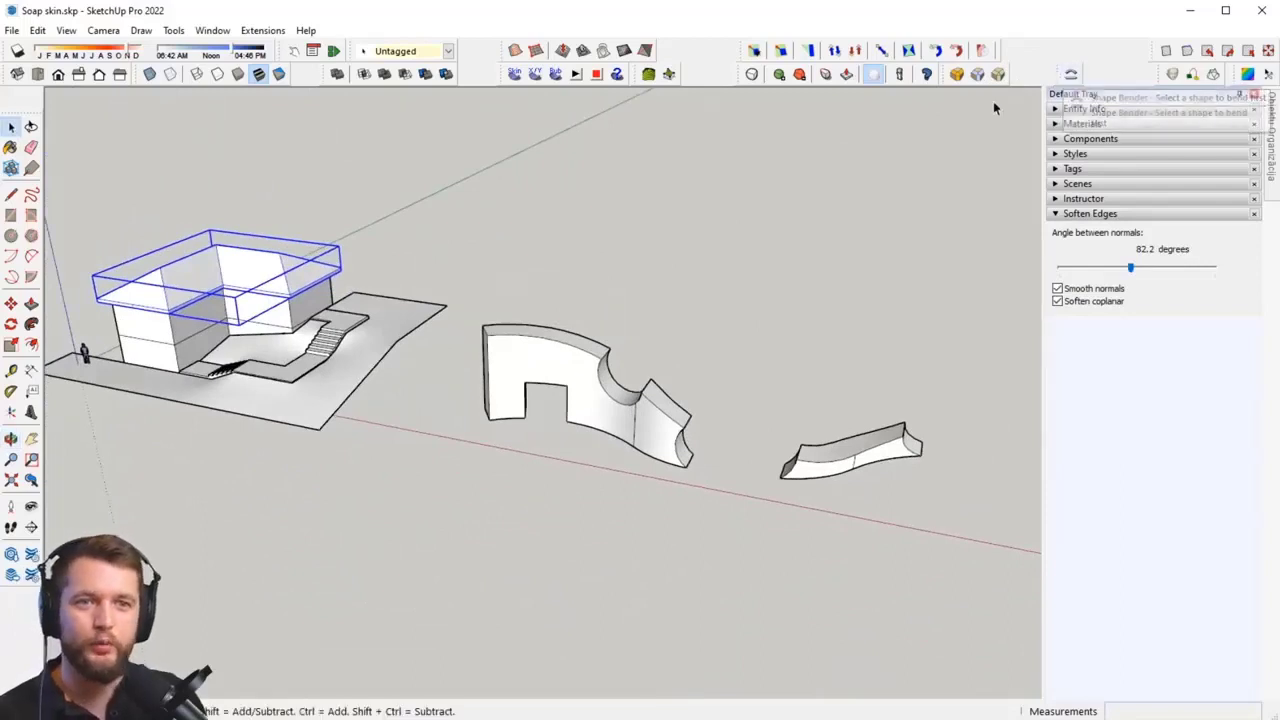
middle_drag(649, 248, 520, 280)
Step: Open 3D Warehouse and browse its home page, including the featured commercial models
click(212, 30)
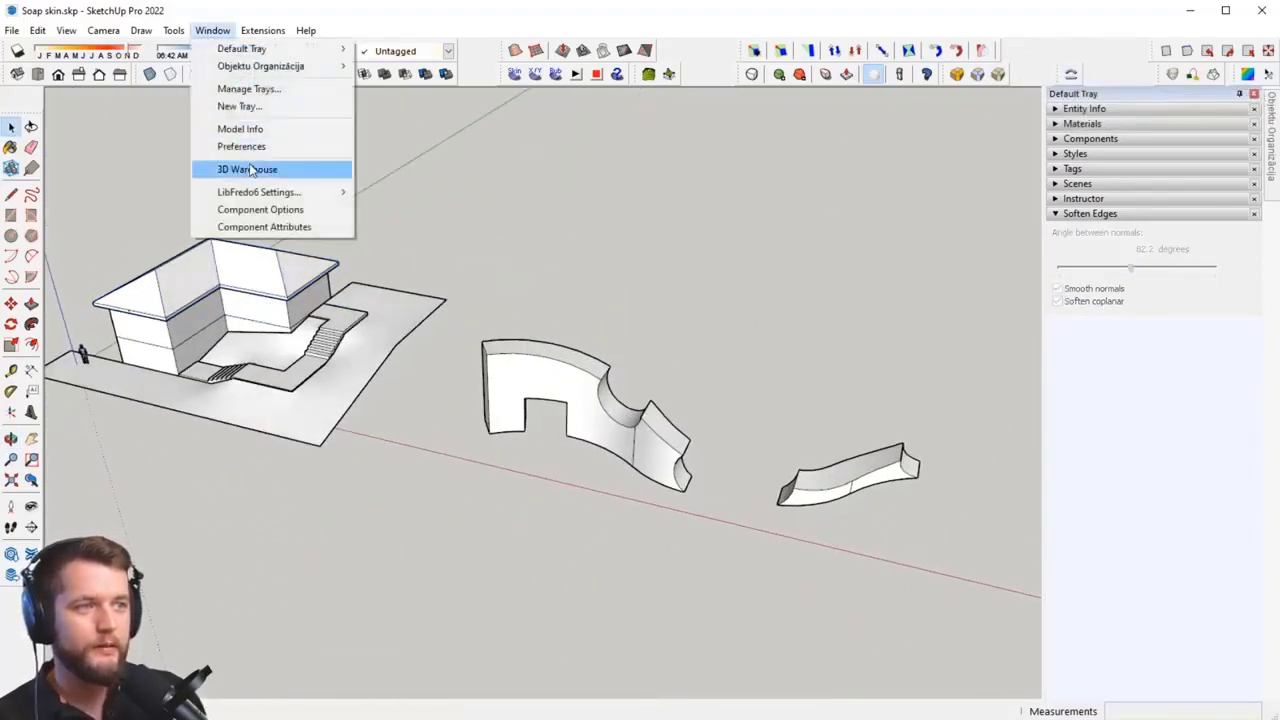
click(250, 170)
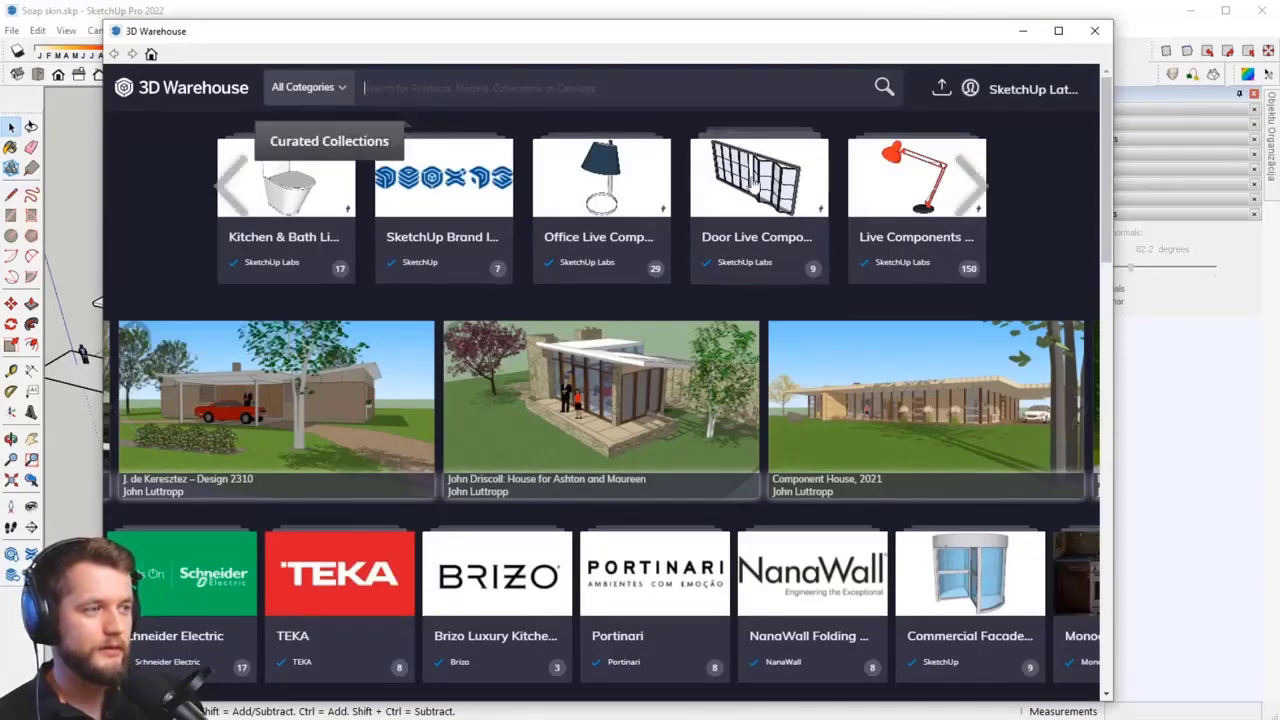
scroll(751, 180, down, 7)
scroll(1016, 273, up, 2)
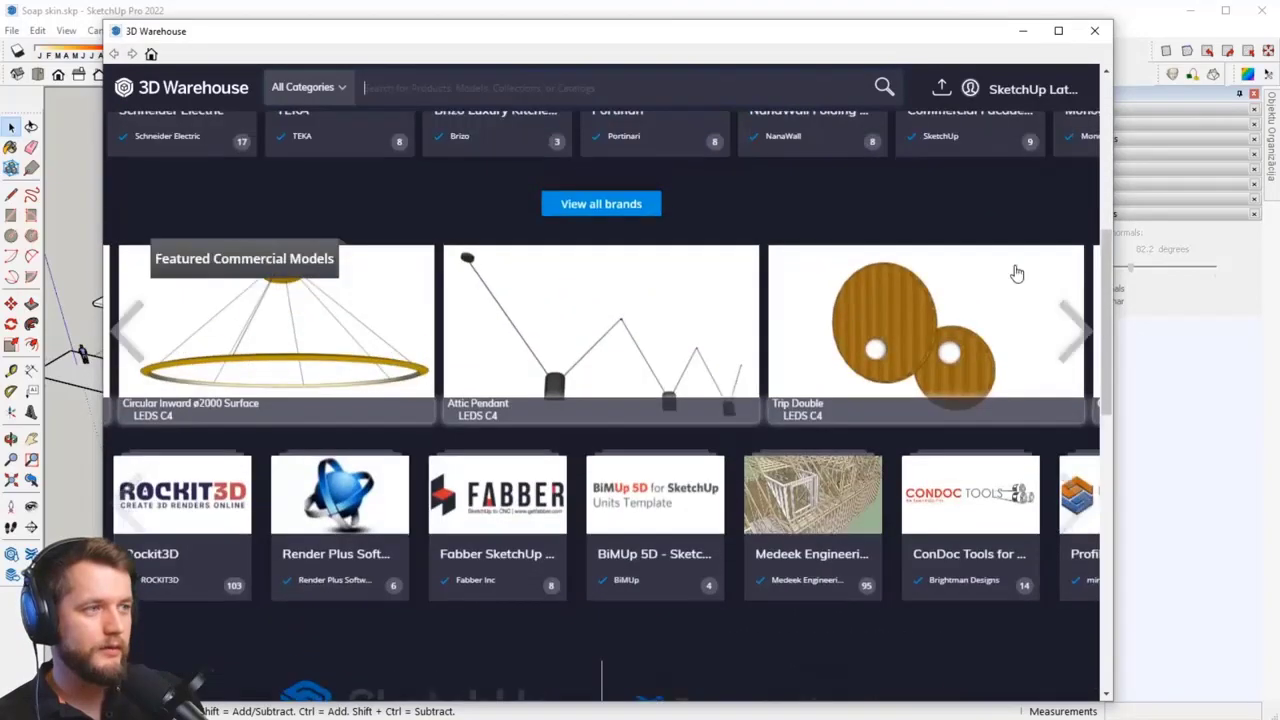
click(1074, 330)
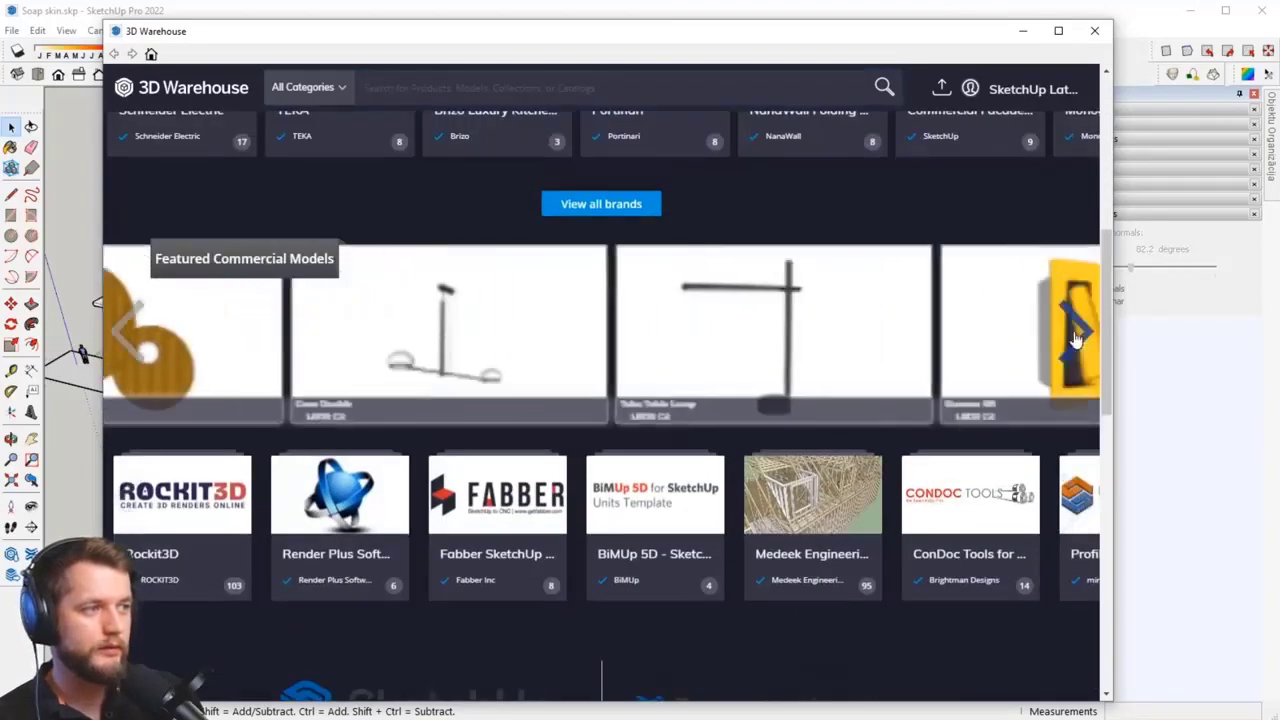
click(1073, 335)
click(1073, 335)
click(1073, 335)
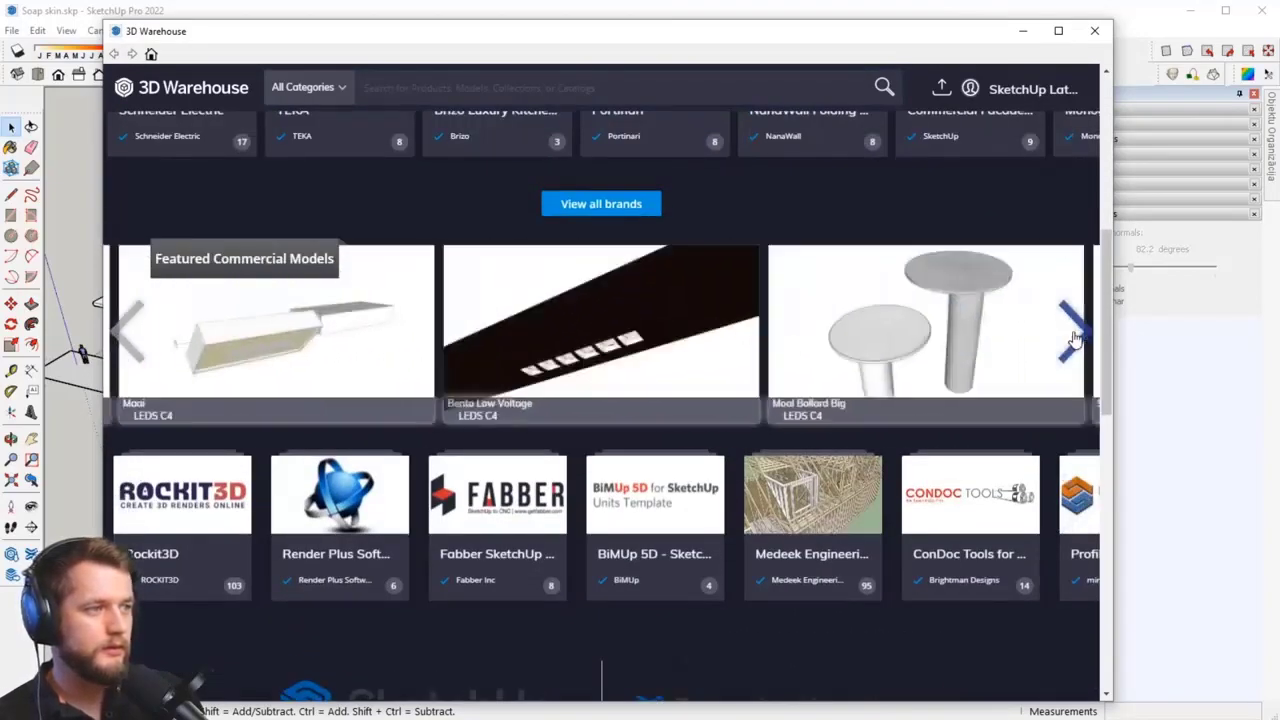
click(1073, 335)
click(1073, 335)
click(1073, 335)
click(1073, 335)
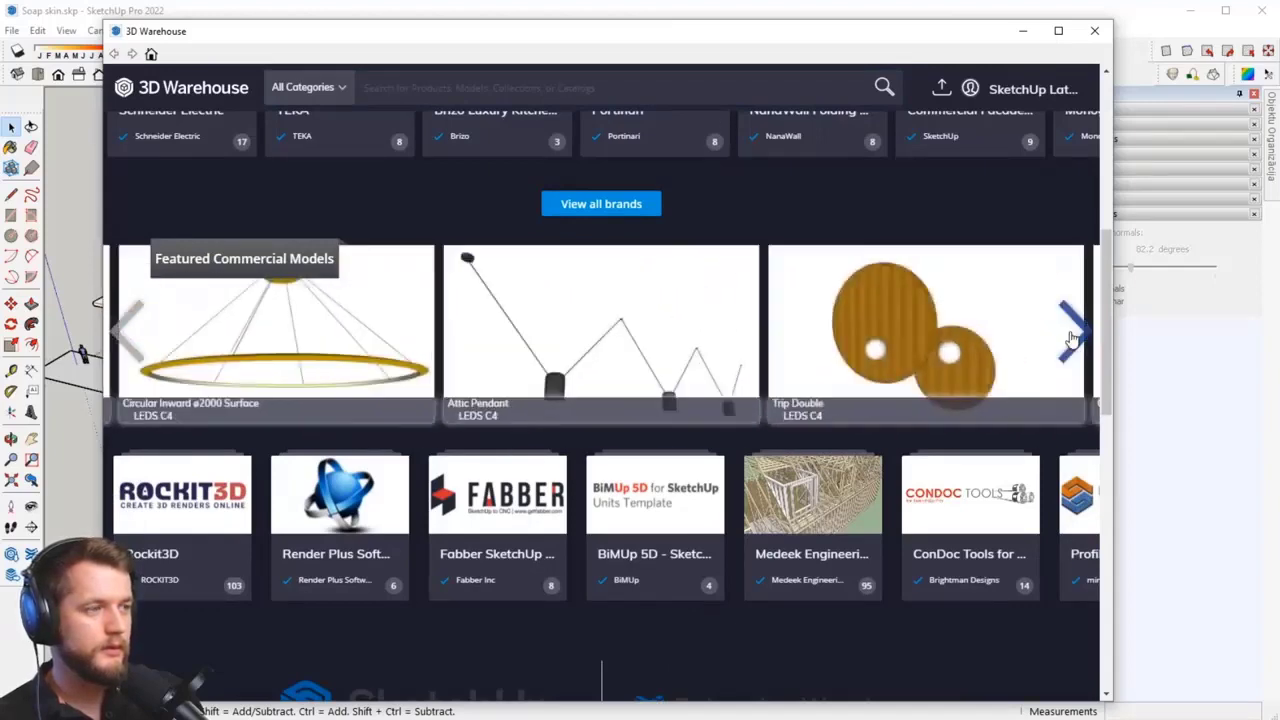
click(1073, 335)
click(1072, 330)
scroll(450, 368, up, 5)
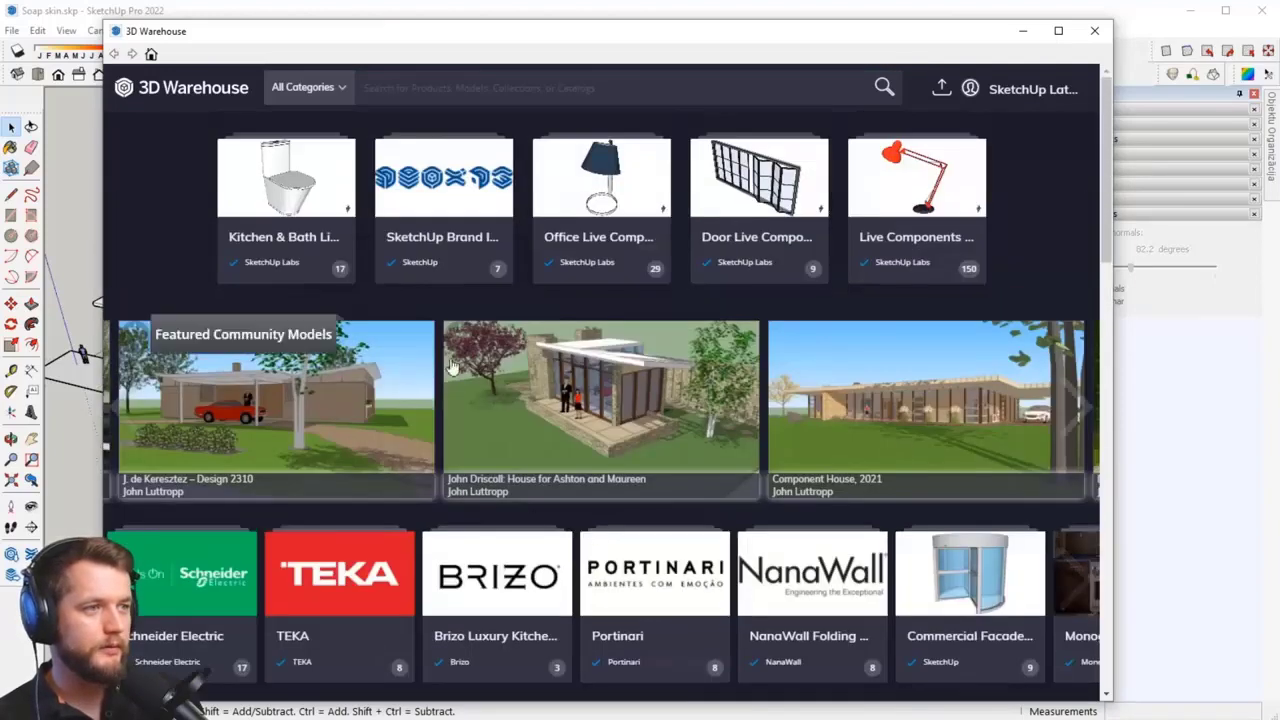
Step: Search 3D Warehouse for "desk", restrict the results to models, and look through them
click(453, 87)
text(desk)
key(Return)
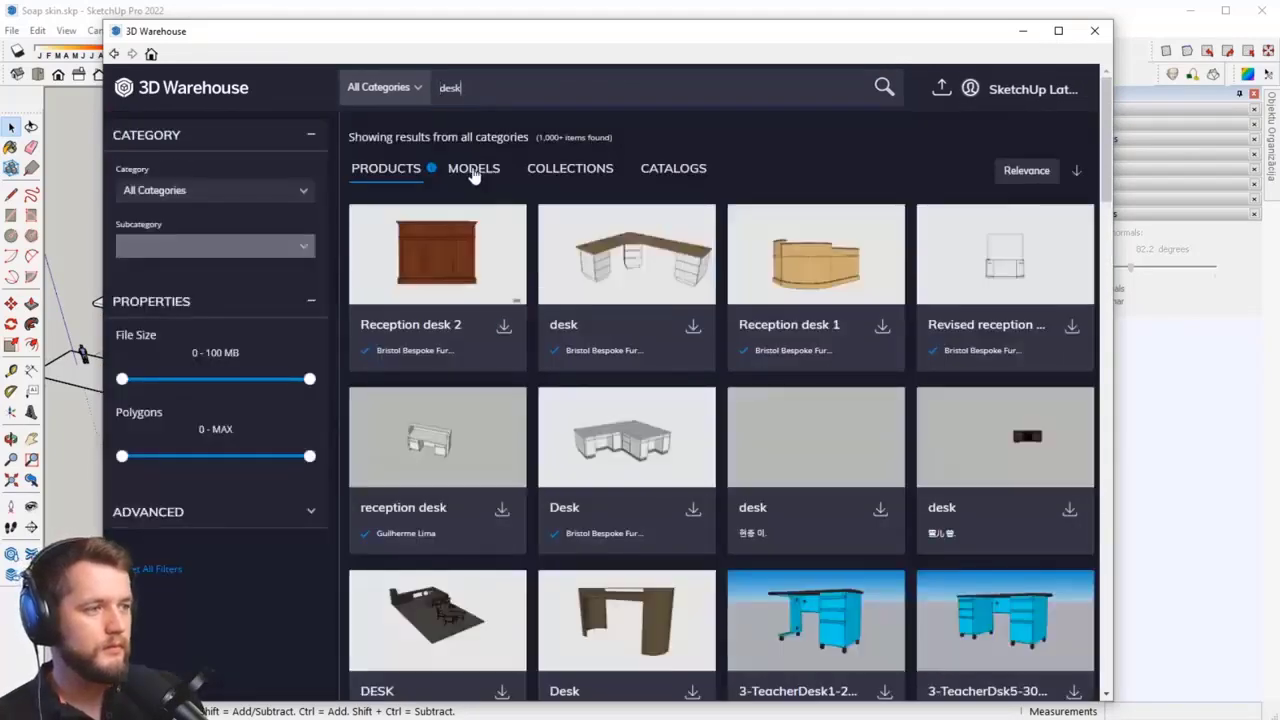
click(474, 170)
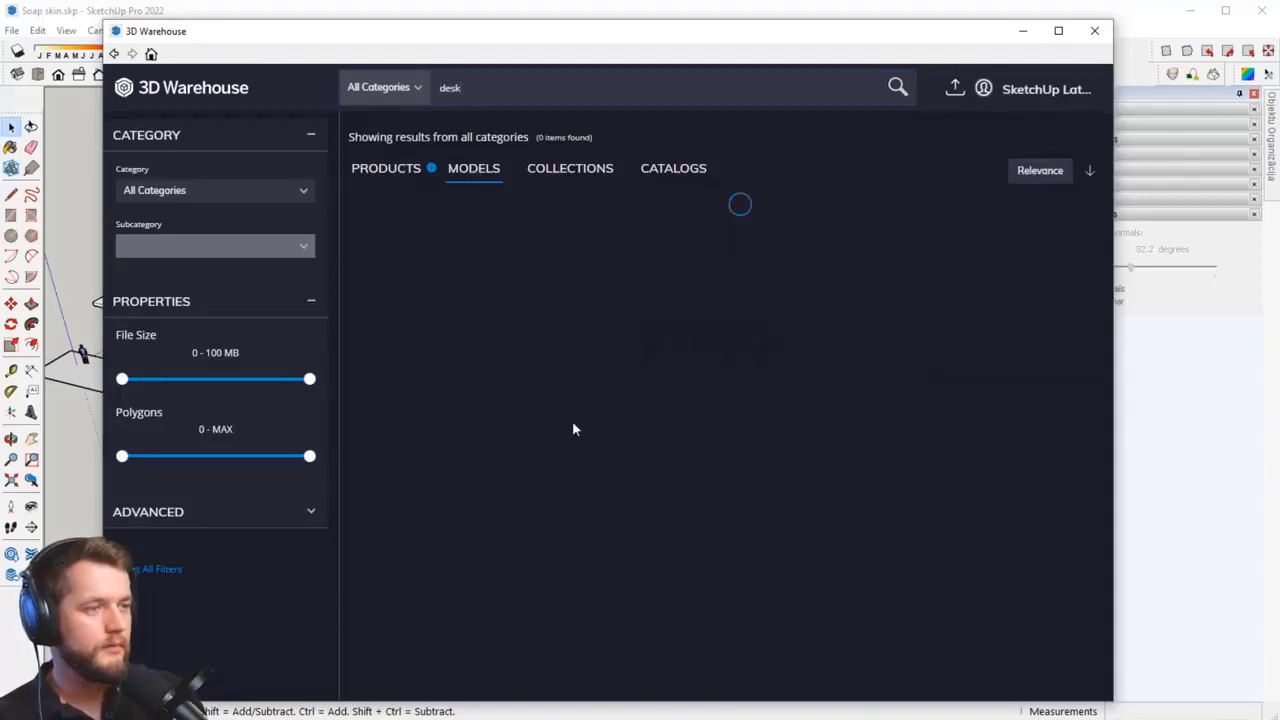
scroll(378, 388, down, 4)
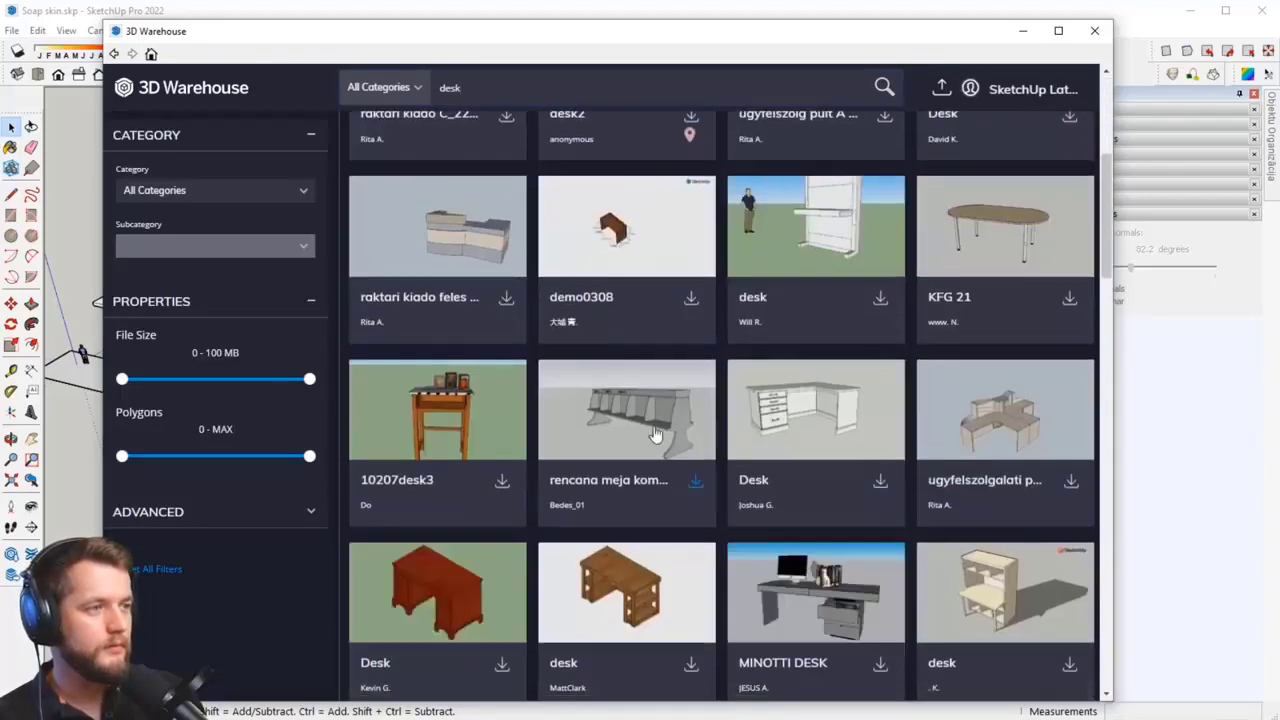
scroll(550, 472, down, 1)
scroll(522, 370, down, 1)
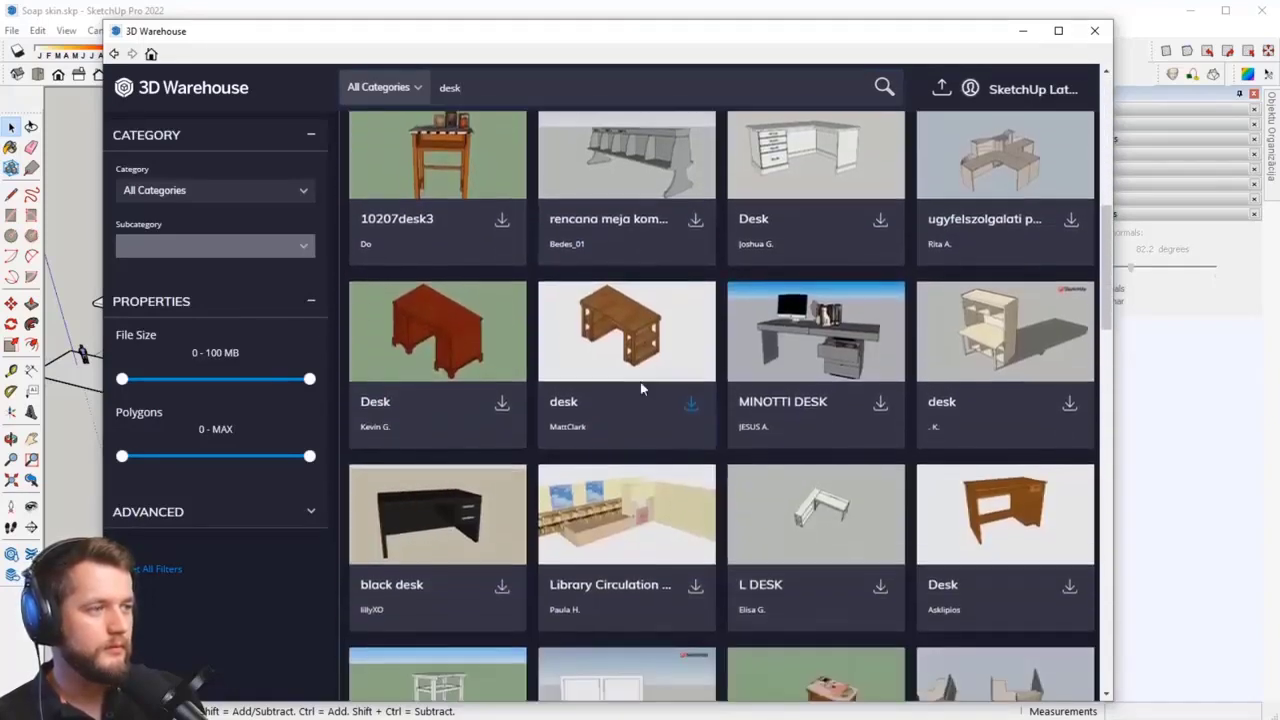
Step: Load the desk with the upper shelf unit directly into the model and place it on the ground before the arched wall
click(1071, 404)
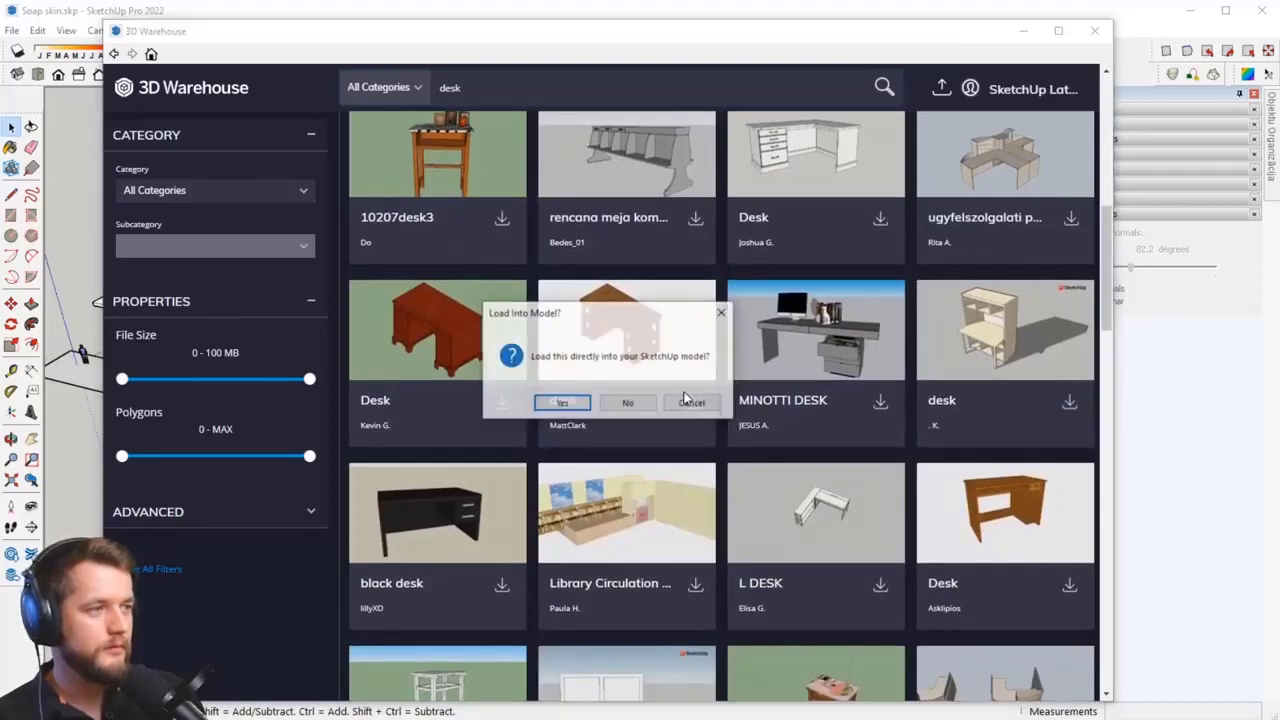
click(560, 403)
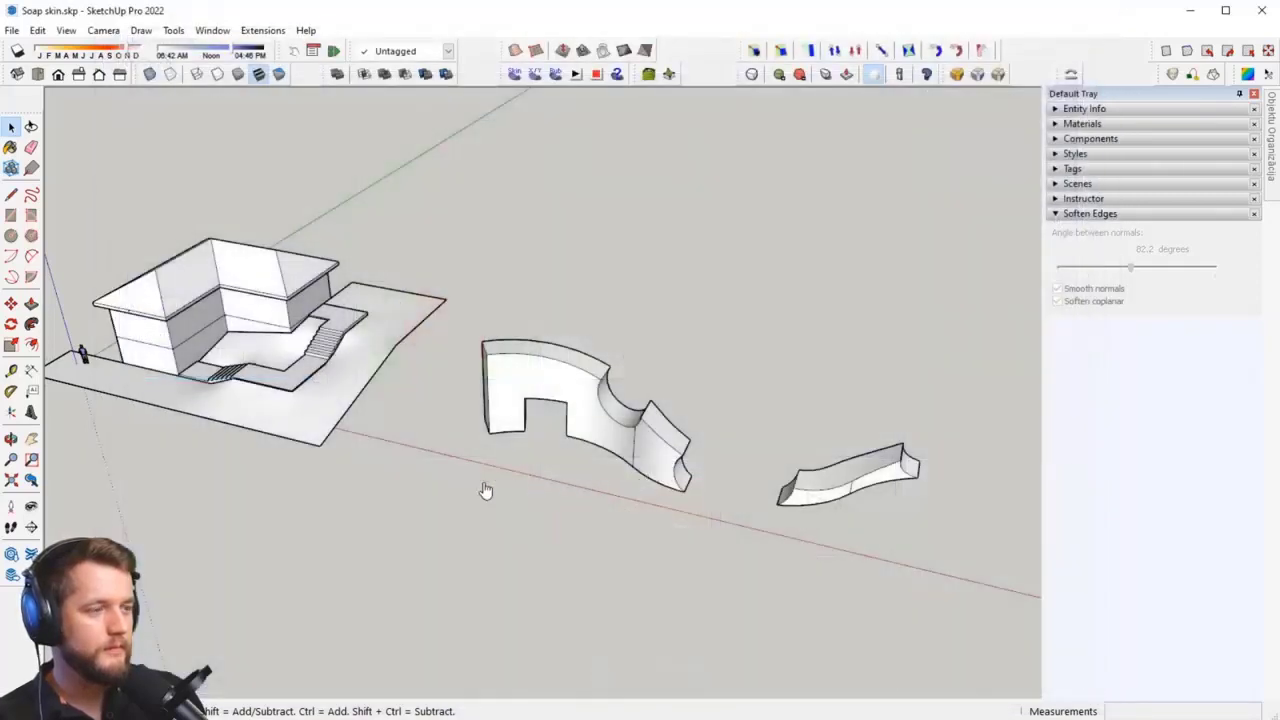
scroll(490, 483, down, 1)
click(408, 495)
scroll(376, 521, up, 5)
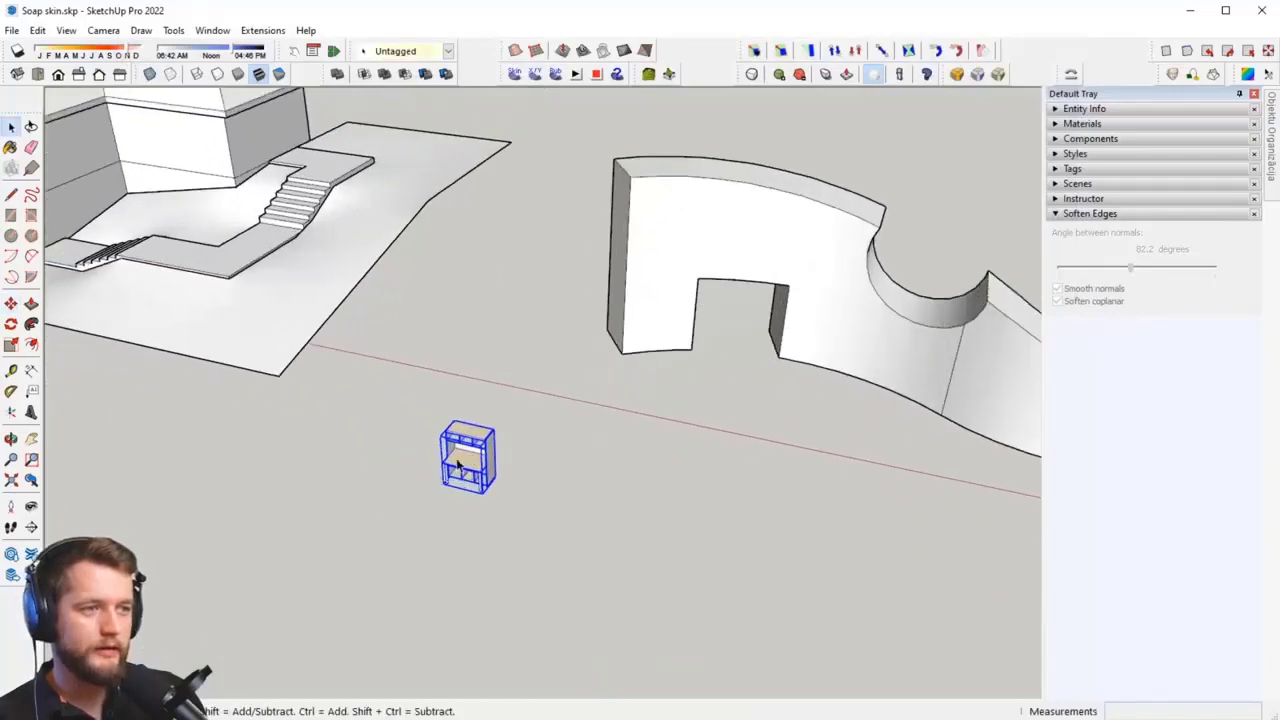
Step: Bend the desk into a curve with FredoScale's radial bending, using its rear top edge from corner to corner as reference
middle_drag(491, 520, 443, 417)
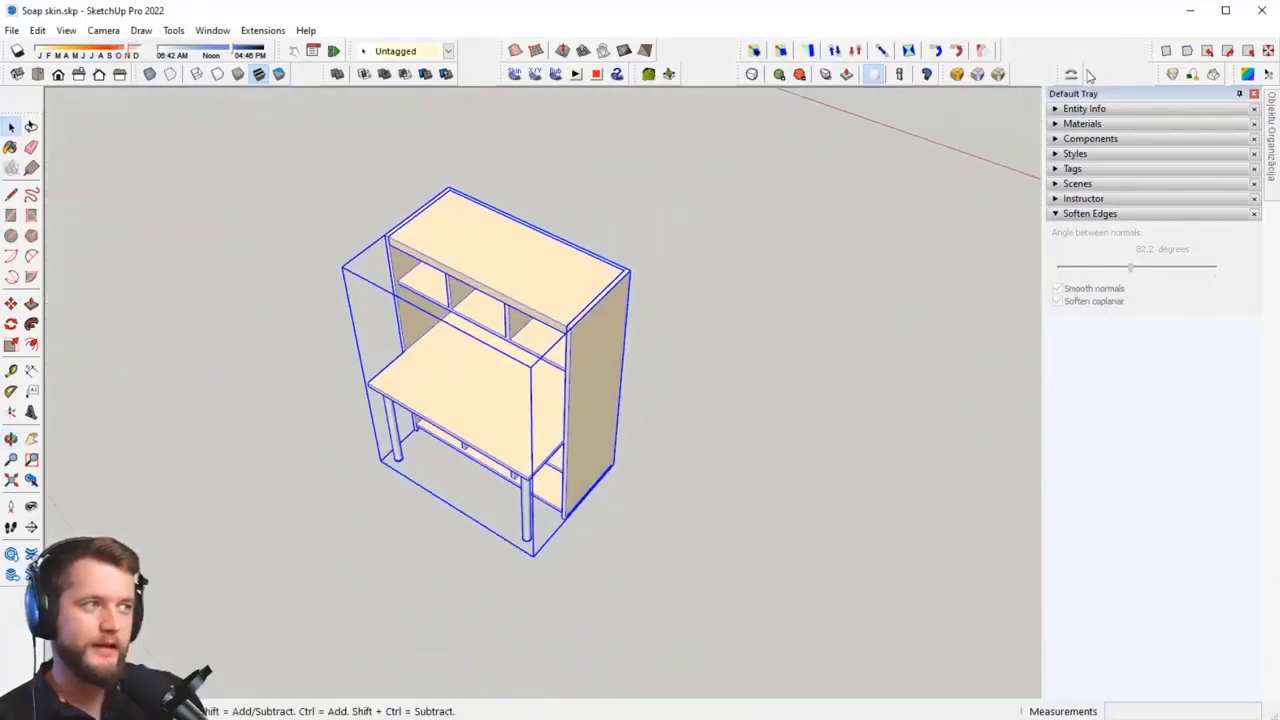
click(983, 52)
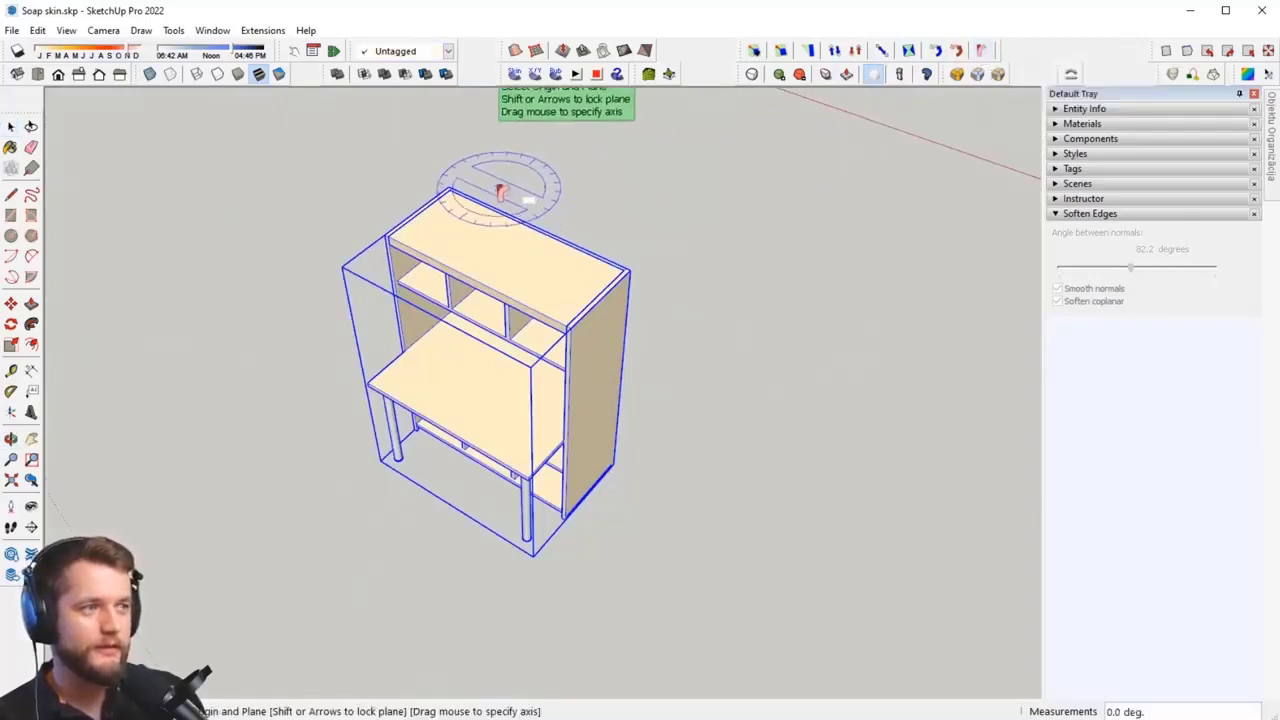
scroll(456, 203, up, 3)
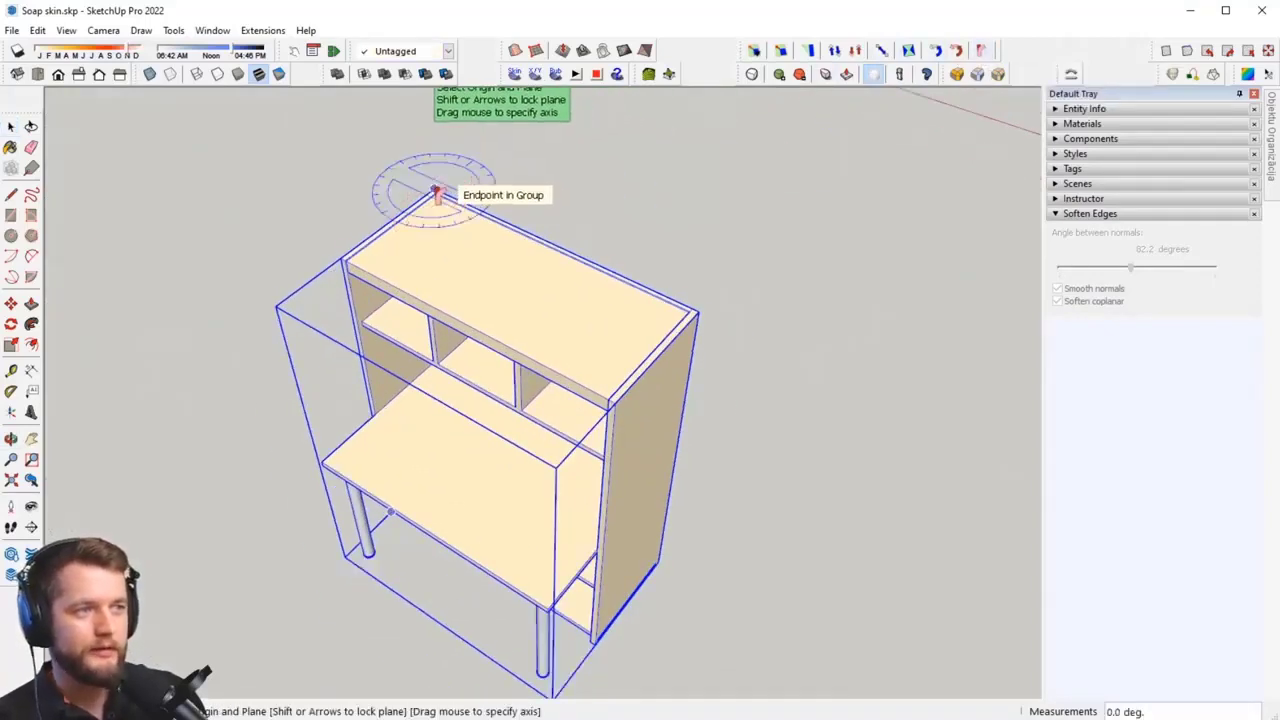
click(437, 190)
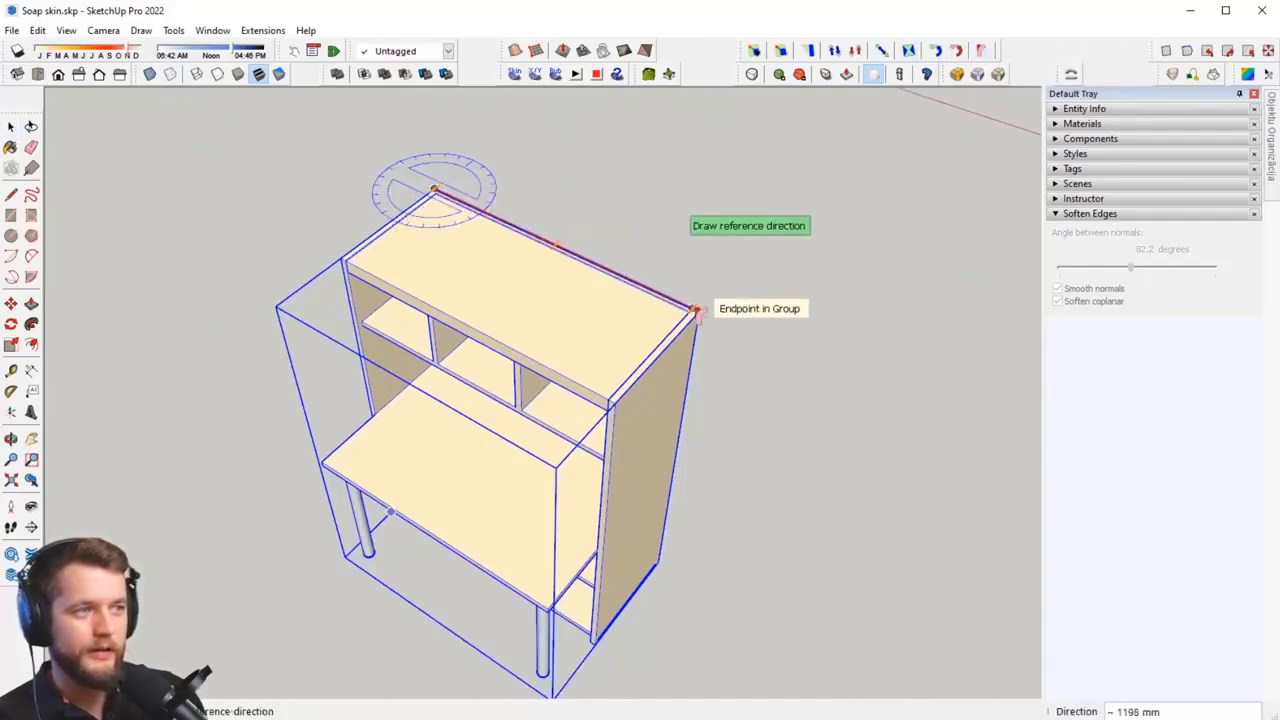
click(700, 315)
click(700, 316)
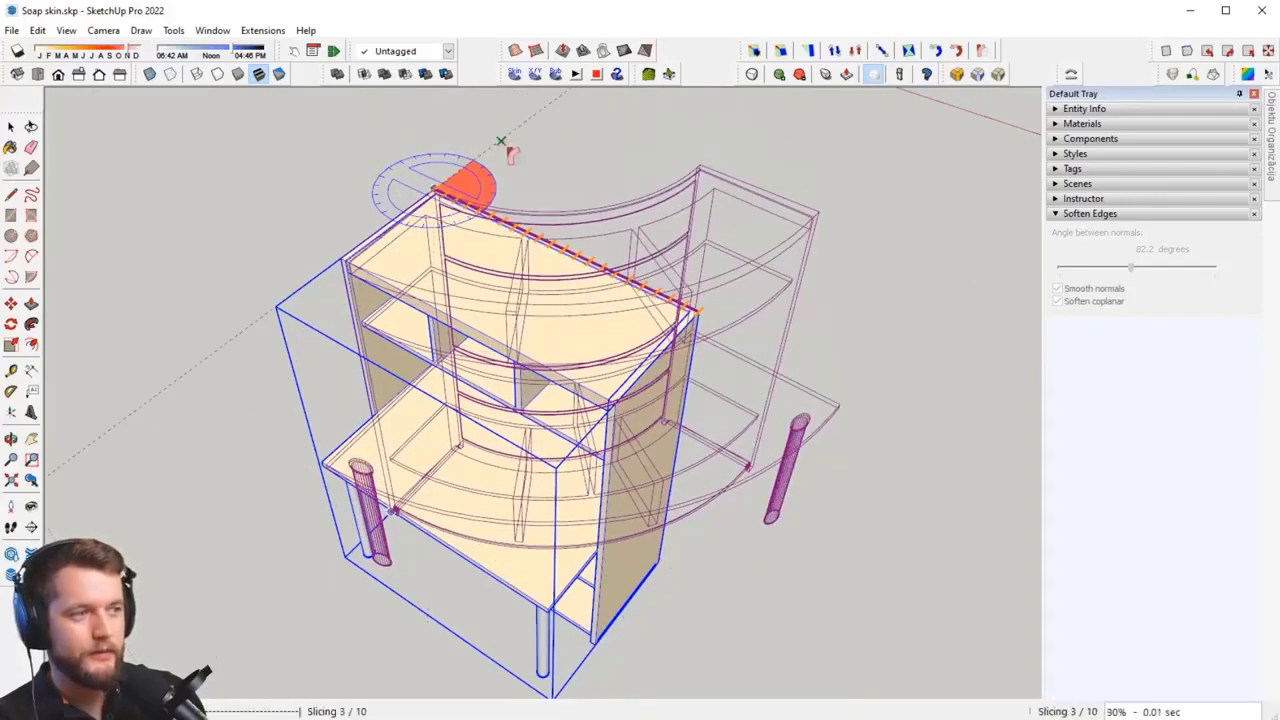
click(502, 142)
middle_drag(793, 472, 699, 284)
scroll(693, 250, down, 3)
middle_drag(563, 309, 545, 421)
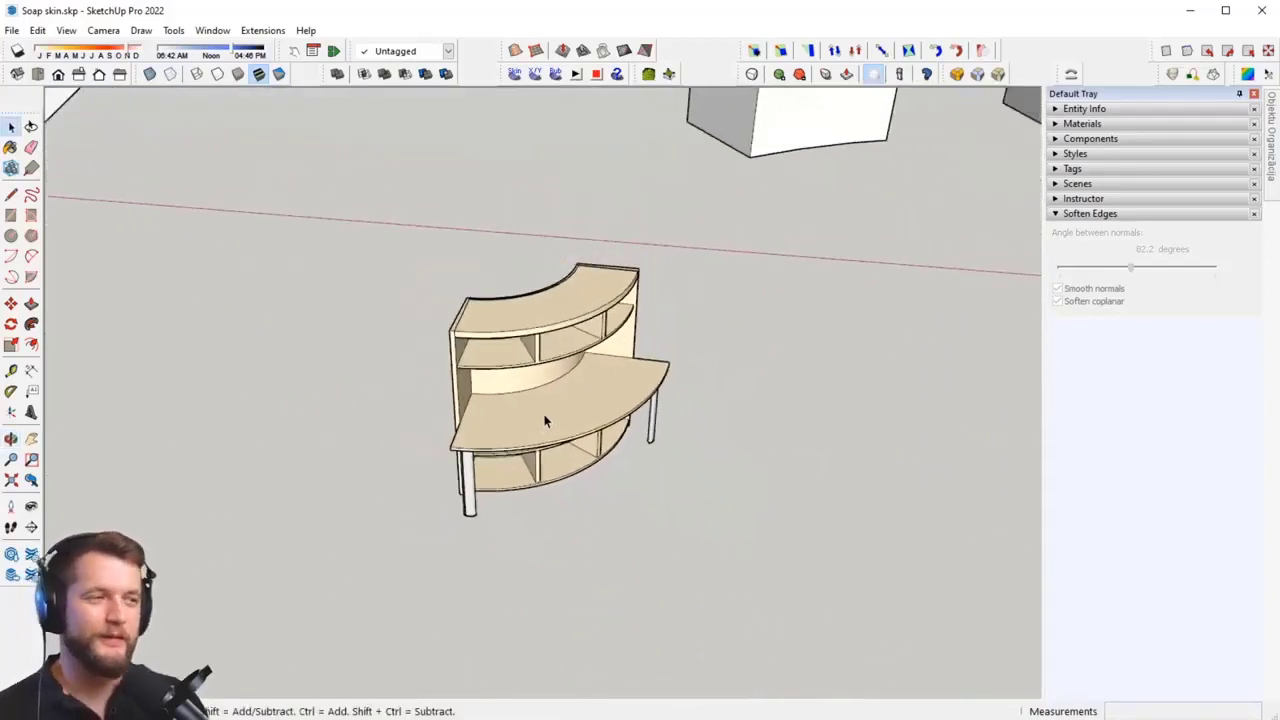
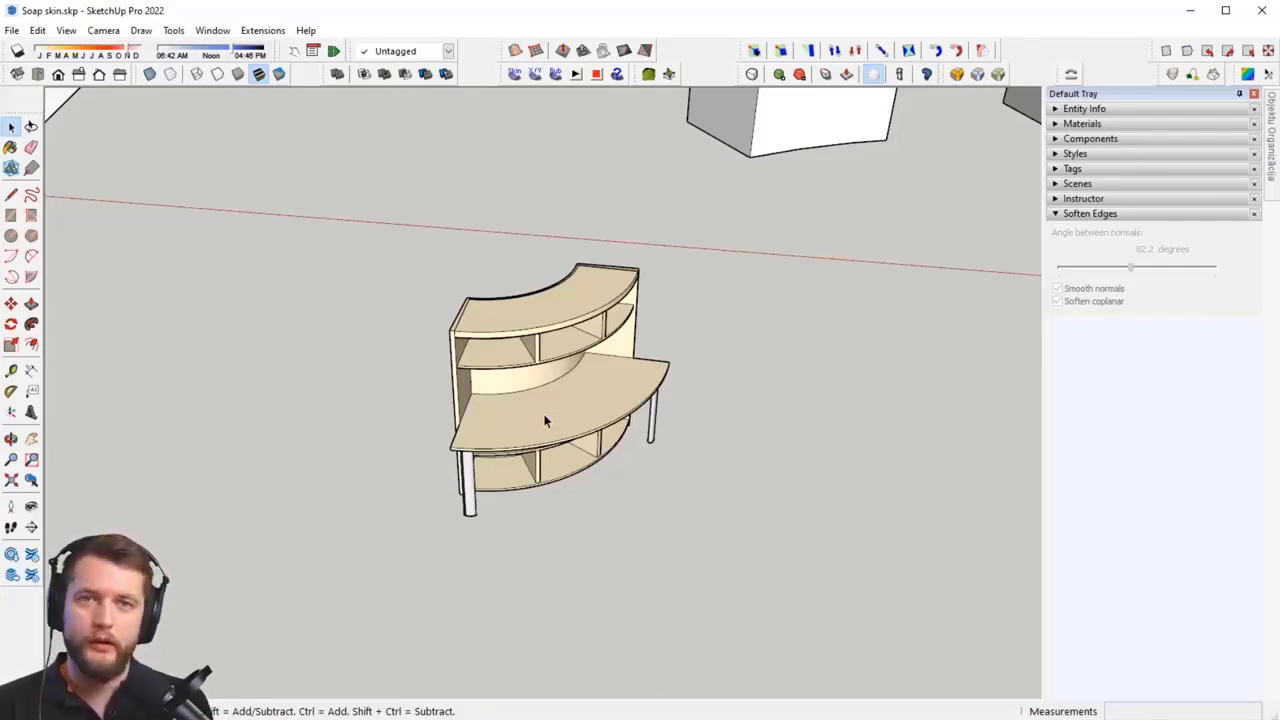
Step: Delete the bent desk from the model
click(548, 415)
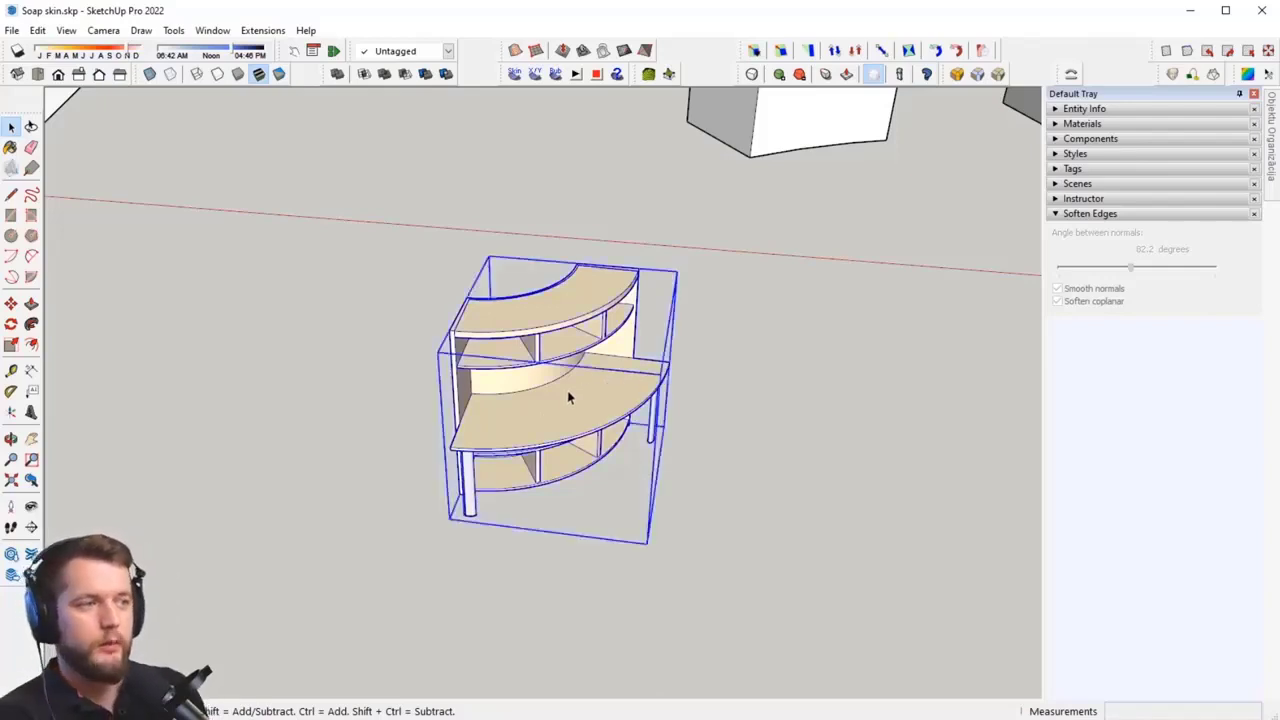
scroll(534, 440, up, 10)
shift+middle_drag(463, 332, 551, 521)
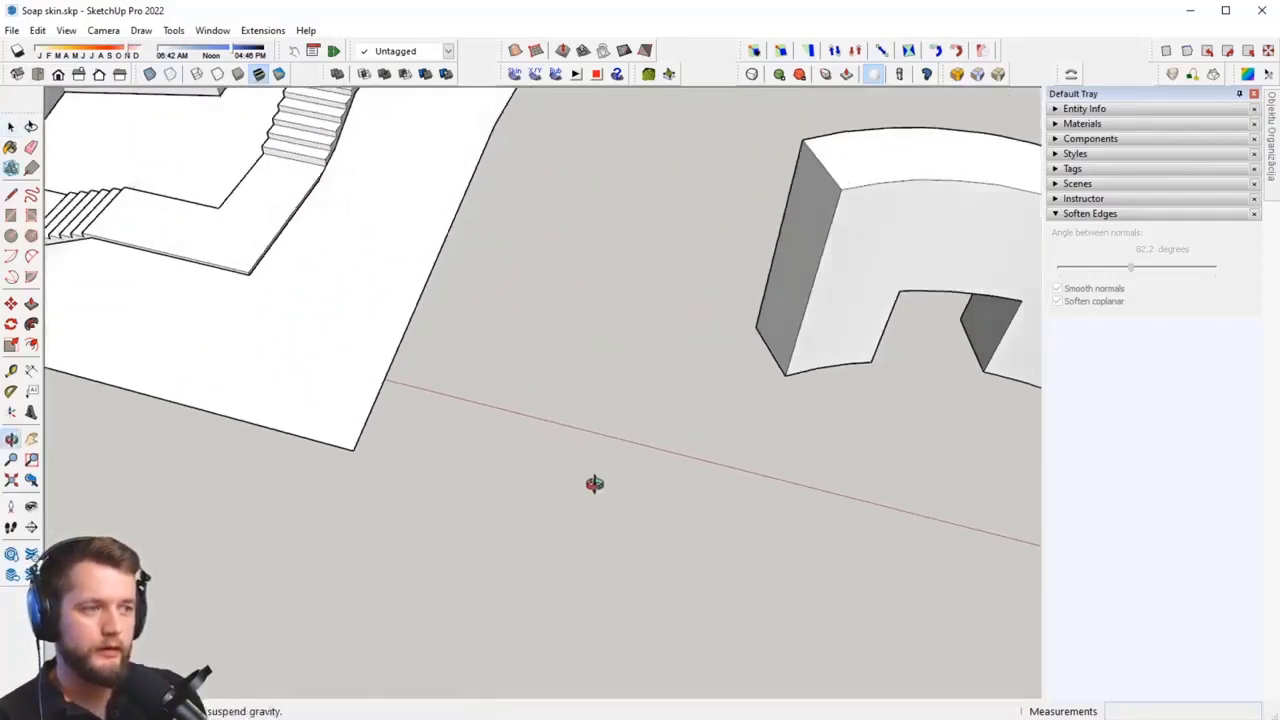
Step: Draw a horizontal rectangle on the empty ground beside the red axis
scroll(594, 483, up, 8)
key(space)
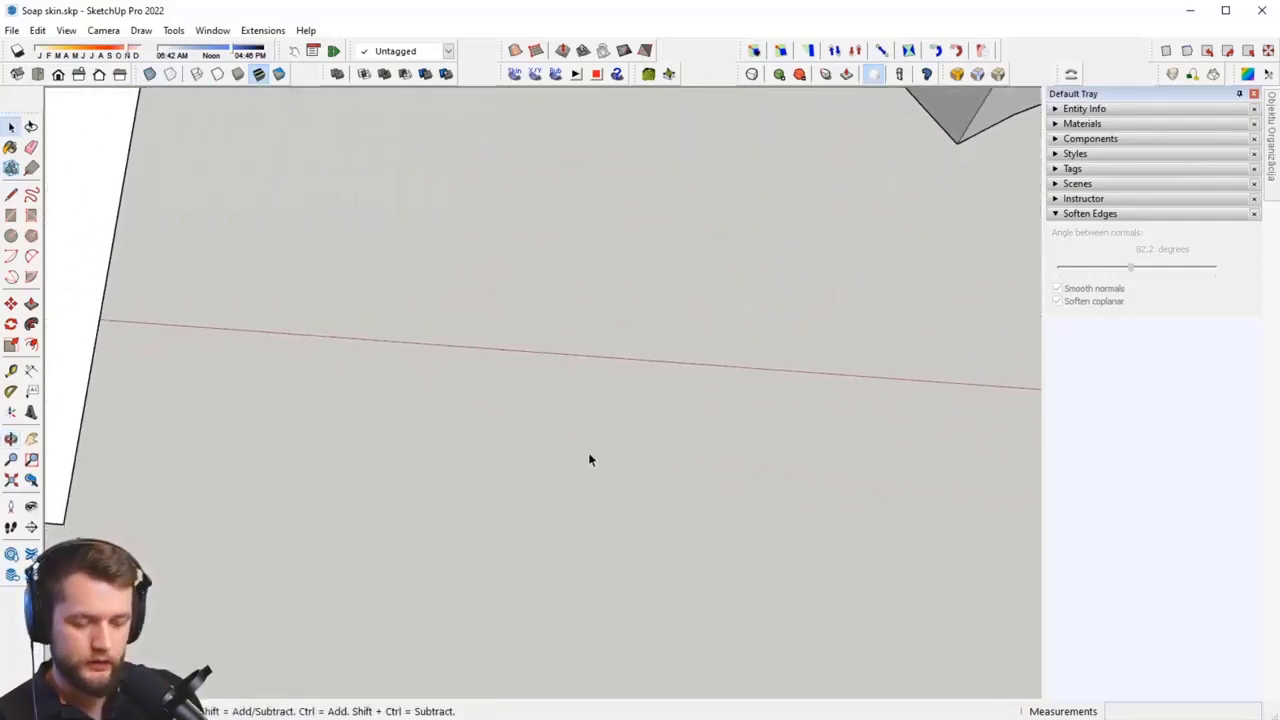
key(r)
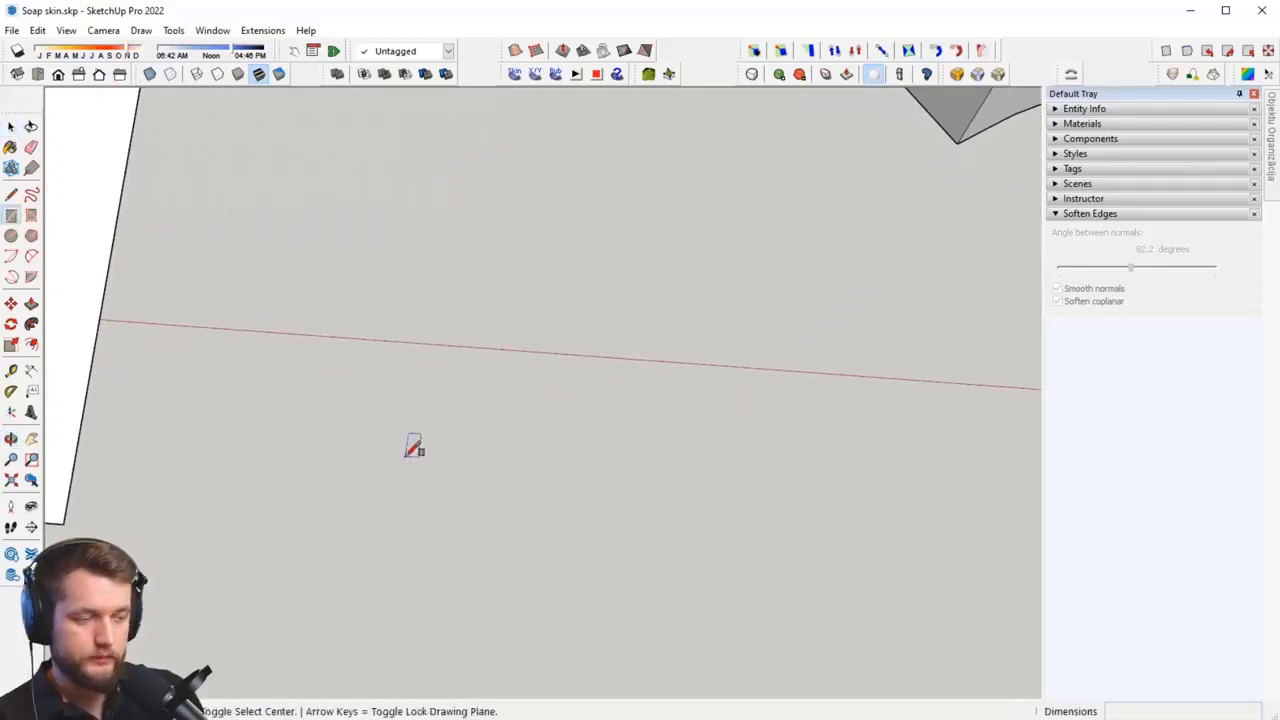
click(408, 462)
click(636, 372)
scroll(552, 416, up, 2)
scroll(560, 430, up, 2)
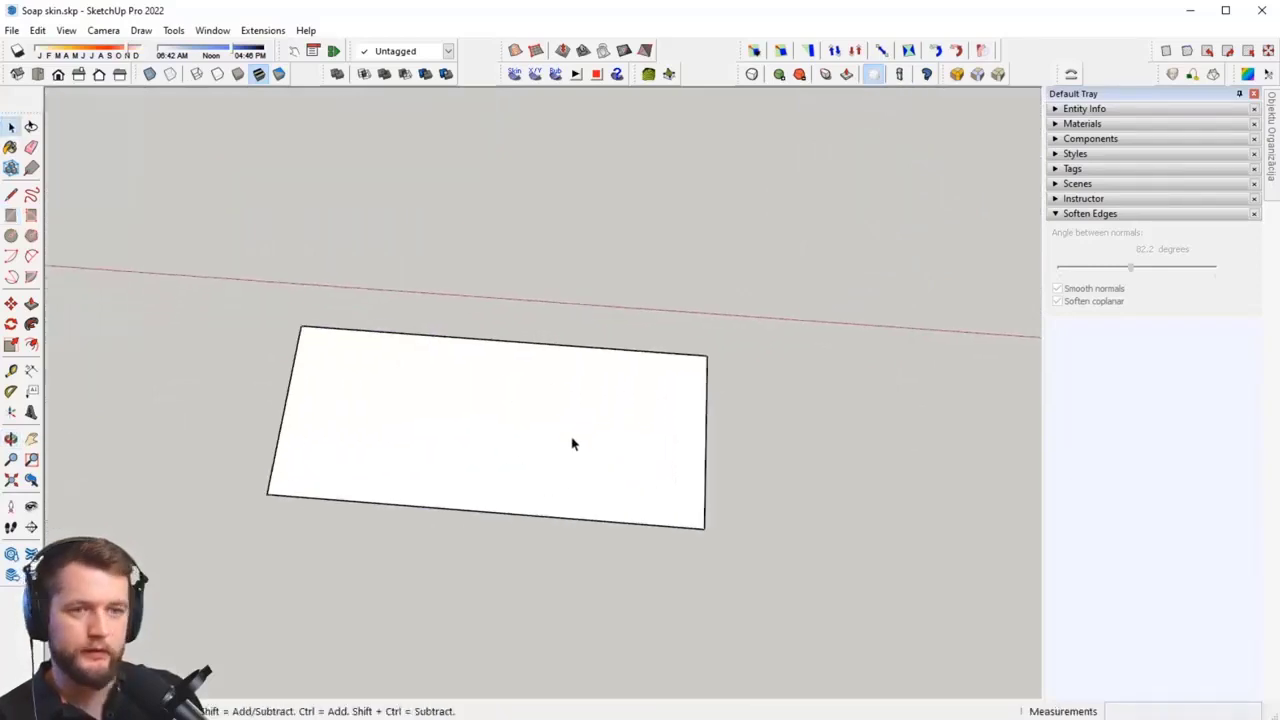
Step: Make the rectangle's face and edges into a component with the default definition settings
click(571, 443)
middle_drag(571, 443, 637, 332)
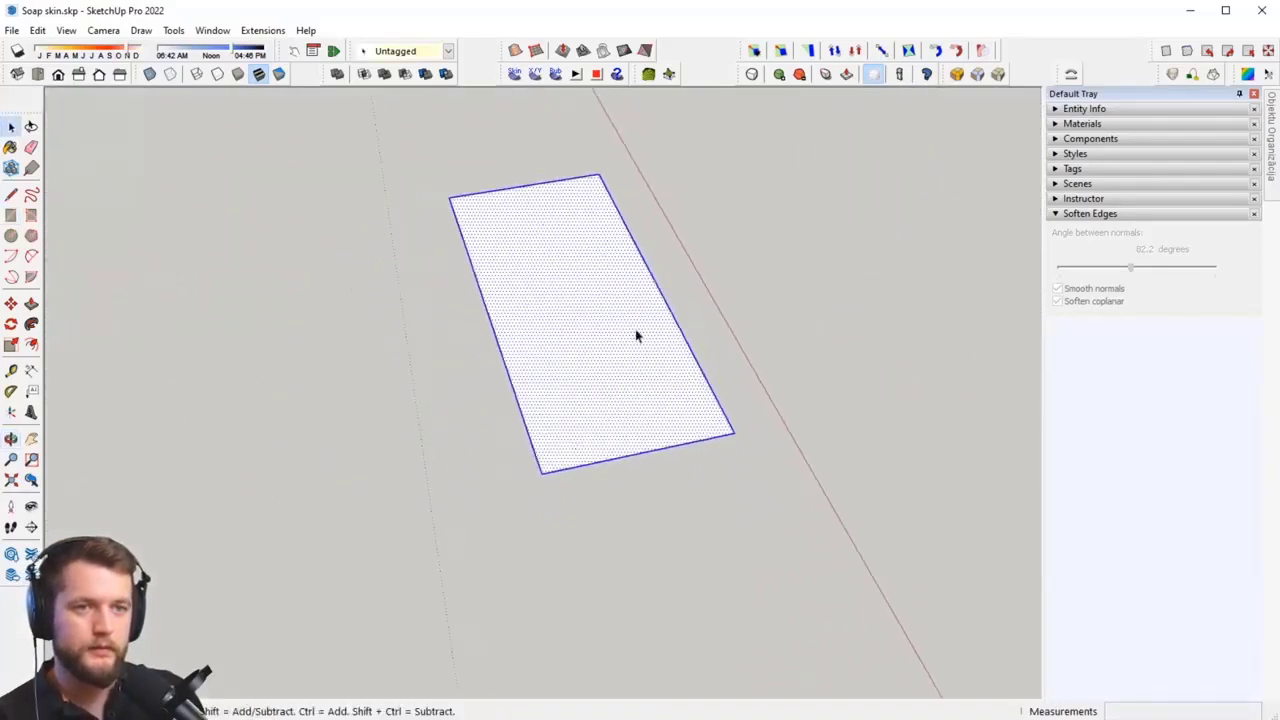
right_click(637, 331)
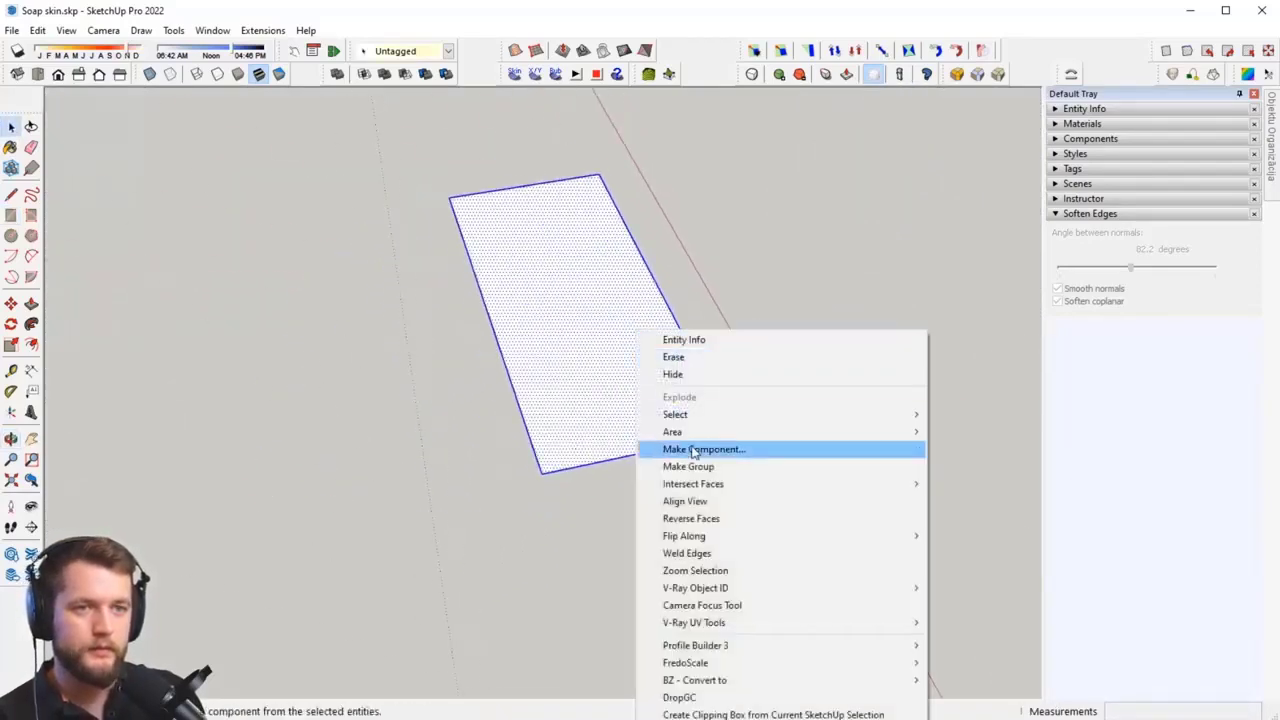
click(757, 452)
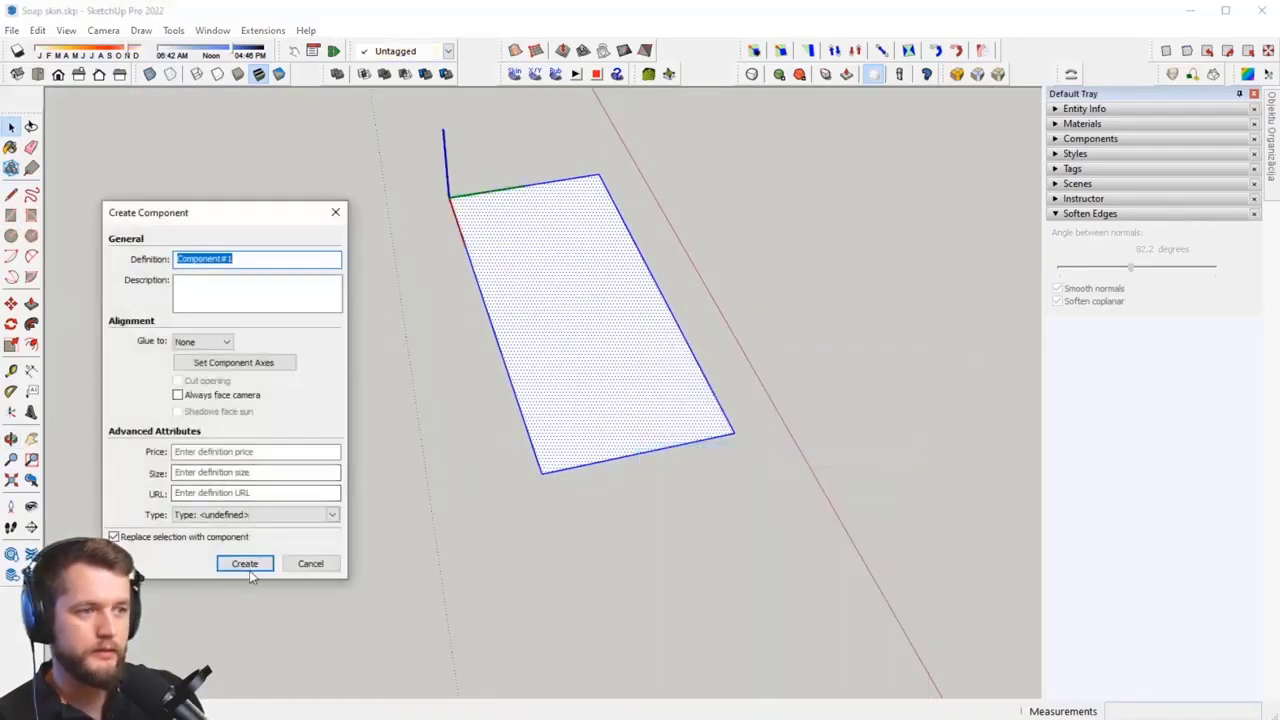
click(245, 563)
Step: Copy the rectangle component sideways by about 1277 mm and mirror the copy along the green axis with Scale
middle_drag(451, 509, 566, 446)
key(m)
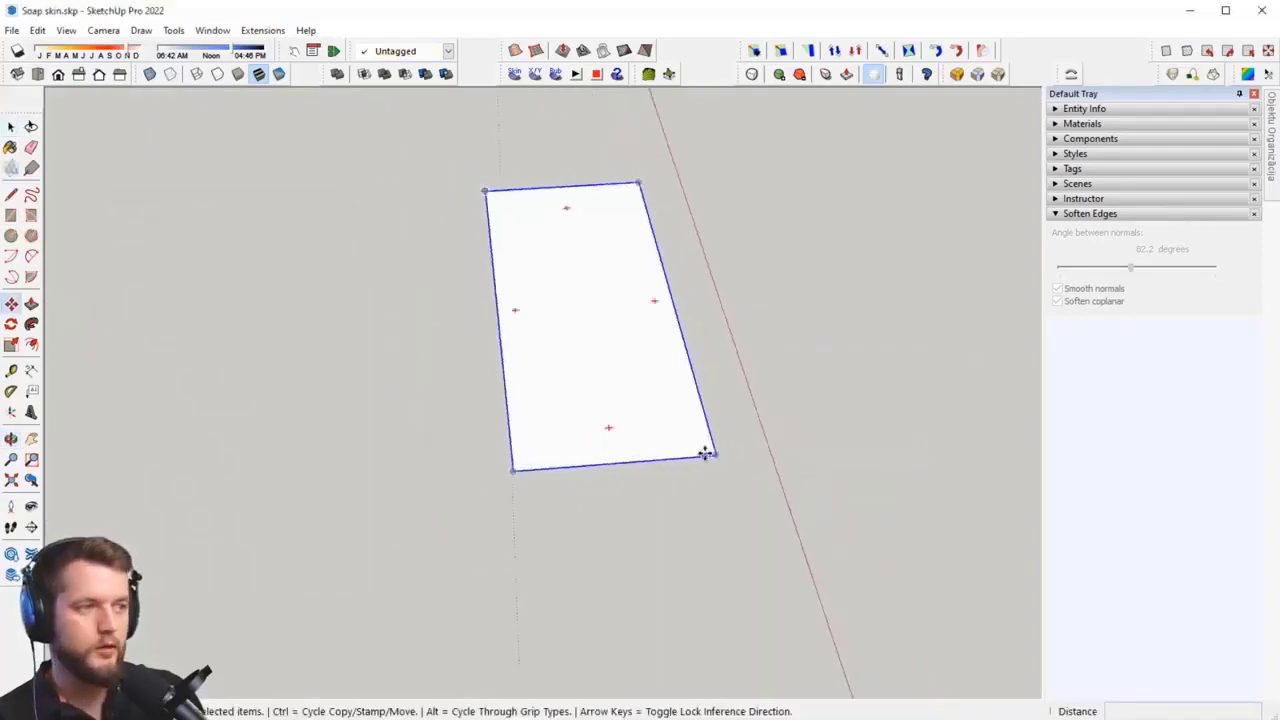
click(705, 453)
key(ctrl)
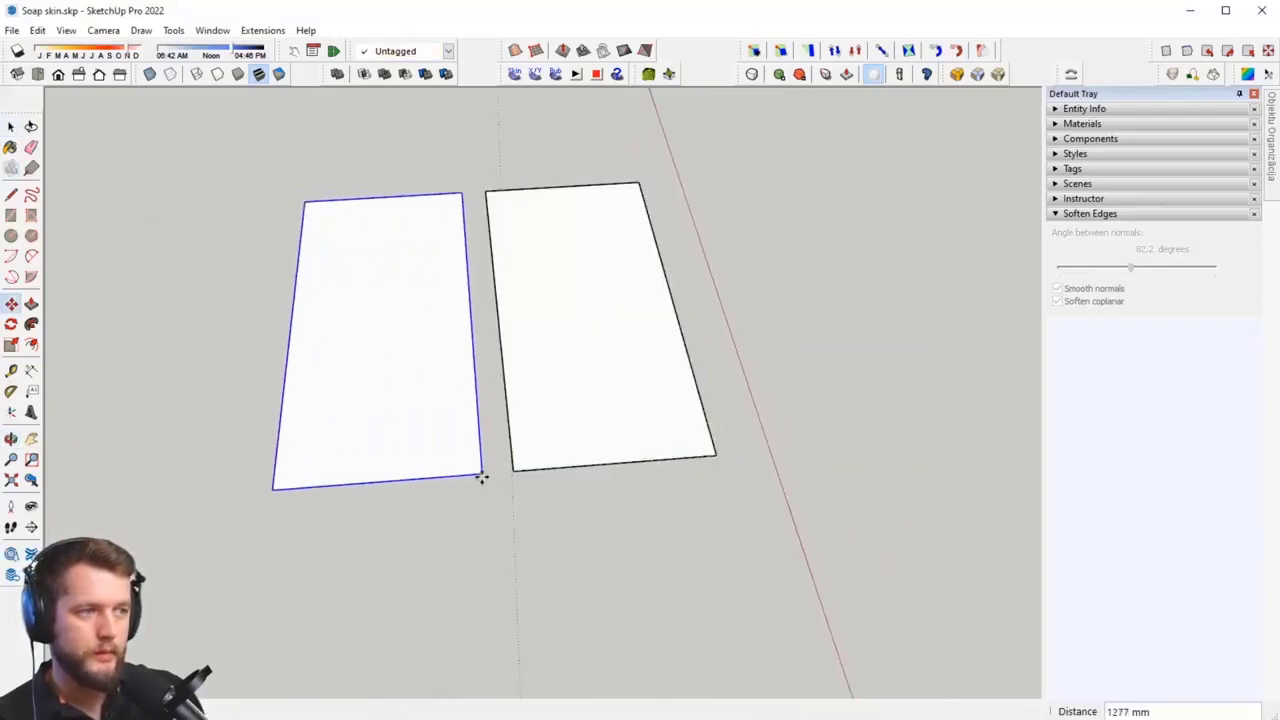
click(481, 477)
key(s)
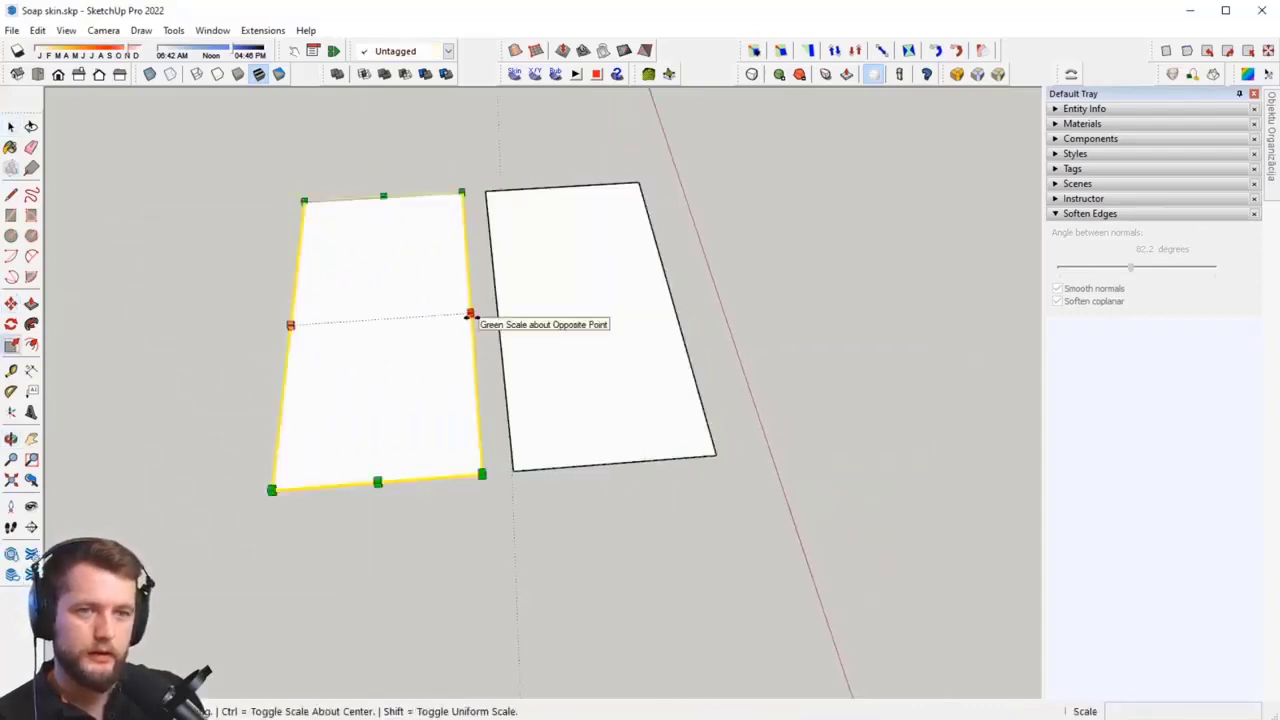
drag(470, 314, 108, 336)
Step: Move the mirrored copy so that its long edge meets the original rectangle's long edge
key(m)
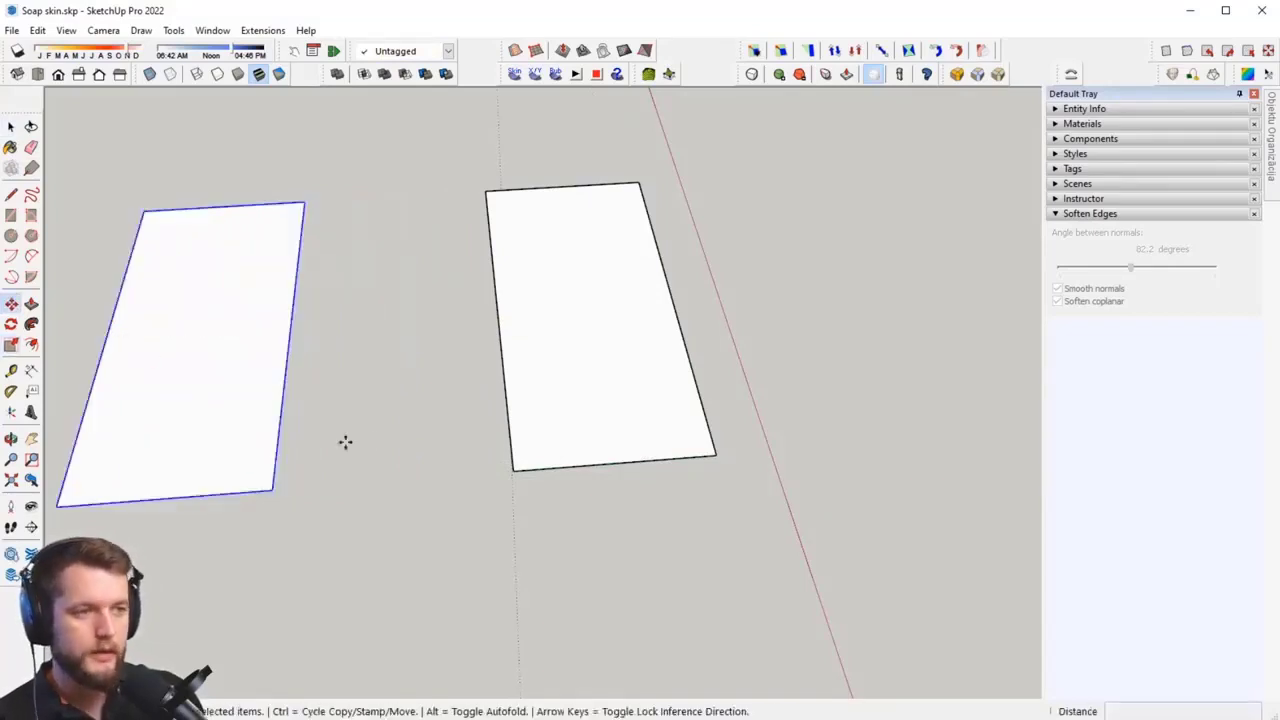
click(273, 489)
click(511, 466)
key(space)
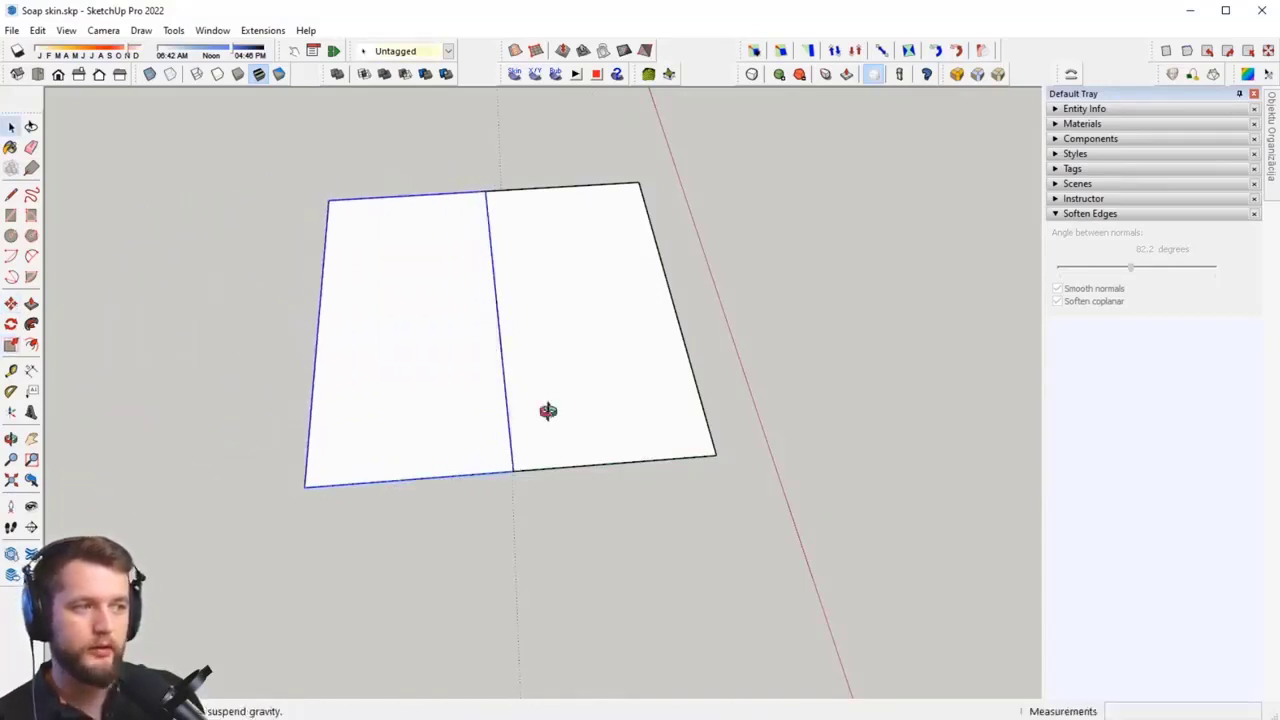
Step: Open the original component for editing and draw a line about 824 mm long across it from the shared edge
middle_drag(546, 409, 550, 496)
double_click(566, 429)
shift+middle_drag(566, 429, 510, 523)
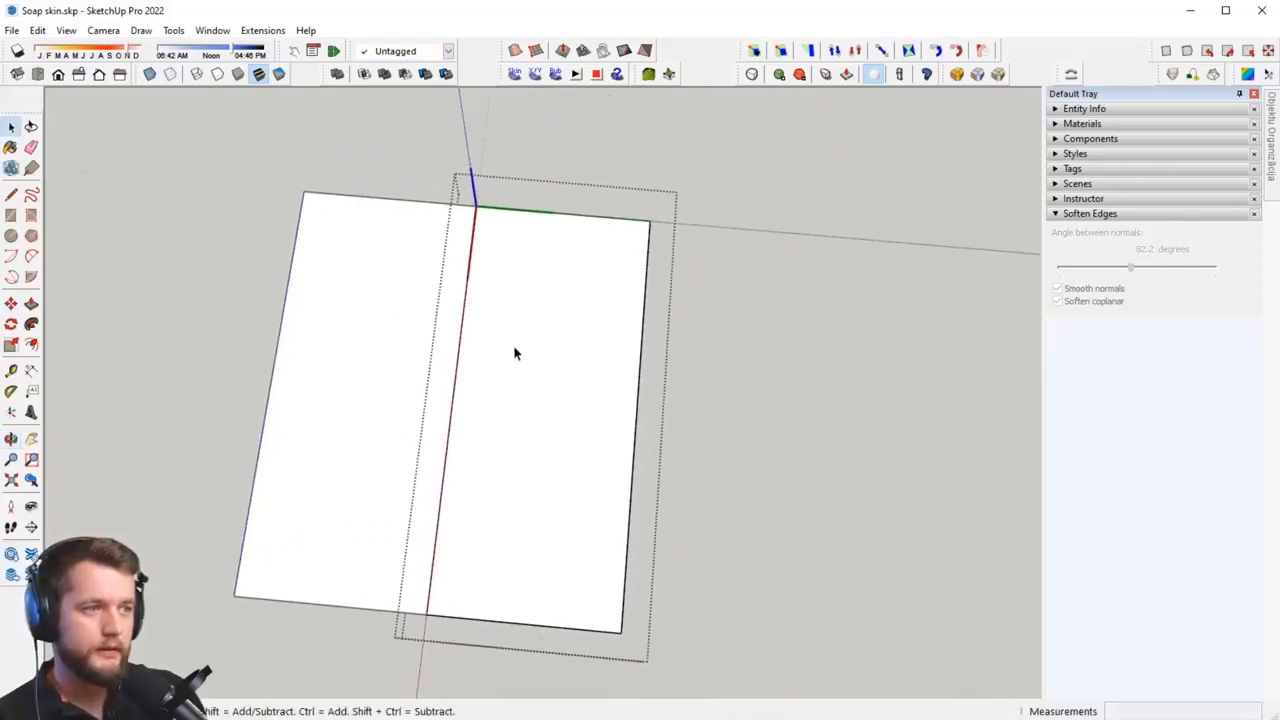
key(l)
click(466, 277)
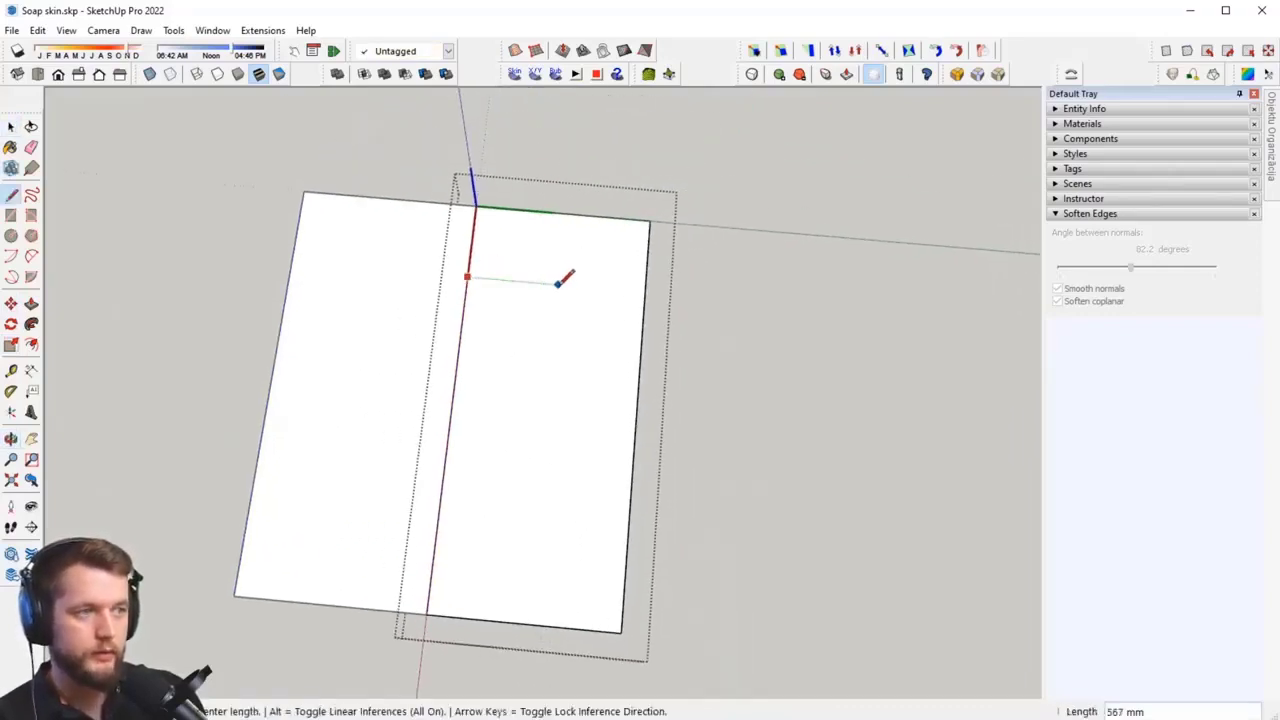
click(598, 288)
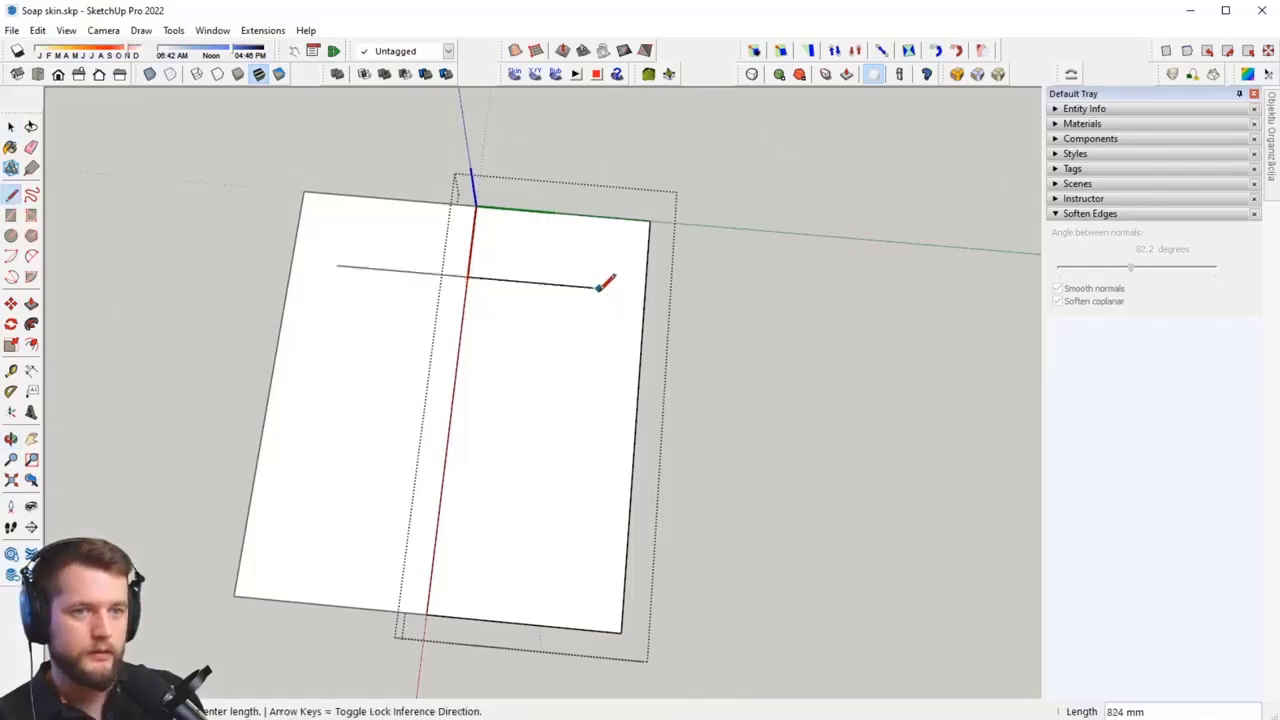
Step: Continue the line into a stepped half outline with an inward notch and end it back on the shared edge
click(563, 410)
scroll(516, 405, up, 3)
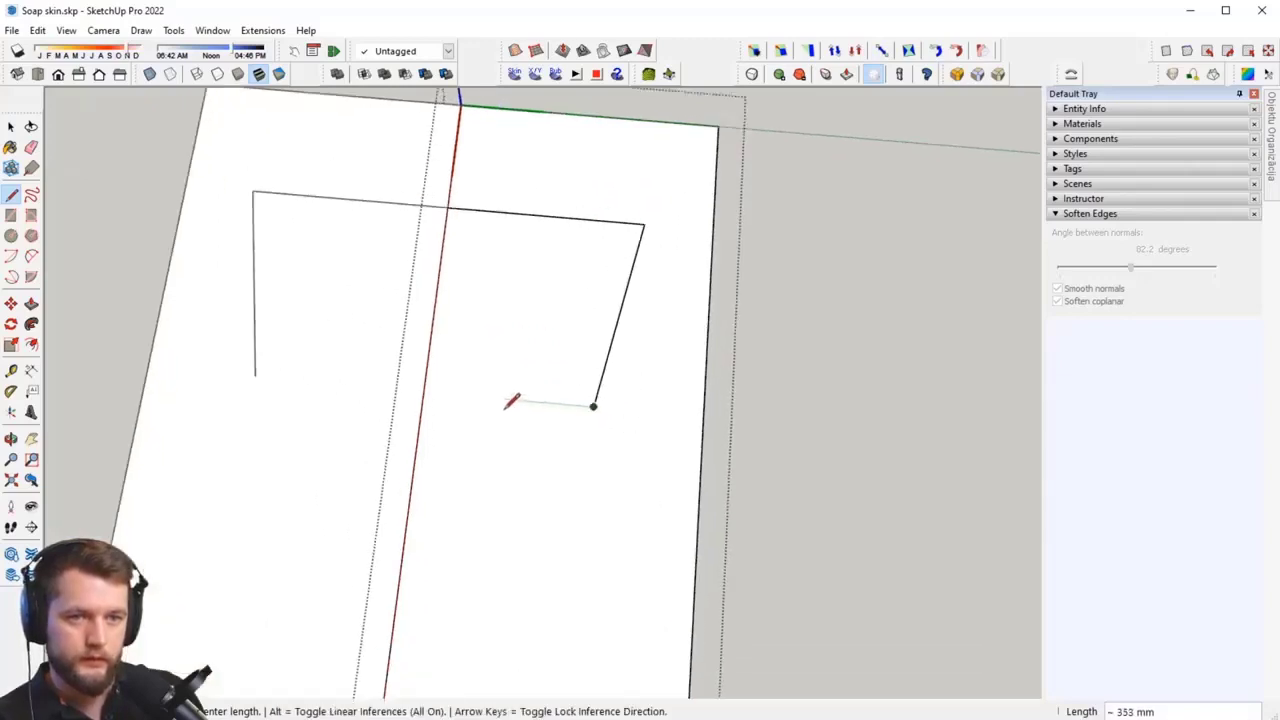
click(504, 400)
click(498, 450)
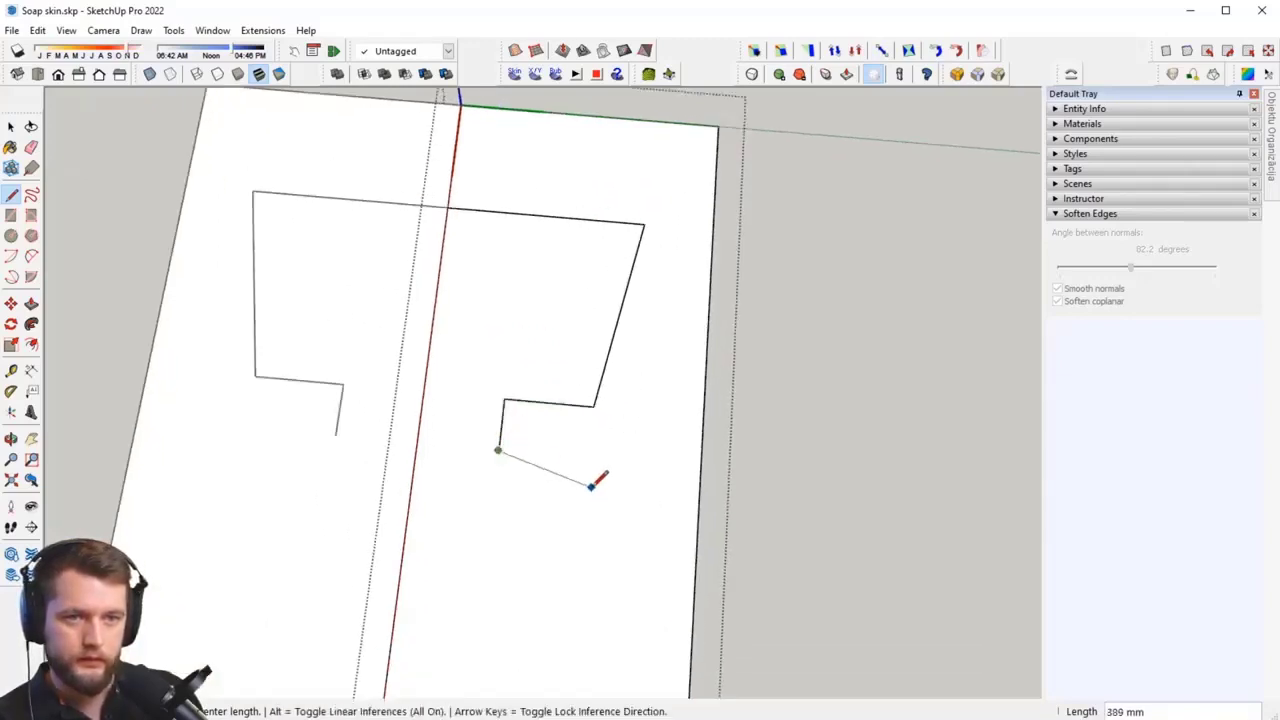
click(556, 479)
scroll(554, 481, down, 2)
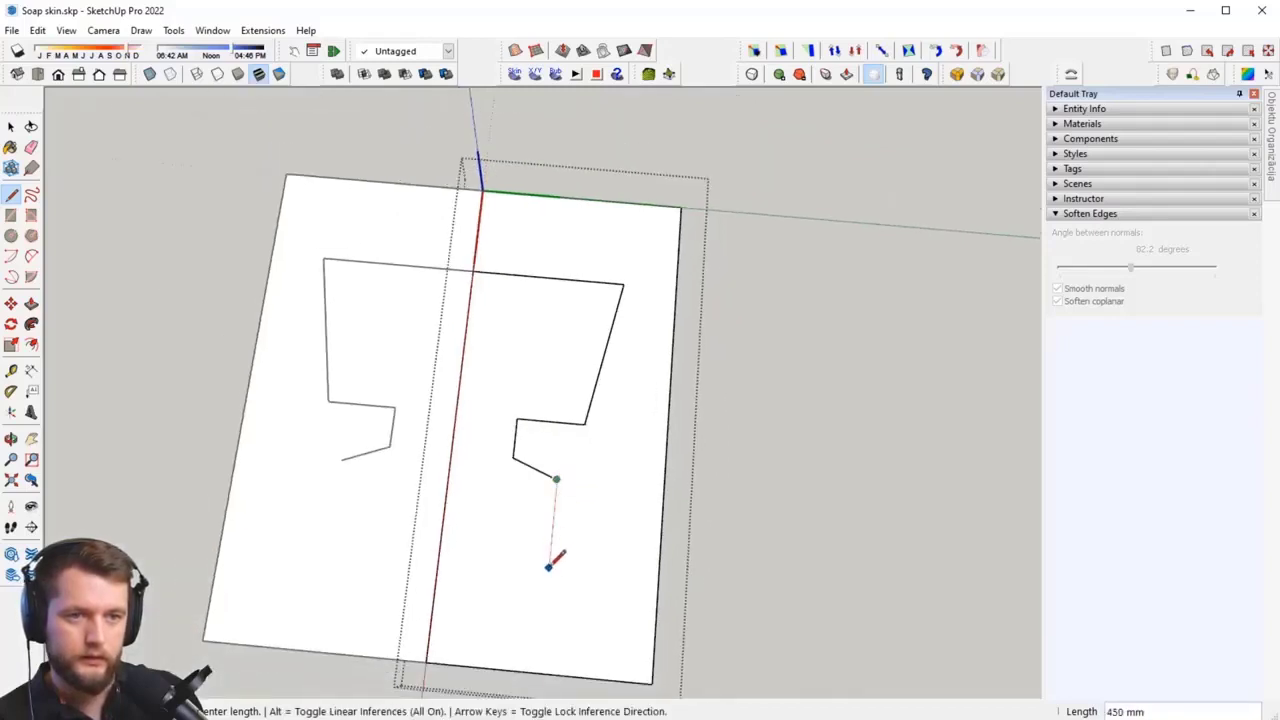
click(549, 560)
click(442, 550)
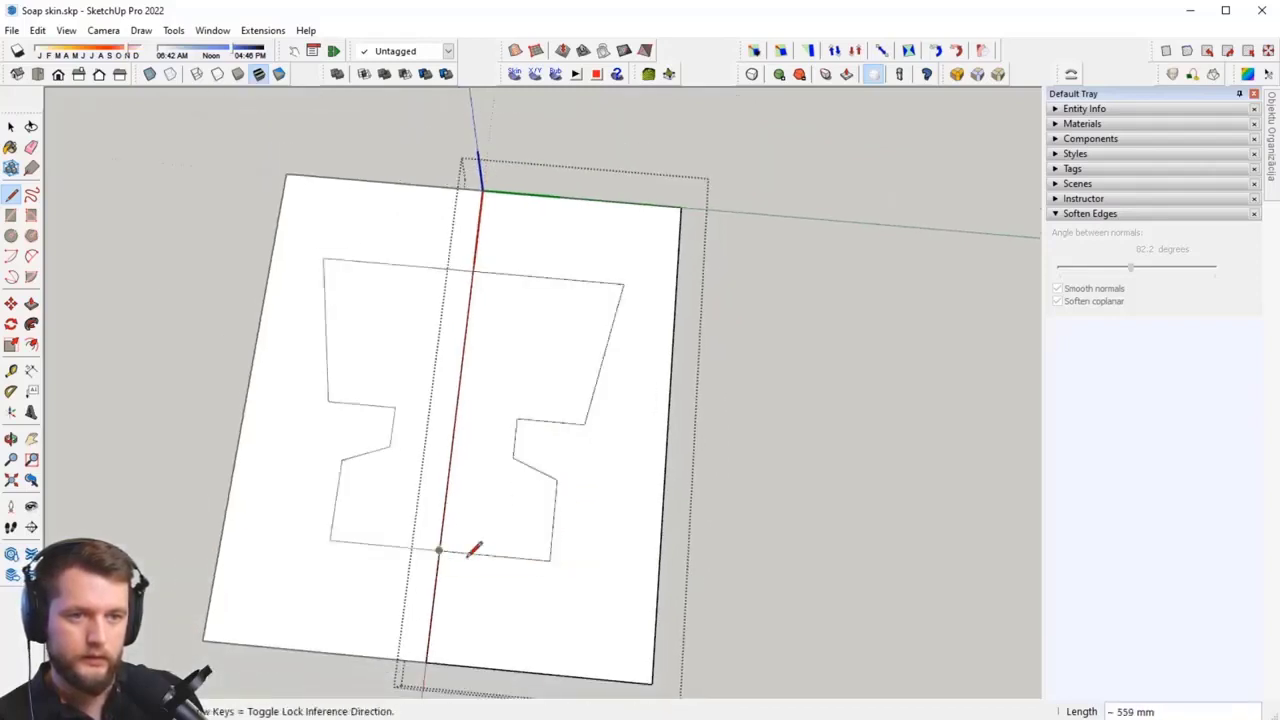
Step: Round the outline's two outer end corners, the notch's two inner corners and its upper outer corner with tangent arcs
scroll(554, 546, up, 3)
key(a)
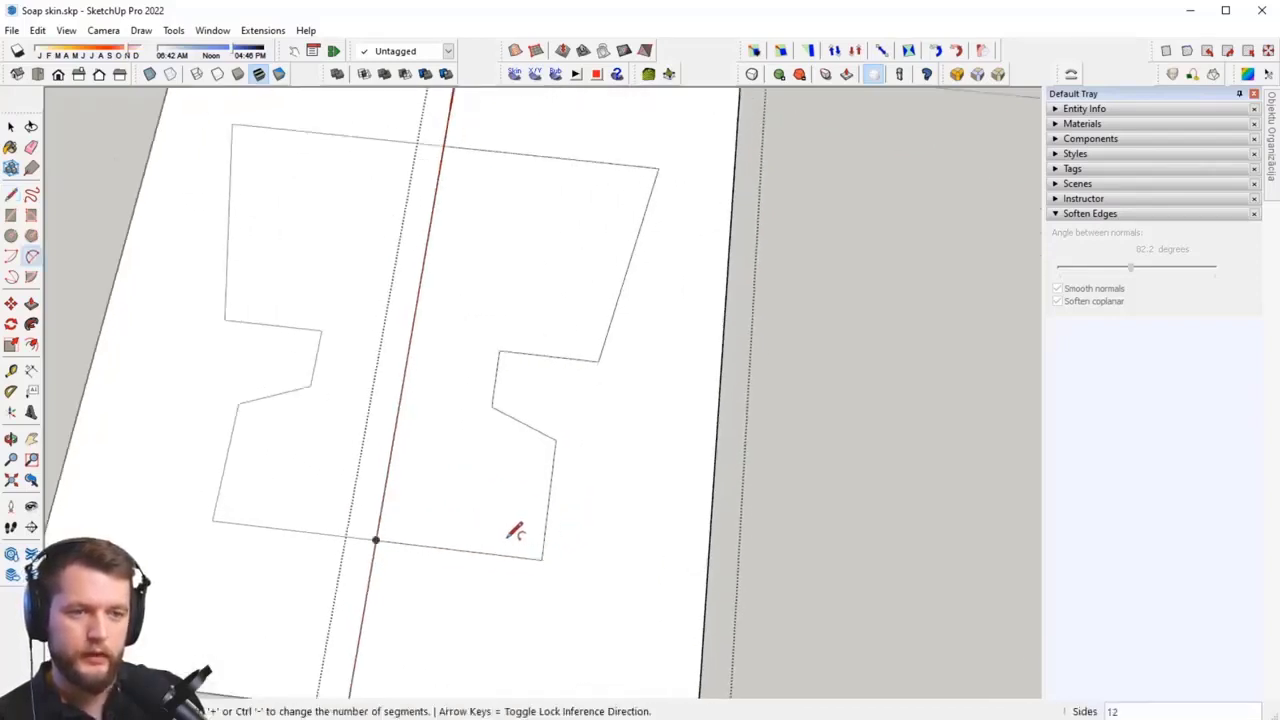
scroll(527, 531, up, 1)
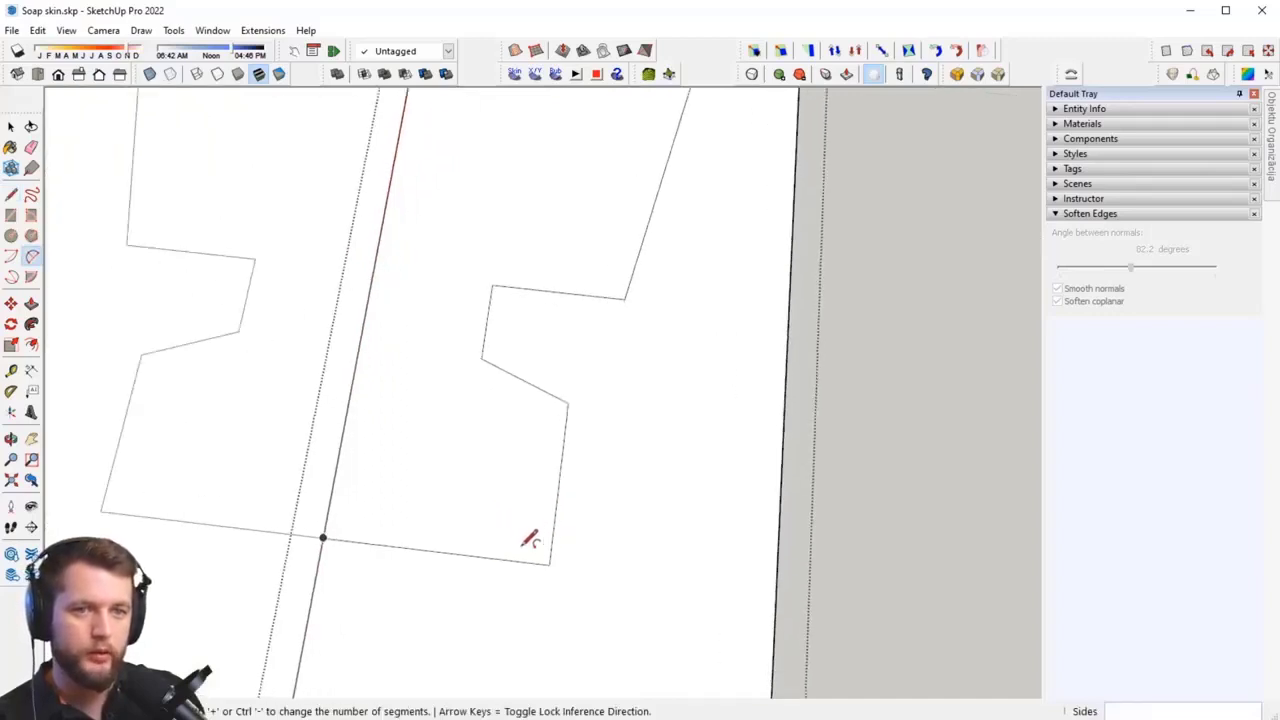
click(517, 561)
click(554, 528)
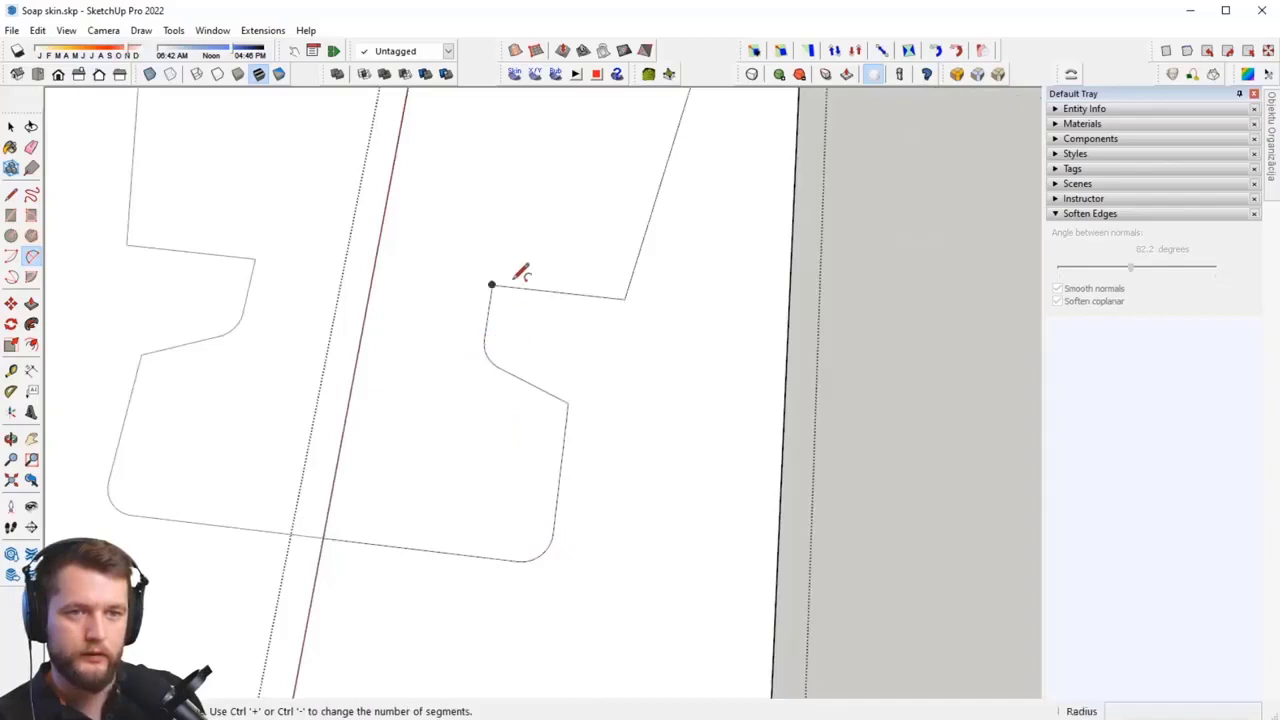
scroll(522, 262, up, 2)
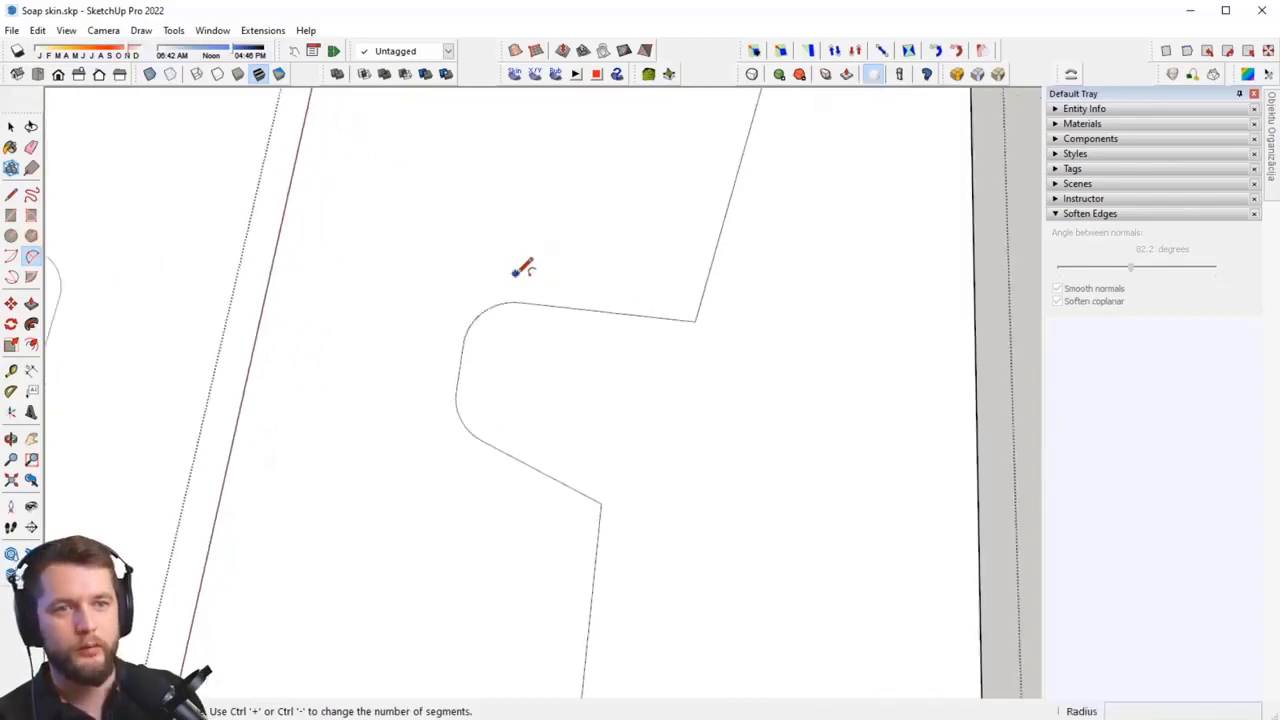
double_click(678, 281)
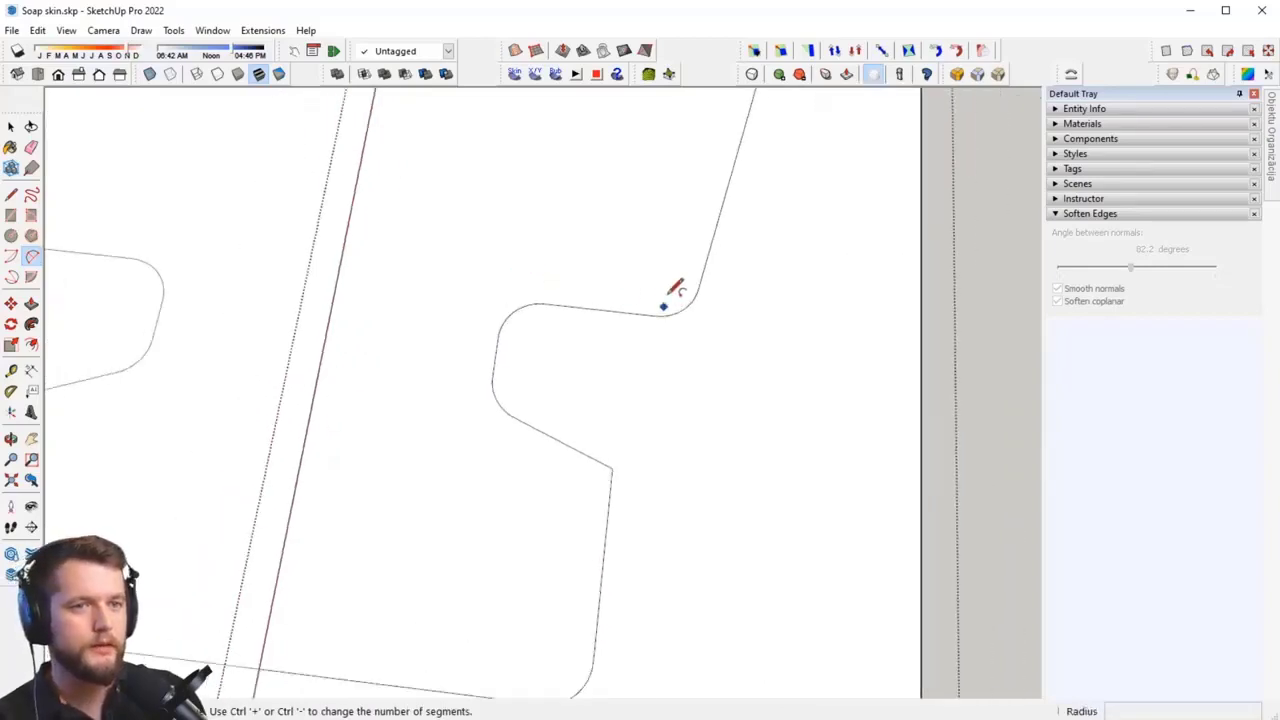
scroll(703, 423, down, 3)
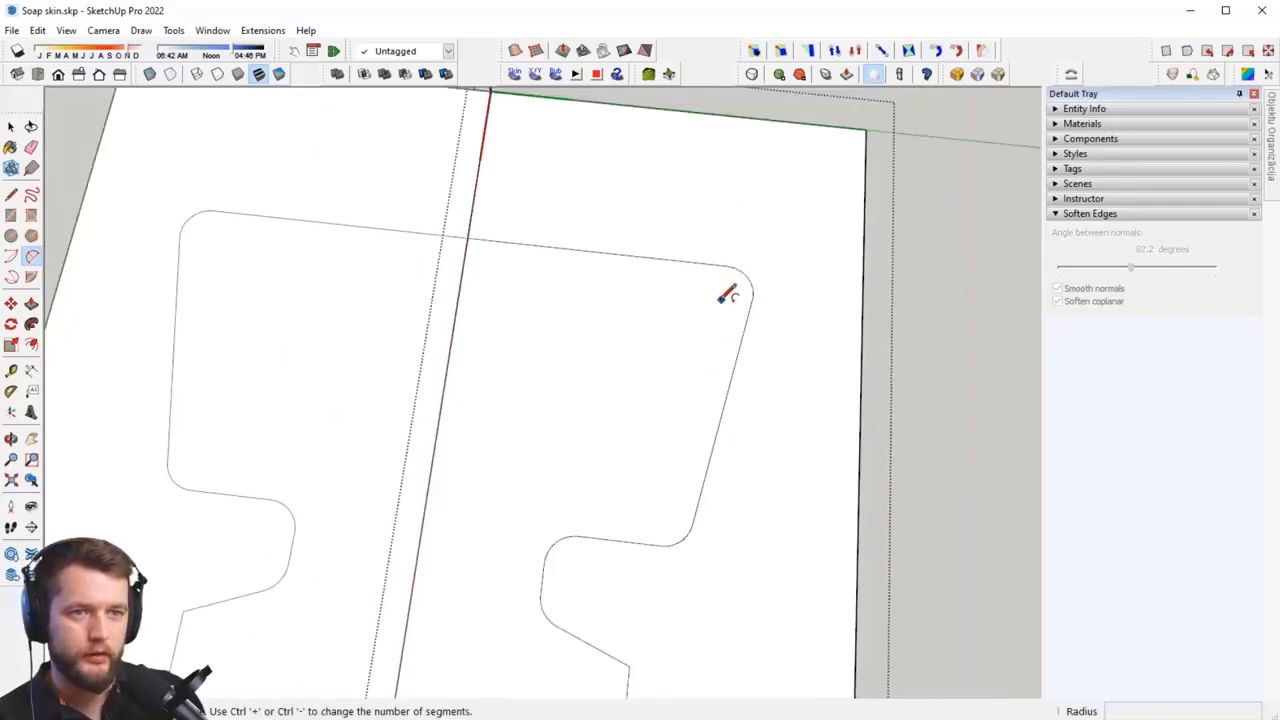
scroll(727, 296, down, 5)
Step: Delete the leftover rectangle surrounding the rounded outline inside the component
key(space)
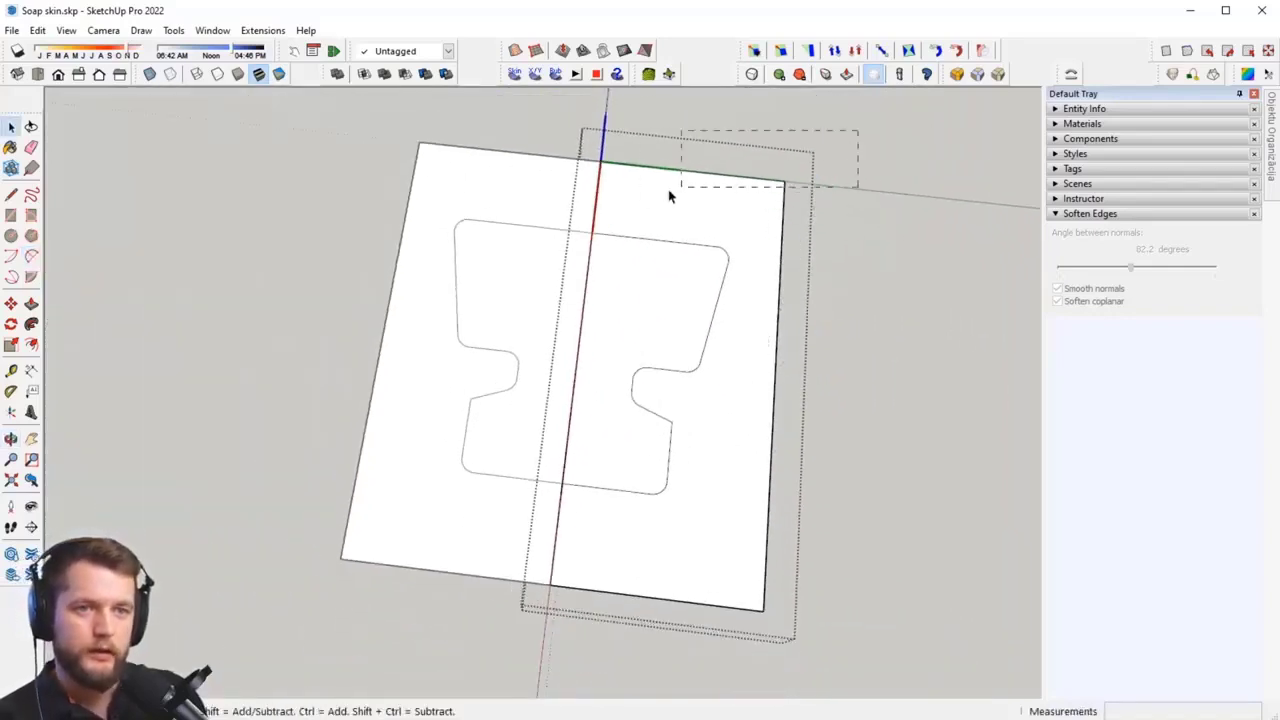
drag(572, 208, 572, 208)
key(Delete)
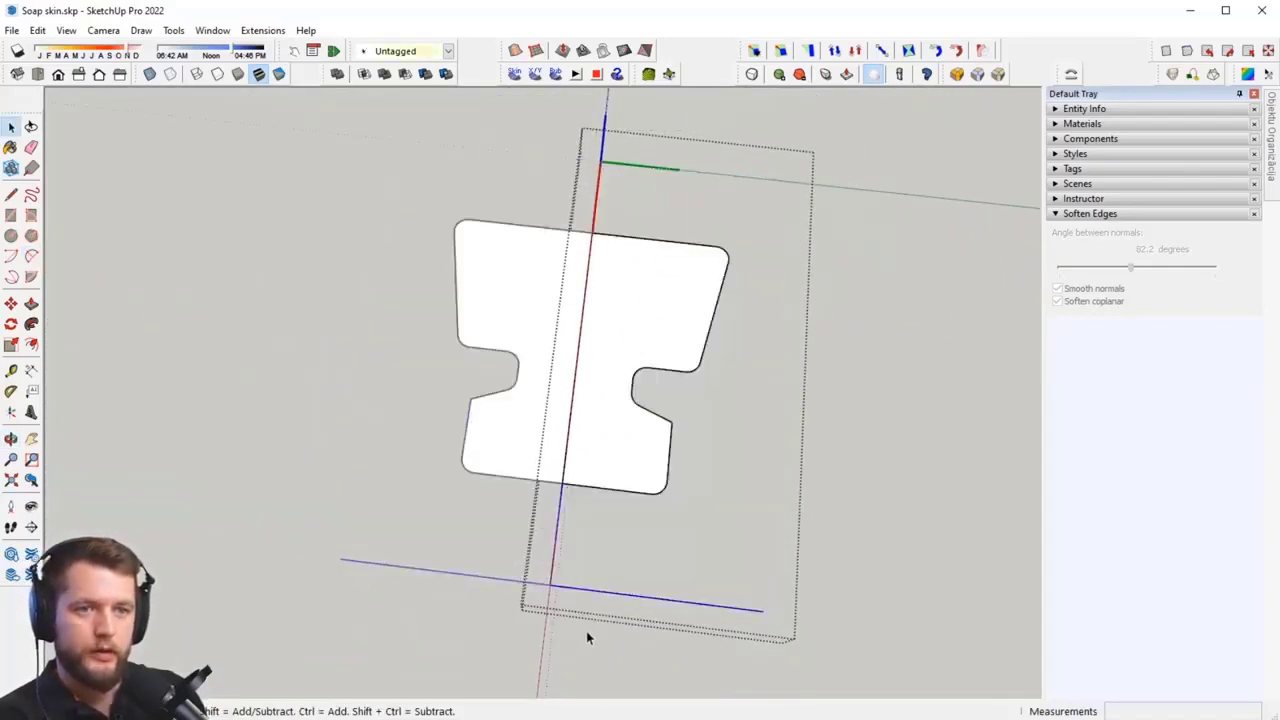
Step: Move the half outline's outer side edges about 190 mm towards the shared centre edge and finish editing the component
middle_drag(587, 637, 653, 297)
drag(638, 300, 771, 537)
middle_drag(733, 450, 733, 486)
key(m)
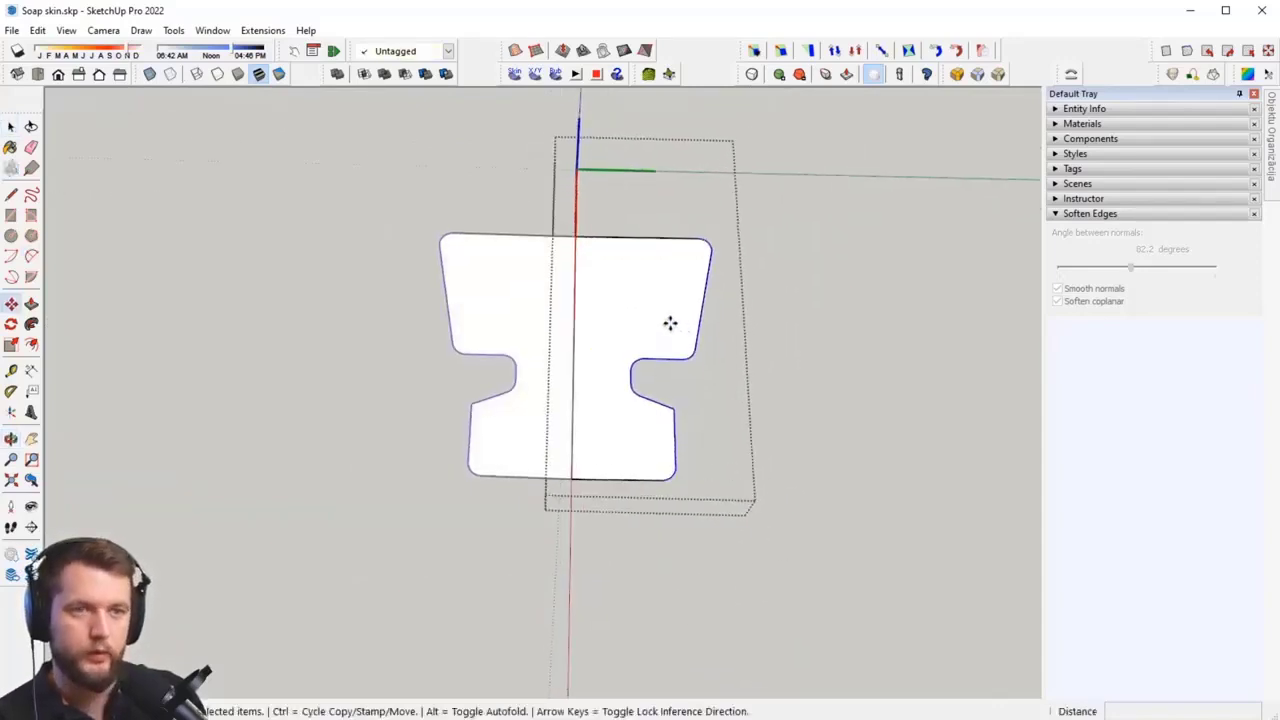
click(668, 323)
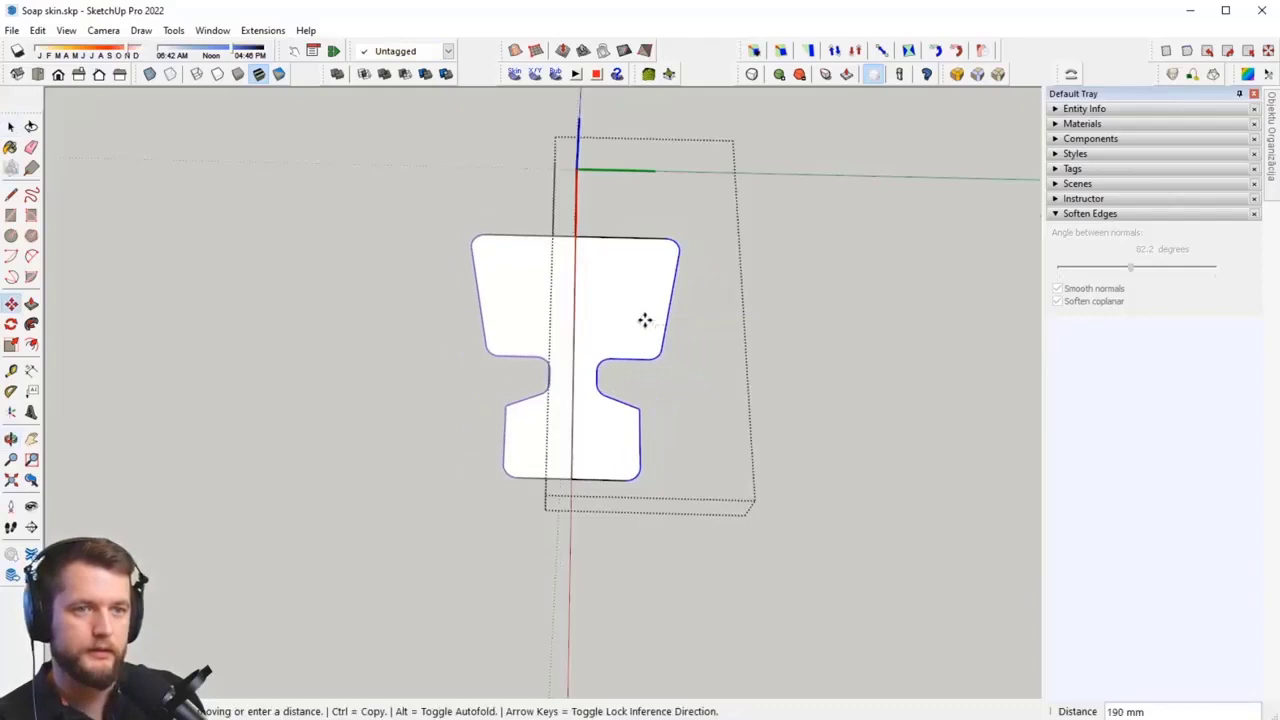
click(645, 320)
middle_drag(645, 320, 608, 363)
key(space)
middle_drag(731, 409, 306, 272)
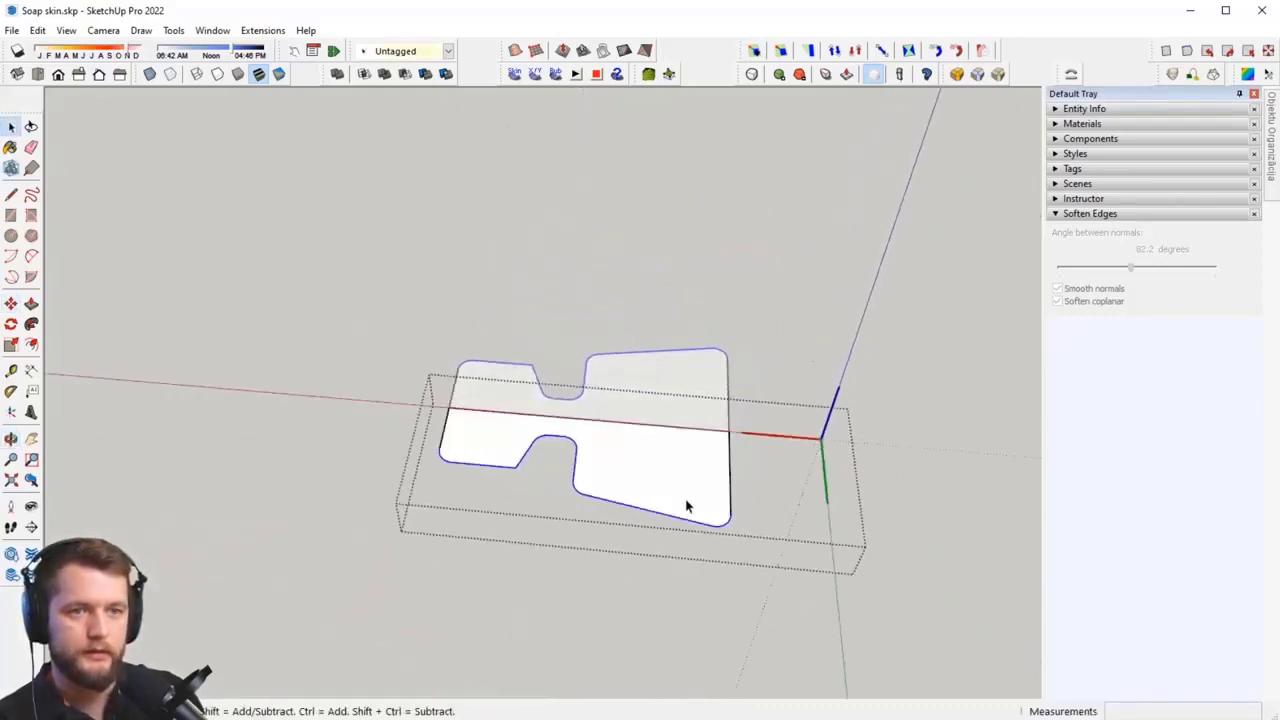
key(Escape)
middle_drag(686, 502, 637, 409)
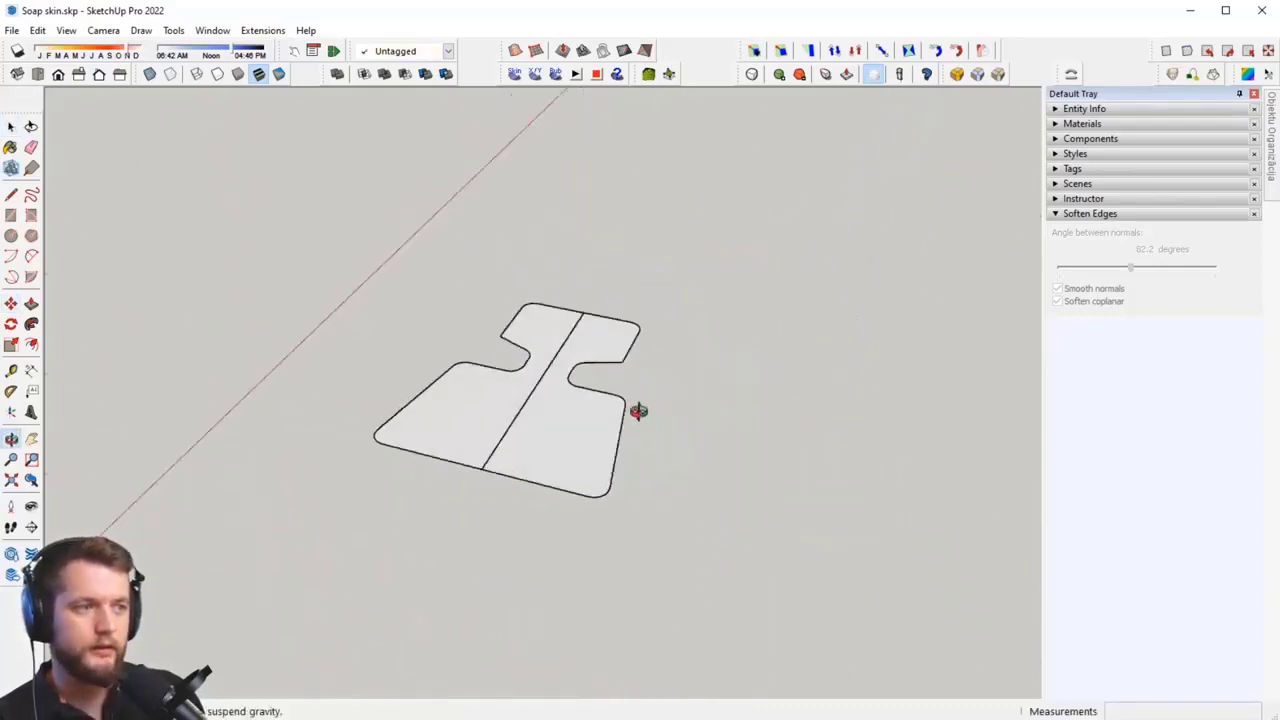
Step: Explode both mirrored components and erase the centre line so the two halves become one face
key(space)
drag(711, 257, 391, 491)
right_click(539, 378)
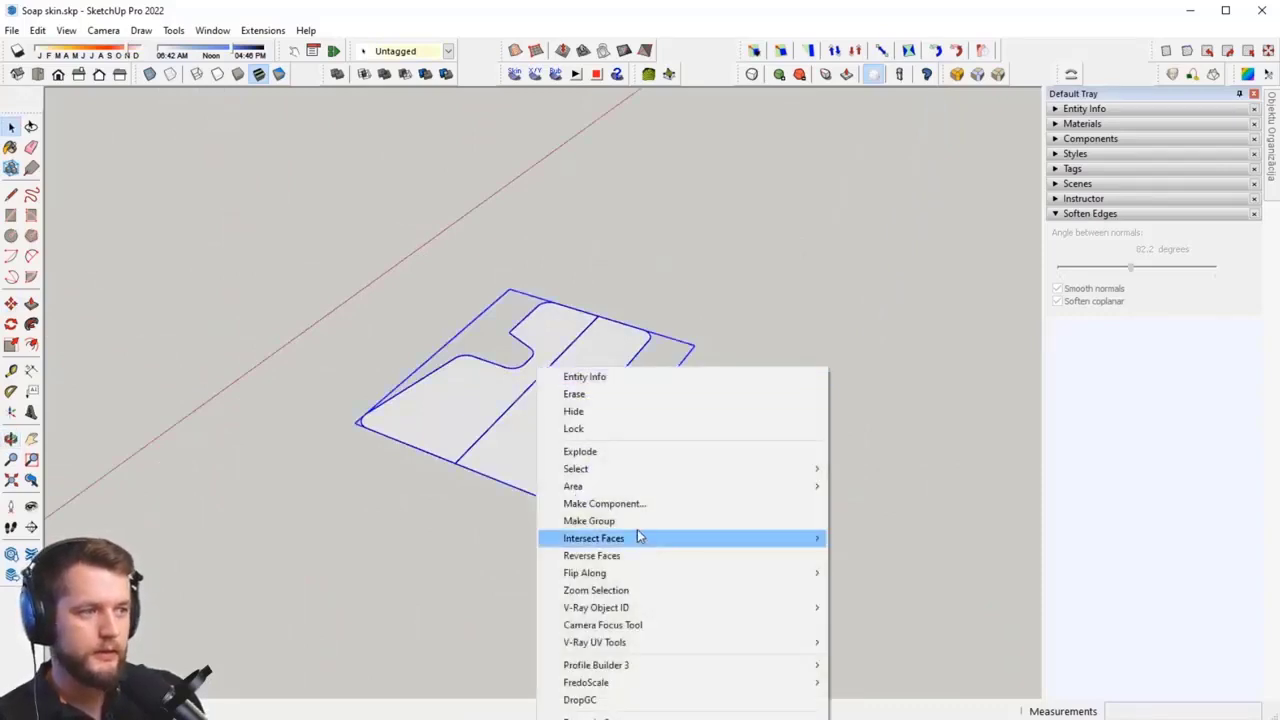
click(606, 452)
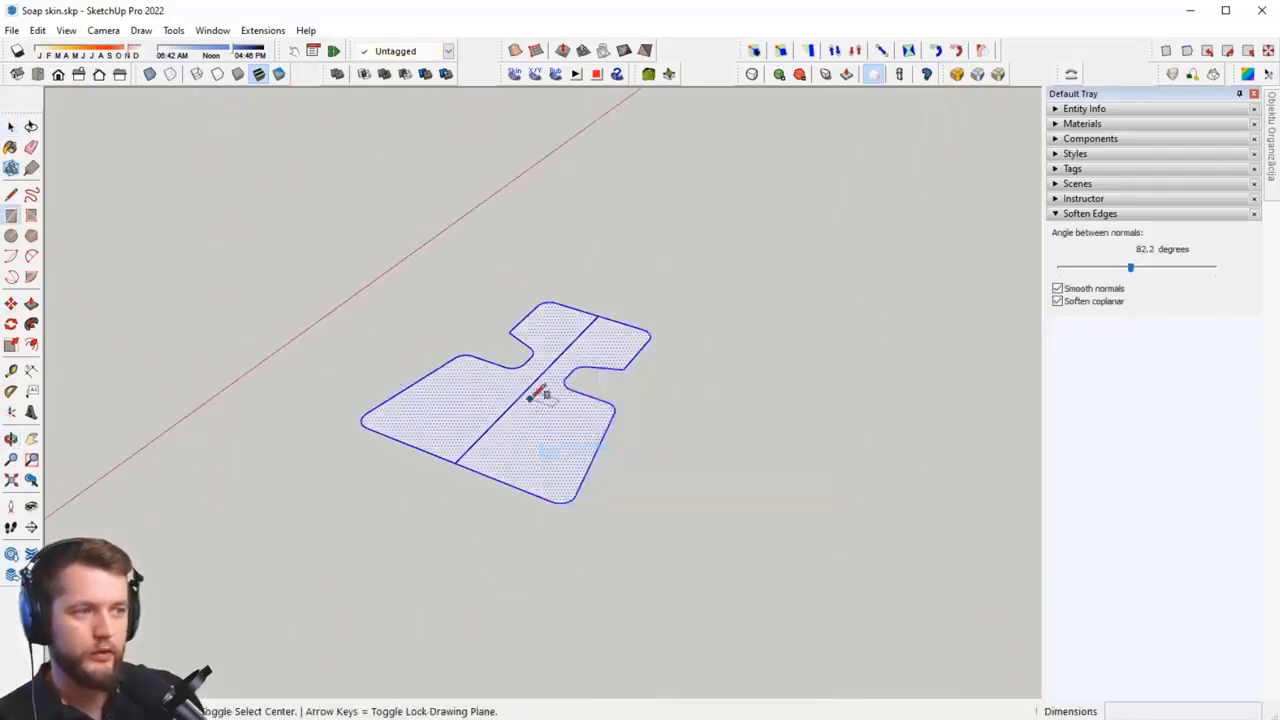
key(e)
middle_drag(646, 457, 552, 401)
scroll(530, 397, up, 2)
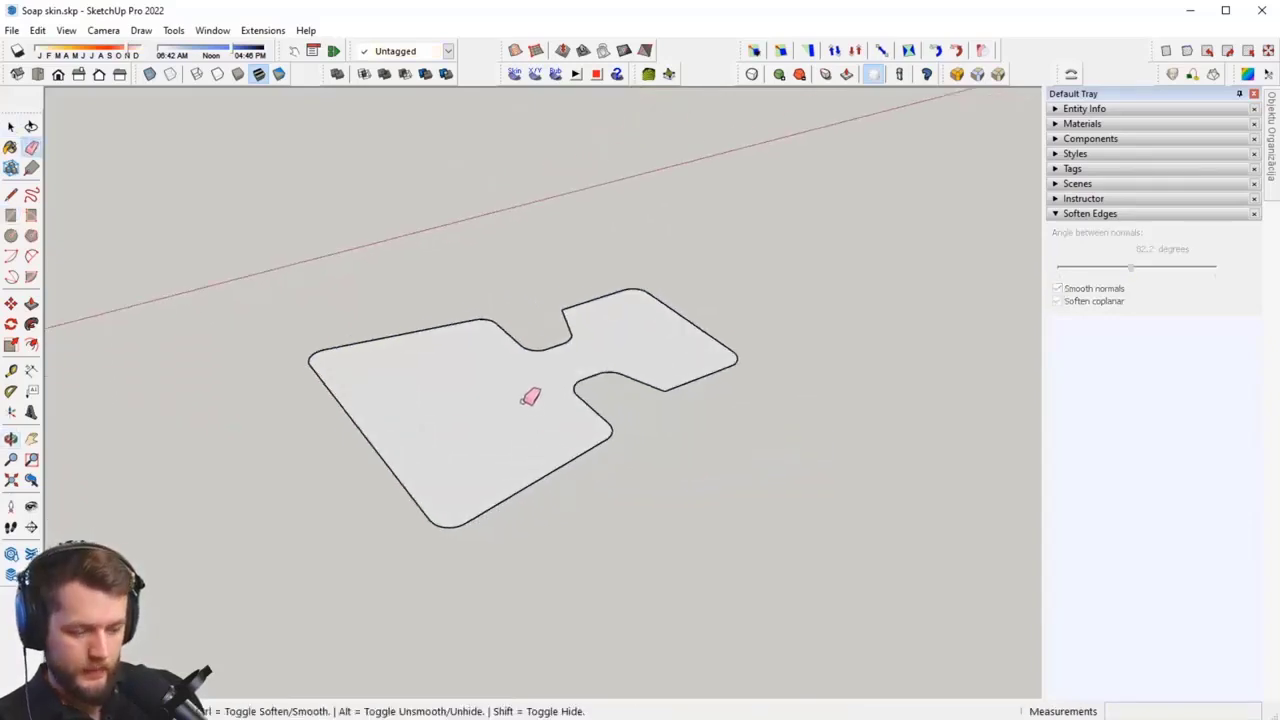
Step: Push/pull the merged face up about 23 mm to turn it into a flat plate
scroll(530, 421, down, 2)
key(p)
click(492, 456)
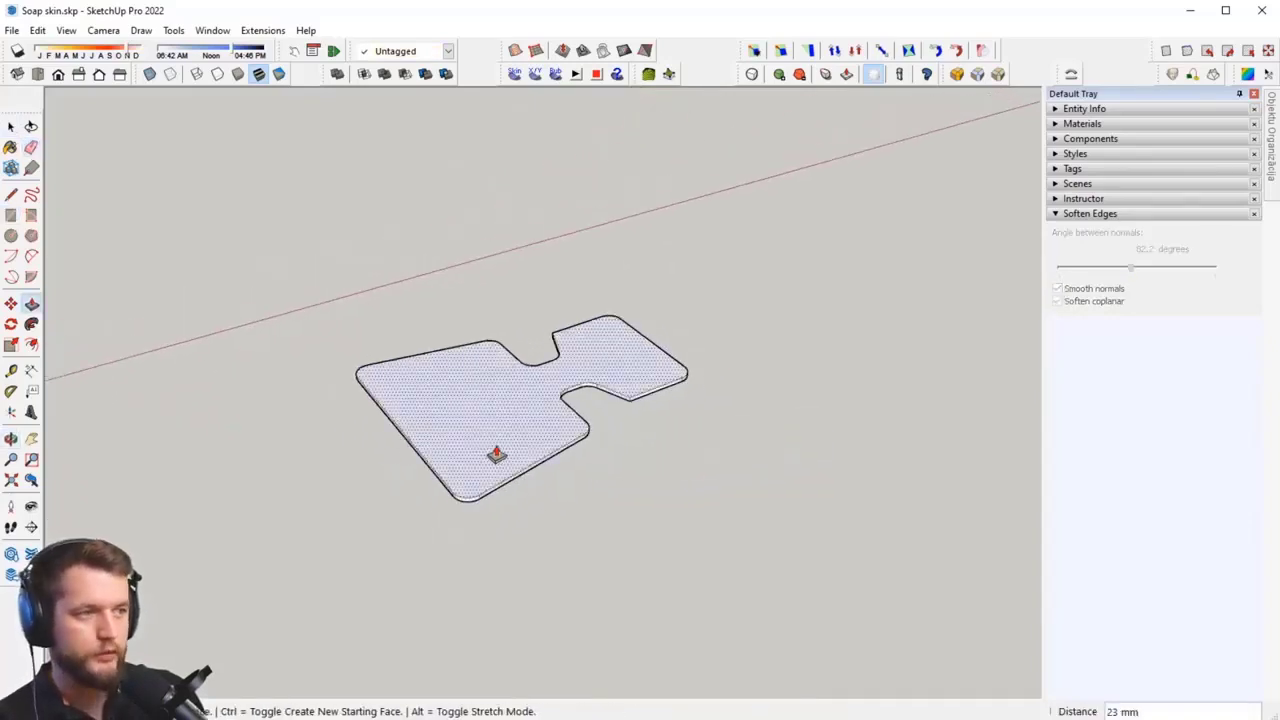
click(497, 453)
middle_drag(497, 453, 537, 331)
key(space)
key(space)
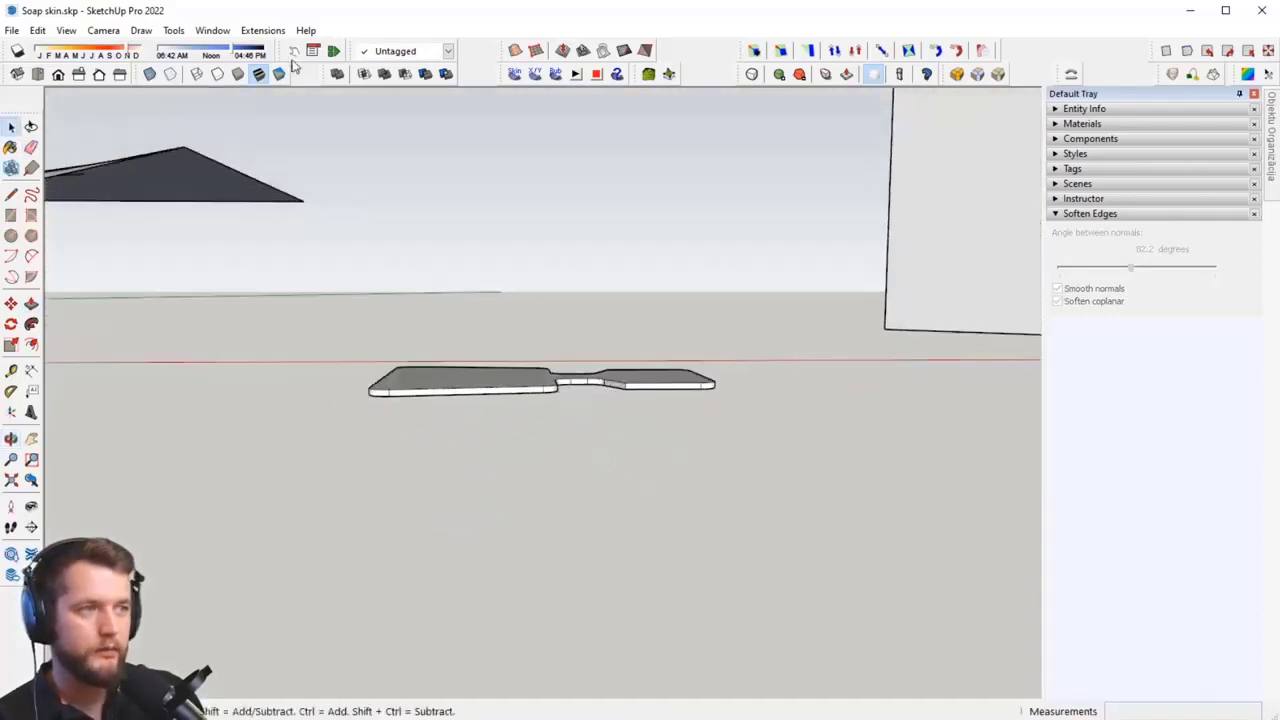
Step: Select the whole plate and show it from the front in parallel projection
click(560, 377)
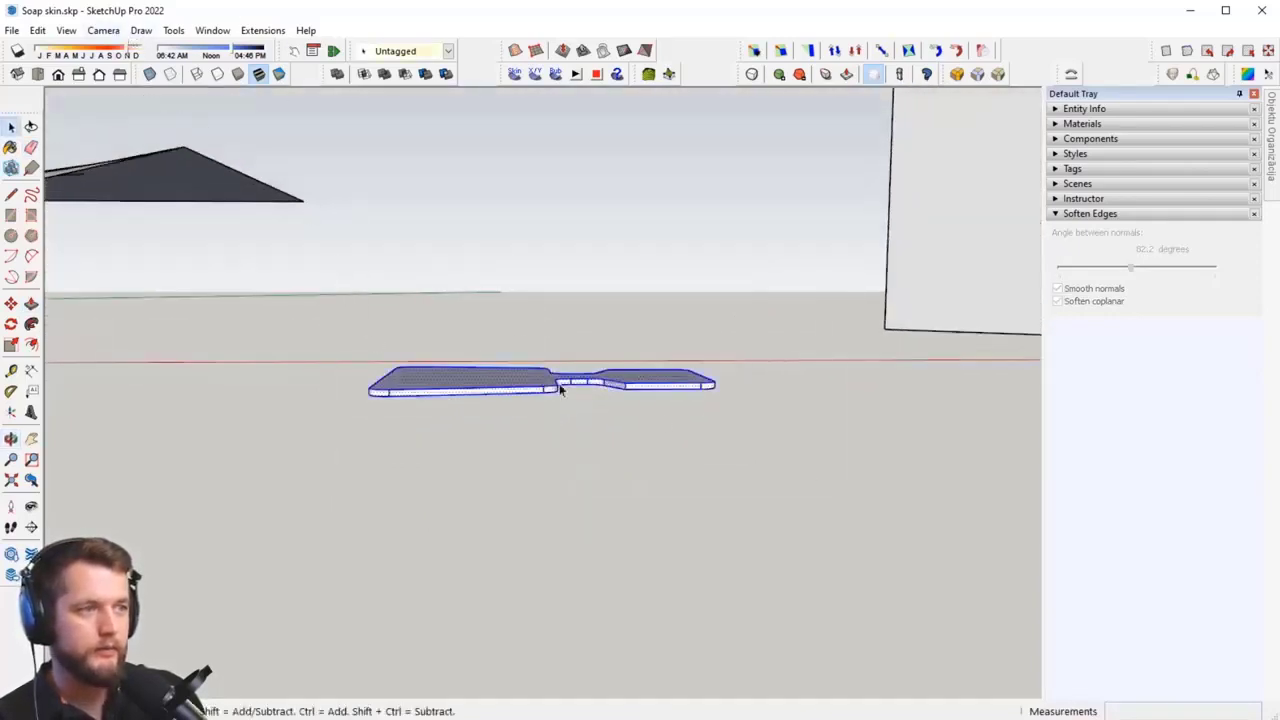
right_click(517, 366)
drag(257, 280, 483, 449)
click(617, 378)
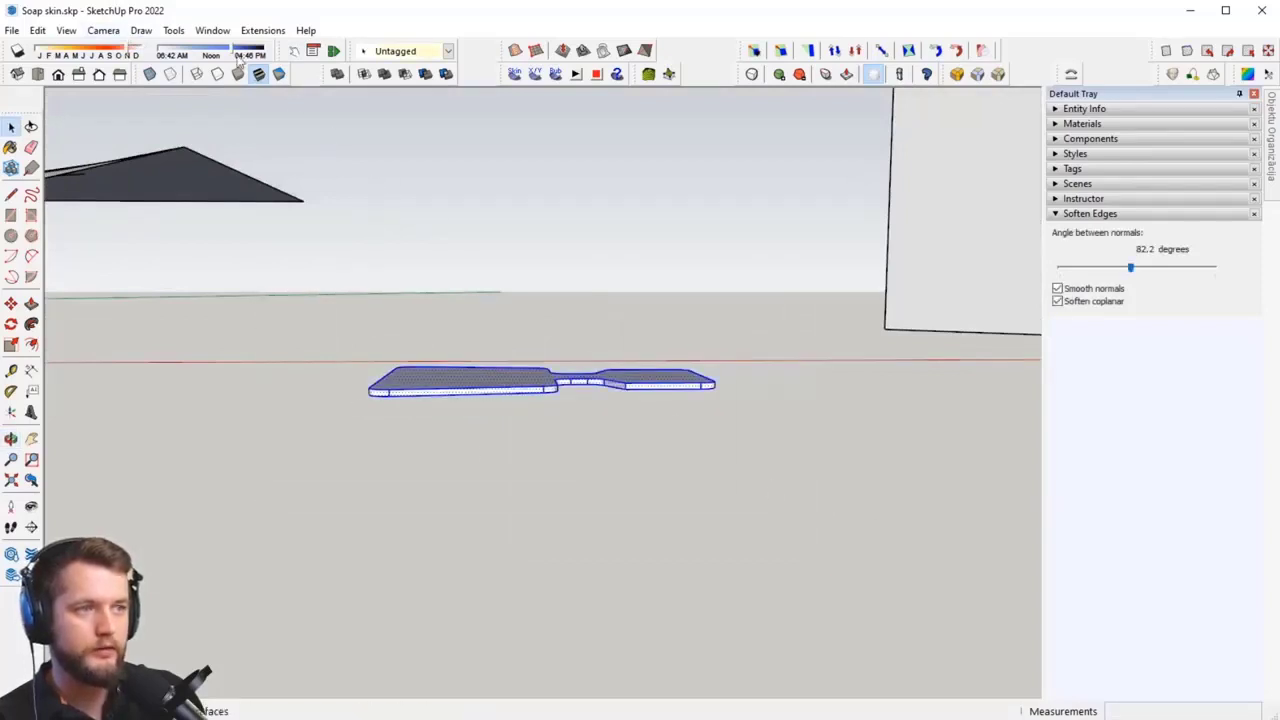
click(97, 32)
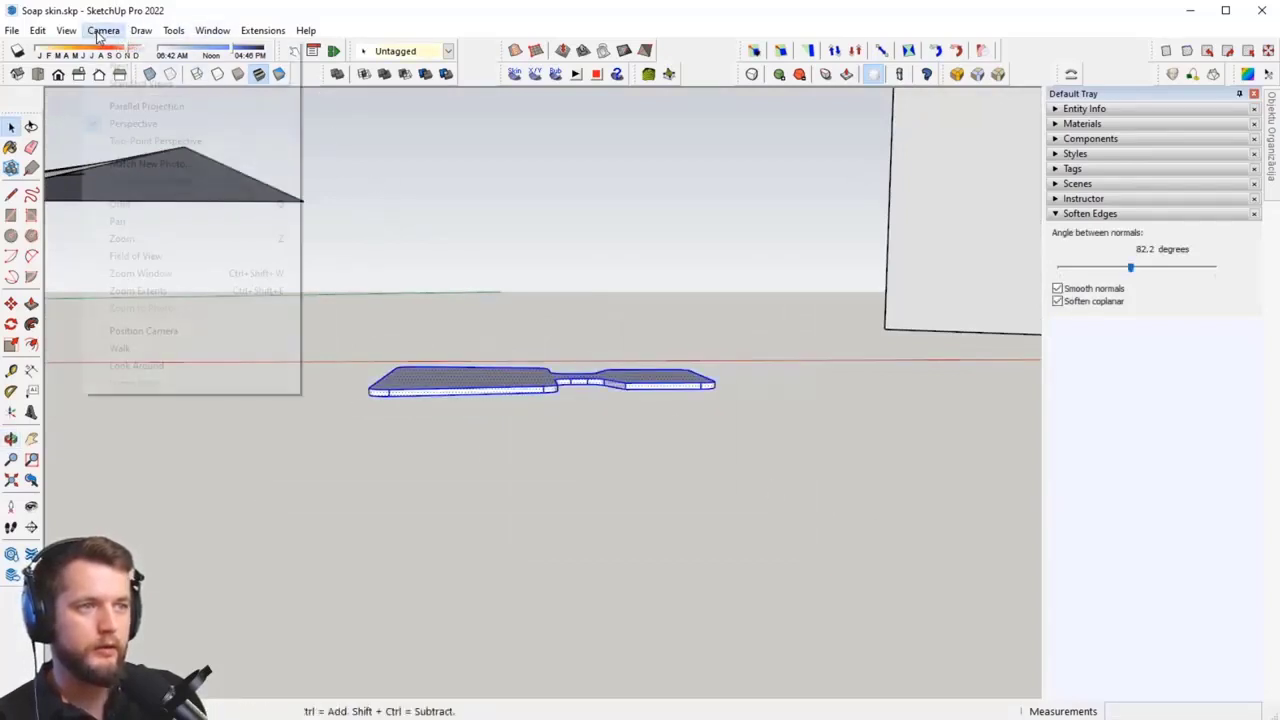
click(165, 124)
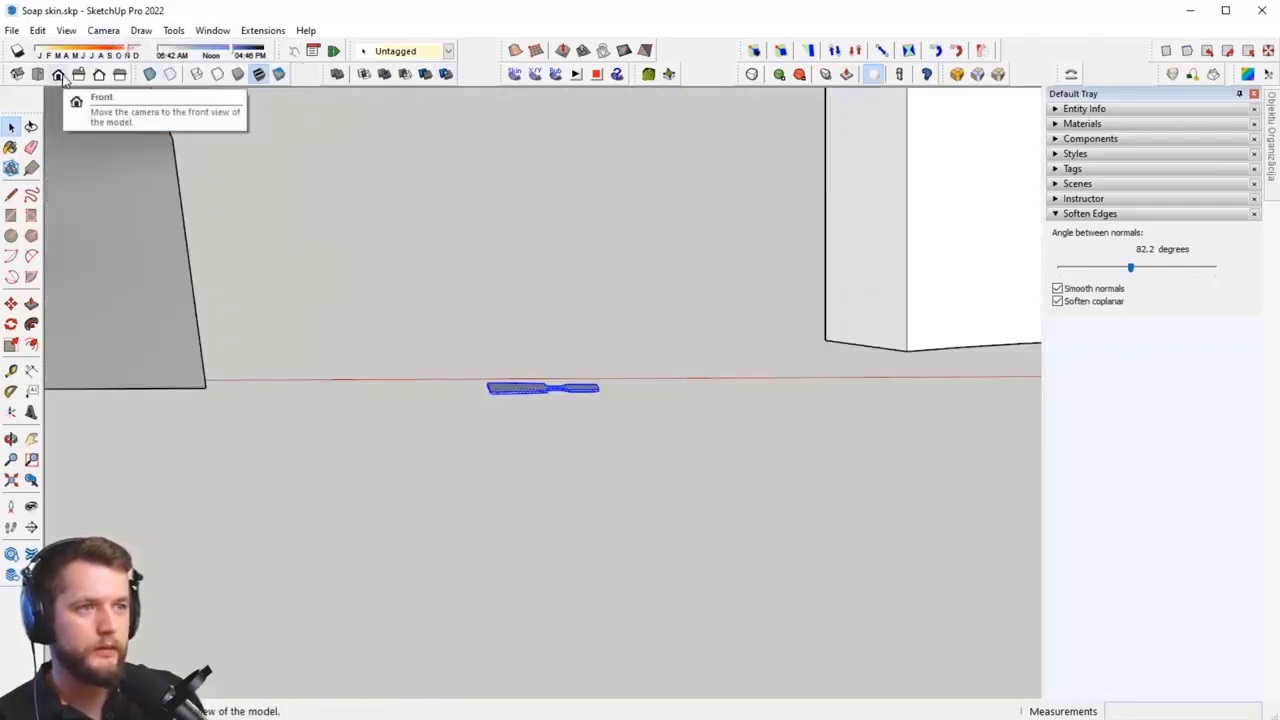
click(58, 75)
scroll(577, 480, up, 6)
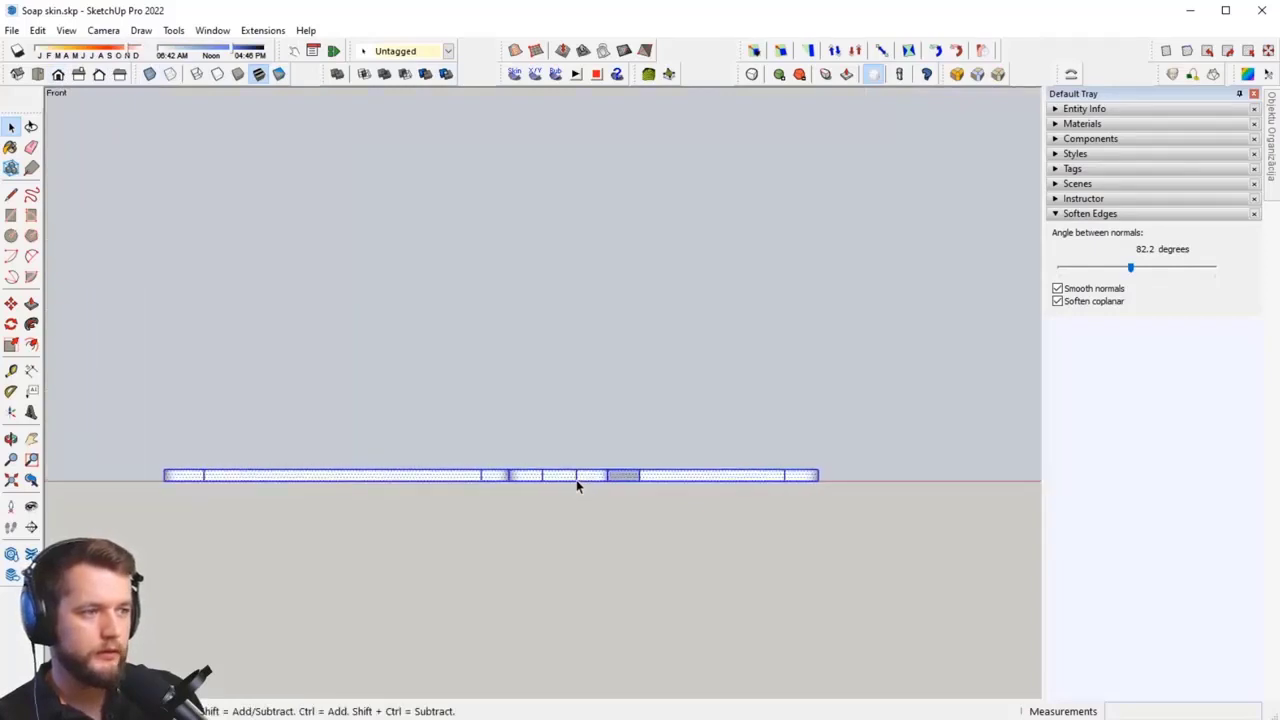
shift+middle_drag(552, 485, 460, 448)
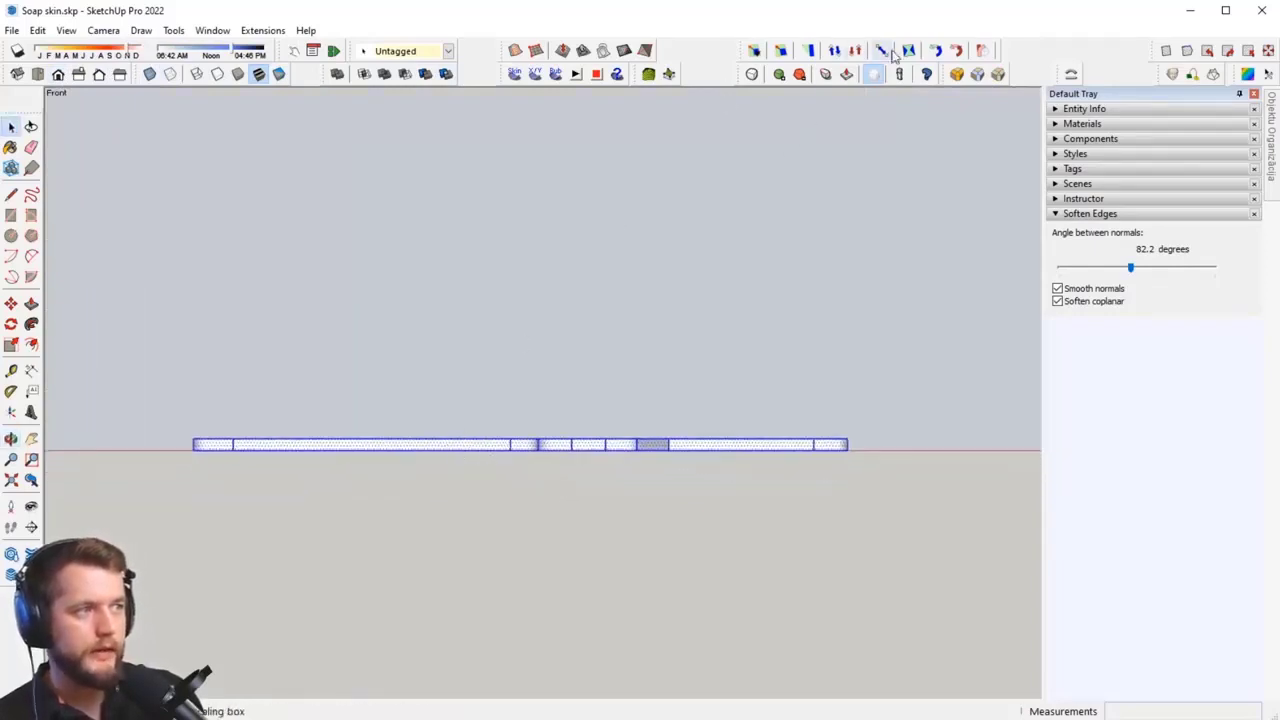
Step: Try to bend the whole plate with FredoScale radial bending, using the inner end of the wide end's rounded corner as origin
click(983, 52)
scroll(220, 465, up, 2)
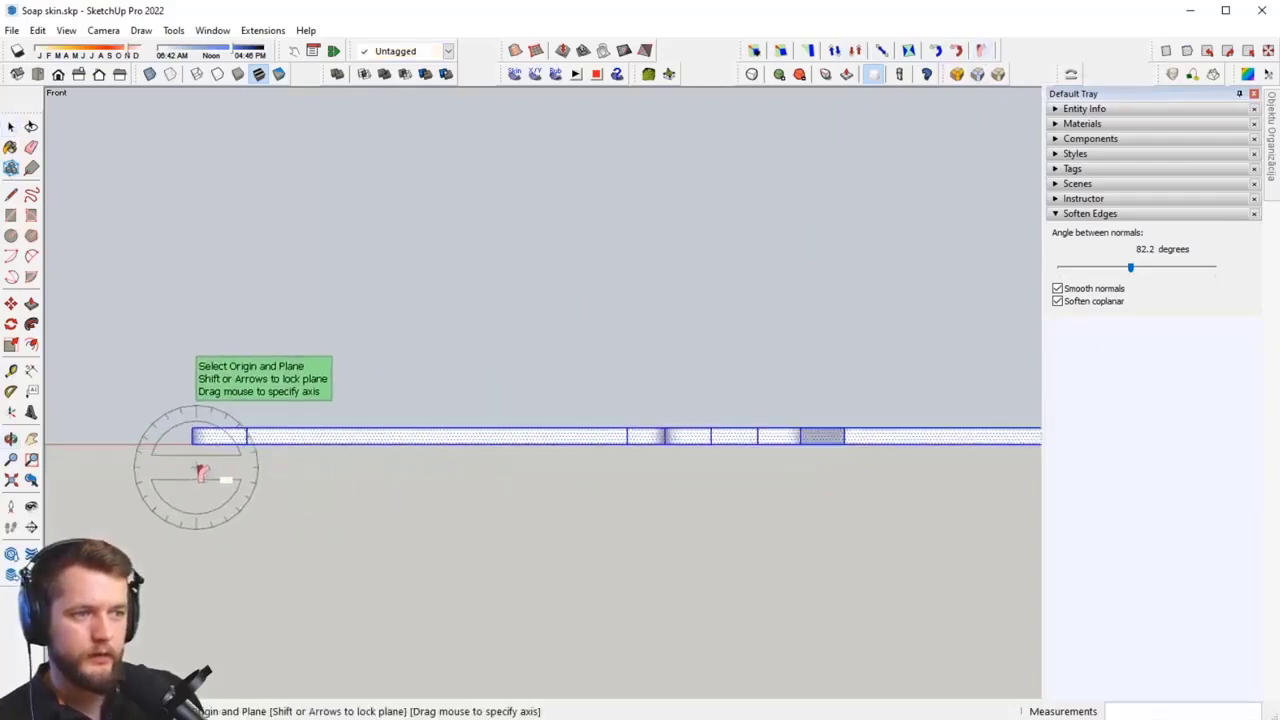
scroll(248, 440, up, 2)
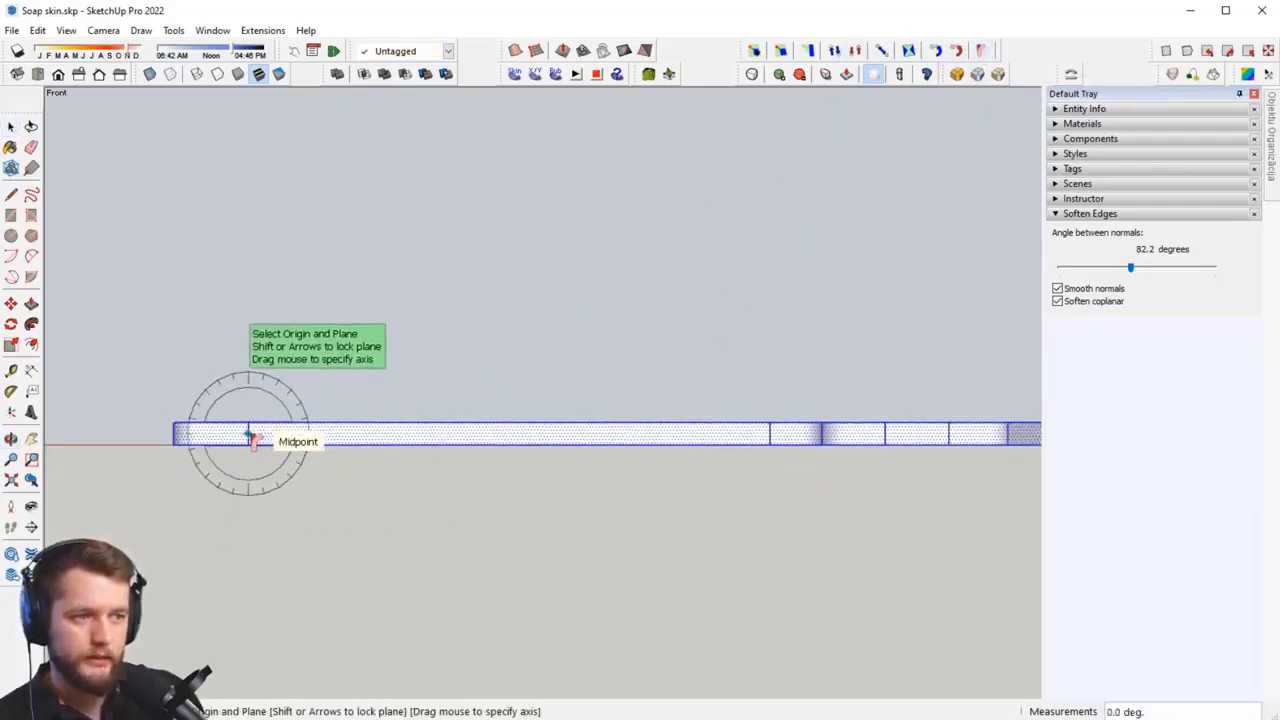
click(248, 440)
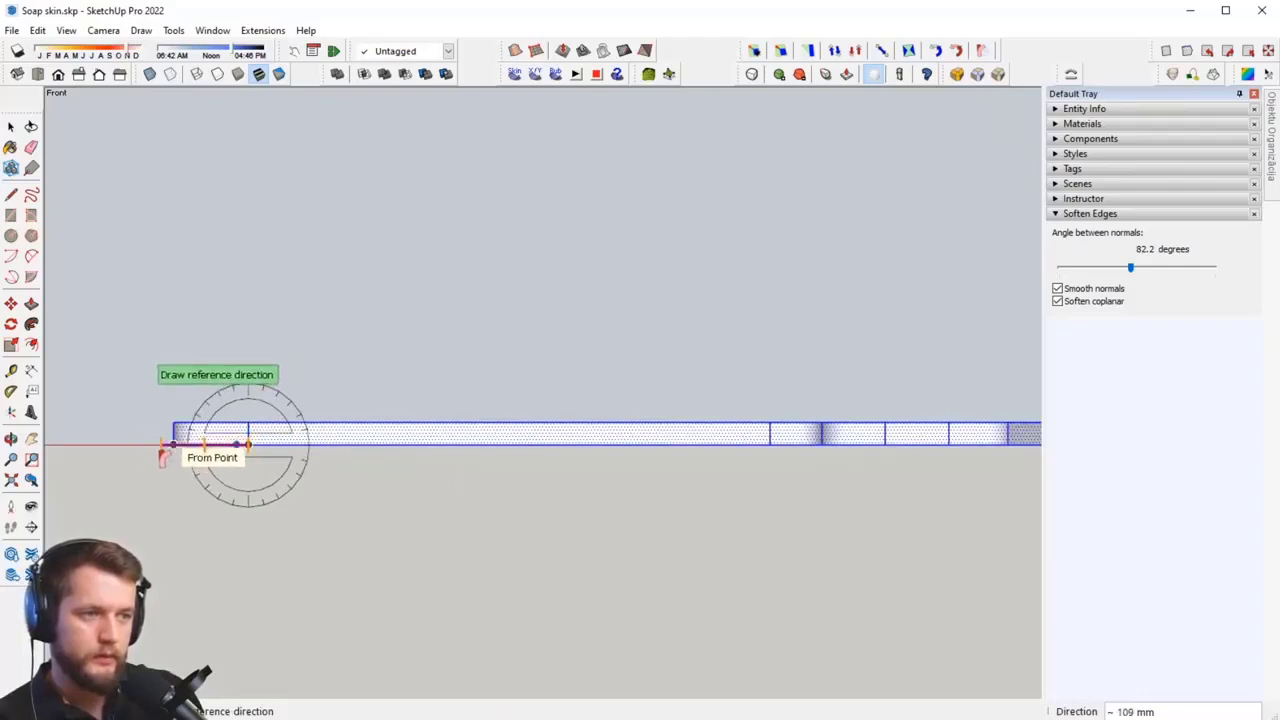
click(165, 452)
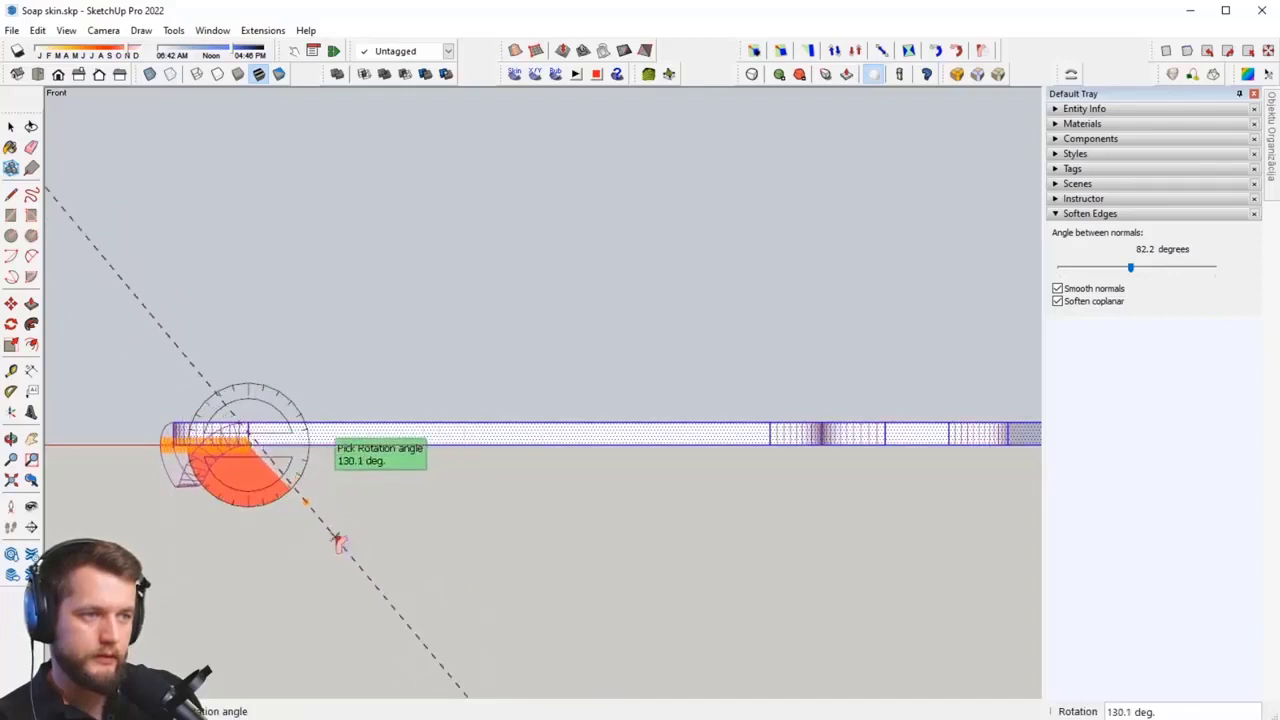
click(309, 551)
key(space)
click(293, 528)
middle_drag(293, 528, 489, 594)
scroll(545, 541, down, 3)
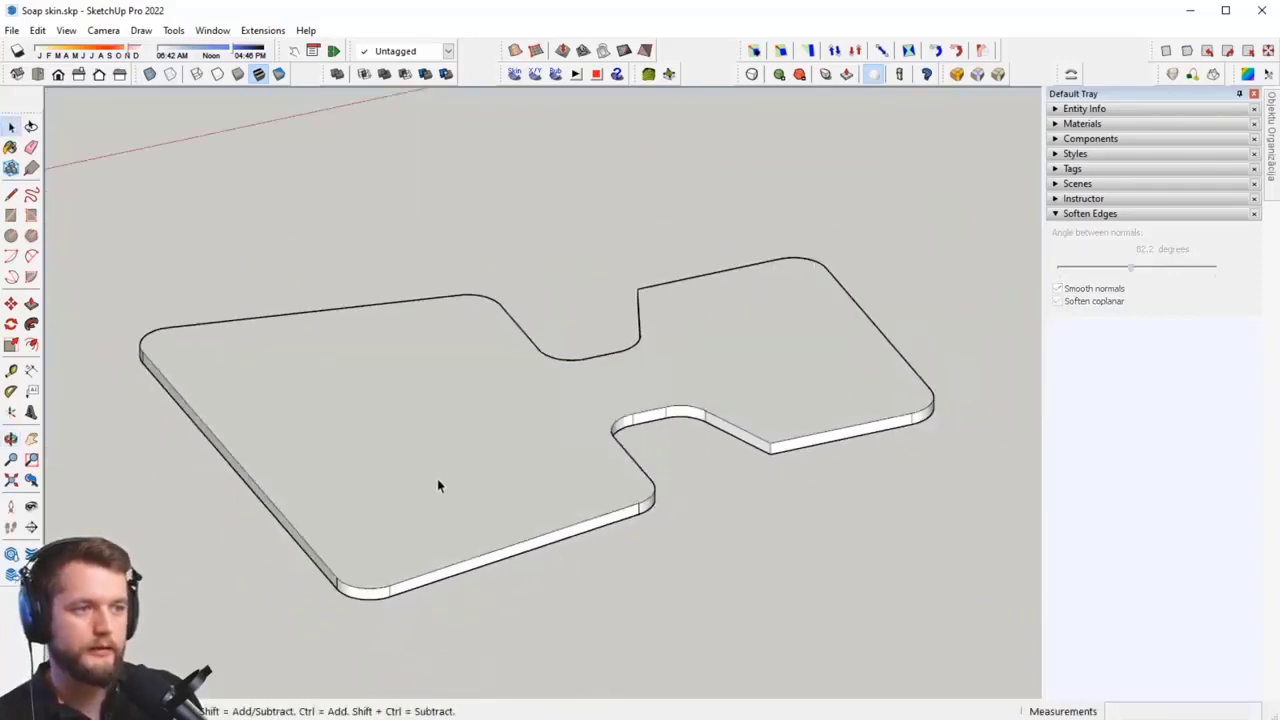
Step: Try to bend only the selected rounded side faces at the plate's wide end downward by about 90 degrees in the front view
middle_drag(437, 483, 198, 319)
drag(312, 553, 312, 554)
middle_drag(295, 370, 351, 383)
scroll(241, 497, up, 2)
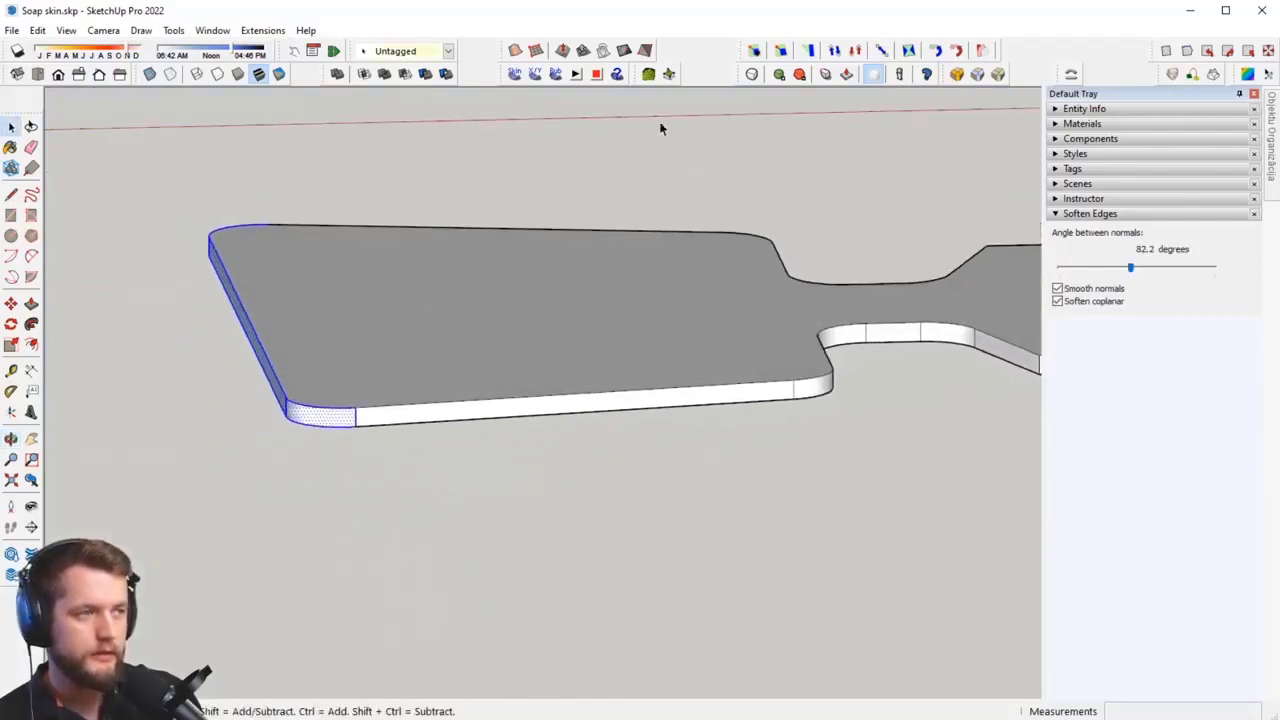
click(59, 75)
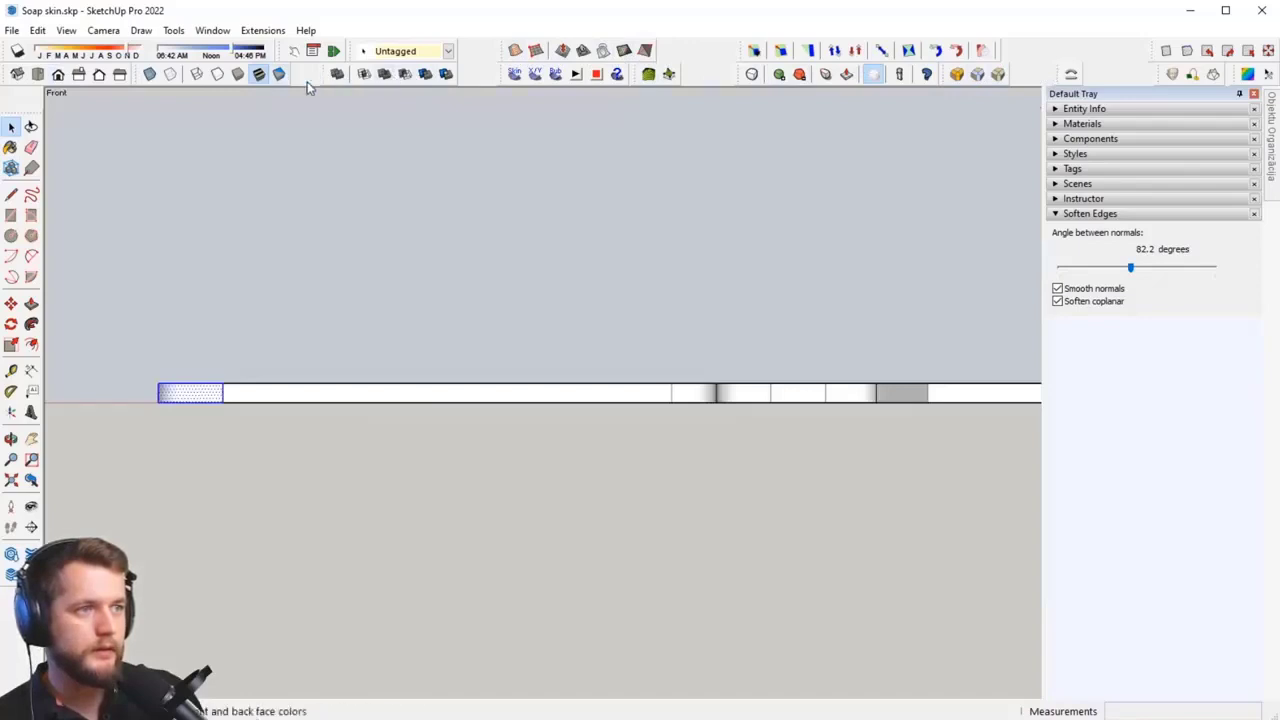
click(983, 50)
scroll(200, 414, up, 3)
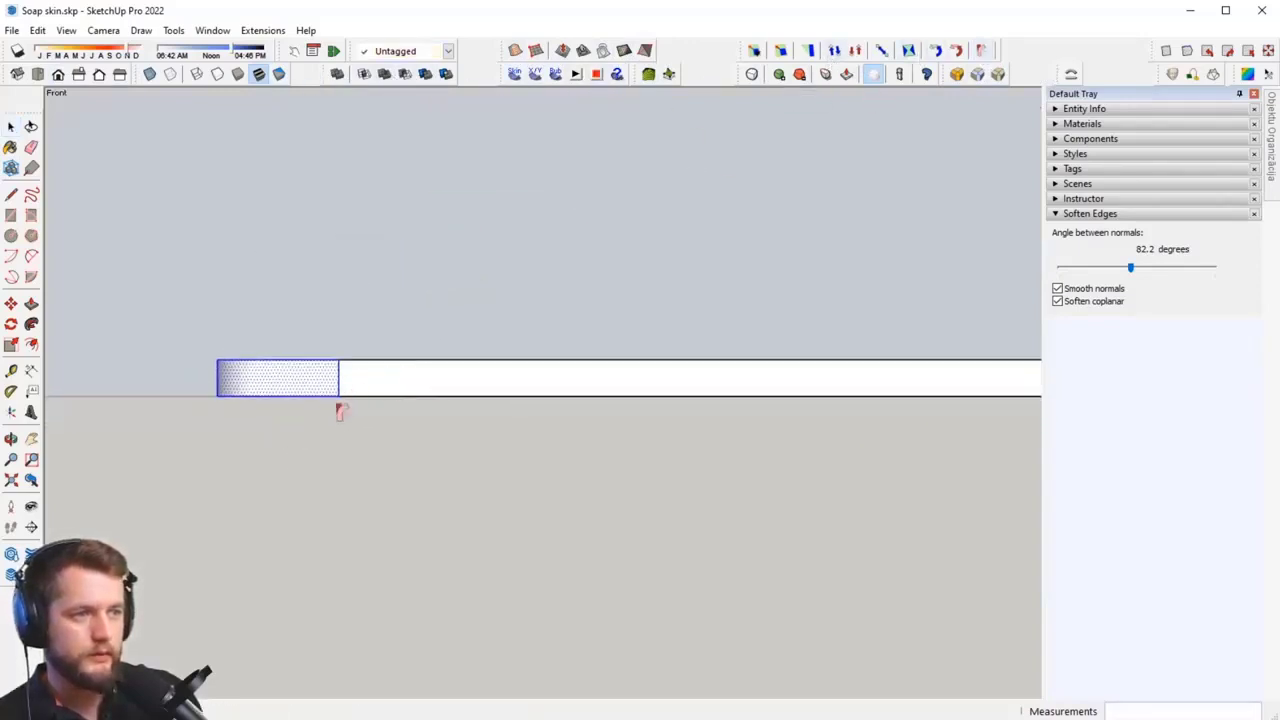
scroll(340, 400, down, 1)
click(337, 397)
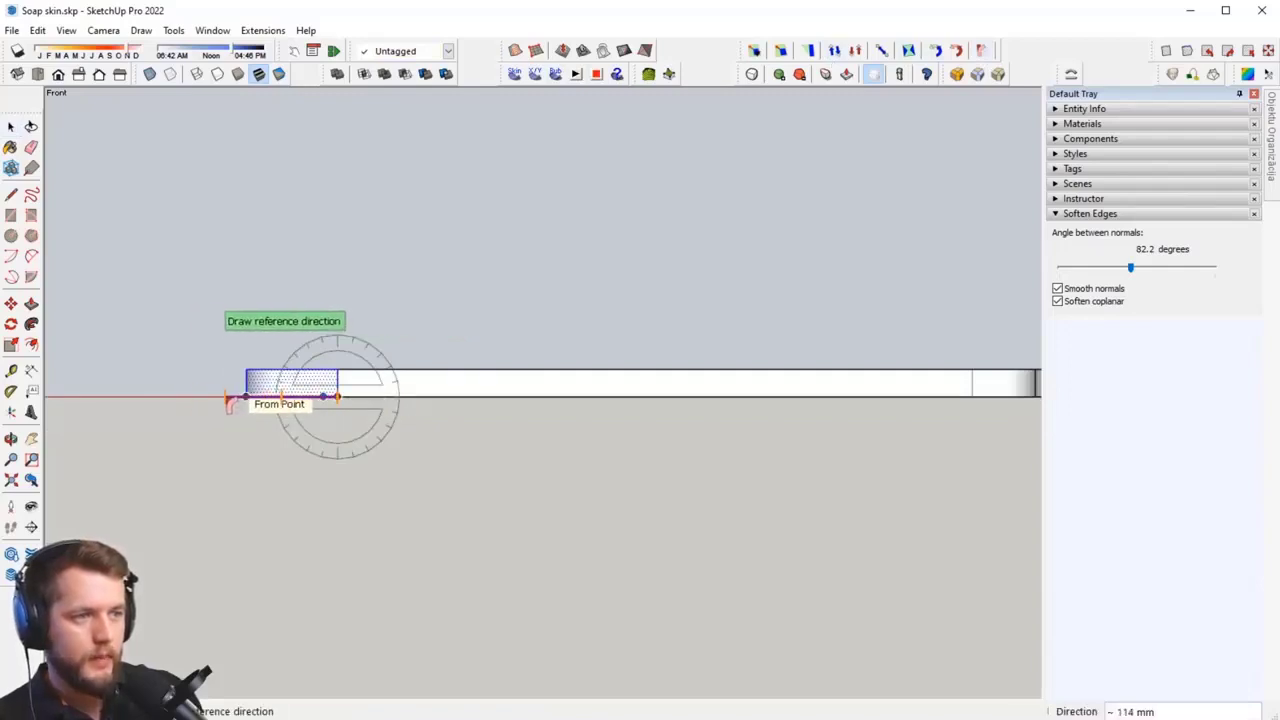
click(246, 397)
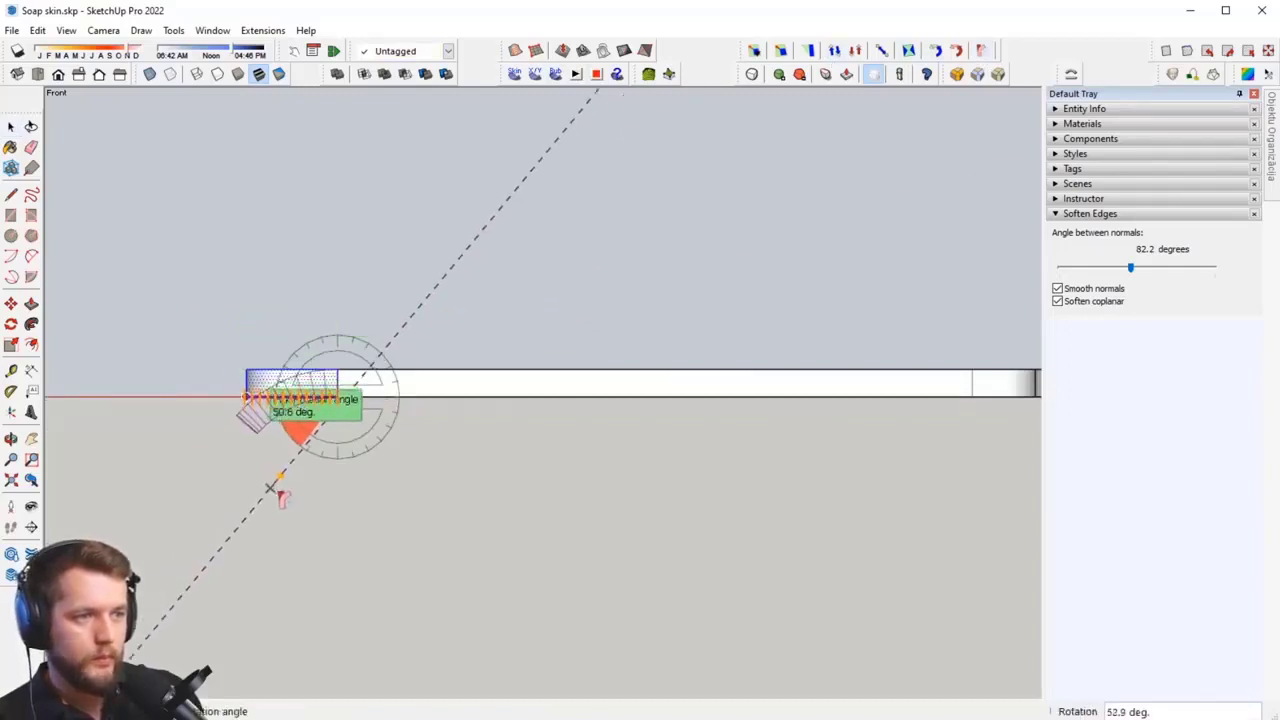
click(346, 525)
key(space)
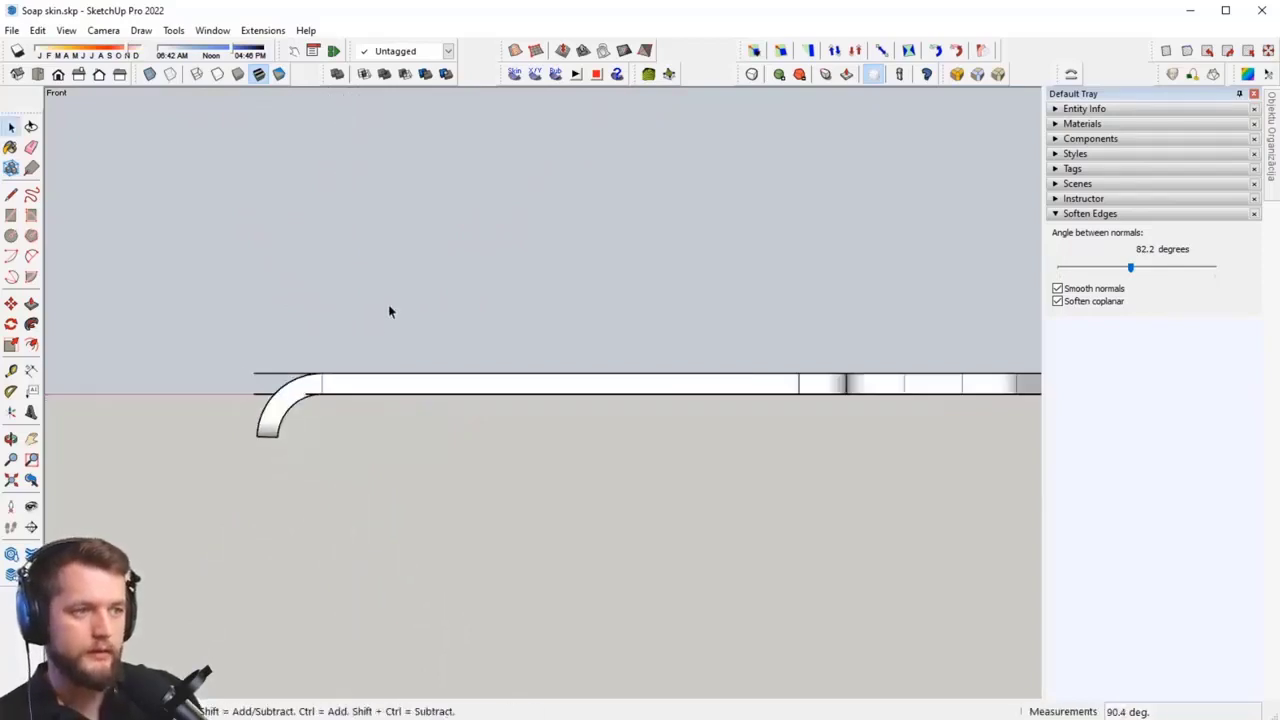
Step: Undo the bend at the plate's wide end
middle_drag(389, 309, 517, 371)
middle_drag(524, 422, 463, 468)
key(ctrl+z)
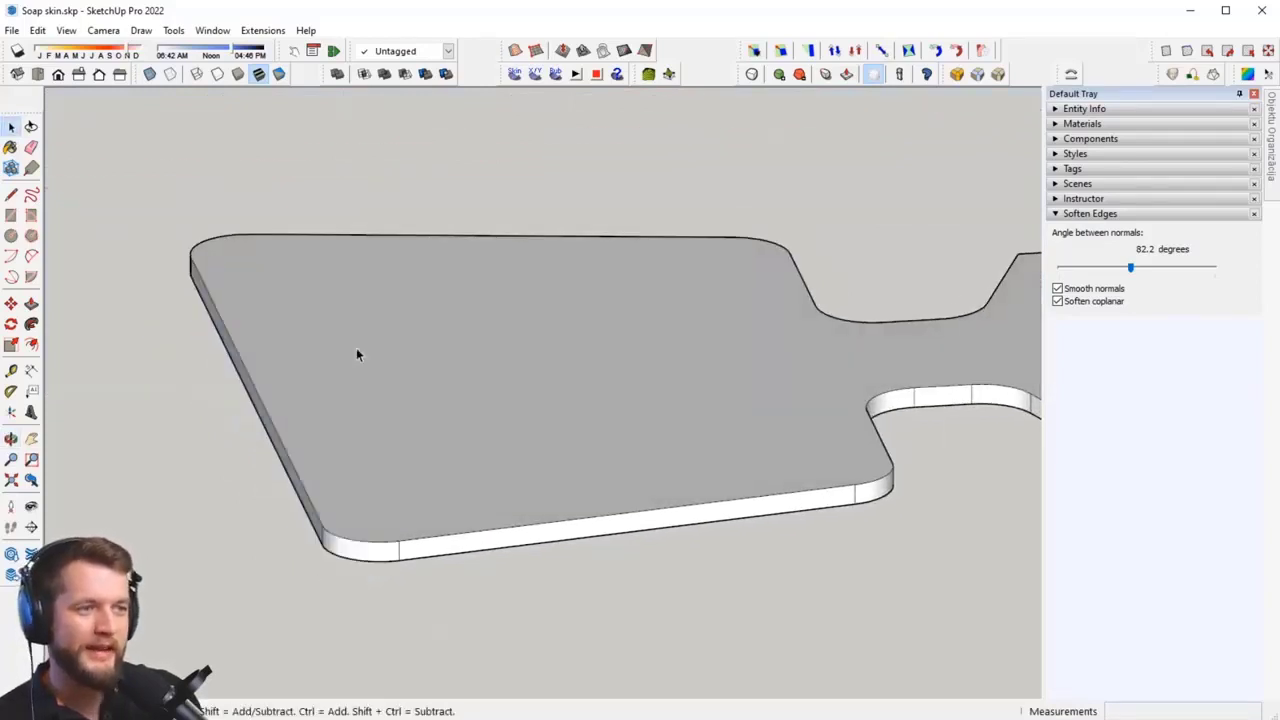
Step: Draw a line across both the upper and lower faces, joining the inner ends of the wide end's rounded corners
mouse_move(357, 350)
middle_down()
mouse_move(395, 407)
mouse_move(380, 500)
middle_up()
key(l)
click(395, 587)
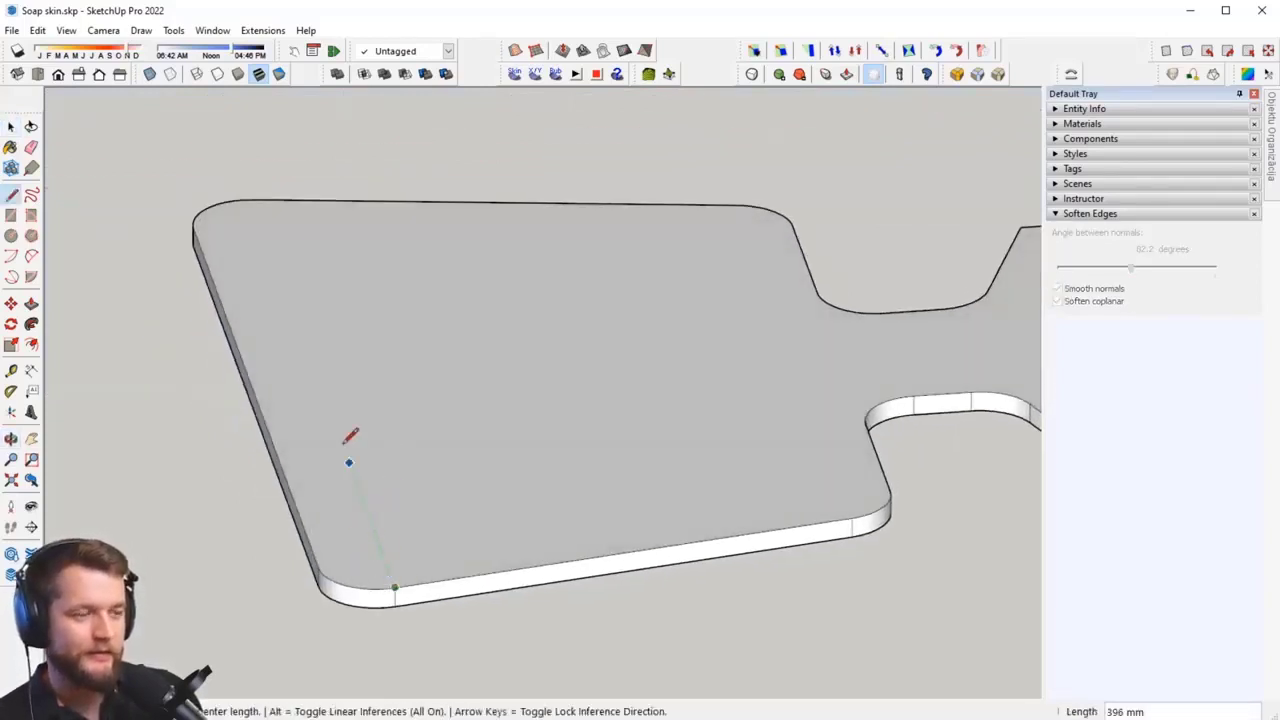
click(252, 200)
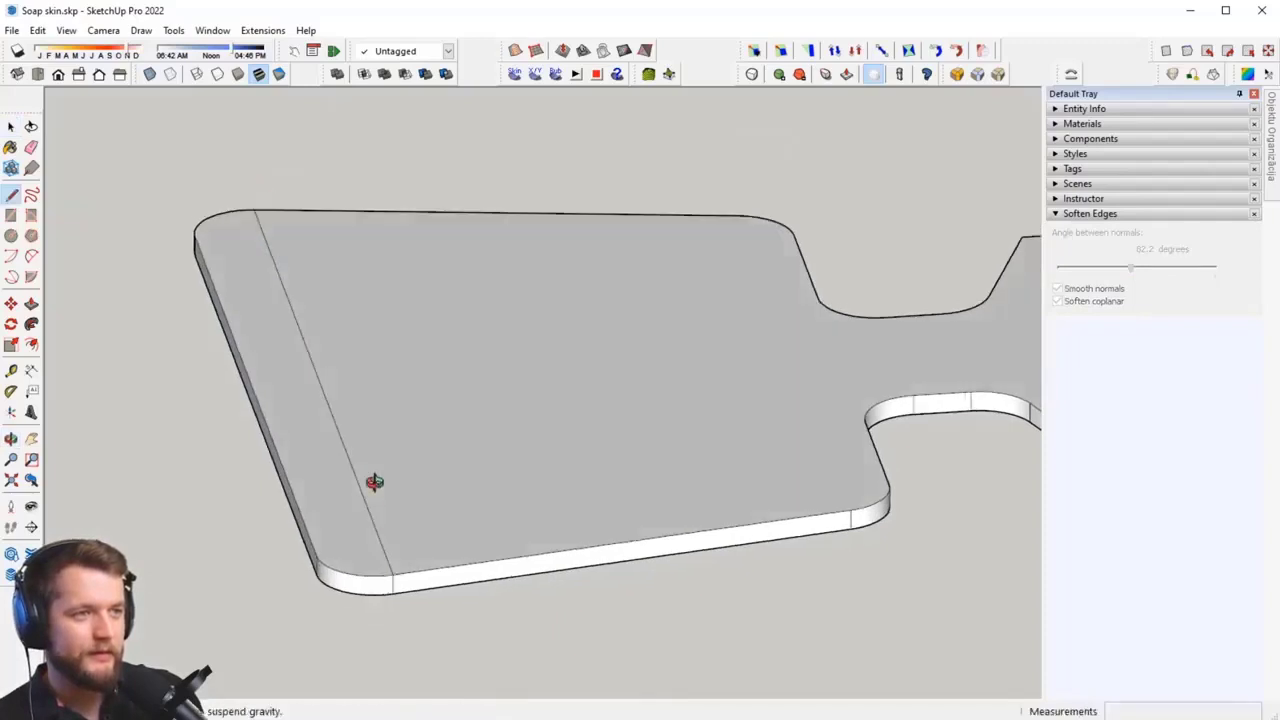
middle_drag(374, 486, 306, 175)
click(305, 199)
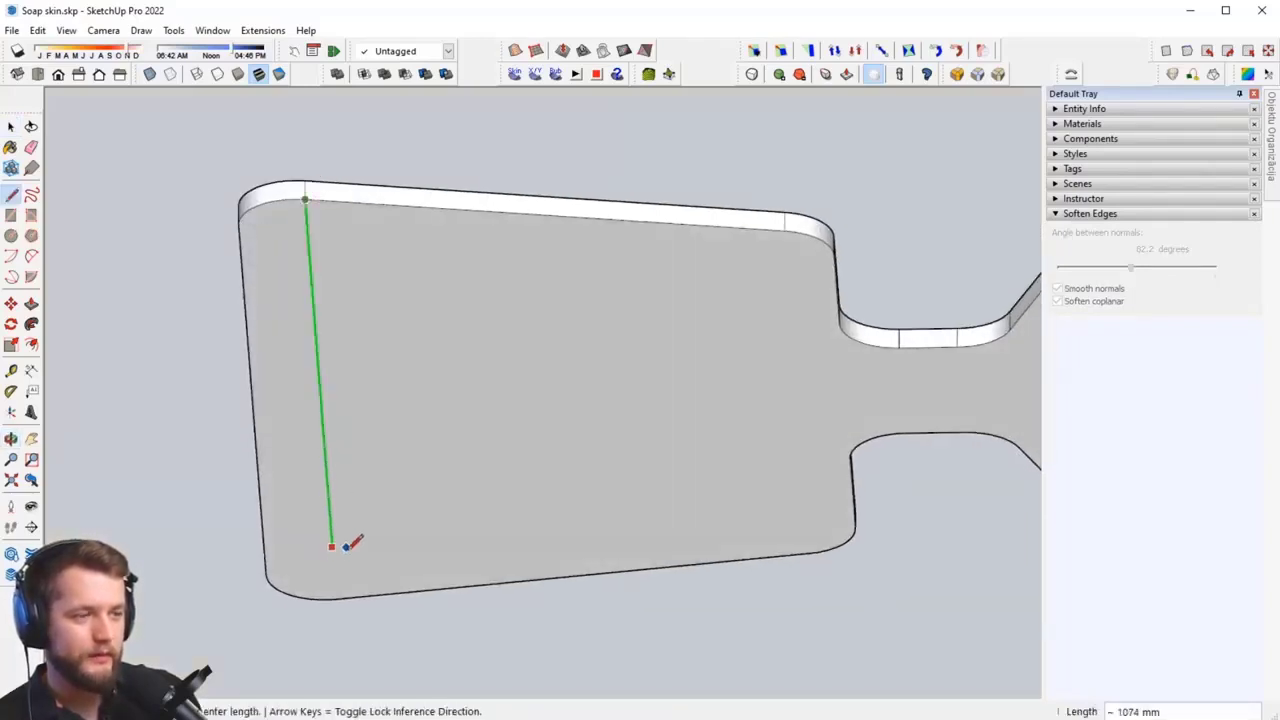
click(336, 597)
Step: Try to bend the plate's wide end beyond the cross line downward by 105 degrees with radial bending in the front view
middle_drag(391, 449, 412, 470)
key(space)
drag(176, 266, 374, 409)
middle_drag(374, 409, 406, 453)
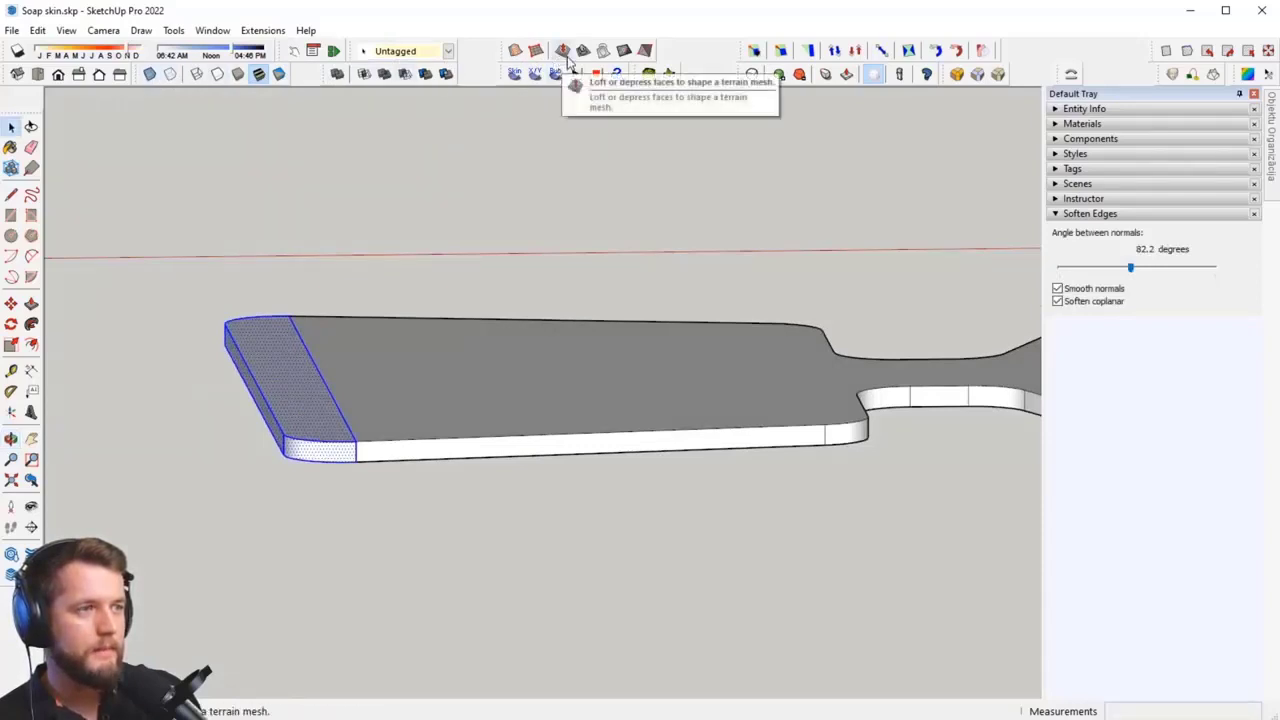
click(60, 76)
click(979, 51)
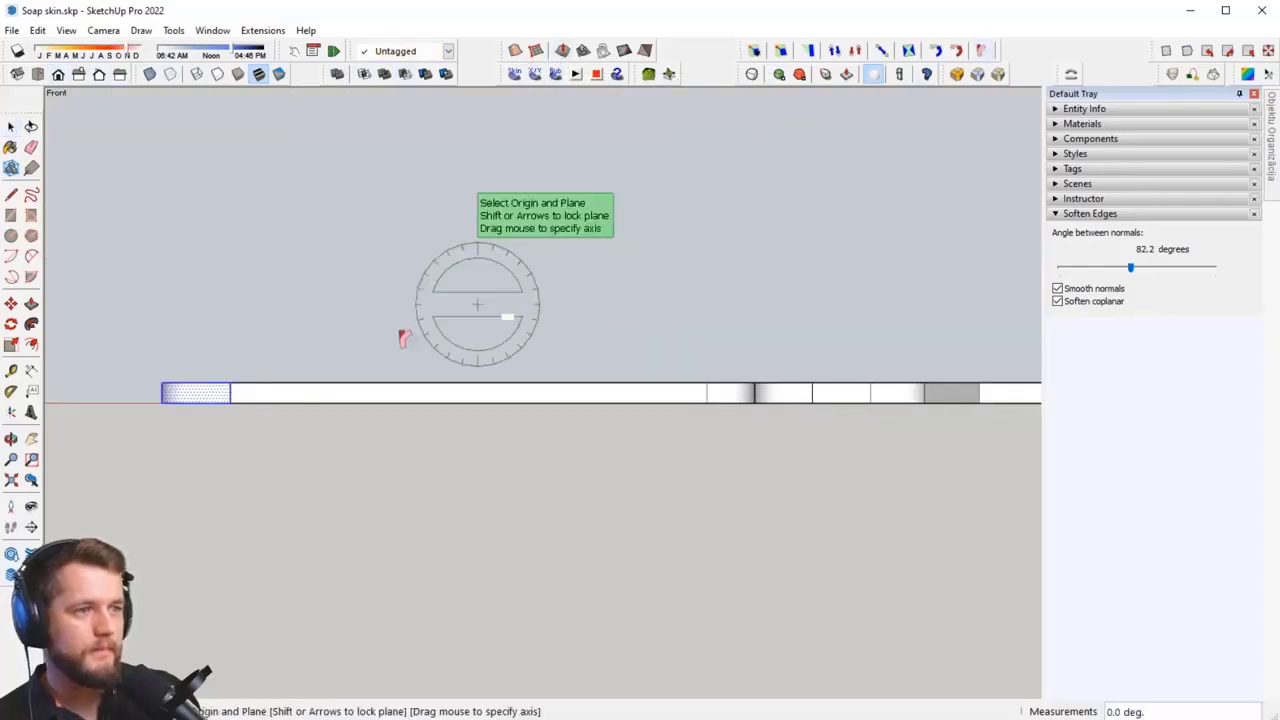
scroll(197, 391, up, 2)
click(250, 410)
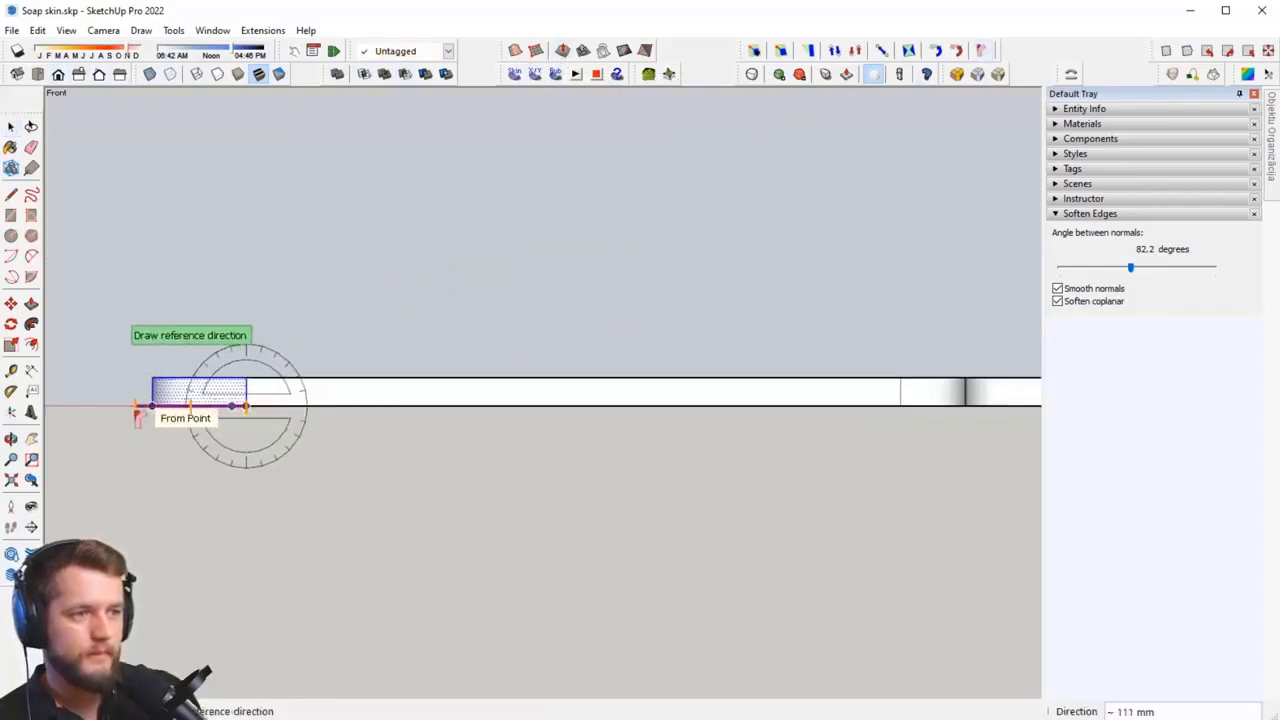
click(145, 408)
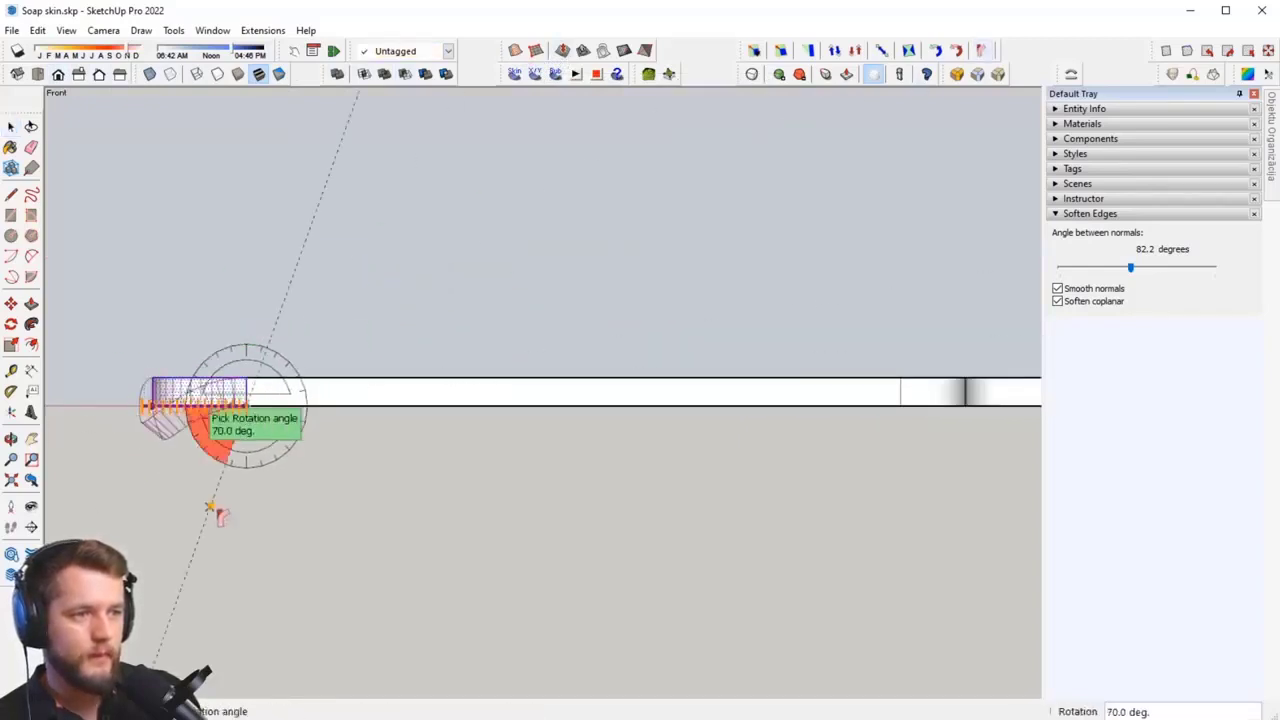
click(279, 528)
key(space)
click(265, 510)
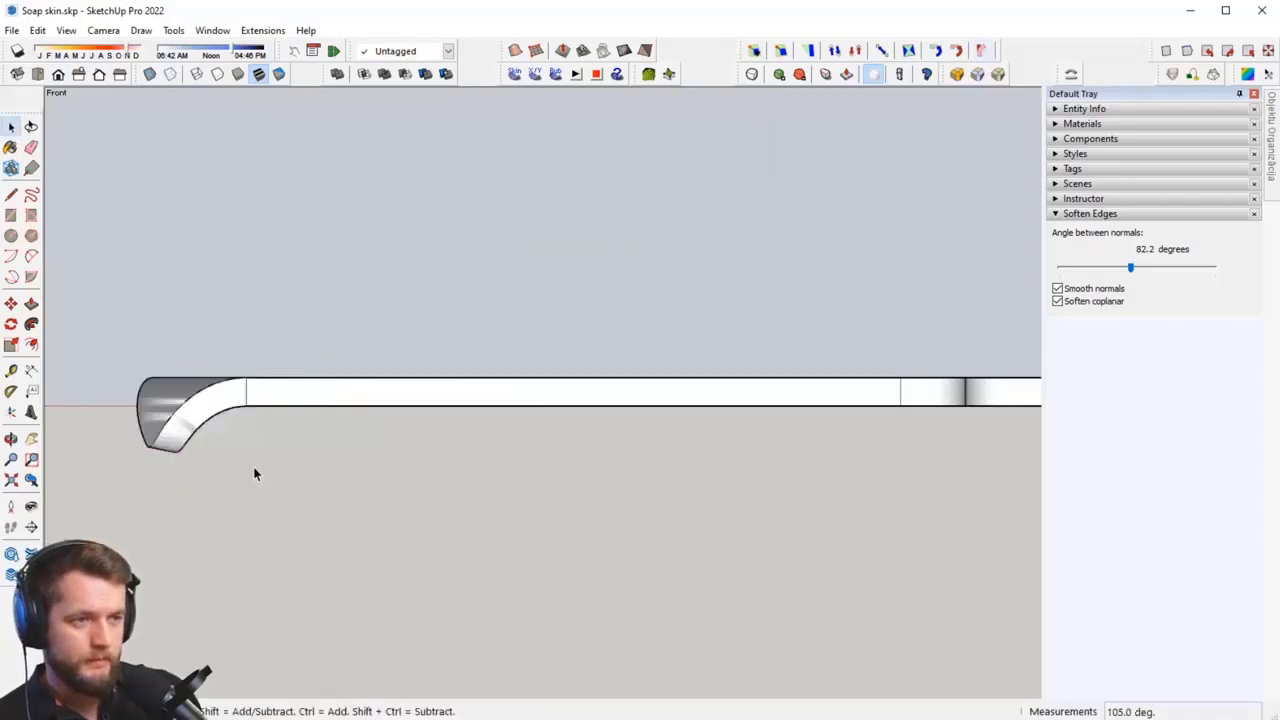
middle_drag(254, 474, 258, 404)
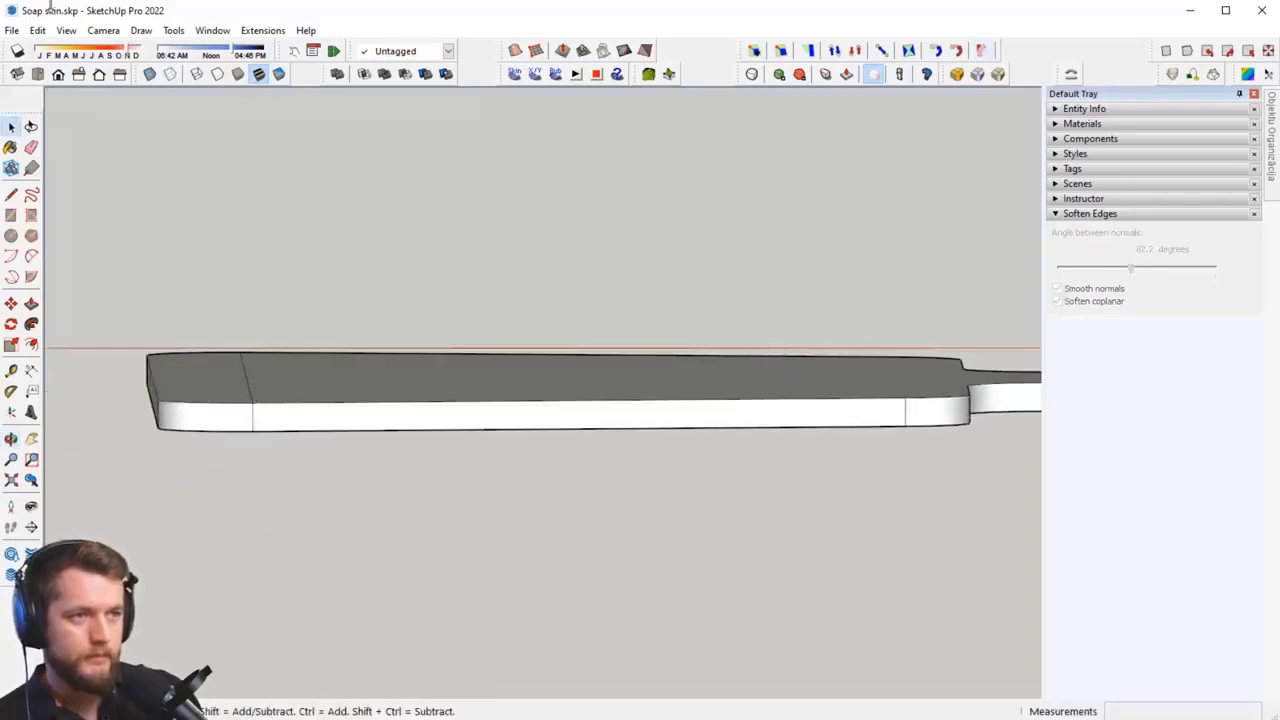
Step: Turn on the back edges display and select the plate's wide end beyond the cross line
click(65, 35)
click(177, 94)
drag(248, 445, 252, 450)
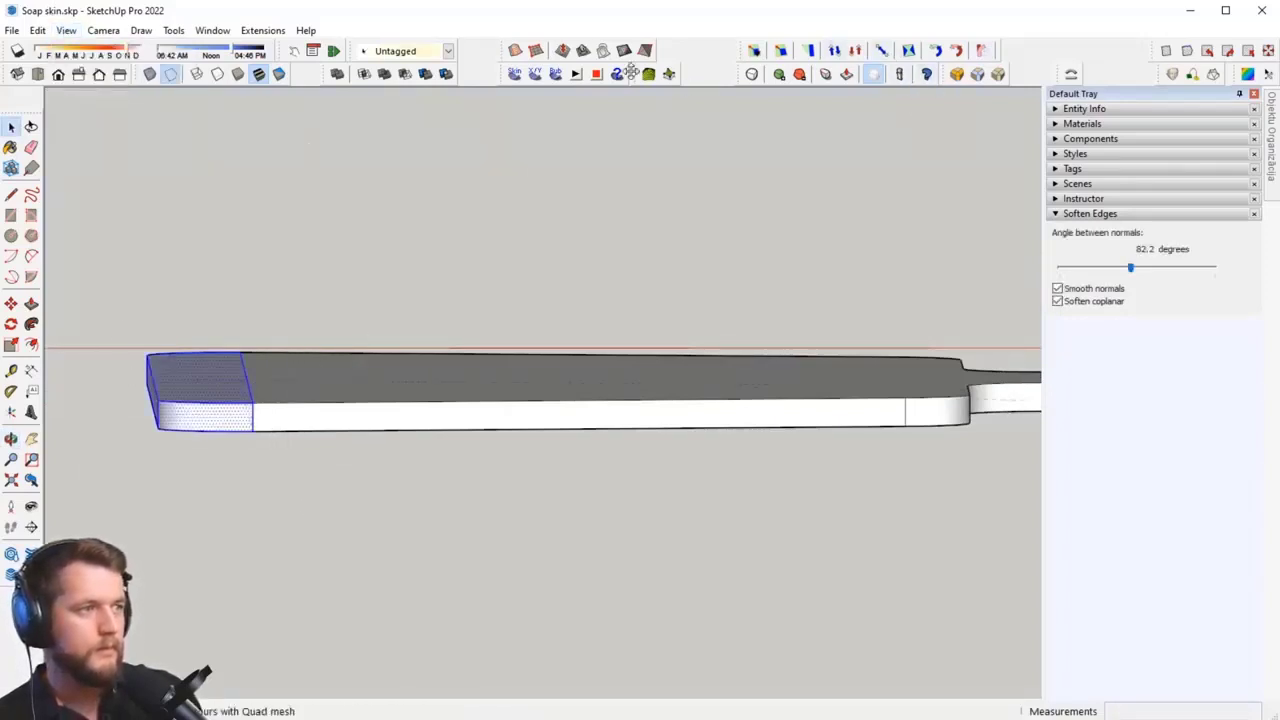
Step: Bend the selected wide end 90 degrees downward in the front view with radial bending, using the cross line's lower point as origin
click(59, 76)
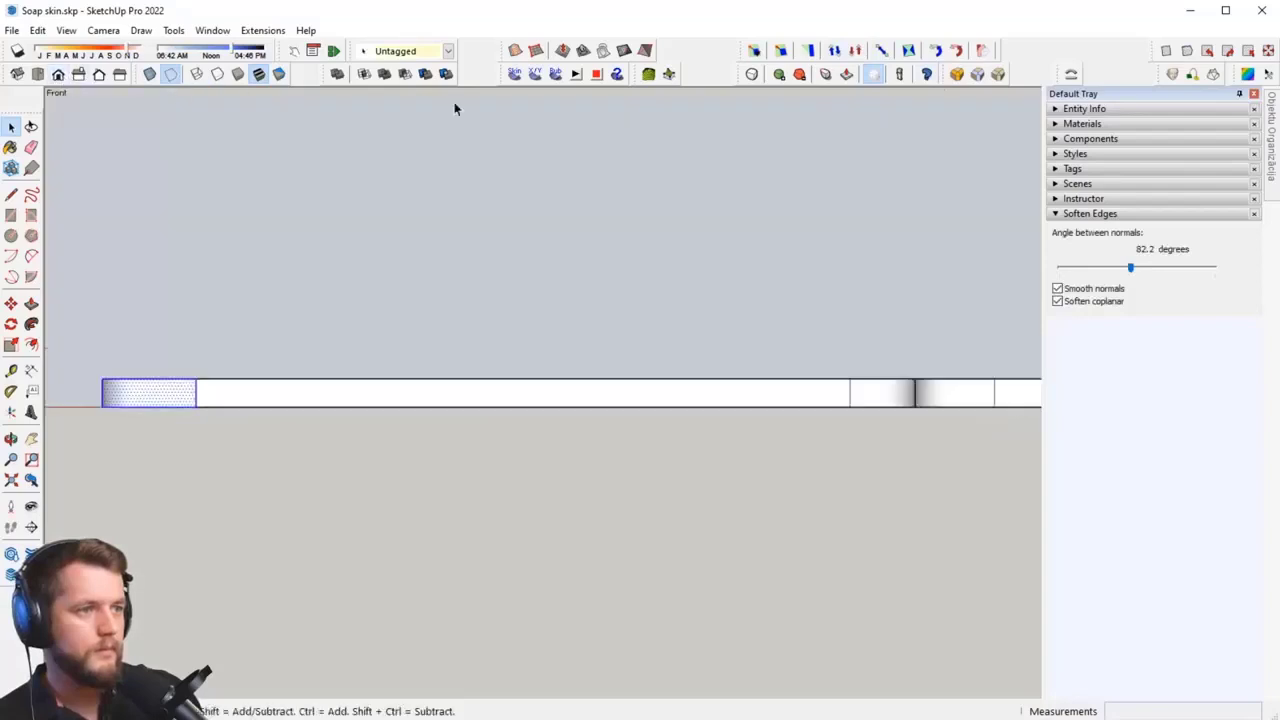
key(q)
scroll(395, 390, up, 3)
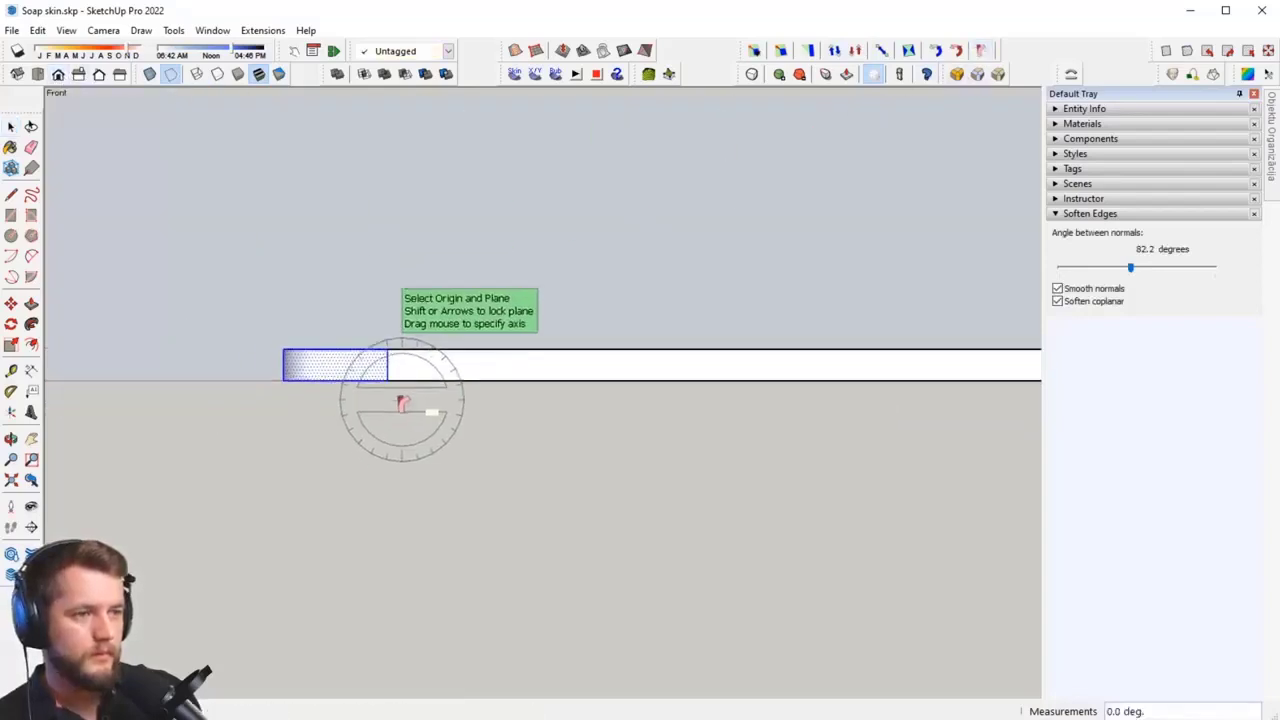
click(386, 378)
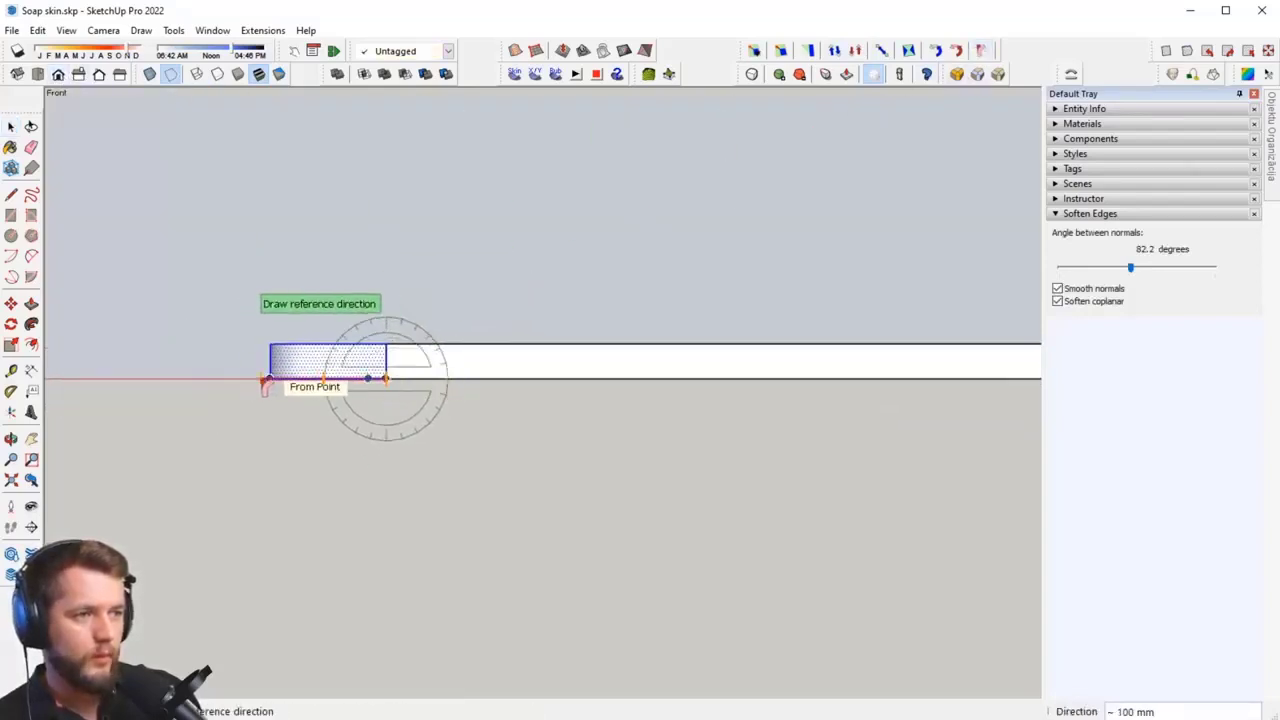
click(269, 378)
click(270, 378)
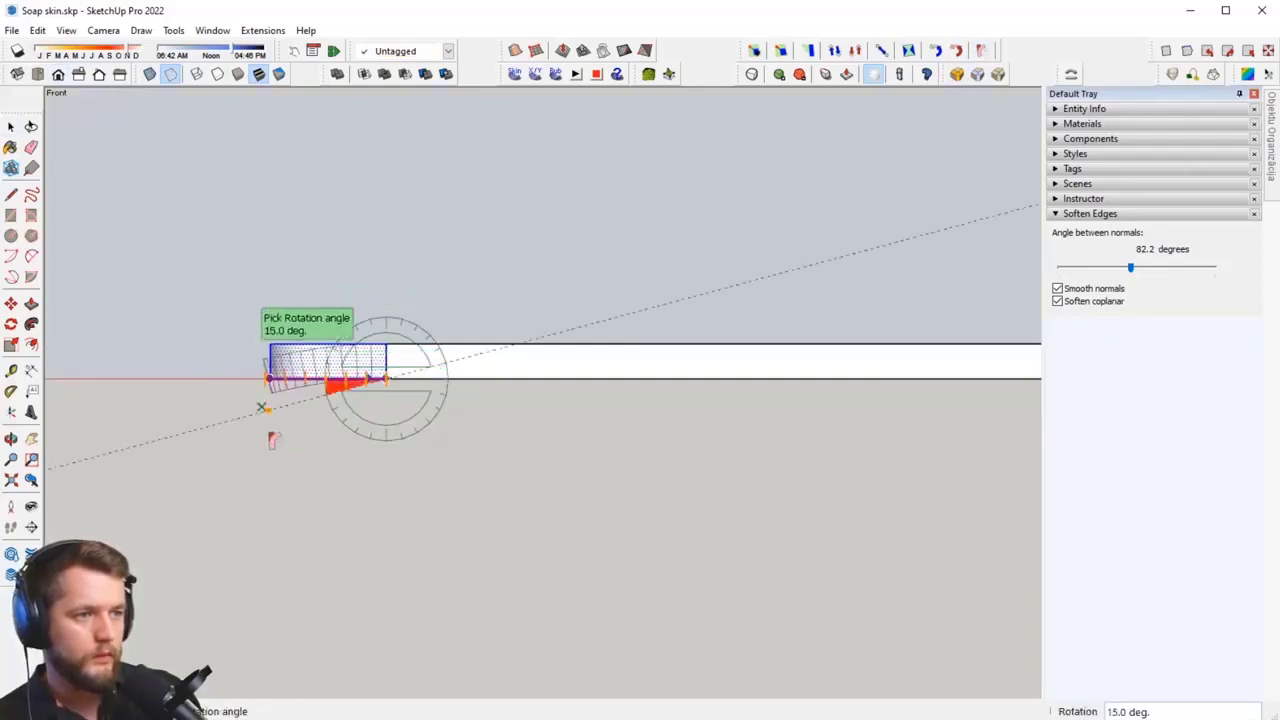
click(388, 522)
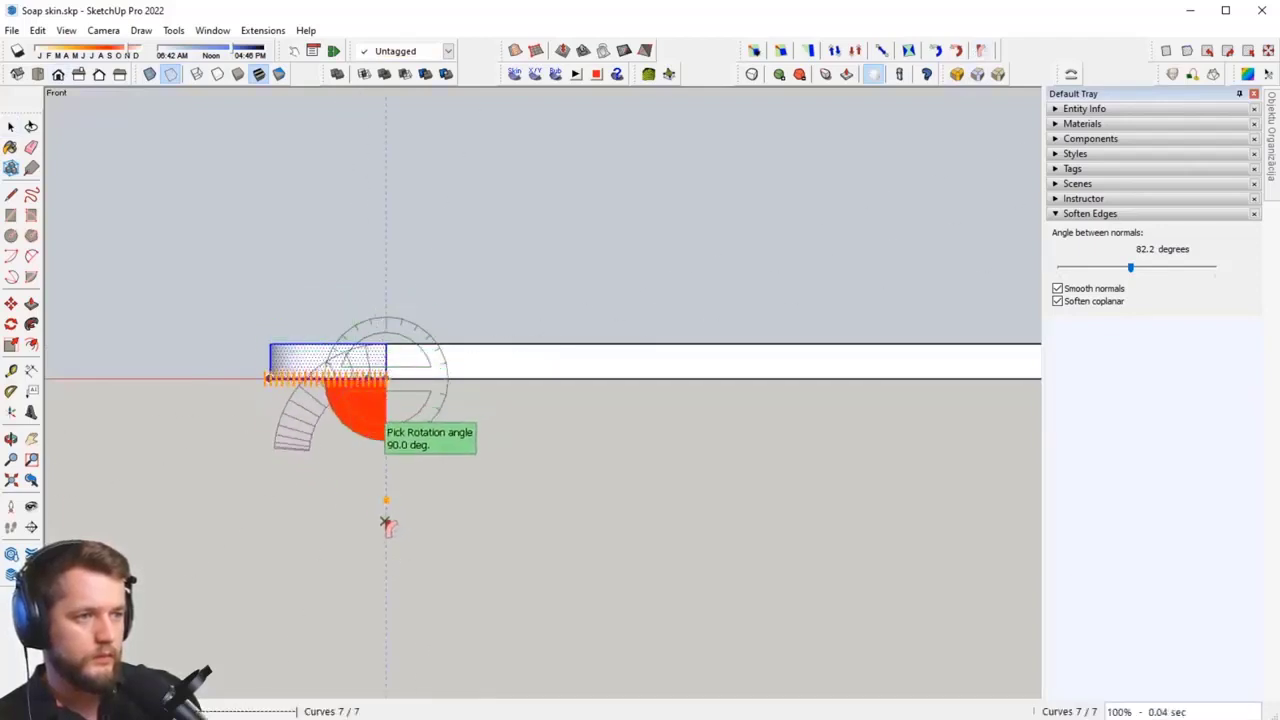
key(space)
Step: Draw a line across the upper face, joining the starts of the rounded corners where the wide part meets the neck
middle_drag(354, 391, 540, 335)
scroll(462, 389, down, 5)
scroll(537, 332, up, 2)
scroll(537, 332, up, 1)
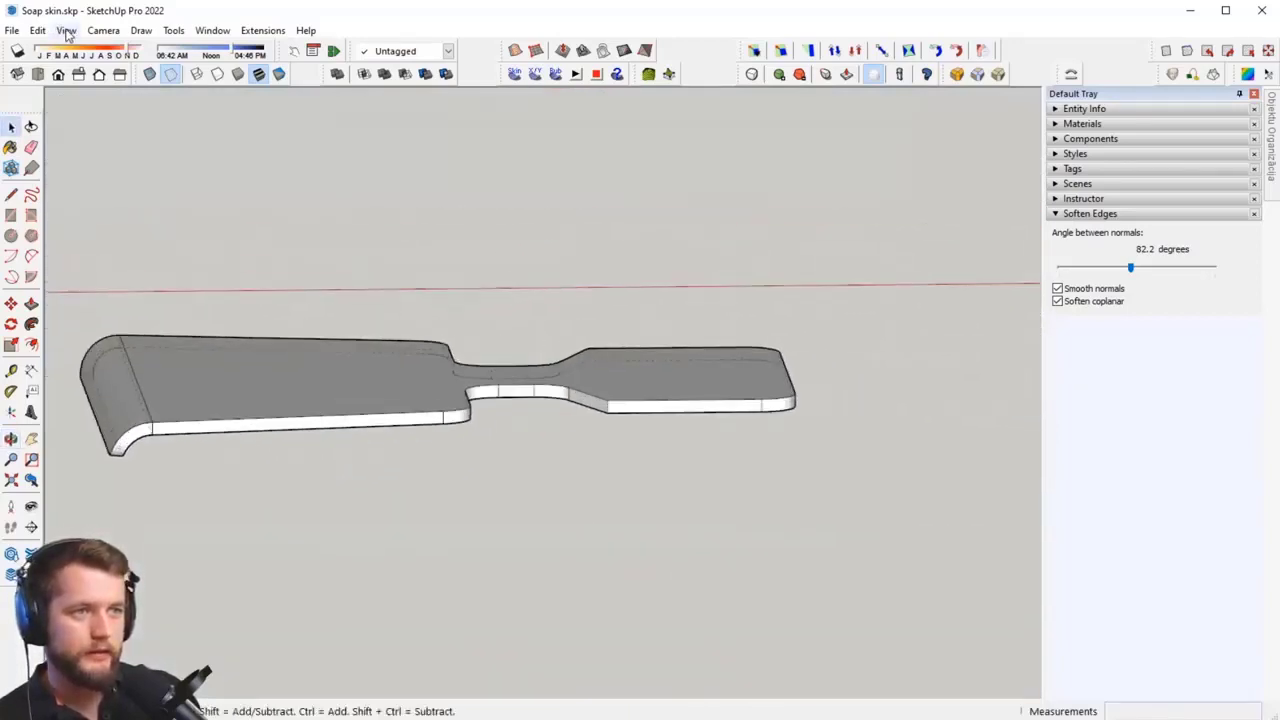
click(66, 31)
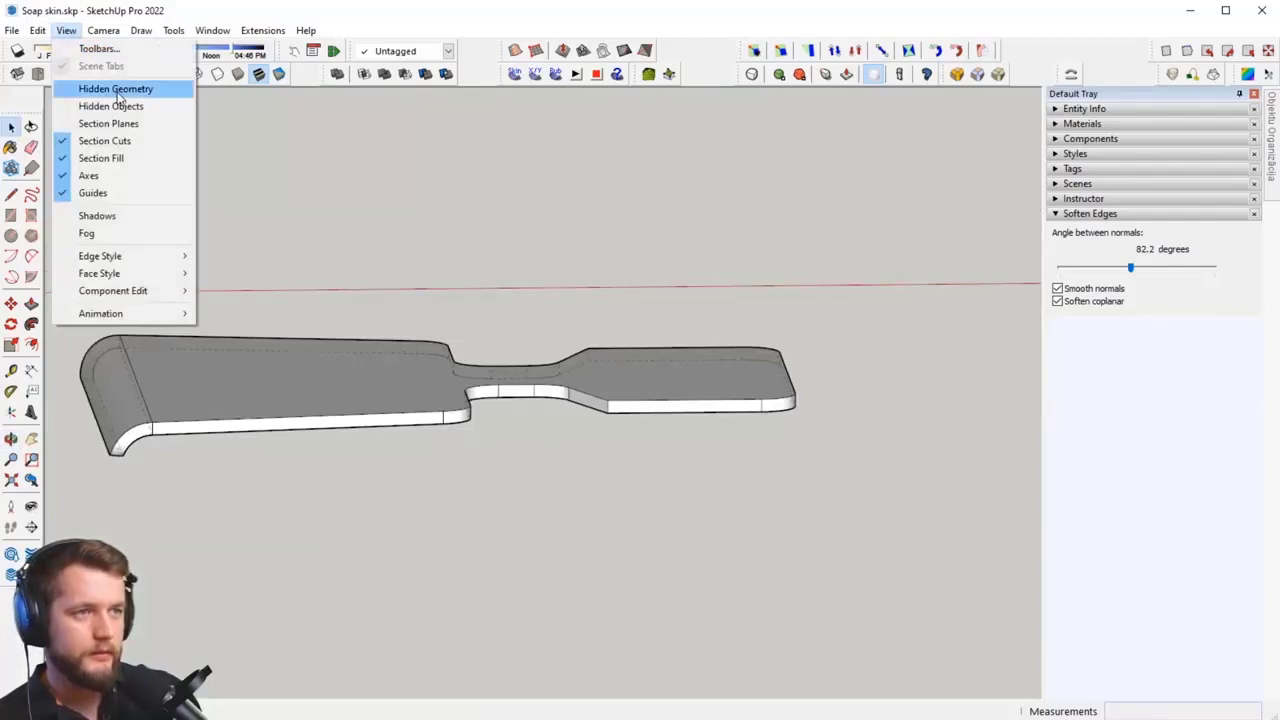
middle_drag(508, 361, 484, 462)
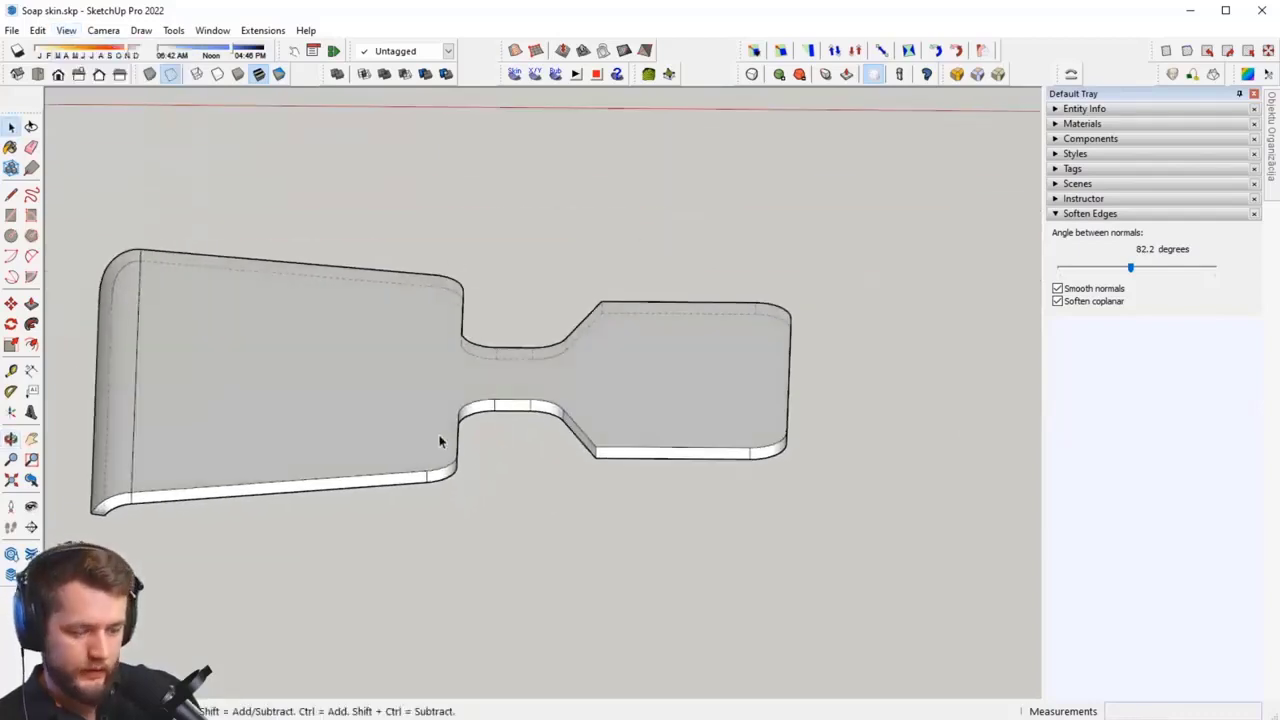
key(l)
click(427, 470)
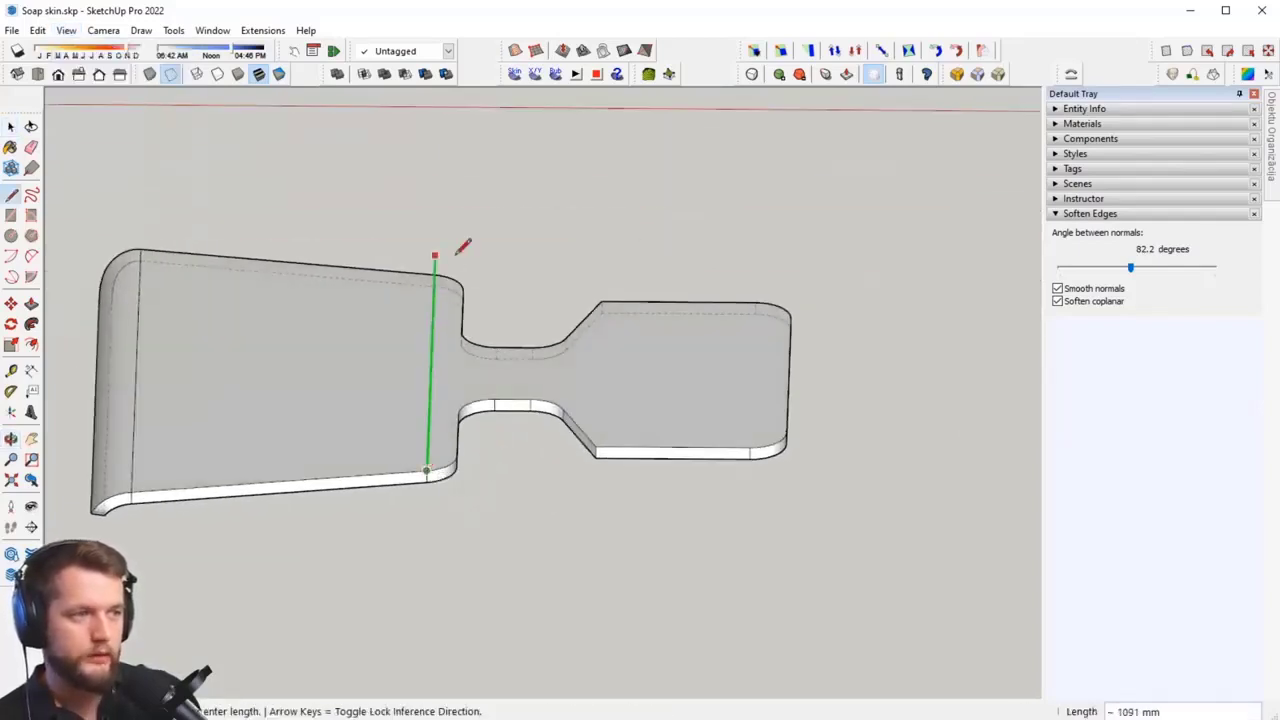
click(434, 275)
key(Escape)
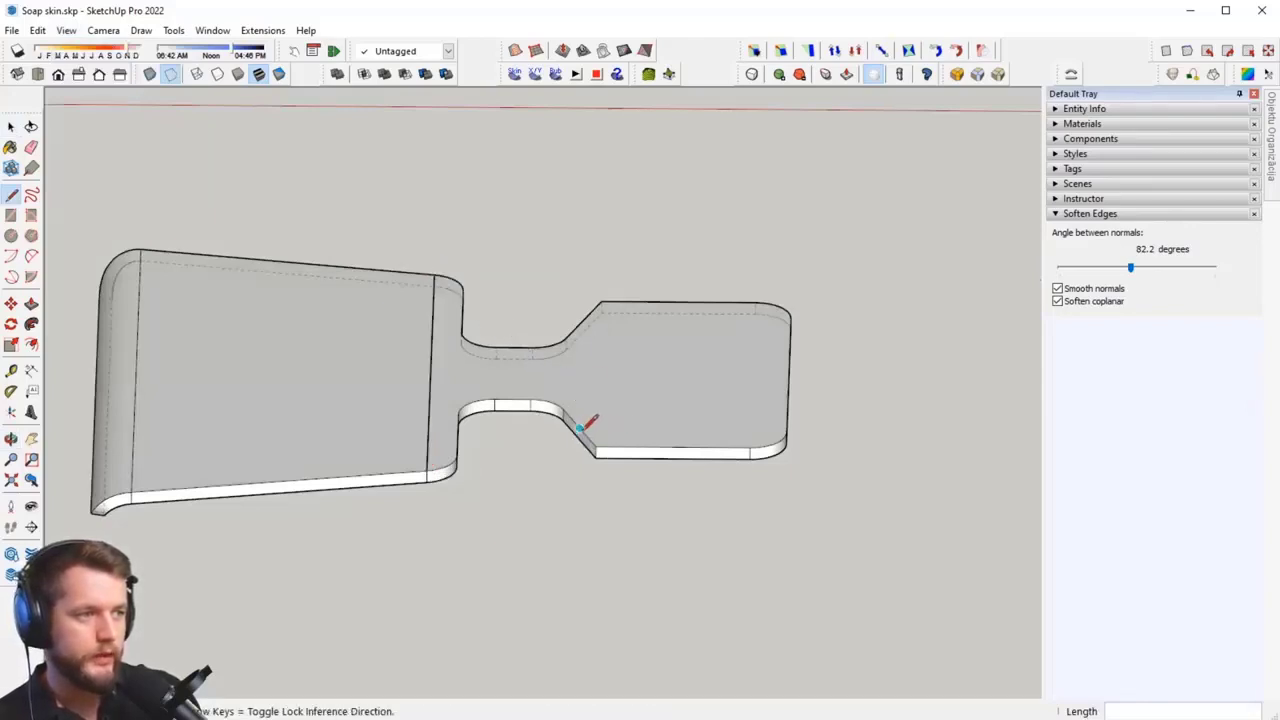
Step: Draw a line across the upper face, joining the two sharp corners where the narrow part meets the tapered neck
scroll(580, 427, up, 1)
click(598, 459)
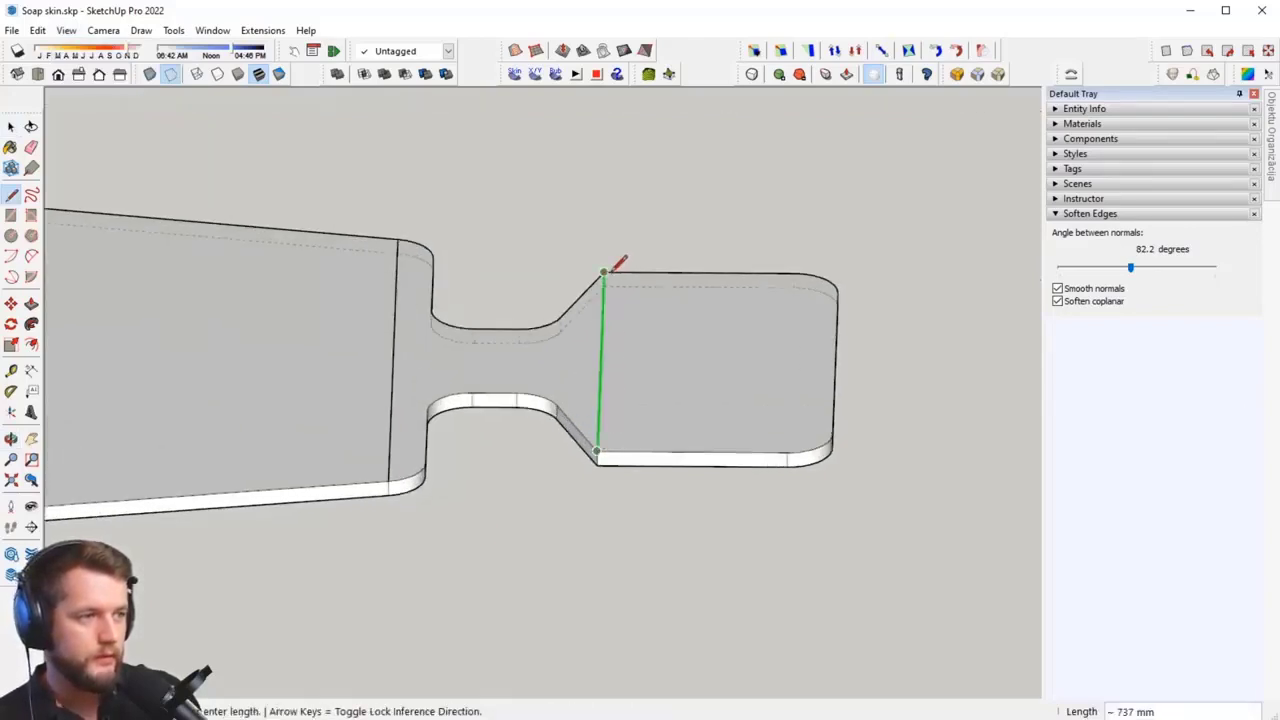
click(603, 273)
key(space)
click(600, 340)
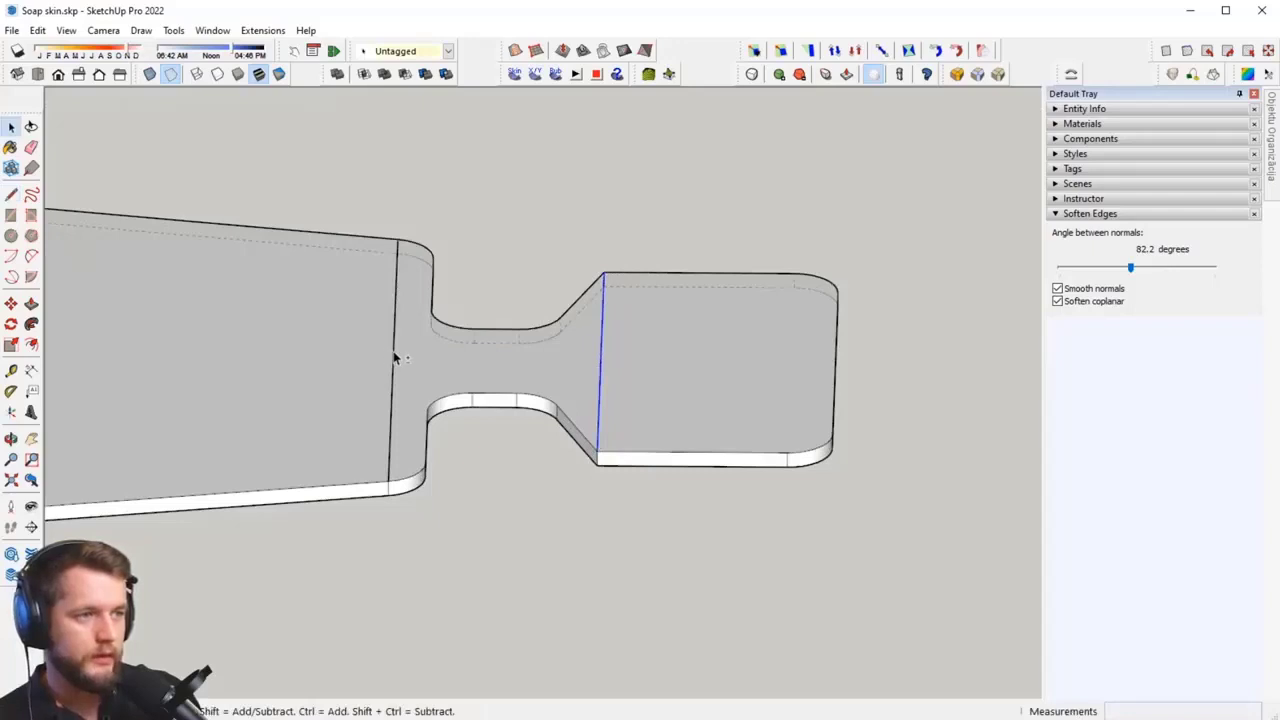
Step: Try to copy both new cross lines from the plate's upper face down to its lower face
middle_drag(401, 366, 389, 321)
scroll(536, 435, up, 1)
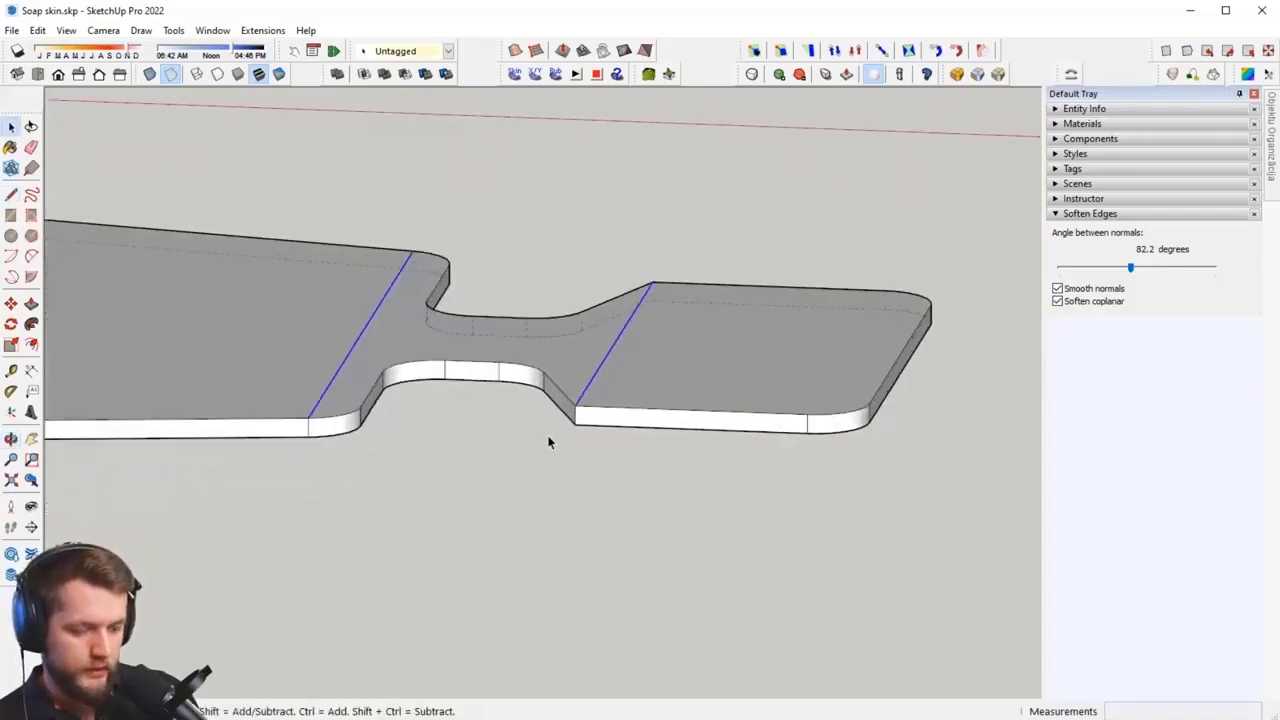
key(m)
click(575, 424)
key(ctrl)
key(space)
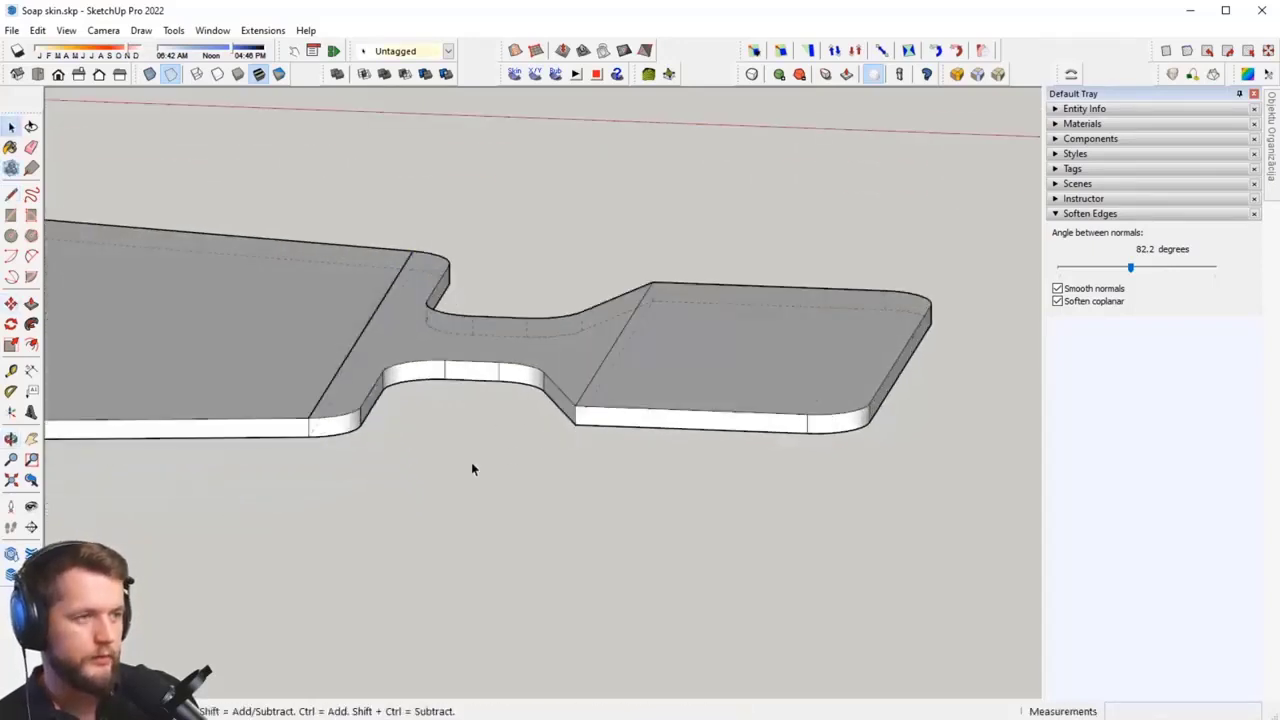
Step: Check the cross lines on both faces and delete the upper line at the wide part's neck-side corners
click(277, 409)
scroll(366, 397, up, 4)
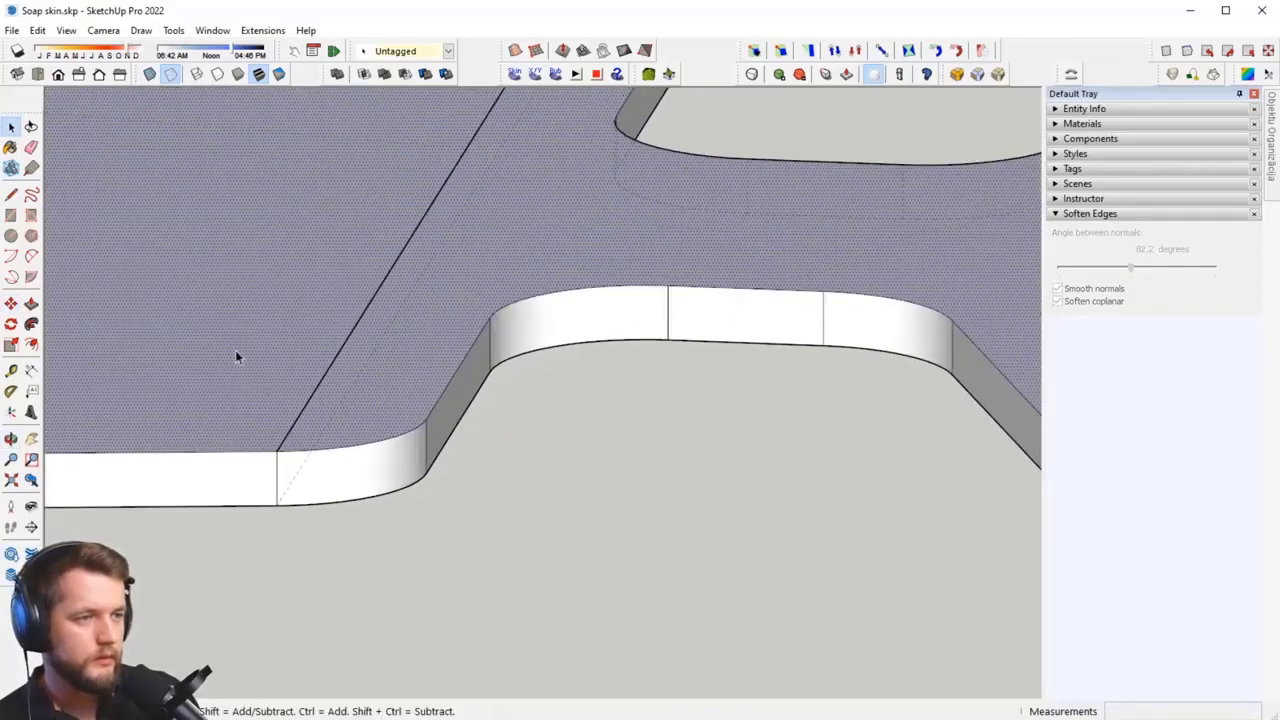
scroll(563, 451, down, 4)
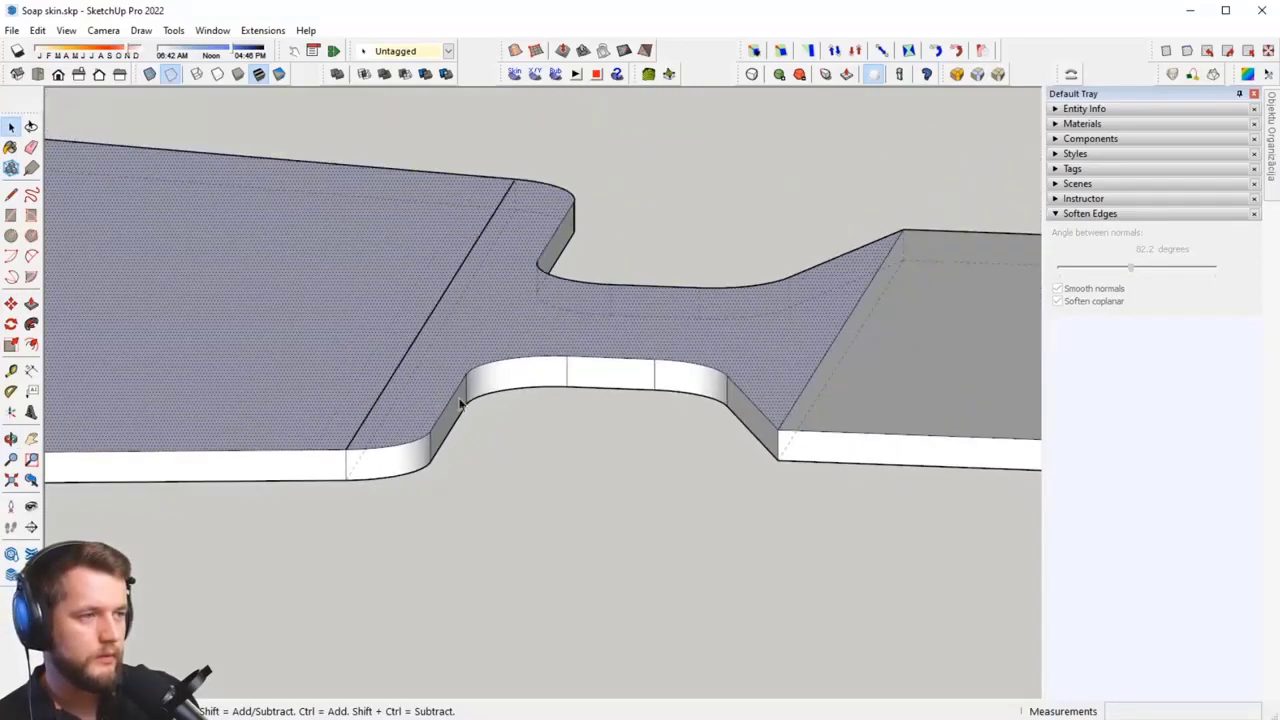
middle_drag(432, 290, 489, 143)
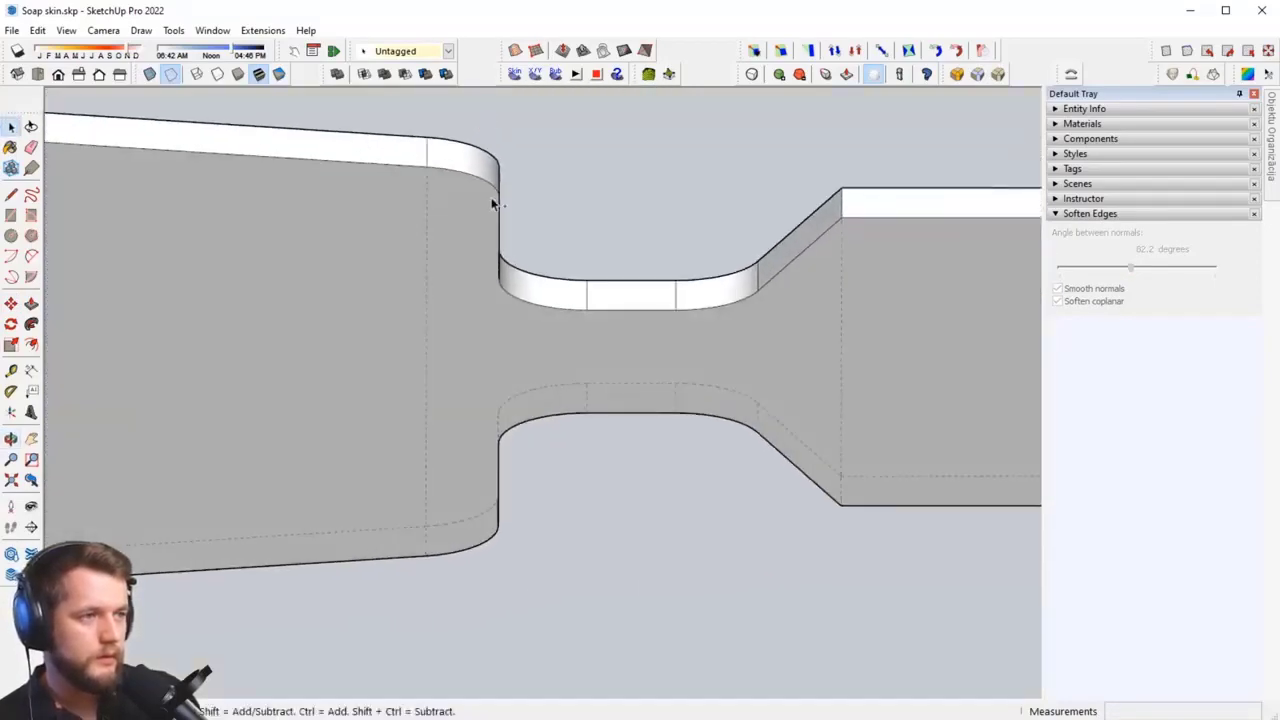
middle_drag(483, 199, 456, 444)
click(415, 395)
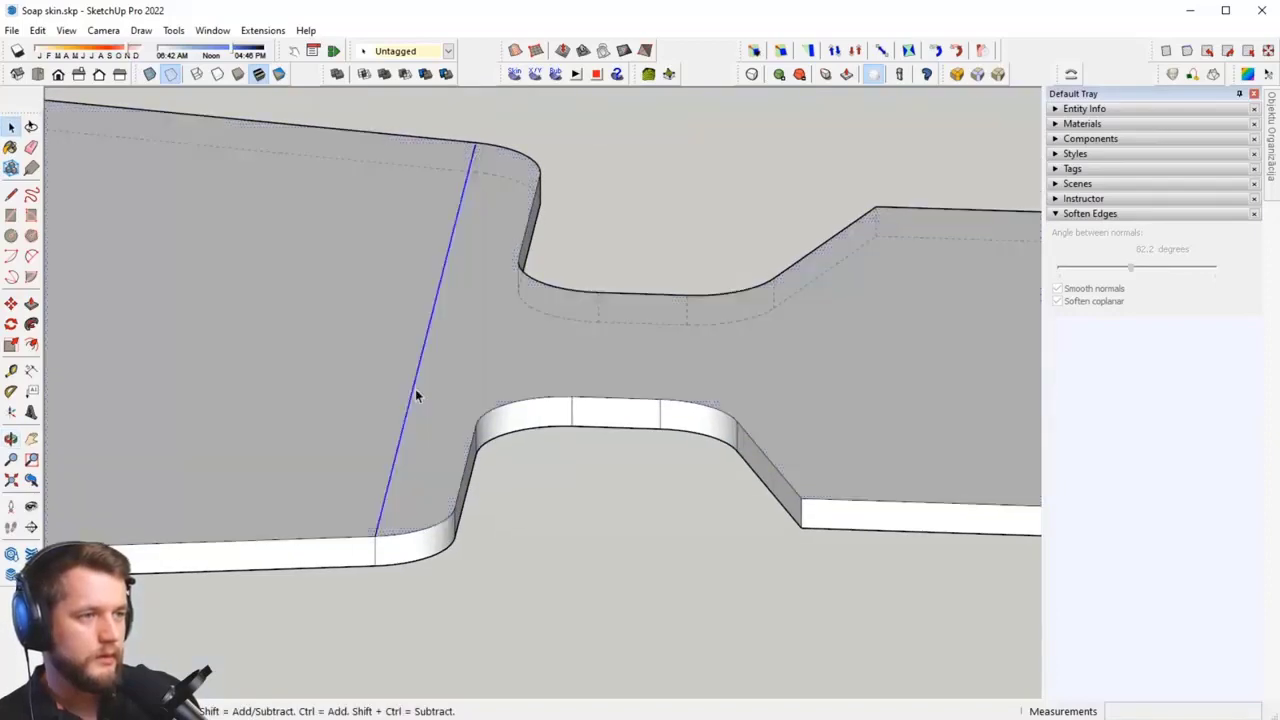
key(Delete)
Step: Redraw the upper face's two cross lines, at the wide part's neck-side rounded corners and at the narrow part's sharp corners
key(l)
scroll(376, 521, up, 2)
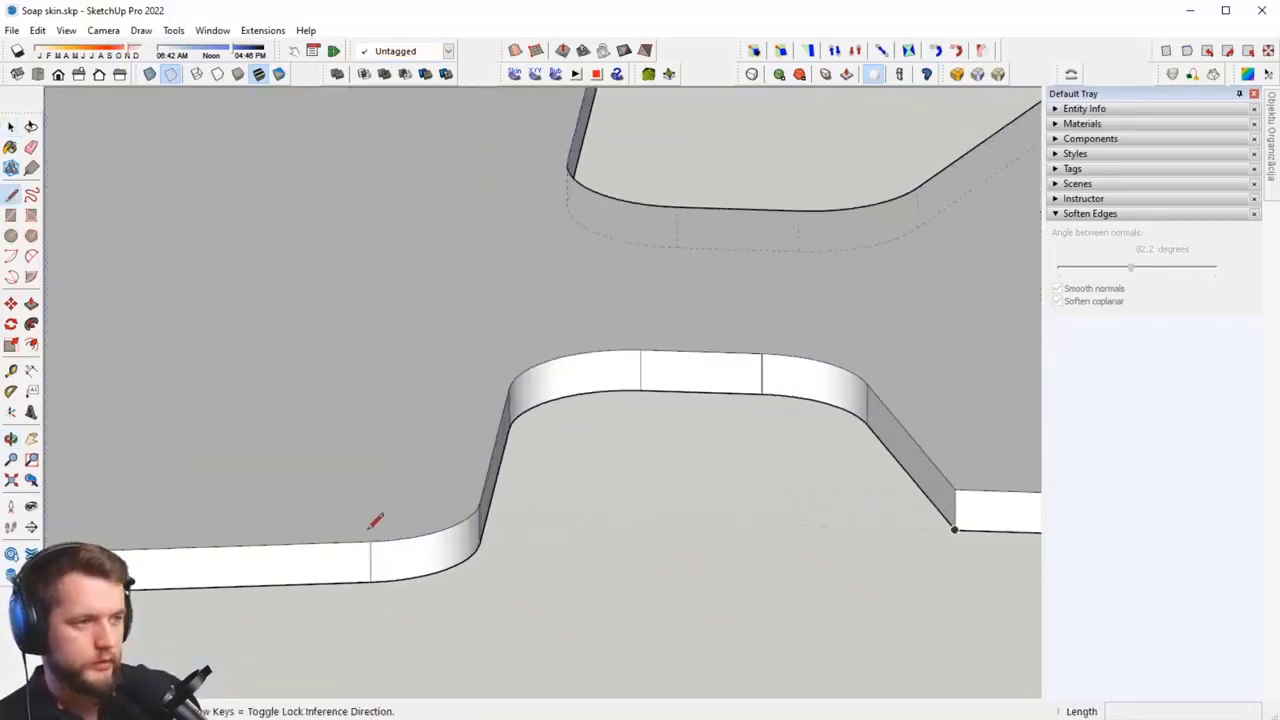
click(371, 541)
scroll(383, 535, down, 3)
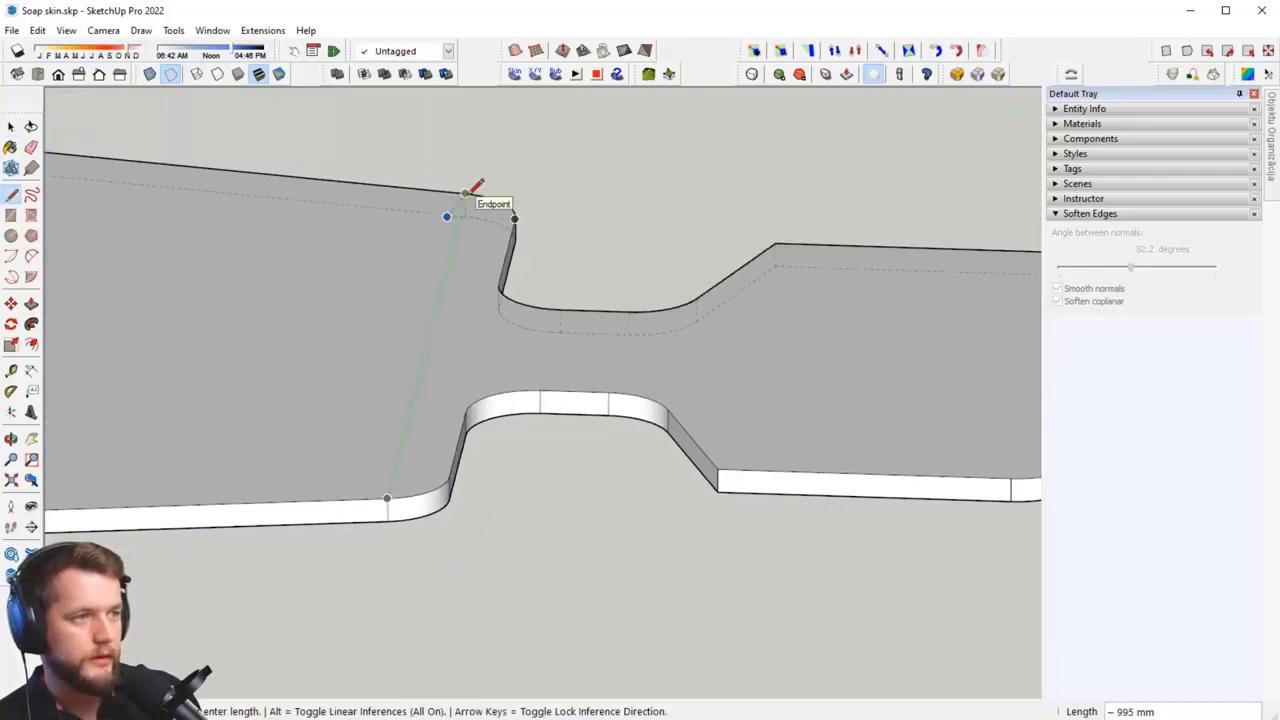
click(466, 191)
click(774, 243)
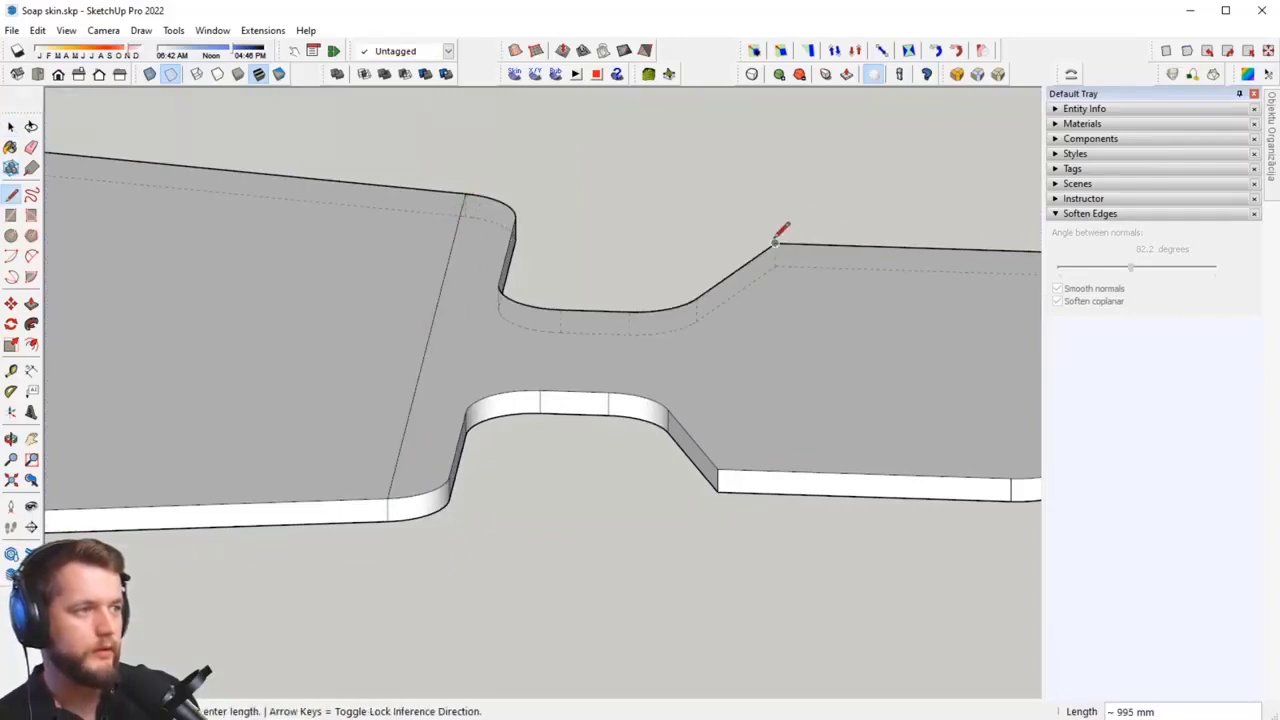
middle_drag(718, 468, 698, 239)
click(738, 538)
Step: Draw matching cross lines on the lower face at the narrow part's sharp corners and the wide part's neck-side rounded corners
click(659, 224)
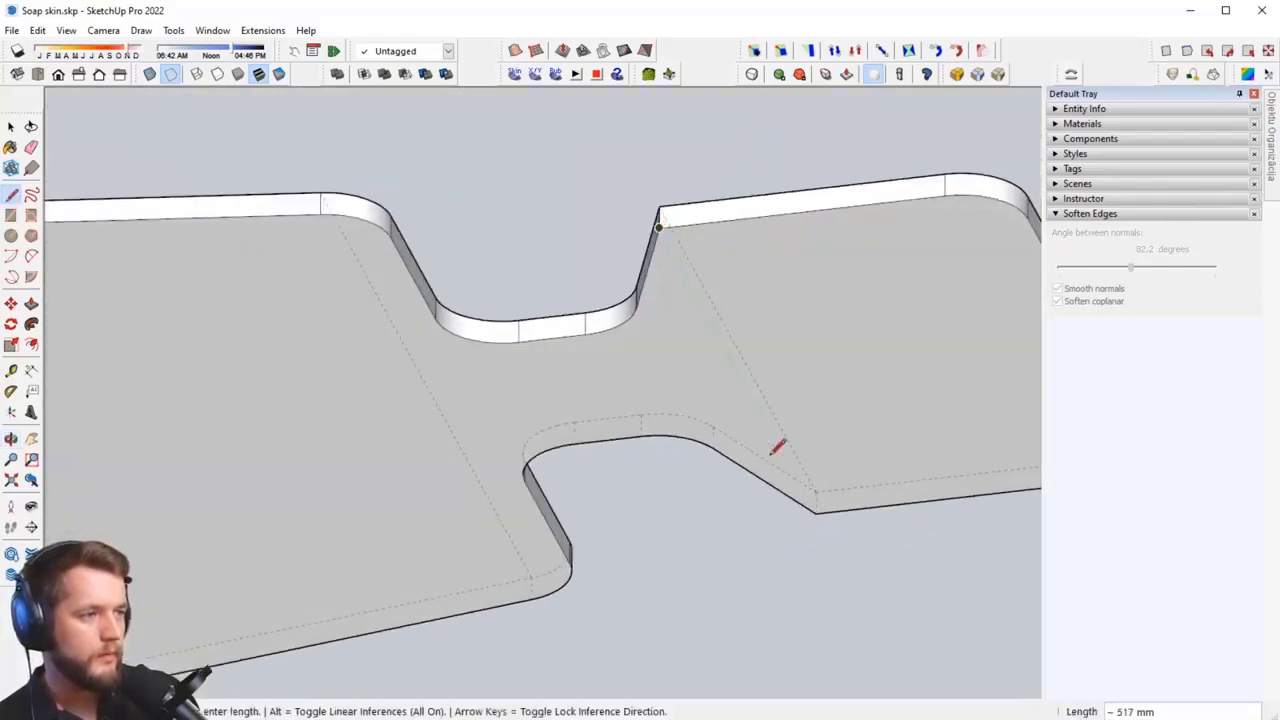
click(814, 510)
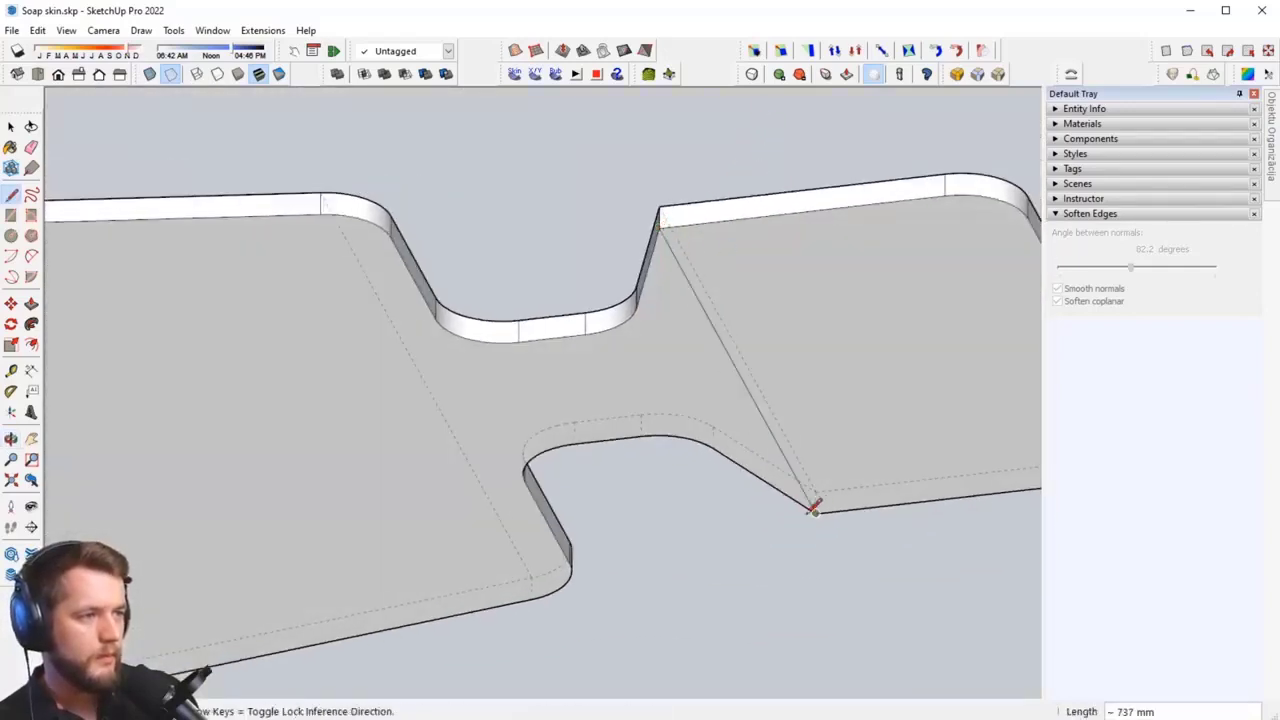
click(320, 213)
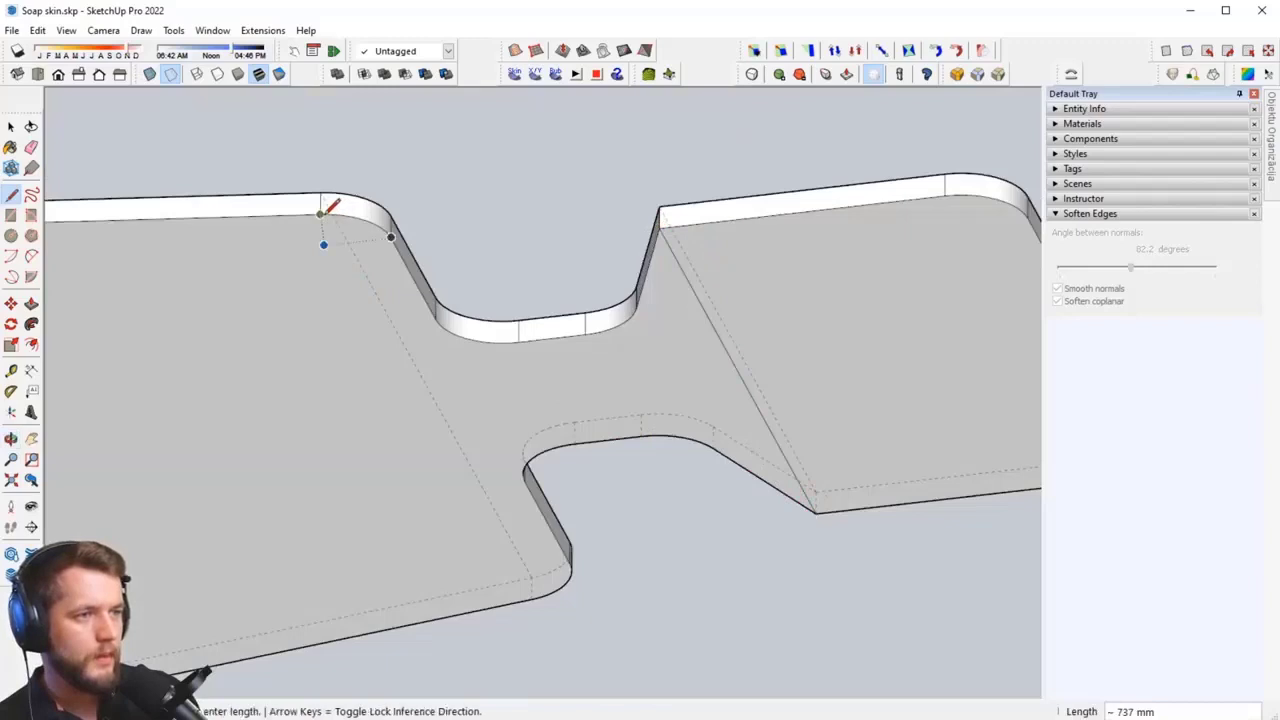
click(531, 597)
Step: Select the neck and narrow part and radially bend them upward by 120° between the midpoints of the neck's two end lines
scroll(543, 549, down, 3)
middle_drag(543, 549, 634, 409)
key(space)
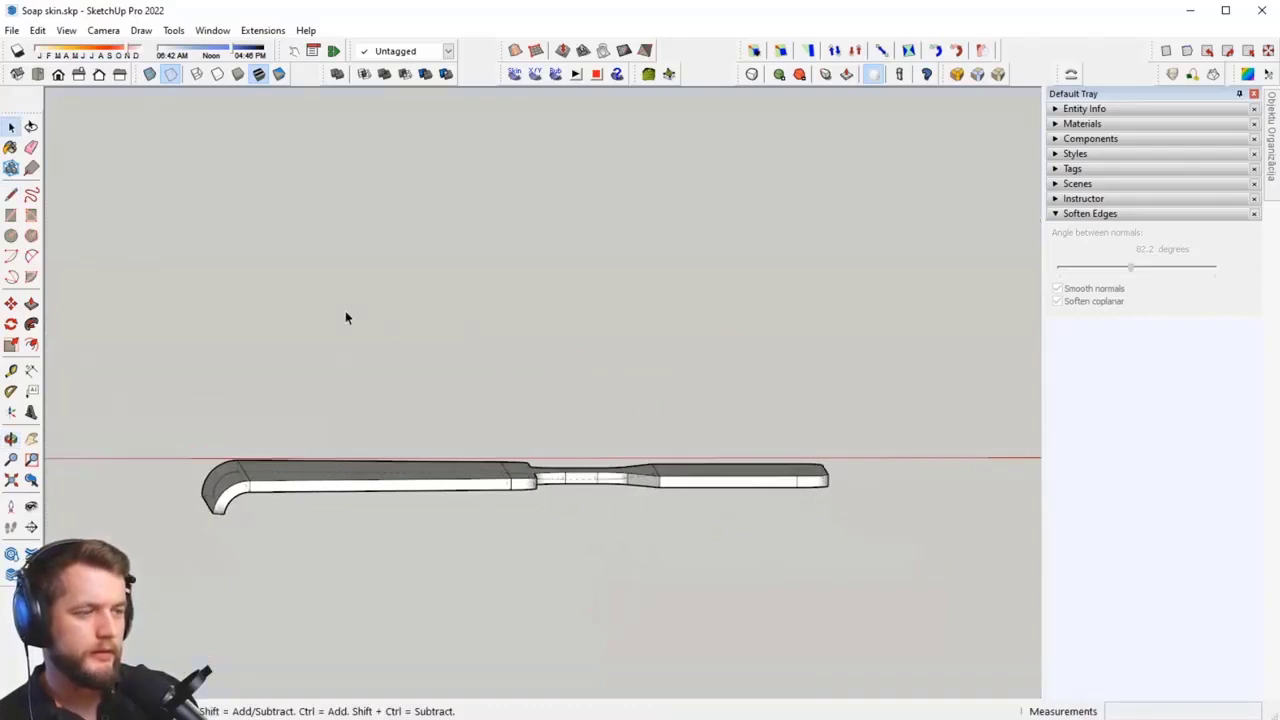
drag(345, 318, 876, 572)
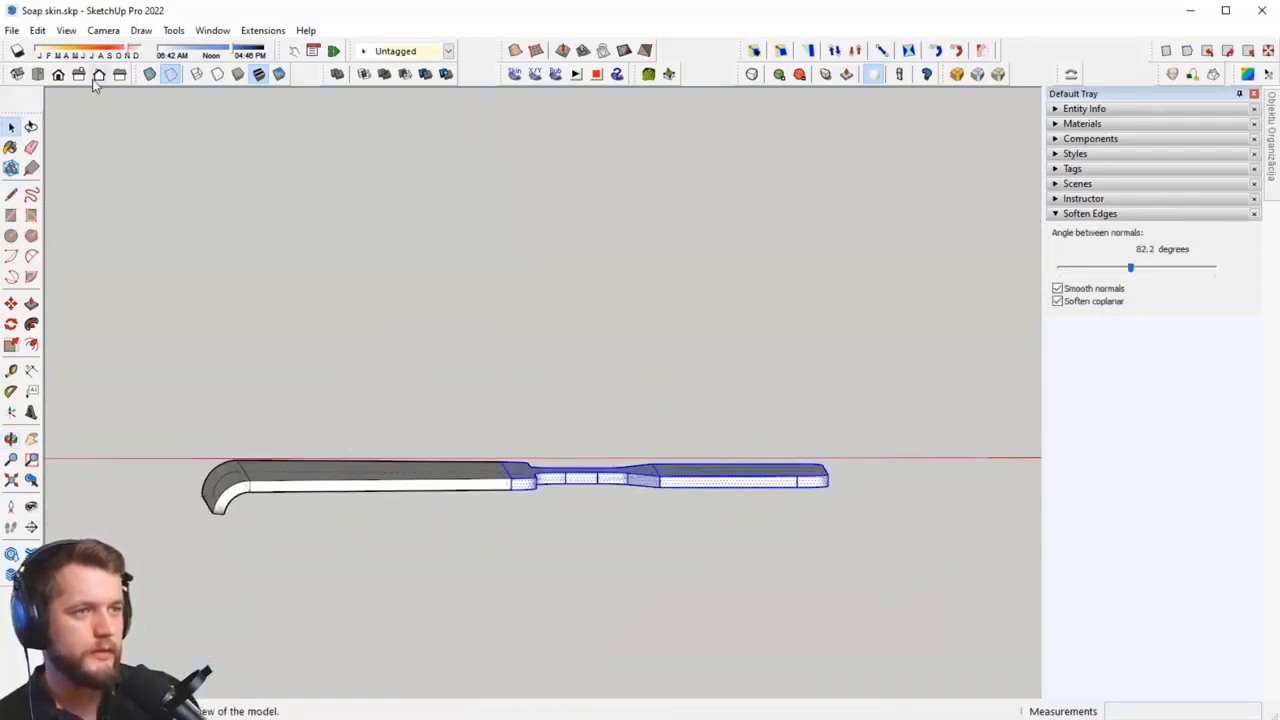
click(58, 75)
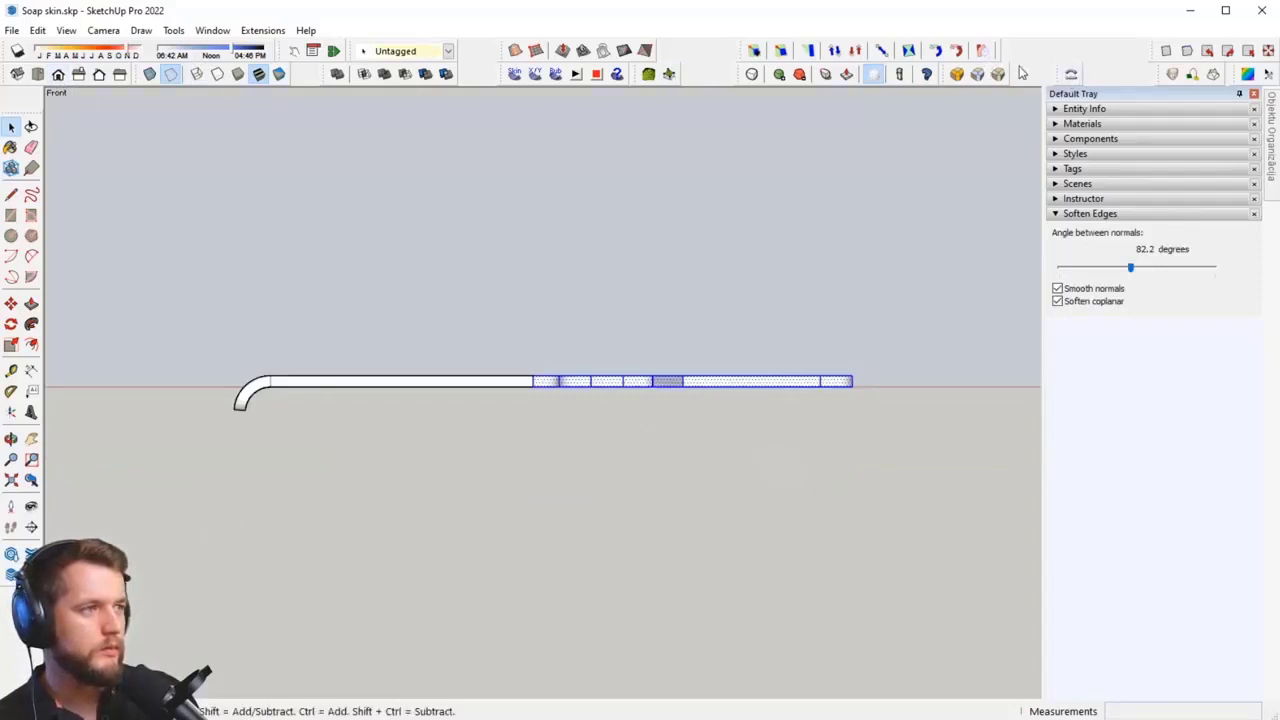
click(980, 55)
scroll(694, 391, up, 5)
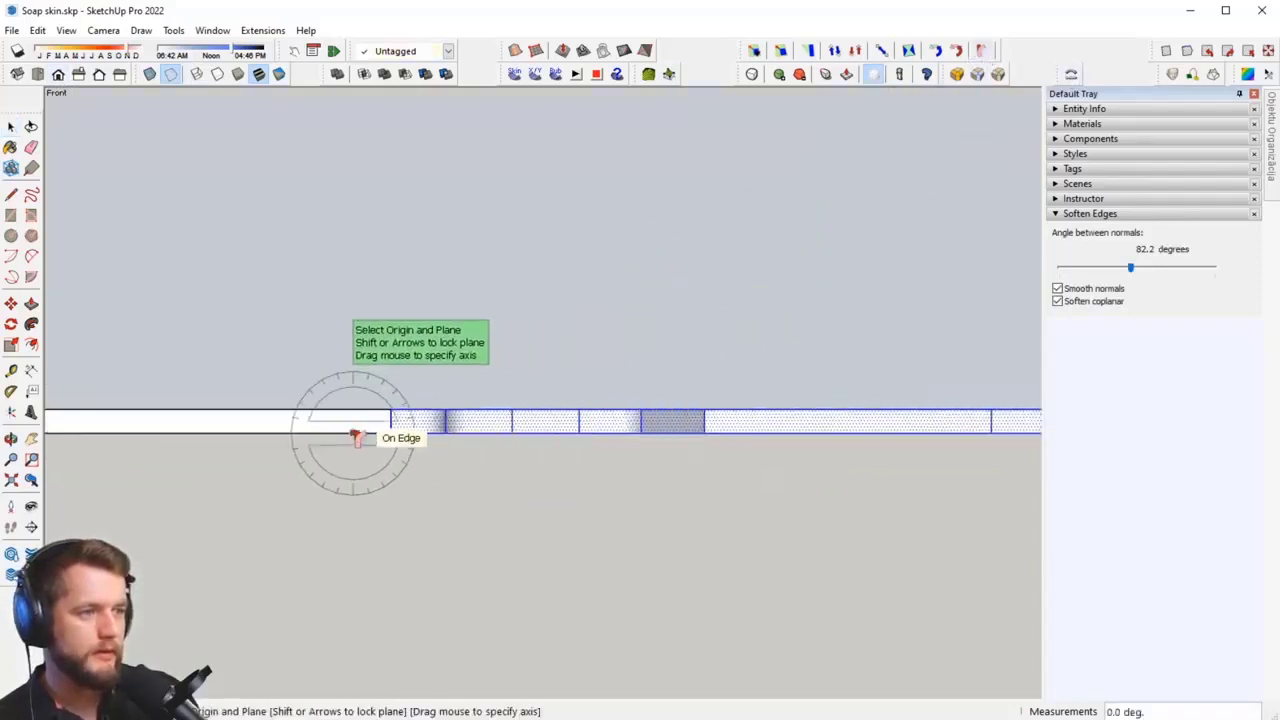
scroll(388, 428, up, 2)
click(392, 428)
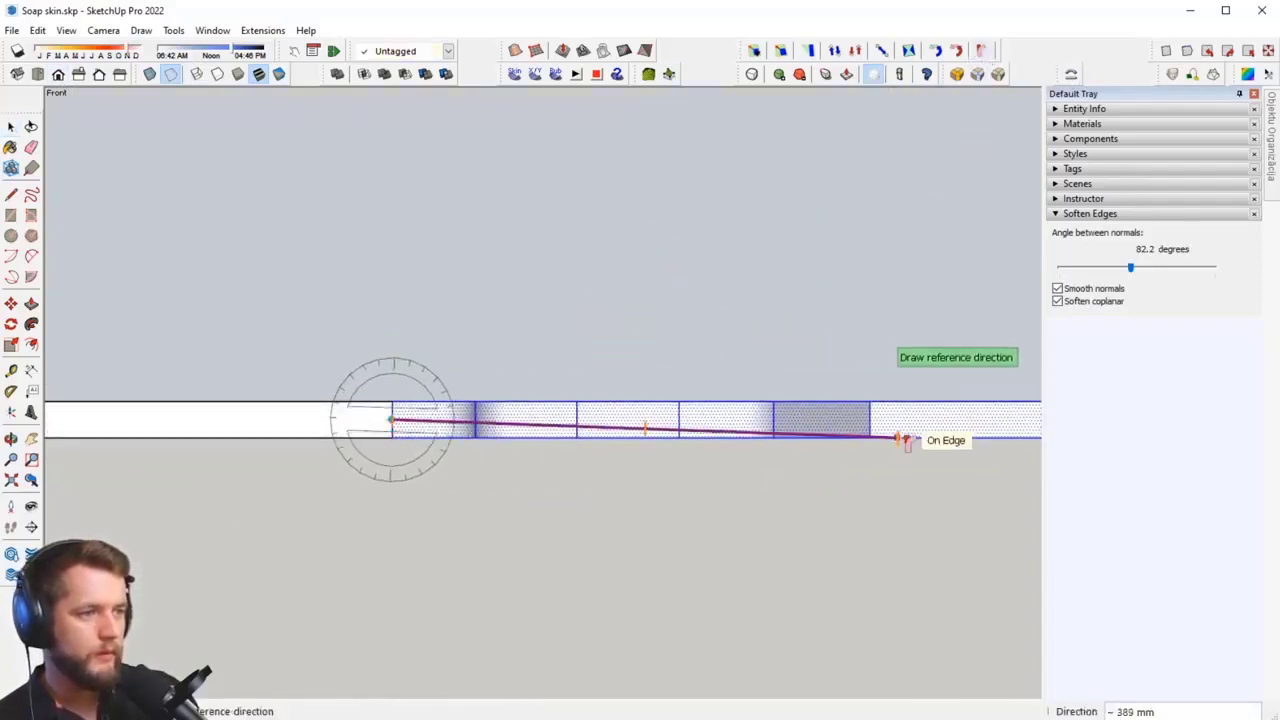
click(873, 425)
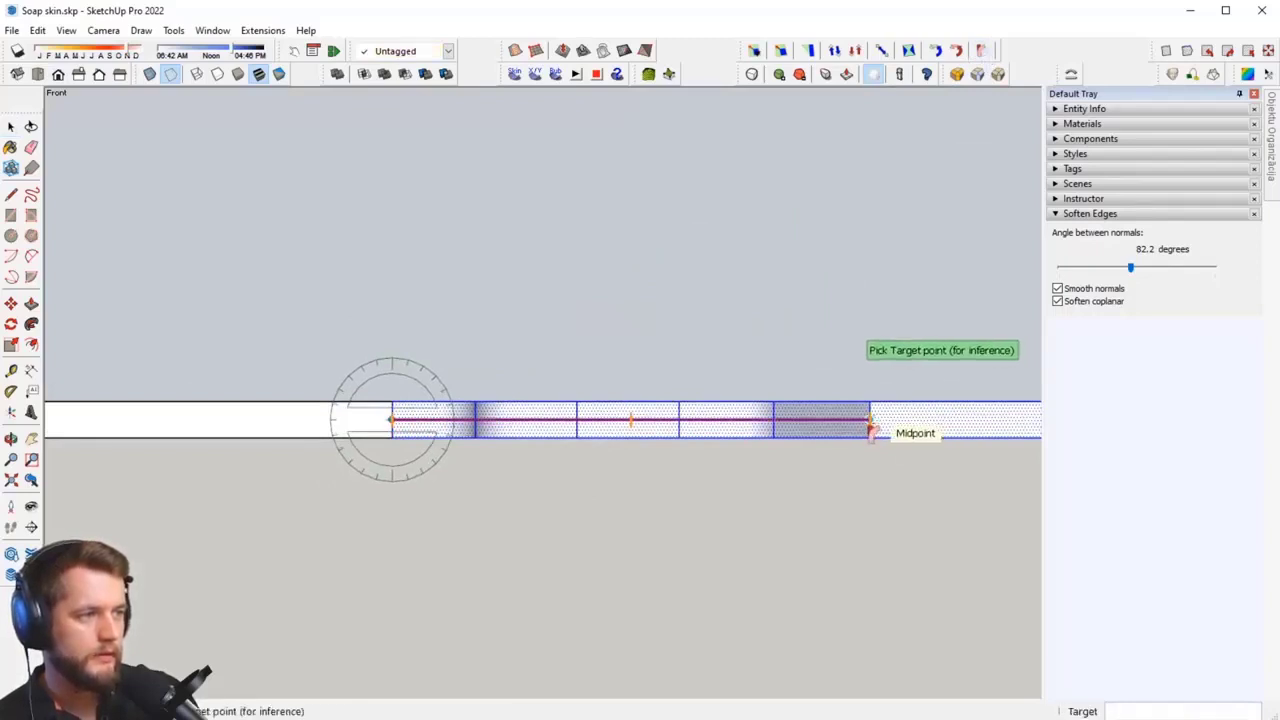
click(872, 427)
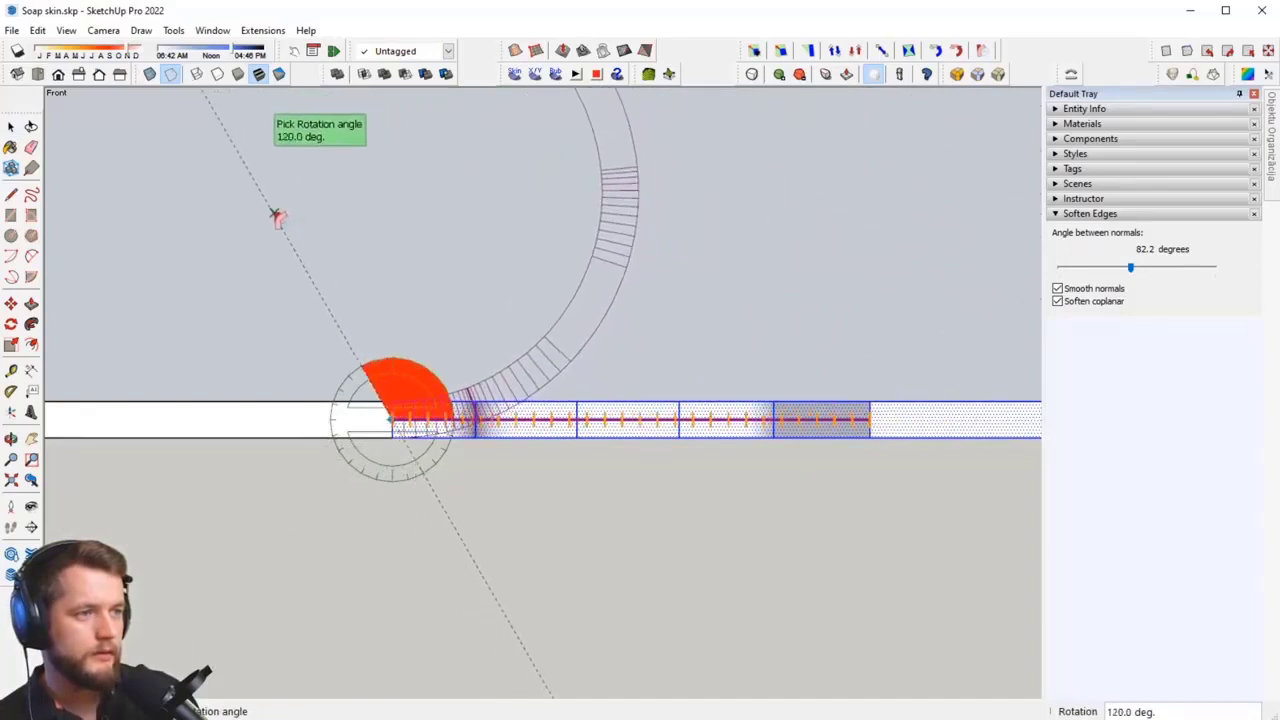
click(277, 217)
scroll(597, 534, down, 4)
middle_drag(534, 537, 571, 501)
middle_drag(684, 451, 588, 390)
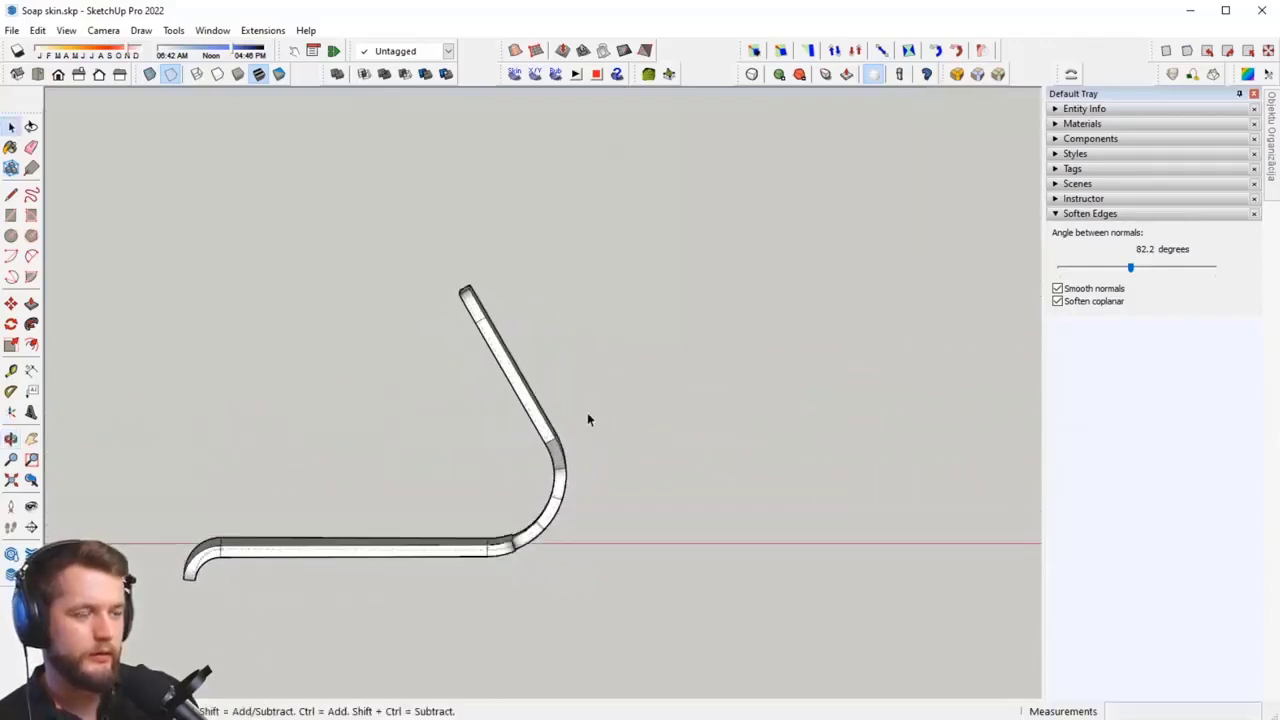
Step: Select the raised narrow part and radially bend it backward, using its outer edge from the neck to the tip as reference
drag(678, 249, 653, 249)
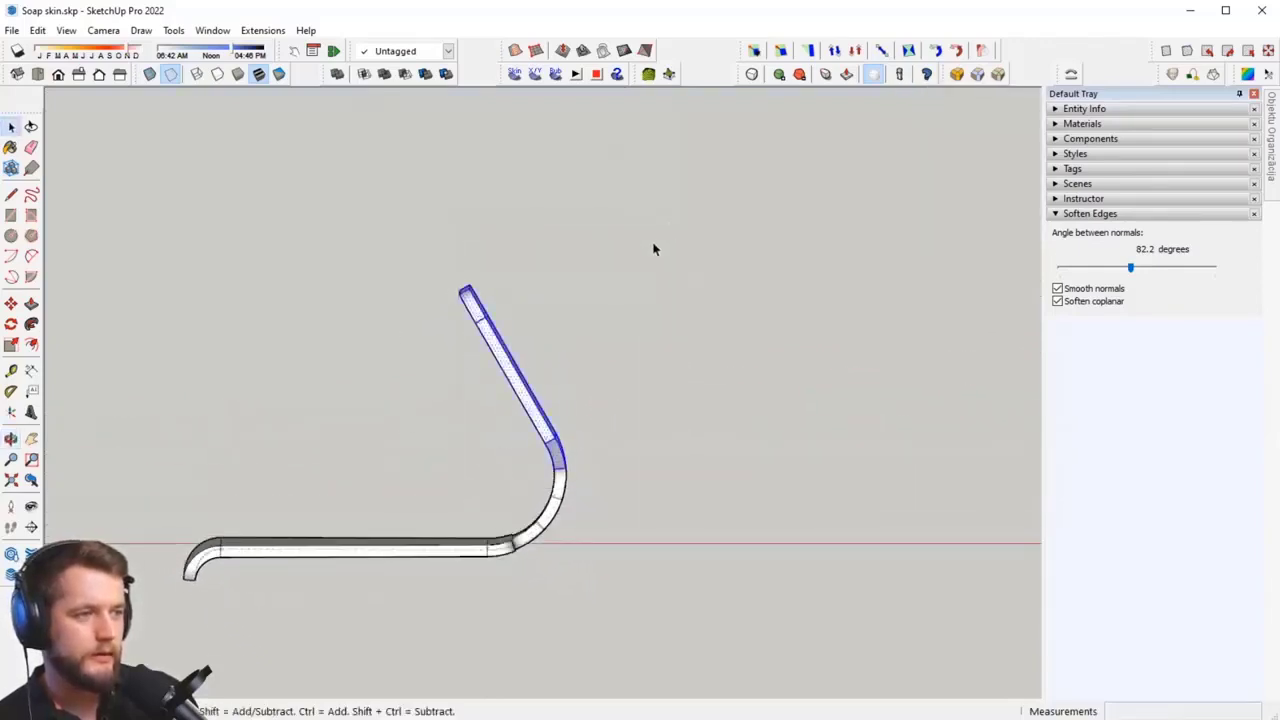
middle_drag(419, 453, 475, 487)
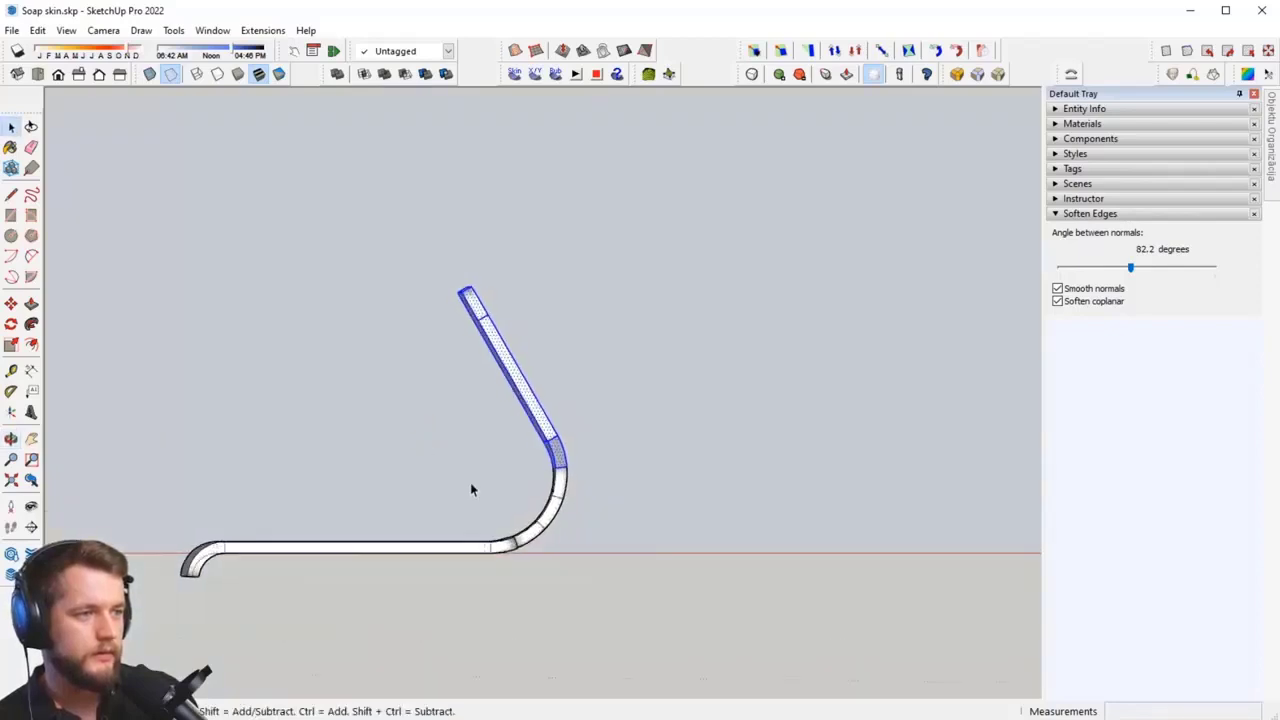
drag(472, 489, 714, 212)
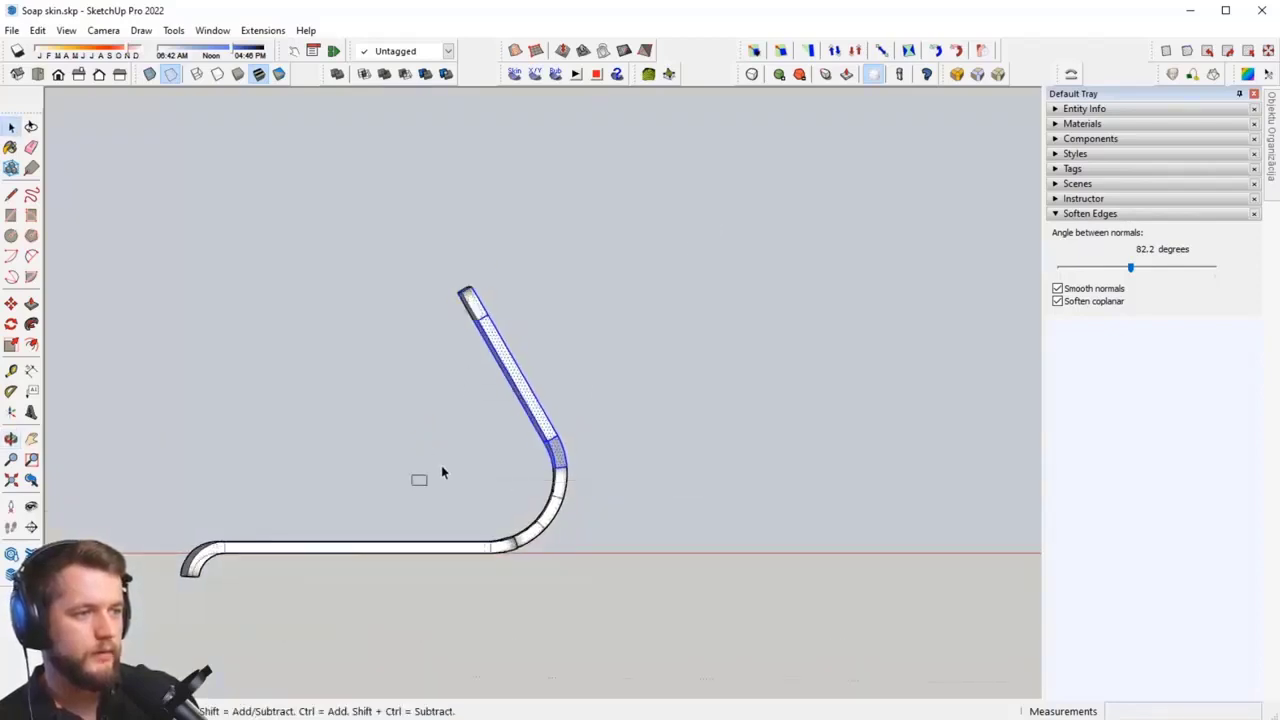
drag(411, 484, 692, 230)
middle_drag(692, 230, 757, 414)
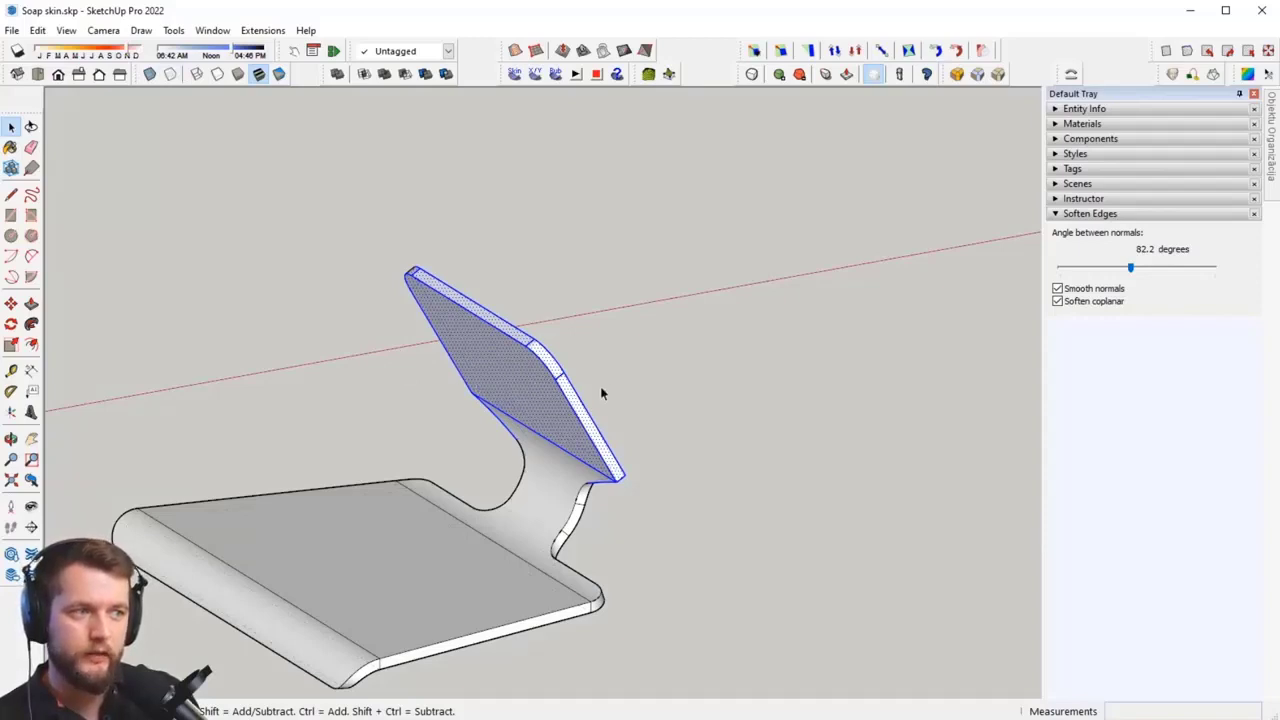
middle_drag(448, 325, 506, 346)
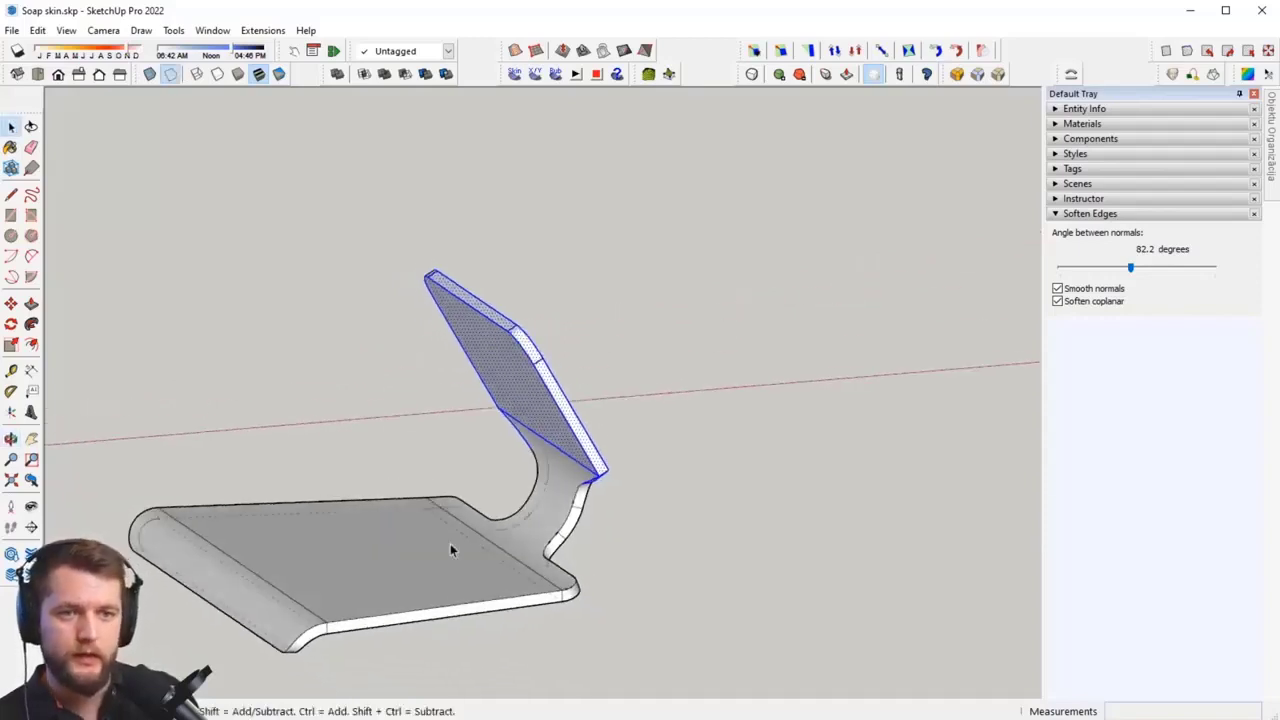
middle_drag(481, 541, 520, 330)
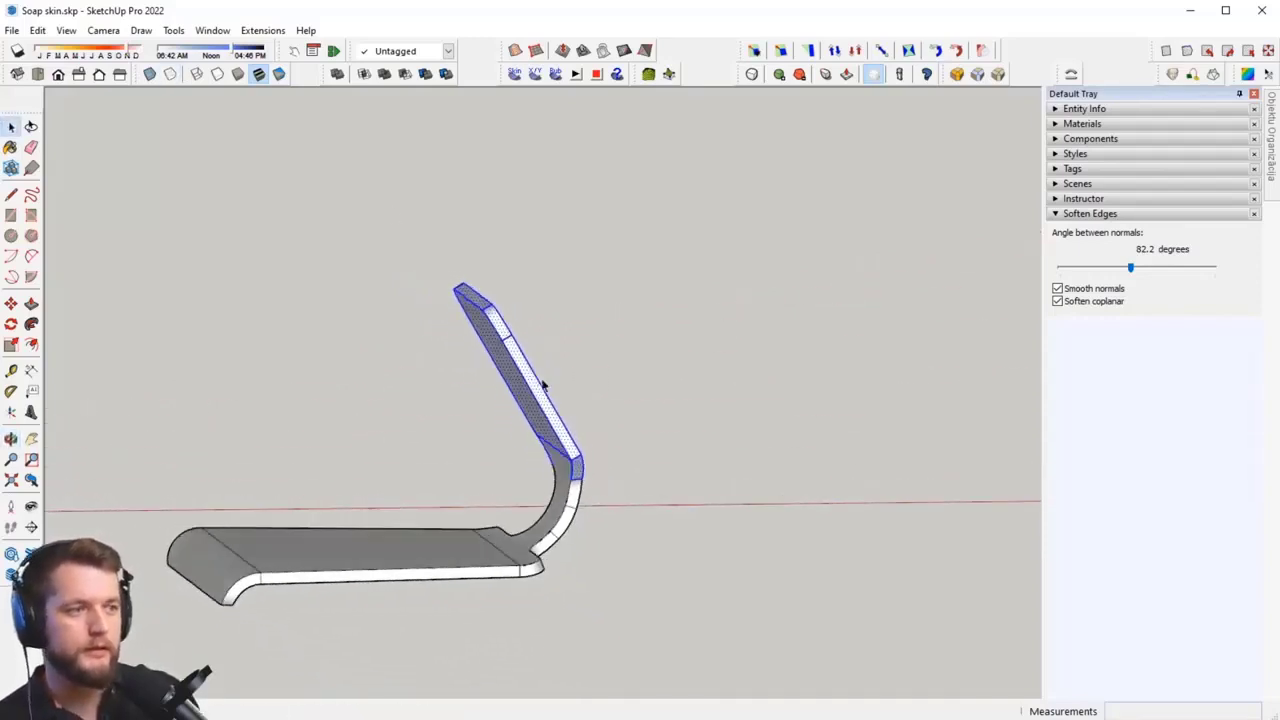
click(58, 75)
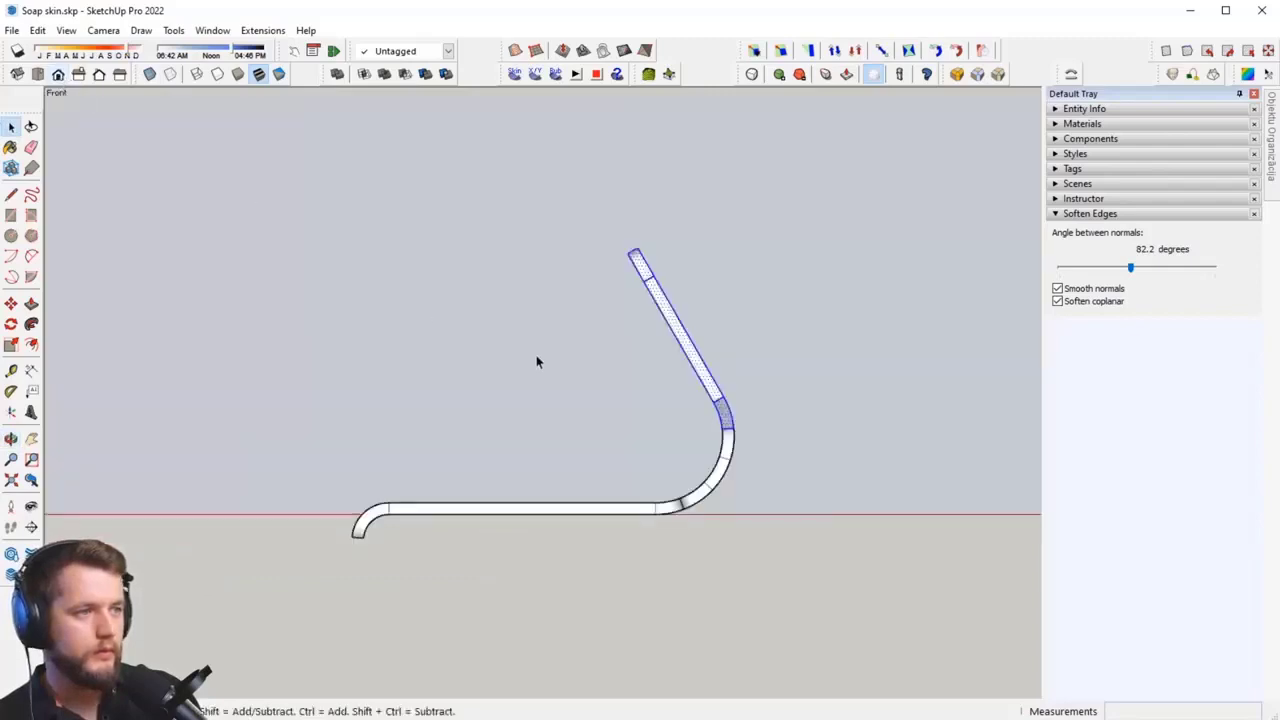
scroll(736, 338, up, 1)
shift+middle_drag(620, 393, 587, 402)
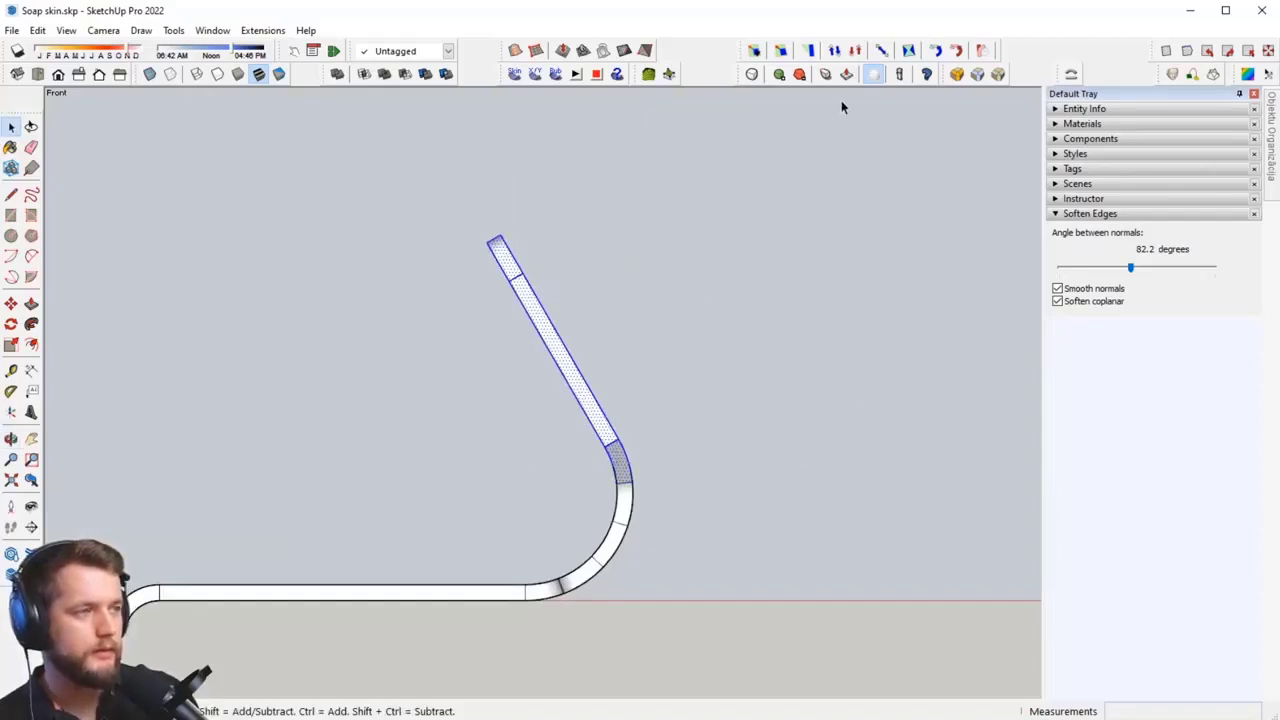
click(980, 50)
scroll(632, 480, up, 1)
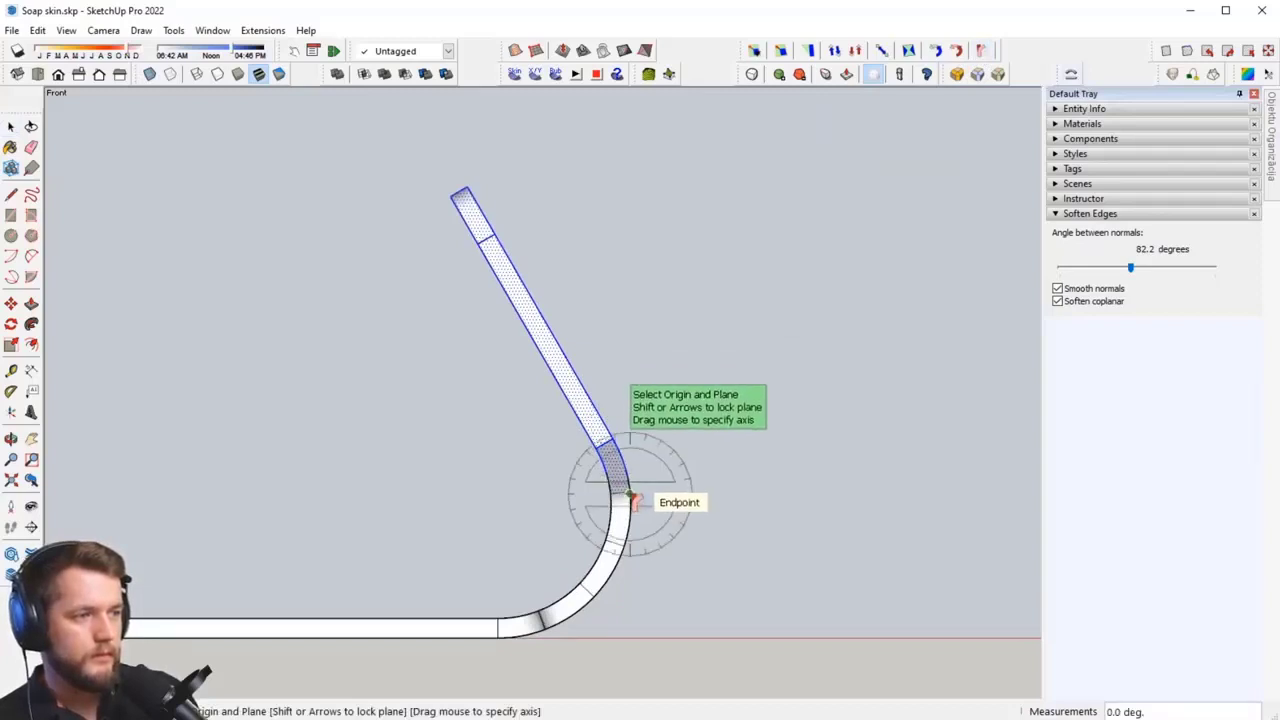
click(611, 439)
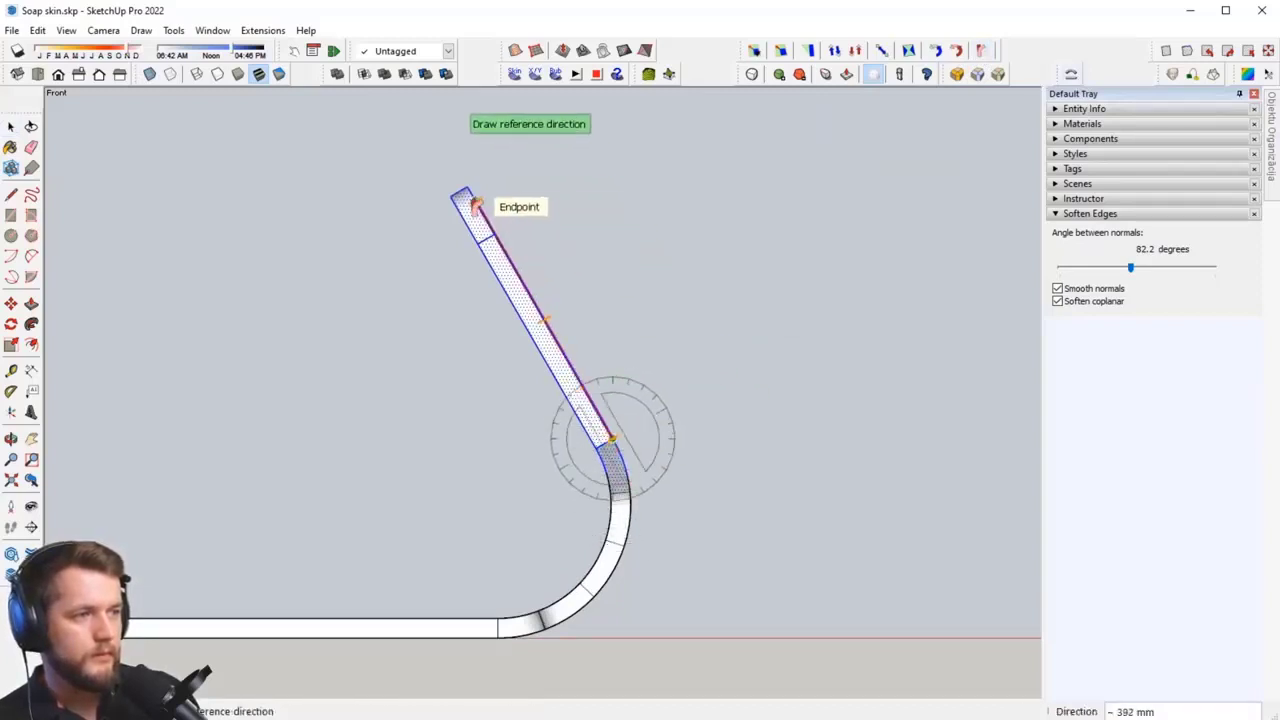
click(477, 204)
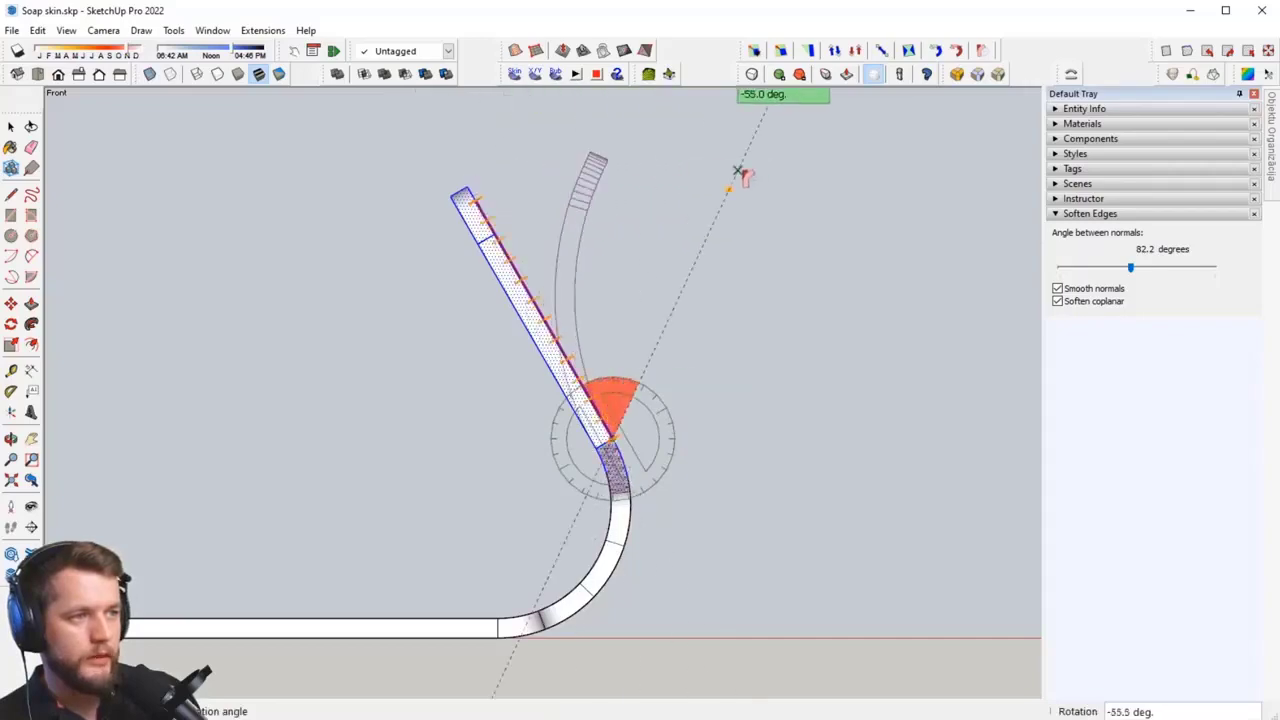
click(789, 191)
key(space)
Step: Switch the camera to Perspective and bring the empty ground beyond the other models into view
middle_drag(784, 261, 659, 397)
middle_drag(293, 359, 288, 467)
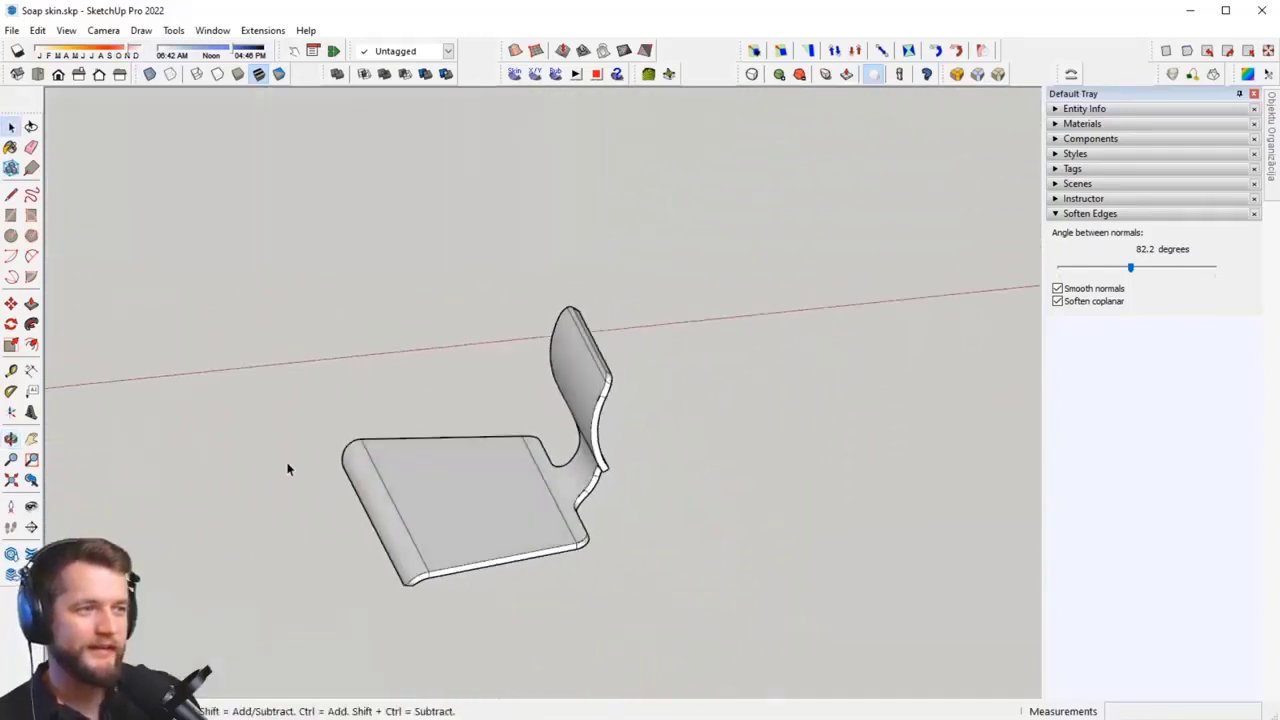
scroll(516, 492, down, 6)
mouse_move(527, 490)
middle_down()
mouse_move(411, 506)
mouse_move(497, 606)
mouse_move(491, 563)
middle_up()
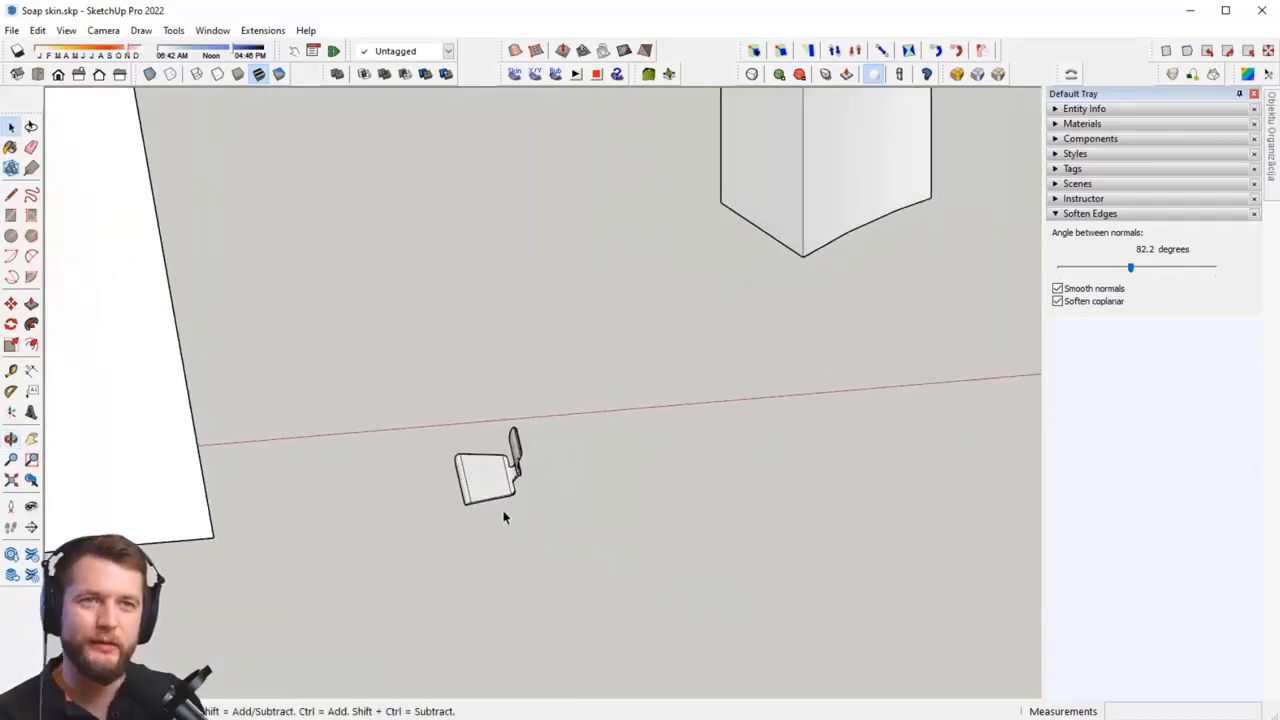
scroll(504, 516, down, 5)
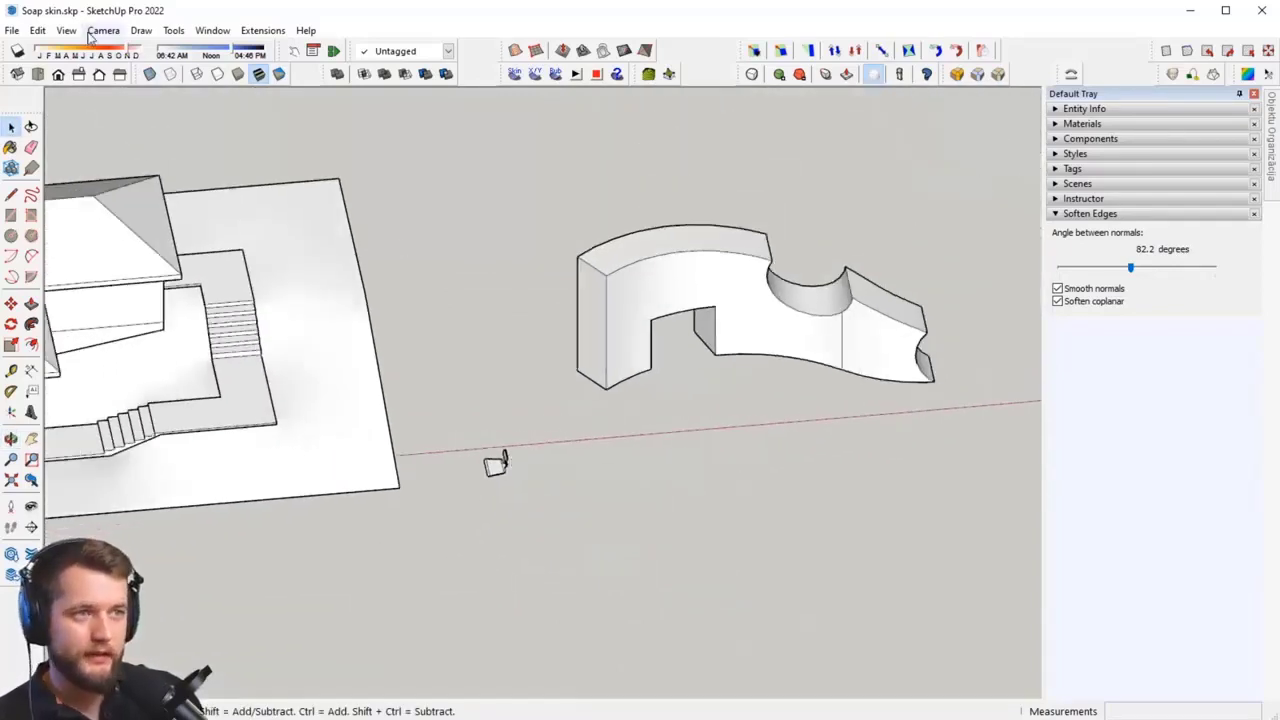
click(96, 33)
click(146, 124)
scroll(397, 387, down, 5)
shift+middle_drag(668, 334, 249, 449)
shift+middle_drag(423, 437, 508, 400)
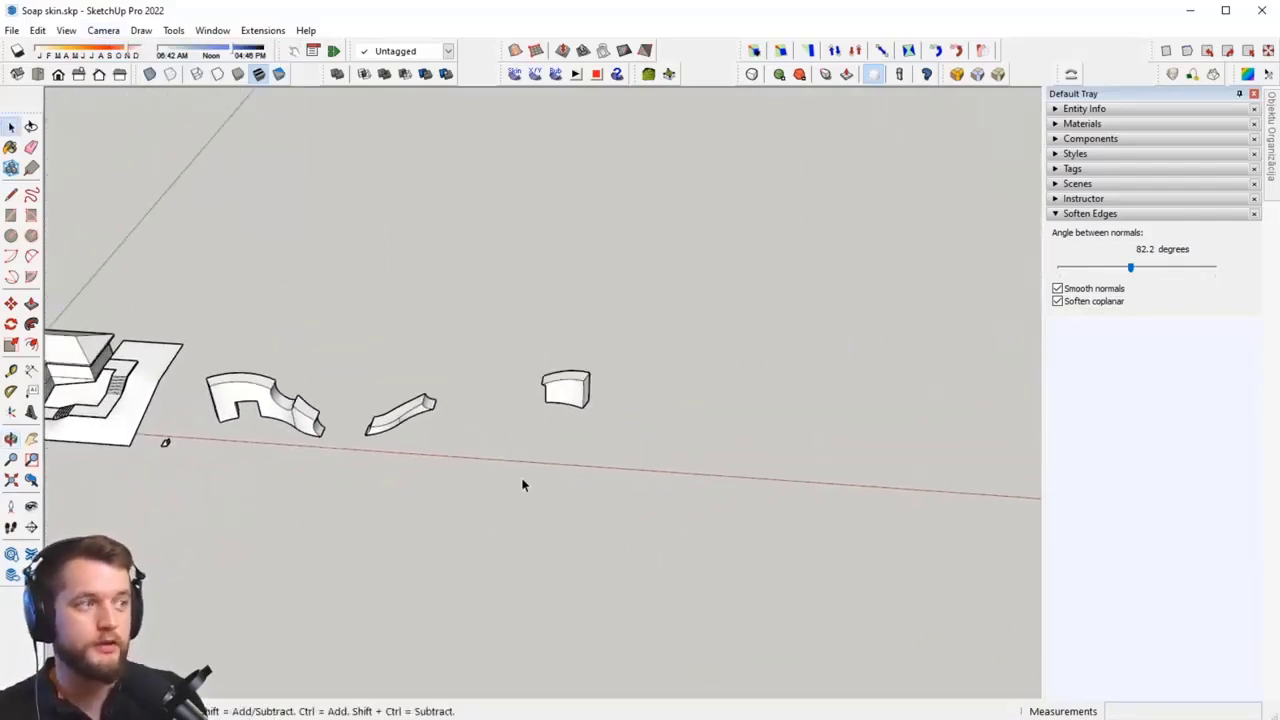
Step: Show the QuadFace Tools toolbar
right_click(728, 72)
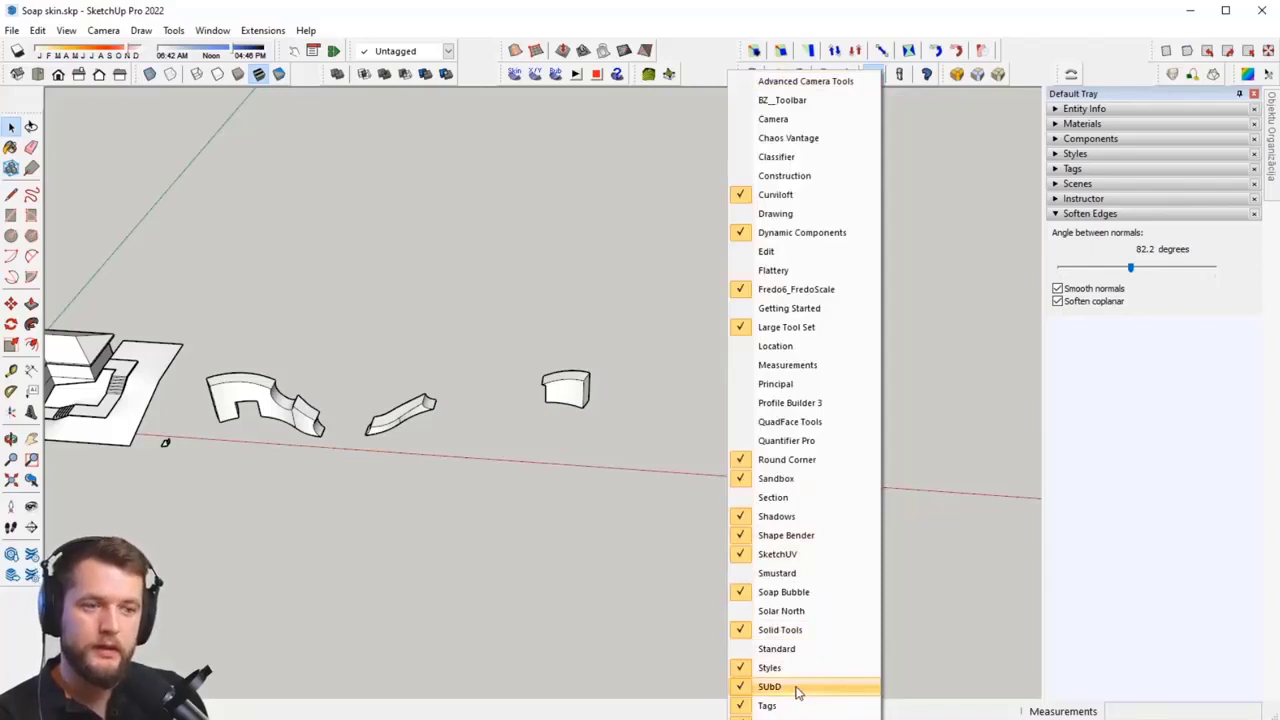
click(542, 604)
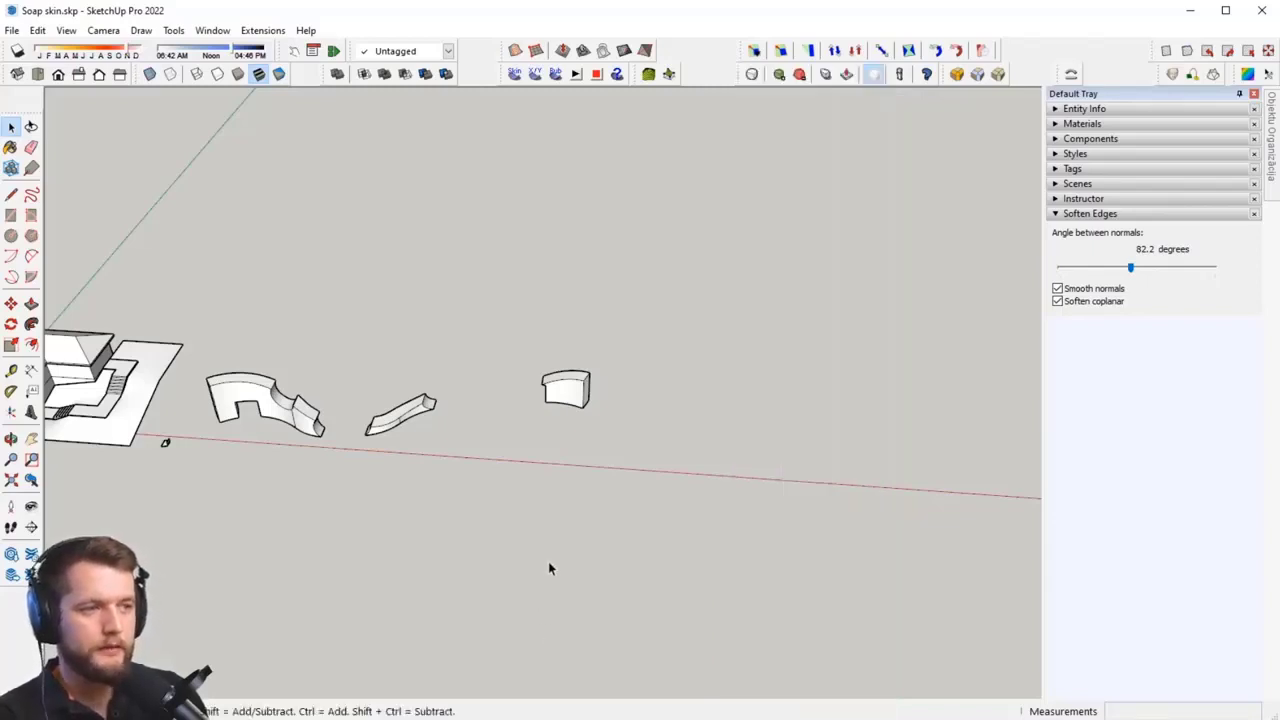
middle_drag(548, 564, 556, 544)
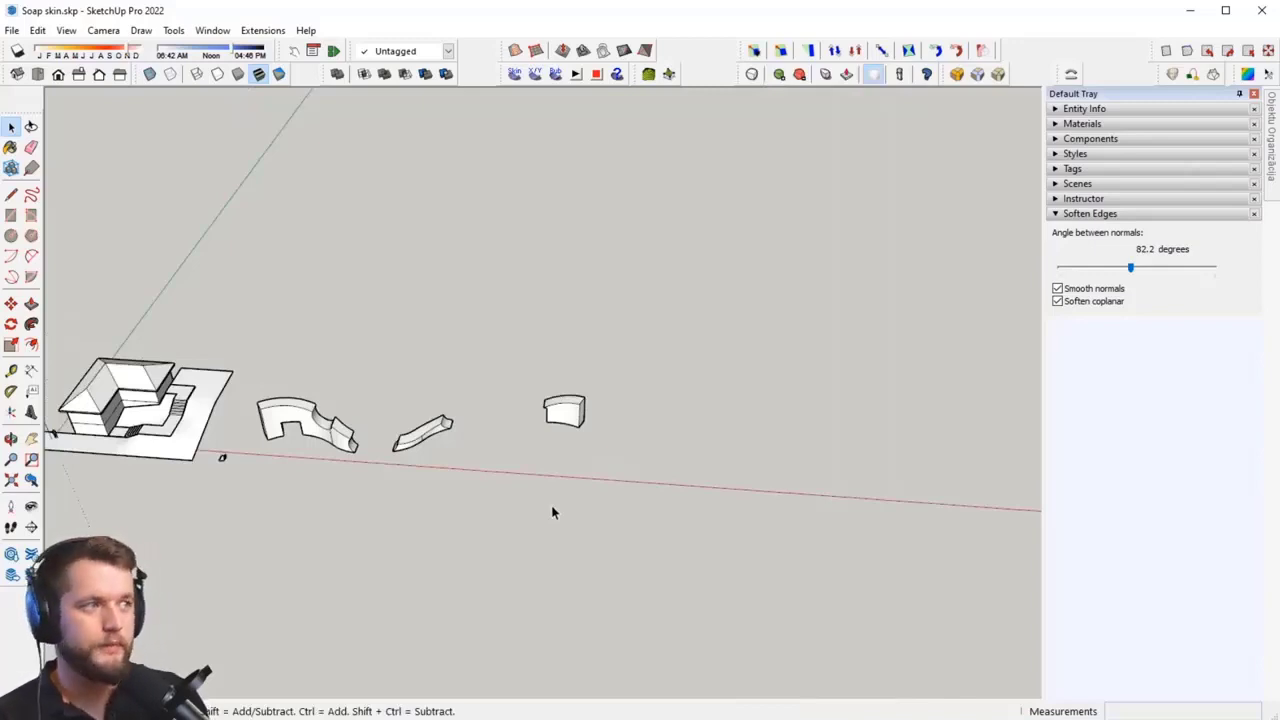
shift+middle_drag(638, 340, 465, 306)
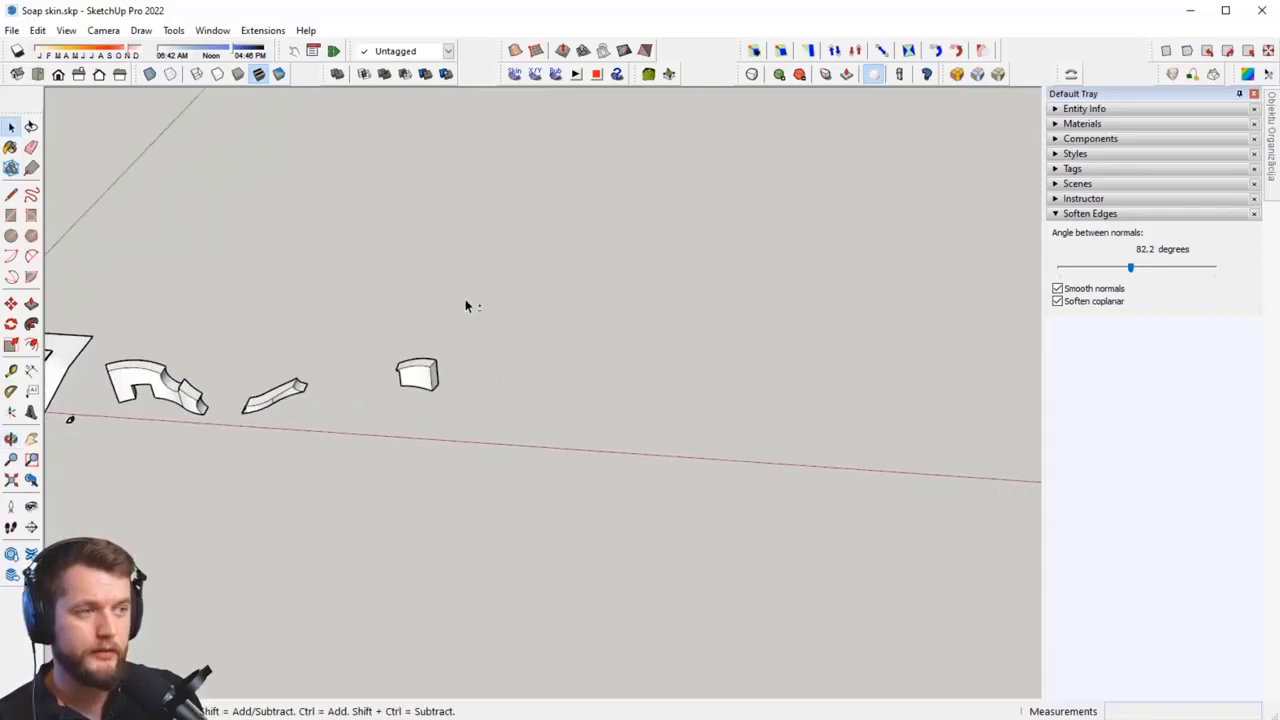
right_click(710, 67)
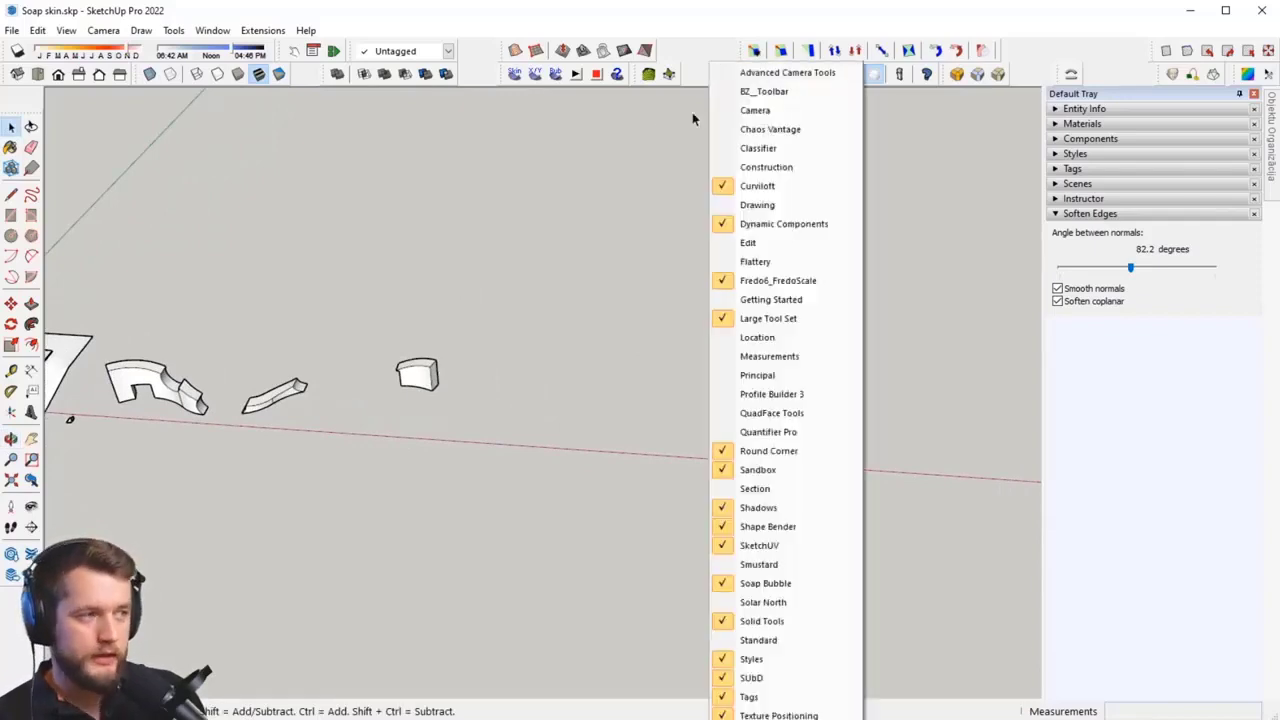
click(772, 413)
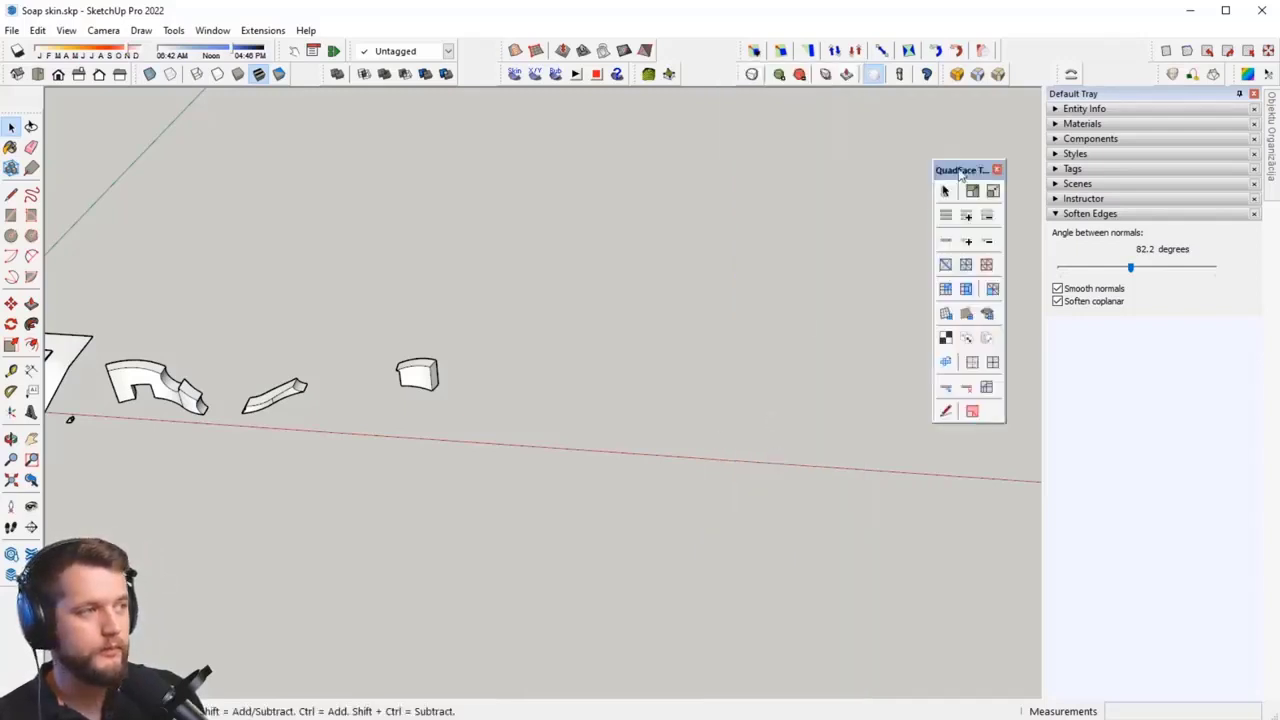
Step: Arrange the floating QuadFace Tools toolbar in a narrow vertical layout and place it clear of the existing models
drag(962, 168, 447, 166)
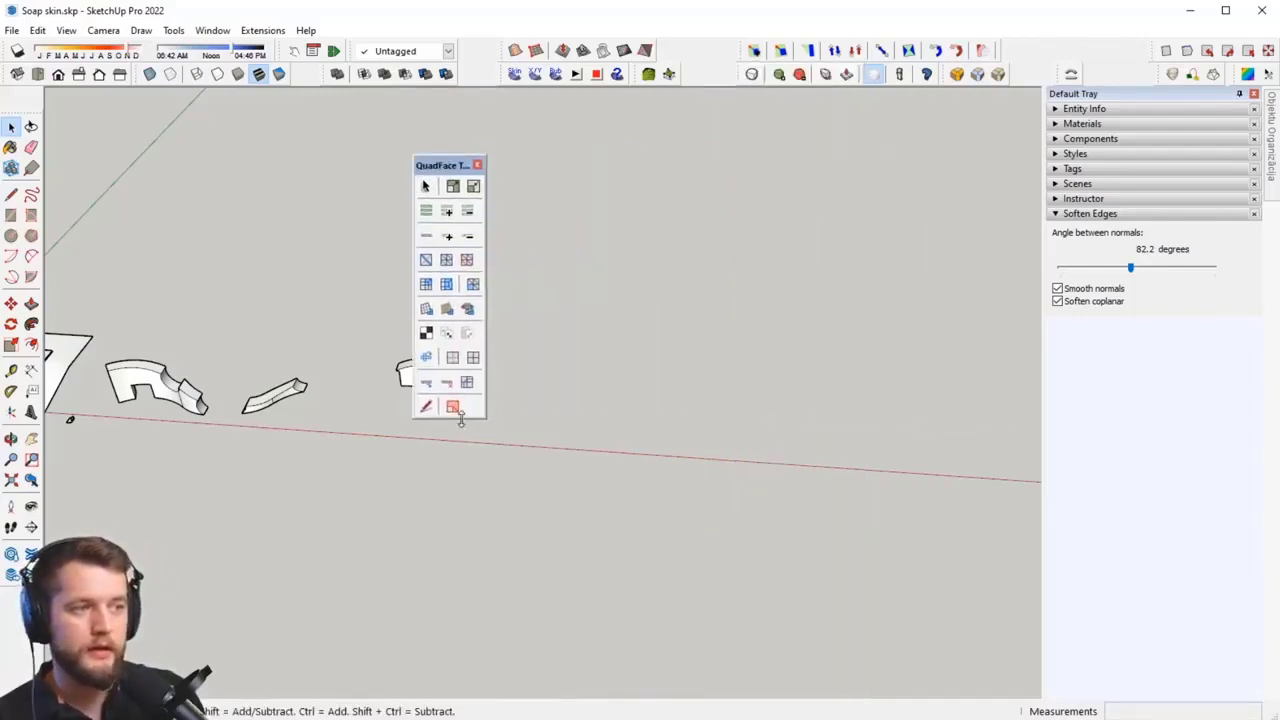
drag(476, 418, 481, 186)
drag(358, 163, 797, 162)
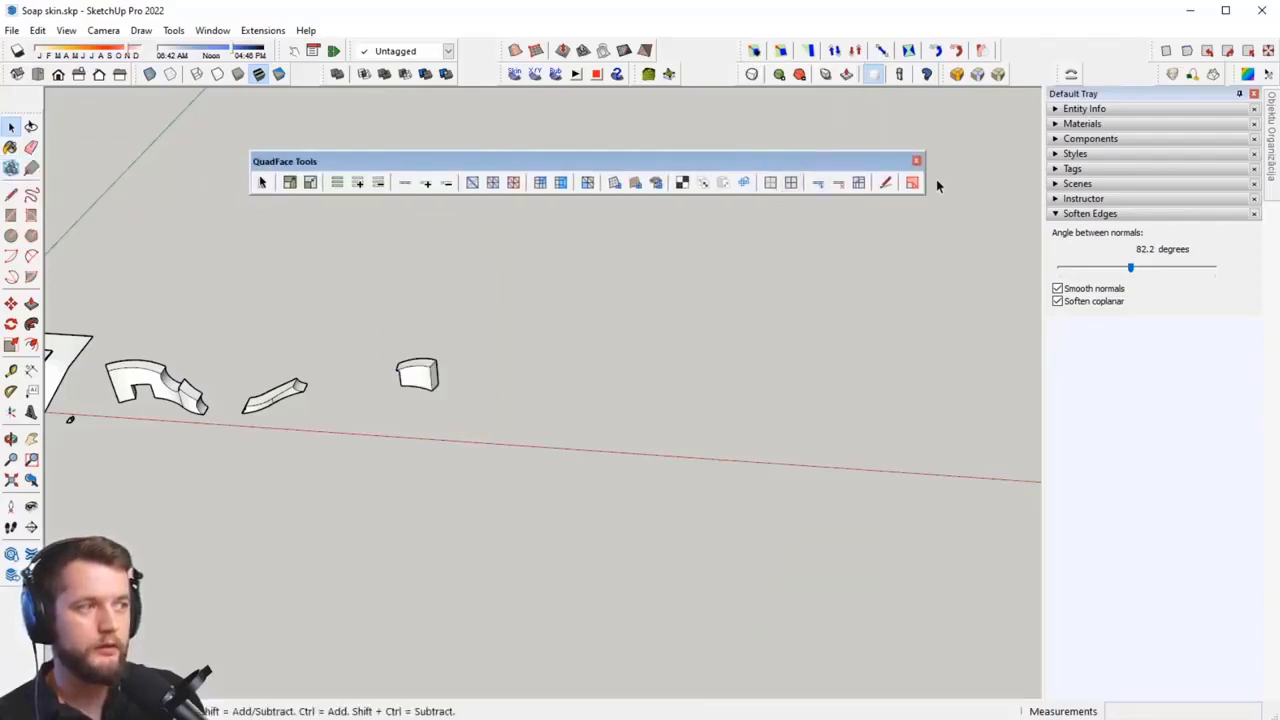
drag(928, 183, 327, 222)
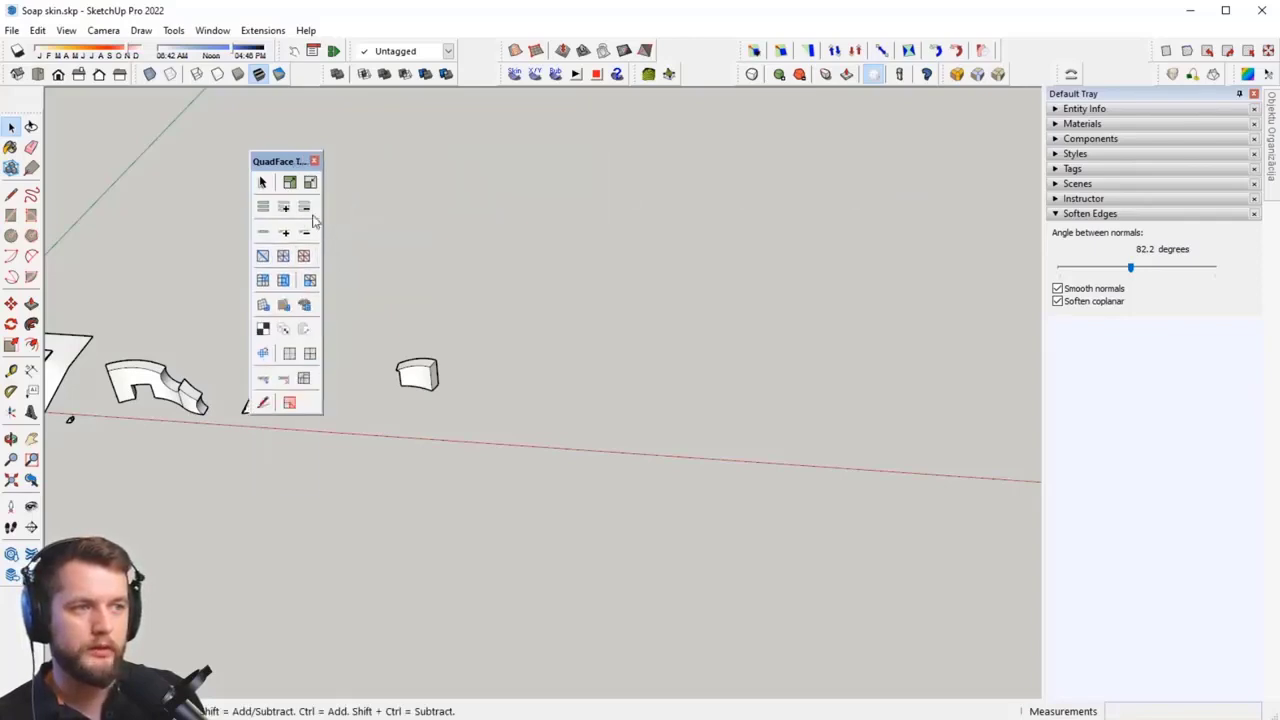
drag(303, 165, 936, 241)
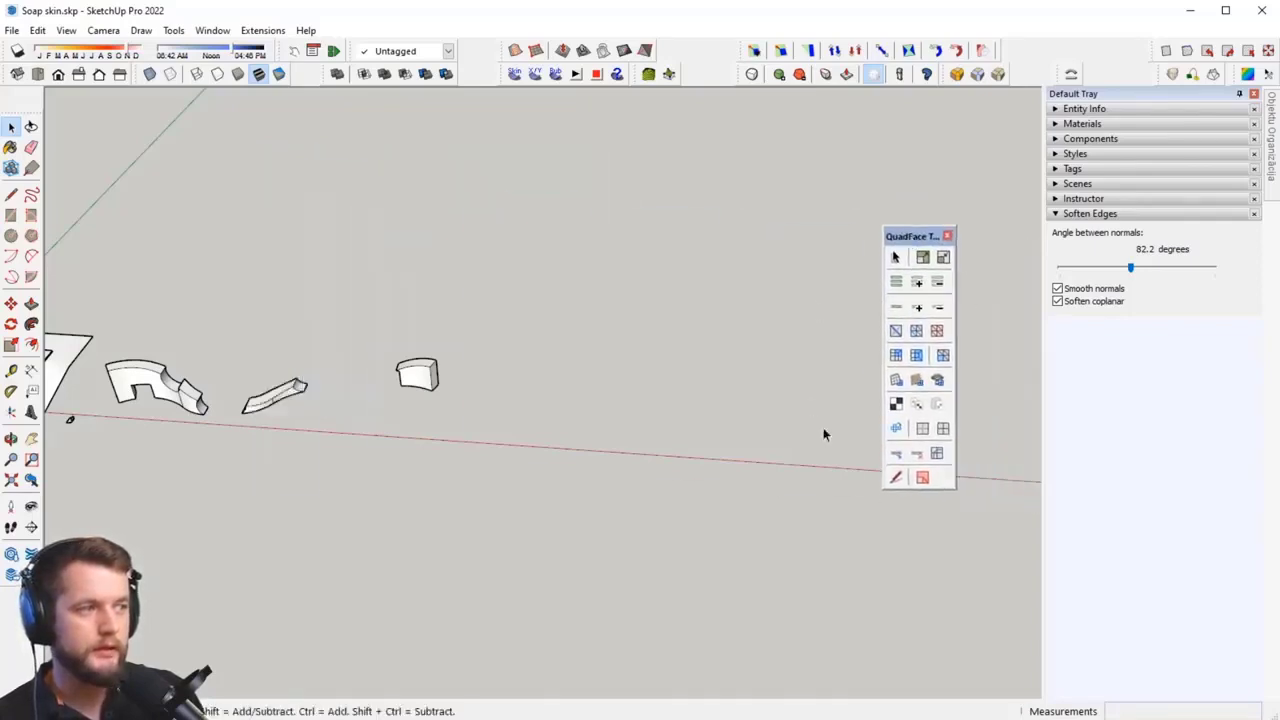
Step: Draw a long rectangle on the empty ground beyond the existing models and push-pull it into a box about 5219 mm high
middle_drag(579, 411, 545, 483)
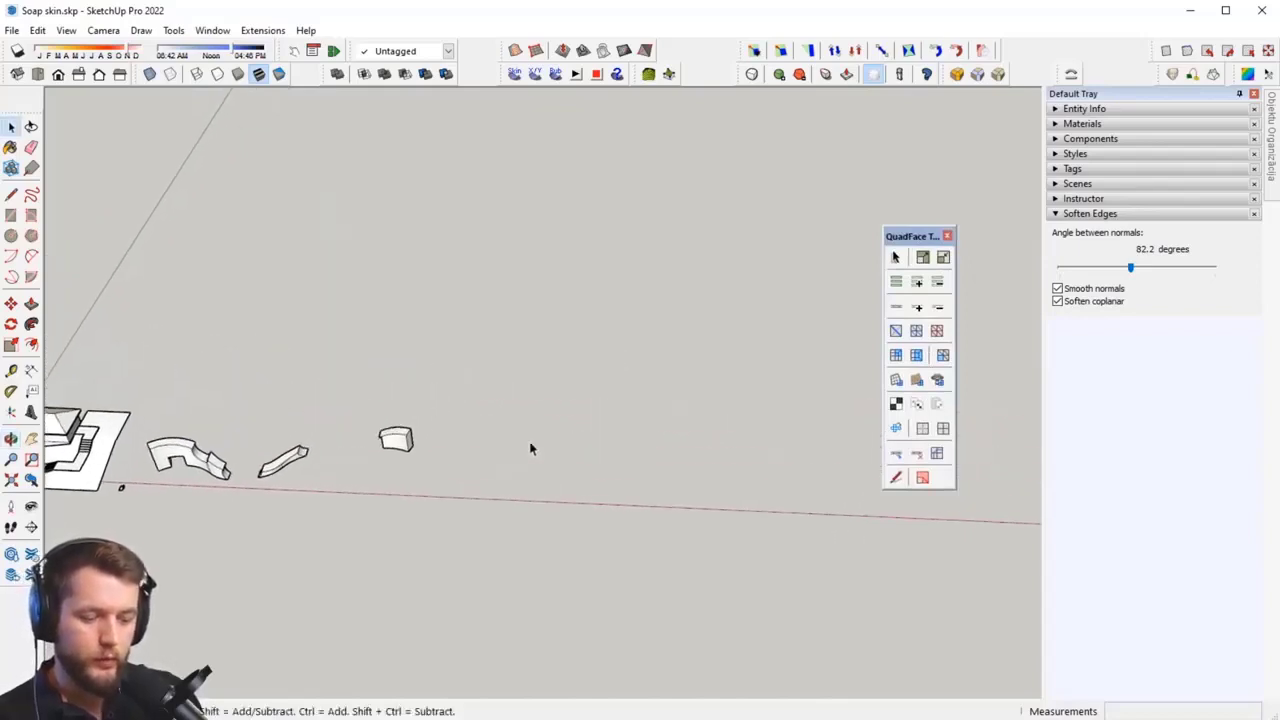
key(r)
scroll(545, 455, up, 5)
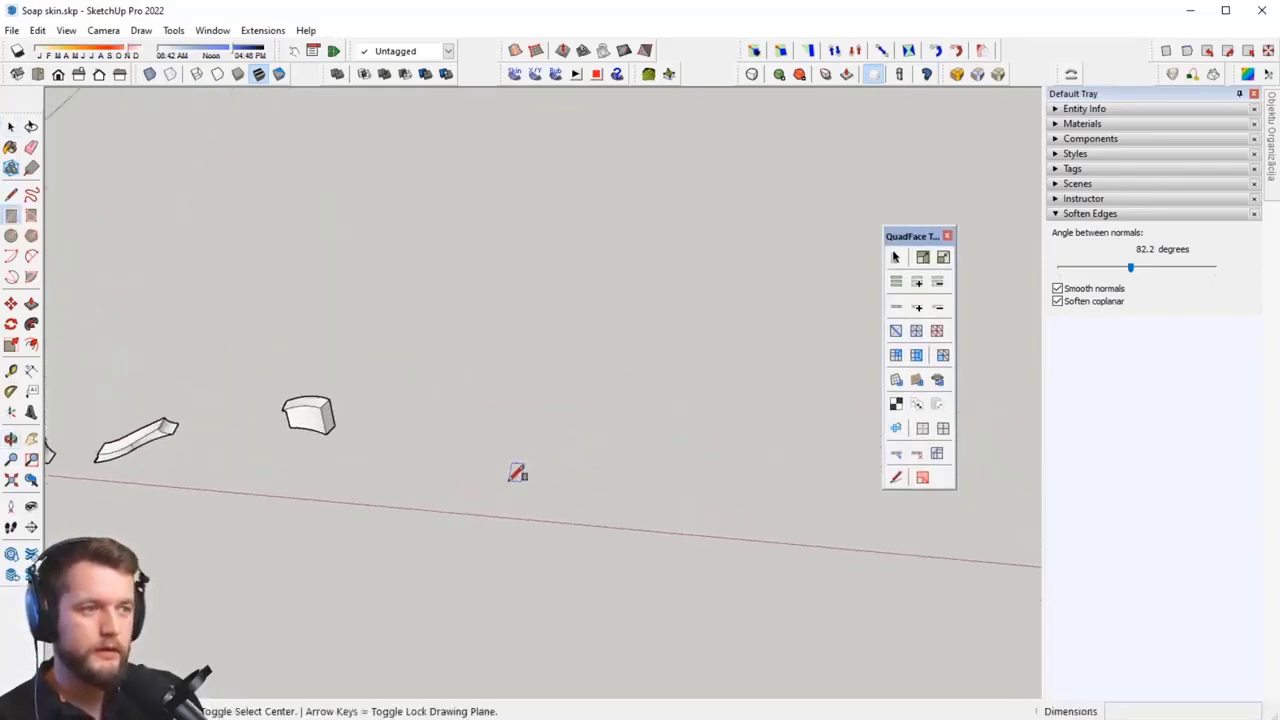
click(471, 487)
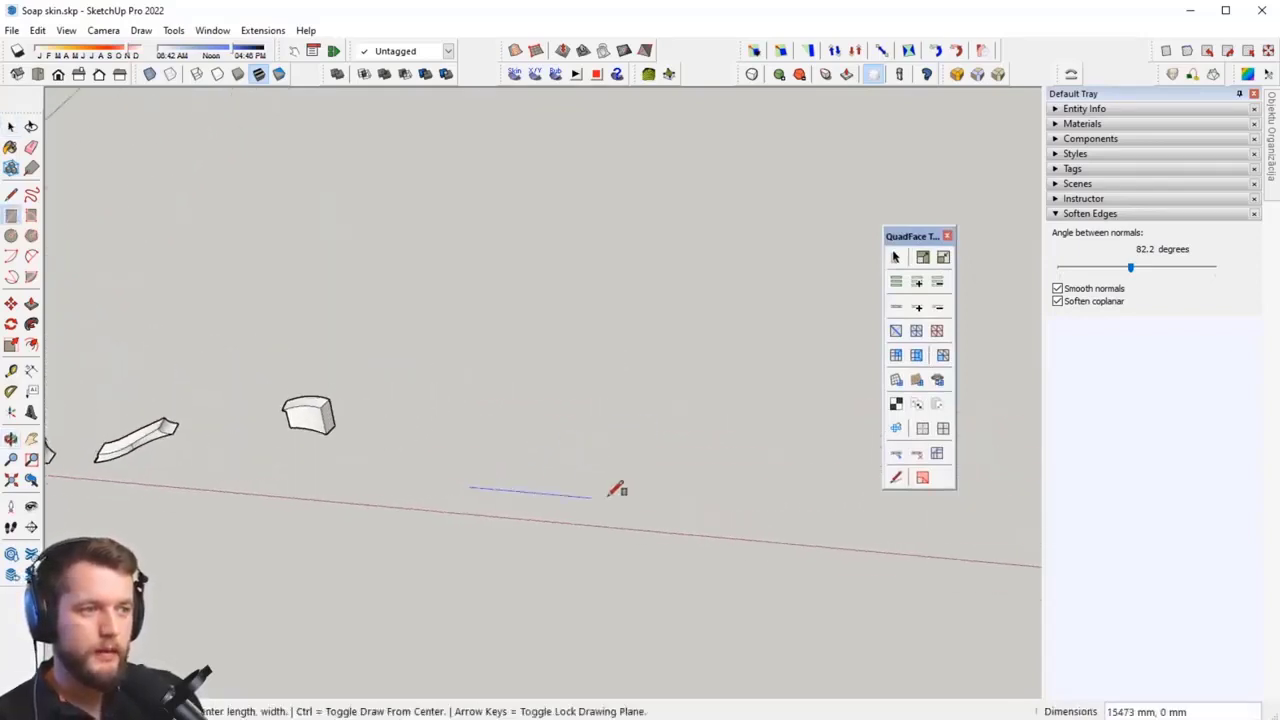
click(654, 472)
scroll(583, 470, up, 4)
middle_drag(562, 506, 600, 463)
key(p)
drag(600, 463, 594, 369)
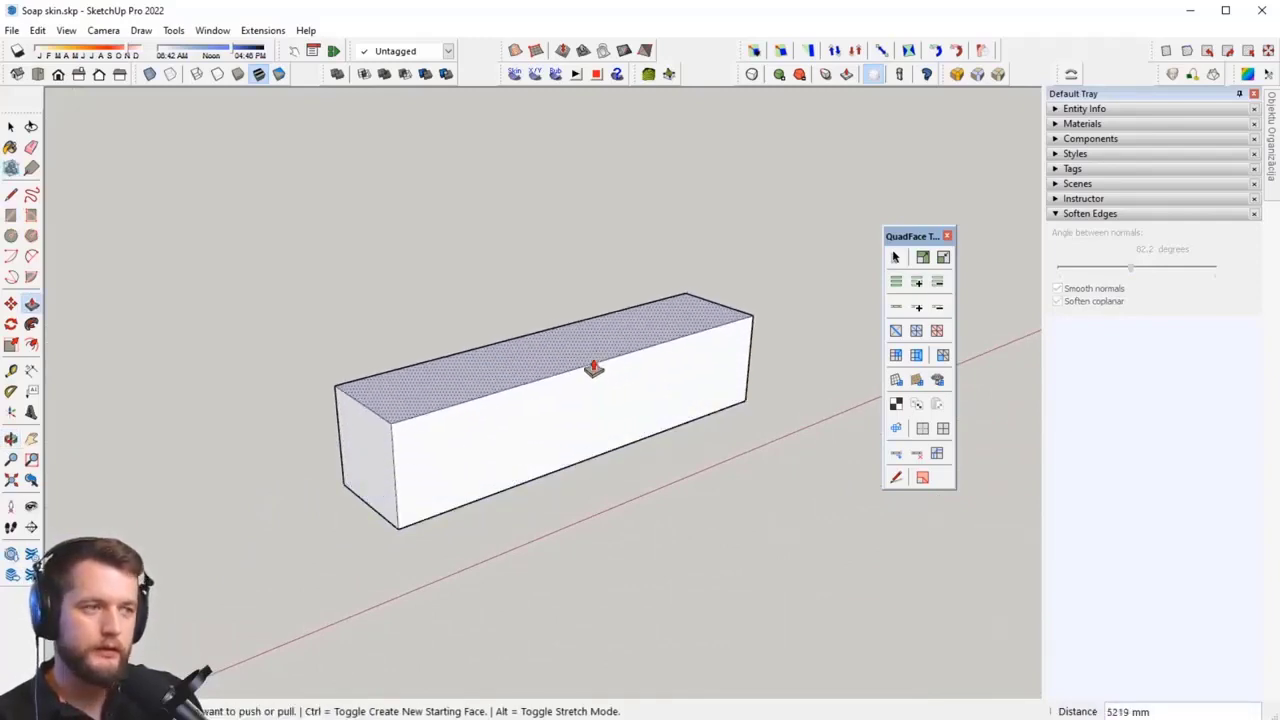
Step: Select all faces and edges of the new box and make them a group
scroll(594, 369, down, 2)
middle_drag(592, 372, 580, 387)
key(space)
drag(780, 272, 345, 568)
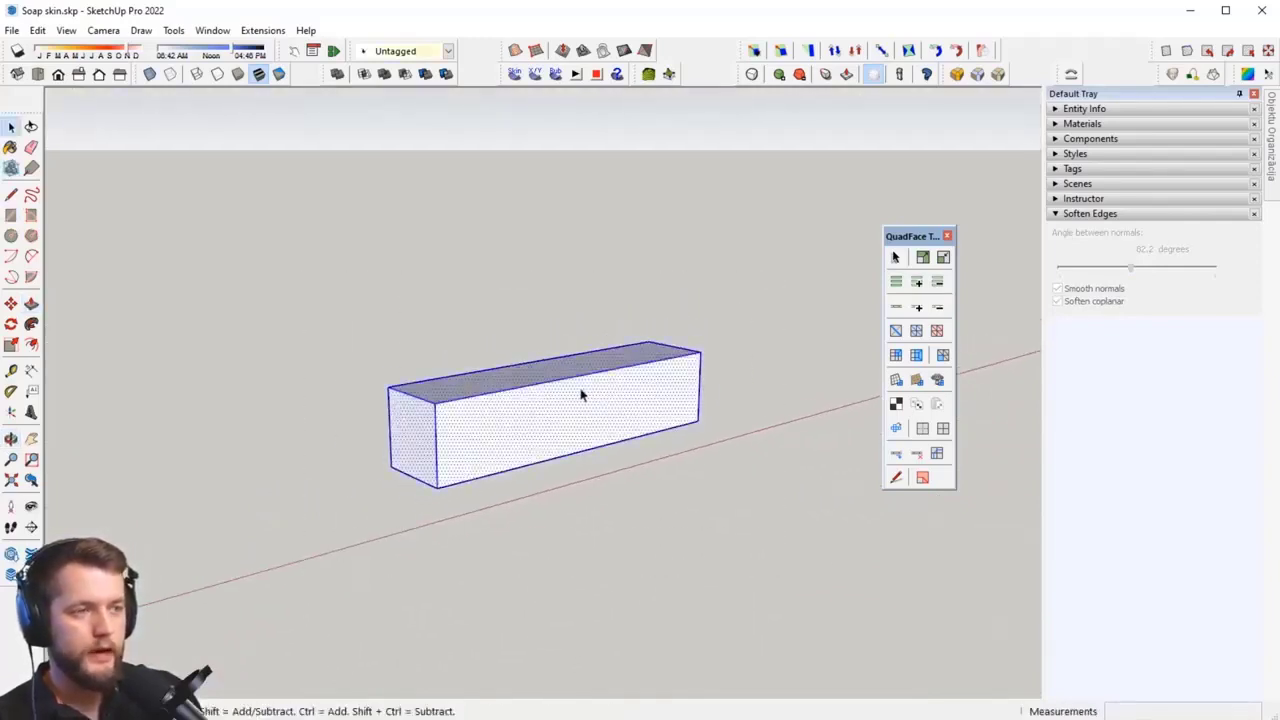
right_click(582, 394)
click(677, 524)
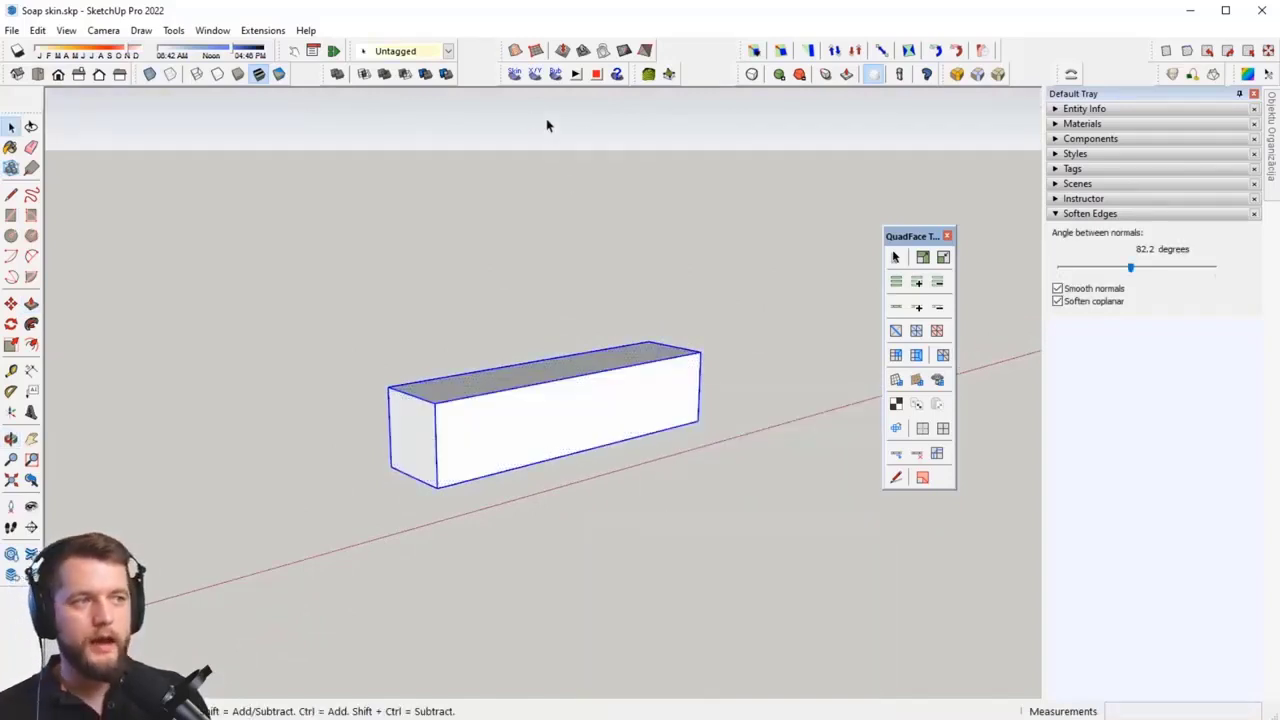
Step: Turn on SUbD subdivision for the box group and increase its subdivision level by two
click(753, 76)
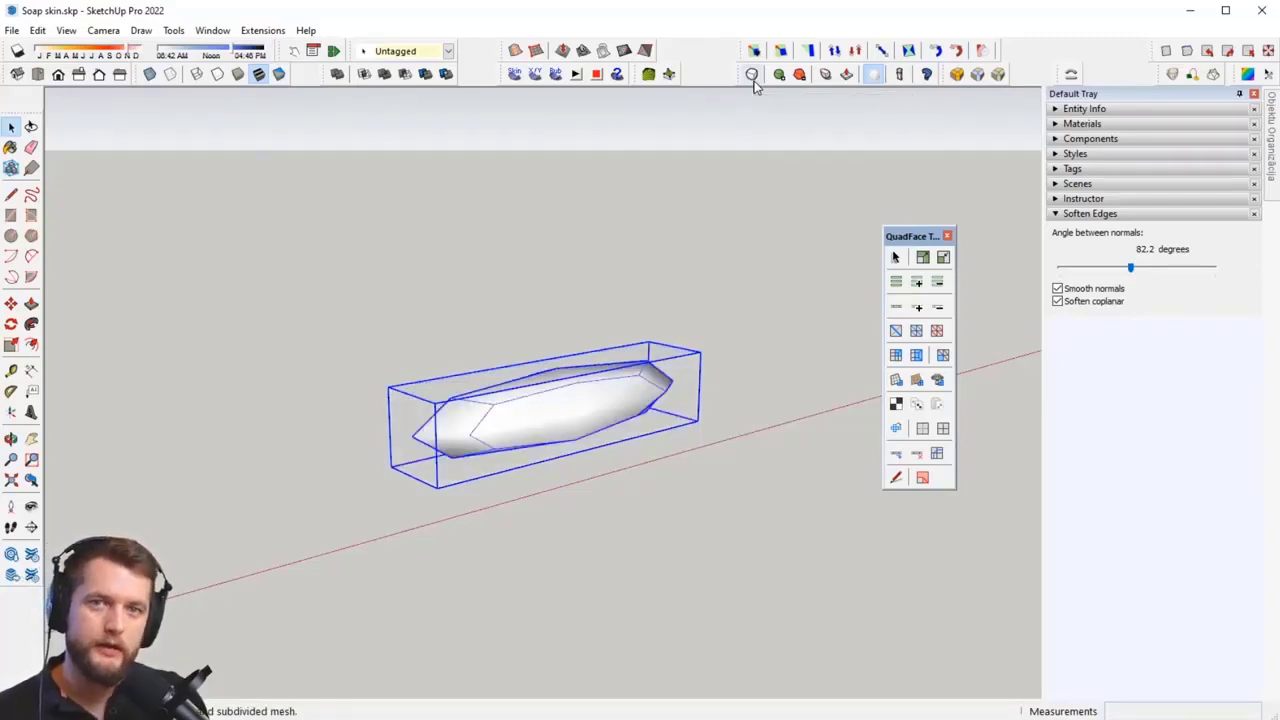
scroll(540, 465, up, 2)
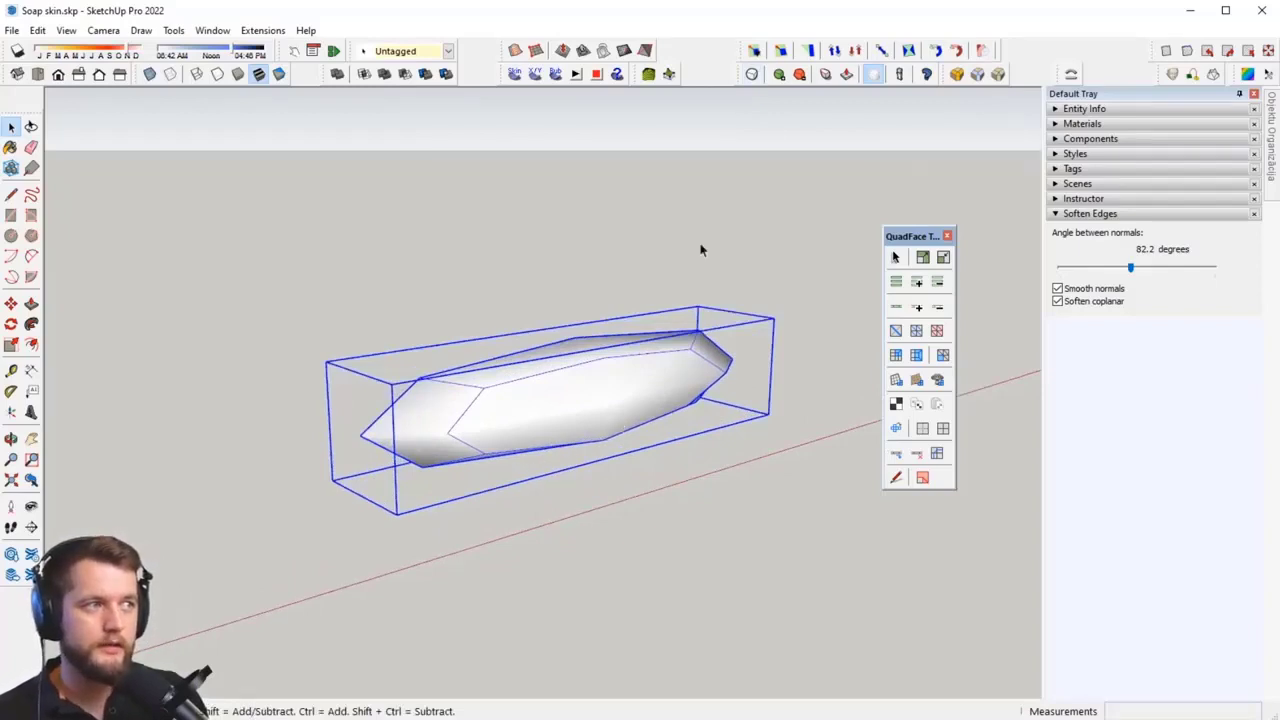
click(779, 75)
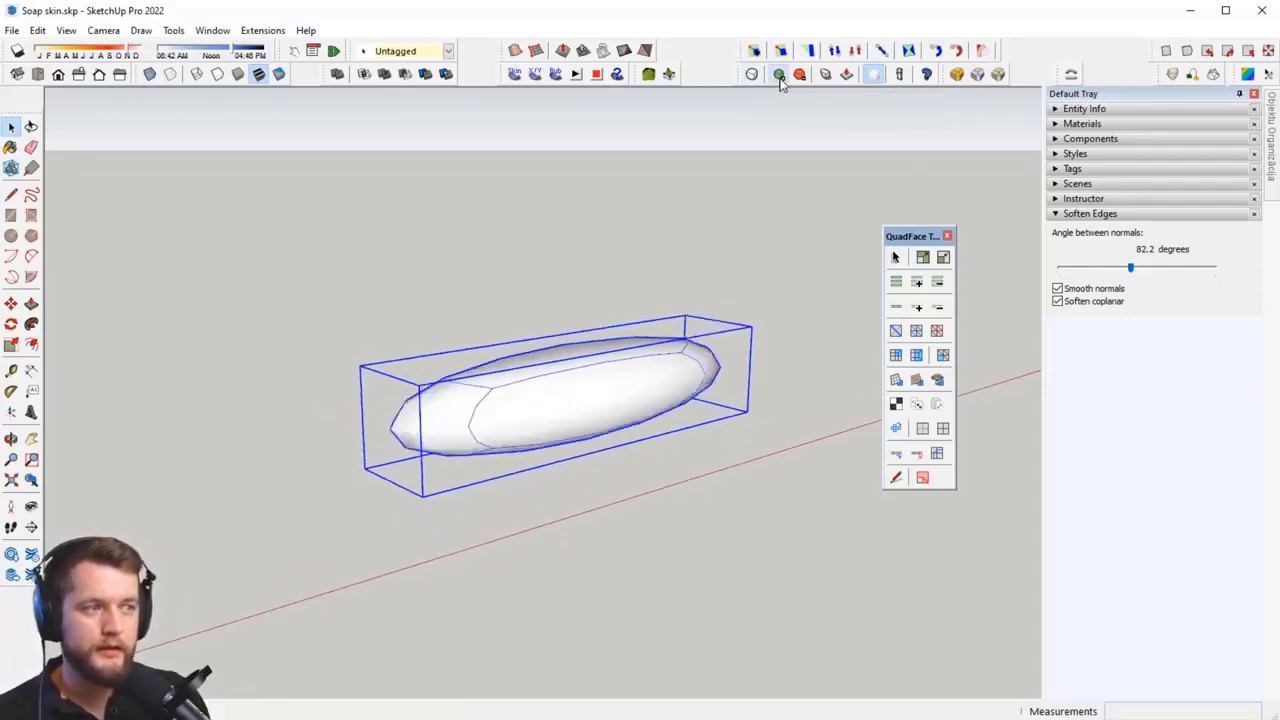
click(780, 77)
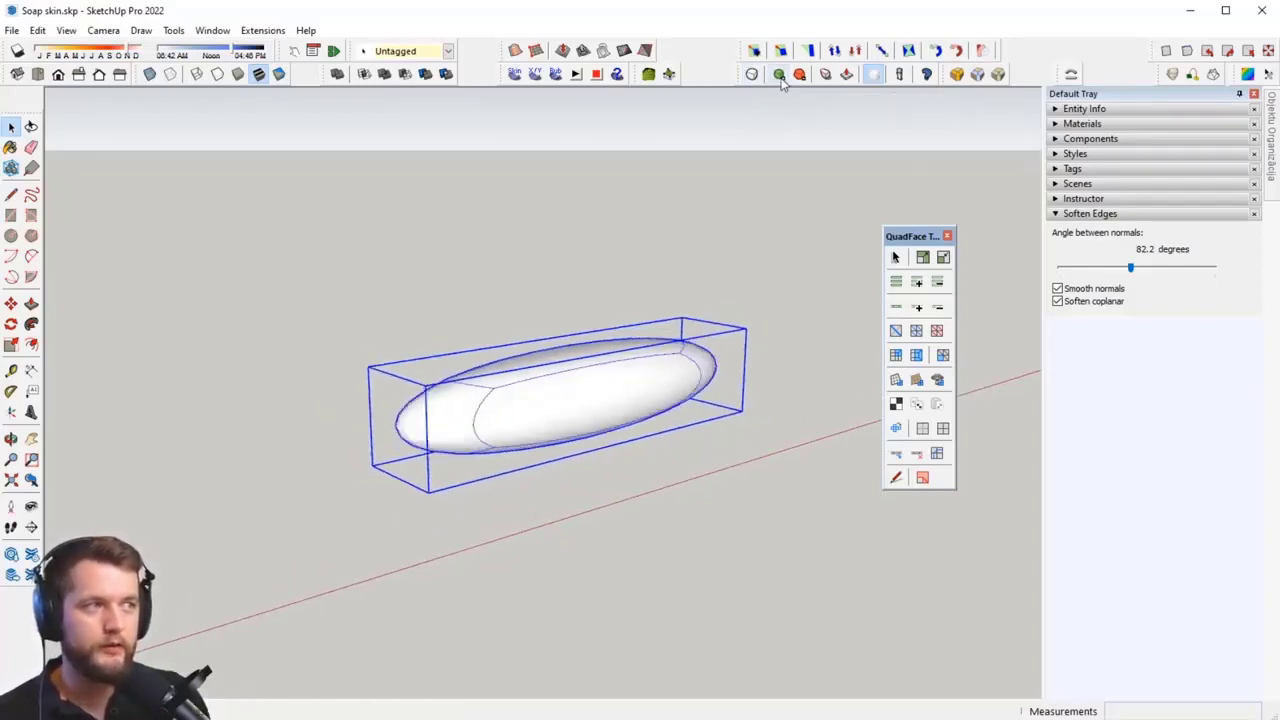
middle_drag(409, 360, 290, 408)
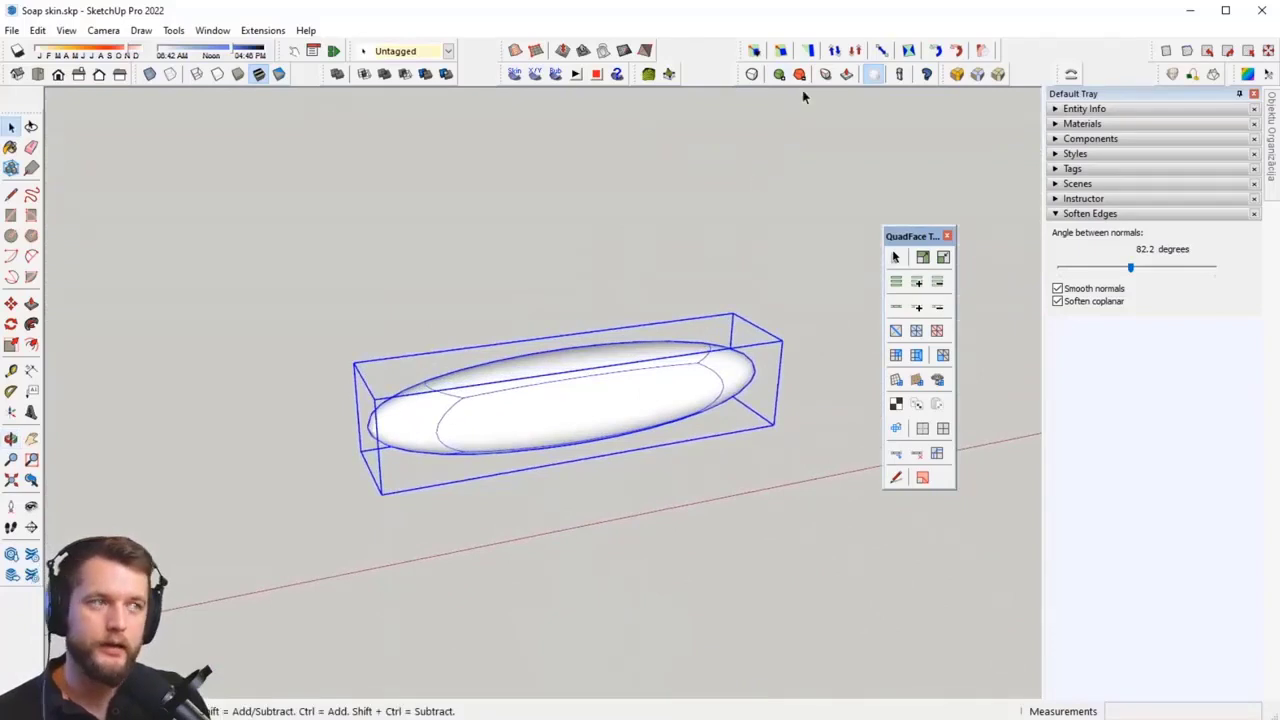
Step: Turn the subdivision off to return to the plain box and open its group for editing
click(751, 77)
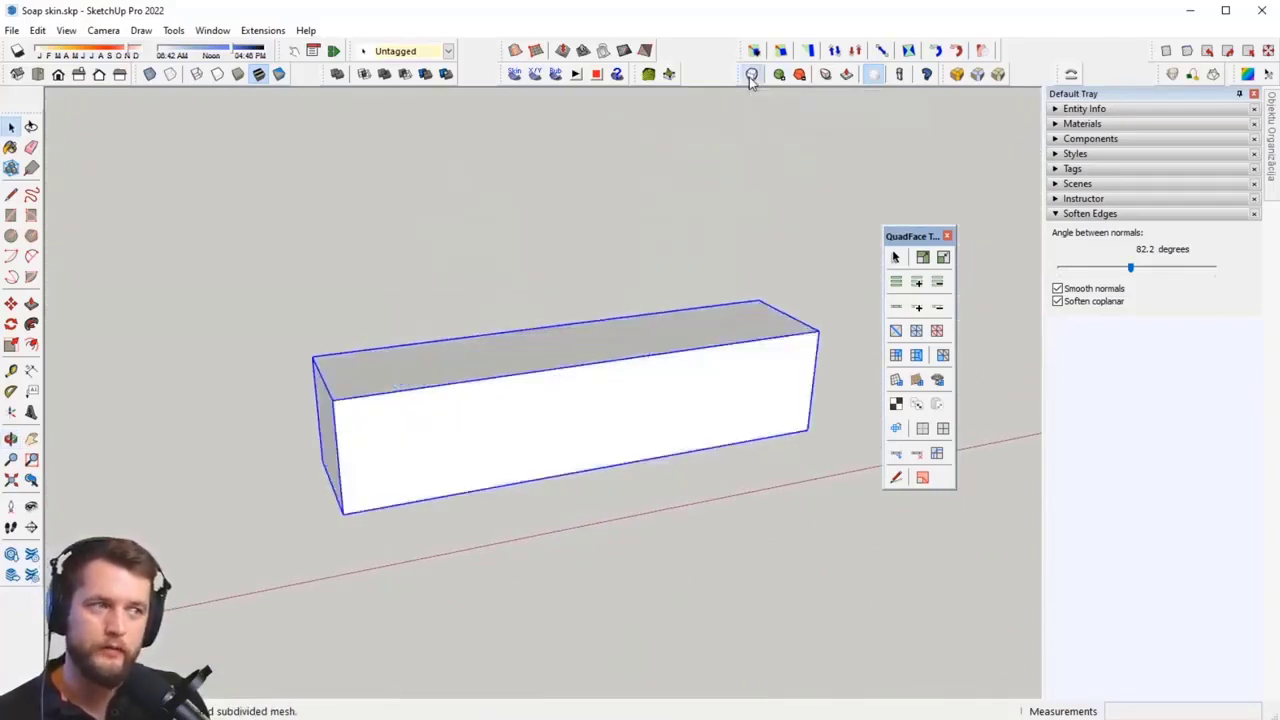
click(751, 77)
click(751, 77)
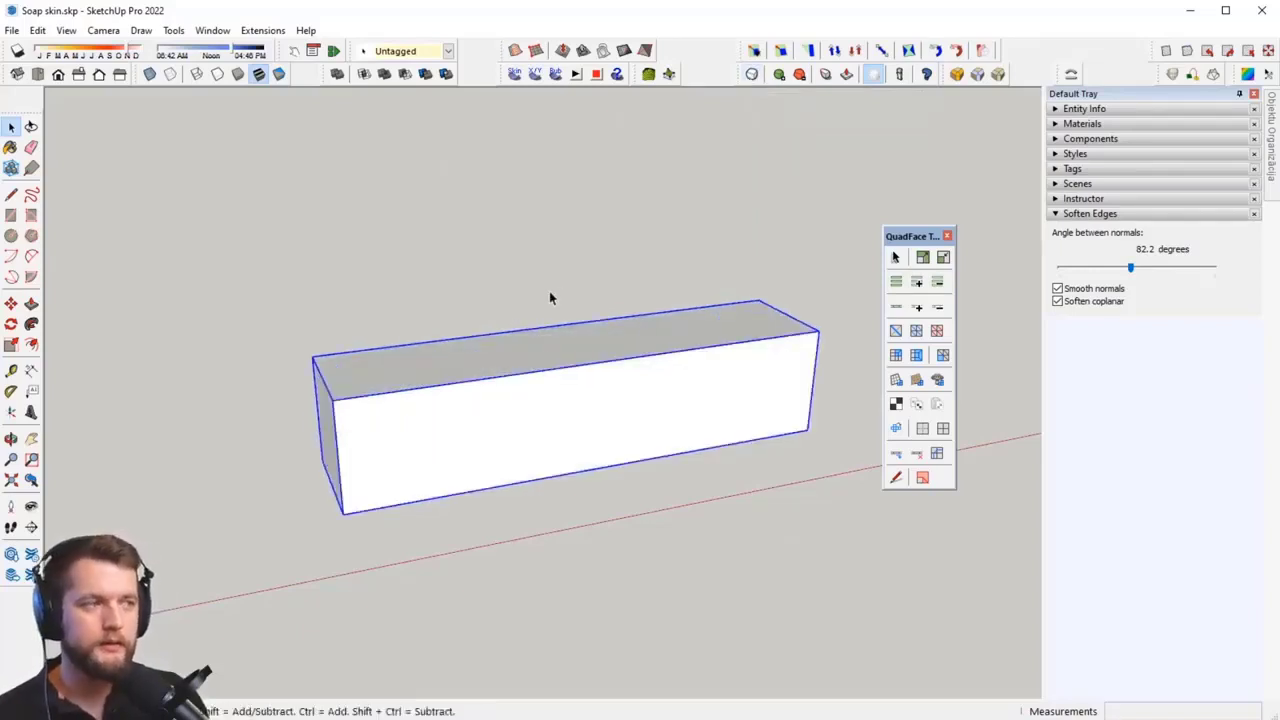
middle_drag(505, 387, 534, 380)
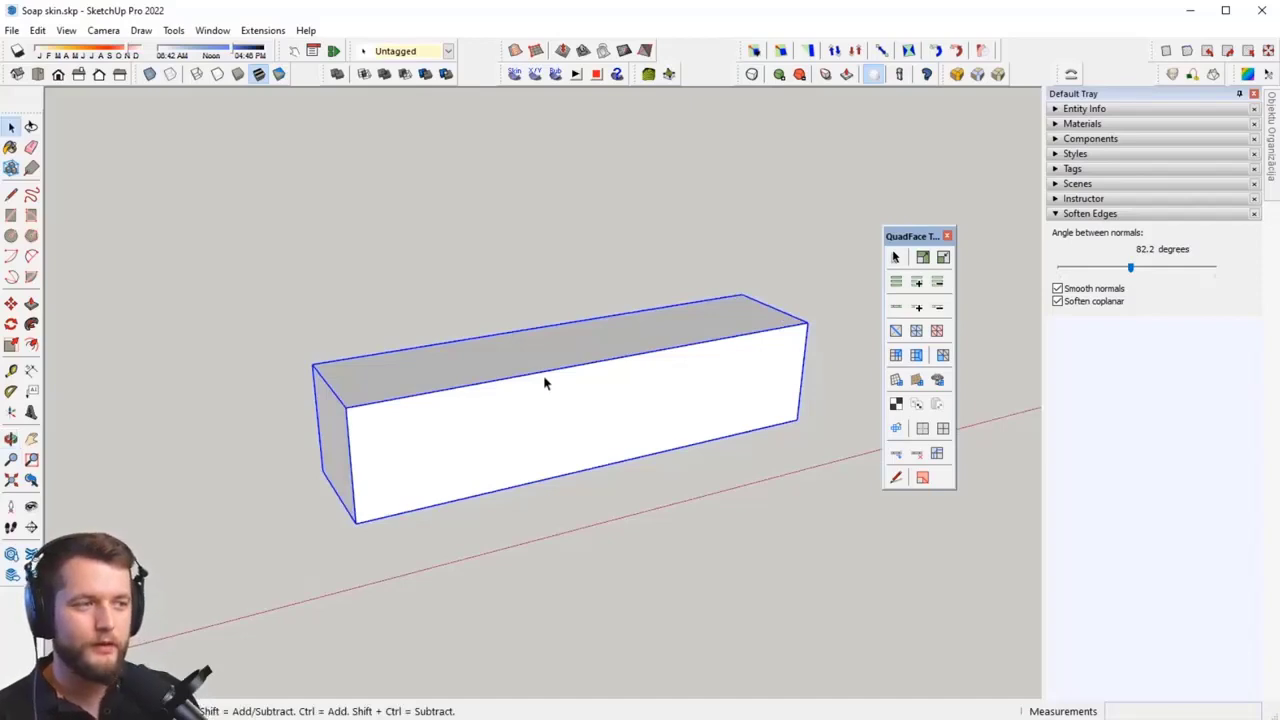
middle_drag(545, 383, 511, 371)
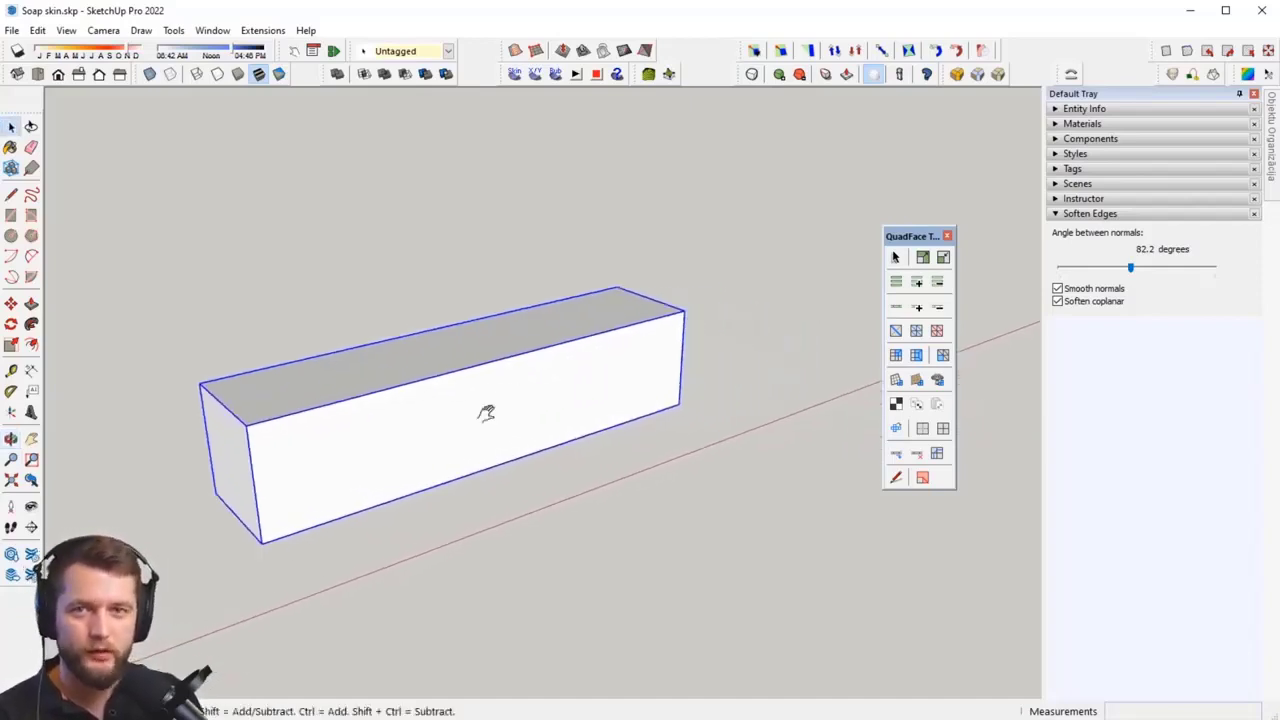
shift+middle_drag(486, 413, 523, 394)
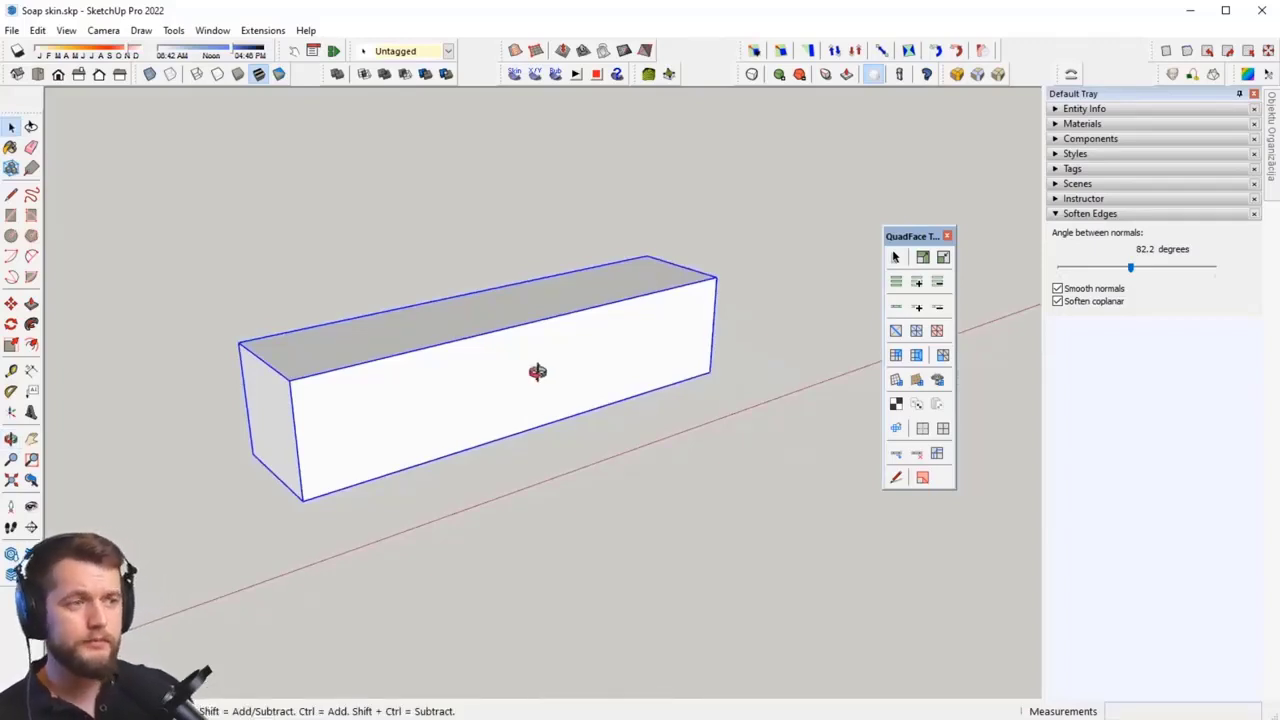
middle_drag(534, 371, 486, 391)
double_click(460, 404)
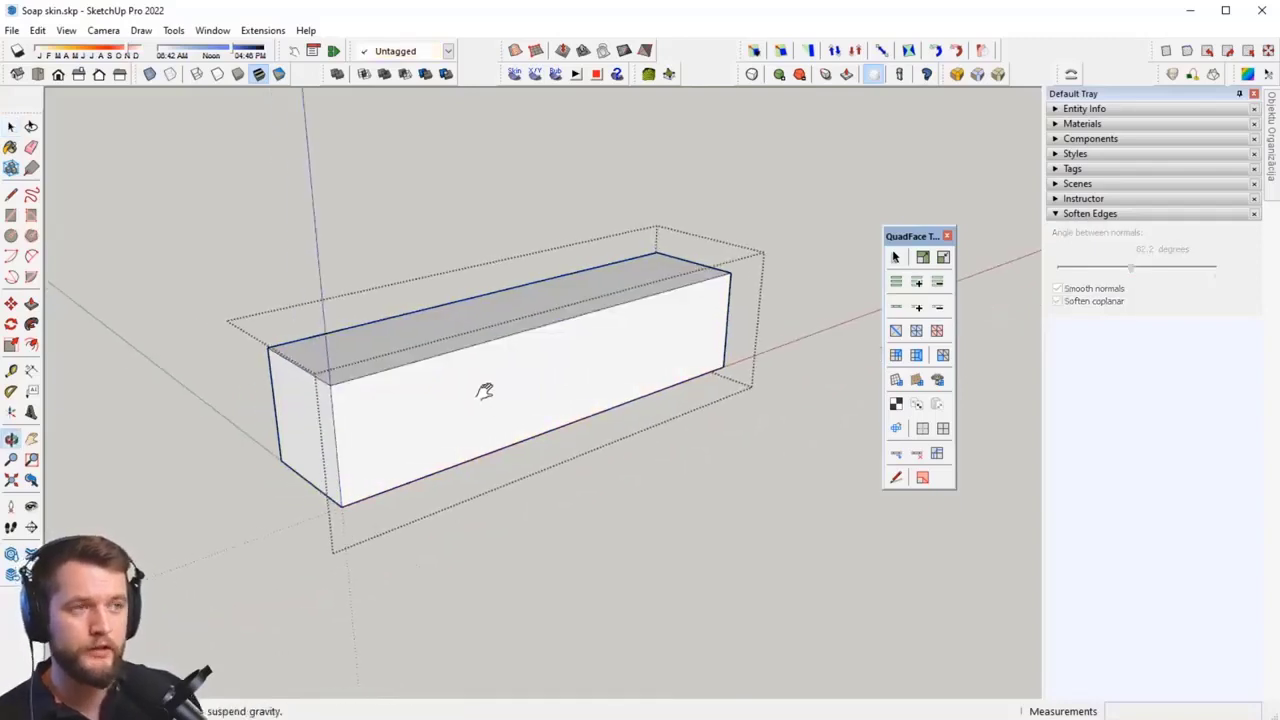
middle_drag(286, 442, 391, 438)
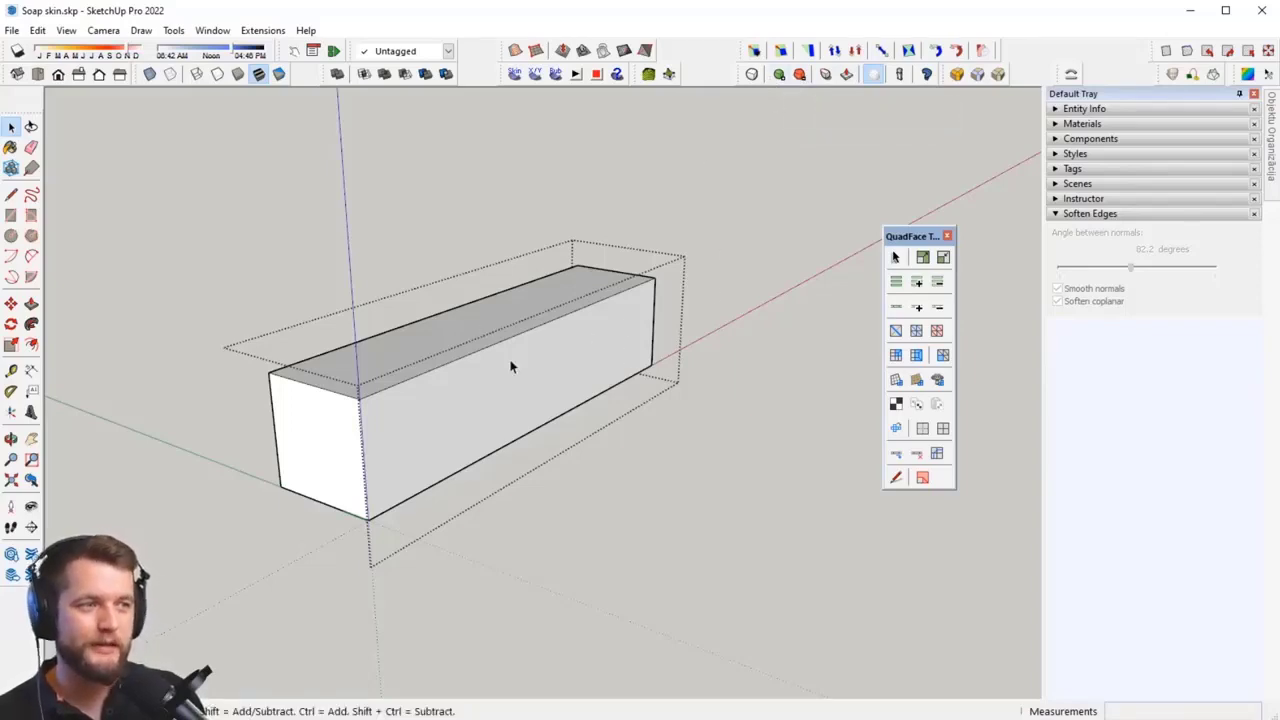
Step: Draw a diagonal edge across the box's long side face from corner to corner, and undo it
mouse_move(510, 367)
middle_down()
mouse_move(660, 351)
mouse_move(517, 382)
middle_up()
key(l)
click(362, 405)
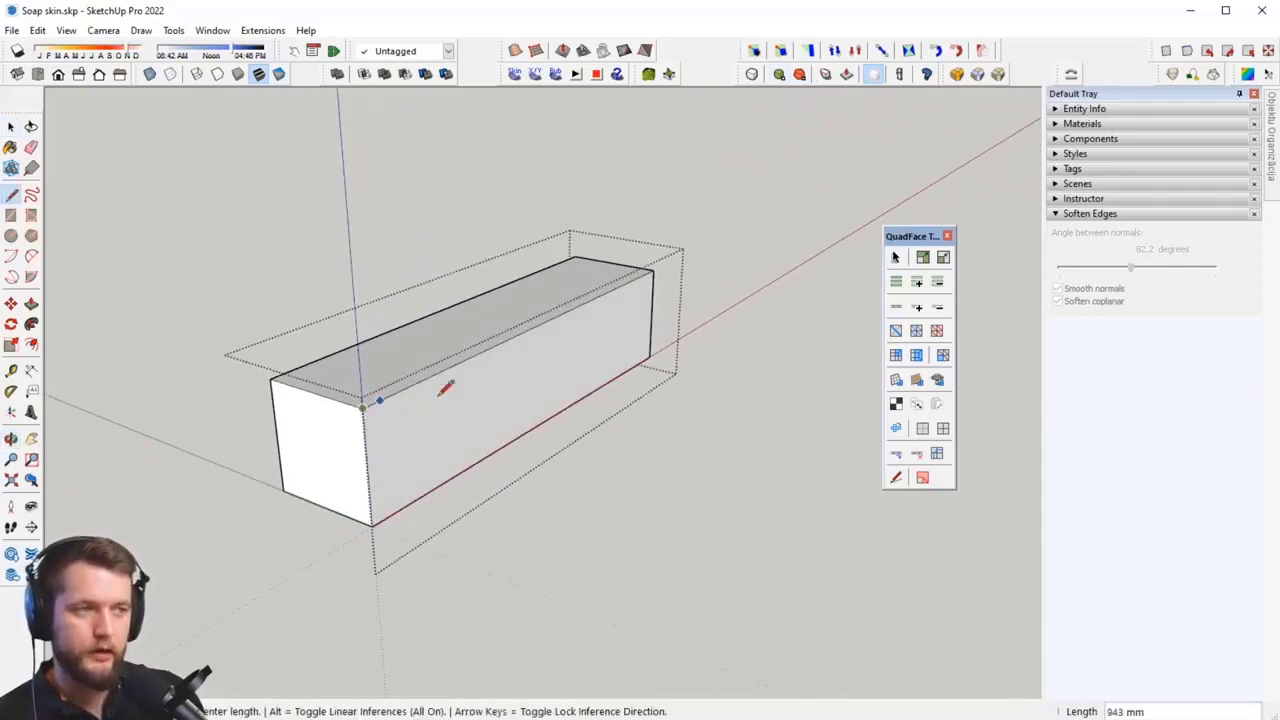
click(650, 355)
key(space)
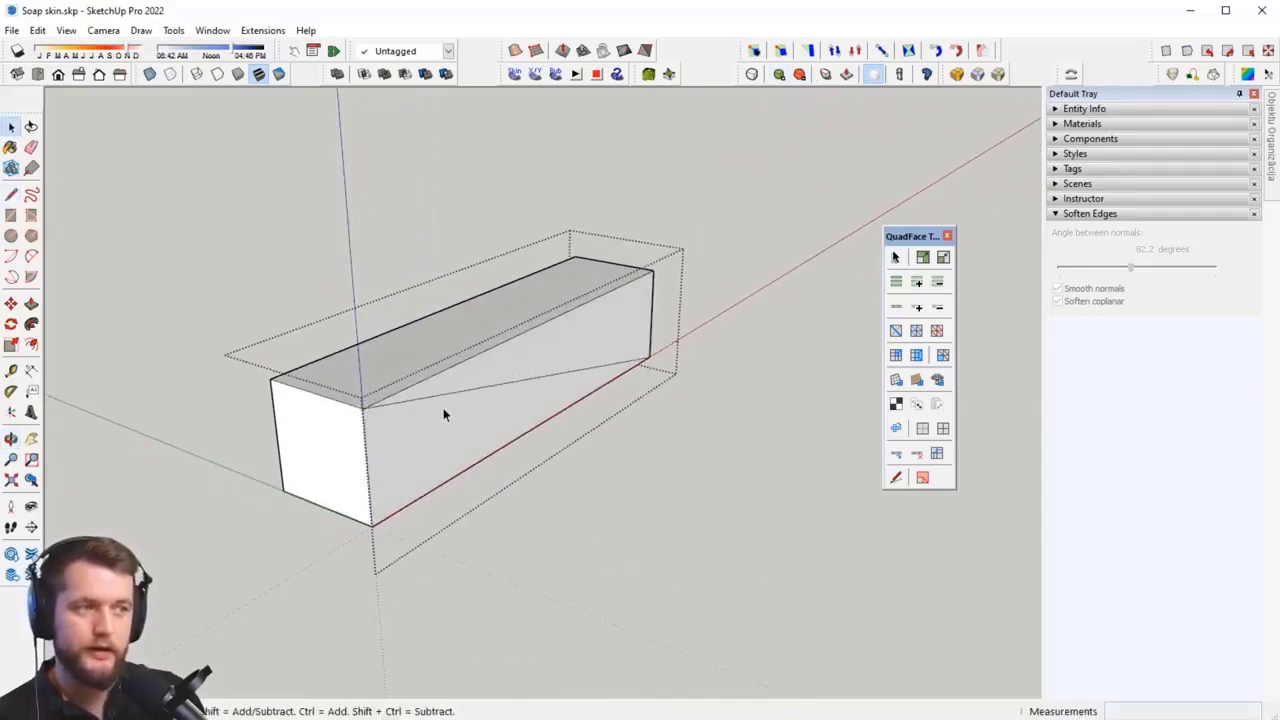
key(ctrl+z)
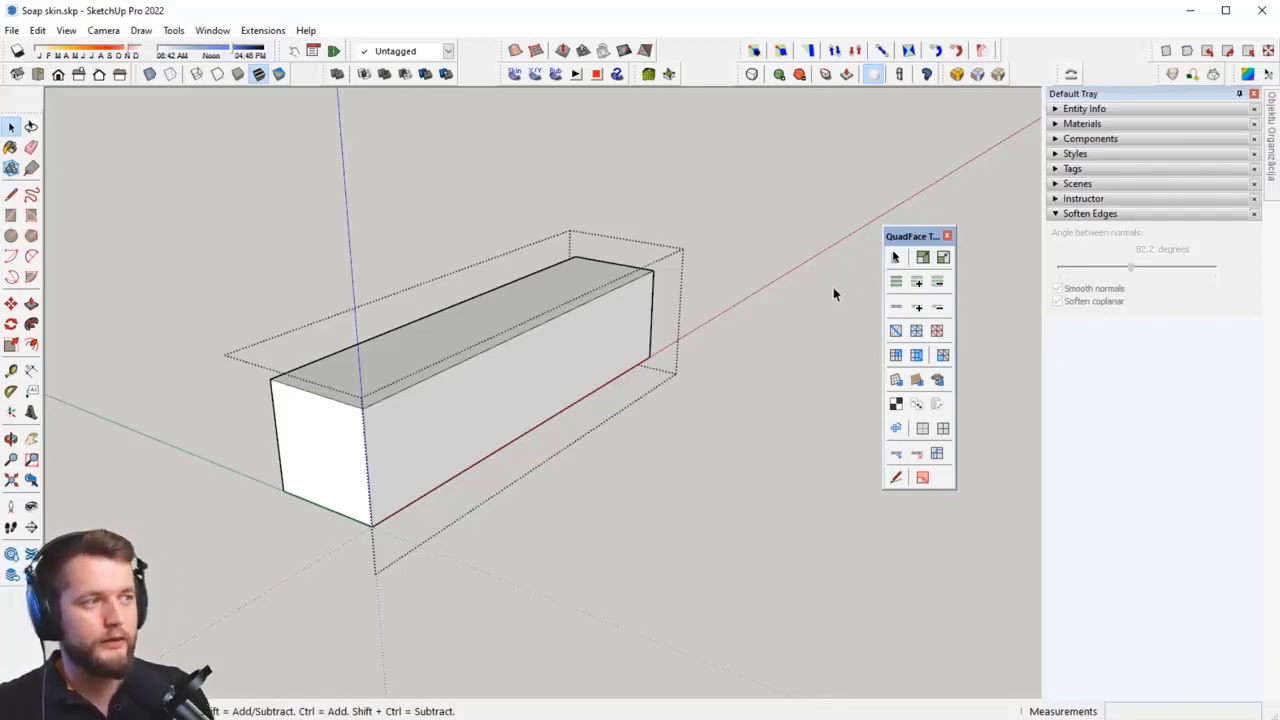
Step: Insert an edge loop across the short top edge of the box's end face and move it close to the far long side
drag(911, 240, 918, 225)
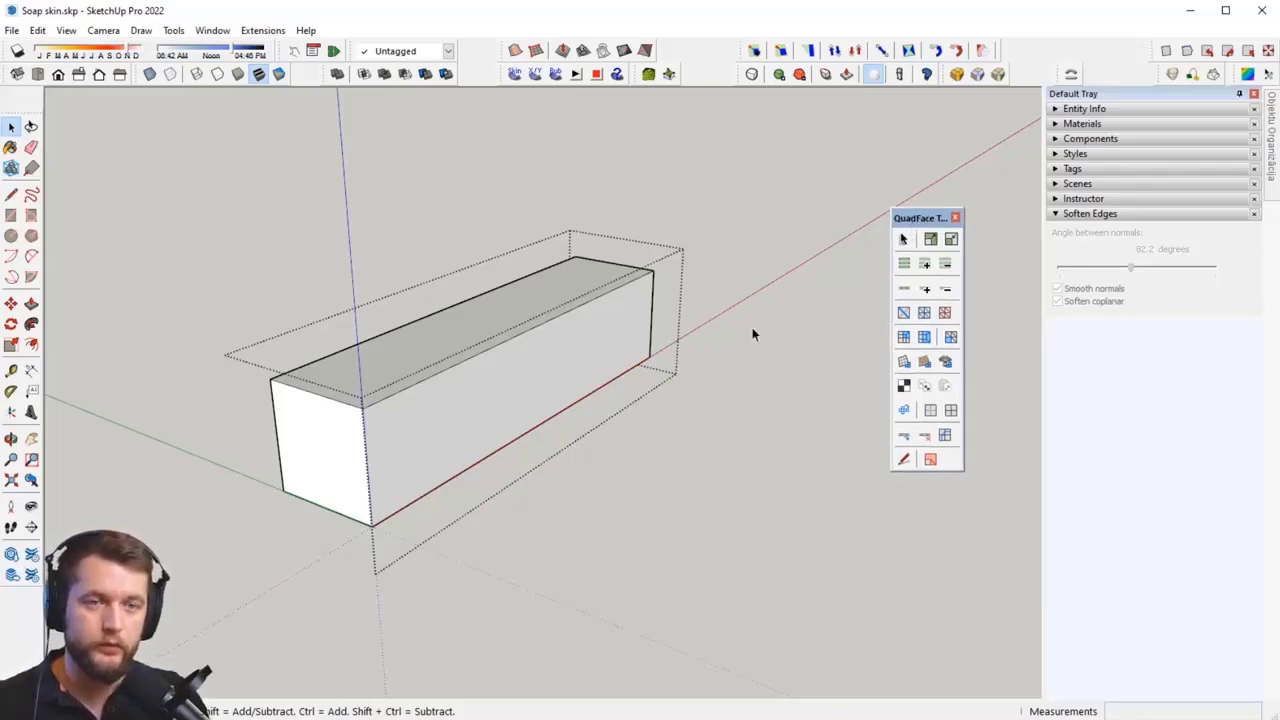
middle_drag(457, 420, 469, 391)
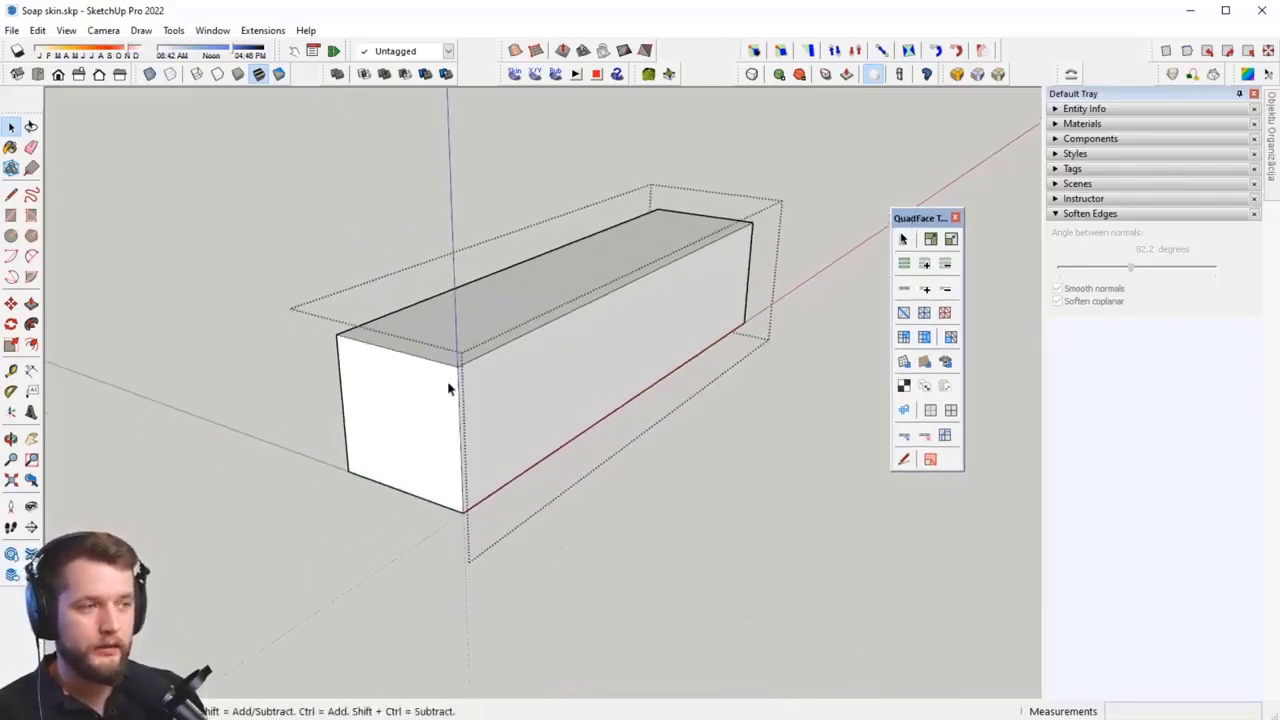
click(431, 361)
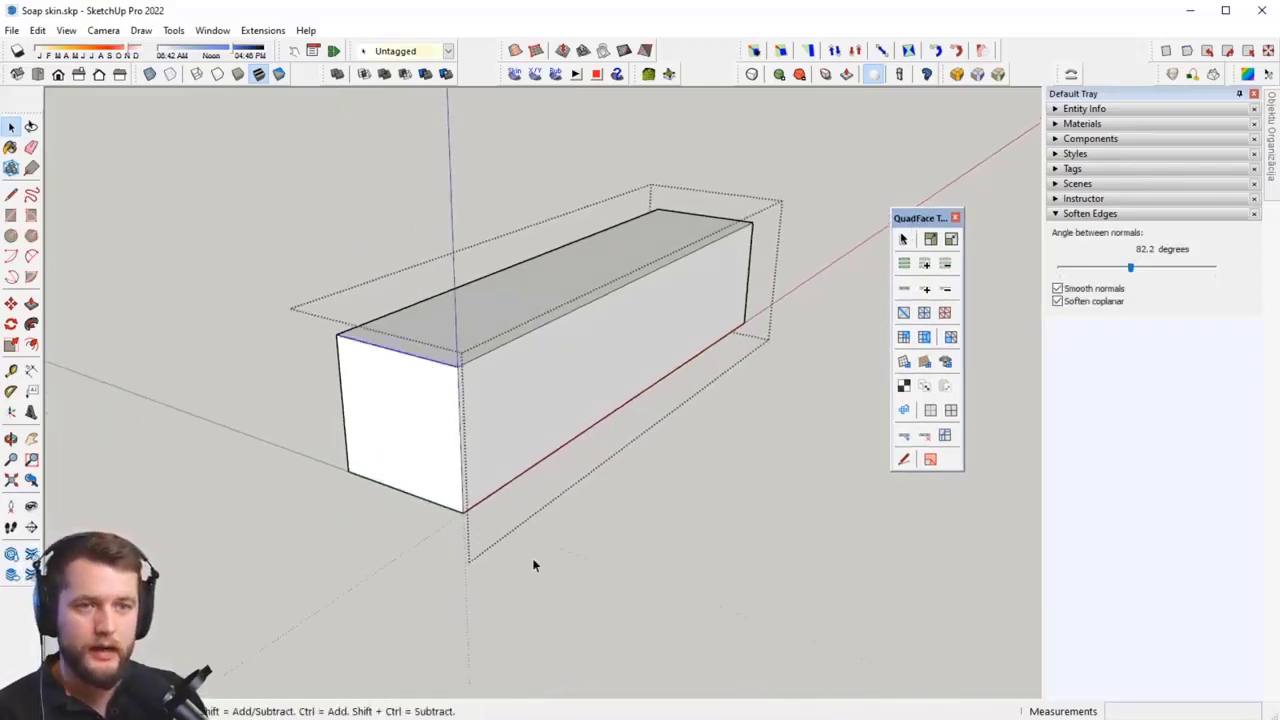
click(903, 440)
middle_drag(857, 443, 469, 374)
key(m)
click(474, 366)
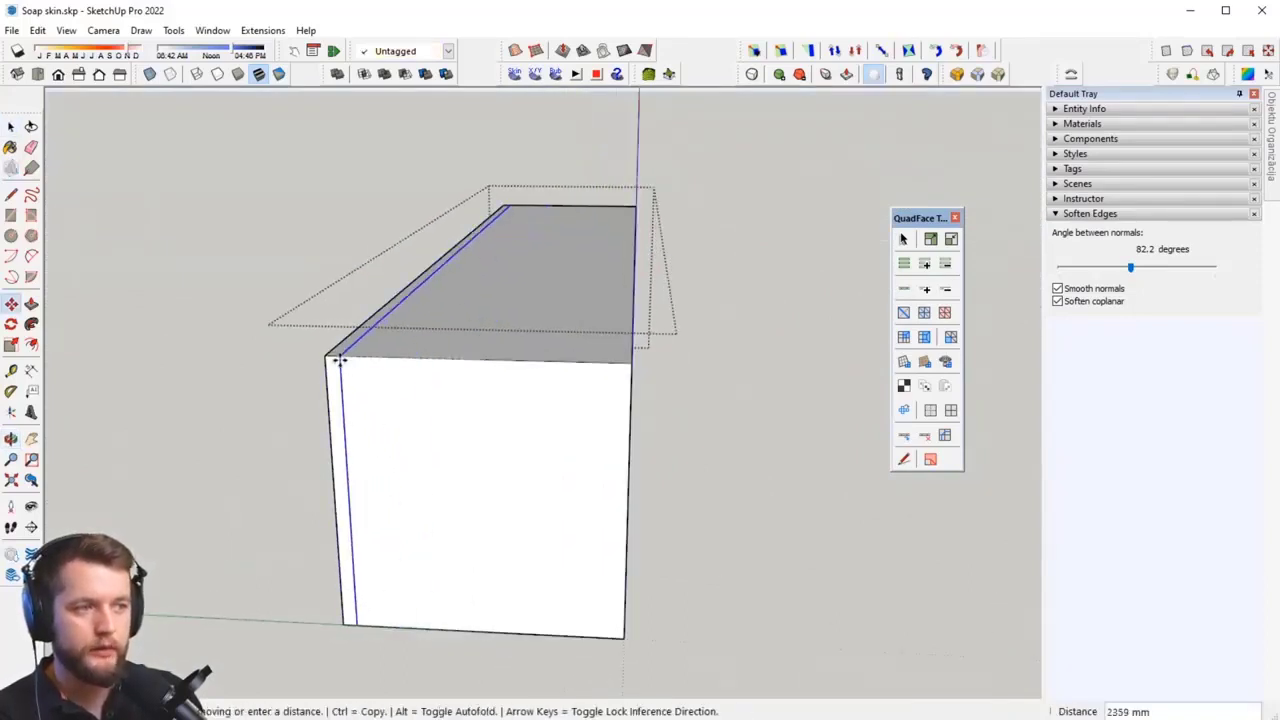
click(341, 361)
Step: Preview the subdivided form from several sides to check the added loop's effect, and return to the plain box
middle_drag(374, 400, 358, 290)
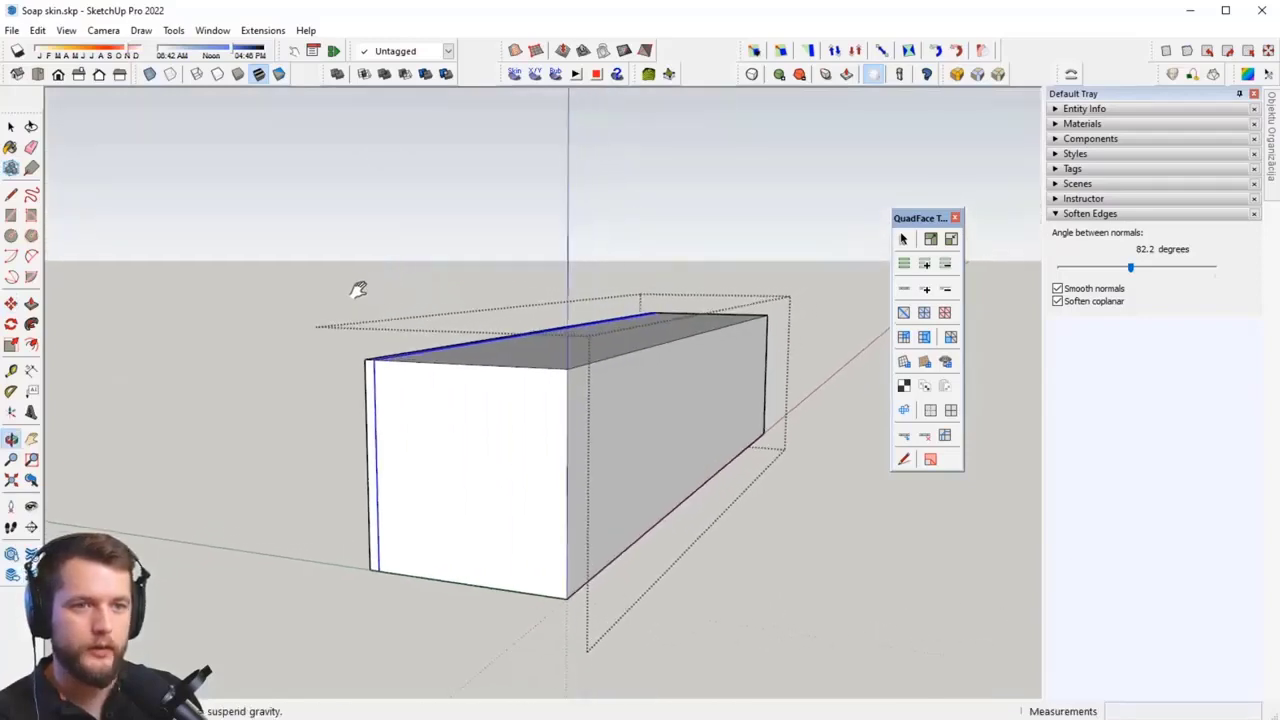
click(750, 81)
middle_drag(620, 300, 728, 300)
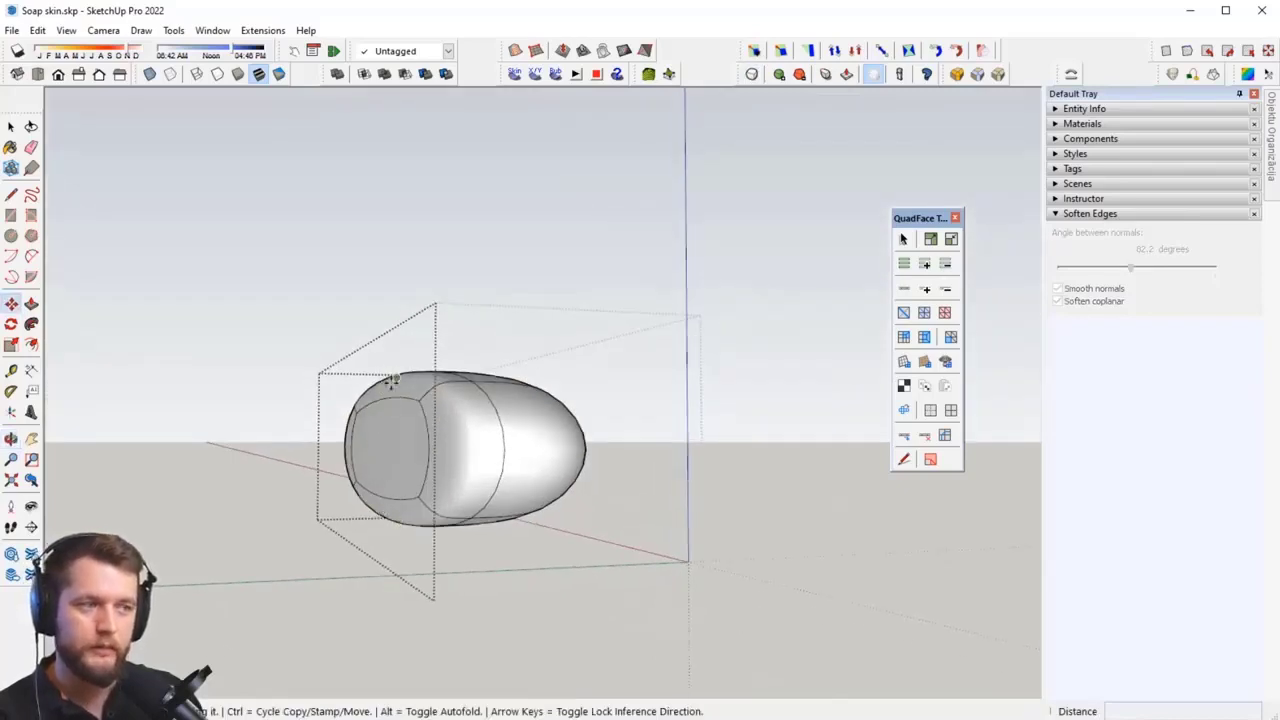
middle_drag(392, 378, 357, 488)
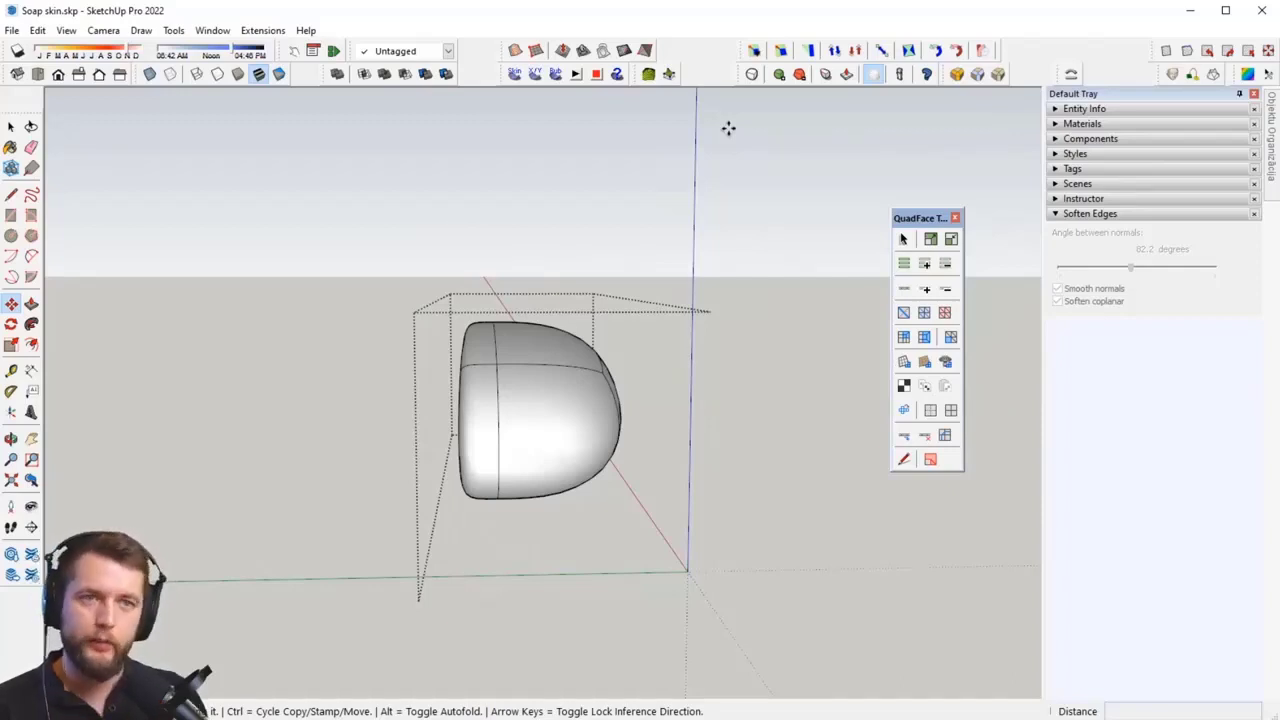
click(752, 74)
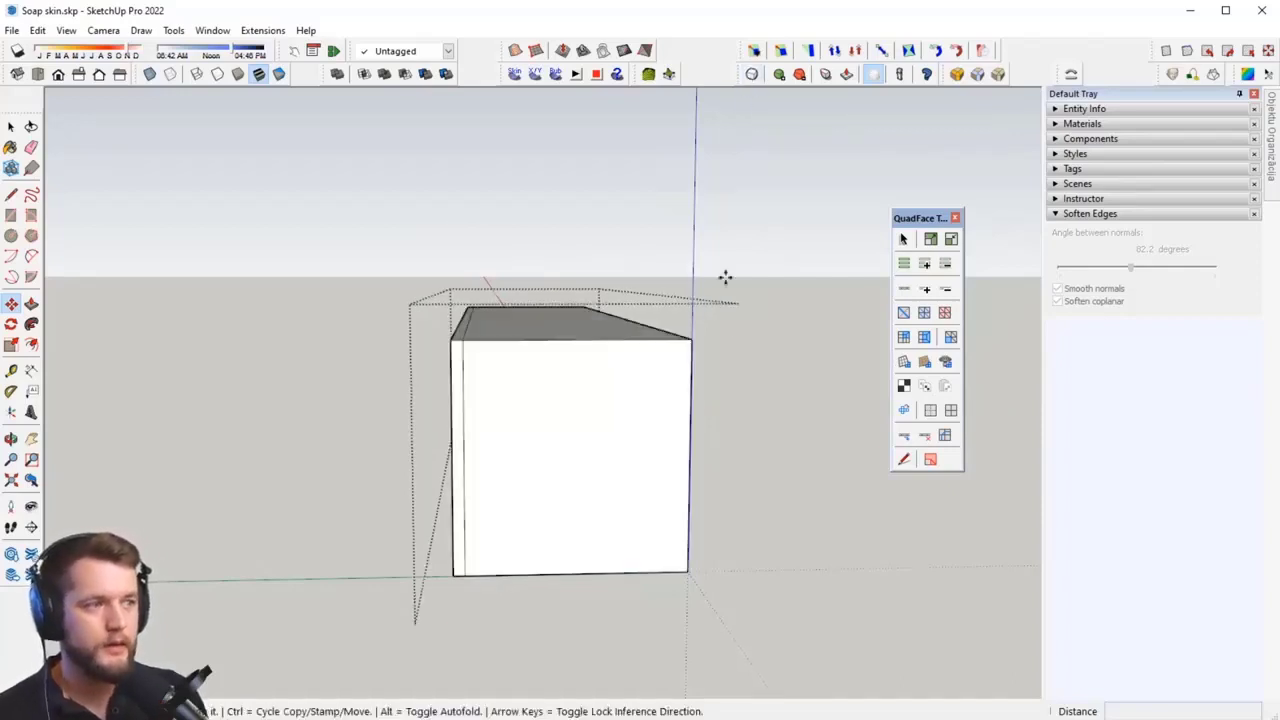
Step: Select all the bottom edges of the box and raise their sharpness with the SUbD Crease tool
middle_drag(726, 277, 620, 295)
scroll(575, 360, down, 2)
key(space)
middle_drag(690, 492, 682, 470)
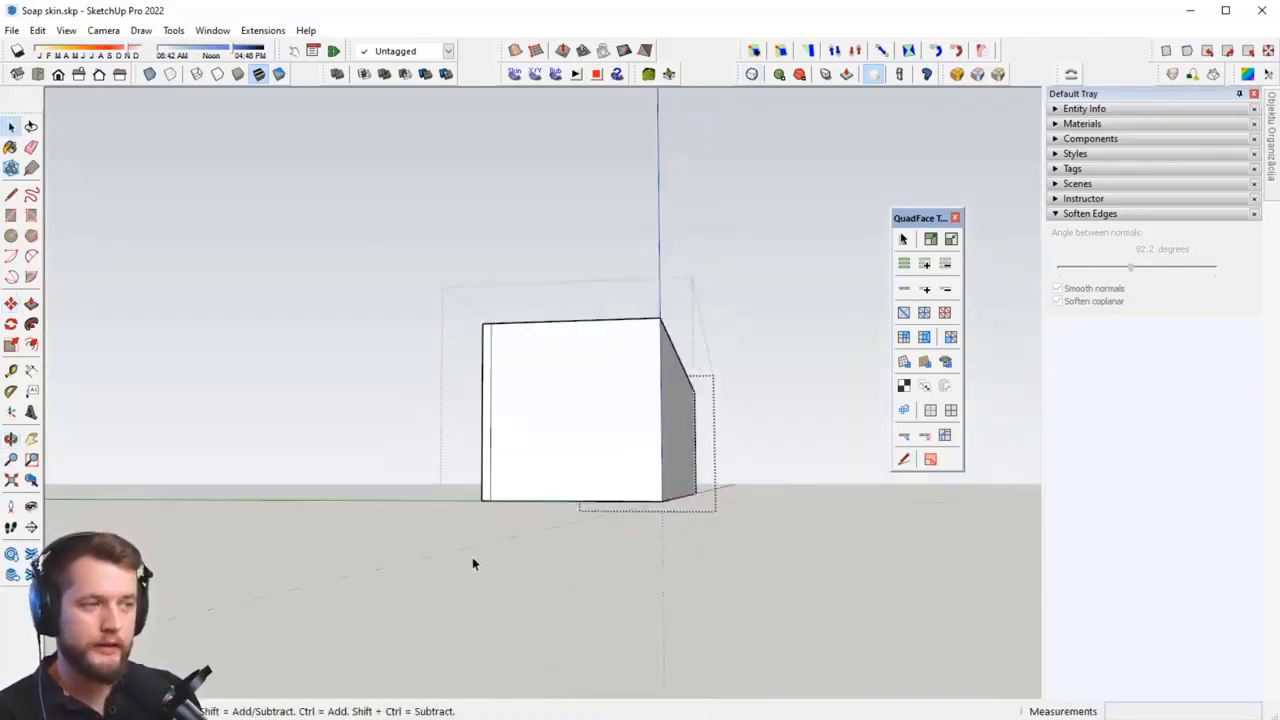
drag(392, 553, 725, 500)
middle_drag(660, 431, 887, 427)
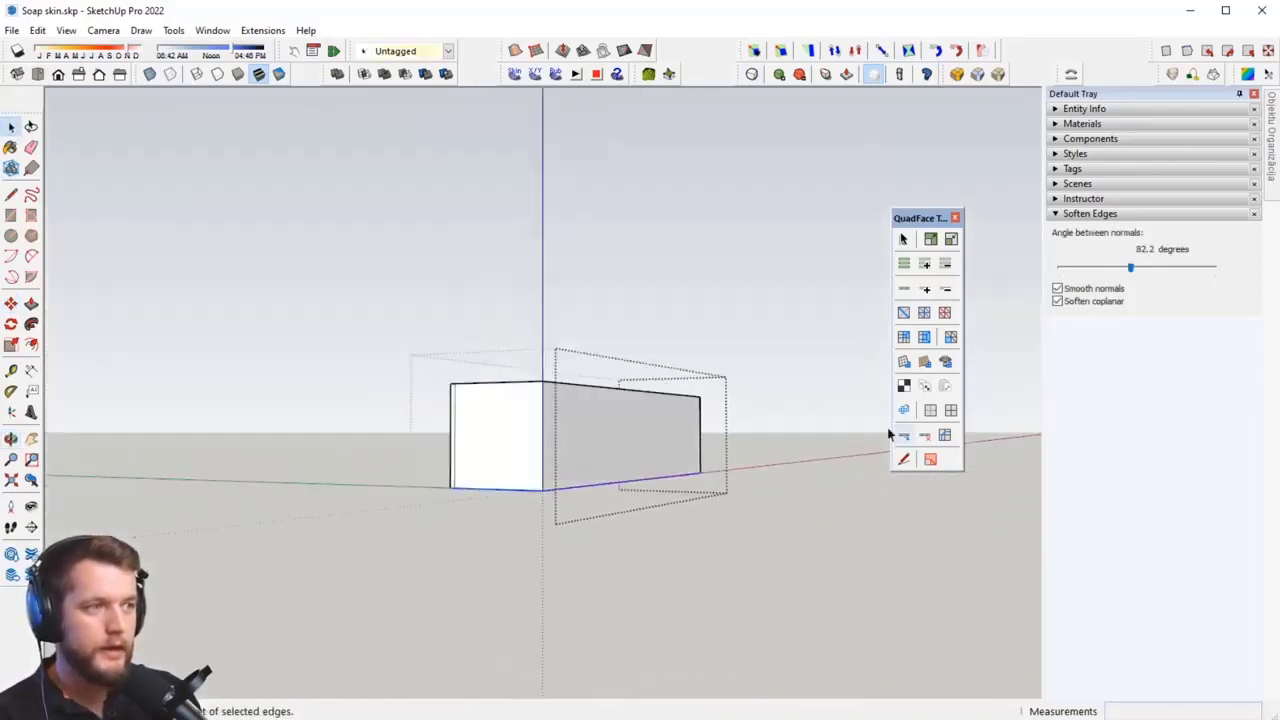
click(826, 76)
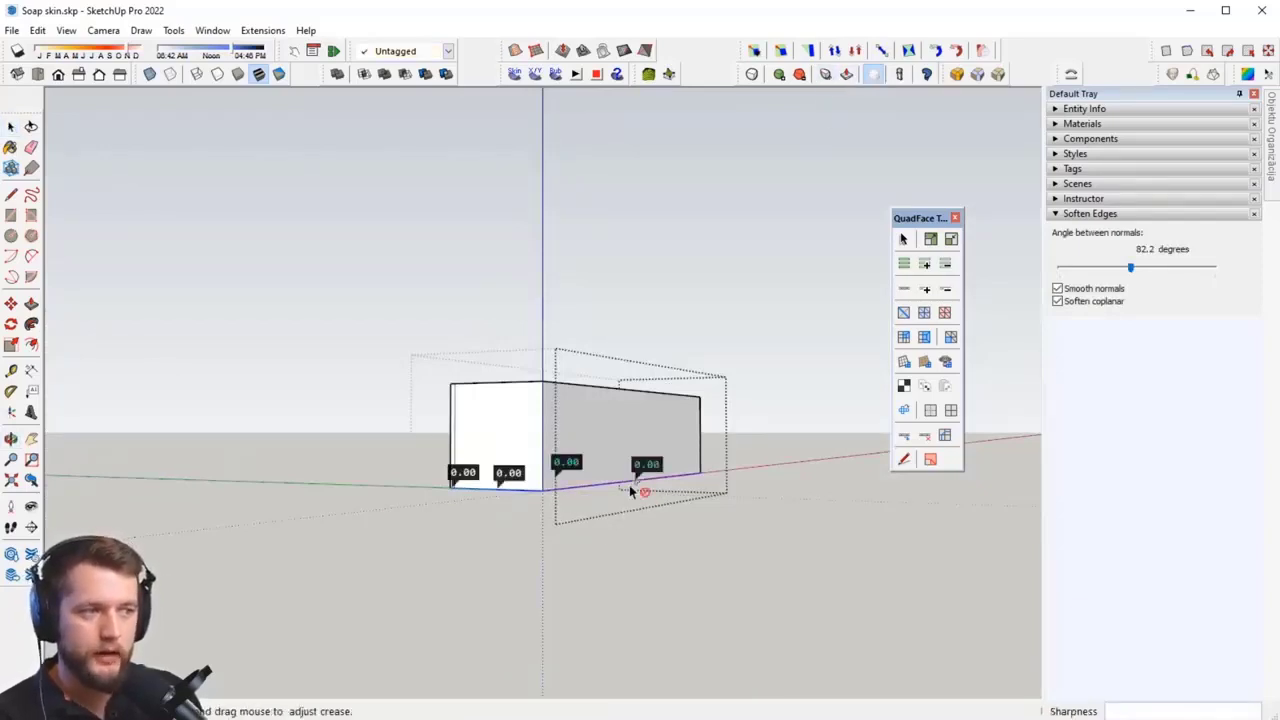
drag(646, 467, 686, 337)
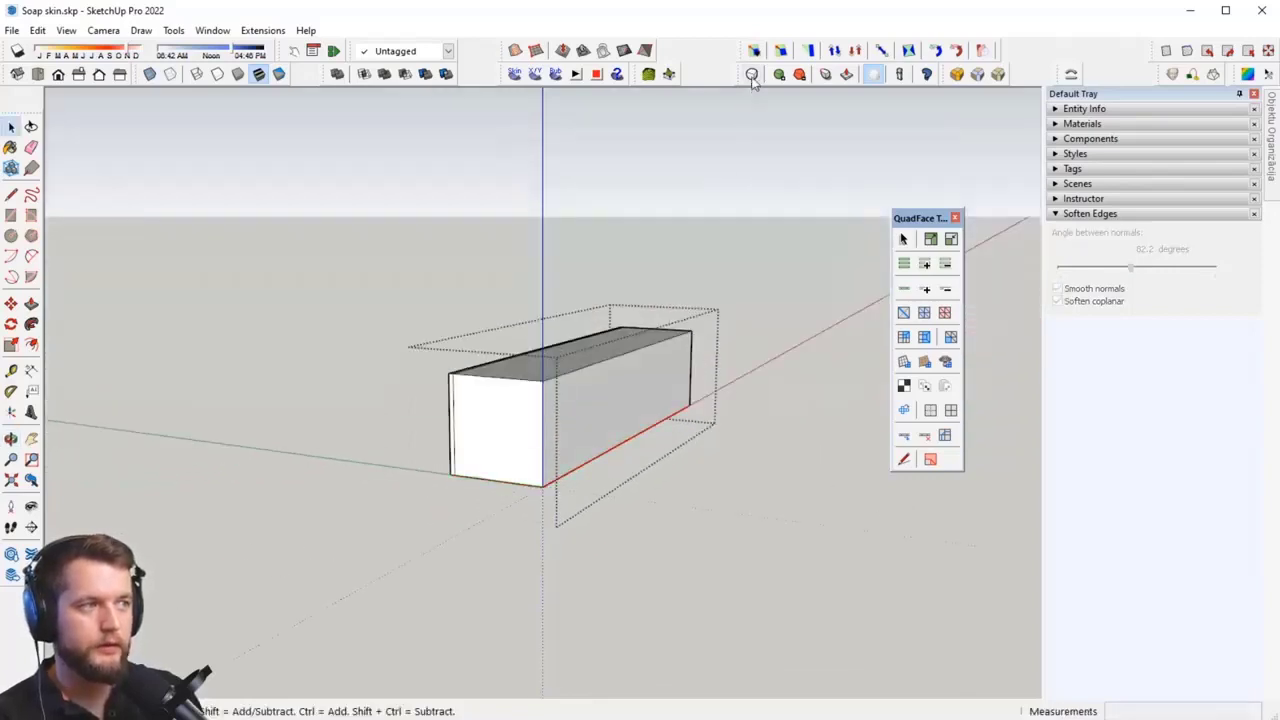
Step: Subdivide the box to examine its creased underside, and return to the unsubdivided mesh
click(751, 74)
middle_drag(700, 230, 656, 400)
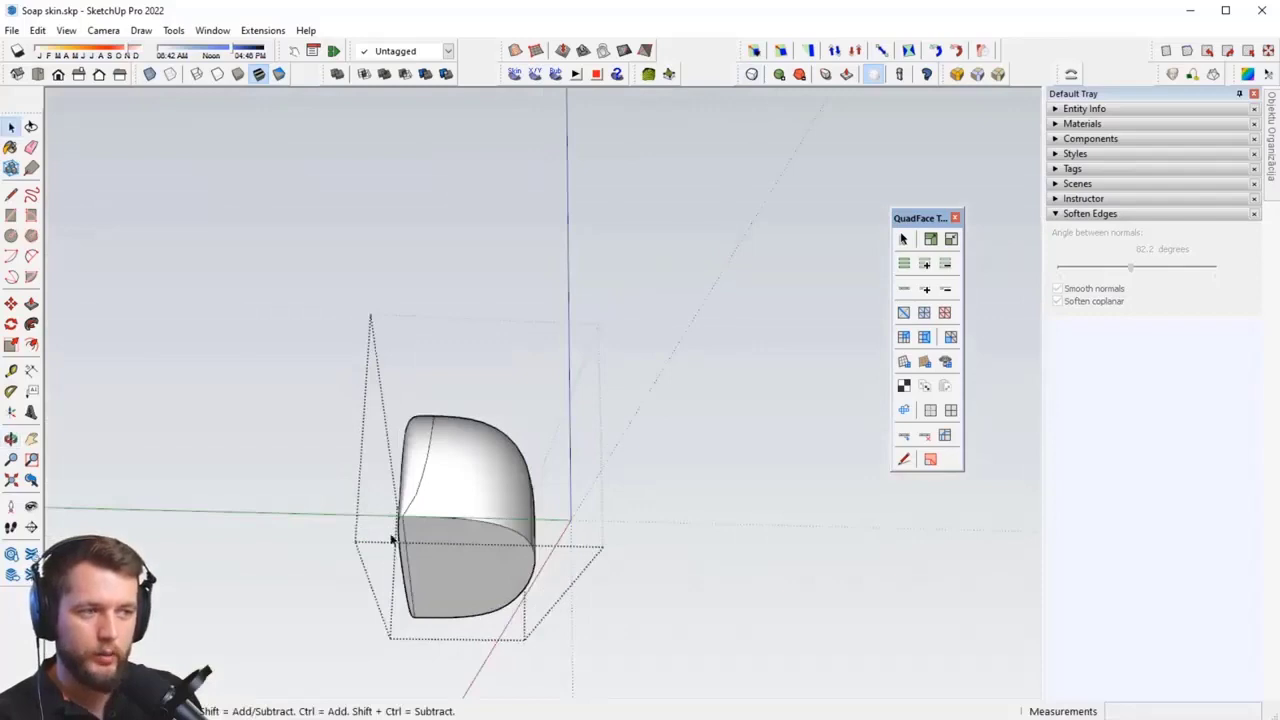
middle_drag(410, 607, 570, 570)
click(751, 74)
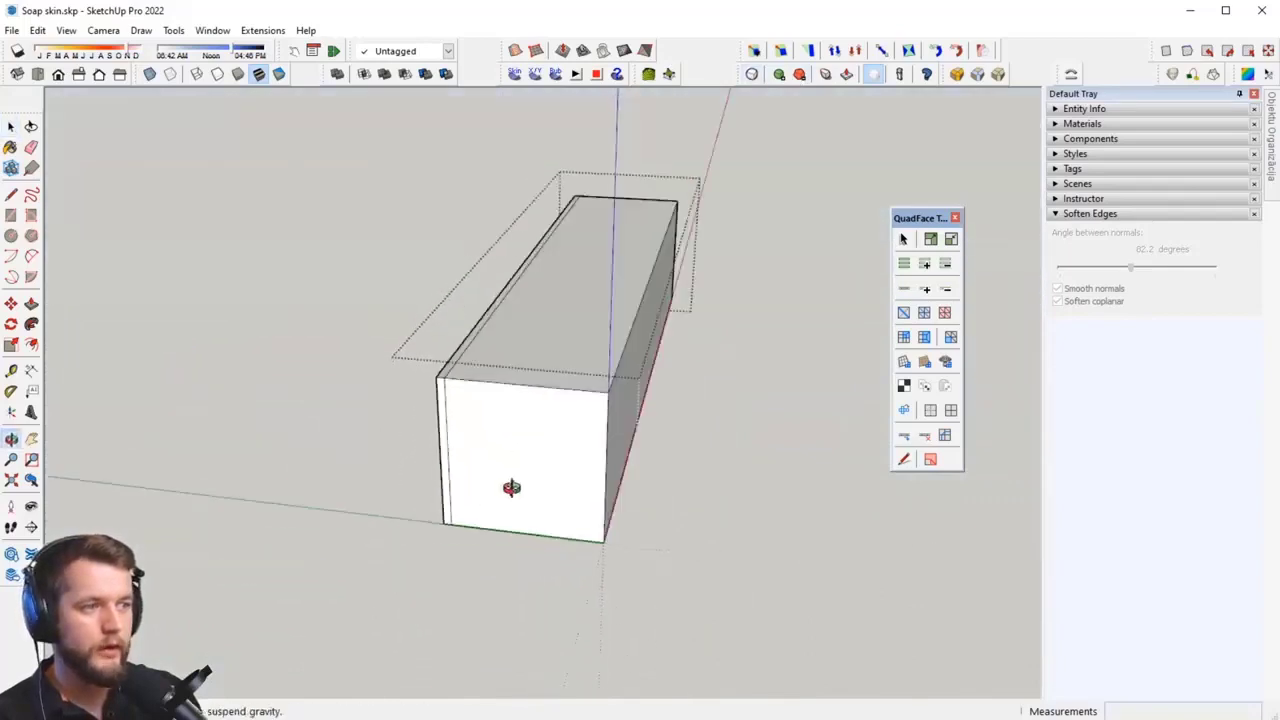
Step: Insert an edge loop around the middle of the box's length, using its long top edge
middle_drag(509, 489, 549, 440)
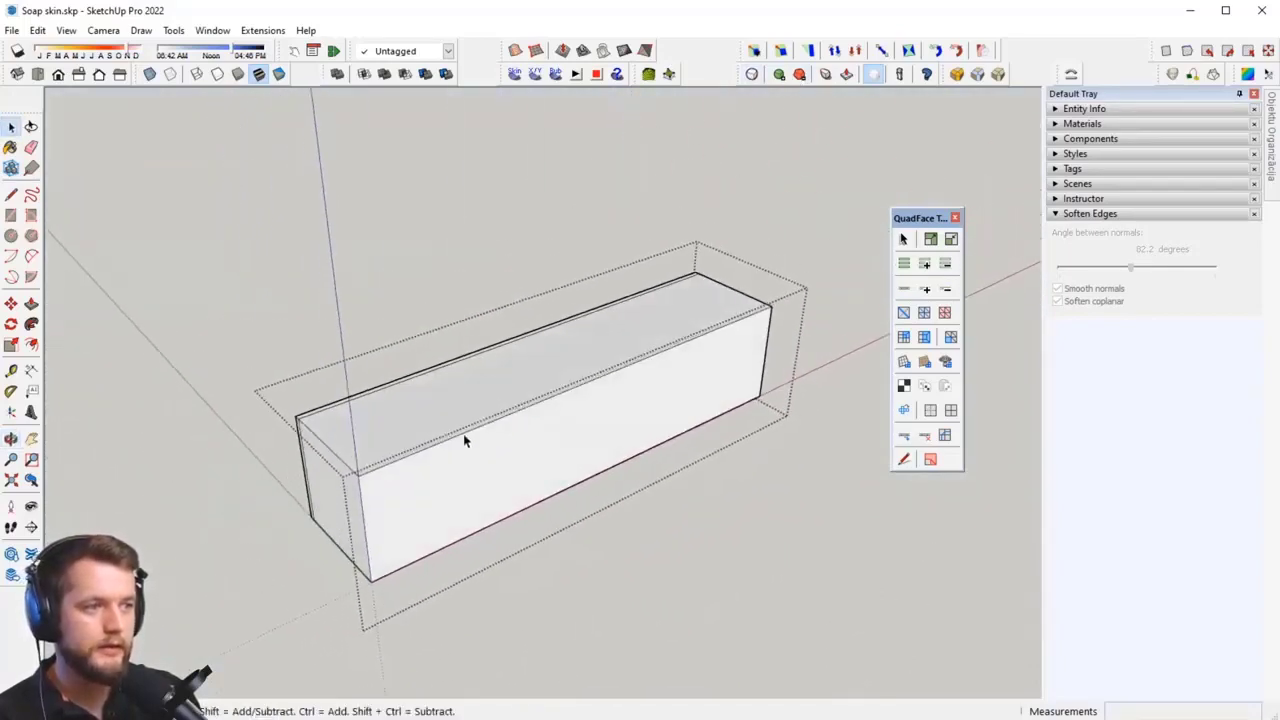
click(486, 423)
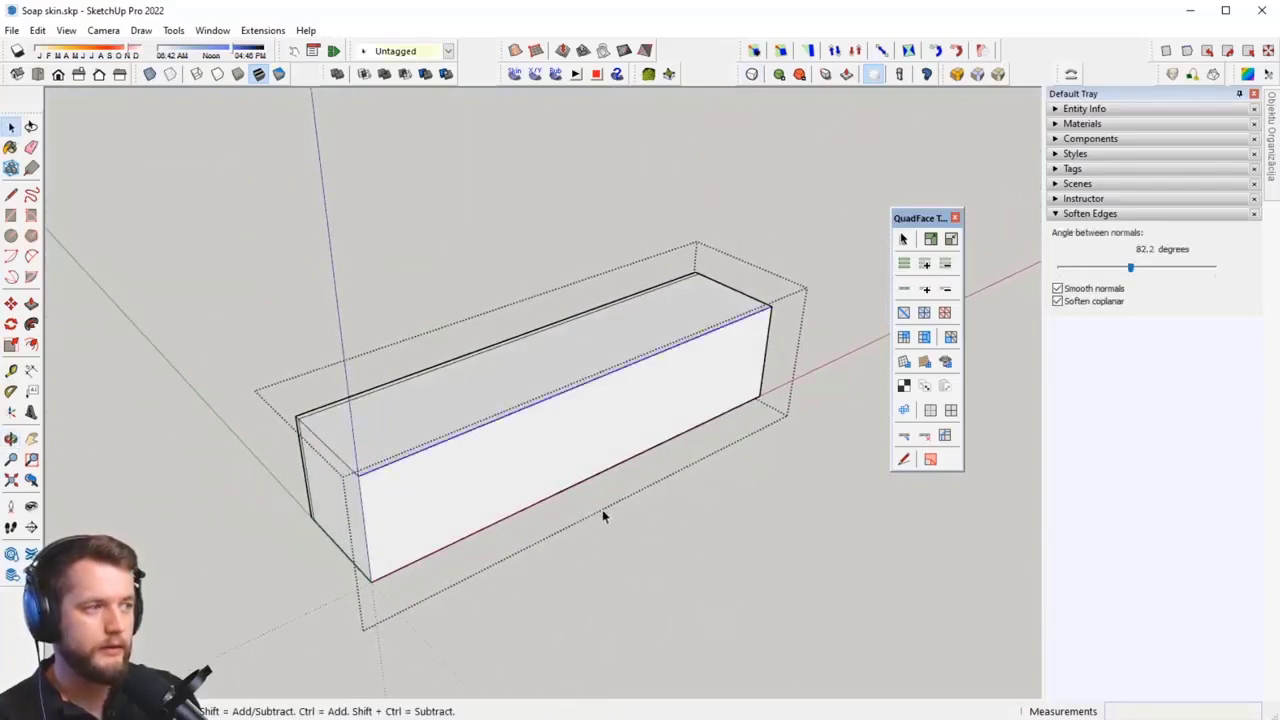
click(906, 443)
middle_drag(906, 443, 571, 466)
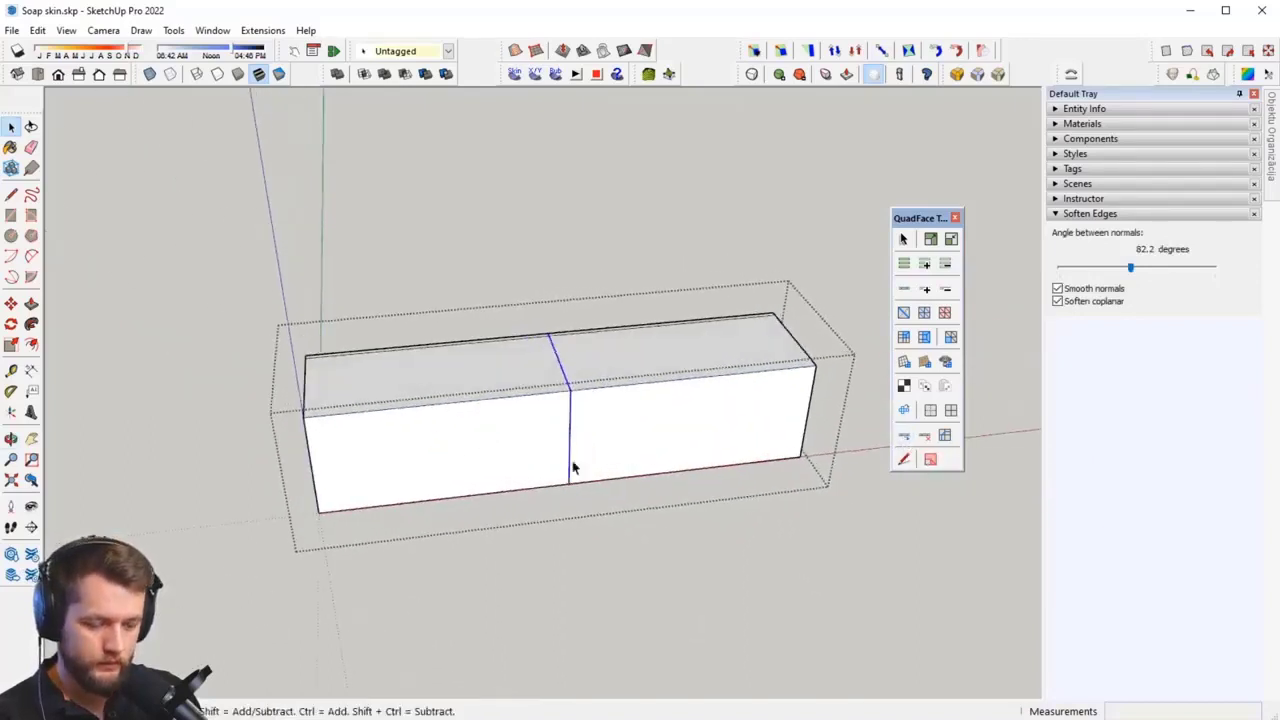
Step: Insert an additional edge loop through the middle of each half of the box, dividing its length into four sections
click(482, 406)
click(904, 436)
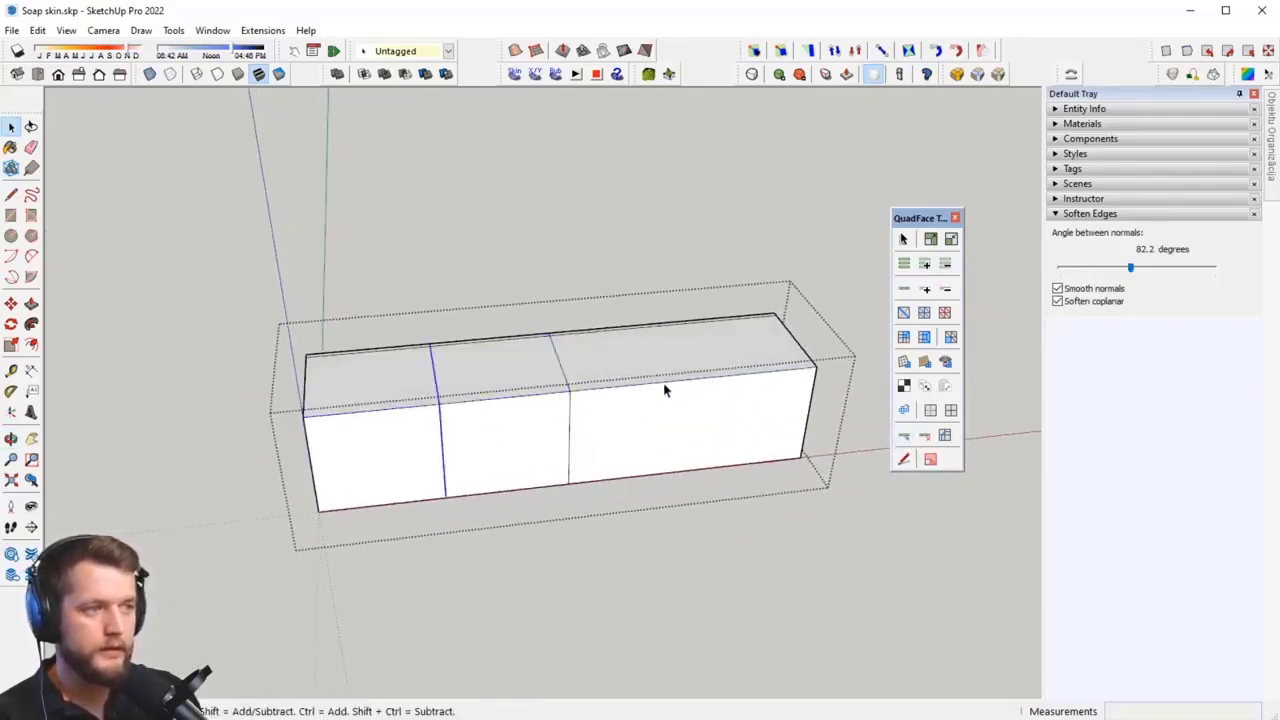
click(665, 390)
click(904, 436)
middle_drag(904, 436, 665, 347)
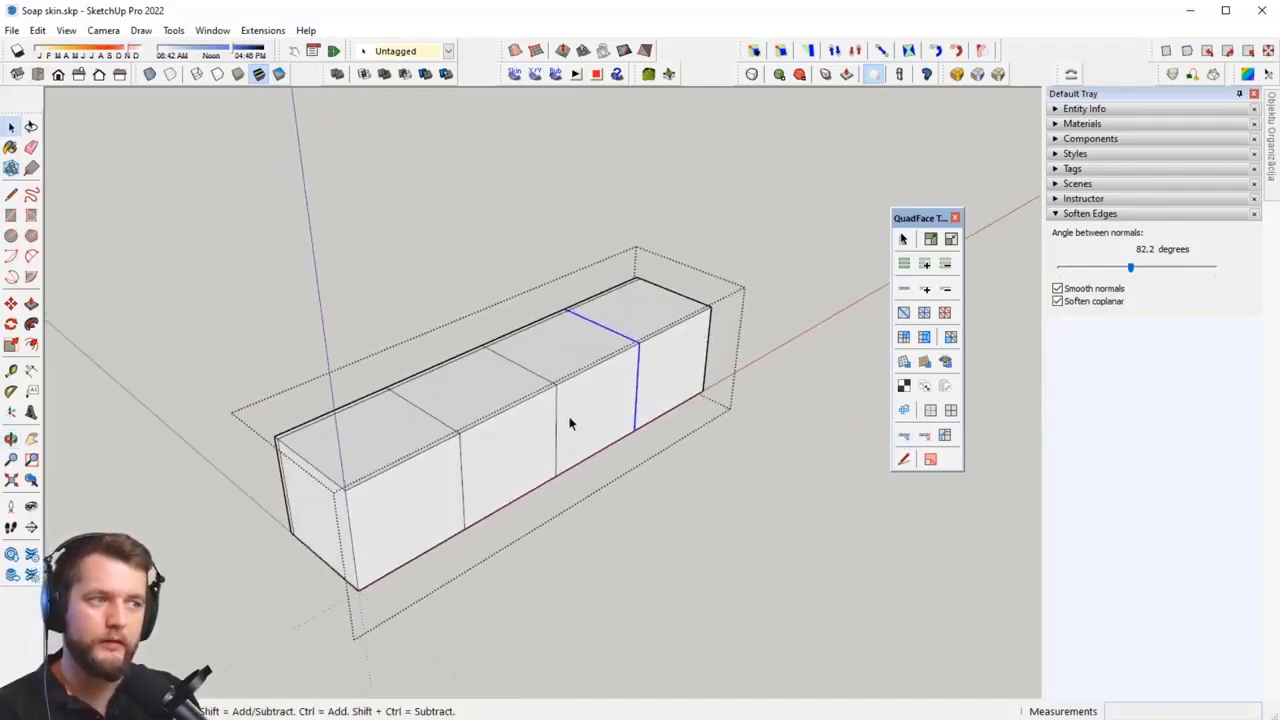
middle_drag(570, 424, 514, 371)
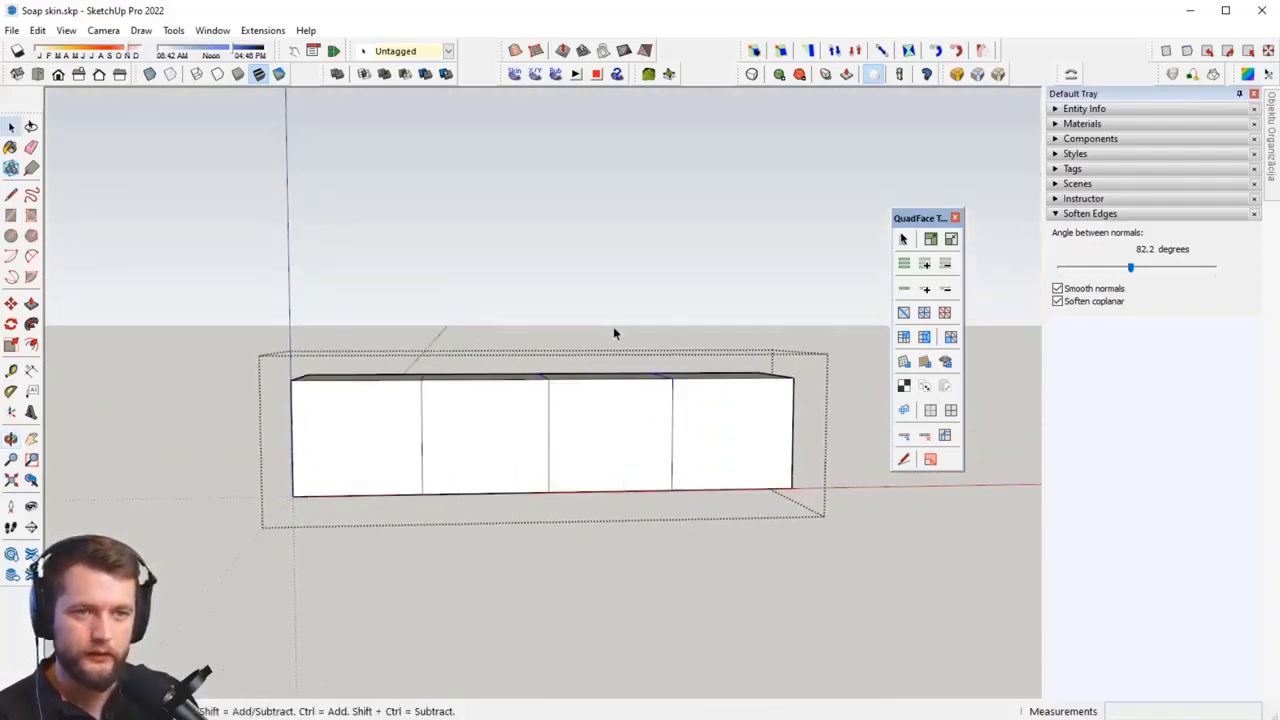
middle_drag(614, 331, 654, 403)
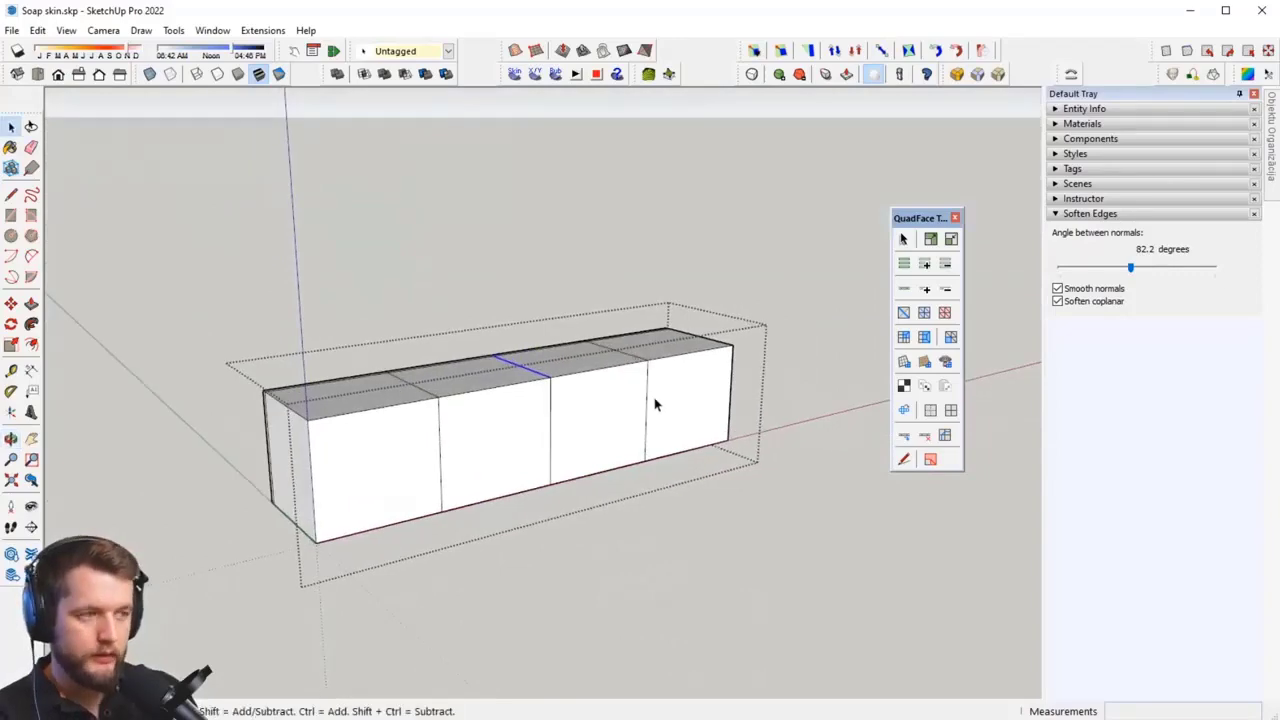
Step: Select the two middle top faces of the box and move them down about 2460 mm along the blue axis
key(m)
middle_drag(546, 368, 587, 393)
key(space)
click(490, 374)
ctrl+click(585, 385)
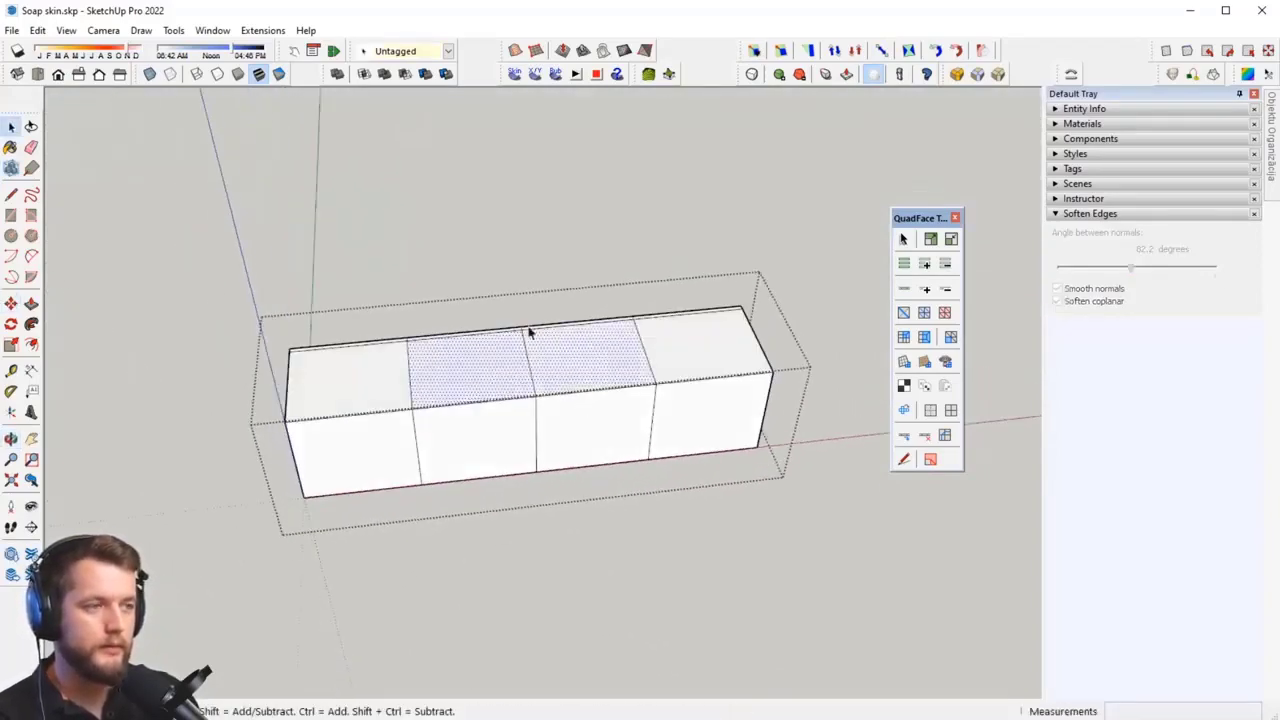
scroll(529, 334, up, 6)
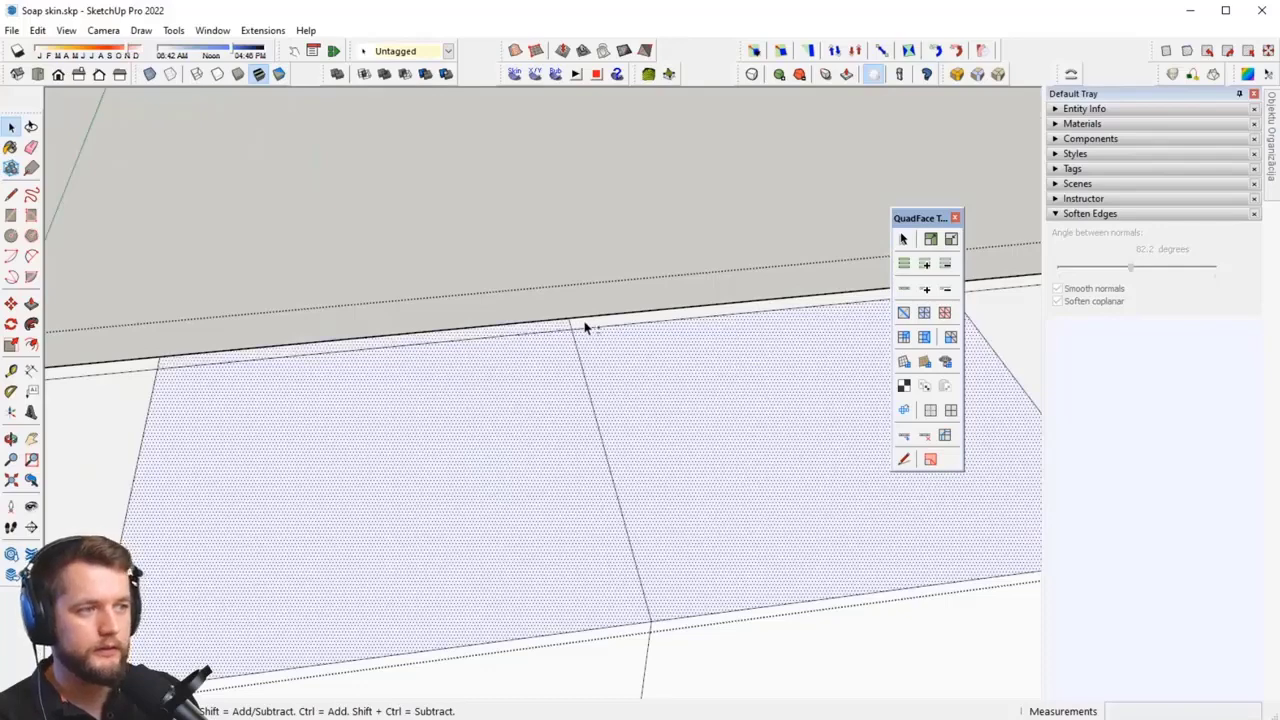
scroll(586, 328, down, 6)
middle_drag(566, 349, 609, 340)
key(m)
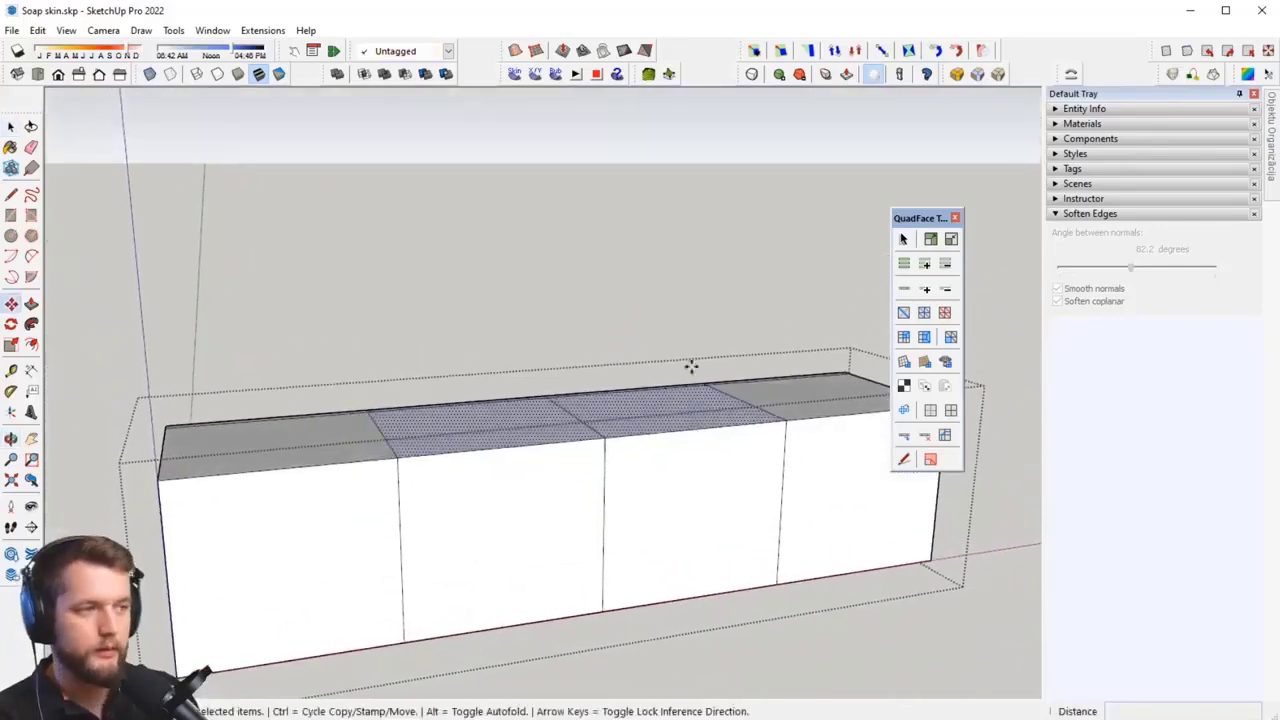
click(654, 449)
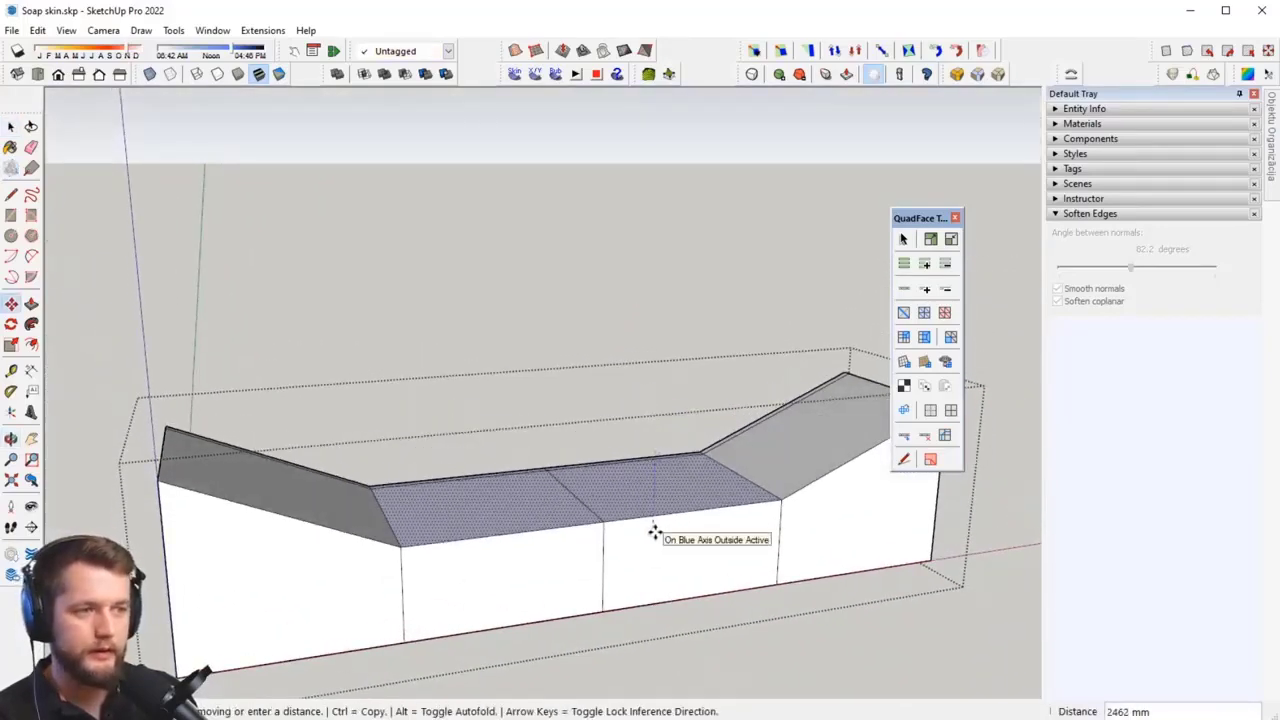
click(652, 536)
key(space)
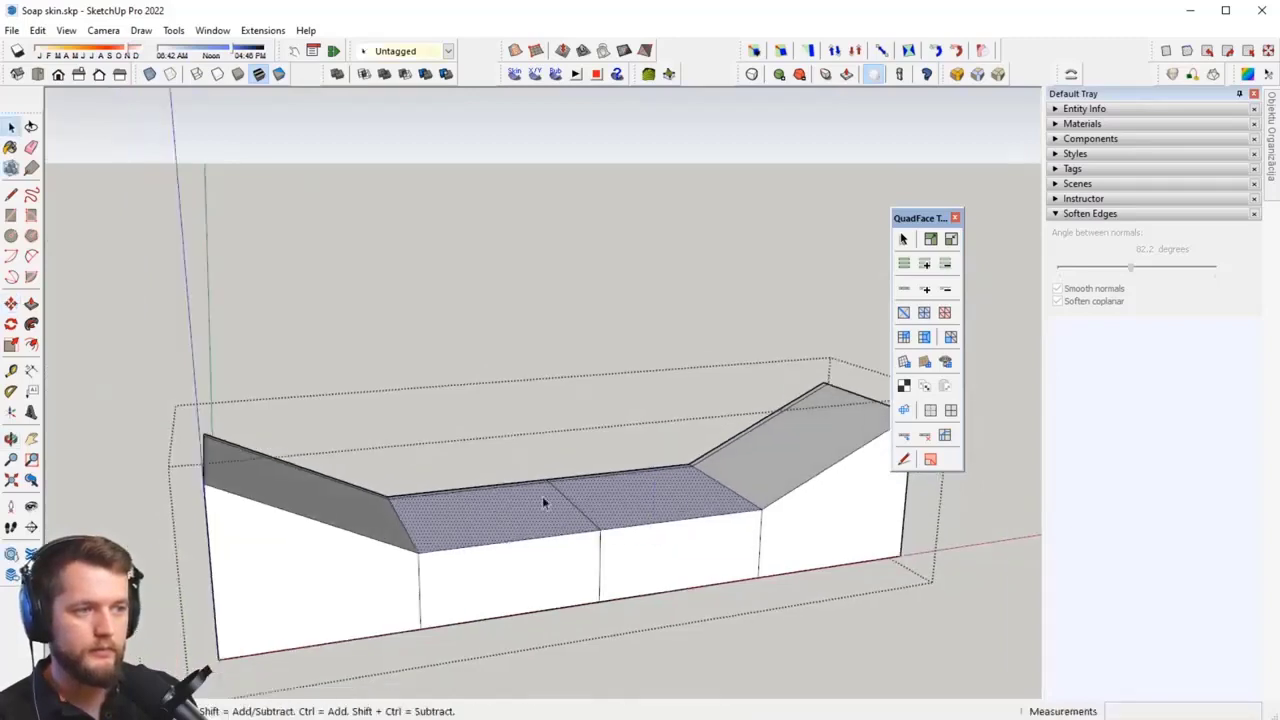
Step: Leave the box group, subdivide it to examine the smooth saddle shape, and return to the unsubdivided mesh
middle_drag(543, 500, 751, 478)
click(750, 478)
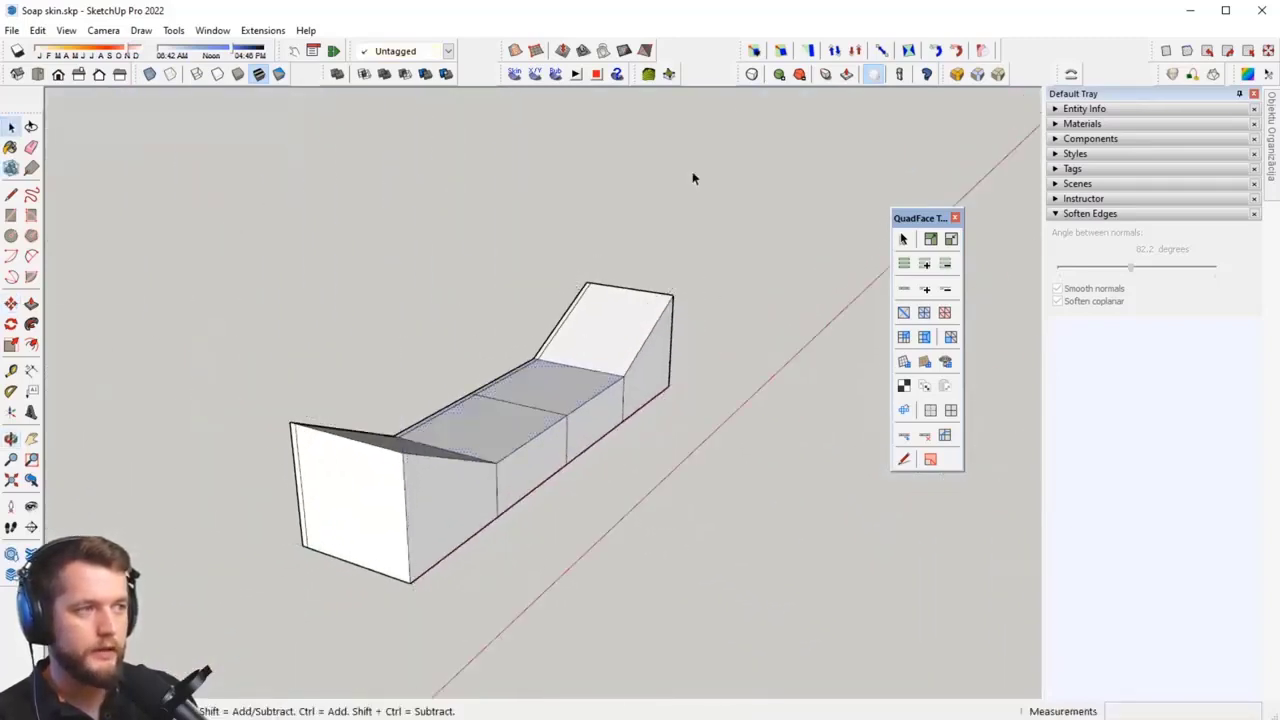
click(573, 366)
click(752, 75)
middle_drag(446, 361, 604, 138)
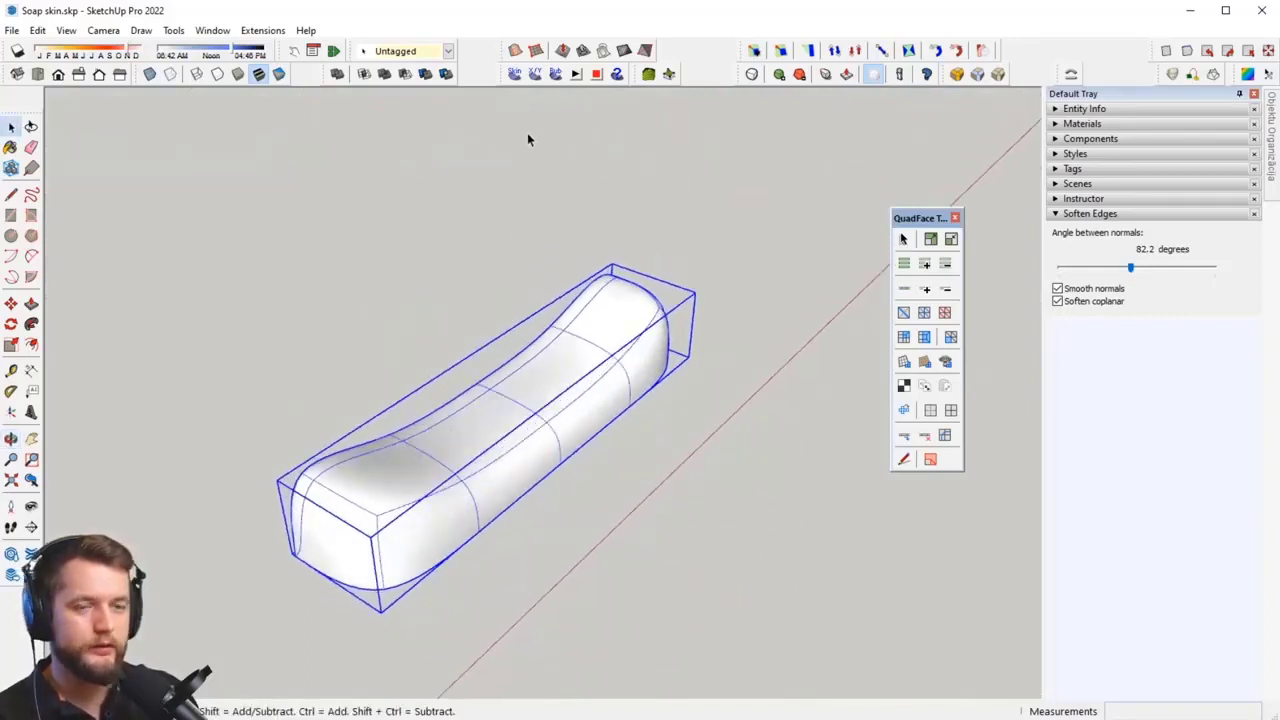
click(514, 75)
click(698, 402)
click(598, 398)
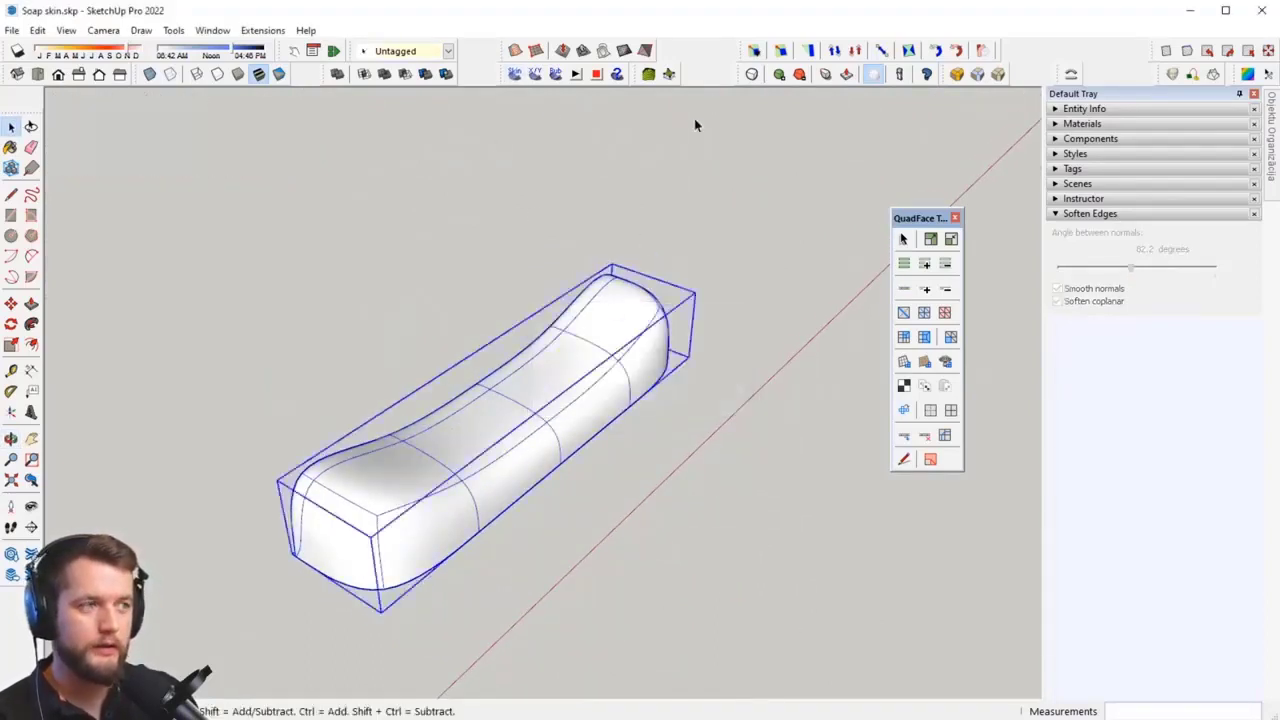
click(754, 76)
middle_drag(782, 372, 749, 354)
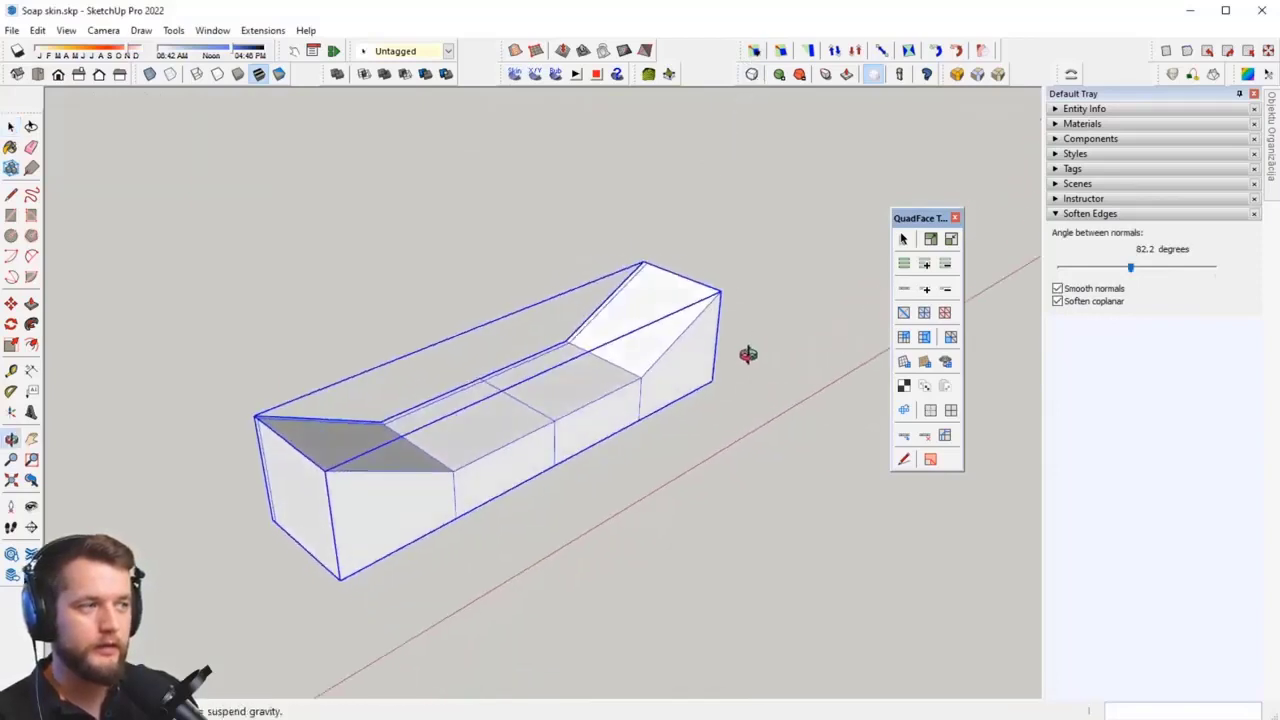
Step: View the selected box's subdivision settings in SUbD Entity Info, and close the window
click(899, 77)
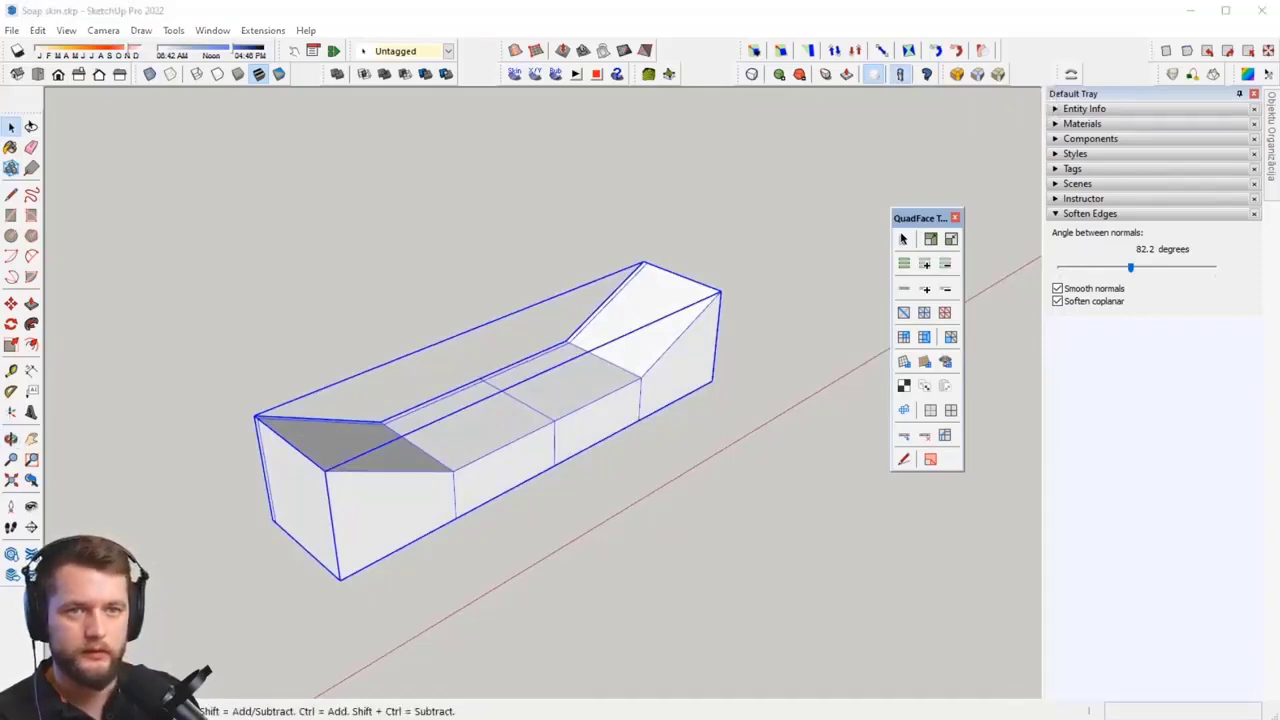
drag(270, 96, 496, 118)
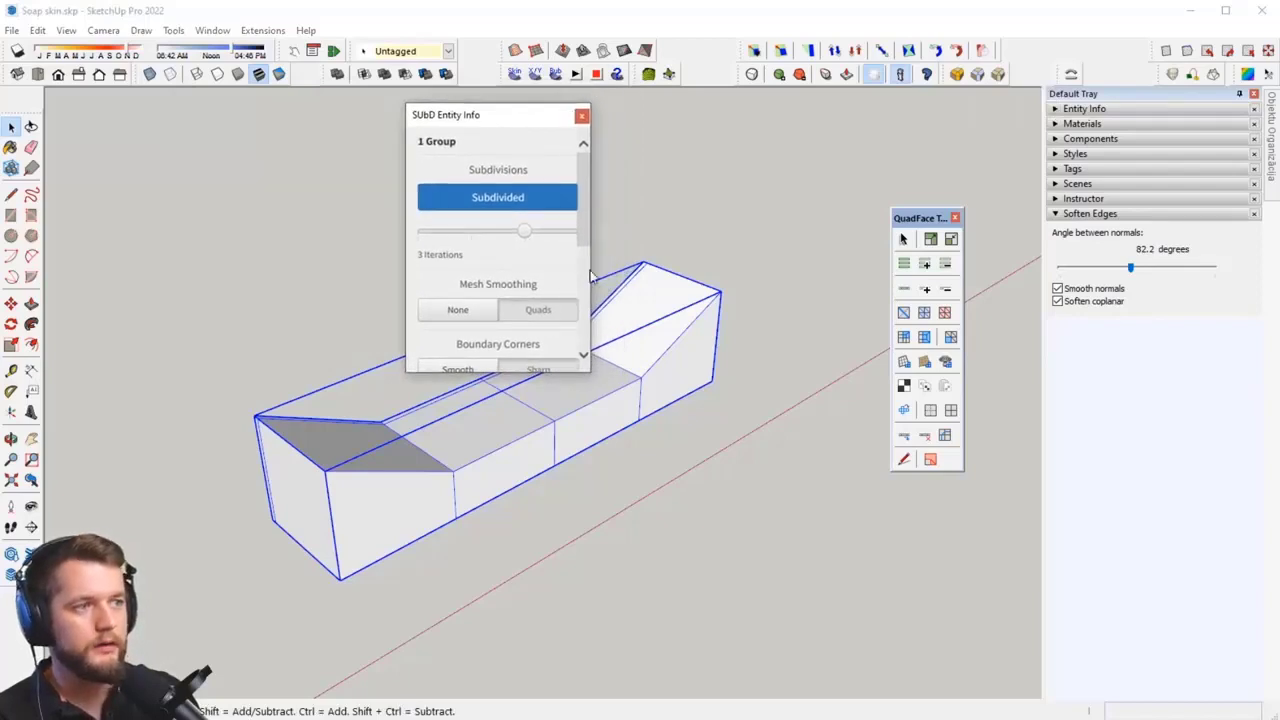
click(581, 115)
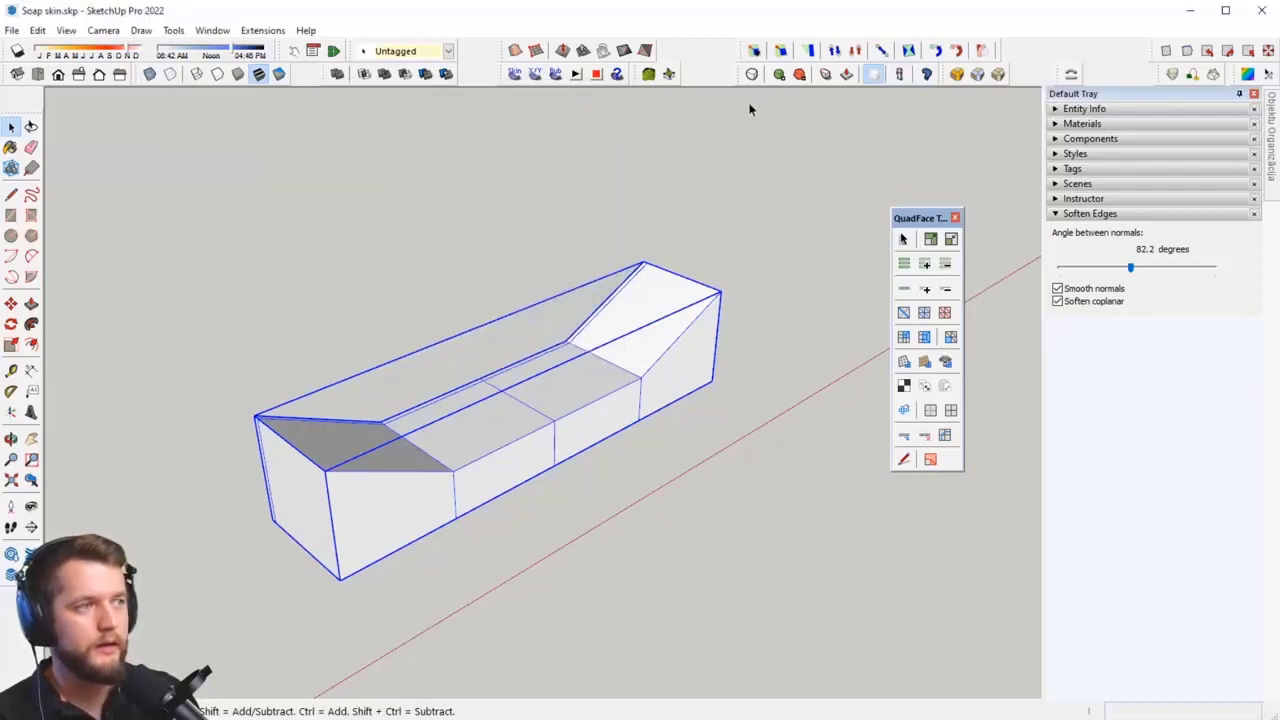
Step: Review the Subdividing and Quads pages of the SUbD Getting Started guide, and close it
click(926, 76)
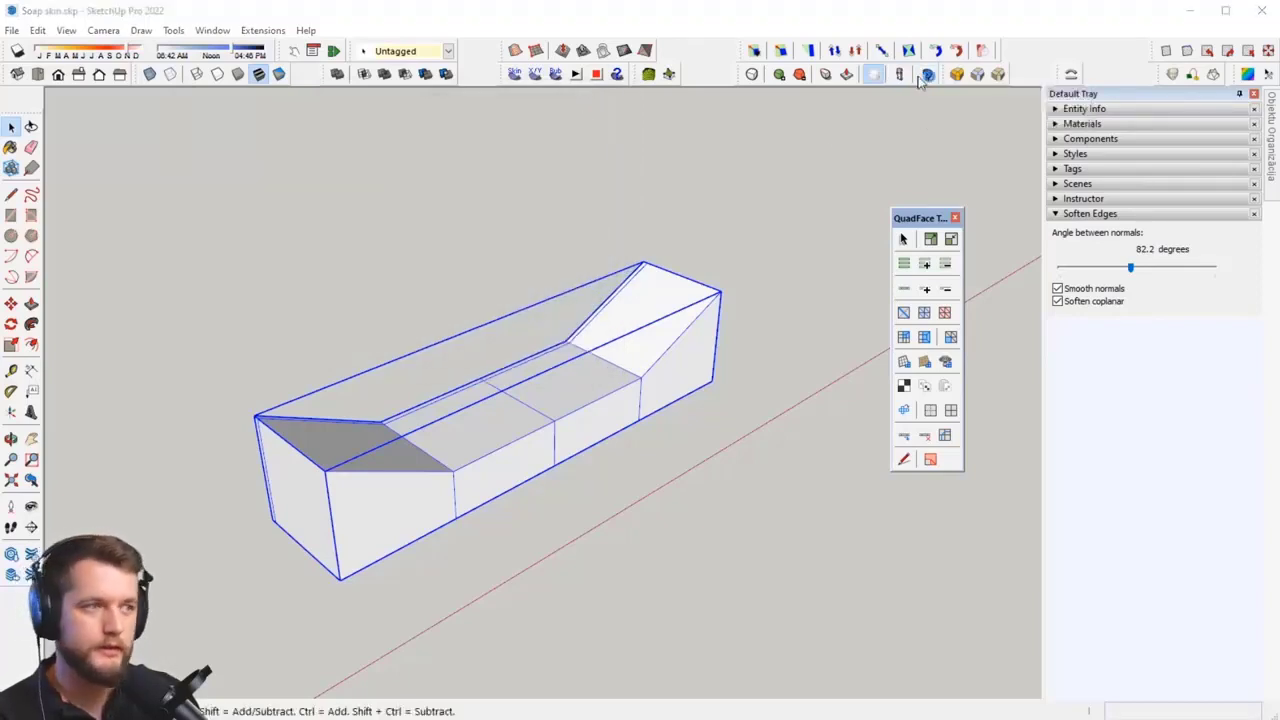
drag(385, 144, 614, 125)
drag(706, 491, 737, 690)
scroll(669, 514, down, 4)
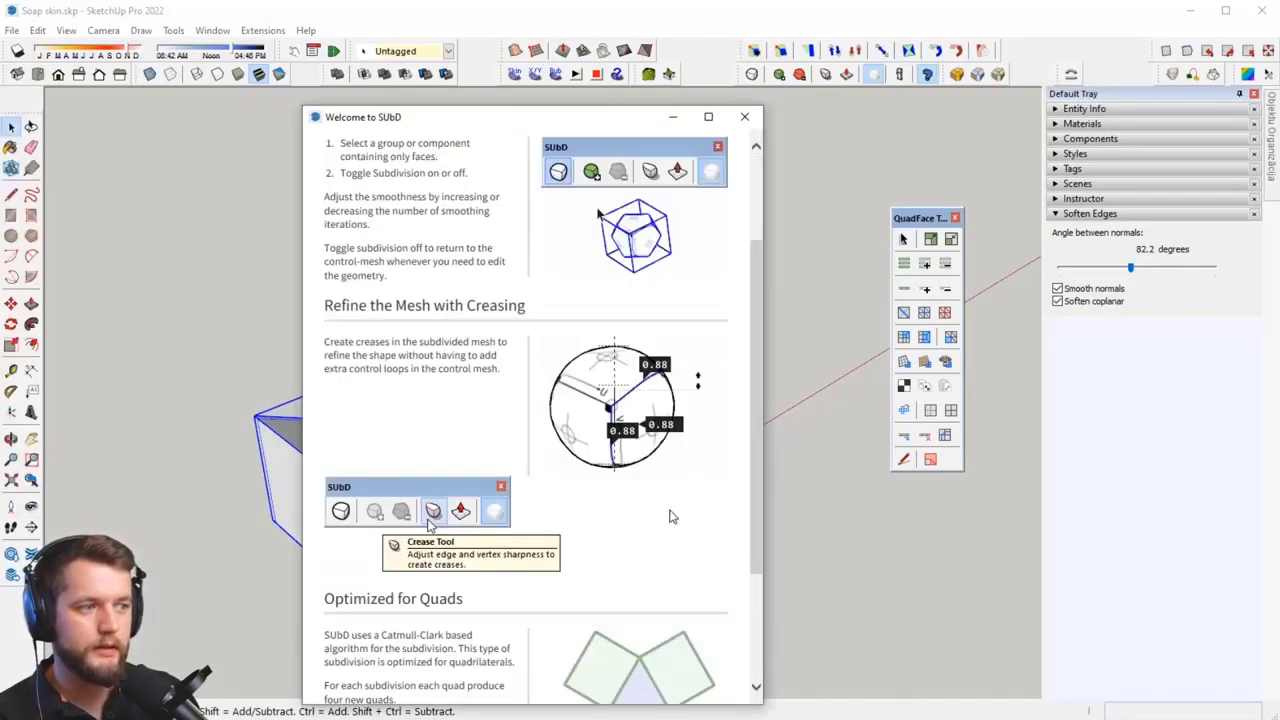
scroll(550, 380, up, 4)
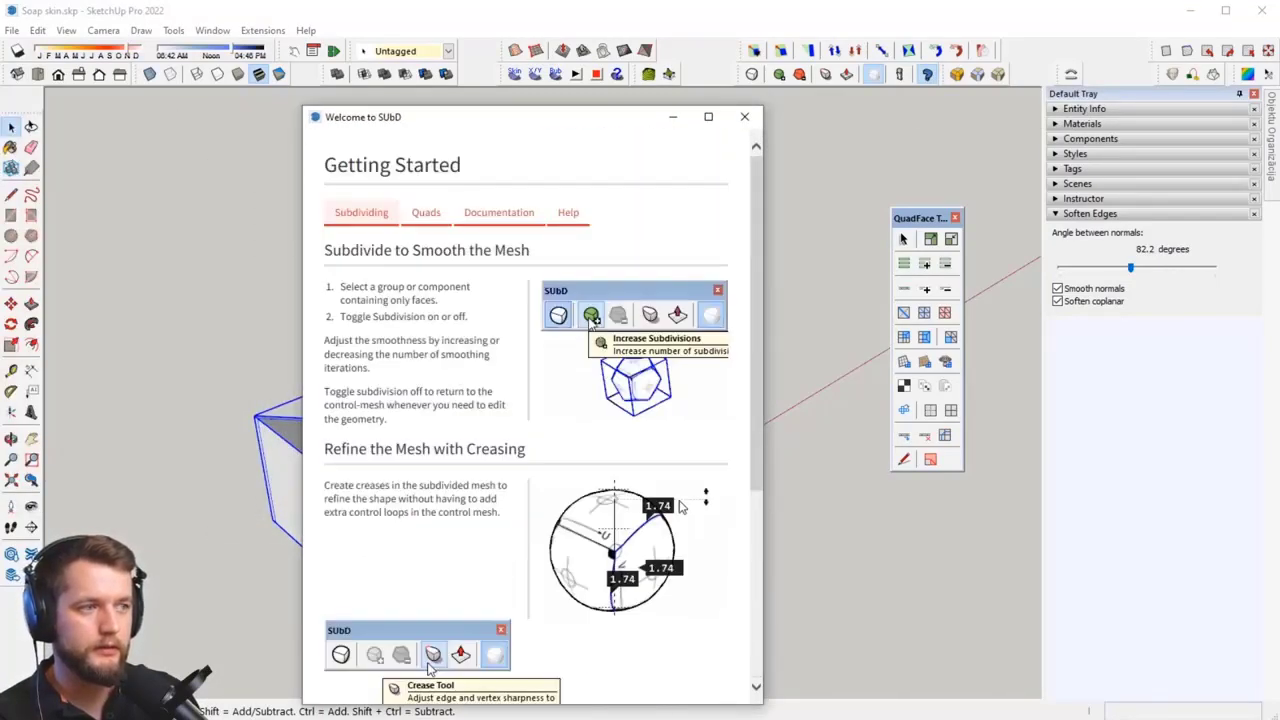
click(502, 214)
click(416, 220)
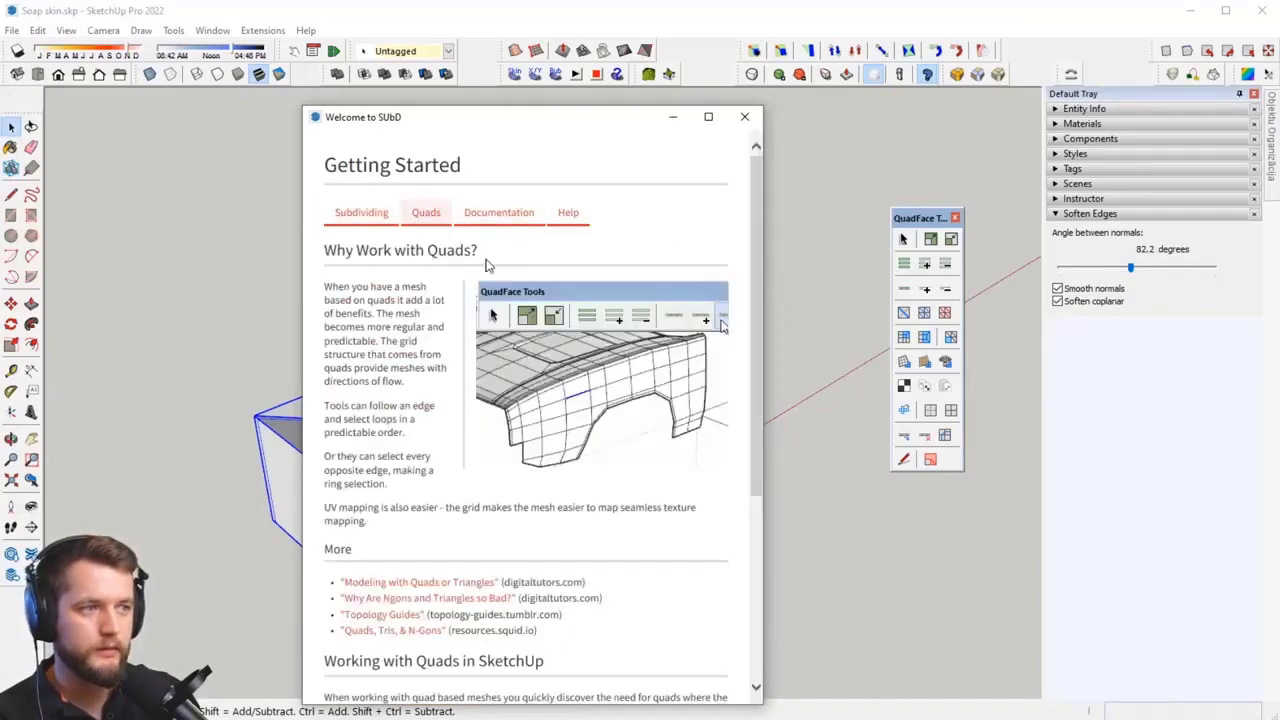
scroll(437, 457, down, 6)
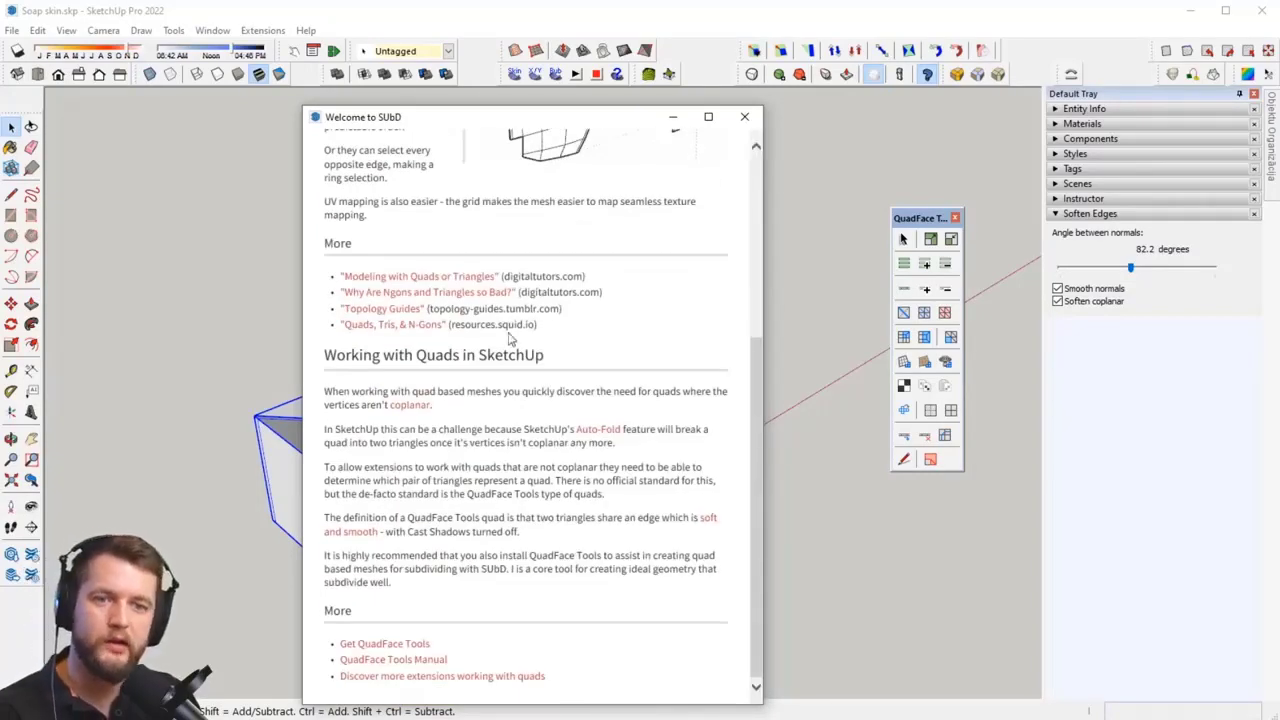
scroll(522, 372, up, 5)
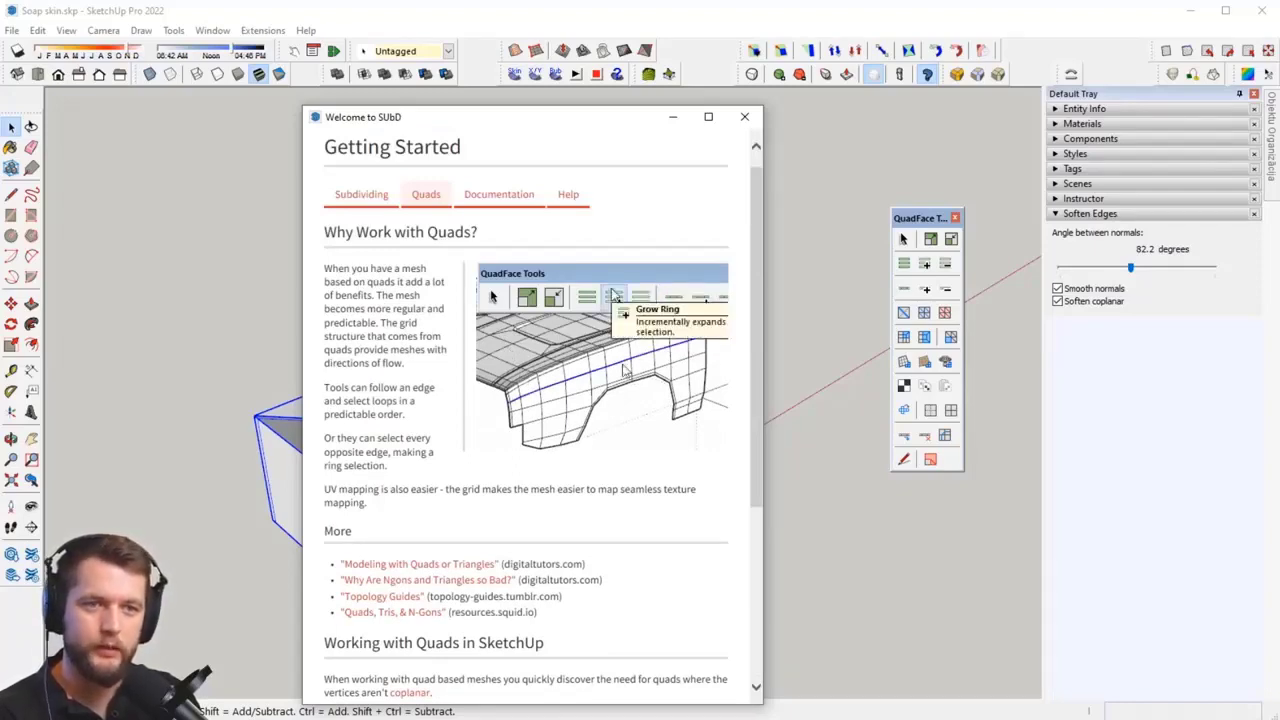
scroll(596, 444, down, 5)
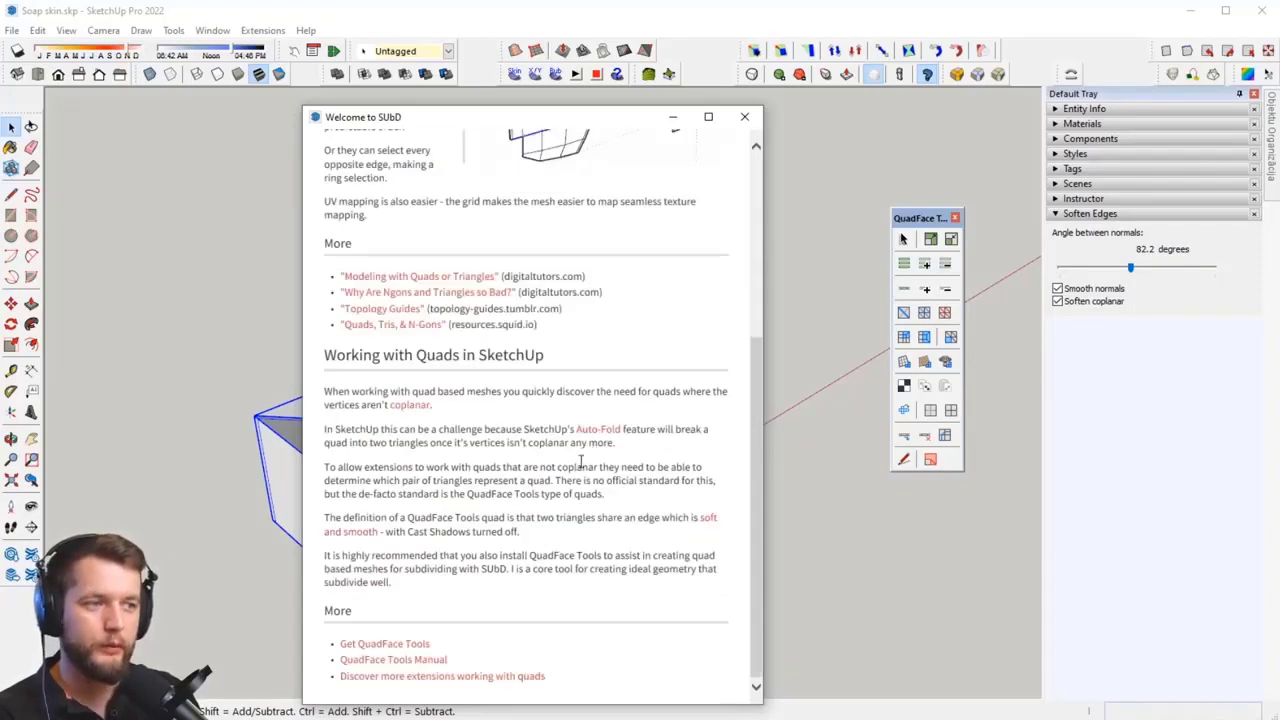
click(744, 116)
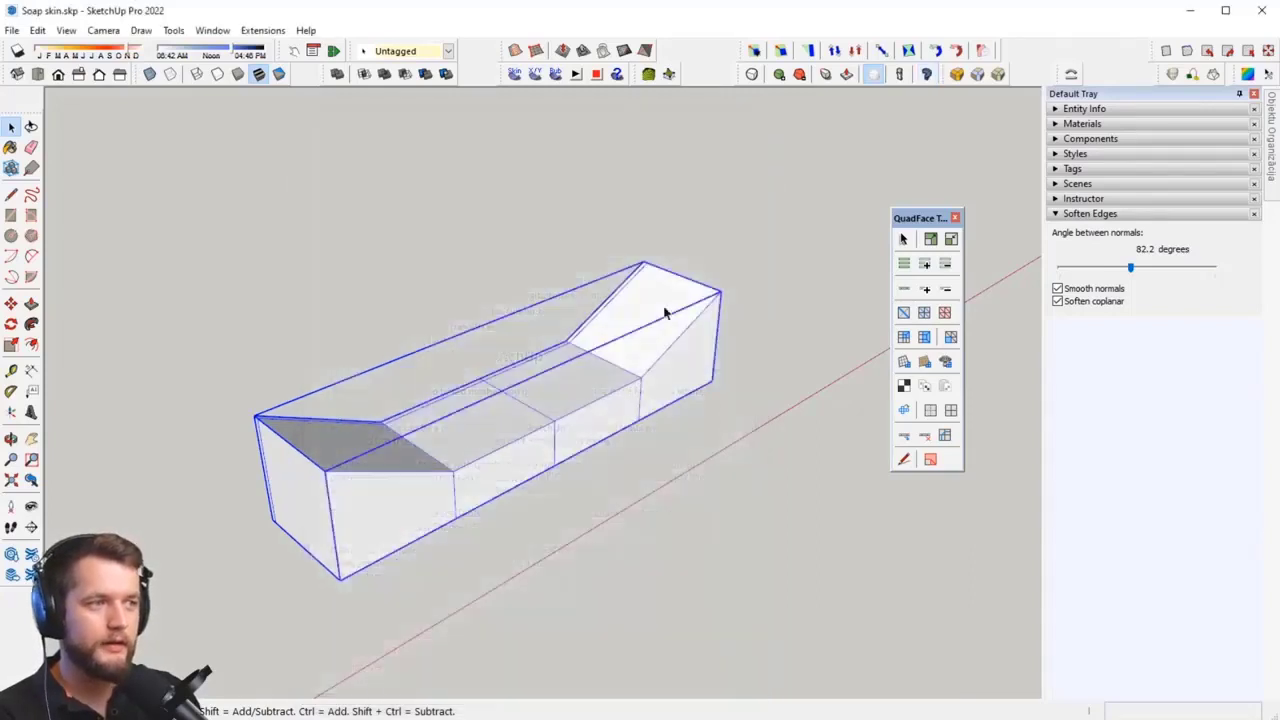
Step: Show hidden geometry and open the terrain group around the house for editing
click(655, 462)
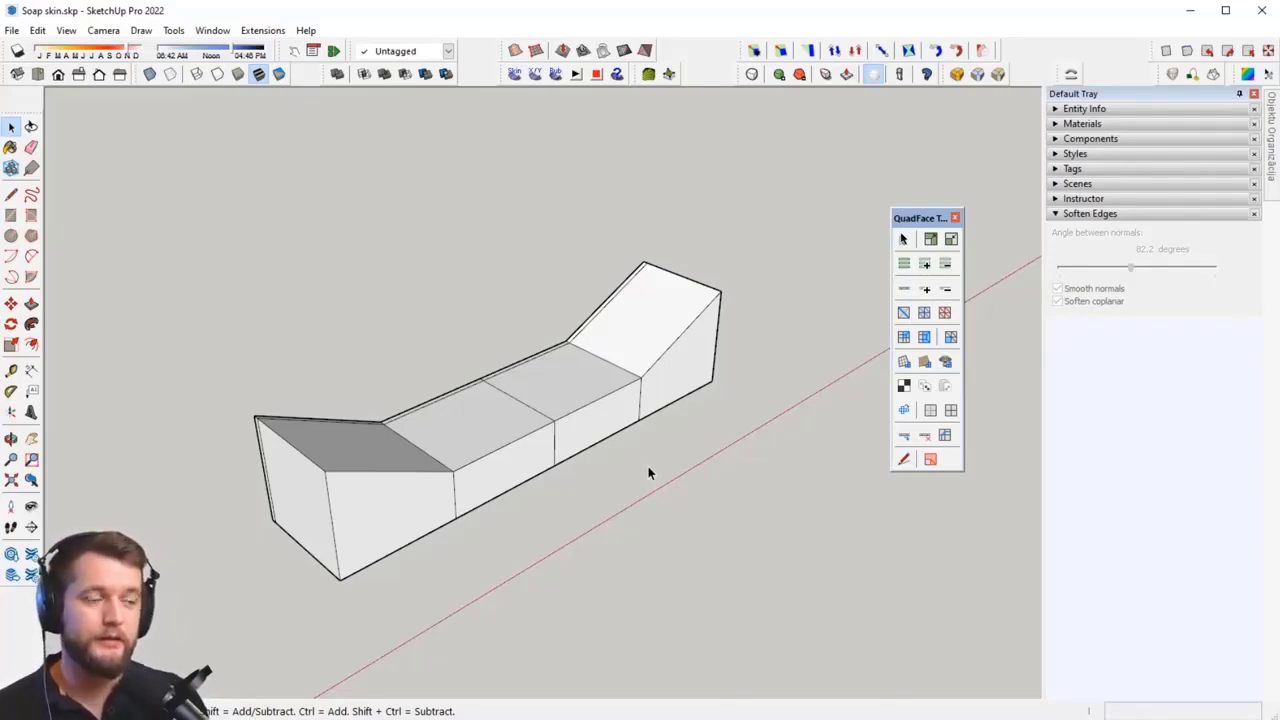
scroll(648, 472, down, 8)
middle_drag(599, 463, 451, 535)
scroll(451, 535, up, 6)
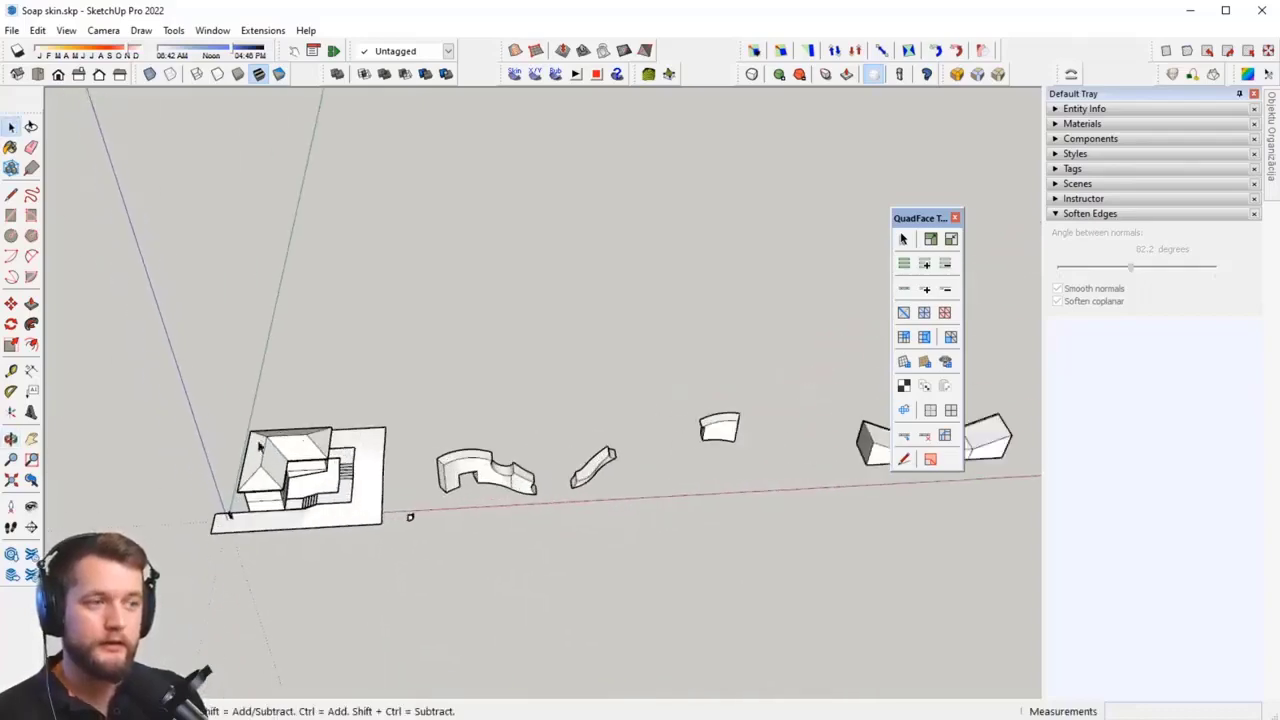
scroll(296, 573, up, 5)
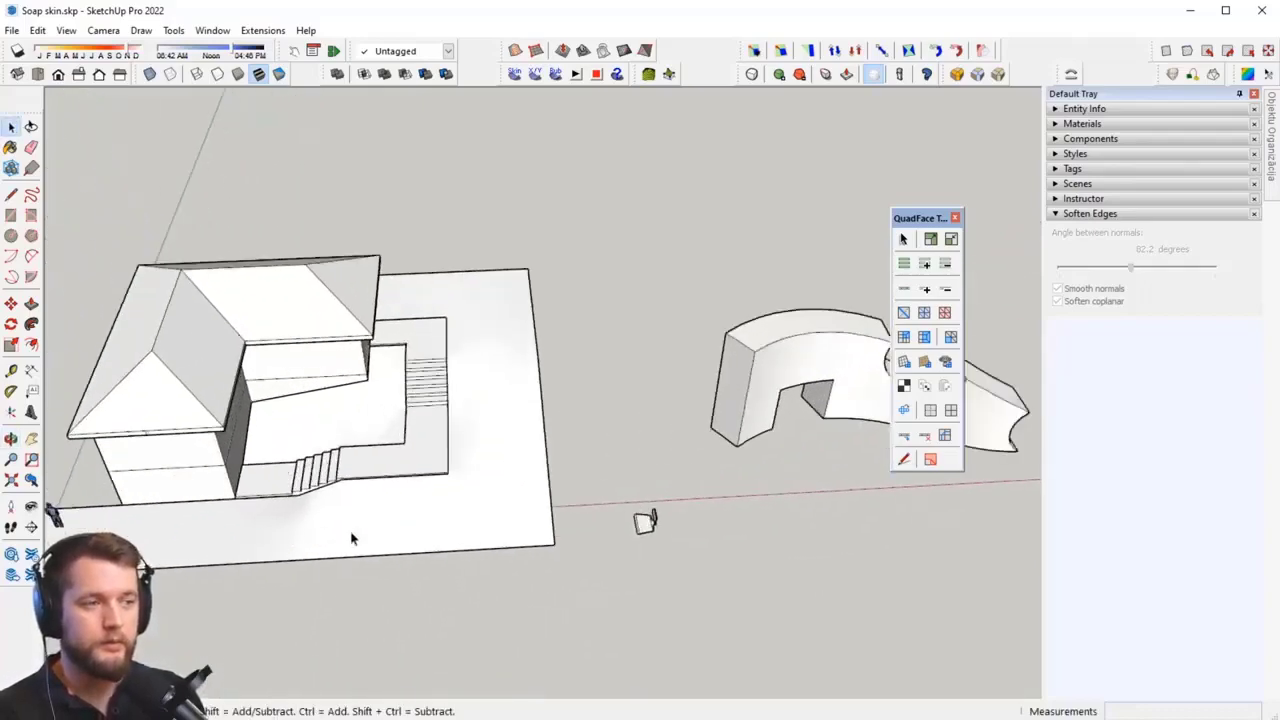
middle_drag(386, 520, 430, 452)
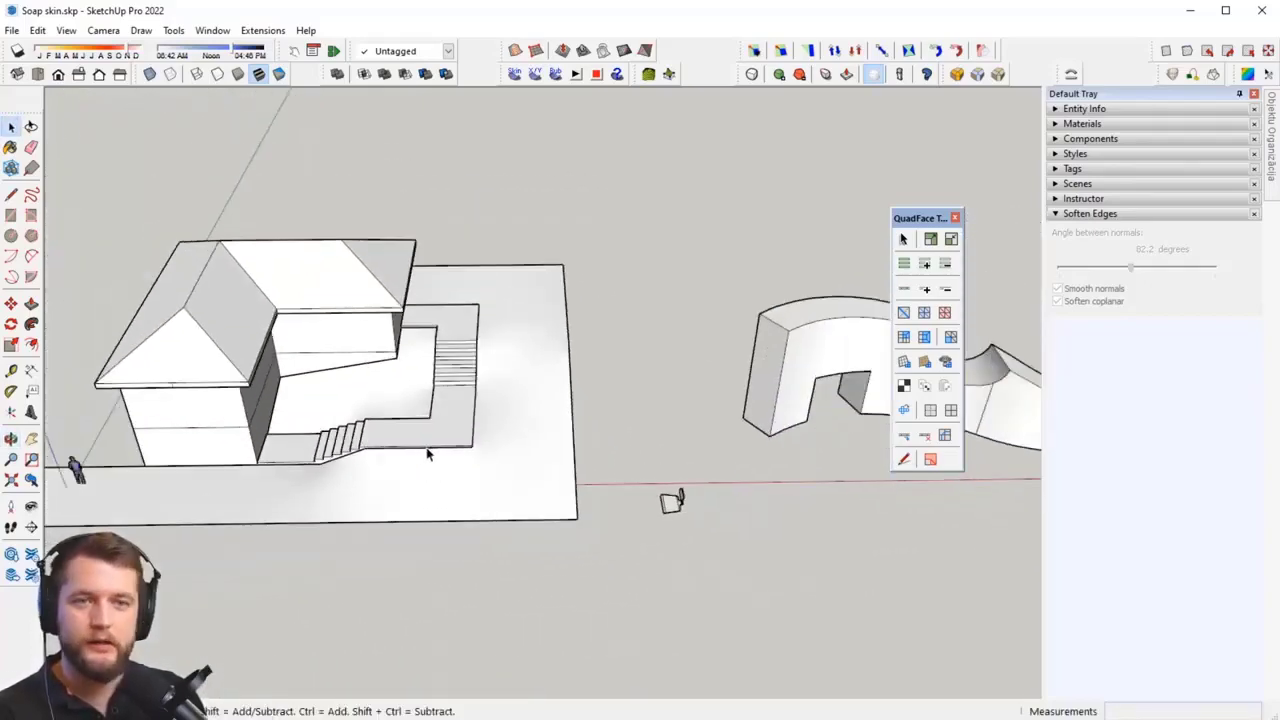
click(66, 30)
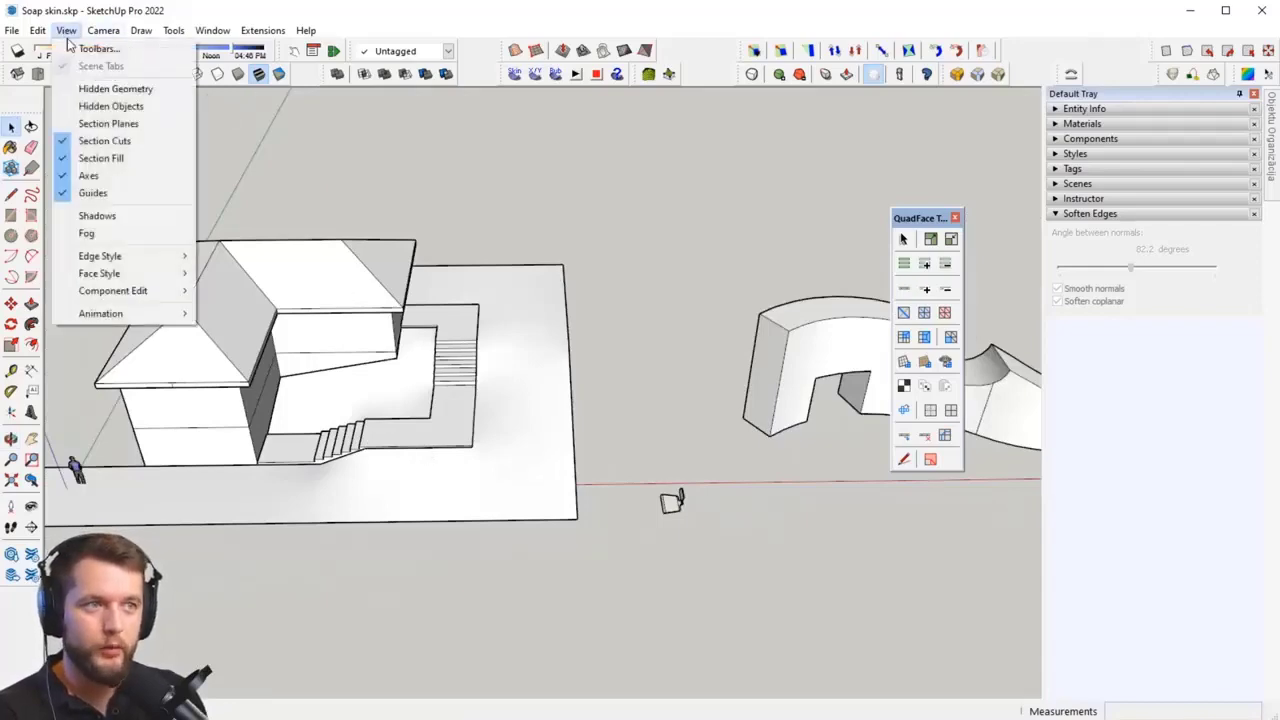
click(95, 88)
scroll(455, 490, up, 1)
double_click(462, 484)
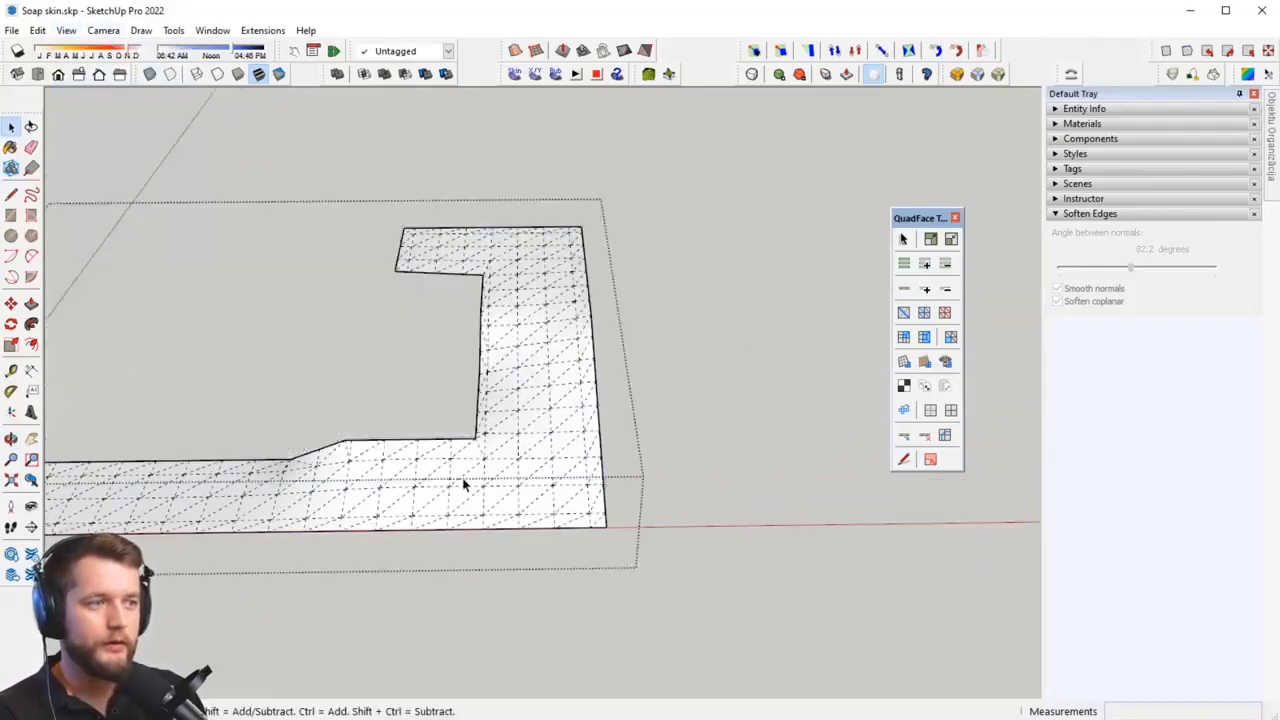
Step: Select all the geometry in the terrain group and subdivide it with SUbD to examine the triangulated mesh up close
middle_drag(462, 484, 628, 370)
key(ctrl+a)
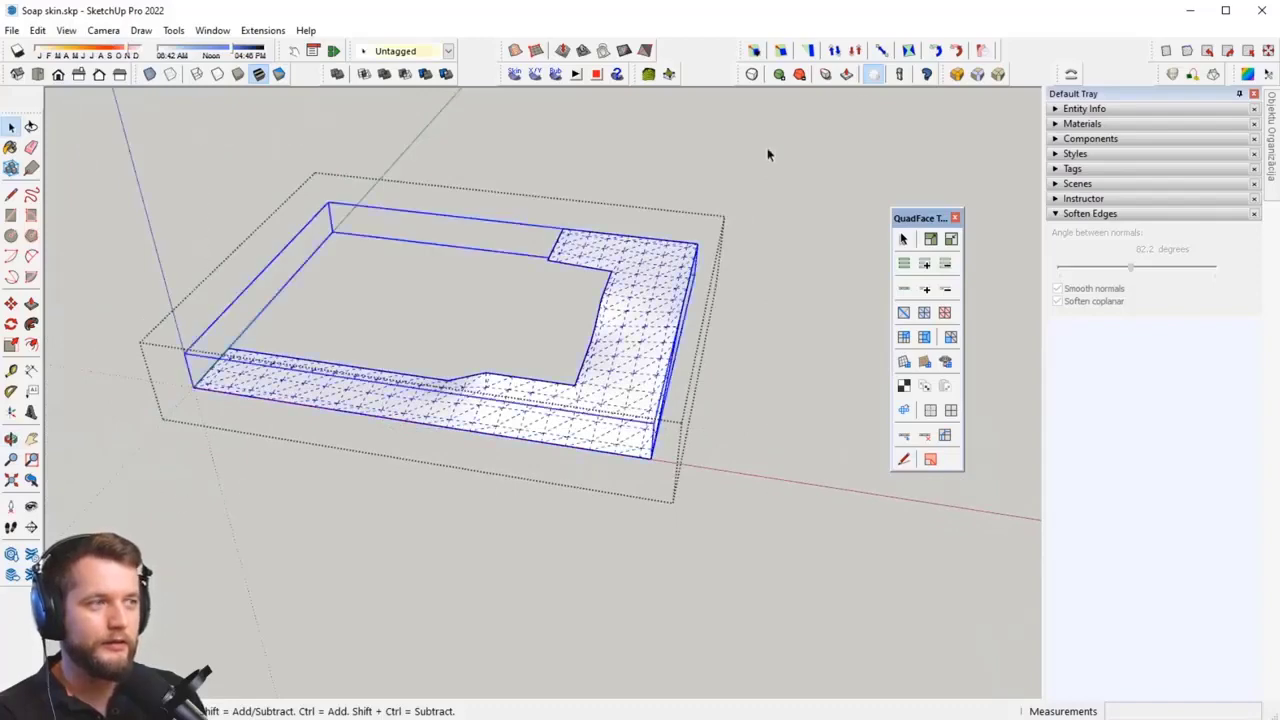
scroll(608, 374, up, 1)
scroll(608, 374, up, 3)
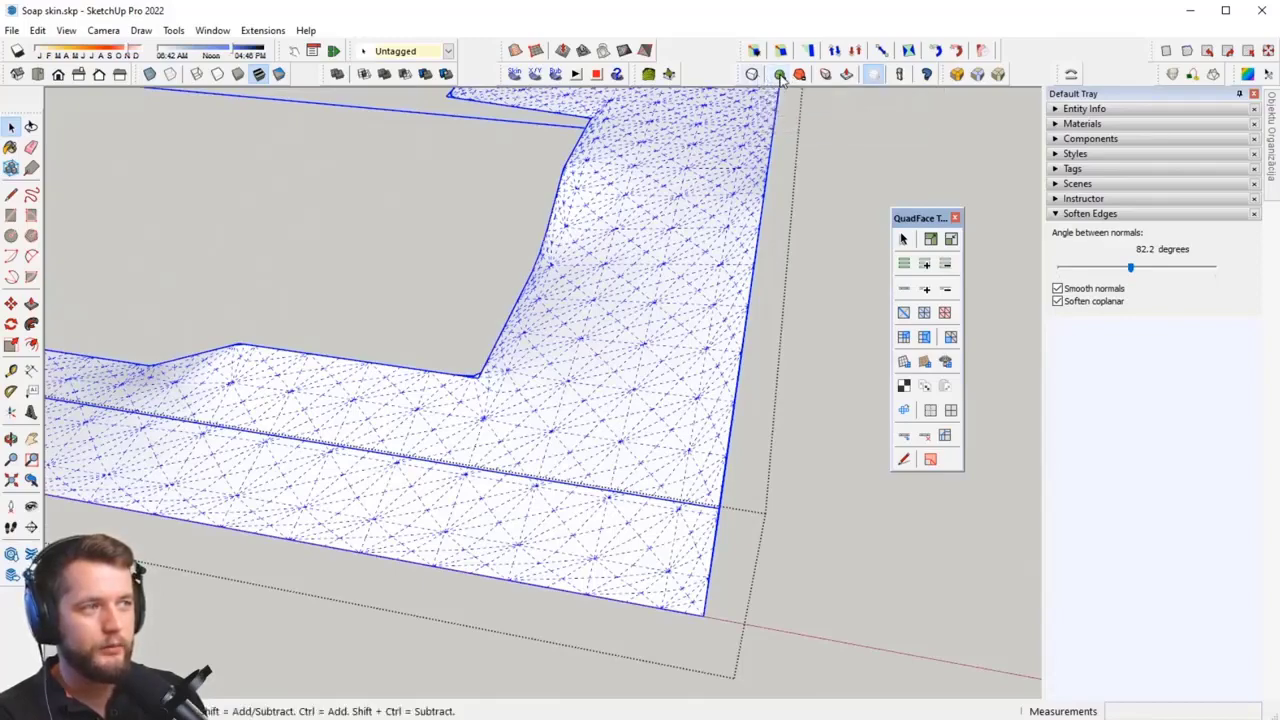
scroll(663, 271, up, 5)
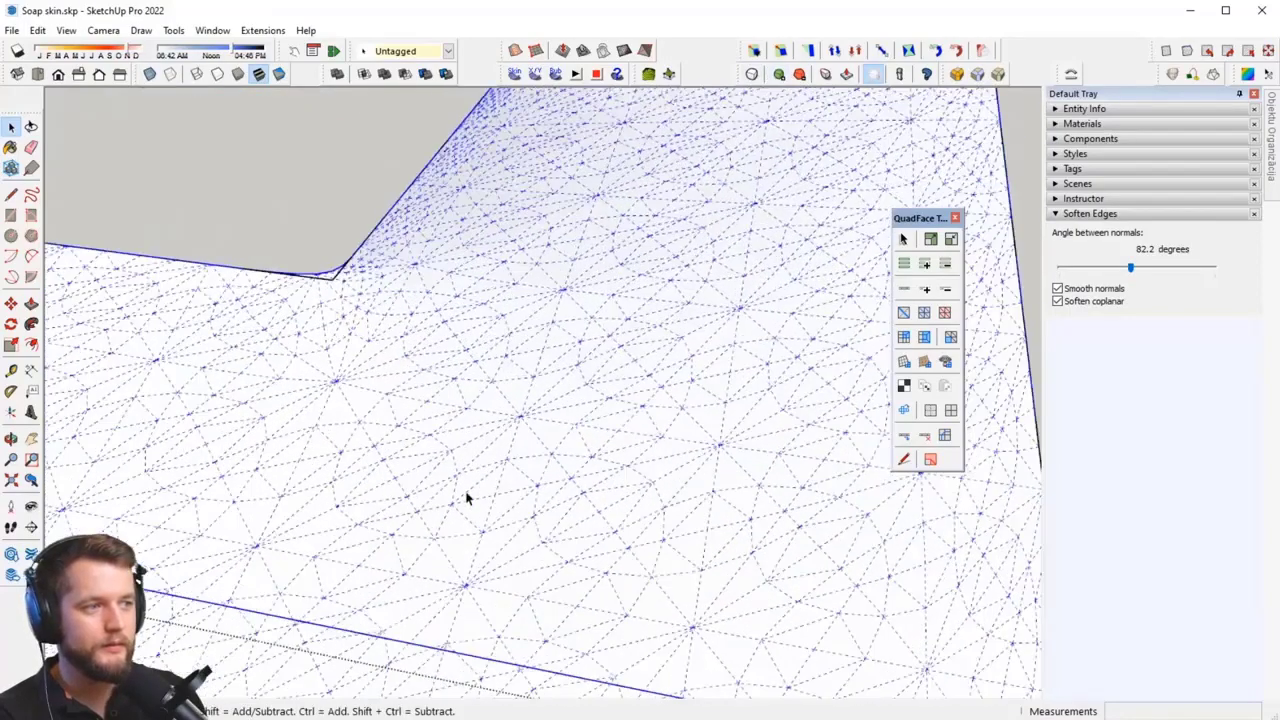
middle_drag(466, 500, 642, 300)
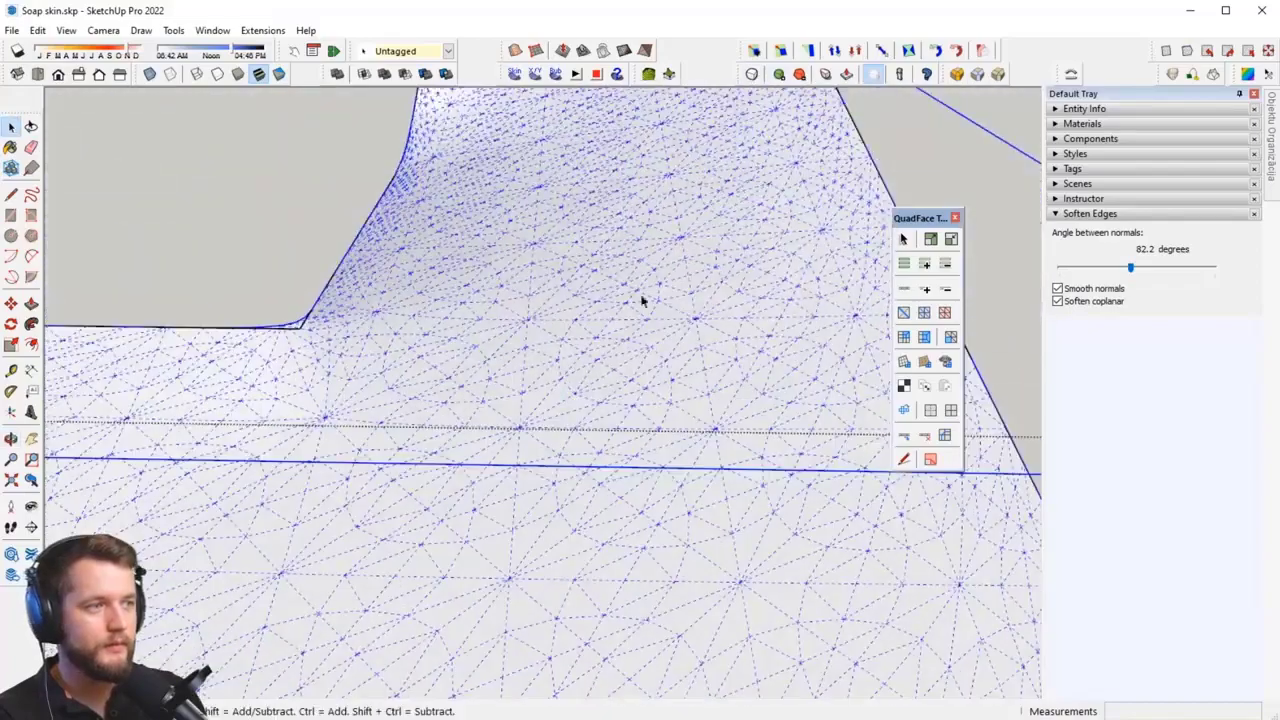
Step: Toggle the terrain's subdivision to compare the dense mesh with the original triangulation, and leave it unsubdivided
click(752, 76)
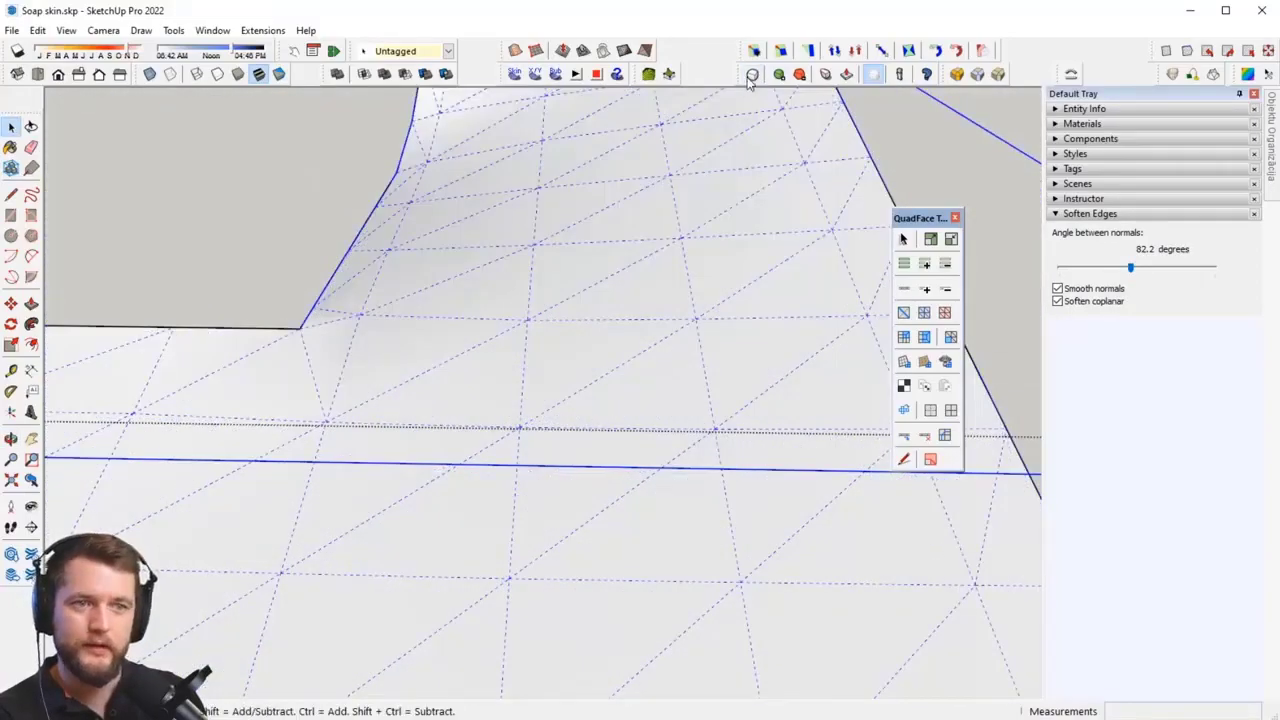
click(752, 76)
click(752, 76)
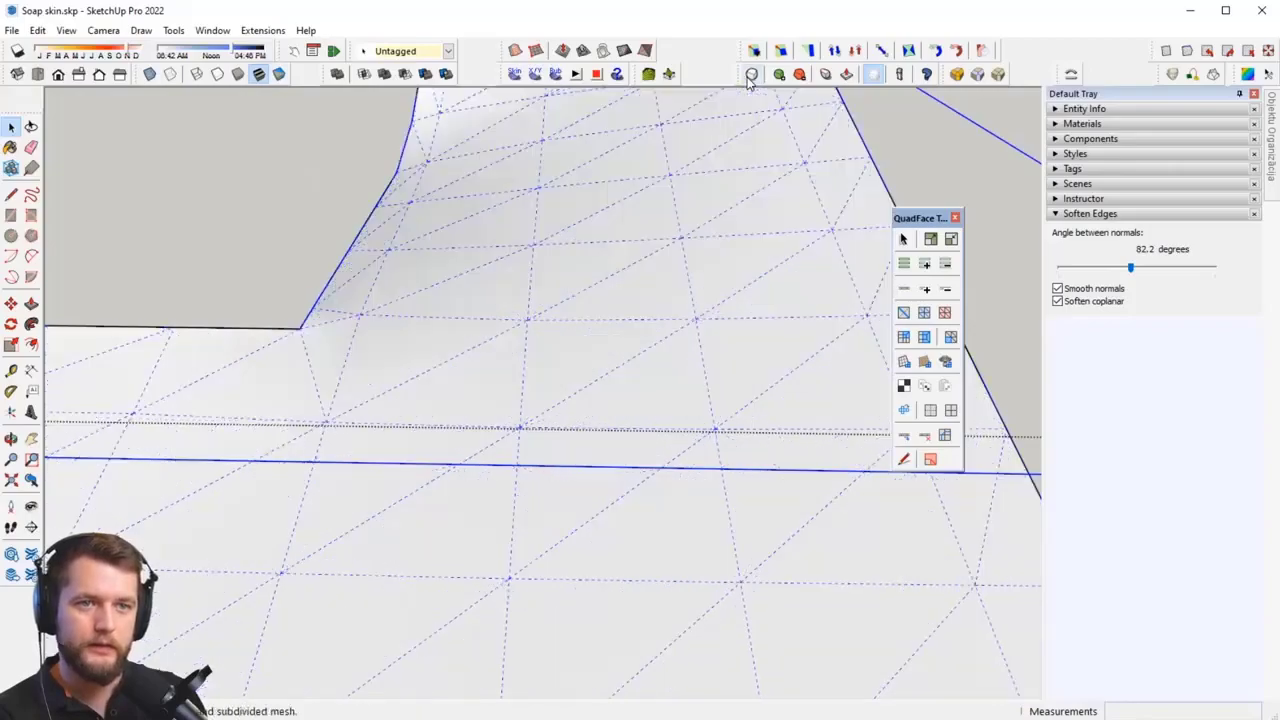